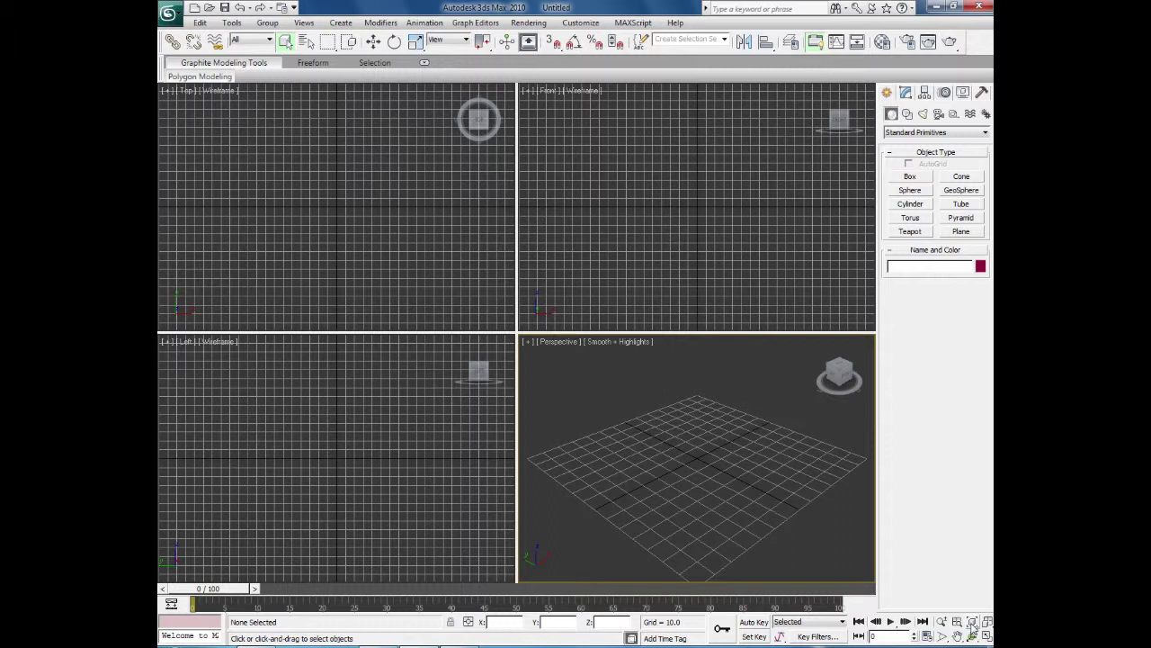
- Open the Material Editor and place its window beside the Perspective view
left_click(882, 43)
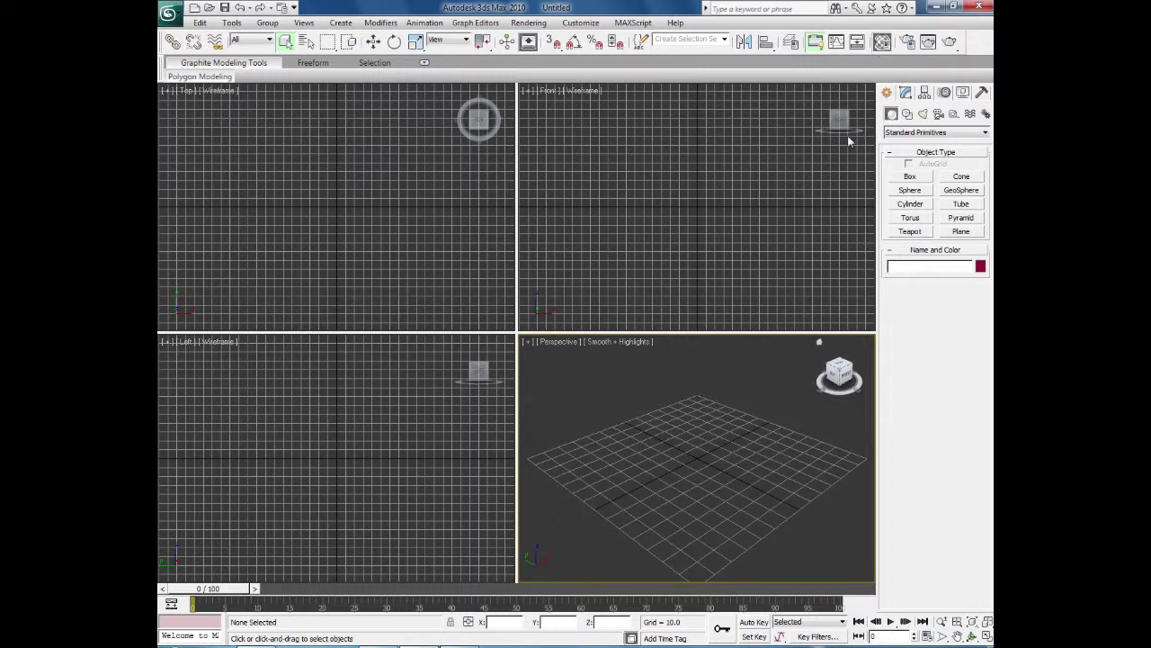
left_click_drag(270, 35, 268, 52)
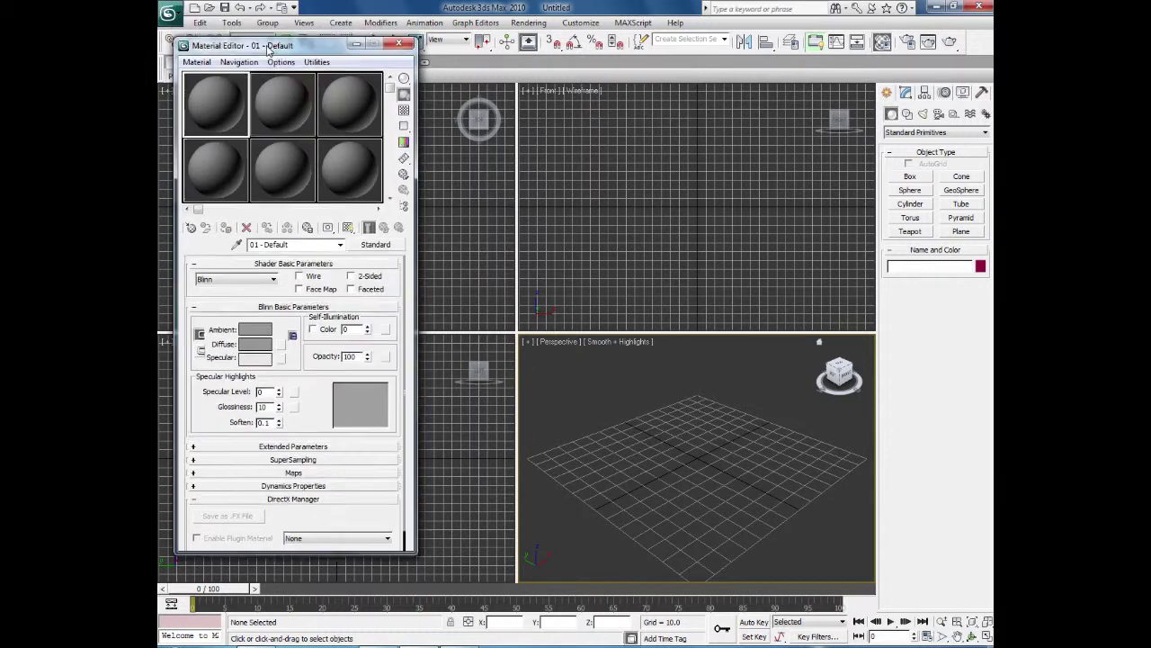
left_click_drag(387, 158, 392, 90)
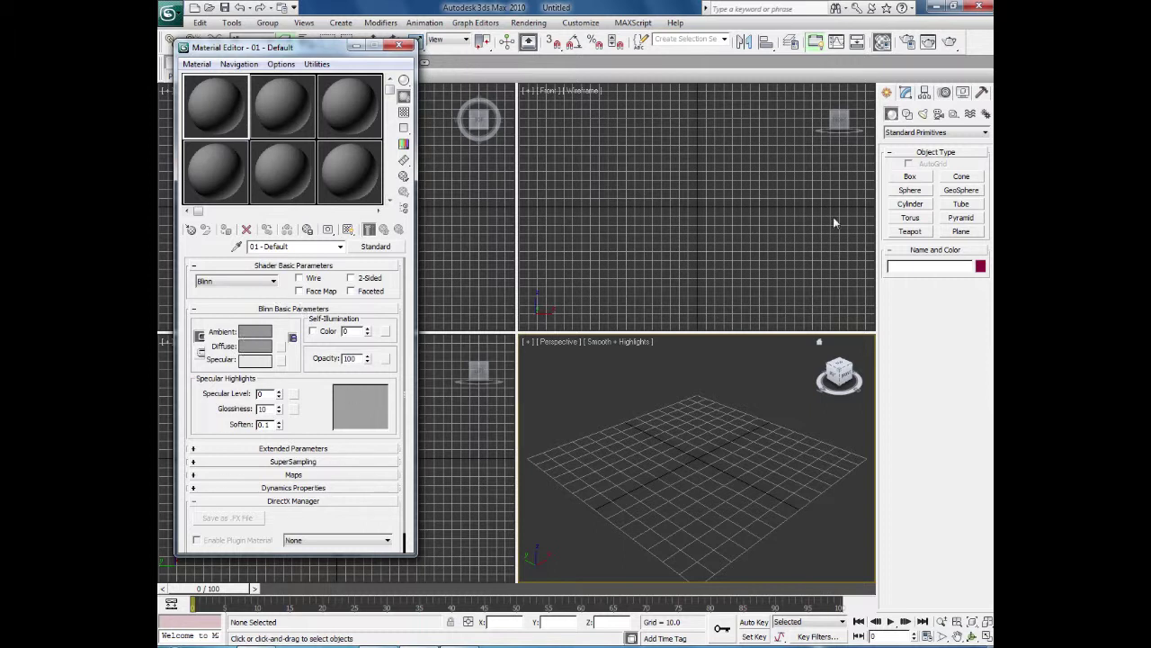
- Create a sphere with a radius of about 47 at the grid centre in the Top view
left_click(910, 189)
left_click_drag(346, 49, 270, 246)
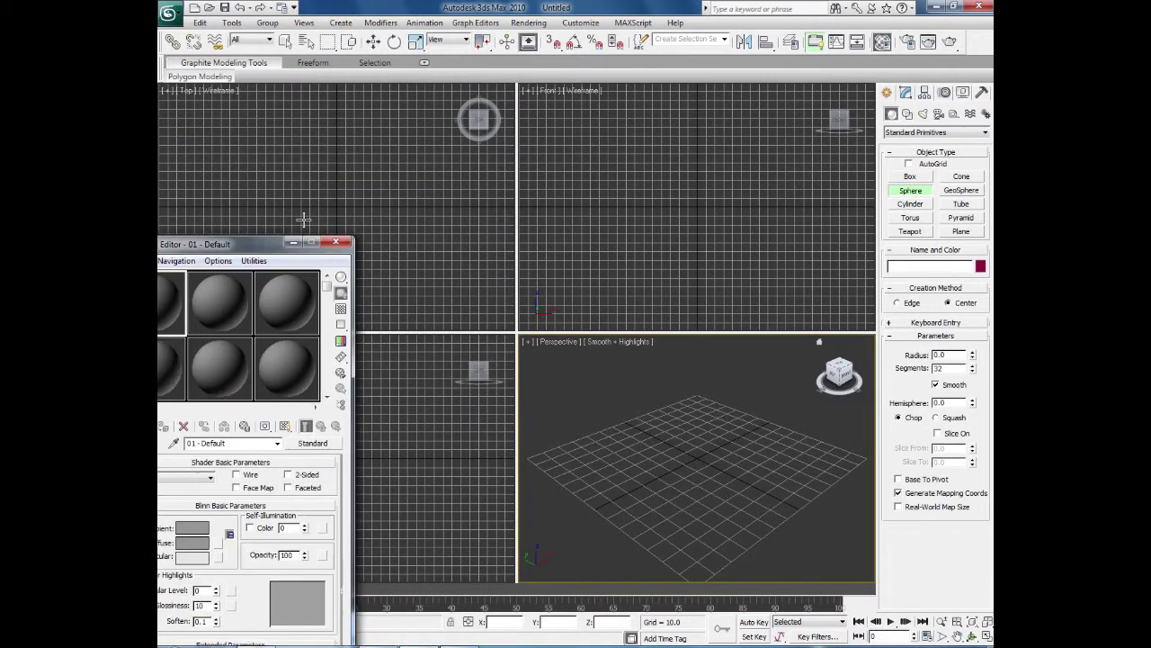
left_click_drag(333, 206, 369, 230)
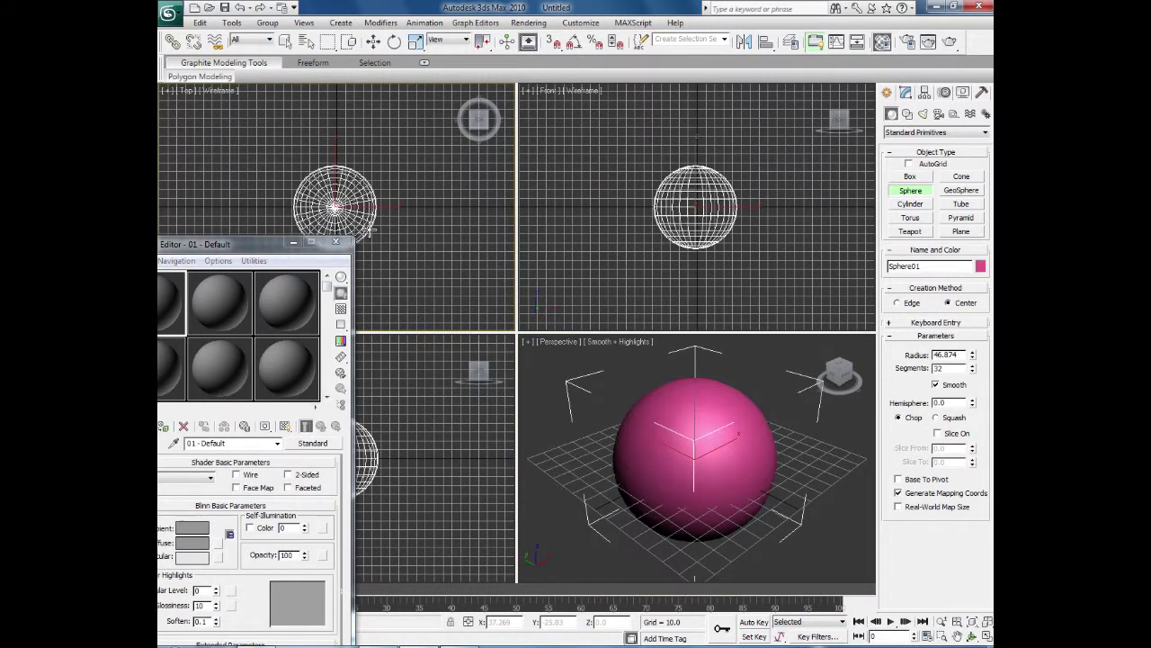
key("w")
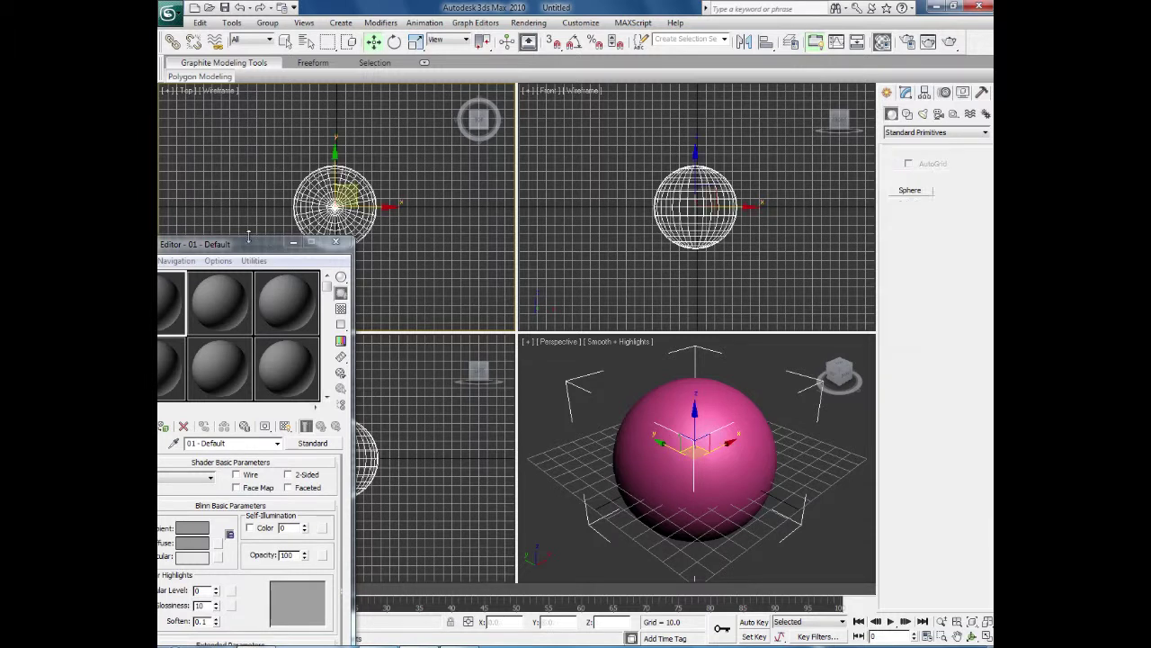
- Raise the sphere to a Z height of about 51 and assign the 01 - Default material to it
left_click_drag(241, 247, 331, 110)
right_click(635, 234)
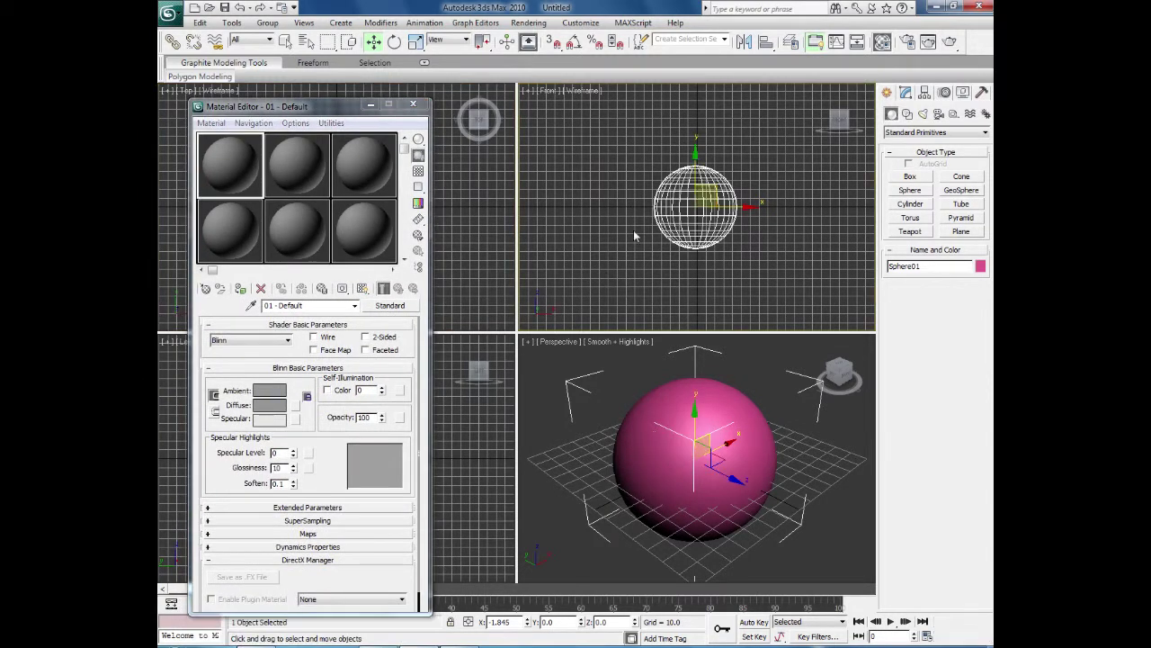
left_click_drag(696, 147, 695, 101)
scroll(745, 540, "down", 3)
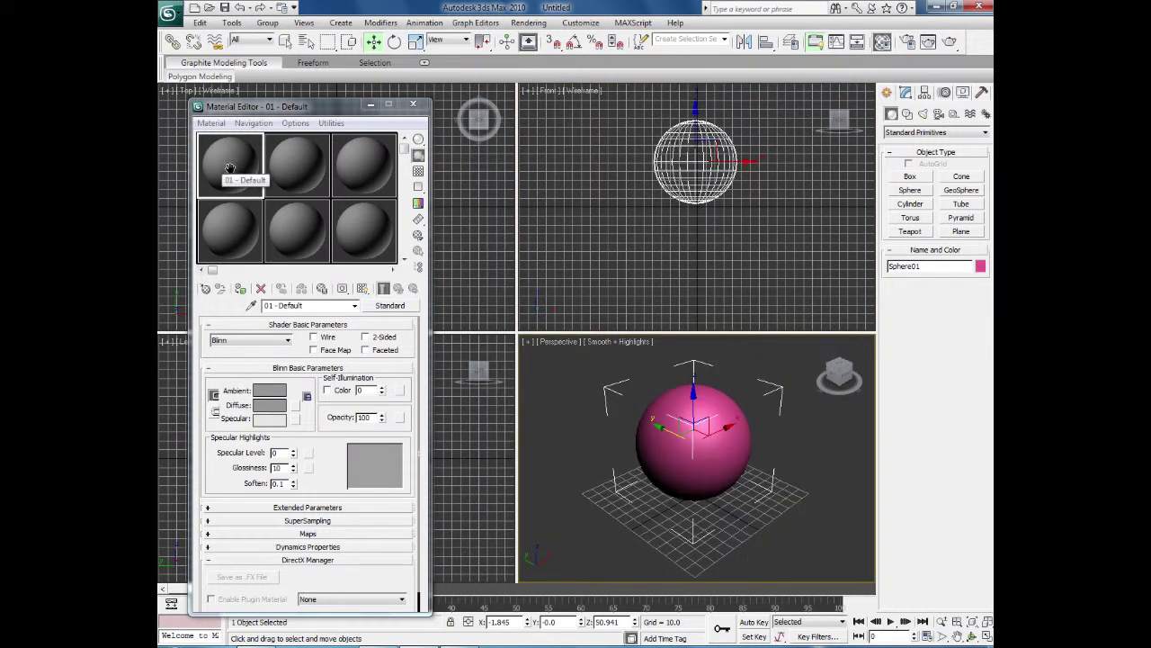
left_click_drag(230, 169, 721, 424)
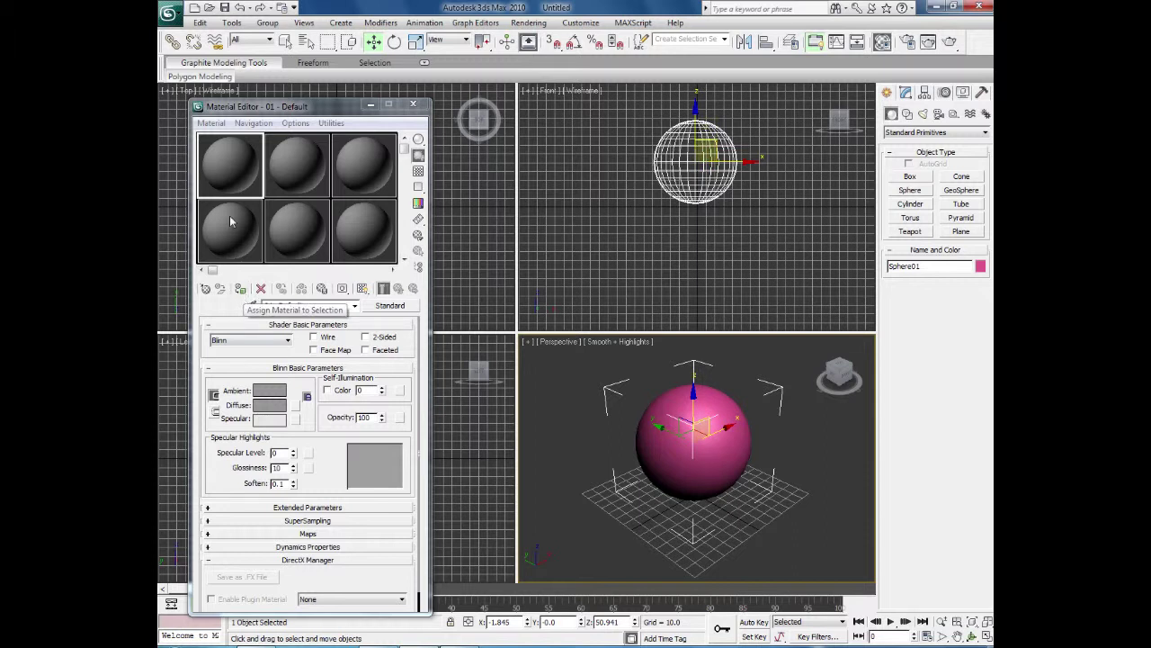
left_click_drag(214, 162, 673, 408)
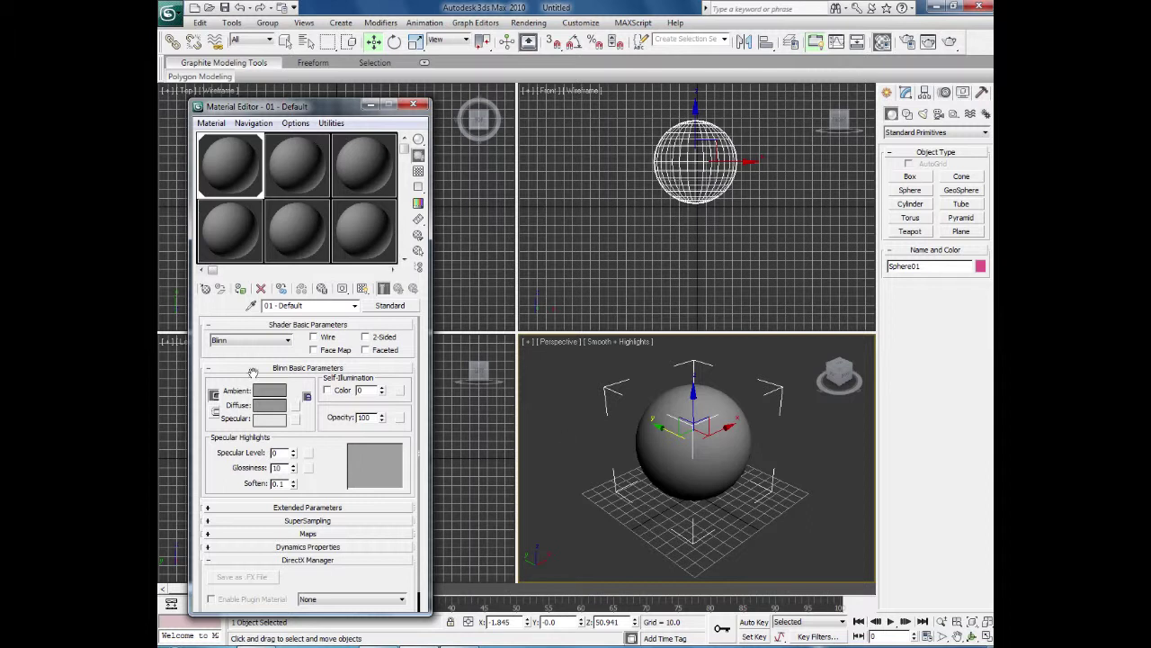
- Set the material's diffuse color to bright green with hue 78, saturation 255 and value 218
left_click_drag(255, 377, 258, 357)
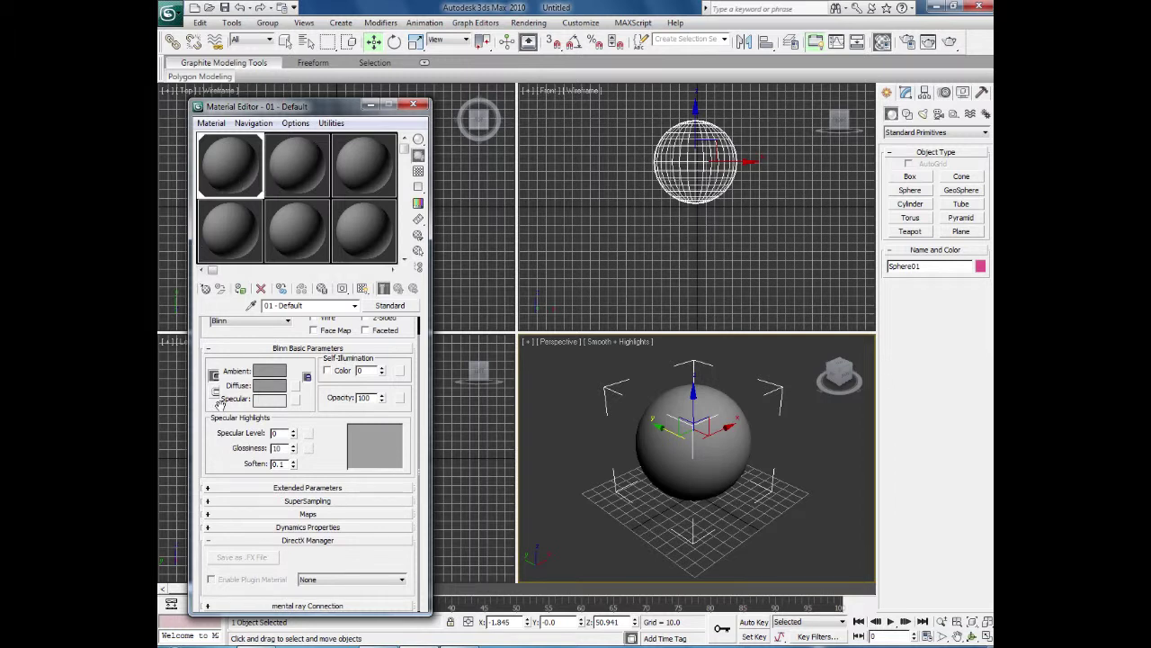
left_click(270, 386)
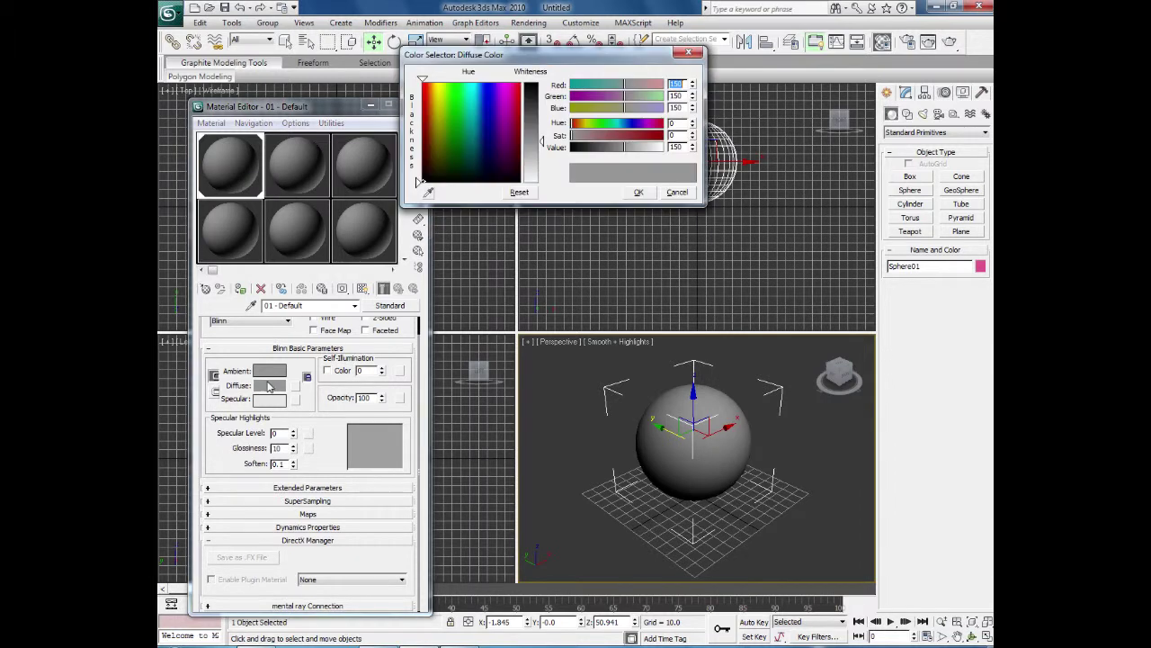
left_click_drag(486, 120, 494, 83)
left_click_drag(531, 141, 422, 86)
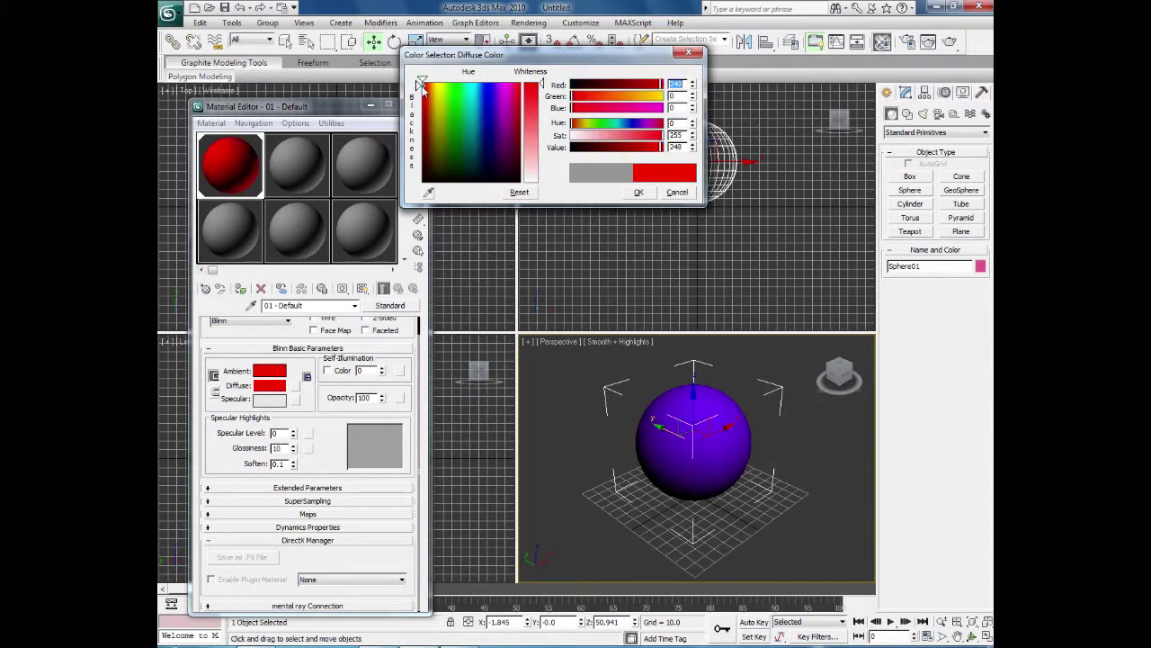
left_click(450, 100)
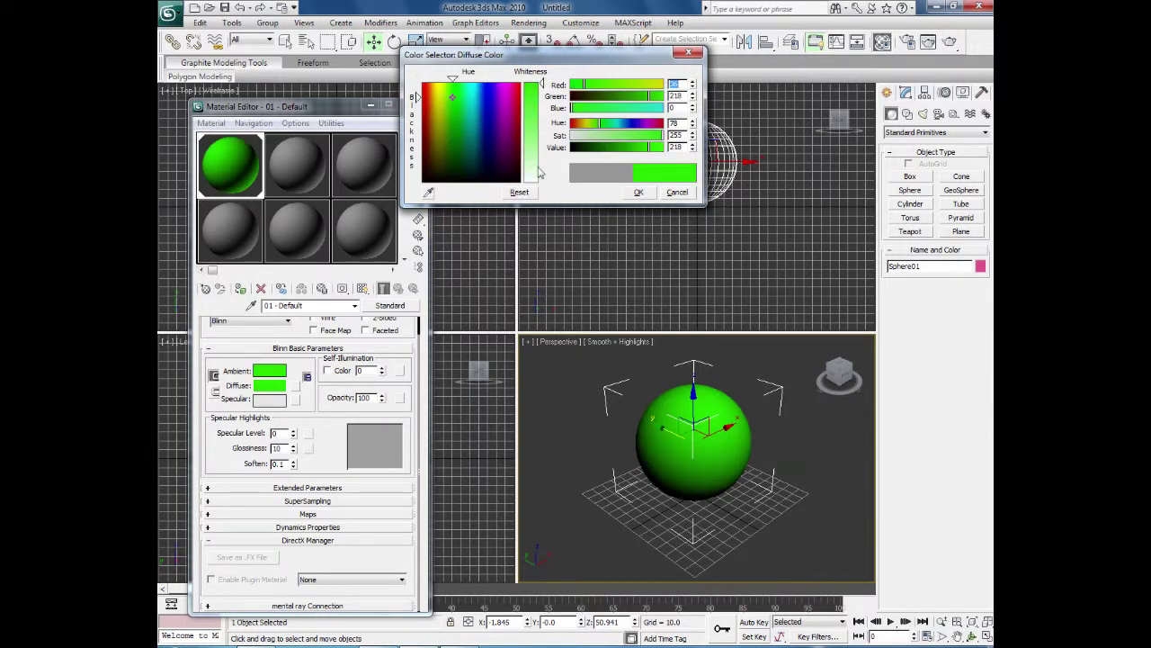
left_click(637, 194)
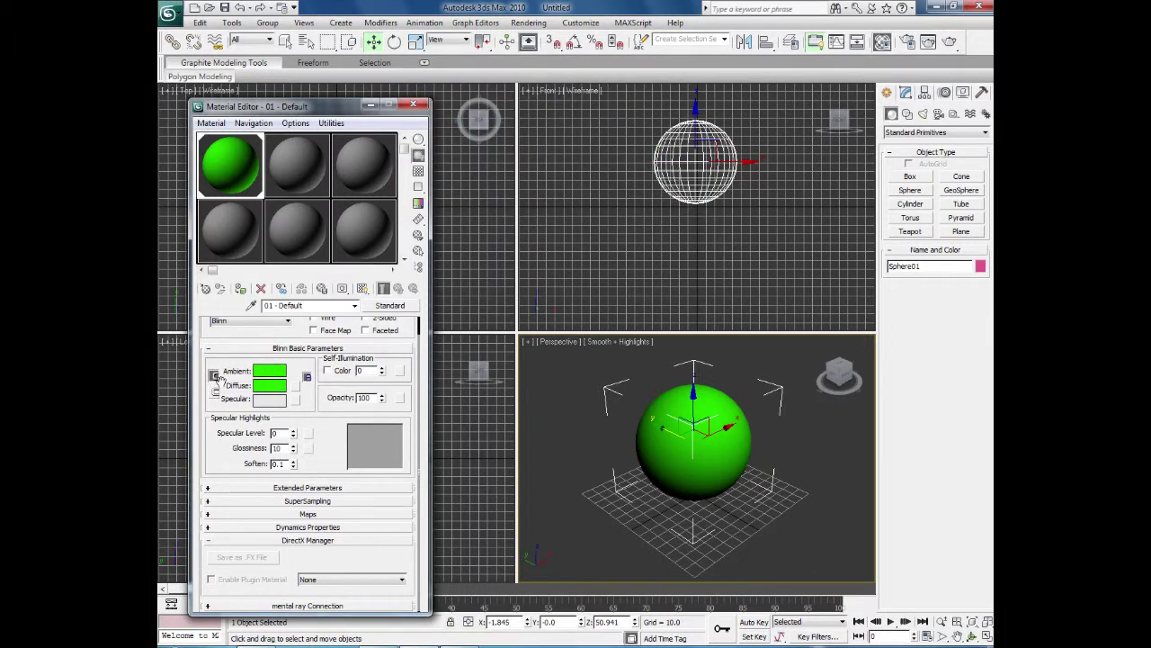
- Change the material's diffuse color to a pale, dusty pink by darkening a red hue and adding whiteness
left_click(270, 386)
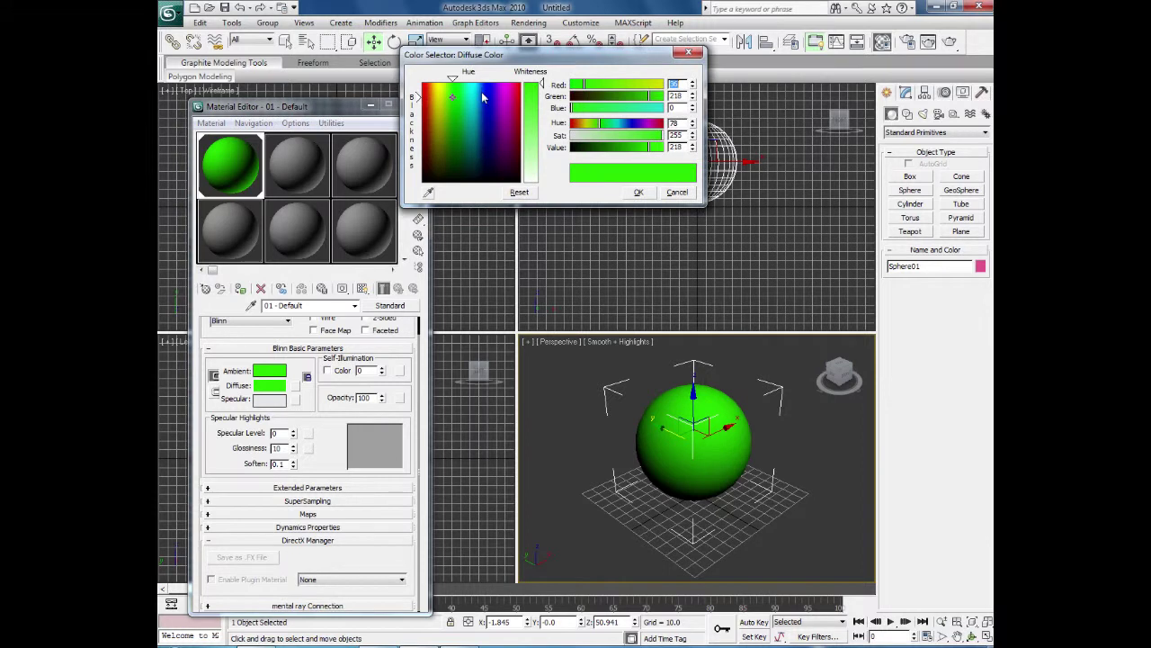
left_click_drag(483, 99, 423, 148)
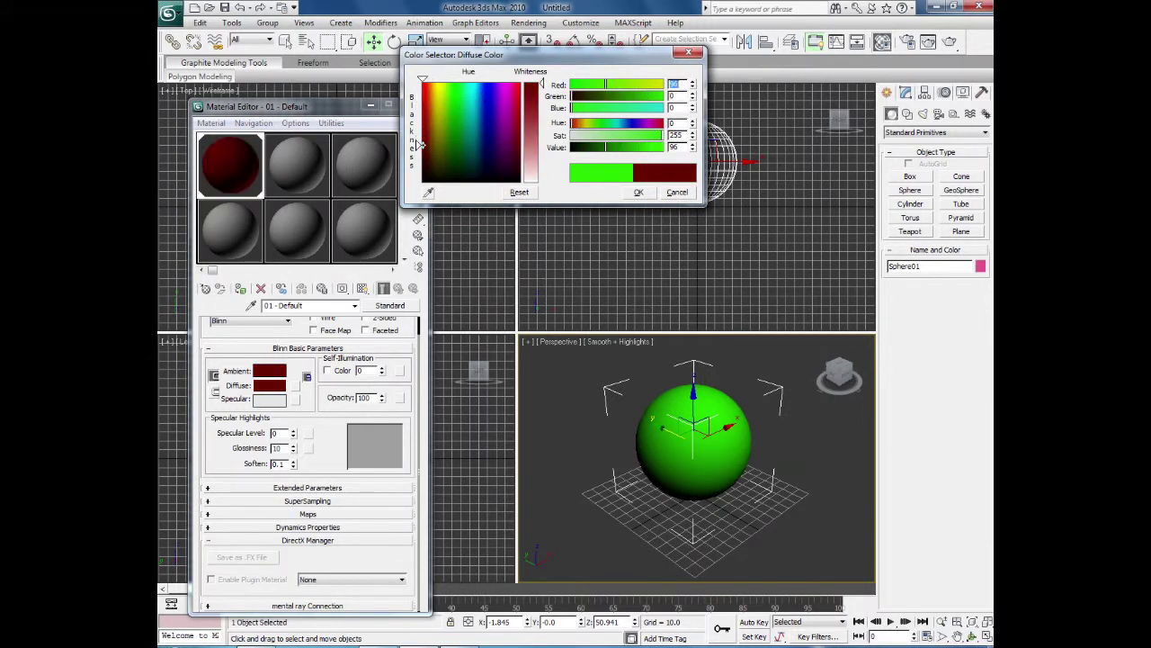
left_click_drag(541, 85, 541, 144)
left_click(638, 191)
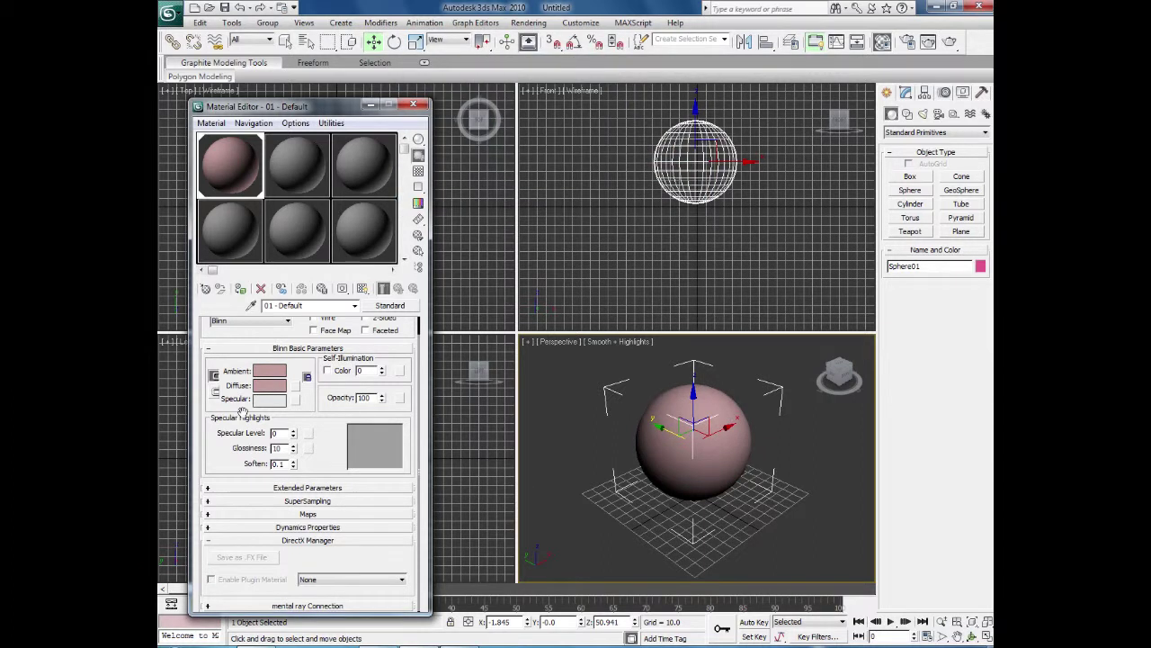
- Raise the material's Specular Level to 89
left_click_drag(306, 420, 306, 418)
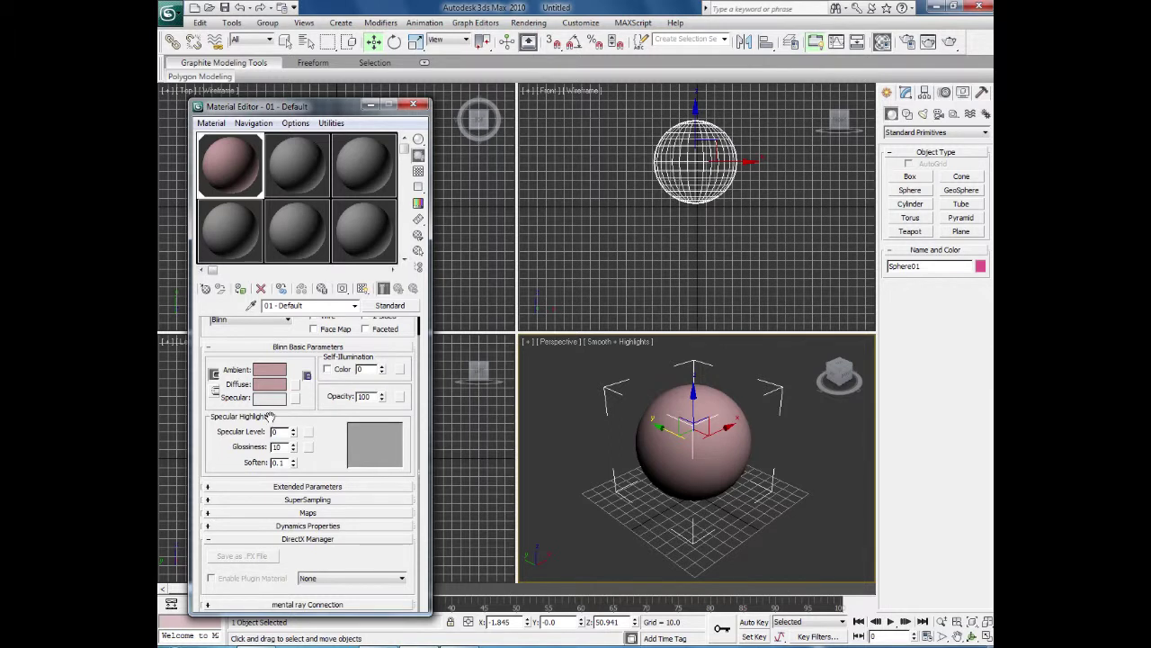
left_click_drag(293, 438, 294, 409)
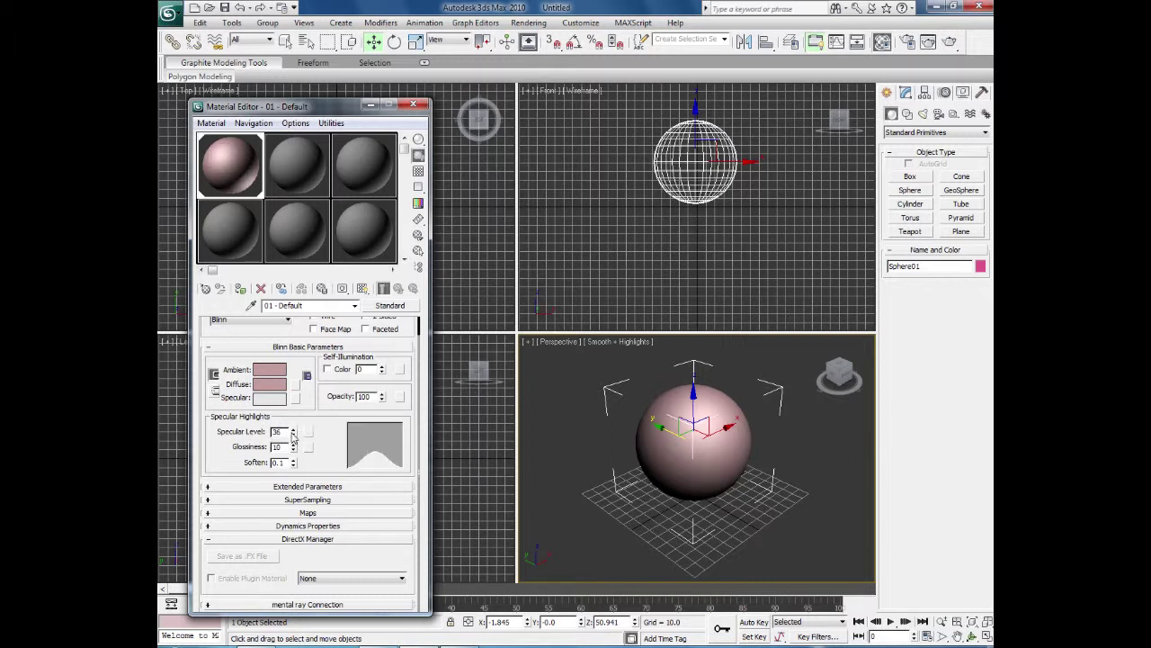
left_click_drag(293, 432, 290, 433)
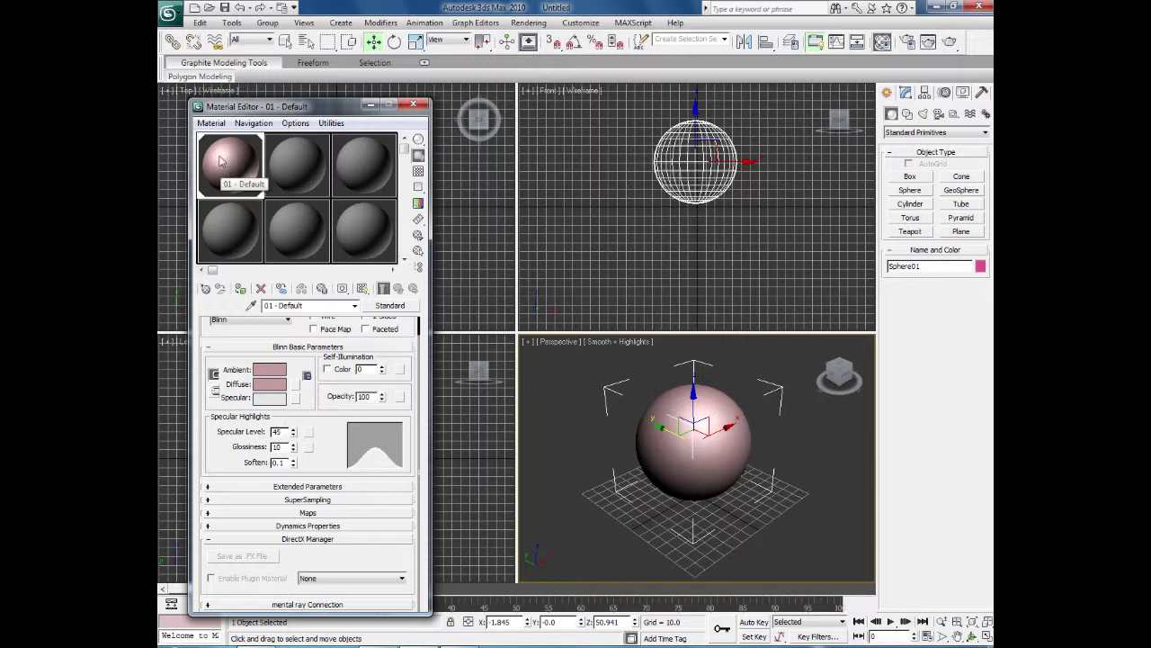
left_click_drag(292, 433, 291, 400)
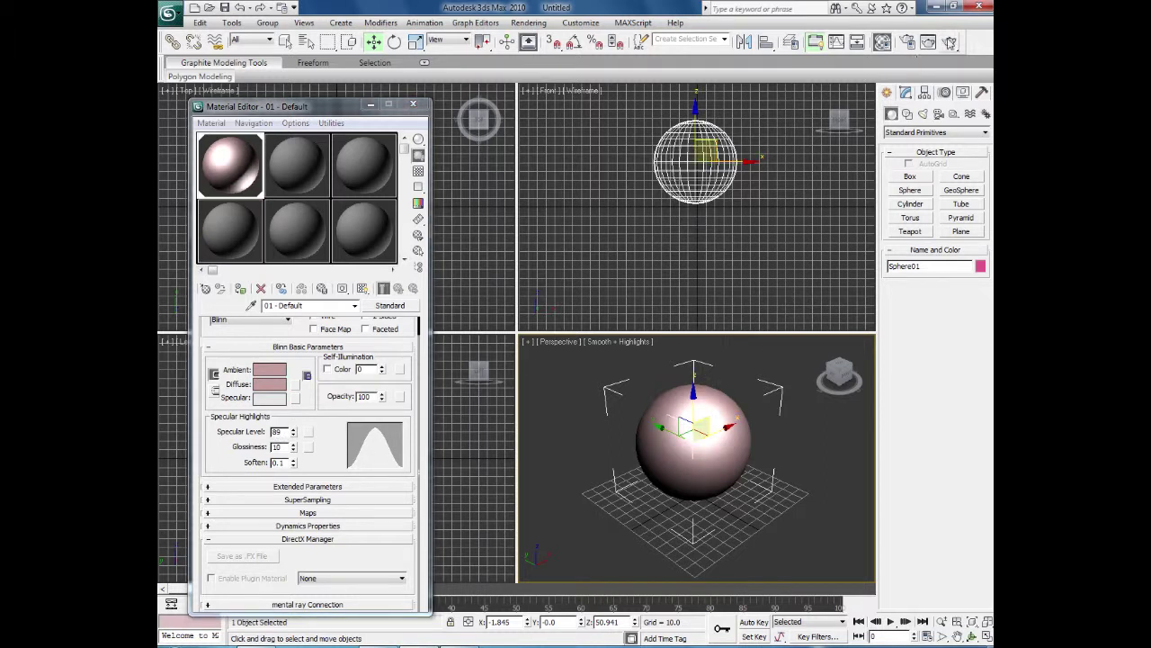
- Render the Perspective view to check the sphere's specular highlight, and close the render window
left_click(949, 42)
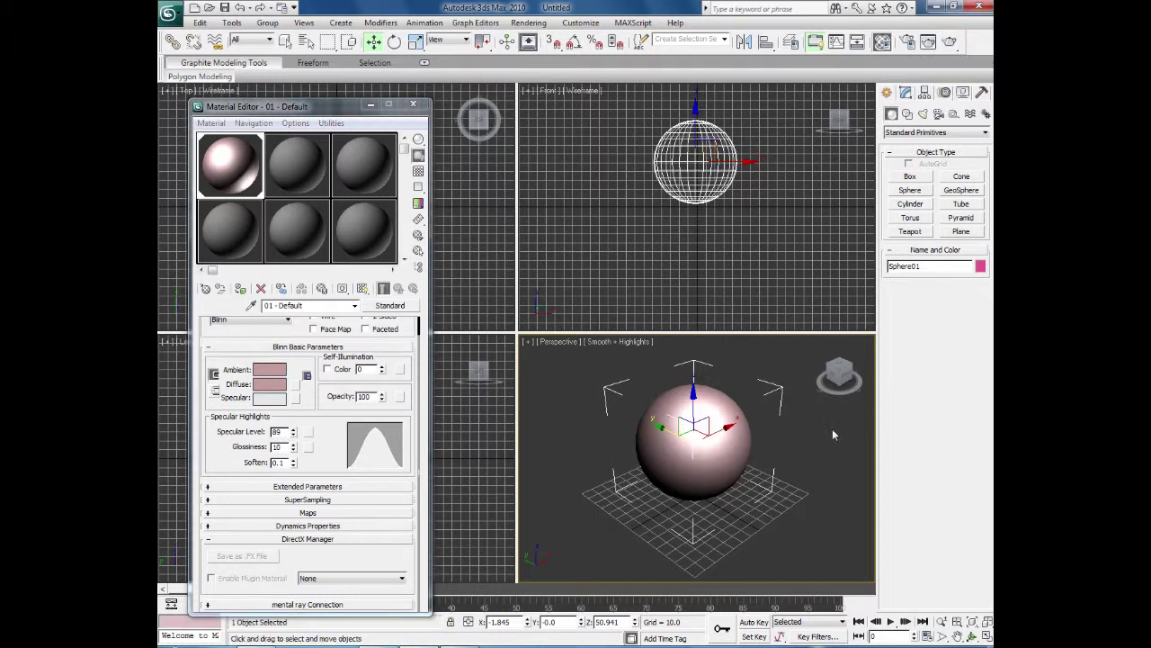
left_click(949, 41)
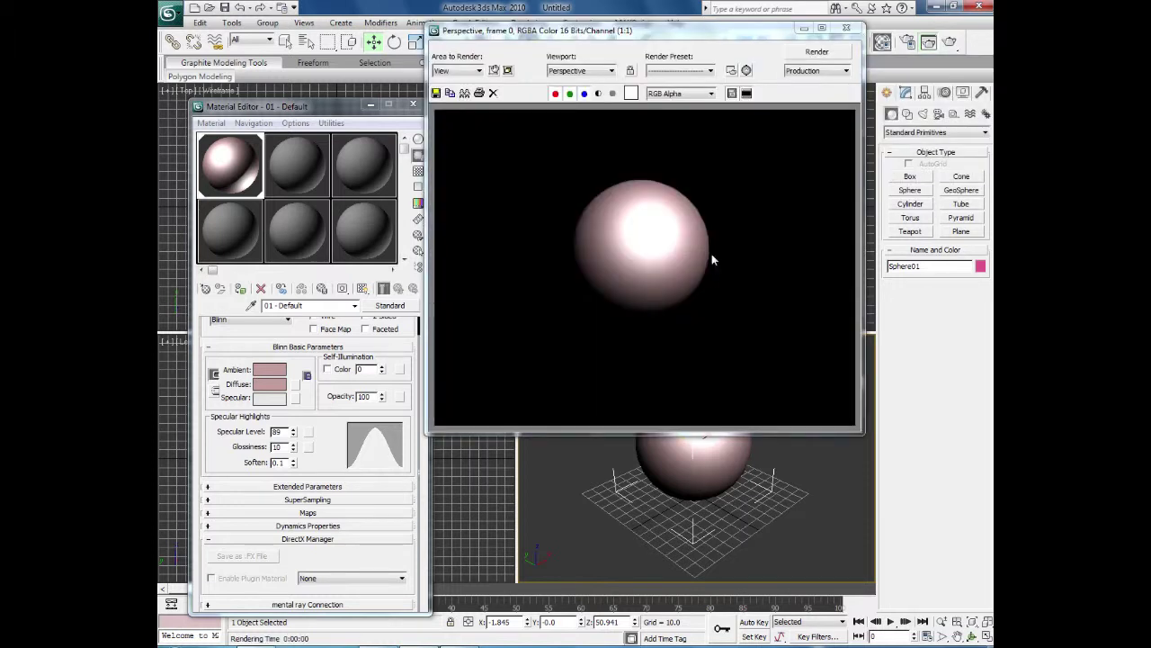
left_click(846, 28)
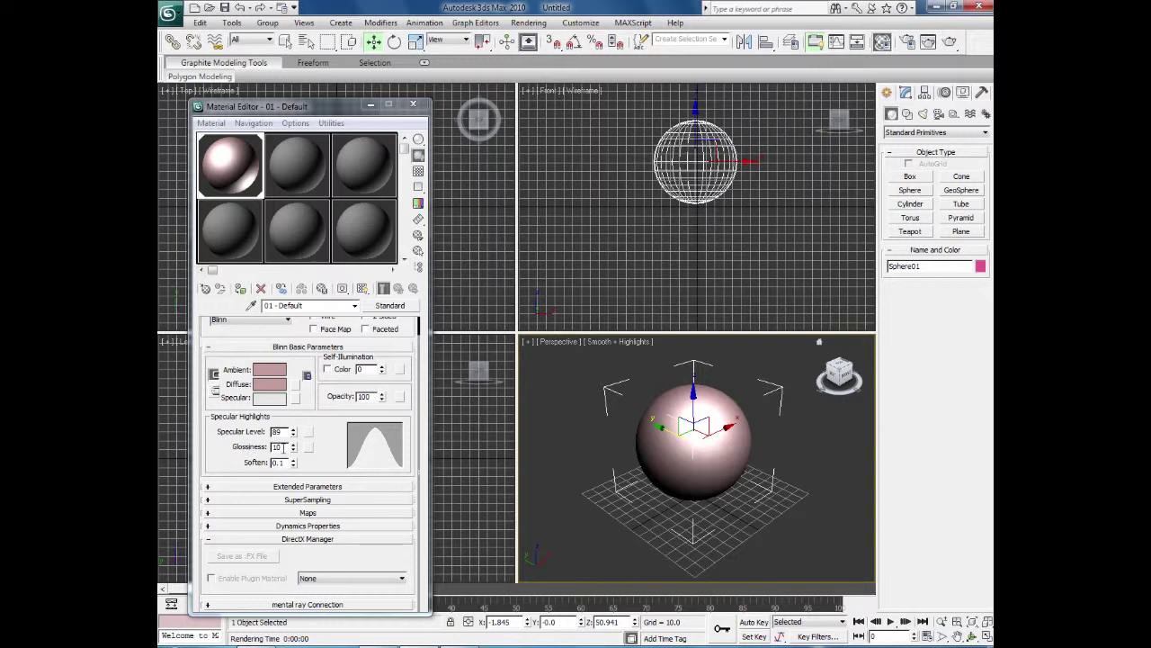
- Set the material's Glossiness to 38 and test-render the Perspective view
left_click_drag(293, 450, 297, 423)
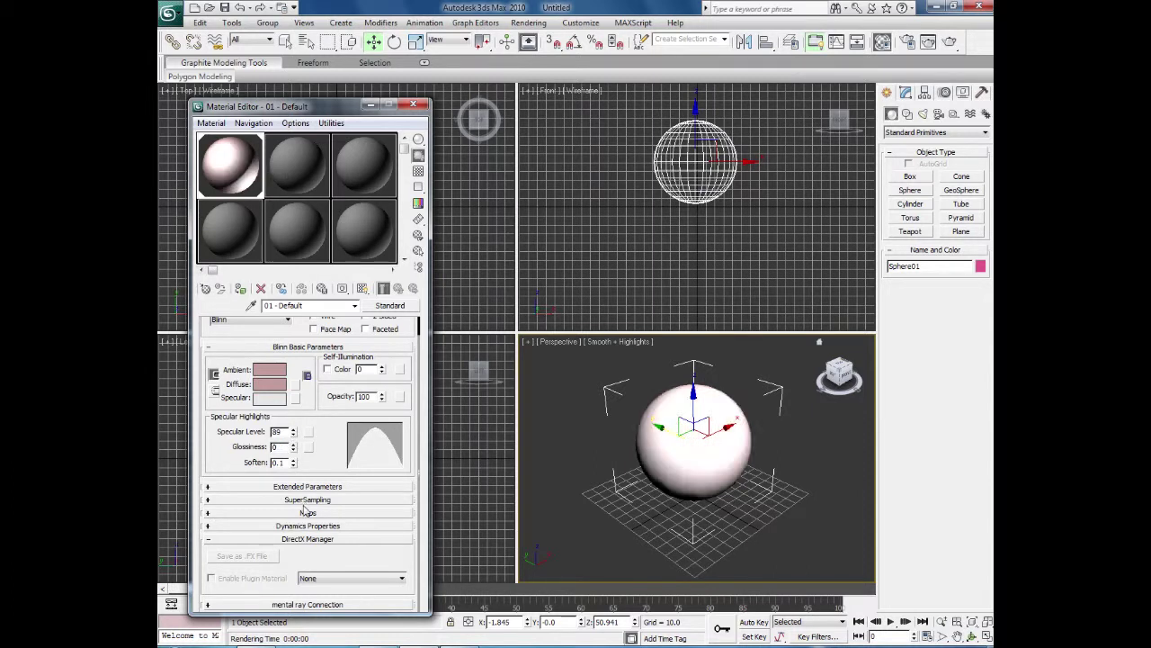
left_click_drag(296, 451, 286, 414)
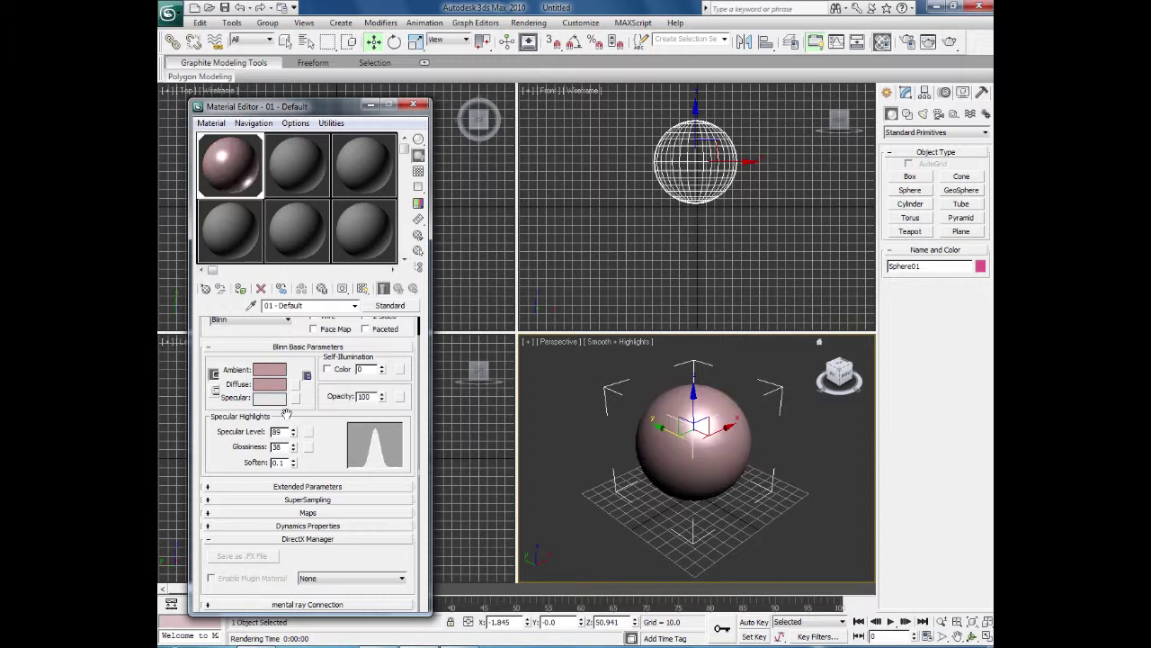
left_click(950, 41)
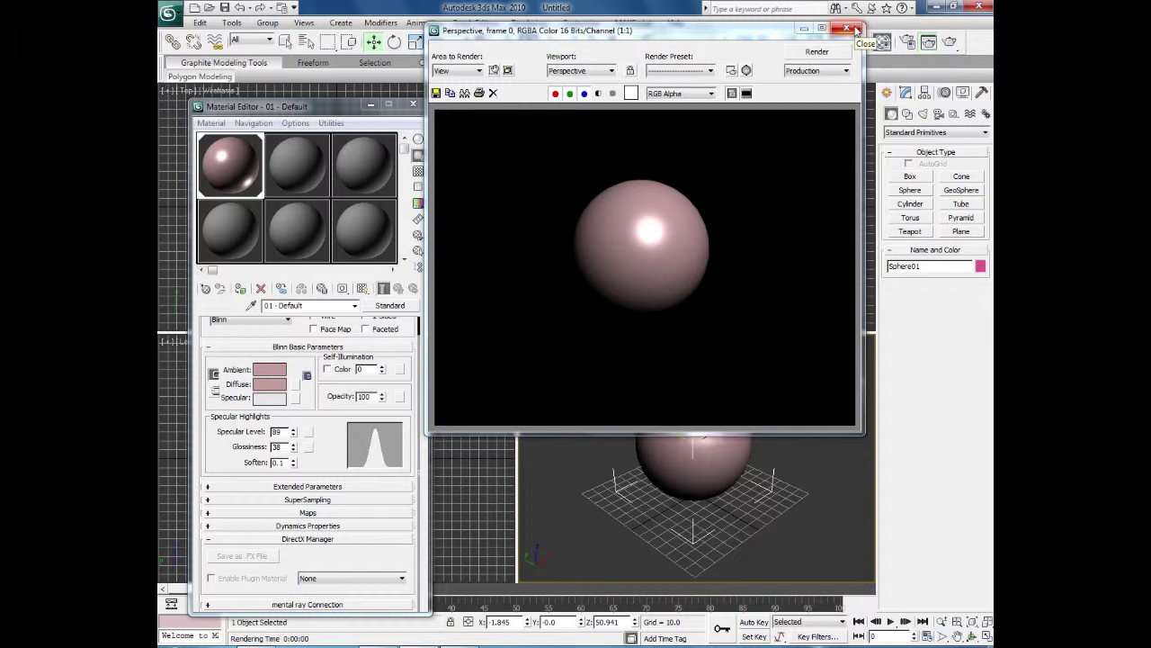
left_click(847, 30)
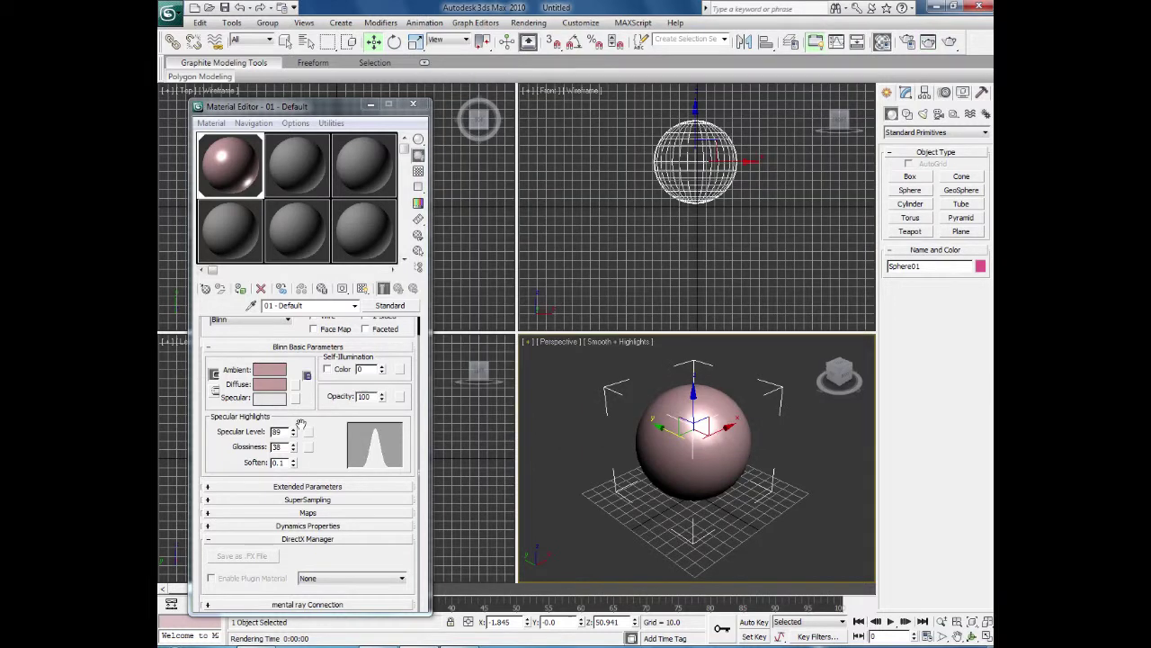
- Increase the material's Glossiness to 62 and render the Perspective view to check the tighter highlight
left_click_drag(292, 447, 295, 431)
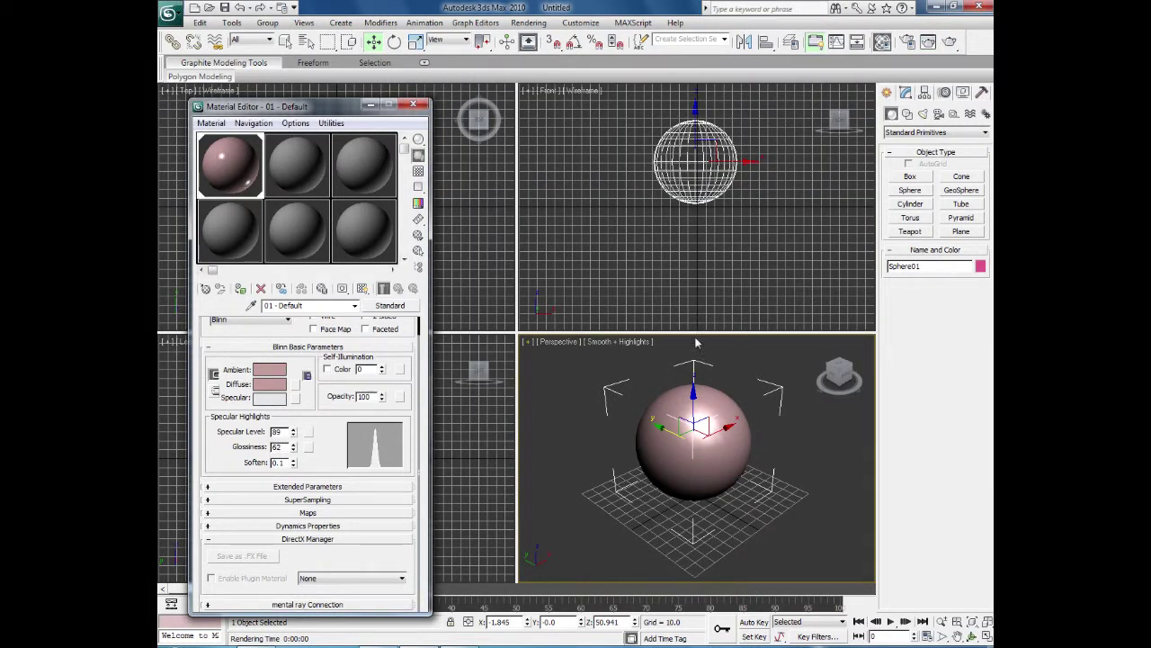
left_click(950, 42)
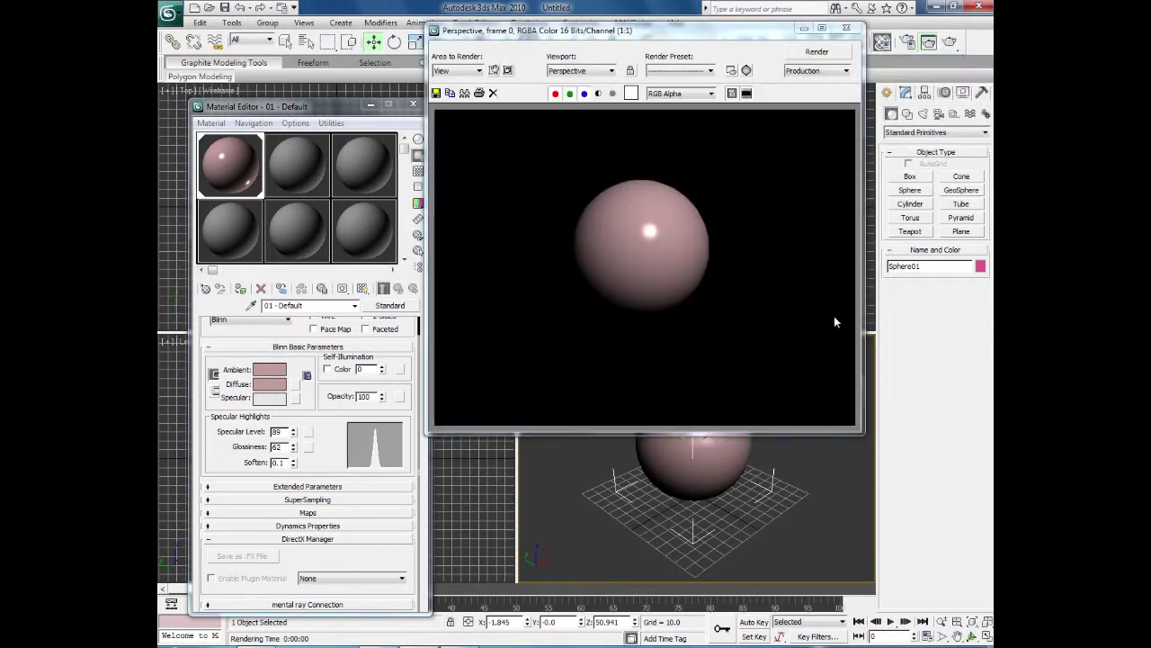
left_click(852, 31)
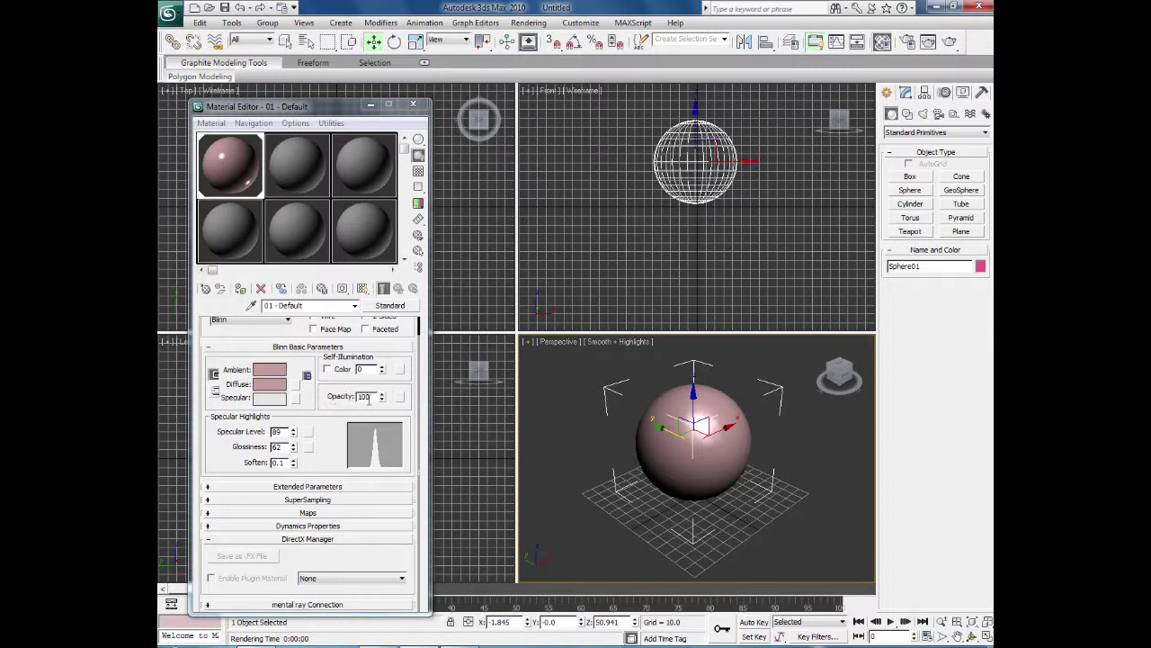
- Create a ground plane about 353 long and 494 wide around the sphere in the Top view
left_click(967, 233)
left_click_drag(352, 104, 329, 342)
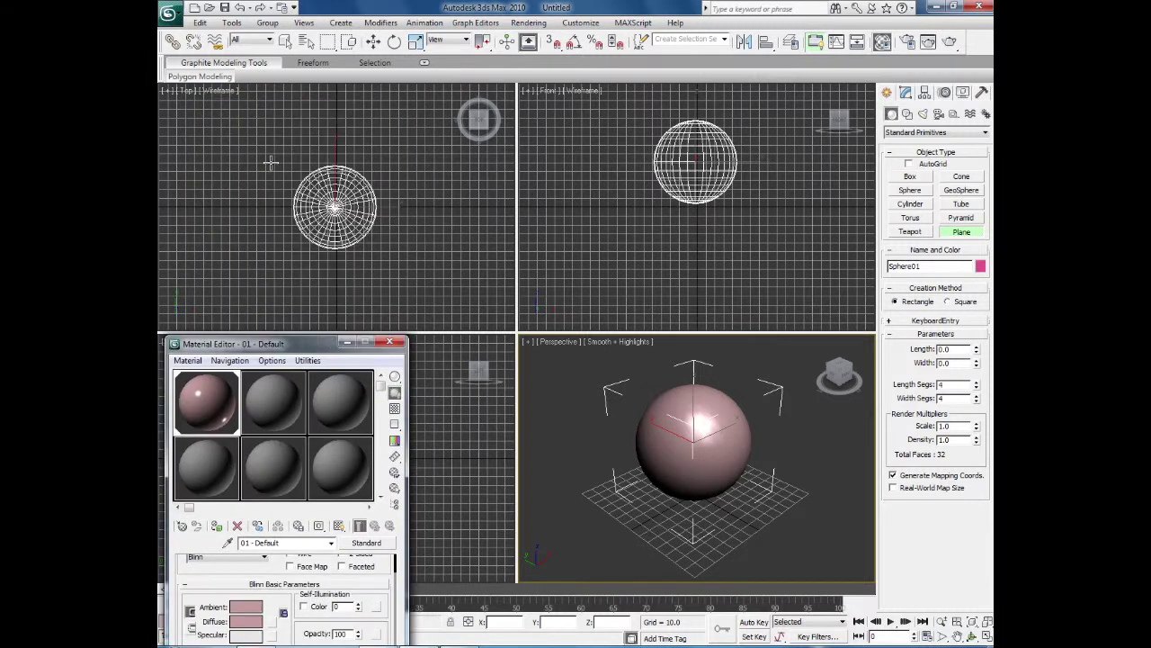
scroll(261, 164, "down", 4)
left_click_drag(226, 122, 444, 279)
left_click_drag(309, 331, 355, 99)
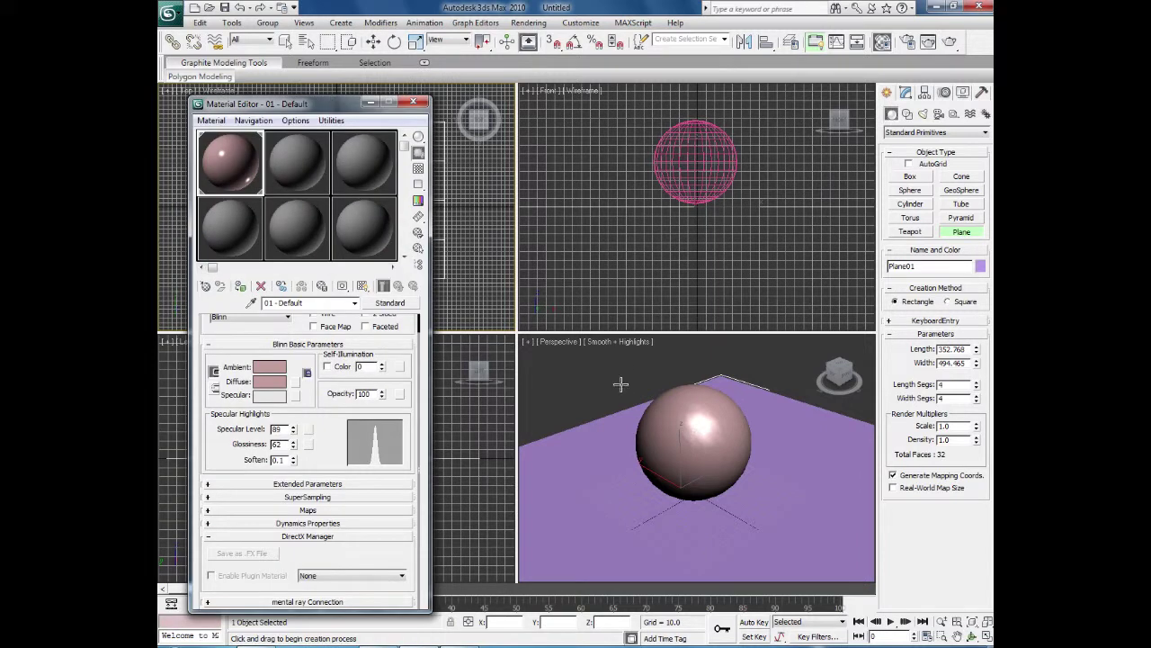
left_click(621, 384)
left_click(678, 405)
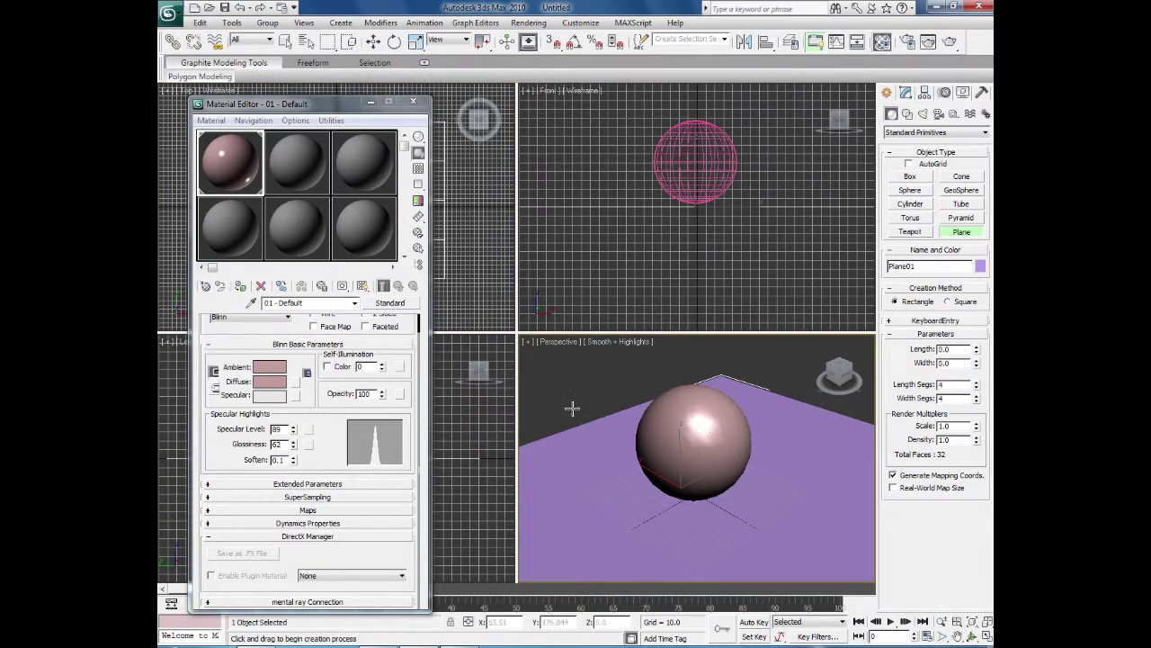
- Select the sphere in the Perspective view, set its material's Opacity to 38, and render the view
right_click(679, 405)
left_click(665, 413)
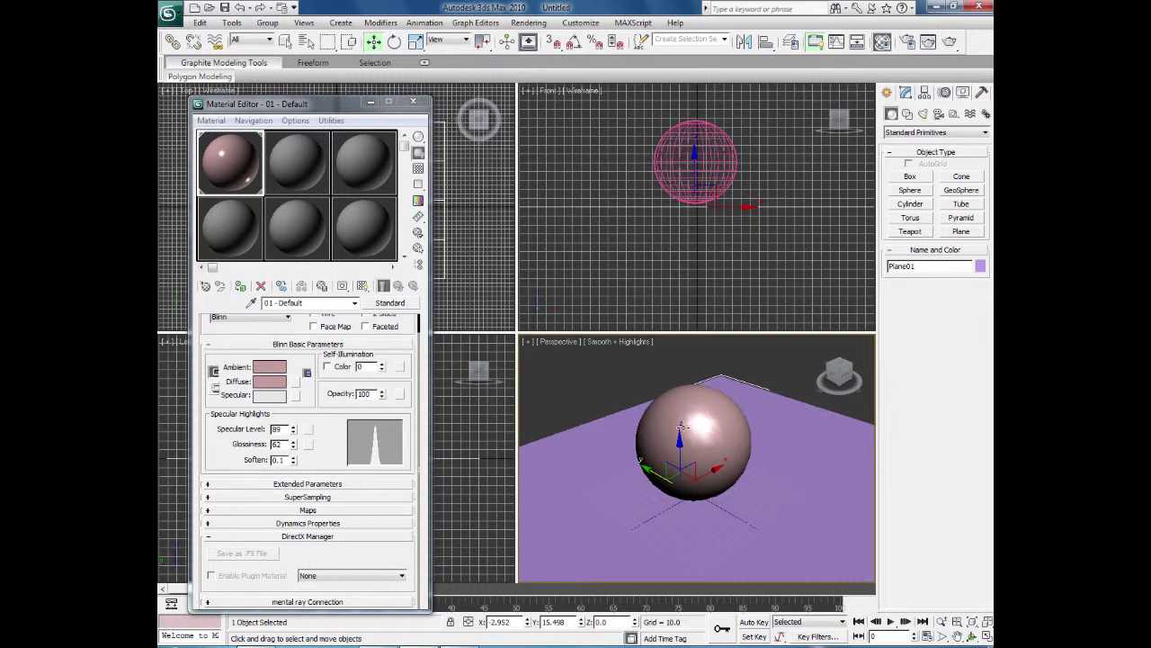
left_click(681, 427)
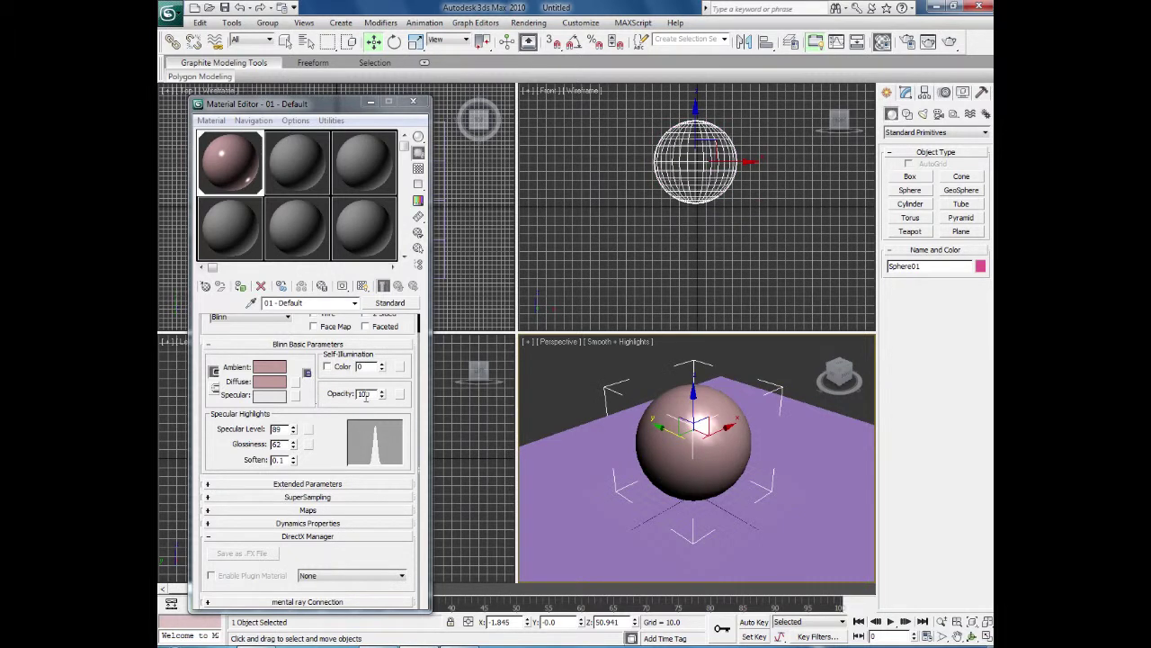
left_click_drag(381, 397, 383, 416)
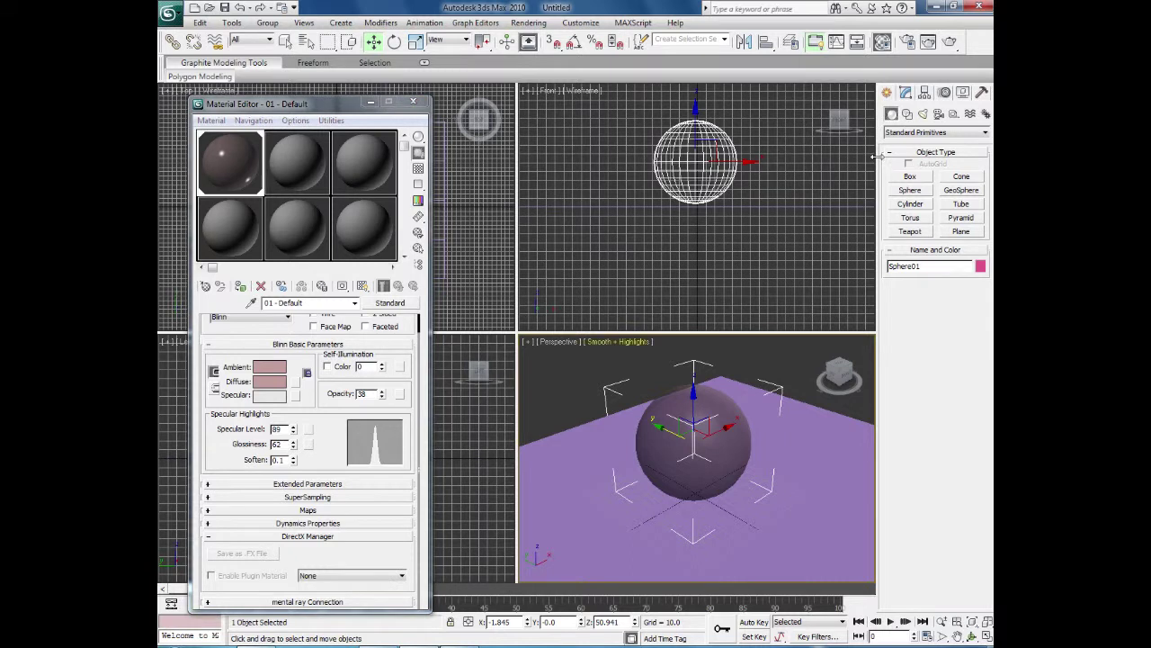
left_click(928, 41)
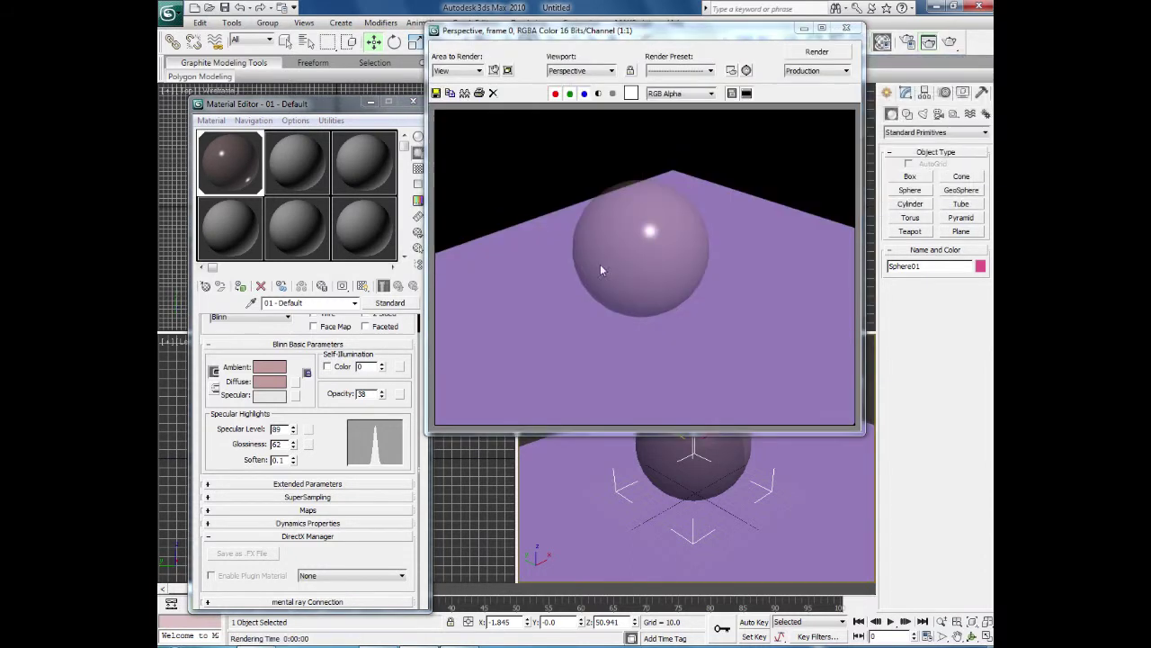
- Render the Perspective view with the material's Opacity raised to 62, and again with it set to 100
left_click_drag(382, 396, 384, 373)
left_click(815, 53)
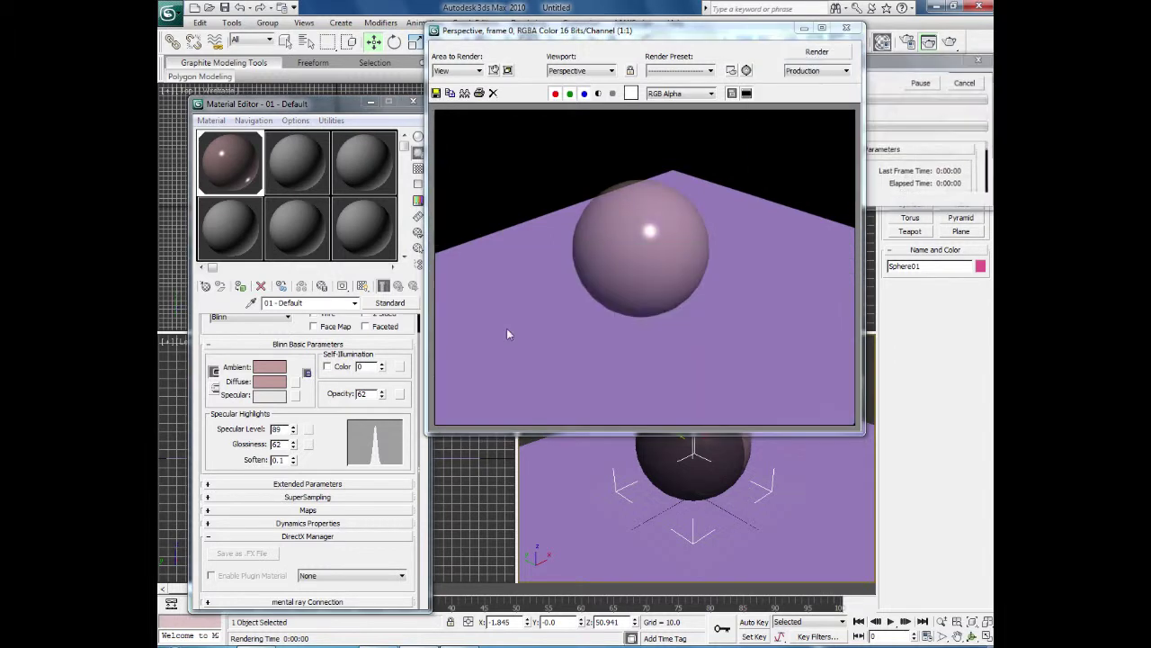
left_click_drag(384, 395, 384, 360)
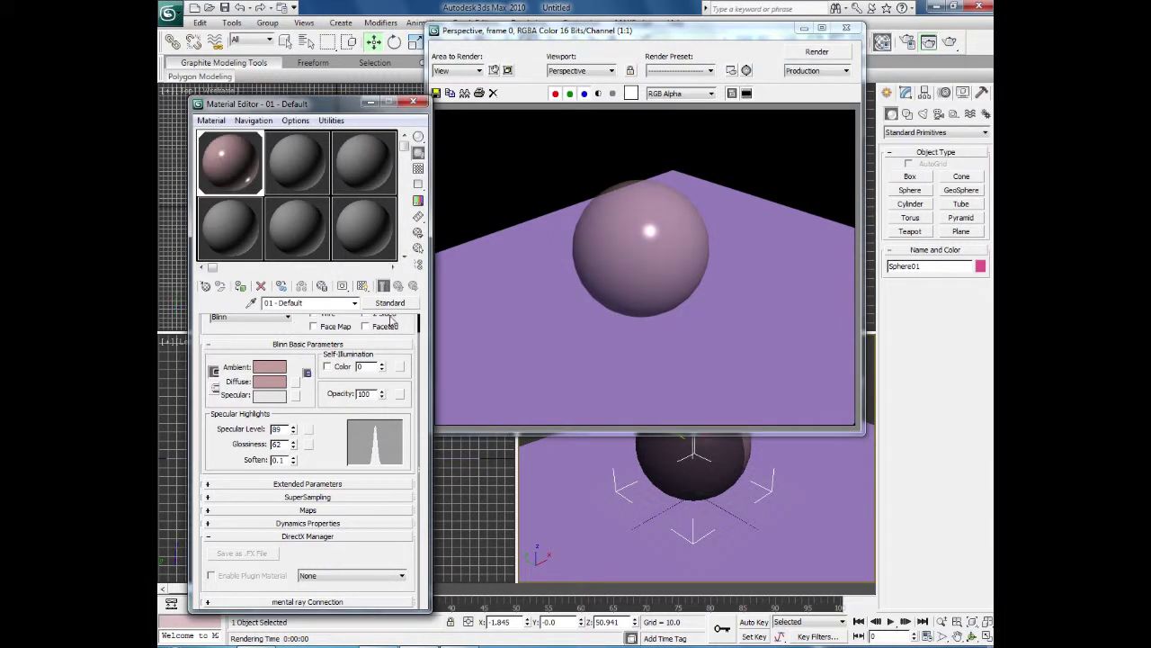
left_click(815, 52)
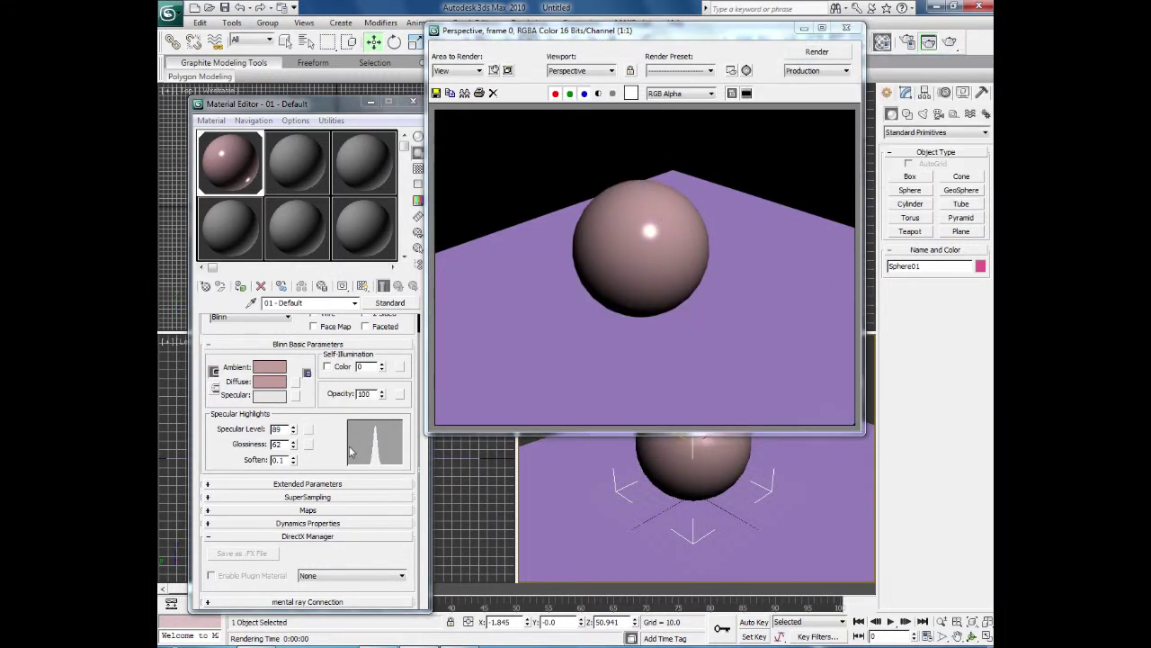
- Render the Perspective view with the material's Opacity at 0, close the render window, and restore Opacity to 100
right_click(382, 396)
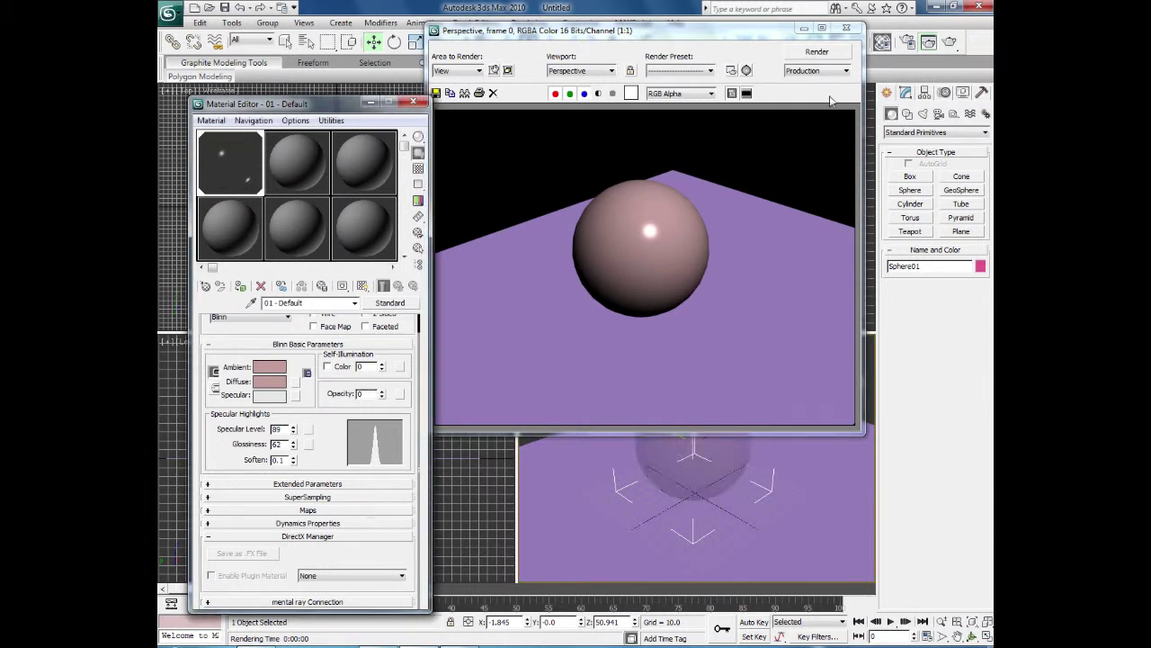
left_click(832, 56)
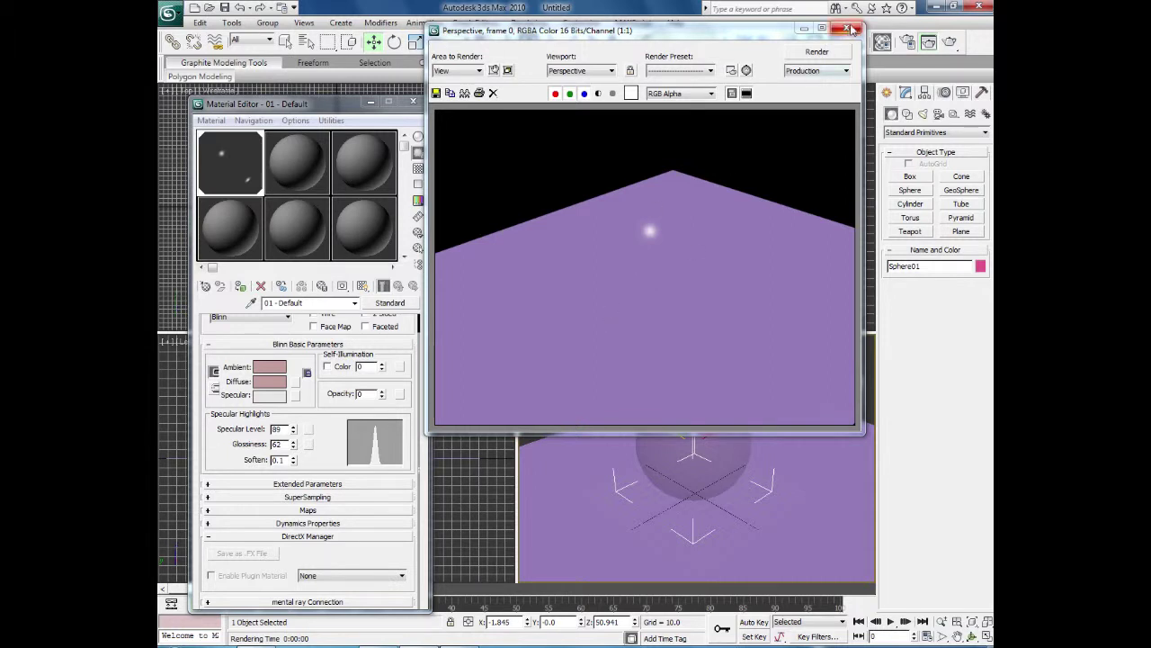
left_click(846, 28)
left_click_drag(381, 396, 387, 311)
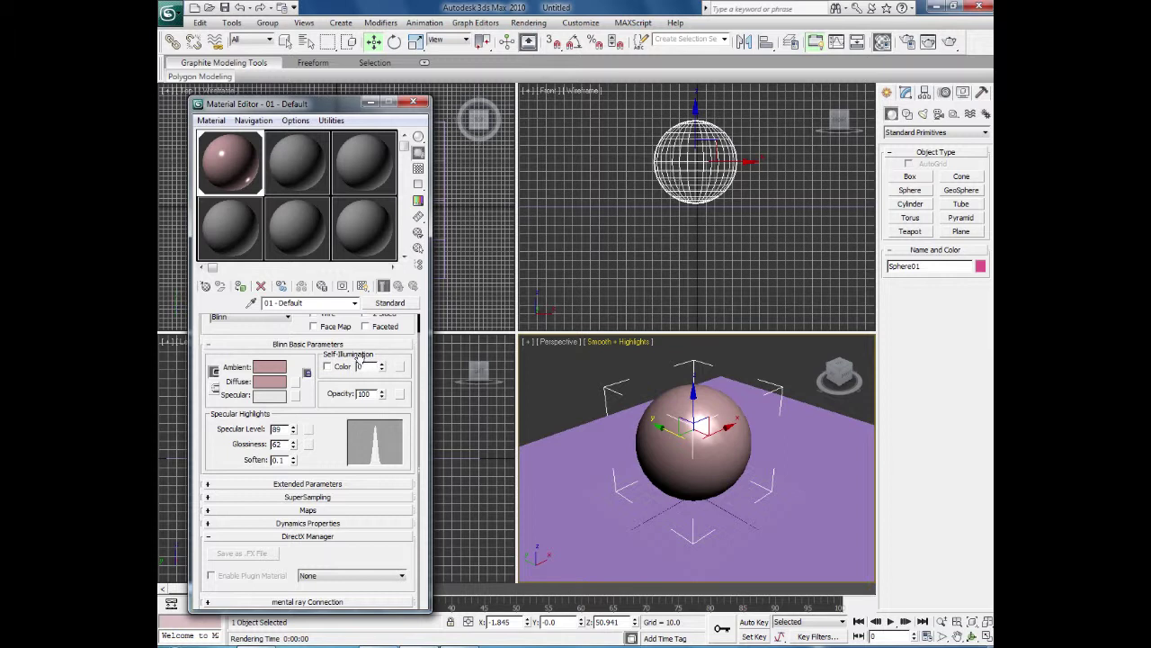
- Render the Perspective view with the material's Self-Illumination at 48 and again at 100, and close the render window
left_click_drag(382, 370, 382, 333)
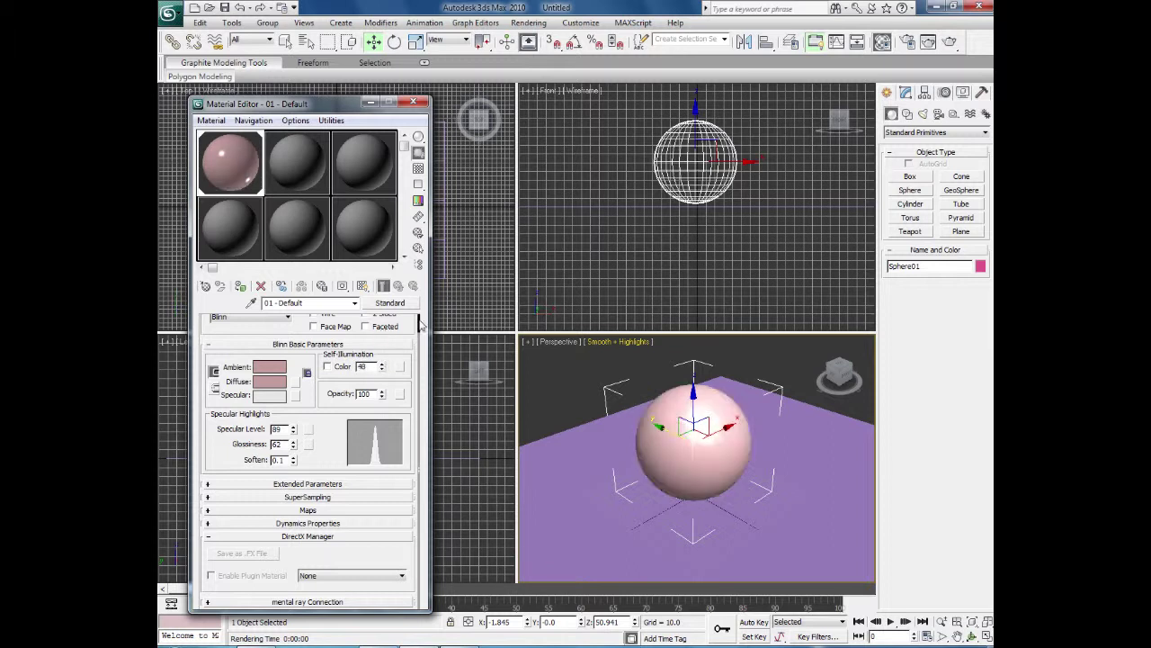
left_click(950, 41)
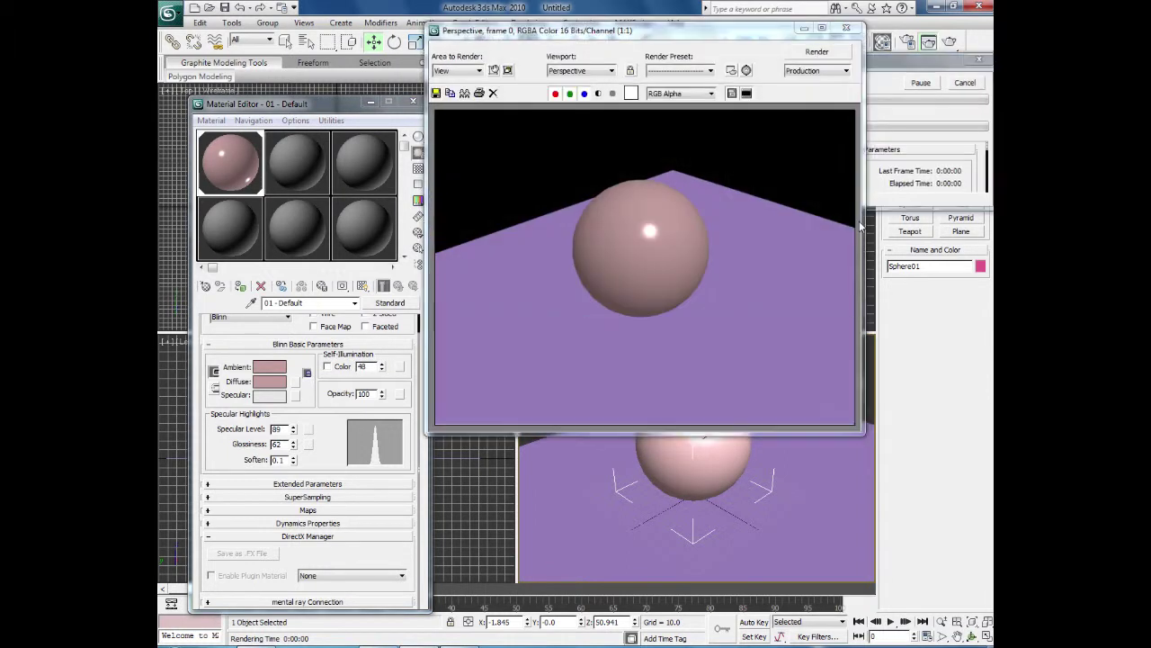
left_click_drag(382, 370, 385, 327)
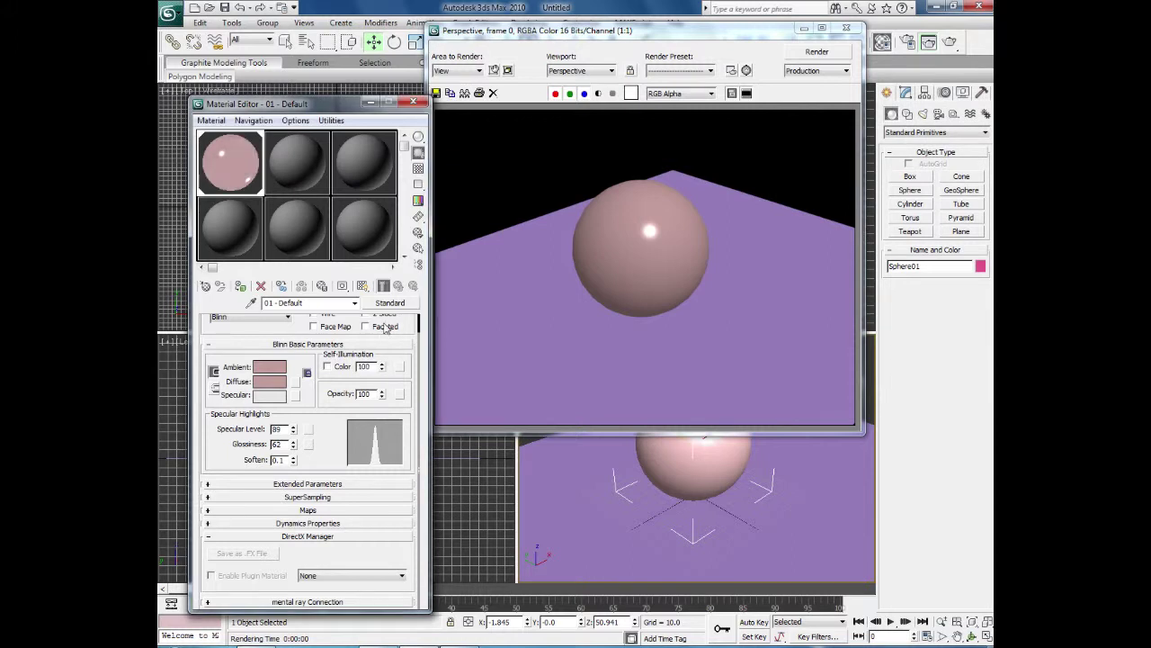
left_click(817, 52)
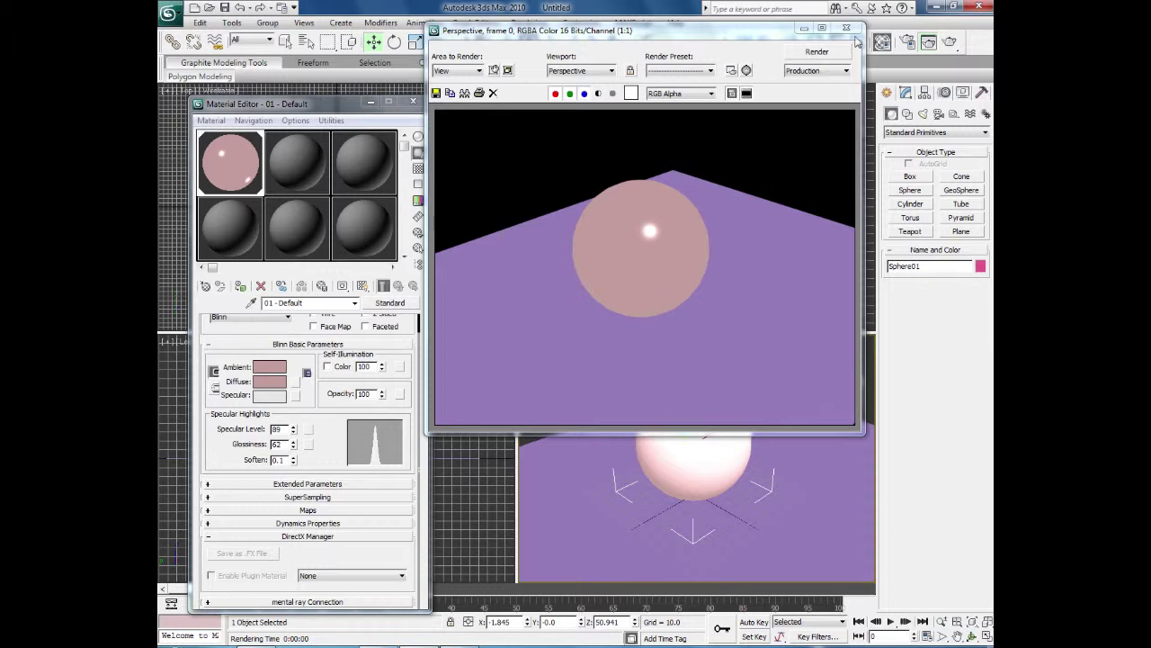
left_click(852, 30)
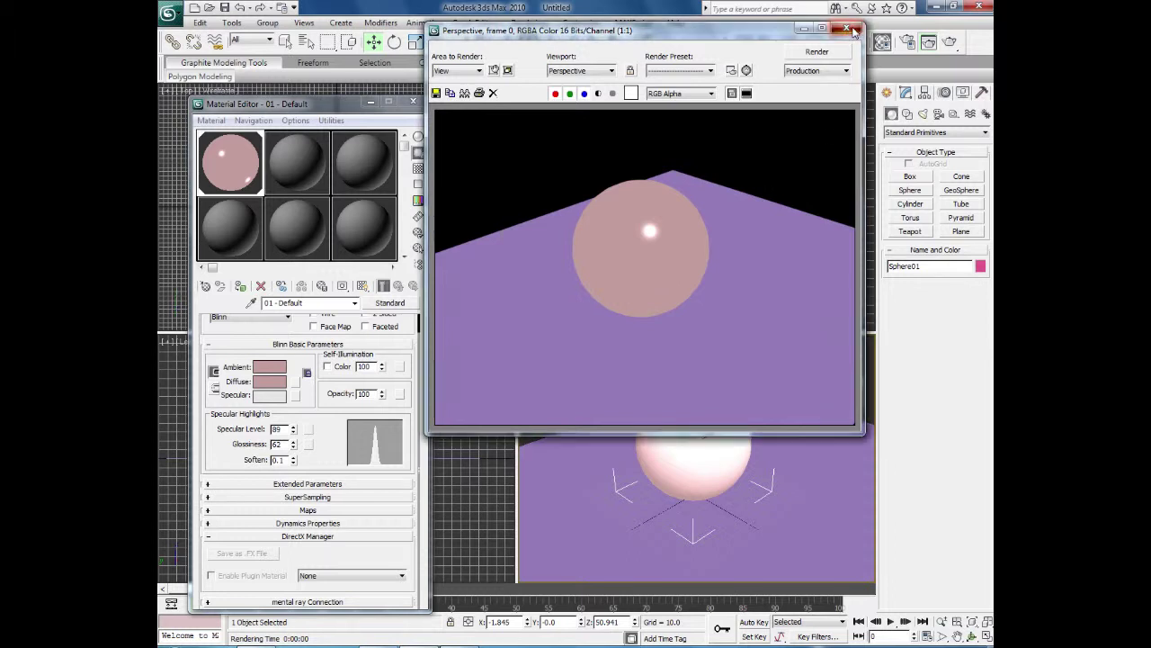
- Reduce the material's Self-Illumination to 45 and finally to 0
left_click_drag(382, 370, 381, 383)
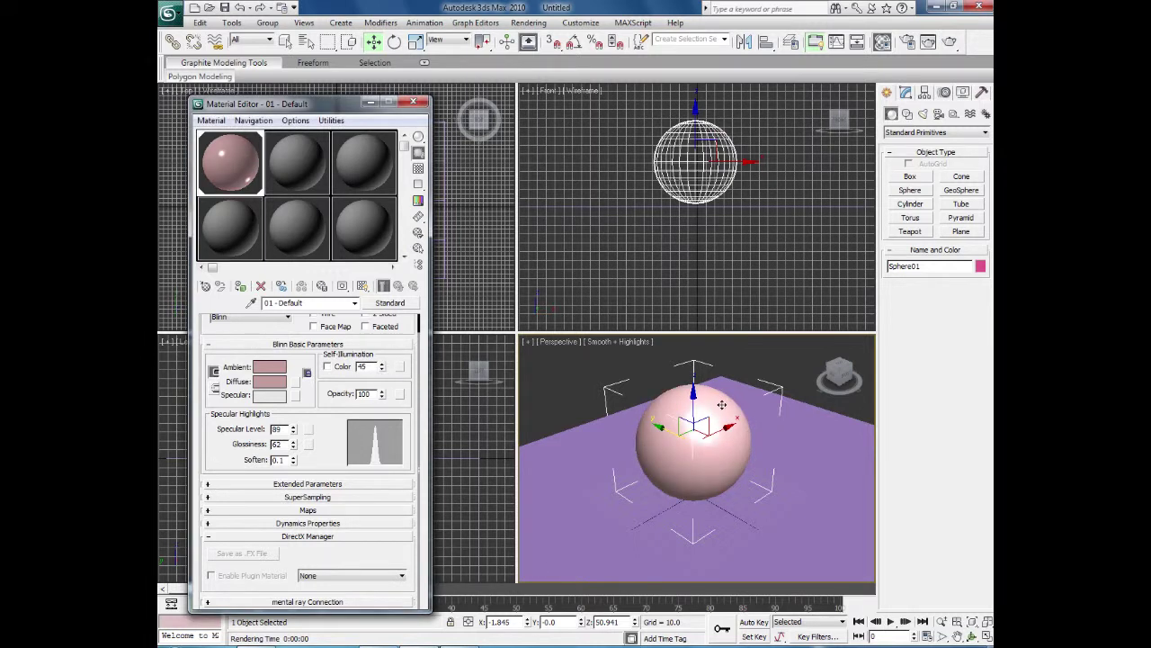
left_click_drag(380, 370, 373, 395)
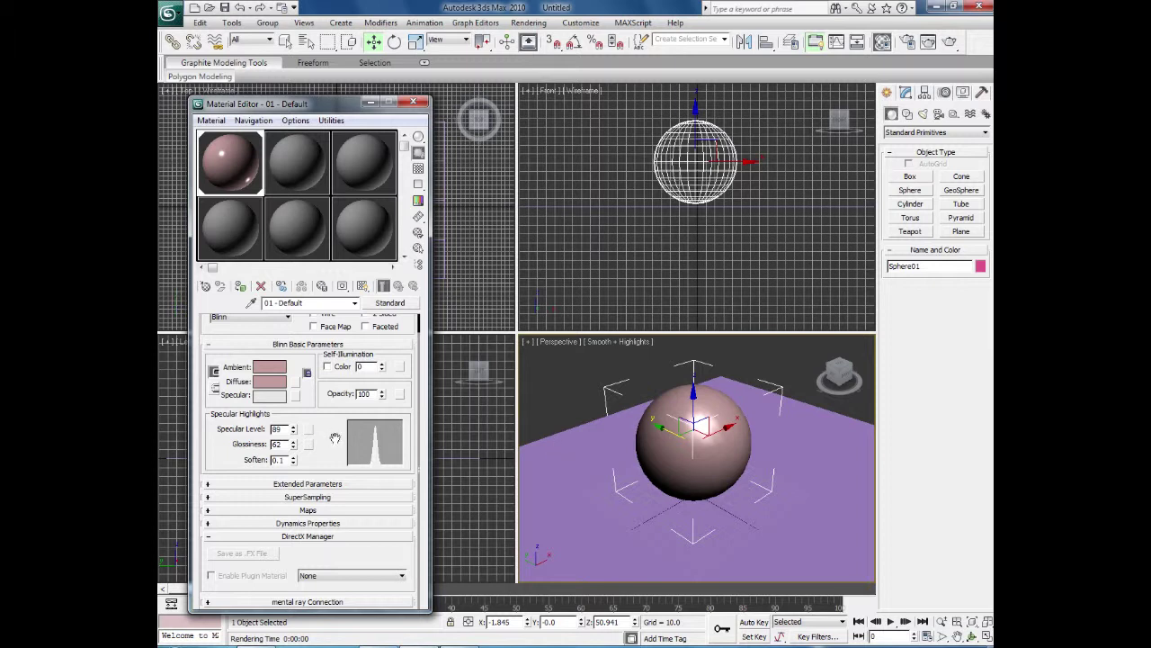
- Render the sphere with the material's Wire option enabled, close the render window, and disable Wire
left_click_drag(326, 431, 331, 475)
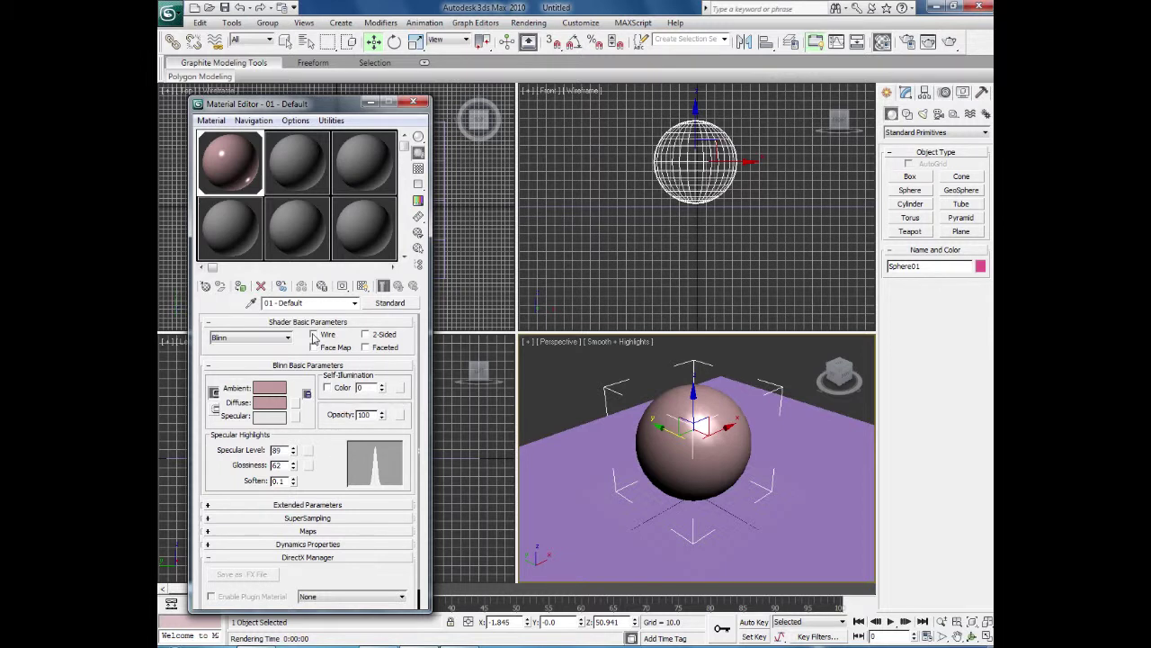
left_click(315, 337)
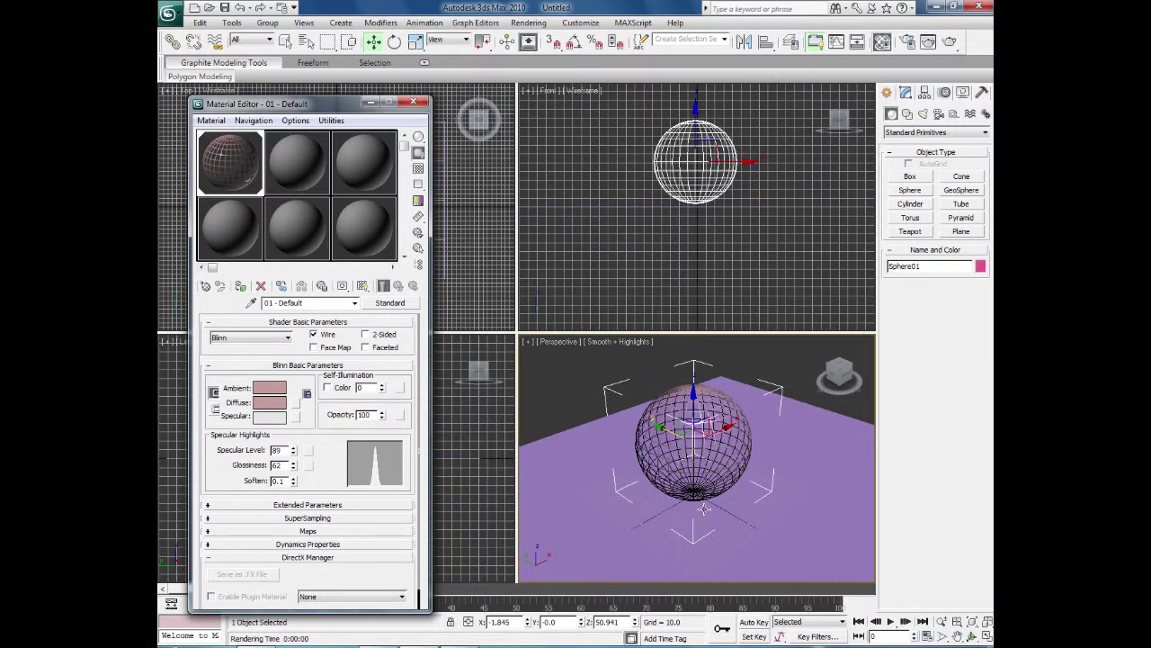
scroll(691, 522, "up", 2)
scroll(690, 522, "up", 3)
scroll(778, 503, "down", 4)
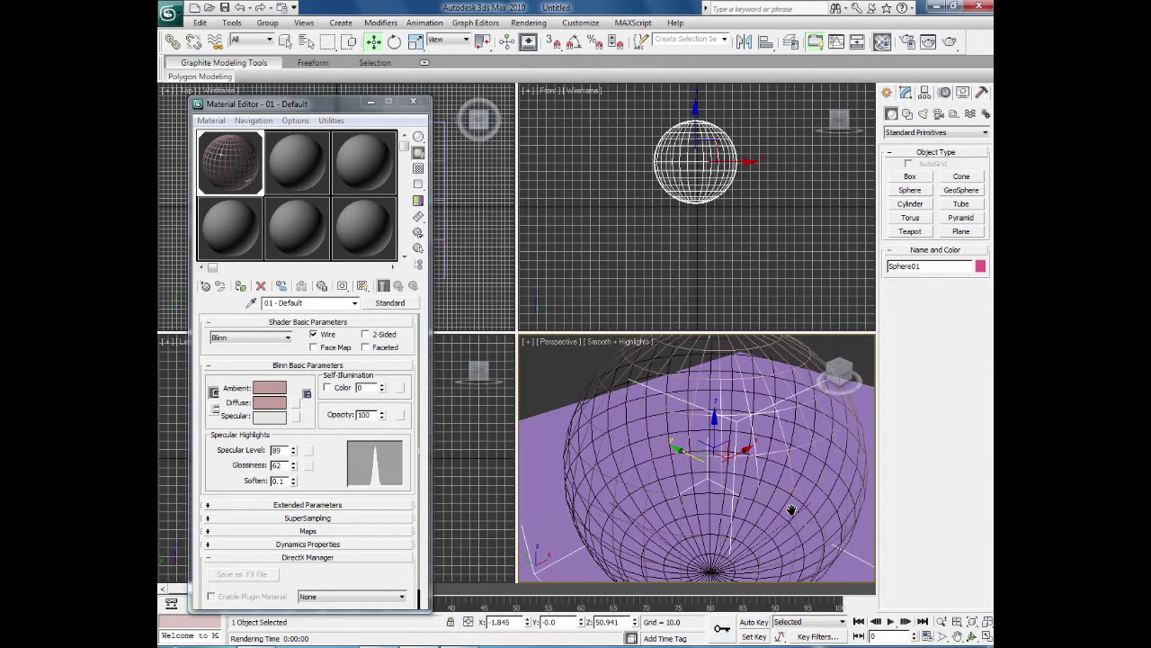
left_click(950, 42)
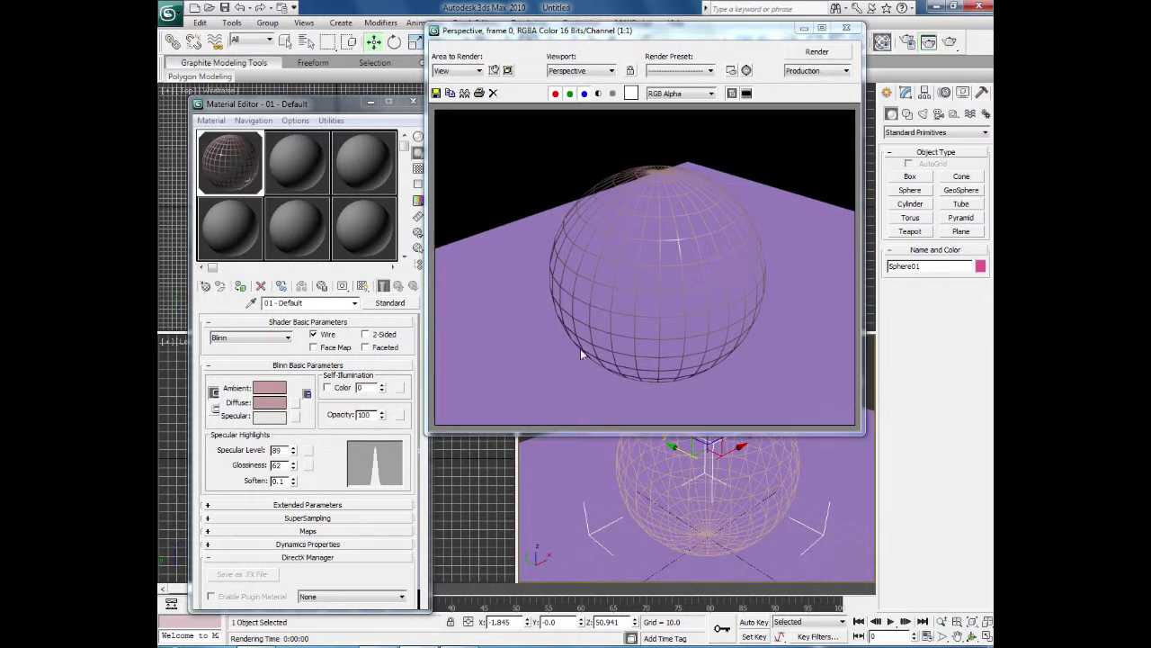
left_click(845, 32)
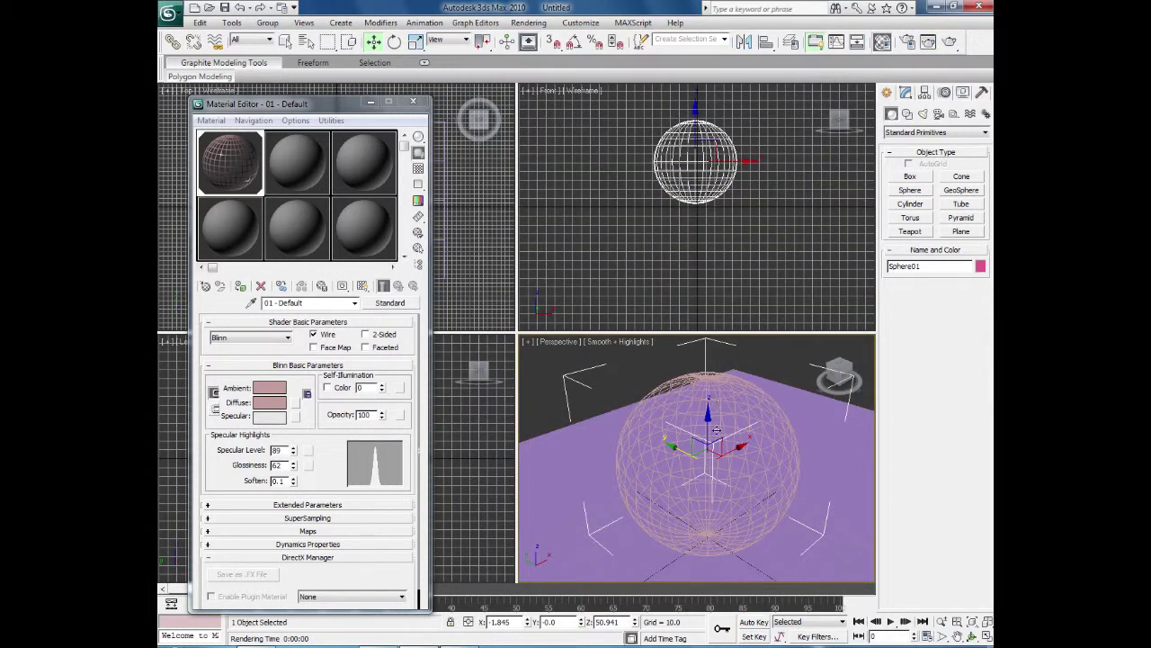
left_click(313, 333)
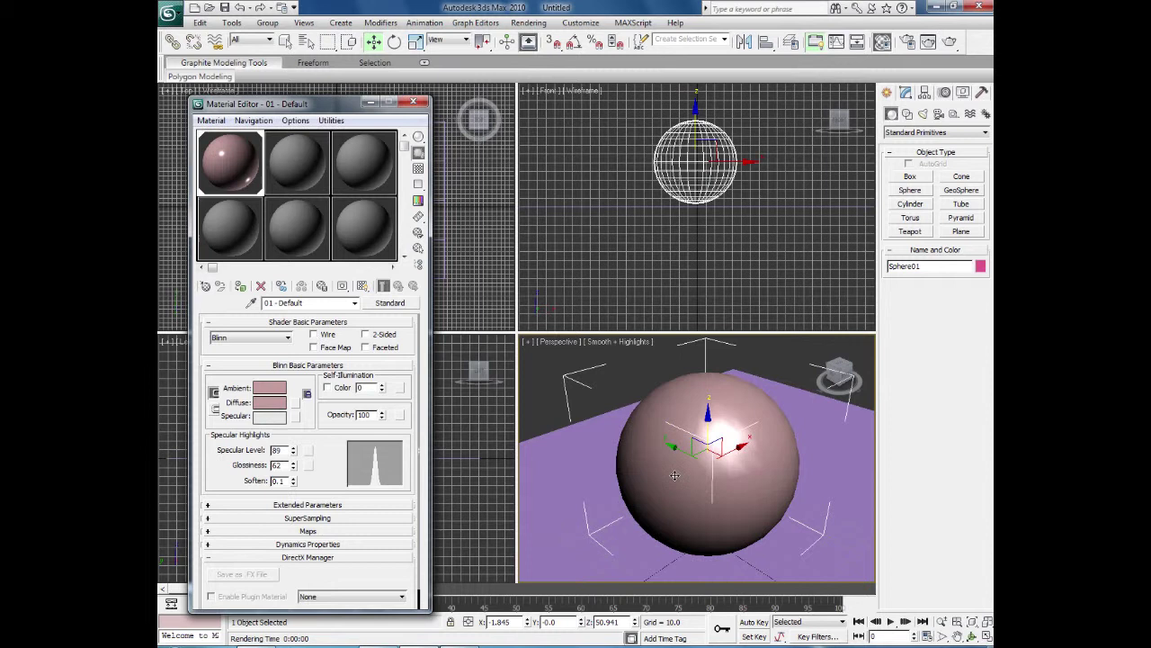
- Convert the sphere to an Editable Poly
left_click(906, 93)
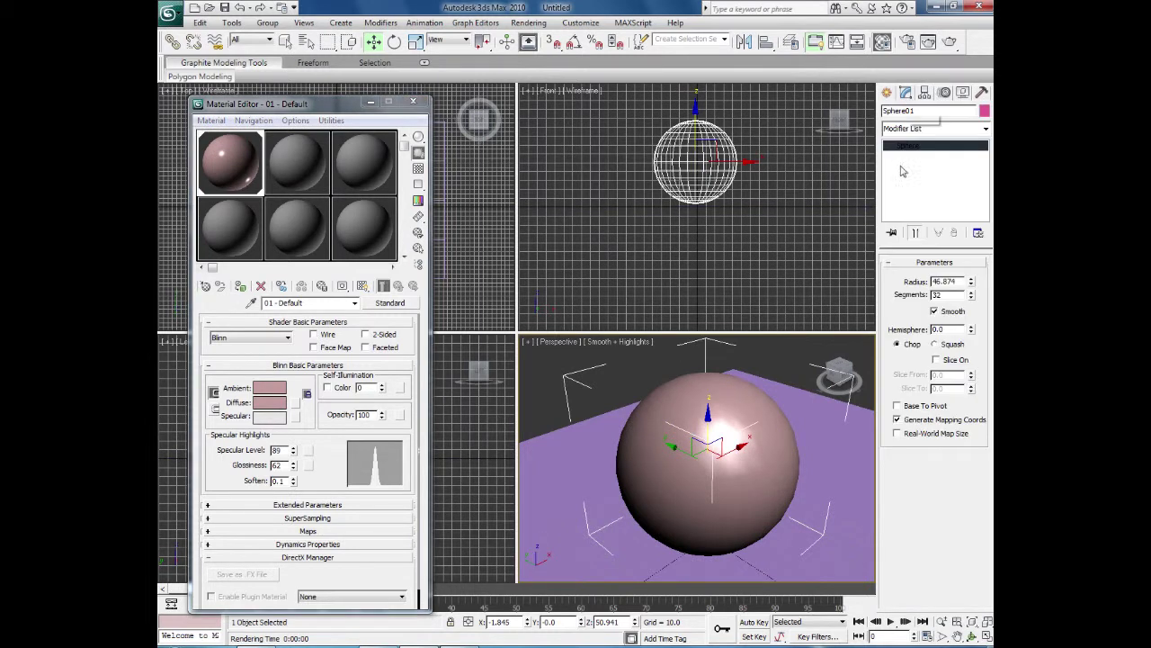
right_click(739, 416)
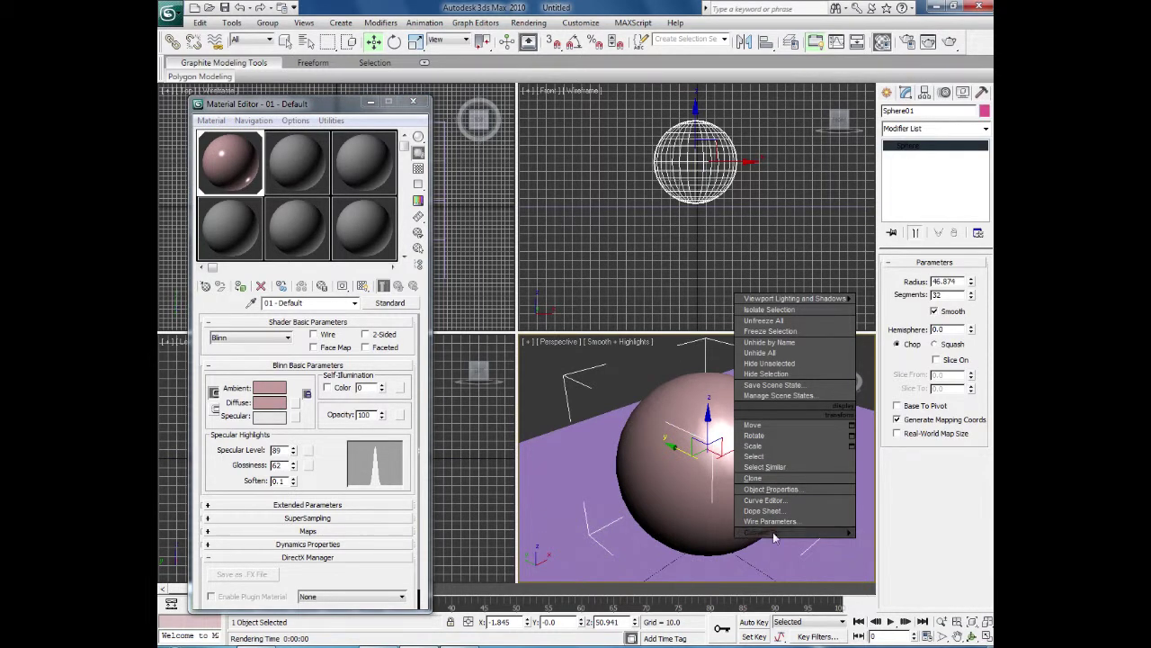
mouse_move(807, 537)
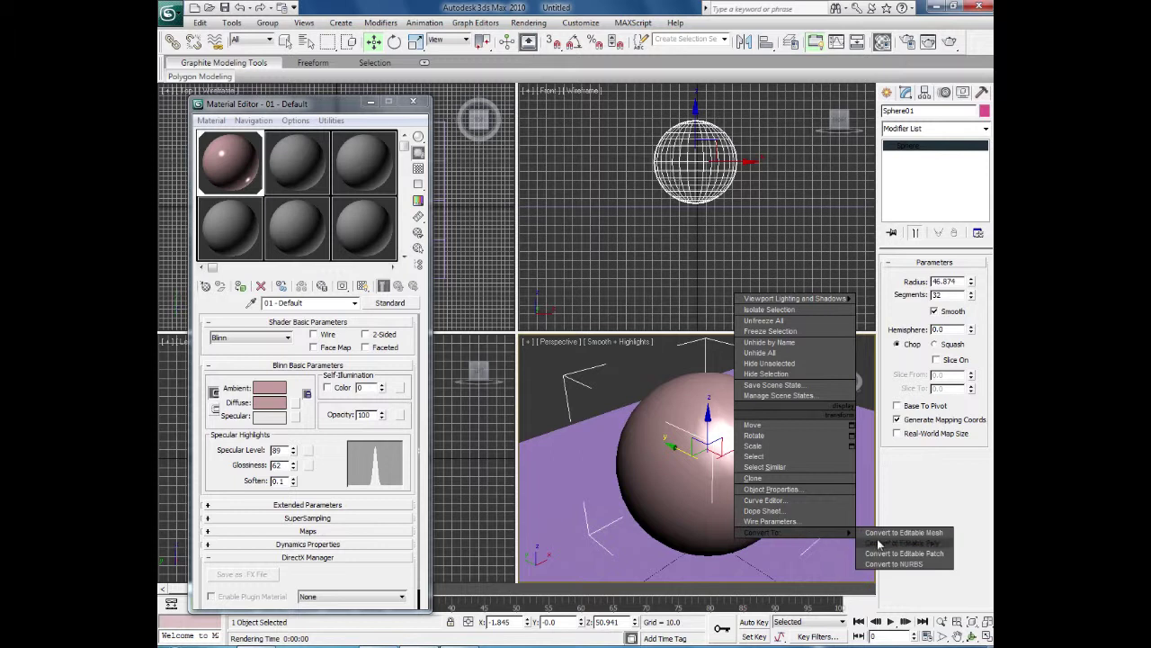
left_click(877, 544)
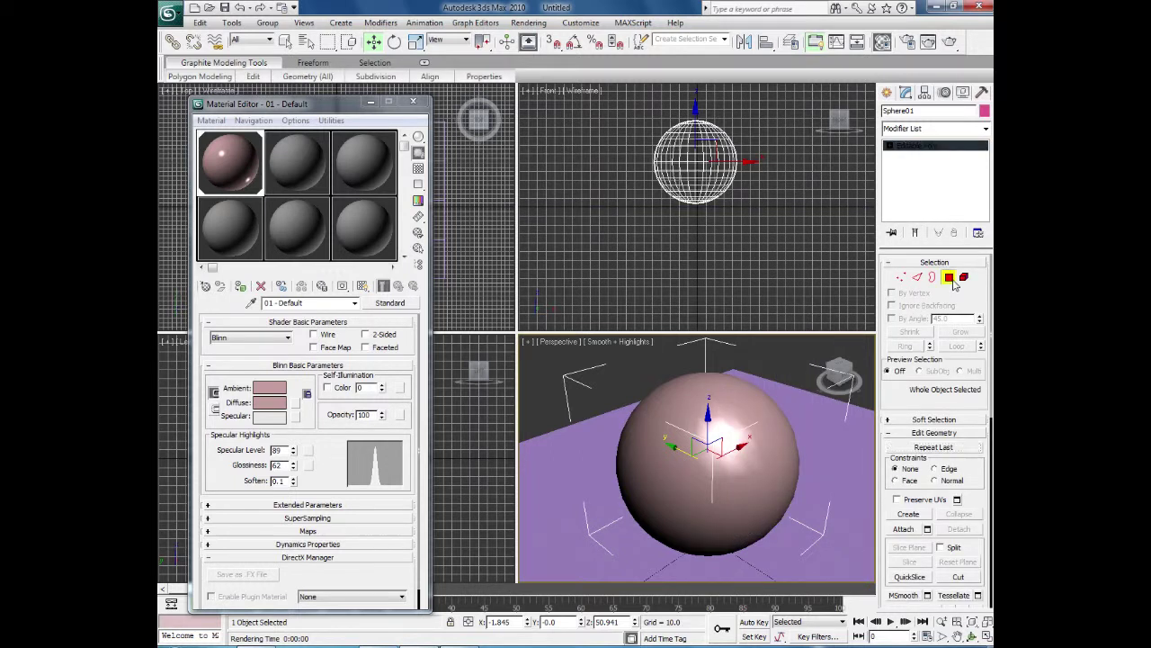
- Show edged faces and, at polygon level, delete a block of eight polygons from the front of the sphere
key("4")
key("F4")
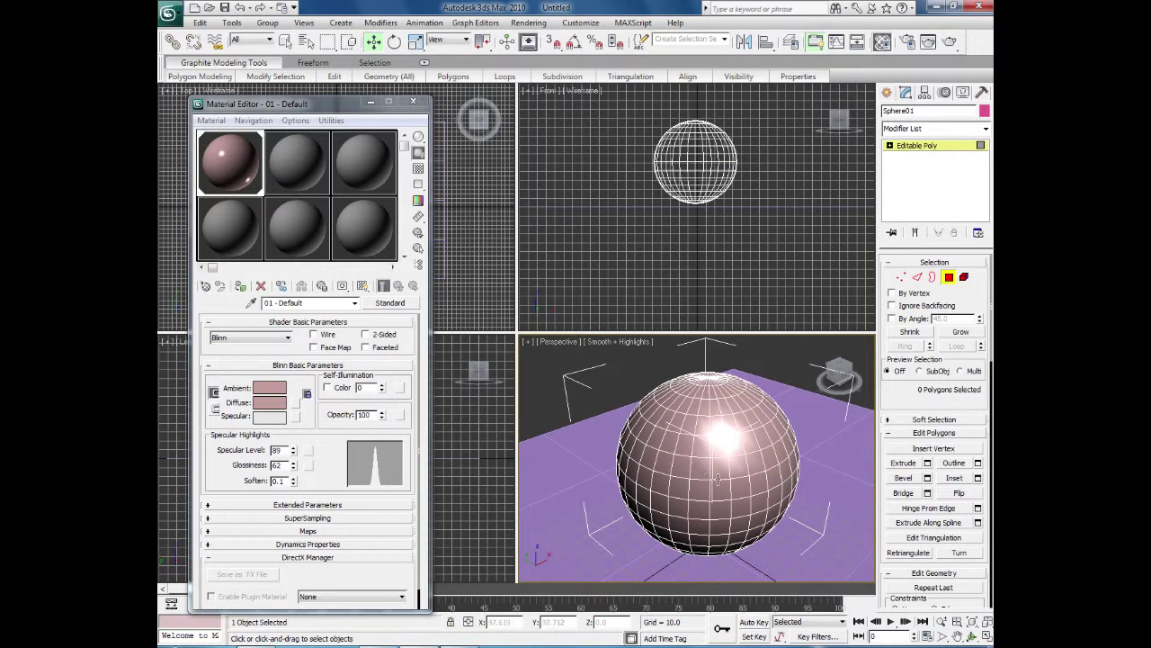
left_click(717, 475)
left_click(700, 467)
left_click(681, 467, "ctrl")
left_click(715, 490, "ctrl")
left_click(700, 488, "ctrl")
left_click(686, 488, "ctrl")
left_click(736, 468, "ctrl")
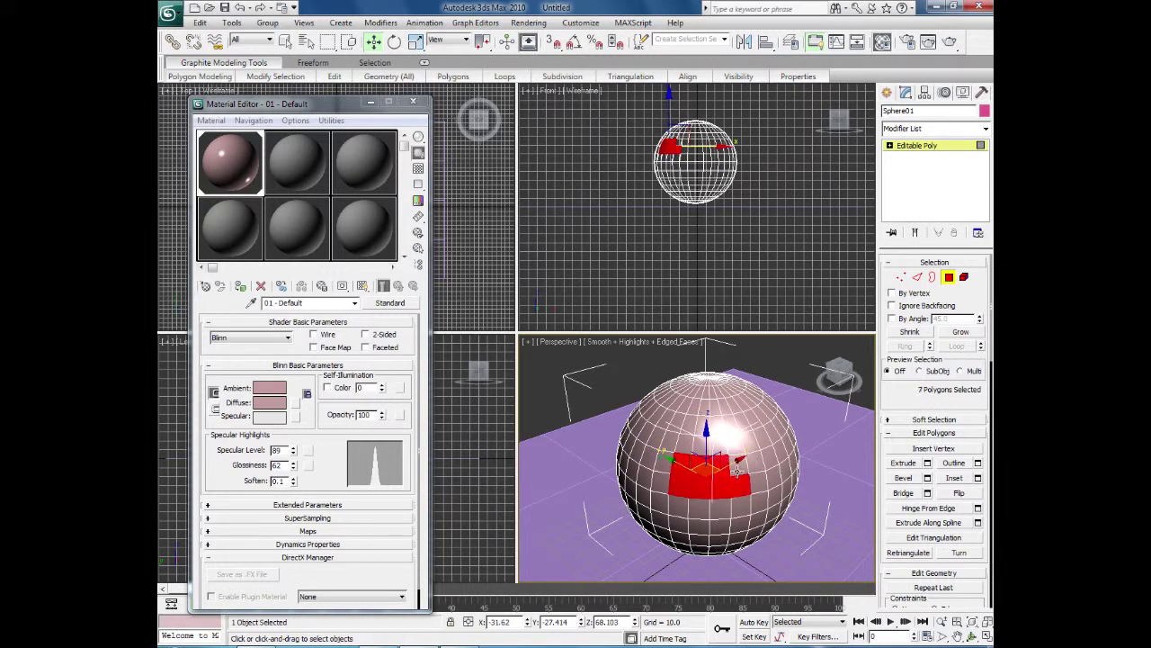
left_click(747, 492, "ctrl")
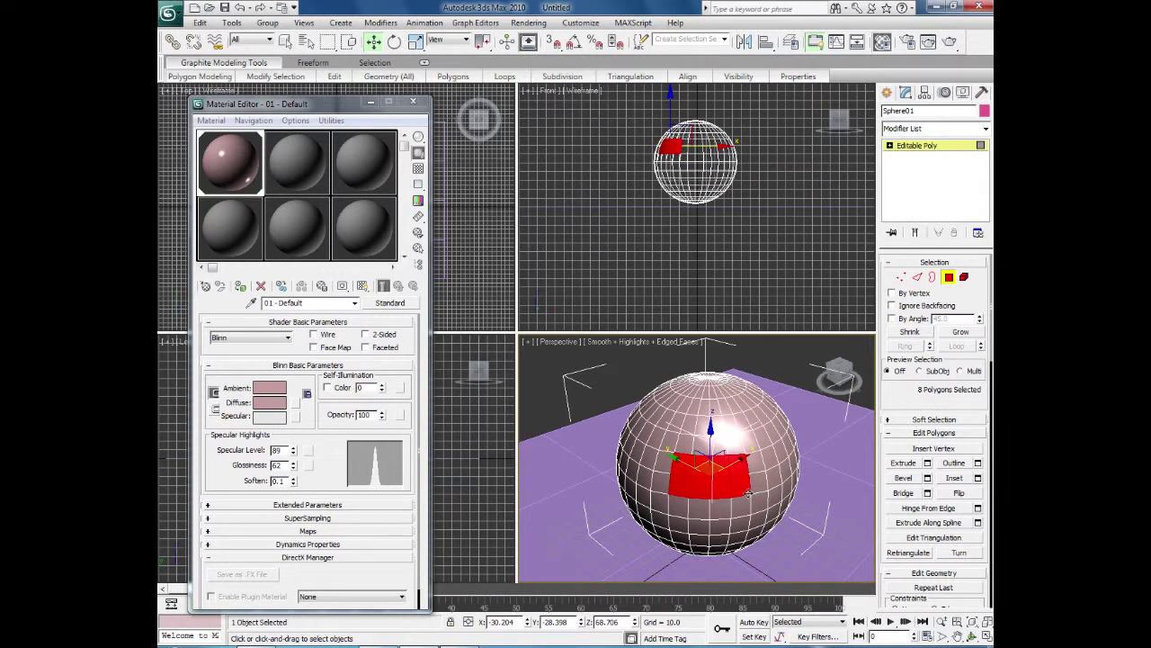
key("Delete")
- Enable the material's 2-Sided option and render the Perspective view facing the opening in the sphere
mouse_move(747, 492)
middle_mouse_down("alt")
mouse_move(746, 516)
mouse_move(732, 506)
middle_mouse_up("alt")
scroll(746, 515, "up", 10)
key("z")
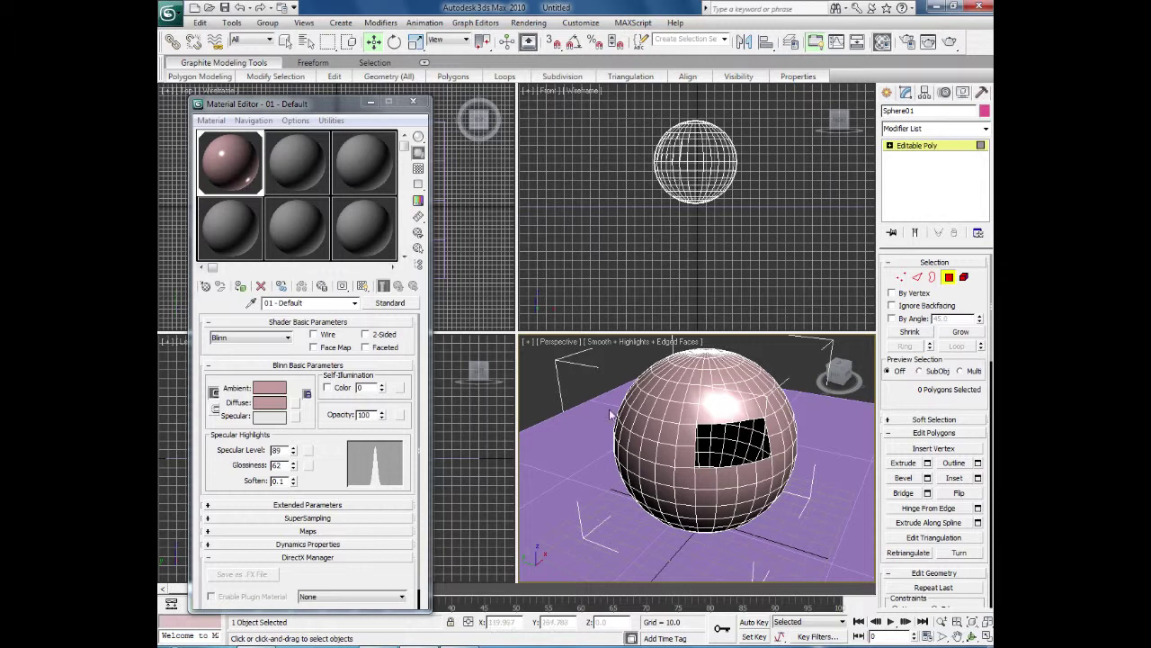
key("shift+z")
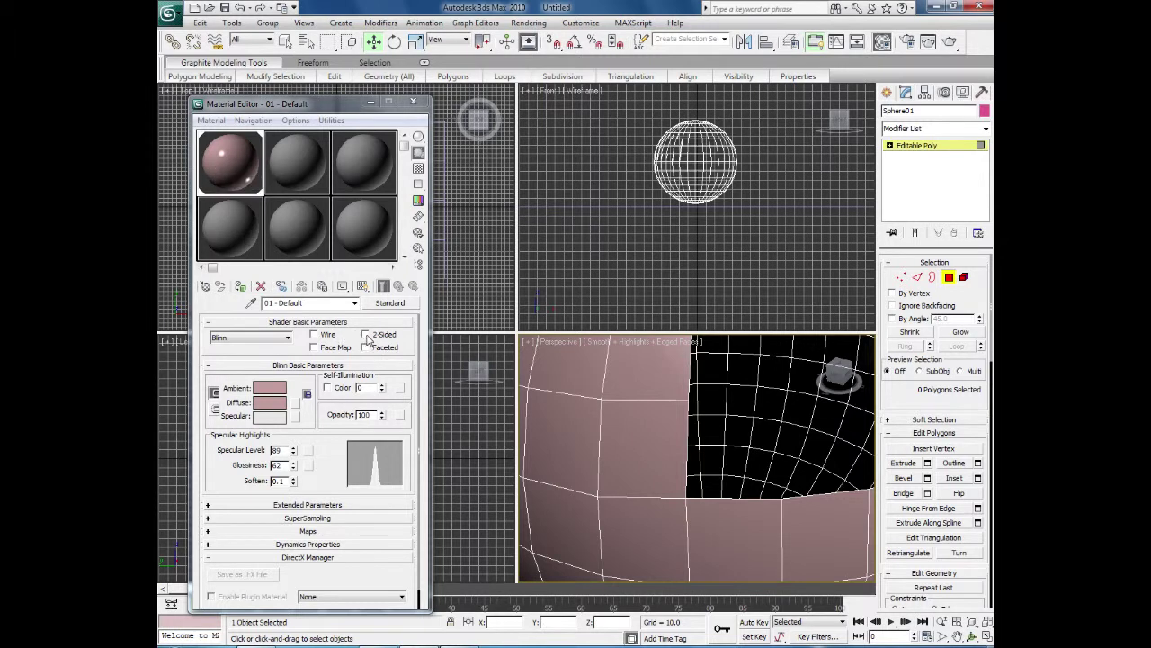
key("z")
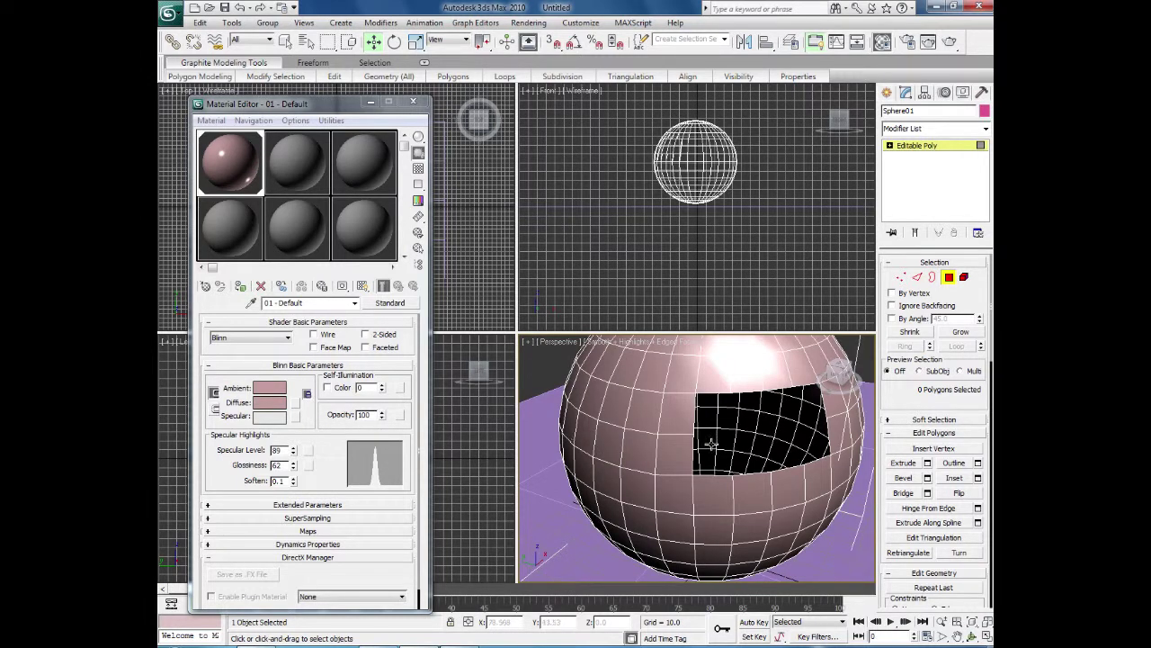
left_click(365, 334)
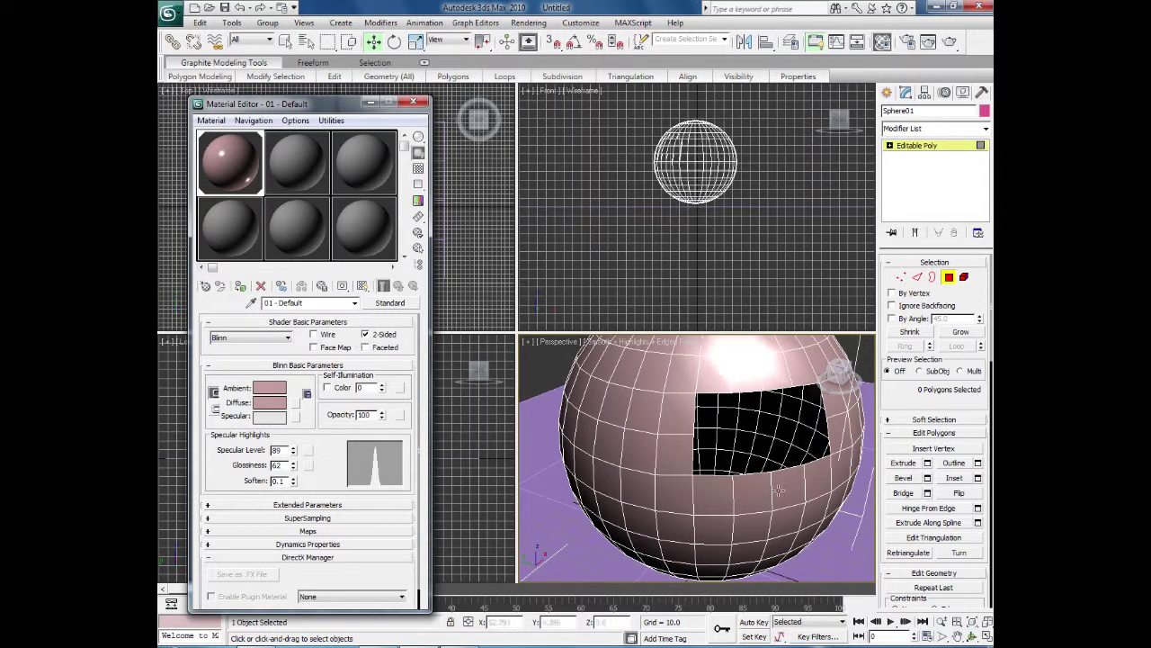
middle_click_drag(747, 434, 721, 458, "alt")
left_click(949, 43)
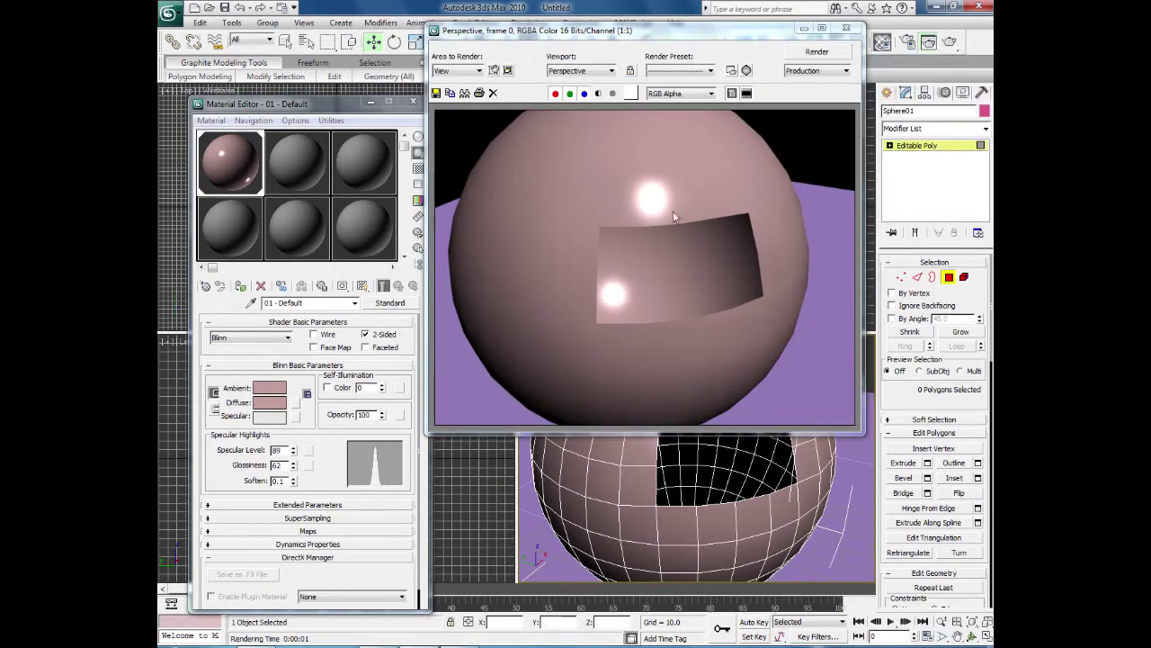
- Disable the material's 2-Sided option, render the Perspective view facing the sphere's opening again, and close the render window
left_click(846, 30)
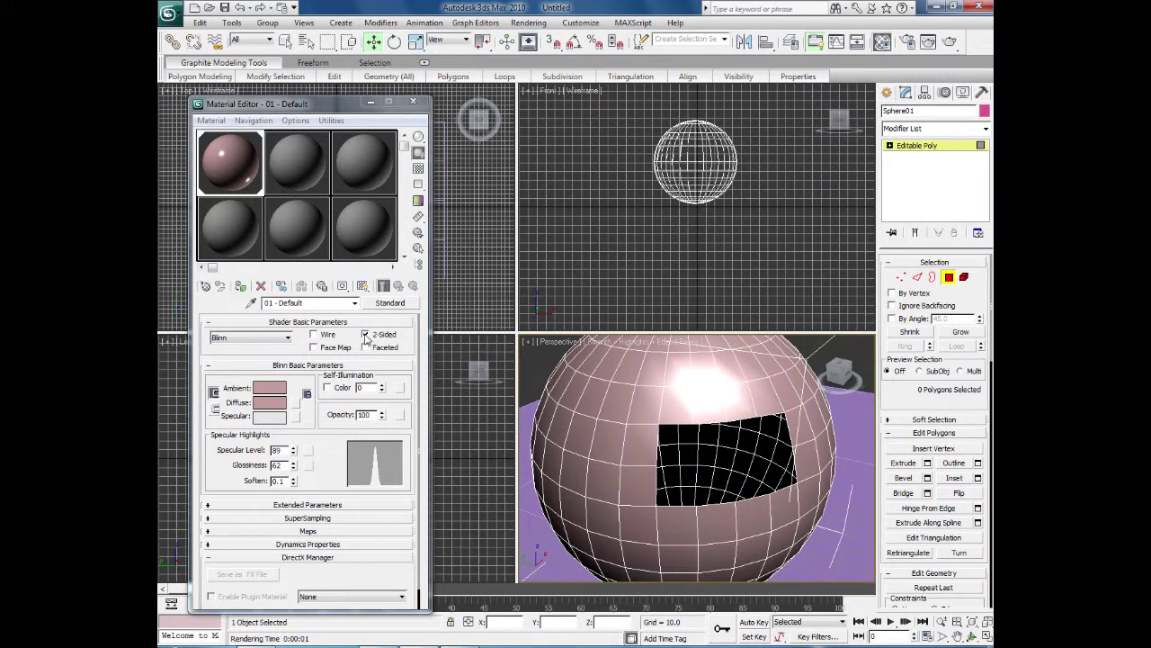
left_click(951, 42)
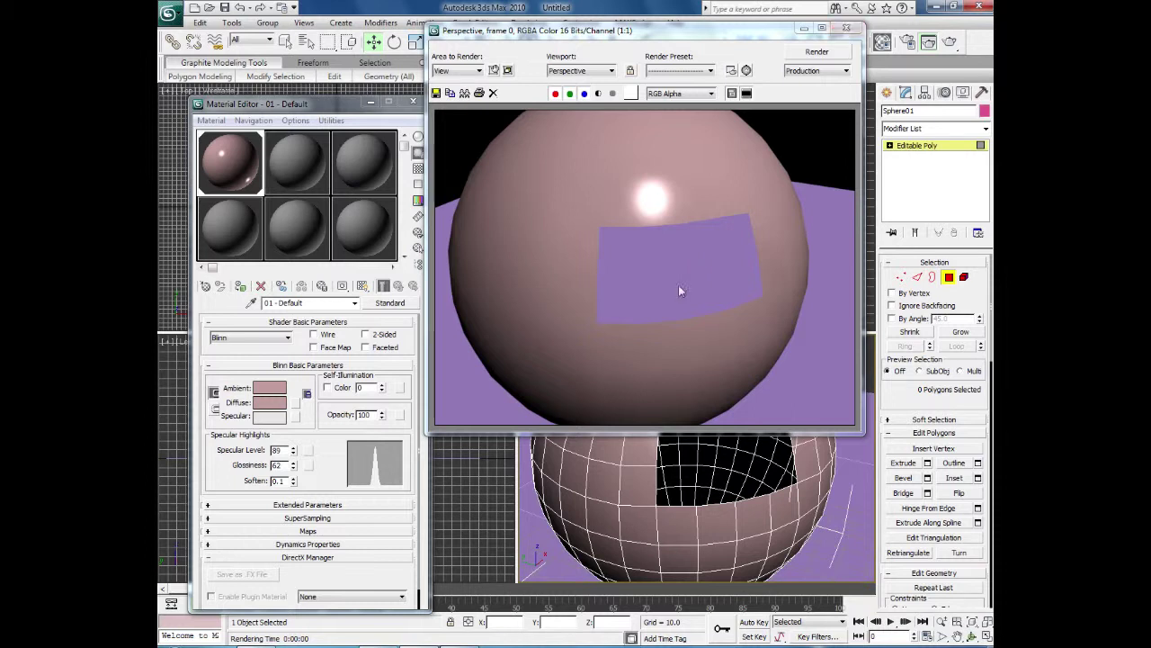
left_click(846, 28)
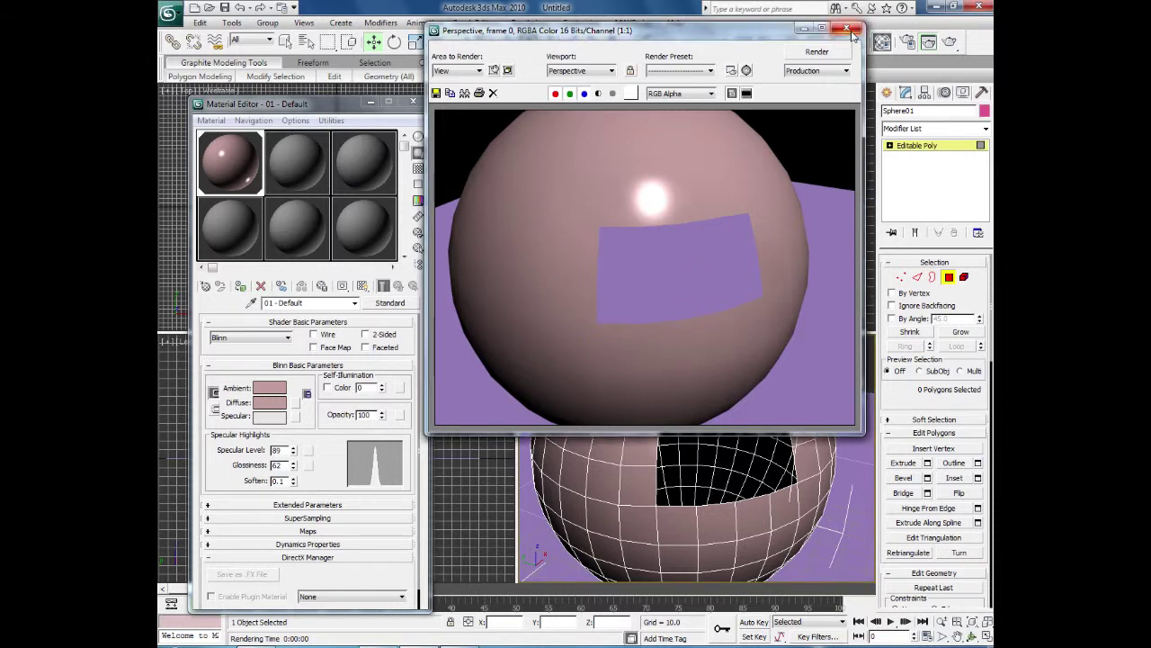
- Render the sphere from an angle that hides the opening, close the render, and return to the view facing the opening
middle_click_drag(710, 486, 567, 490, "alt")
left_click(950, 42)
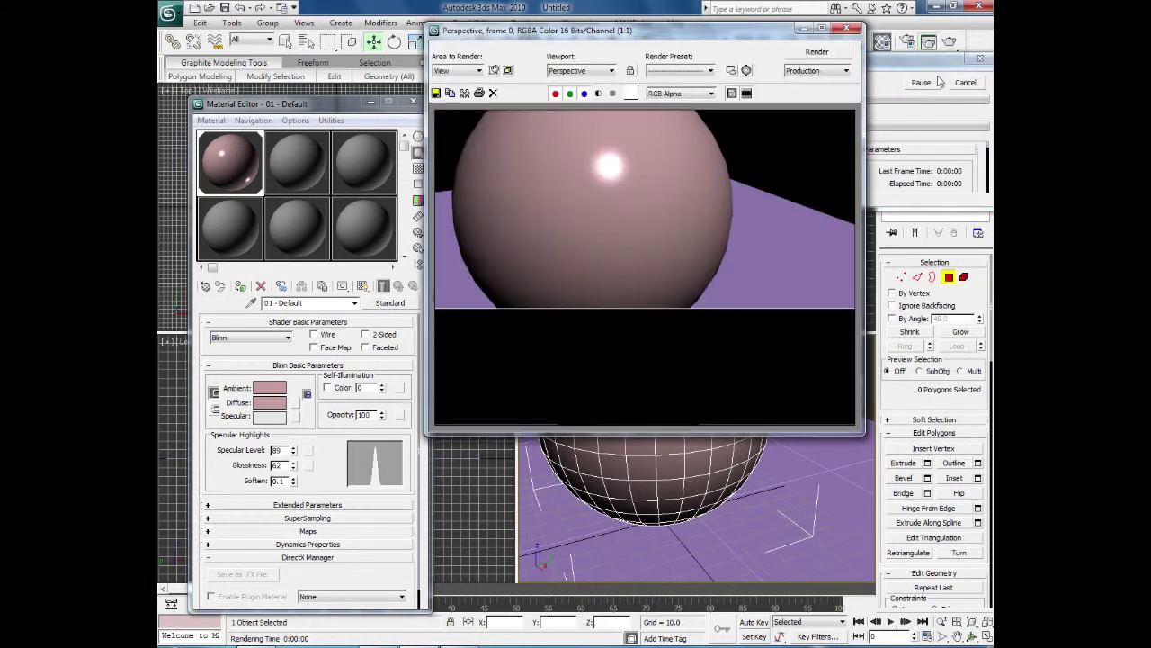
left_click(846, 28)
middle_click_drag(683, 459, 836, 474, "alt")
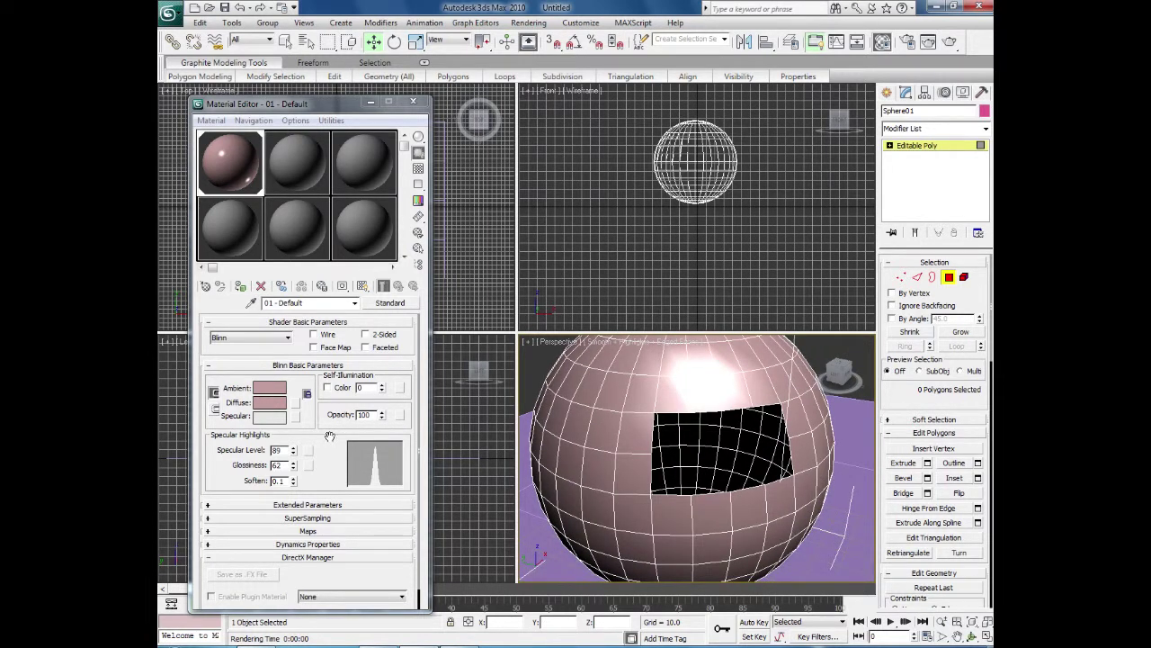
- Examine the material's list of map channels alongside its basic parameters, and close the Material Editor
scroll(330, 437, "down", 1)
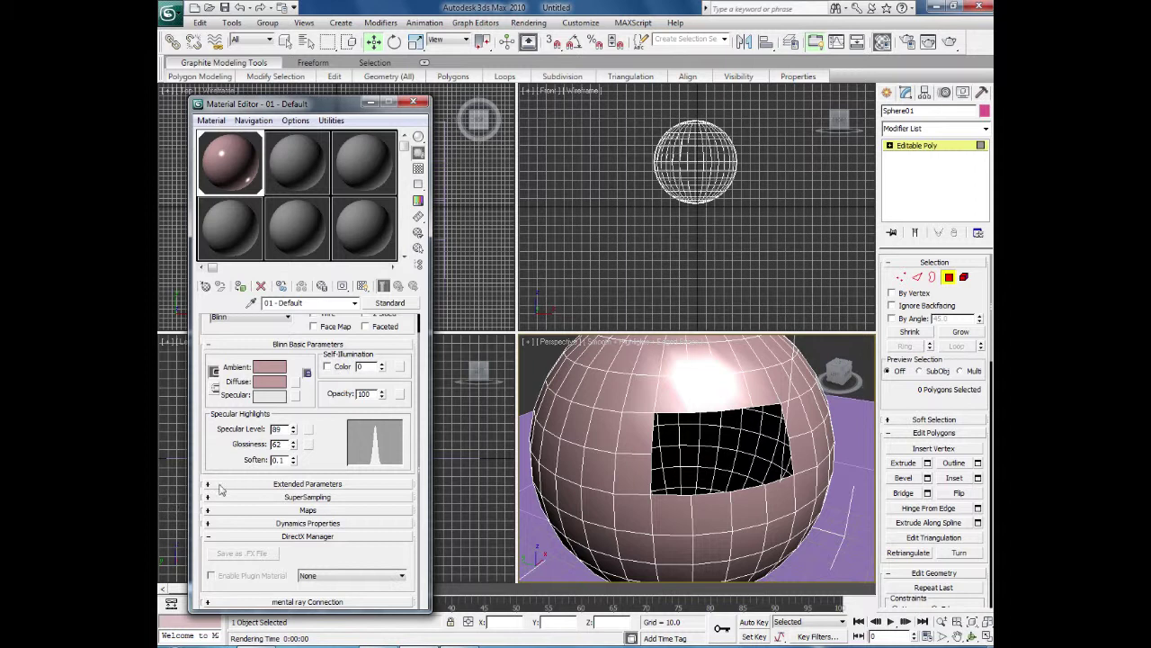
scroll(332, 437, "up", 1)
scroll(332, 418, "down", 1)
left_click(207, 512)
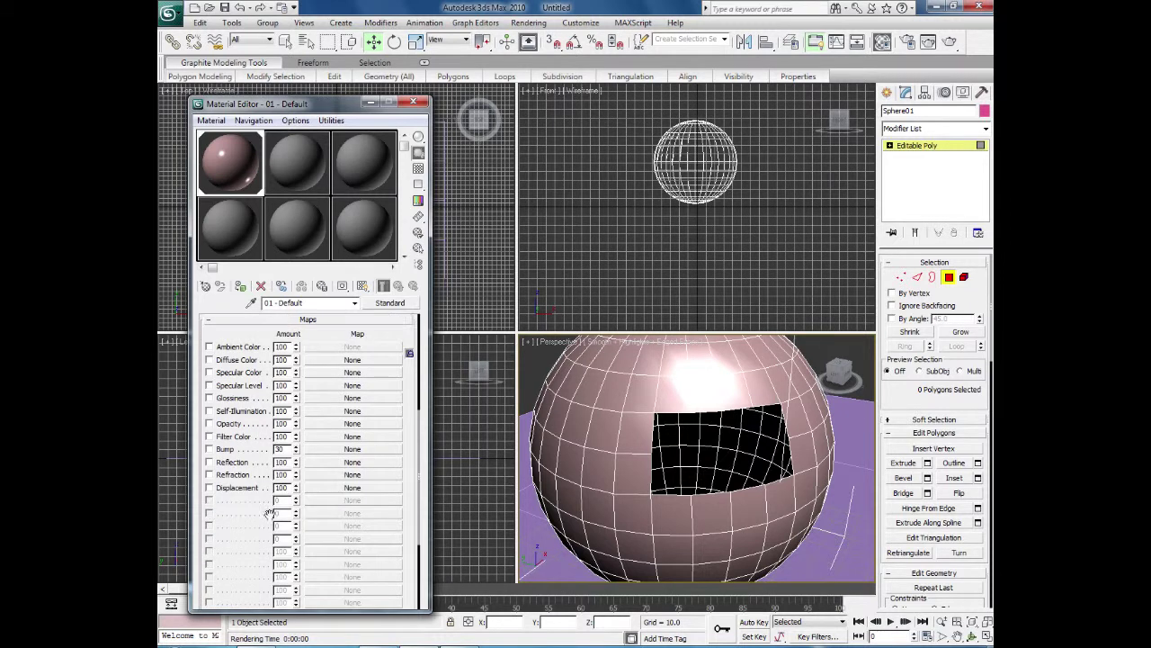
left_click_drag(249, 335, 234, 509)
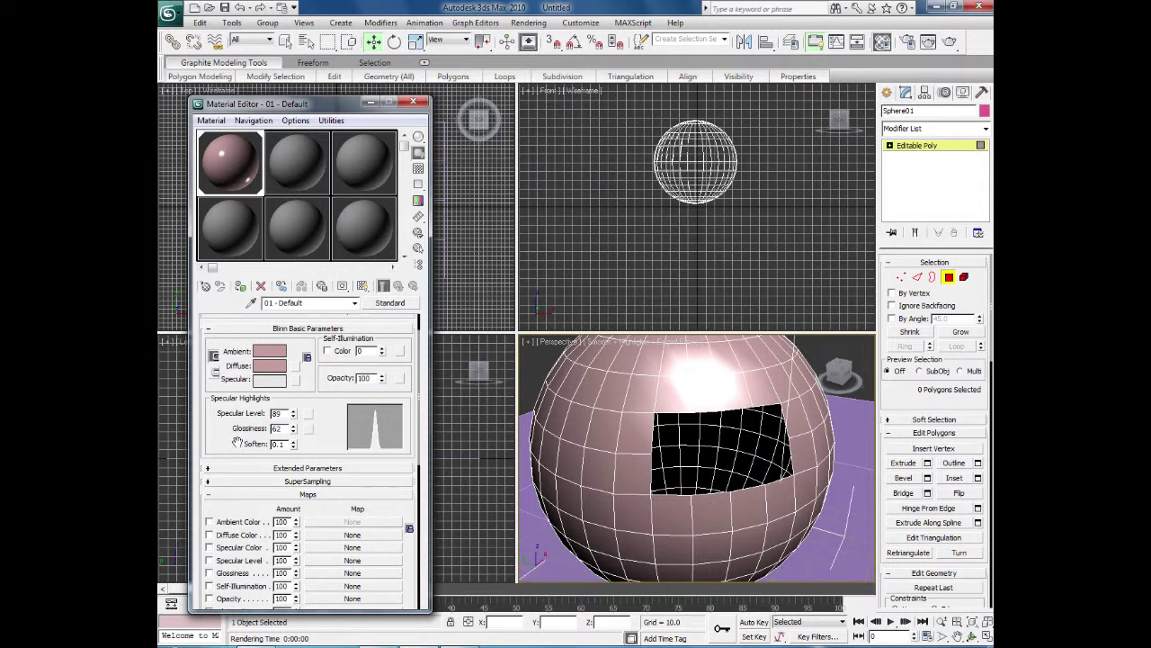
left_click_drag(237, 451, 243, 284)
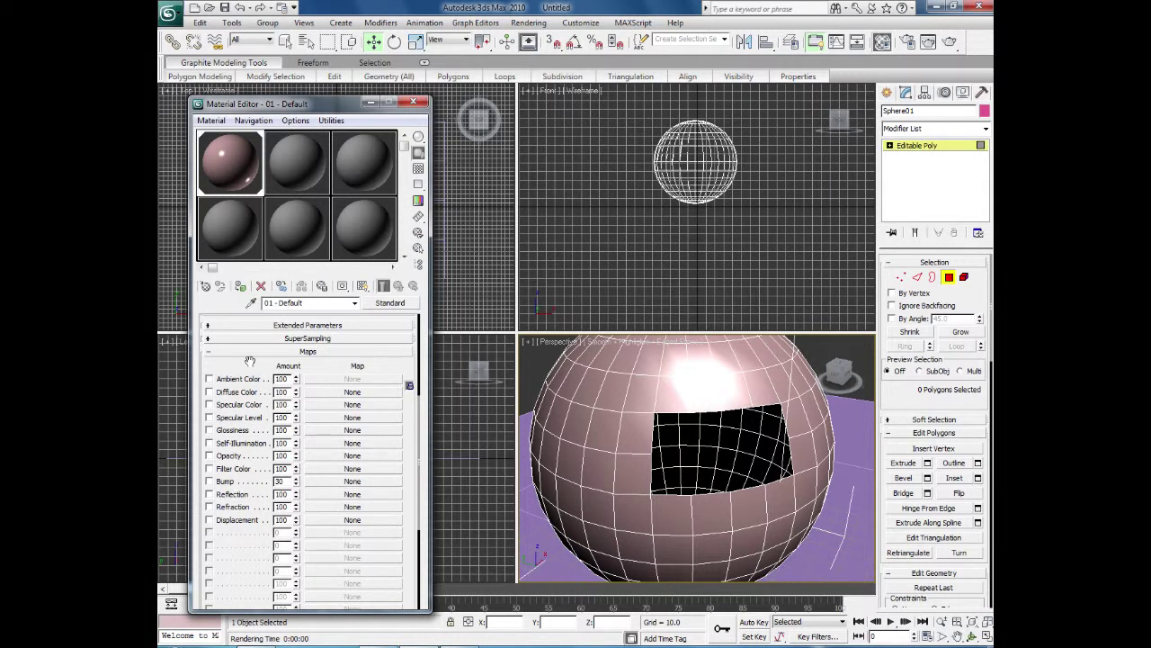
left_click_drag(248, 361, 244, 547)
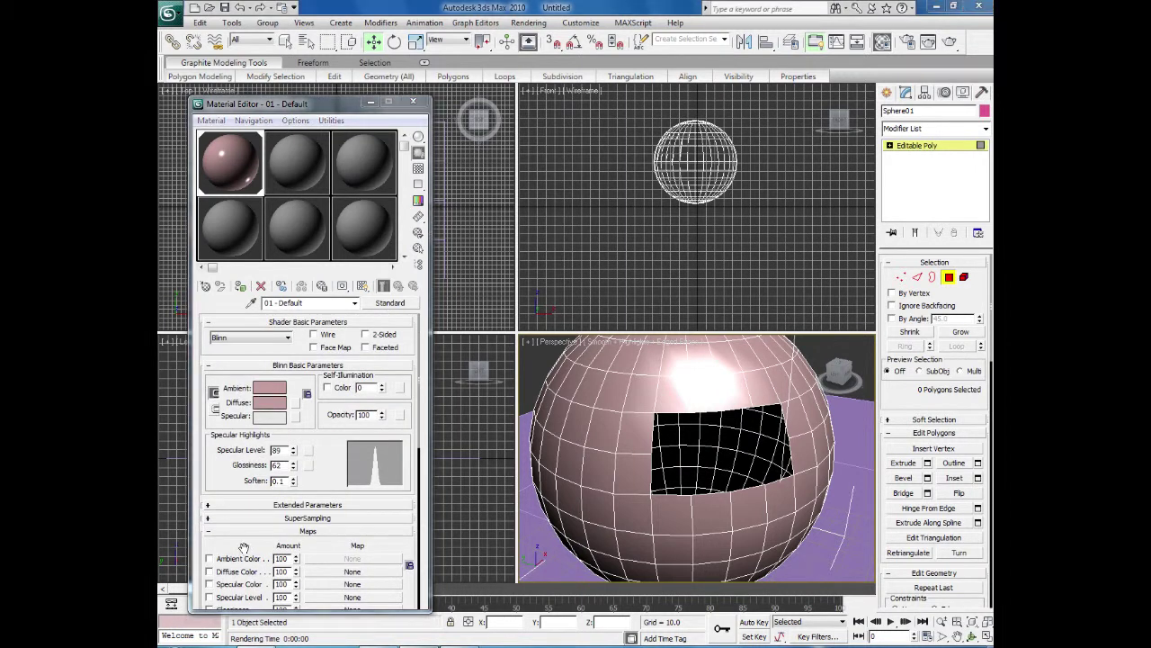
left_click(413, 101)
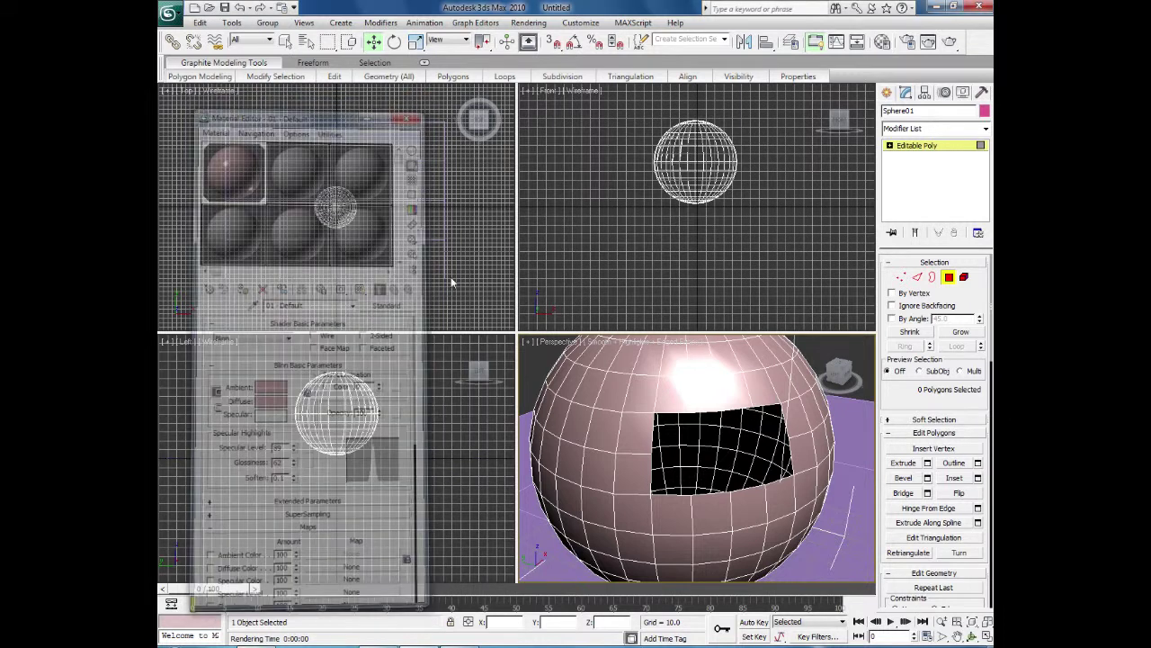
- Leave polygon level and delete the whole sphere from the scene
left_click(330, 205)
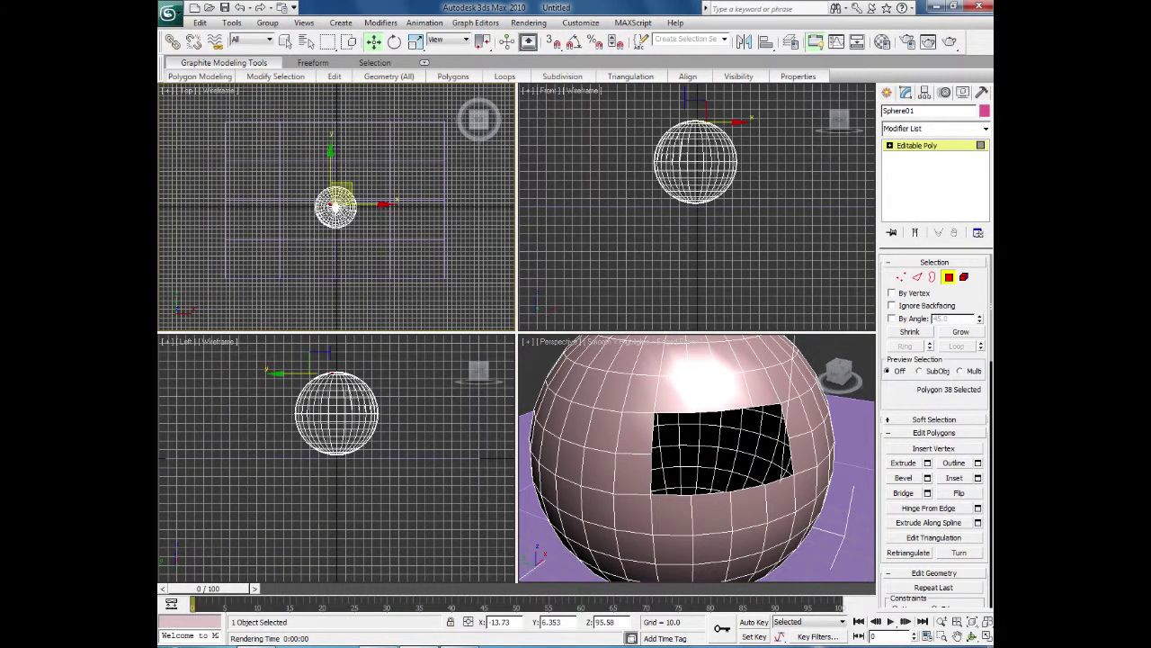
left_click(413, 231)
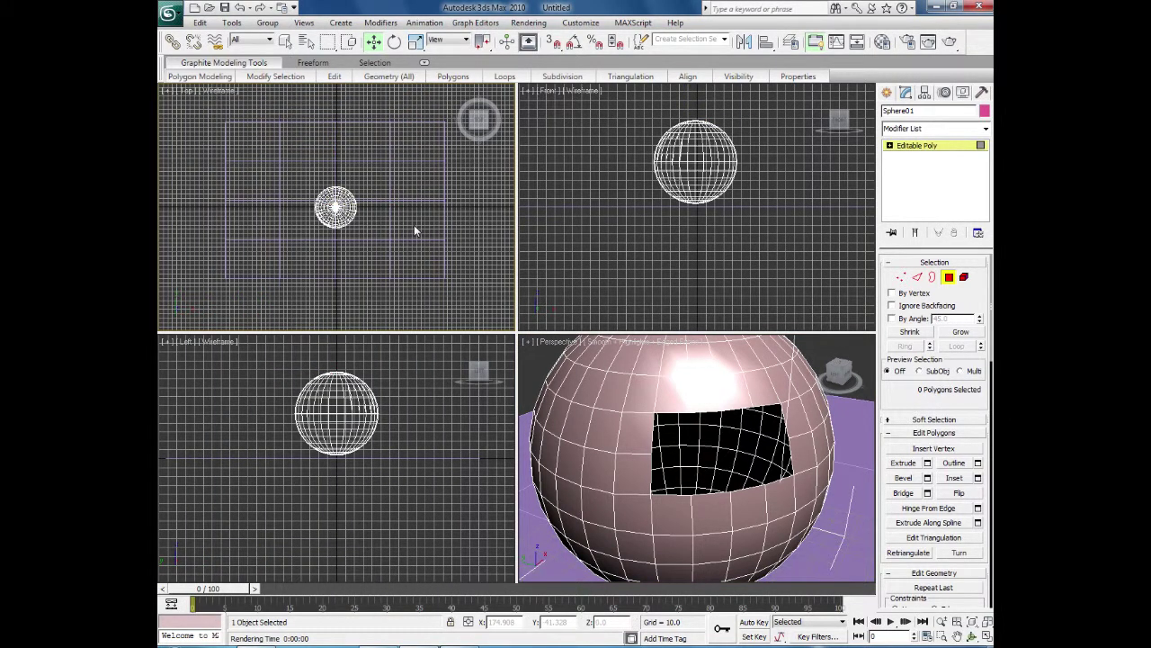
left_click(601, 236)
left_click_drag(617, 119, 683, 160)
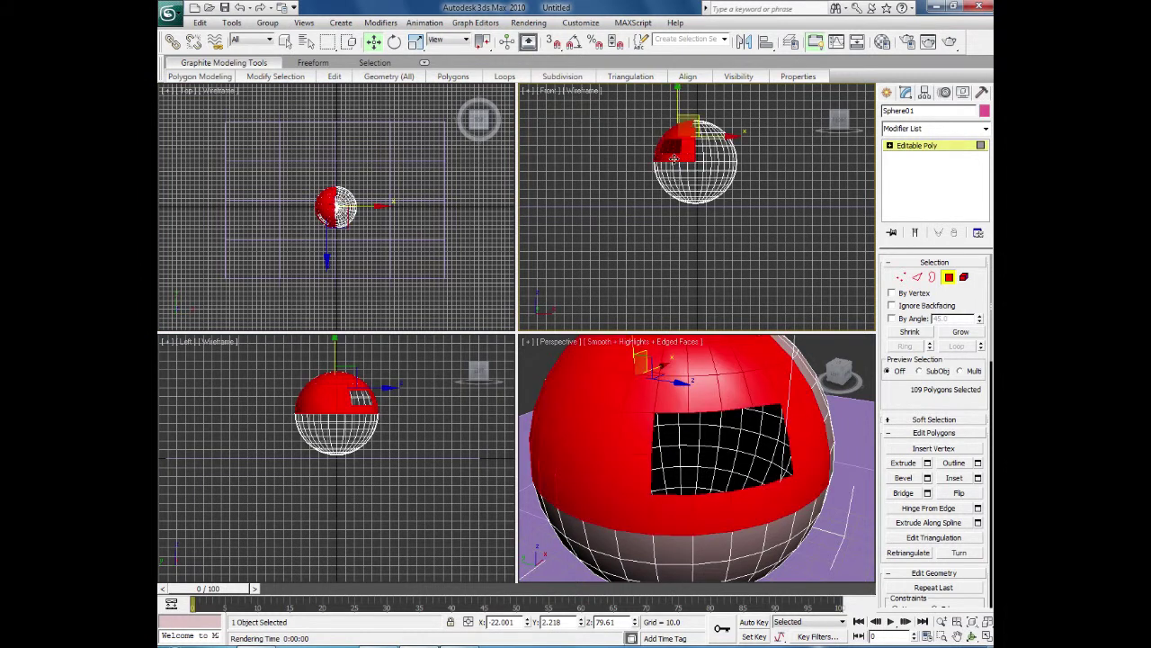
left_click(919, 145)
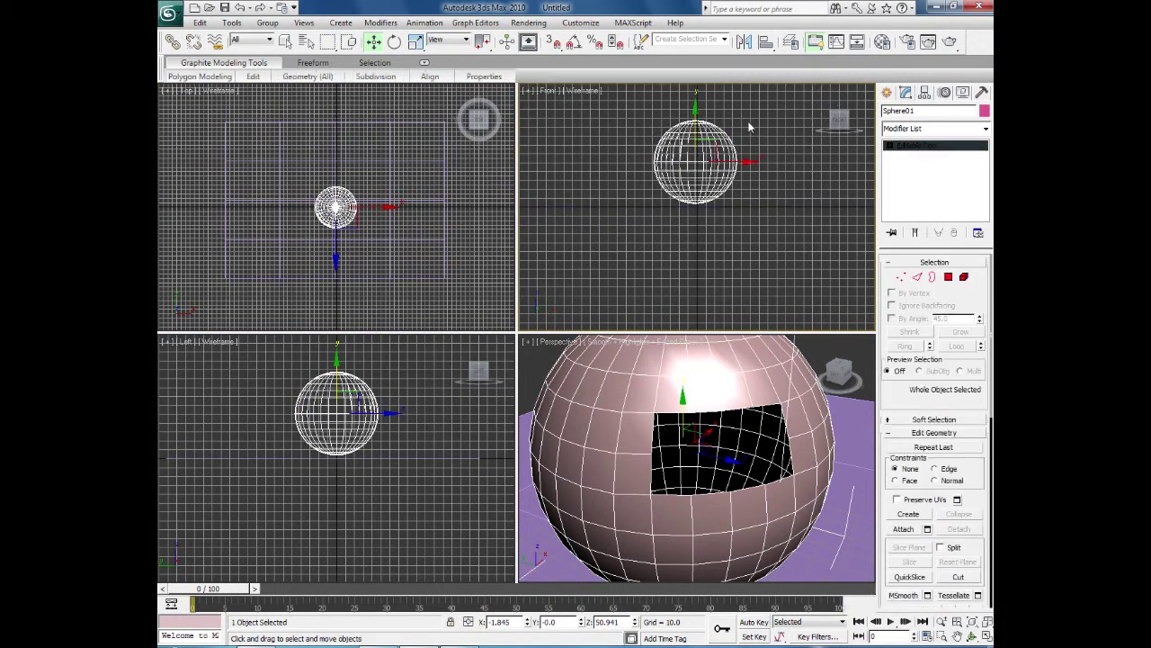
key("Delete")
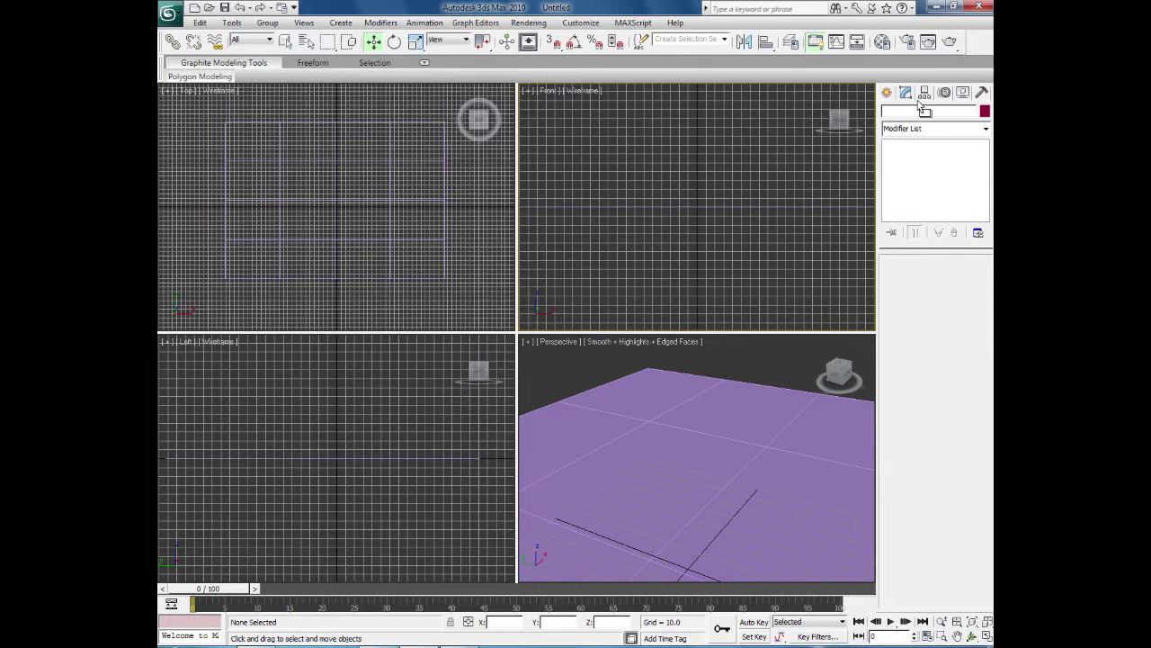
- Create a box about 128 long, 183 wide and 80 high on the ground plane, and return to the Move tool
left_click(888, 93)
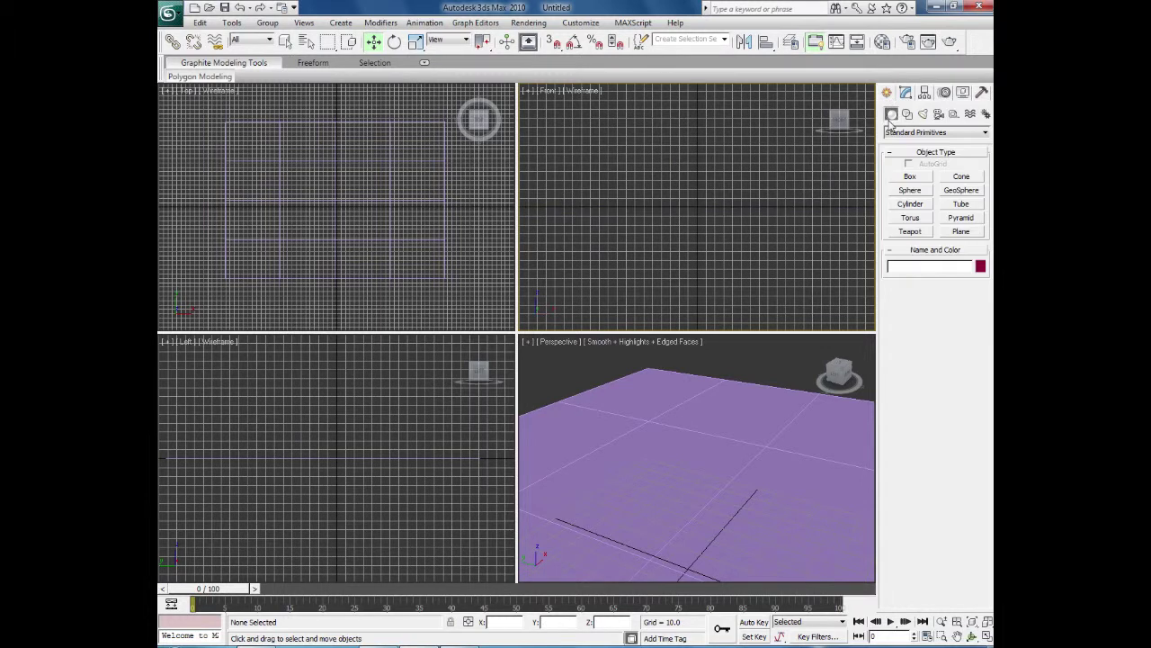
left_click(910, 178)
left_click_drag(302, 185, 385, 232)
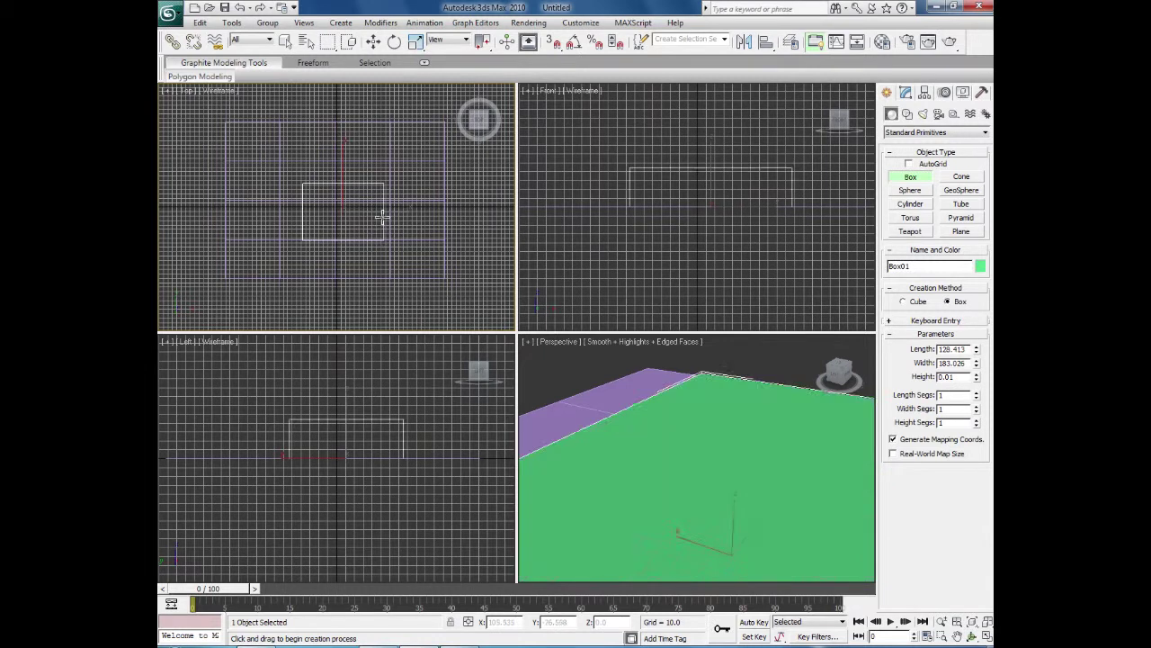
left_click(417, 258)
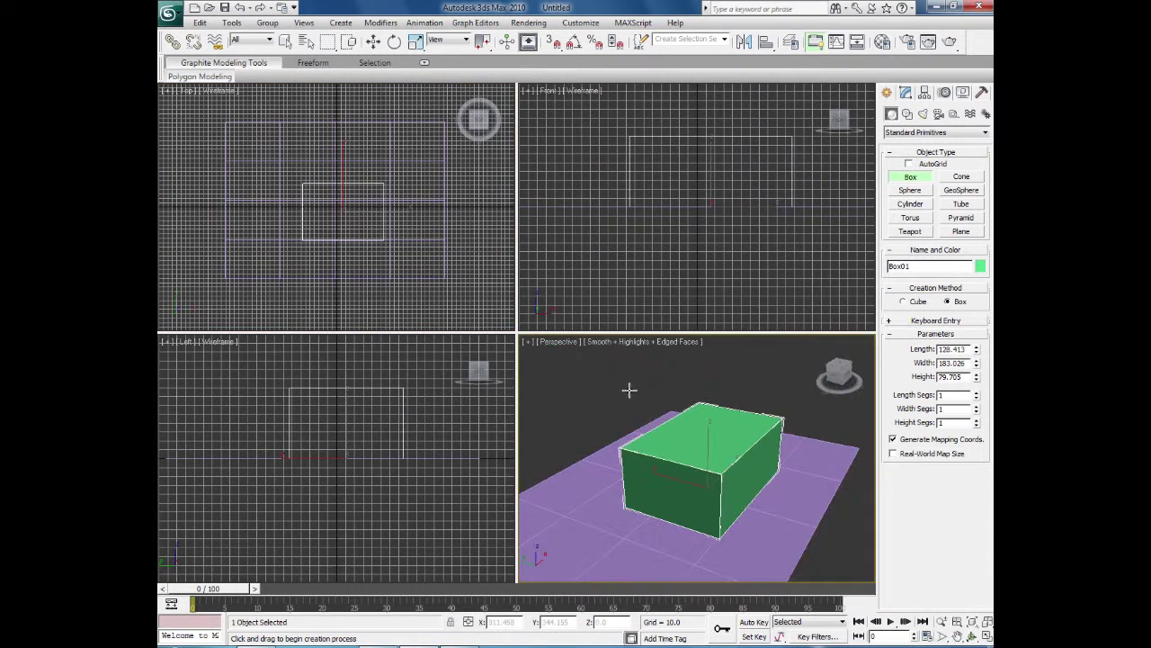
middle_click_drag(742, 461, 708, 493, "alt")
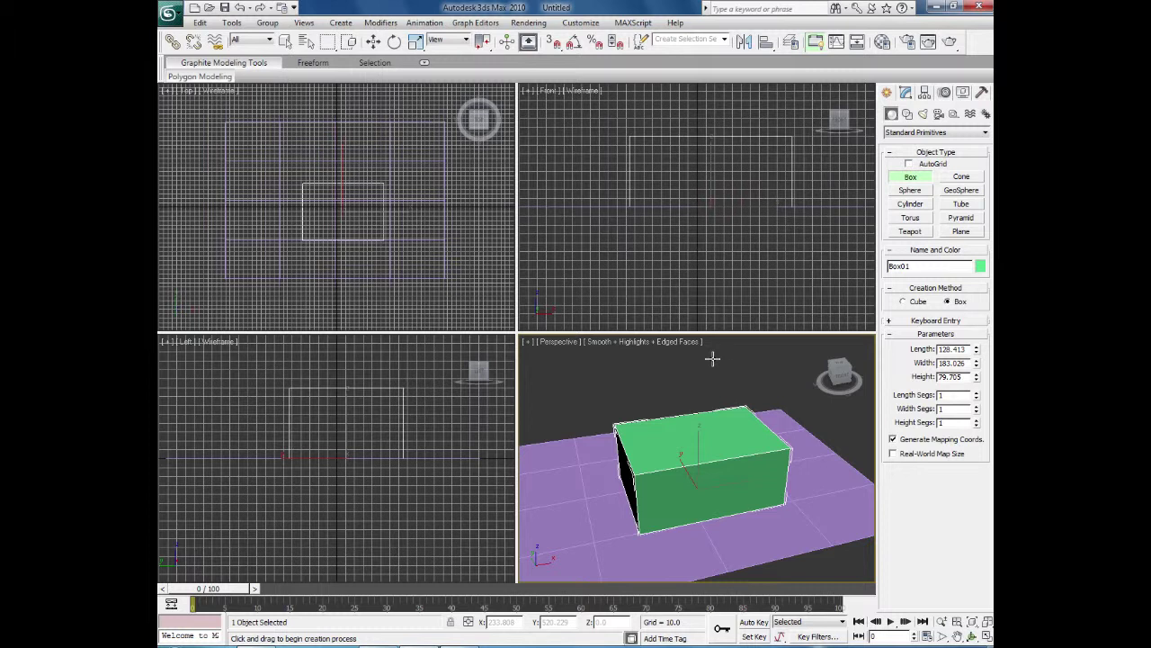
key("w")
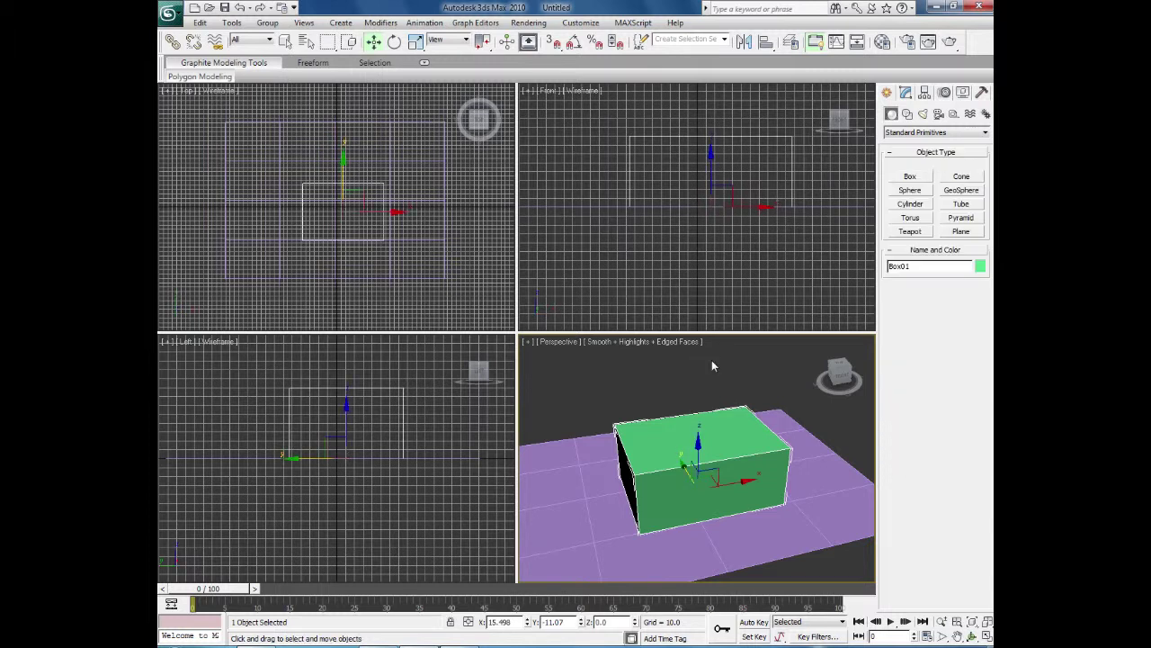
- Select the ground plane and choose a Bitmap for the diffuse color map of the unused 02 - Default material
left_click(566, 506)
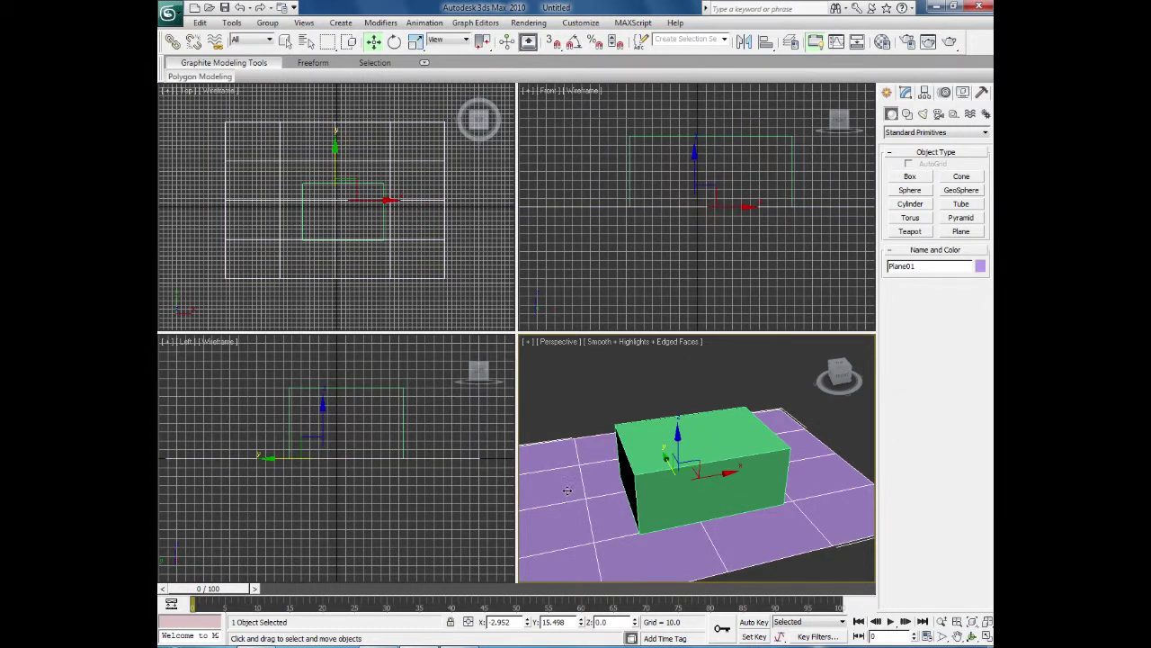
left_click(883, 41)
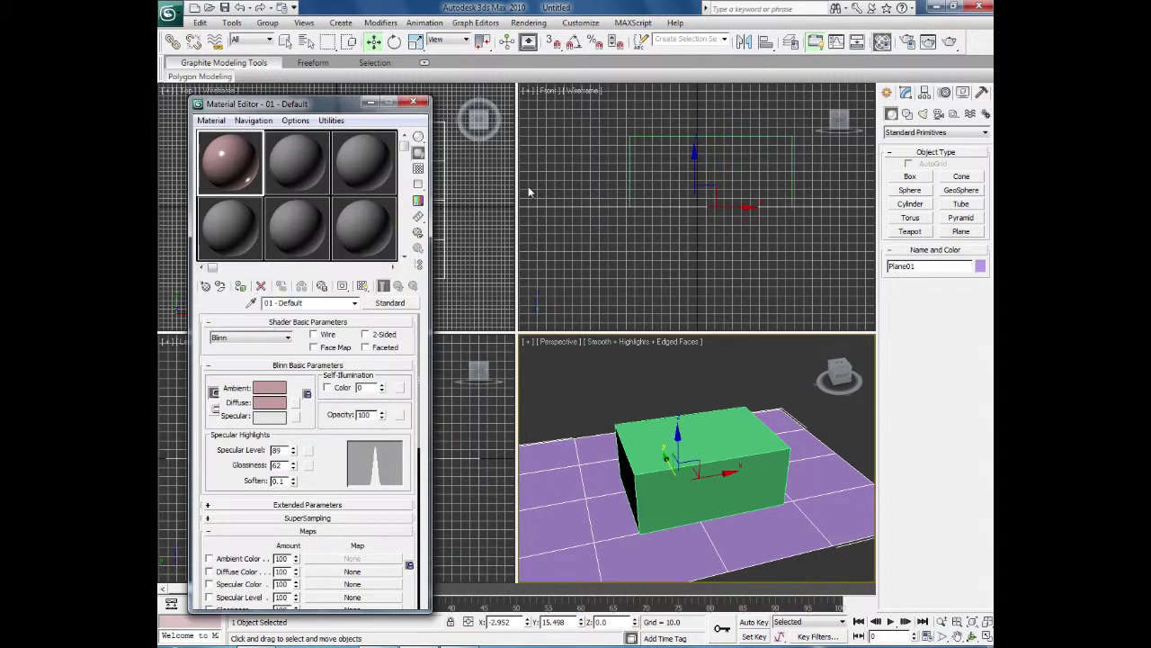
left_click(295, 171)
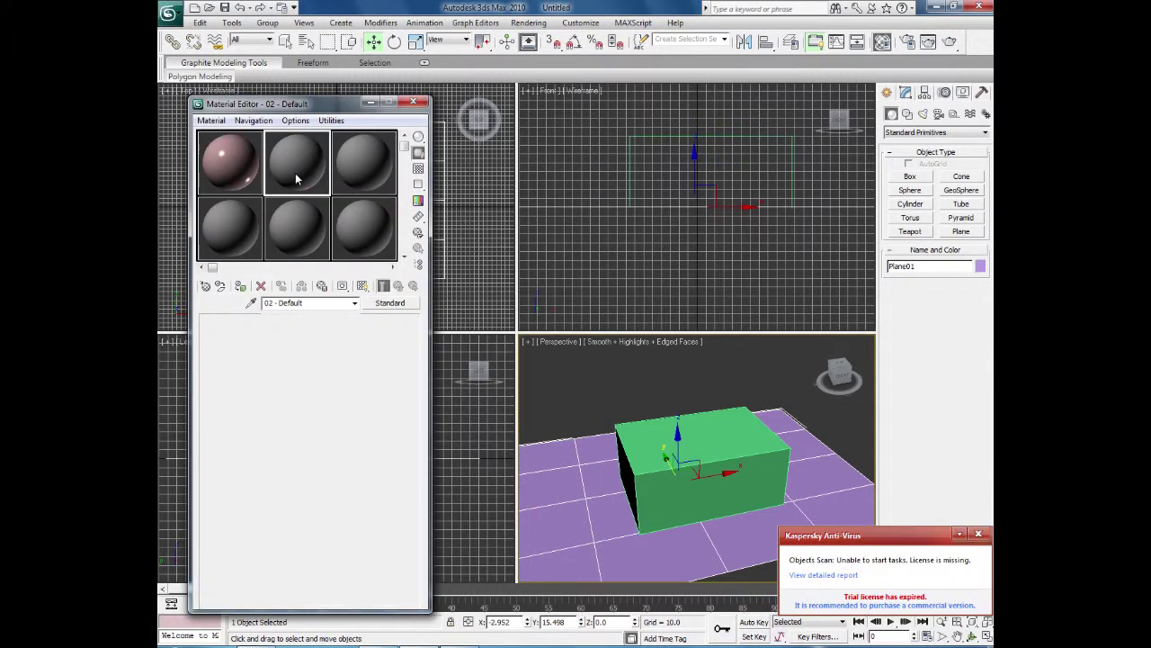
left_click(979, 536)
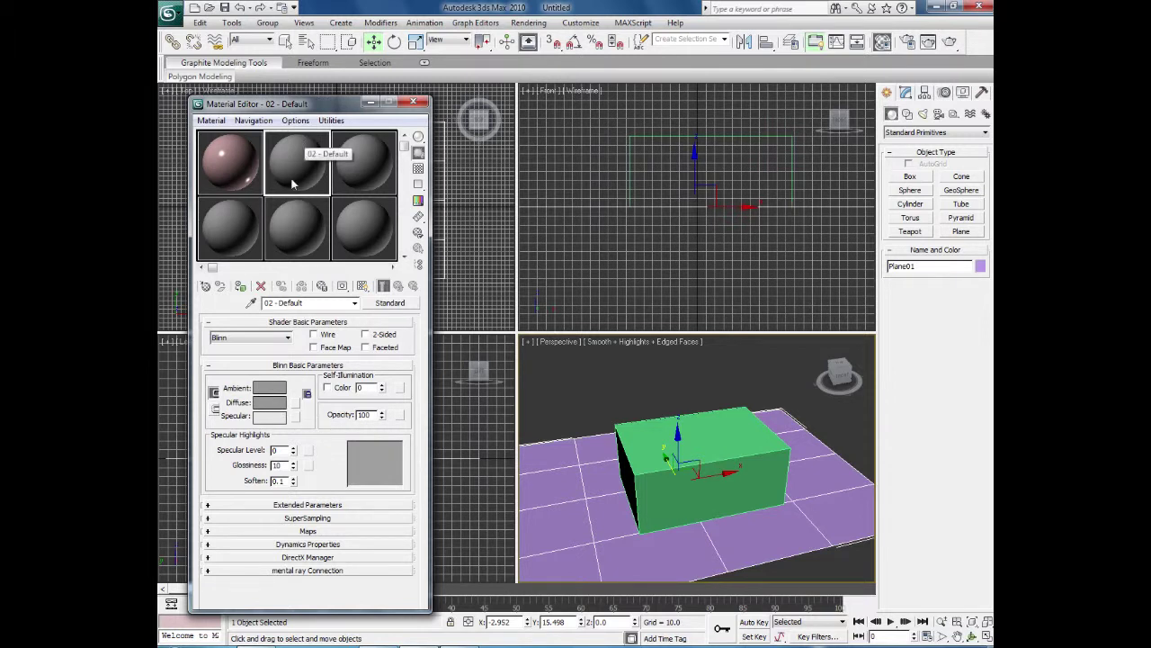
left_click(296, 402)
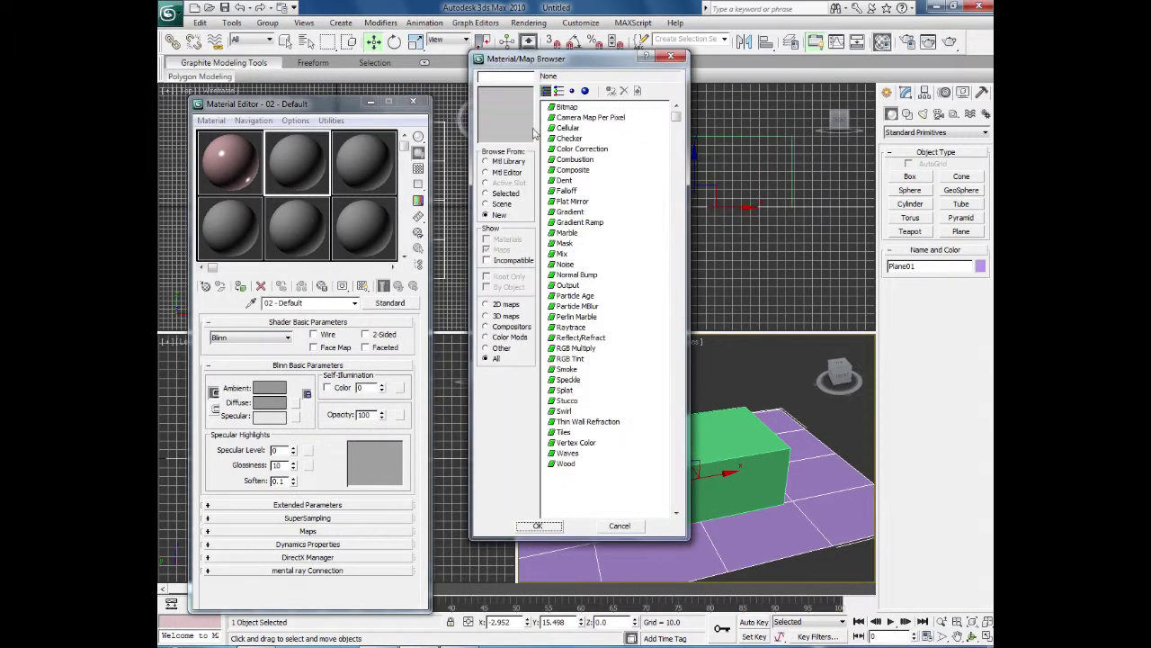
double_click(564, 107)
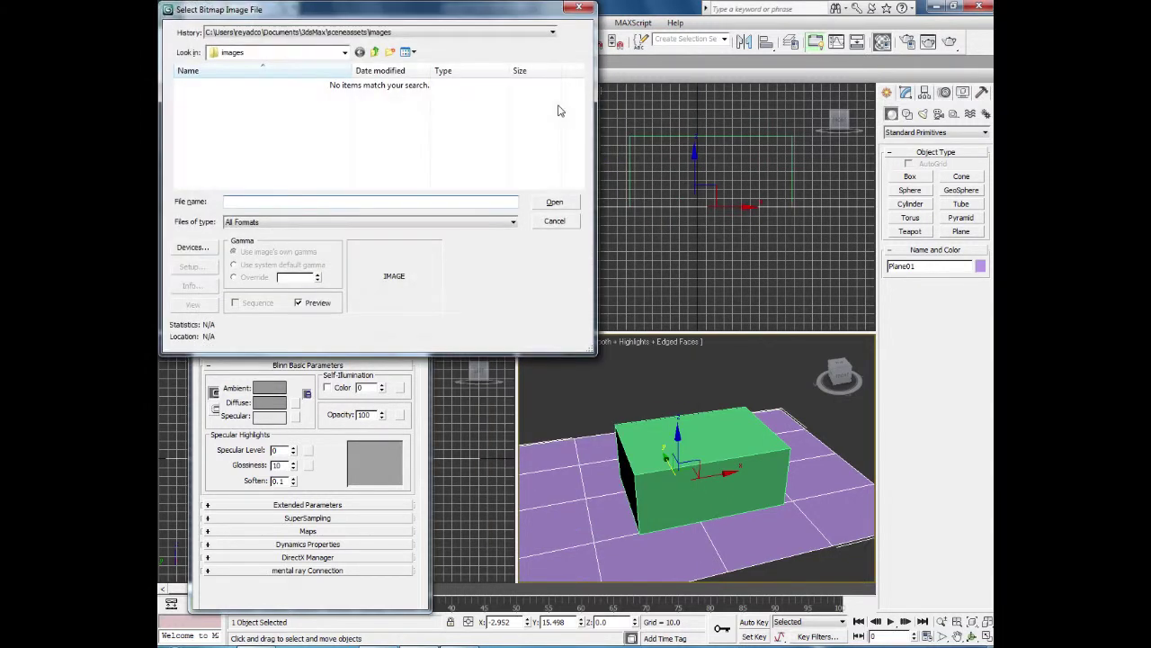
left_click(412, 33)
left_click(412, 34)
left_click(332, 201)
type("\"C:\\Users\\reyadco\\Pictures\\Wood_texture_by_shadowh3.jpg\"")
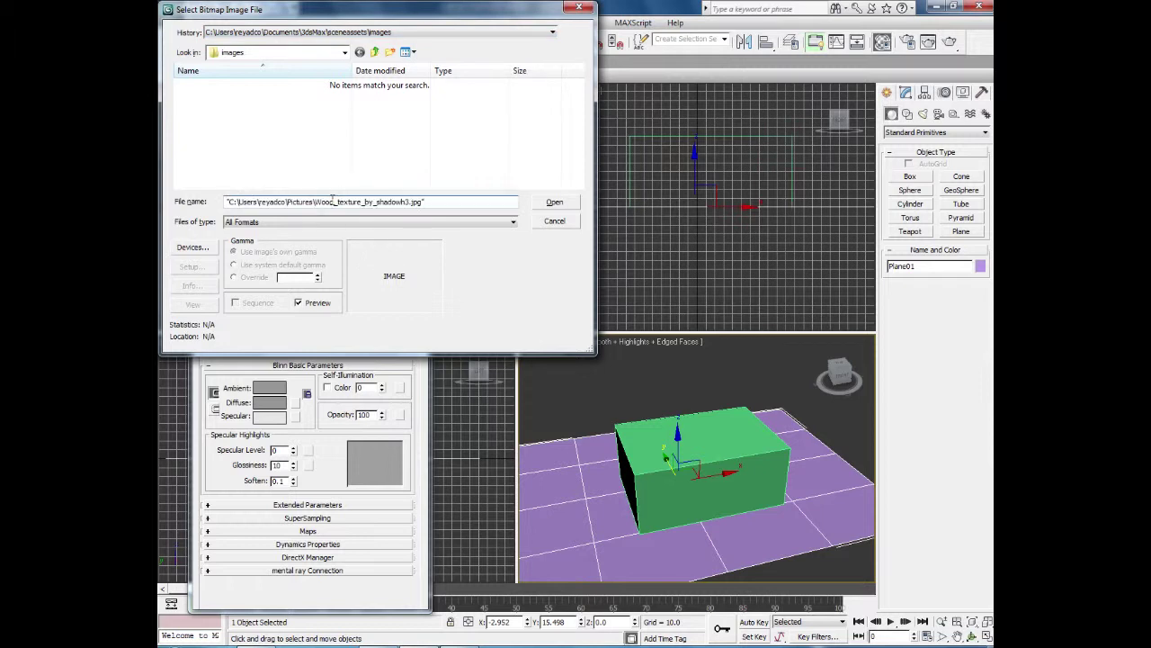
key("BackSpace")
key("BackSpace")
key("BackSpace")
key("BackSpace")
key("BackSpace")
key("BackSpace")
key("BackSpace")
key("BackSpace")
key("BackSpace")
key("BackSpace")
key("BackSpace")
key("BackSpace")
key("BackSpace")
key("BackSpace")
key("BackSpace")
key("BackSpace")
key("BackSpace")
key("BackSpace")
key("BackSpace")
- Copy the path K:\20101\max\pic from the file explorer window and open that folder in the bitmap file selection dialog
key("alt+Tab")
left_click(567, 78)
key("ctrl+c")
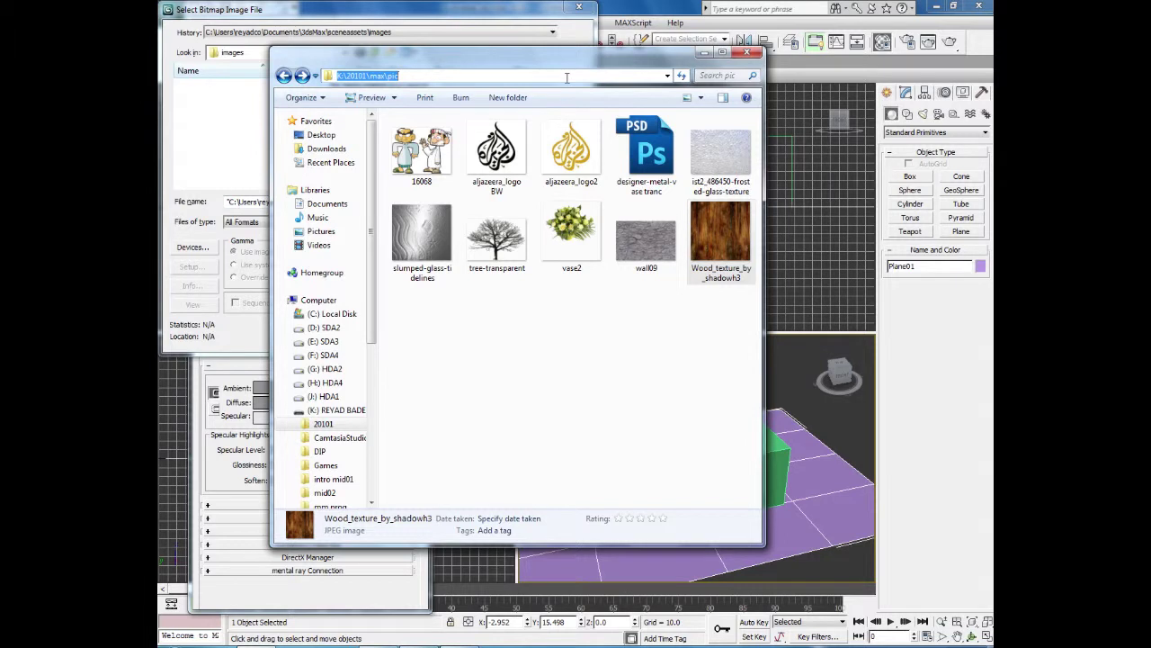
left_click(576, 8)
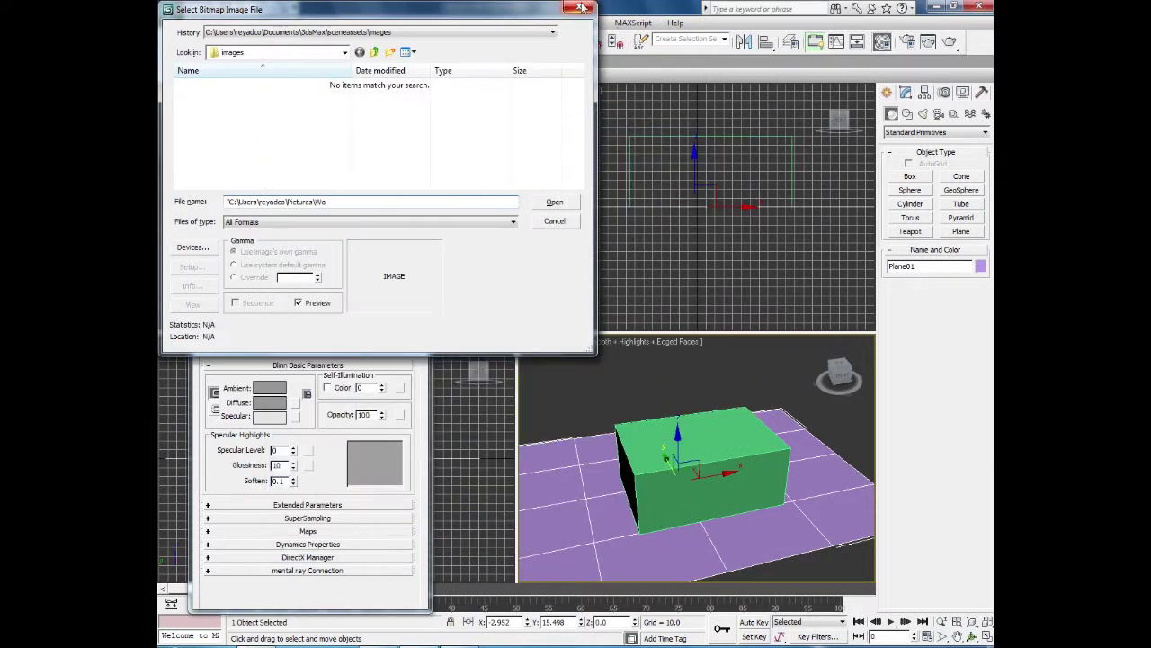
left_click_drag(343, 202, 188, 203)
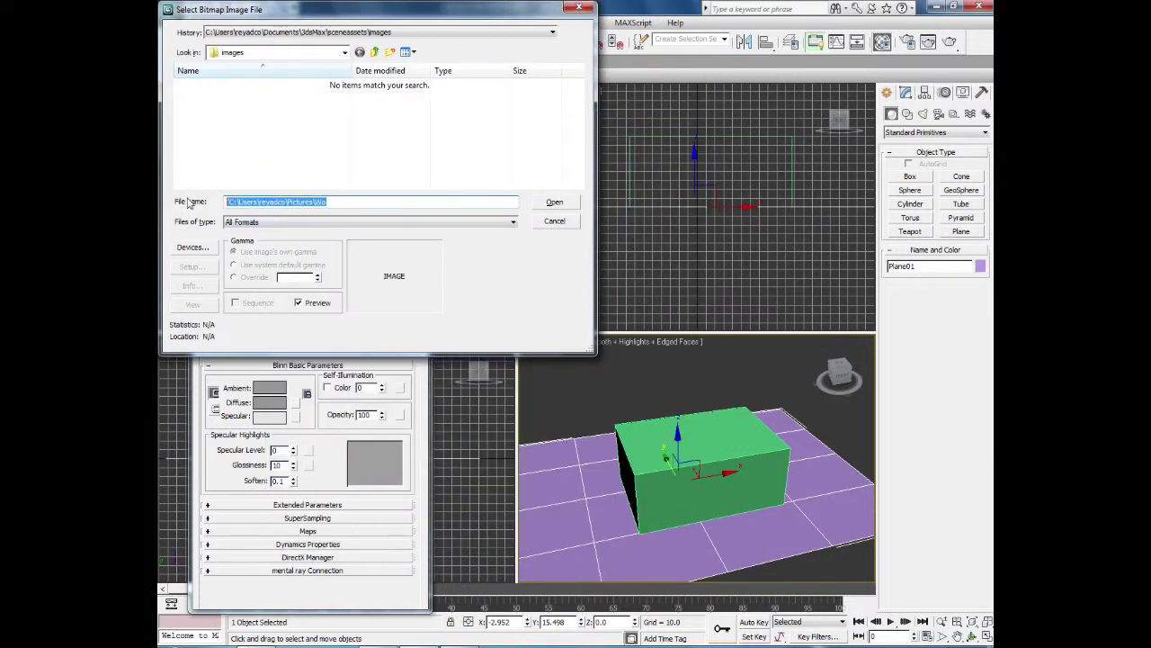
key("ctrl+v")
left_click(552, 203)
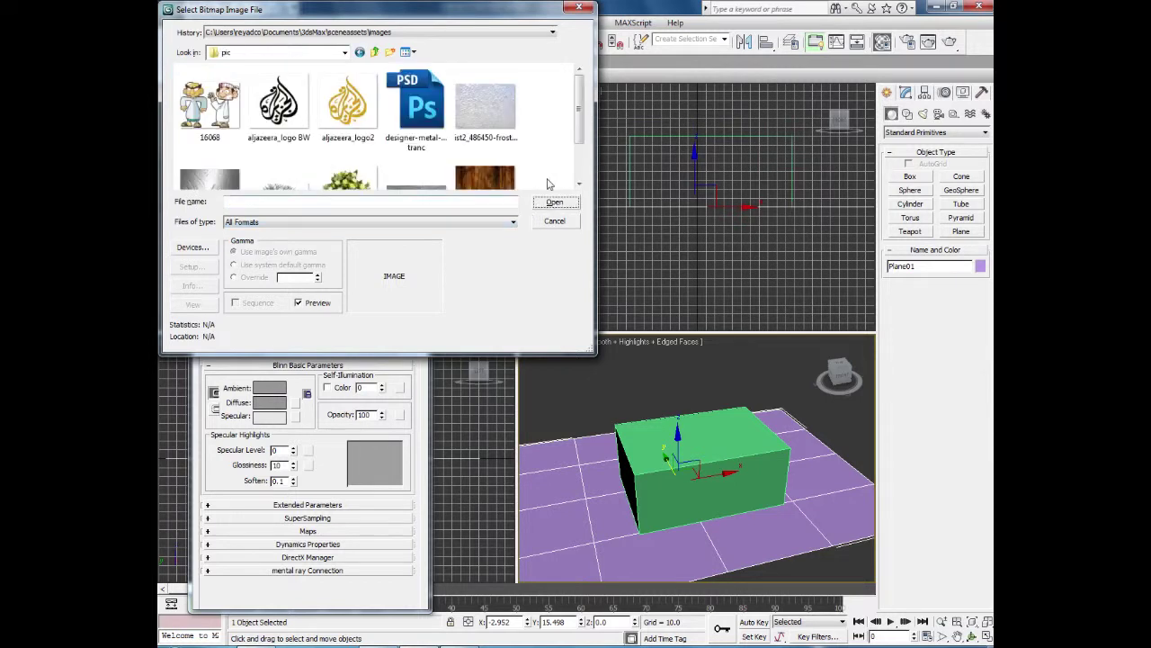
- Load Wood_texture_by_shadowh3 as the diffuse bitmap and assign the material to the ground plane
scroll(579, 144, "down", 1)
left_click(485, 149)
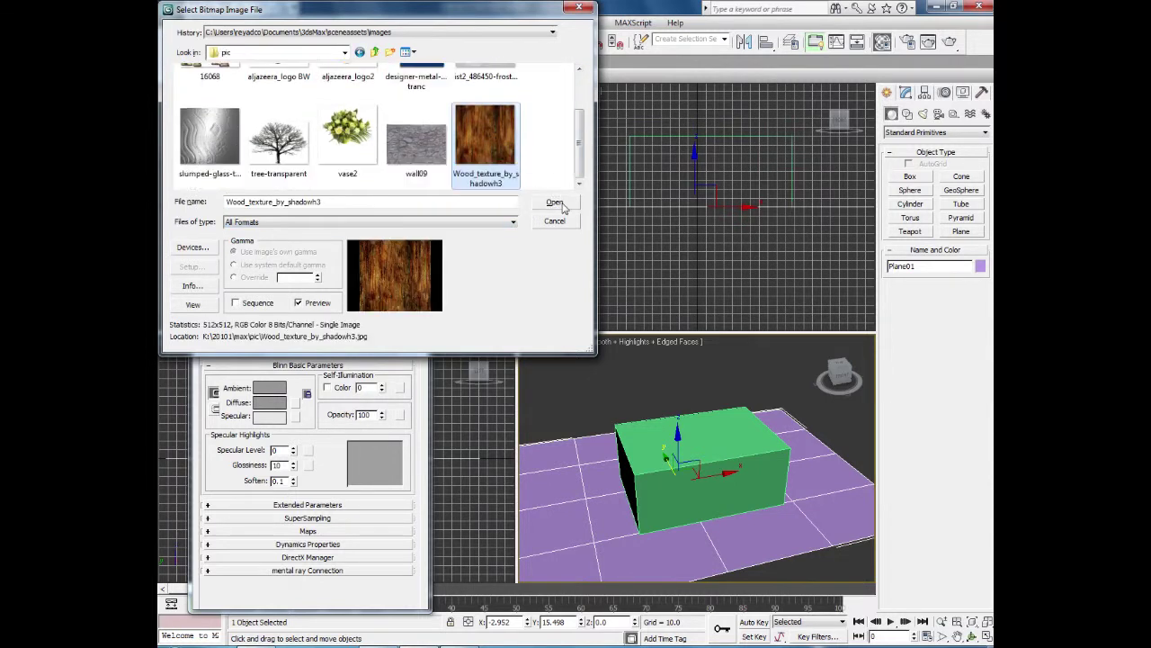
left_click(555, 203)
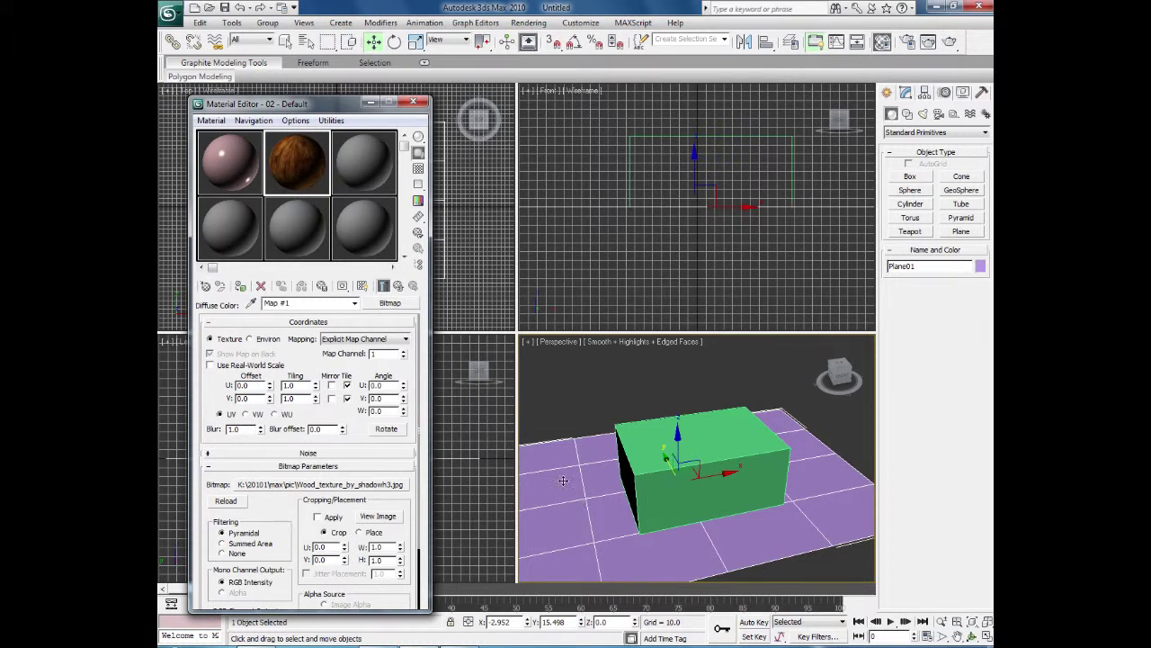
left_click(239, 284)
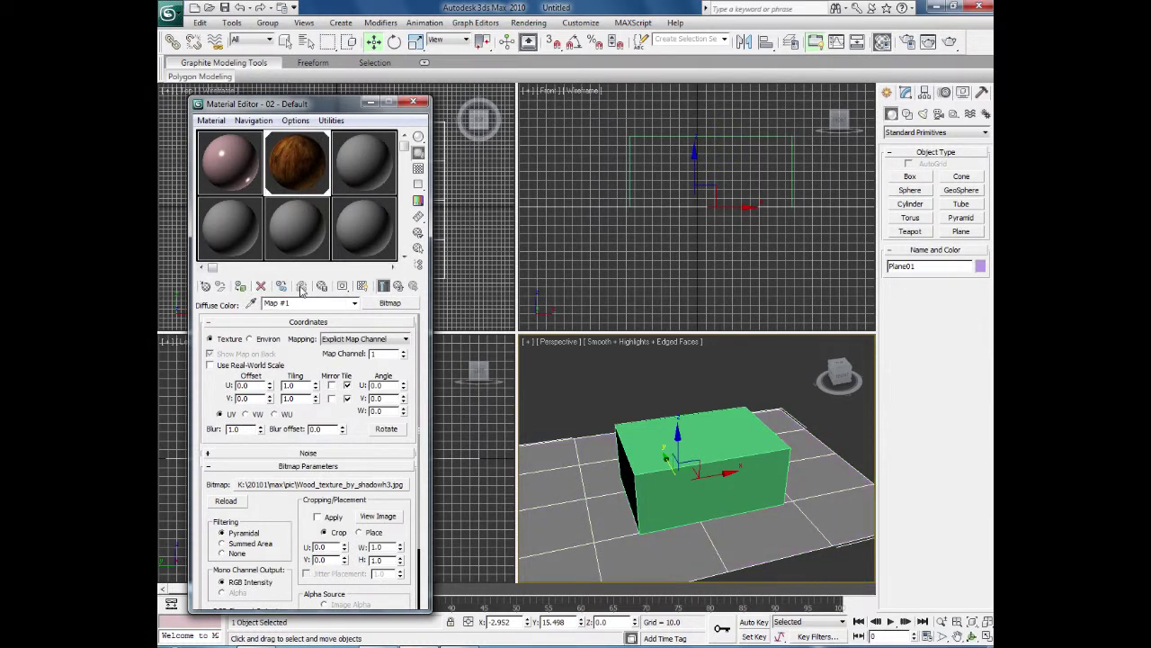
- Display the wood texture on the ground plane in the viewport and render the perspective view to check it
left_click(362, 286)
middle_click_drag(575, 419, 626, 385)
mouse_move(610, 479)
middle_mouse_down("alt")
mouse_move(611, 522)
mouse_move(627, 480)
middle_mouse_up("alt")
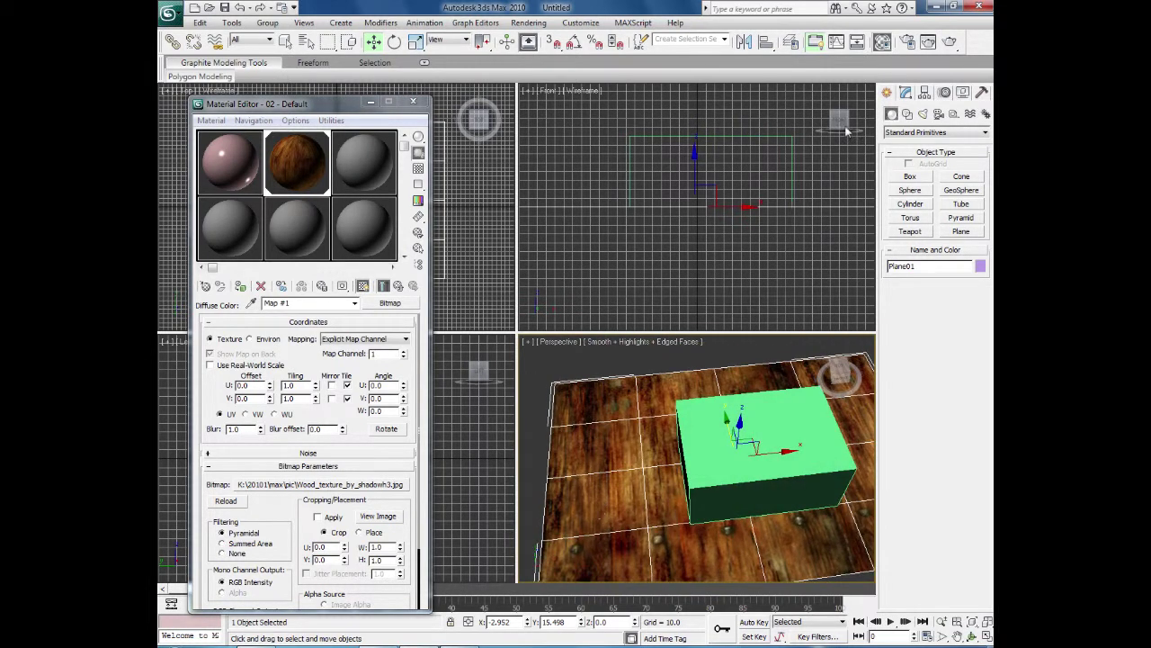
left_click(928, 41)
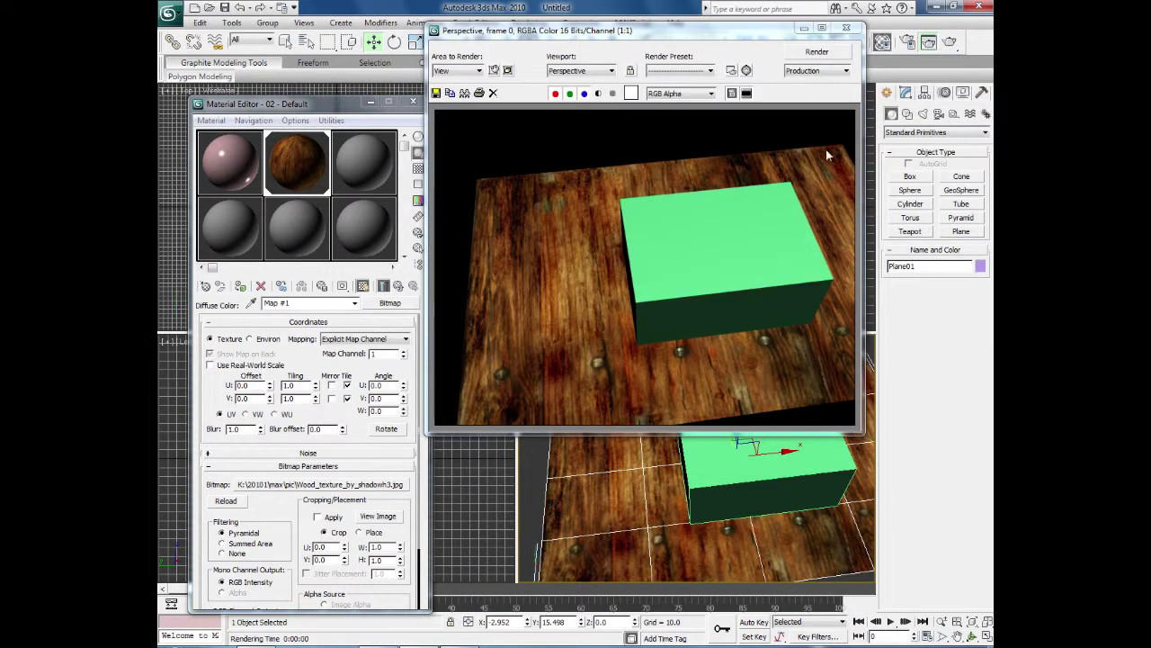
left_click(845, 28)
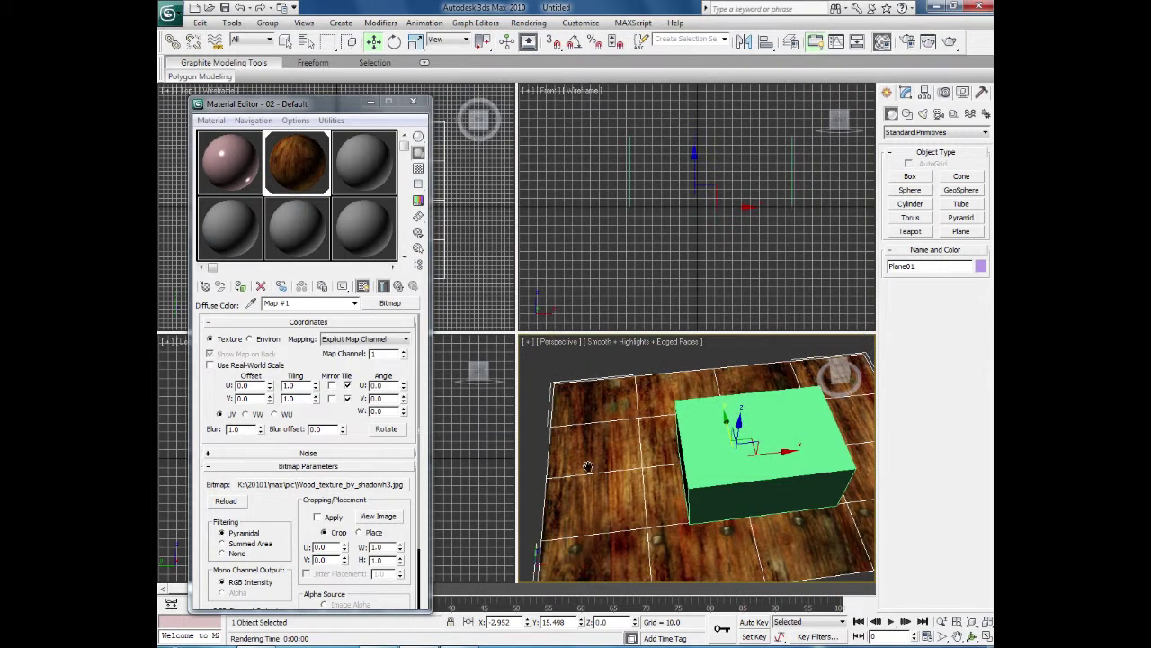
middle_click_drag(559, 493, 641, 457, "alt")
middle_click_drag(593, 501, 617, 474, "alt")
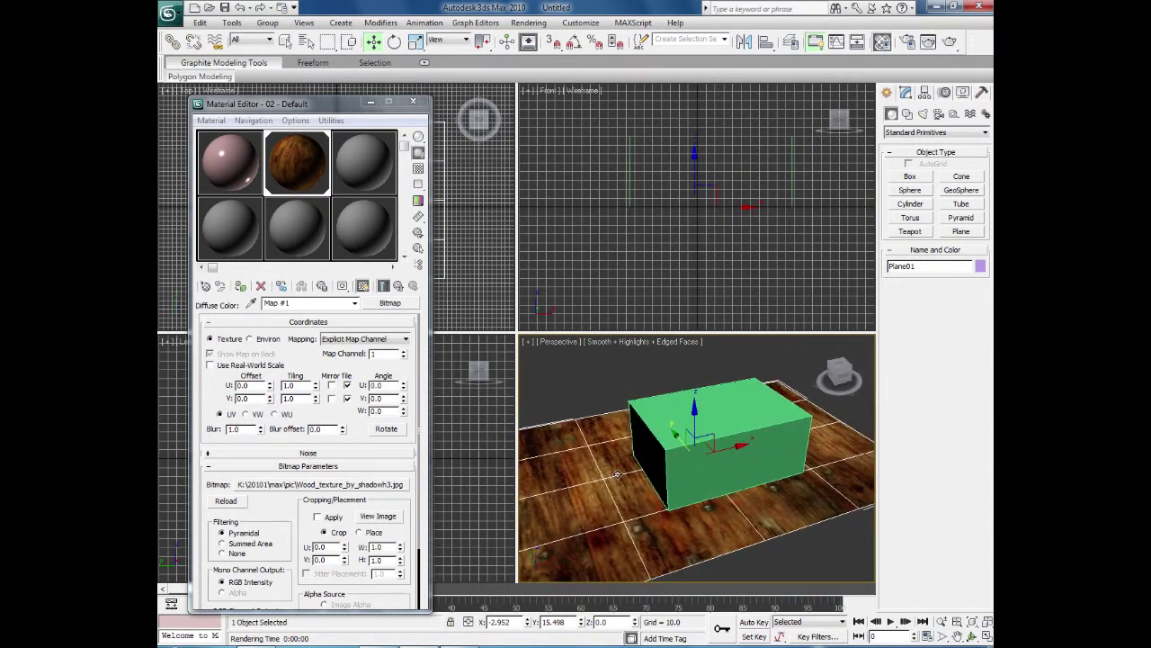
- Select the box and show the perspective view of it as wireframe
left_click(666, 436)
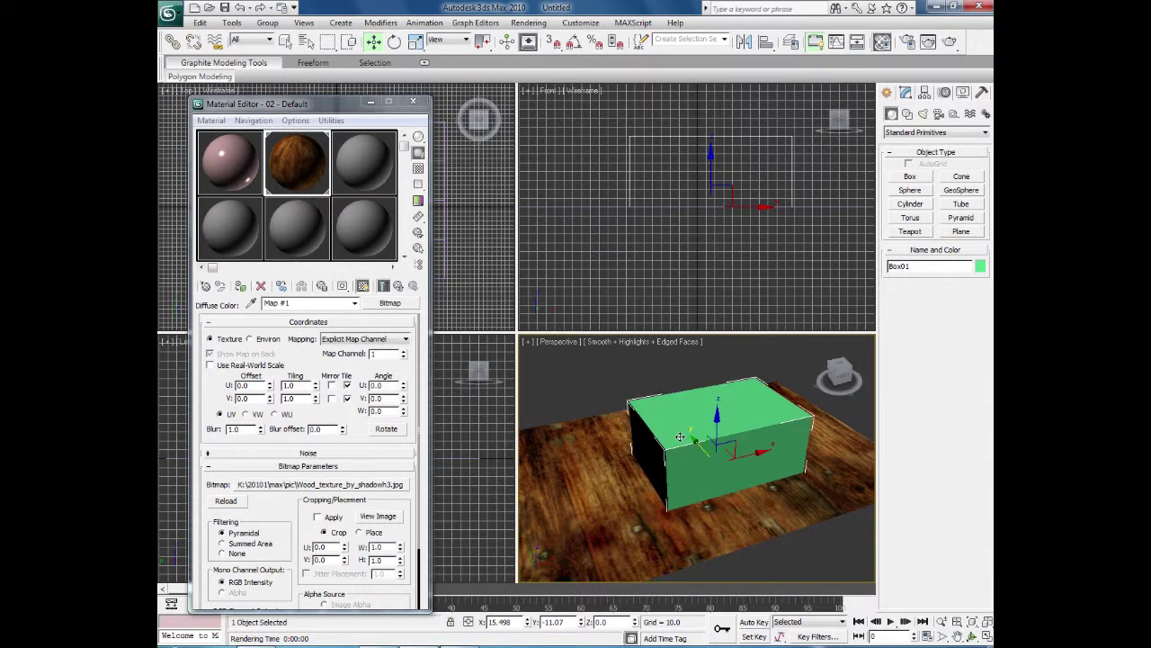
key("F3")
key("F3")
key("F3")
scroll(679, 450, "up", 3)
middle_click_drag(678, 457, 676, 510)
key("F3")
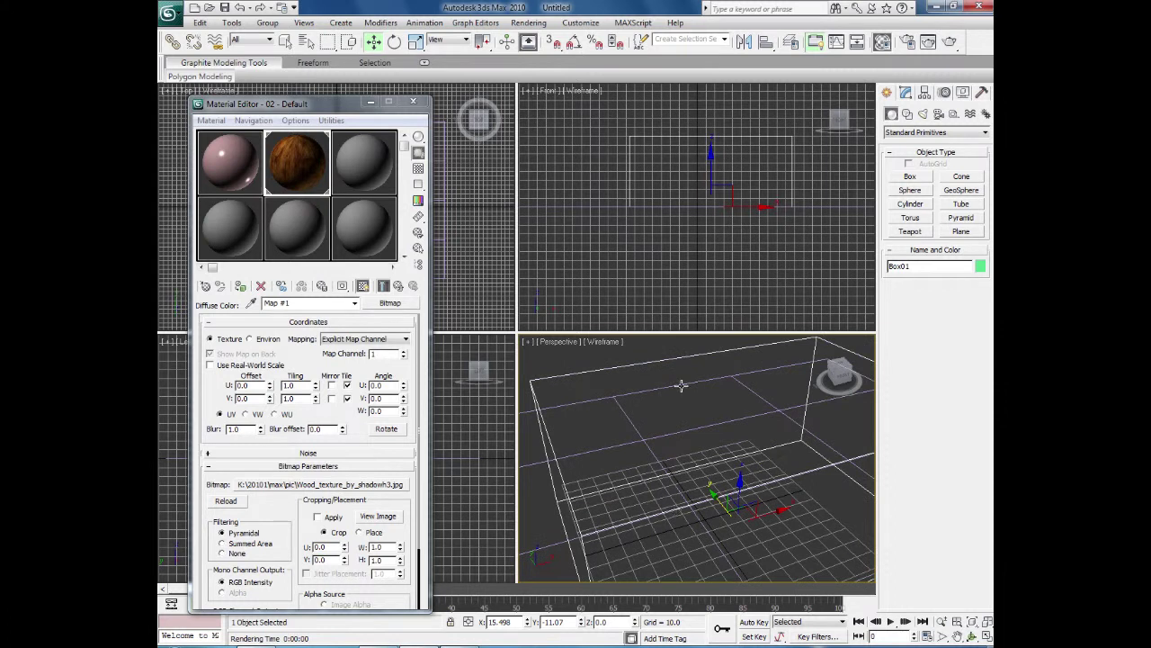
- Add a Shell modifier to the box
left_click_drag(572, 102, 679, 176)
left_click(906, 92)
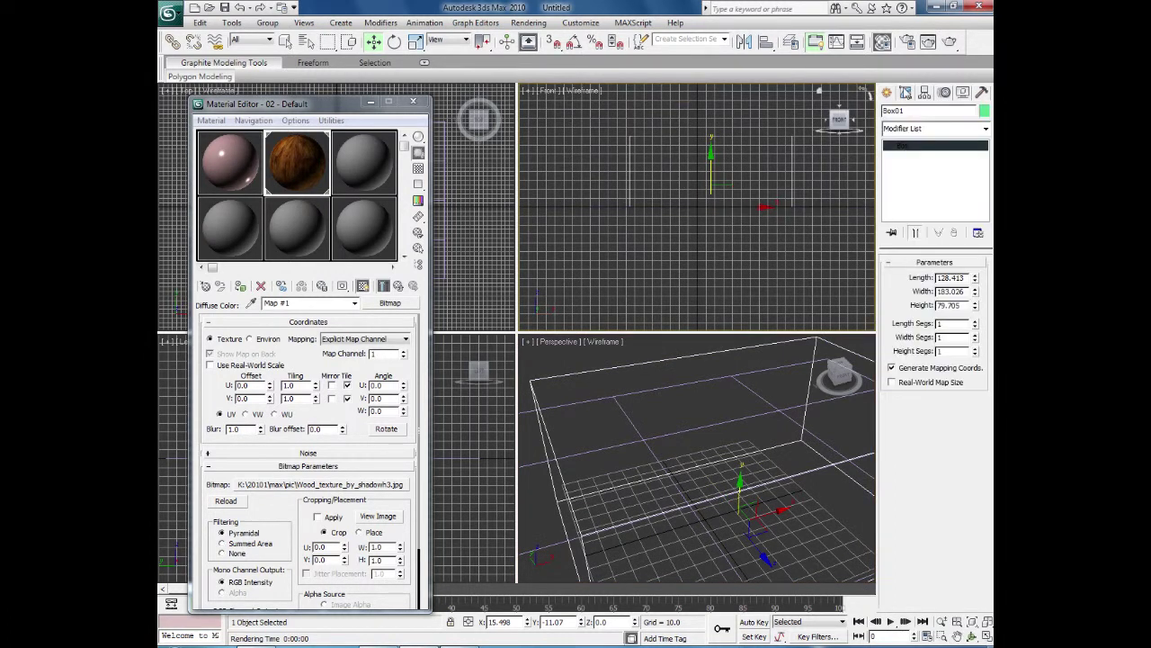
left_click(986, 128)
left_click_drag(988, 171, 989, 336)
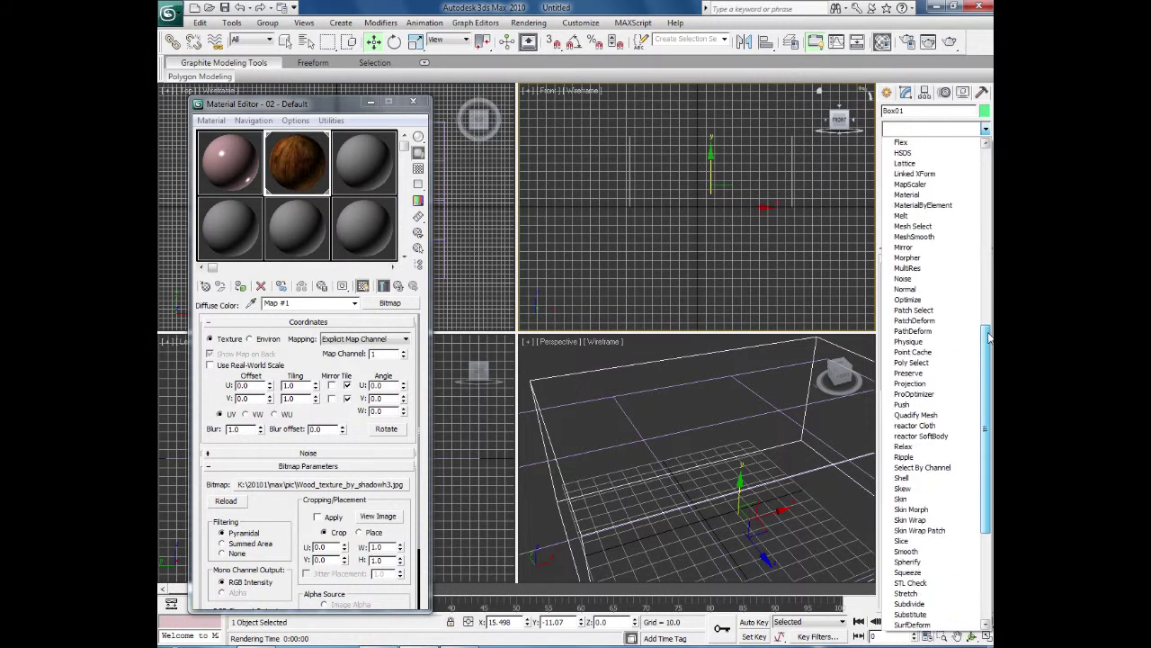
left_click(939, 482)
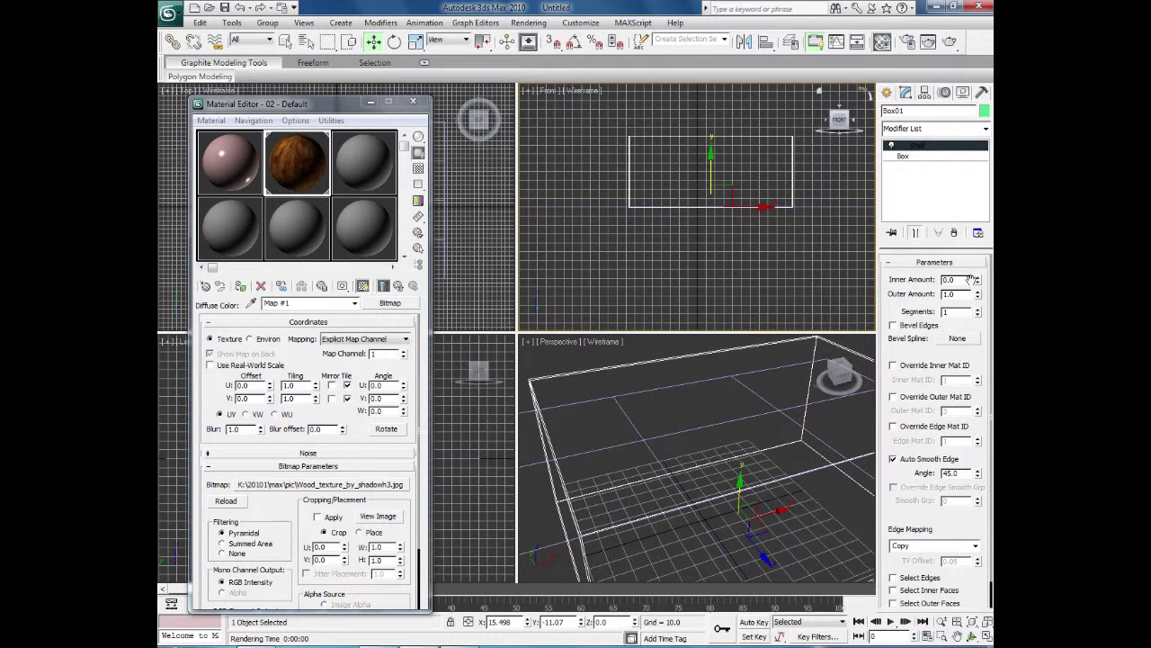
- Set the Shell's inner amount to 4.47 and outer amount to 7.03, and return the perspective view to shaded display
left_click_drag(980, 281, 979, 241)
left_click_drag(980, 297, 972, 578)
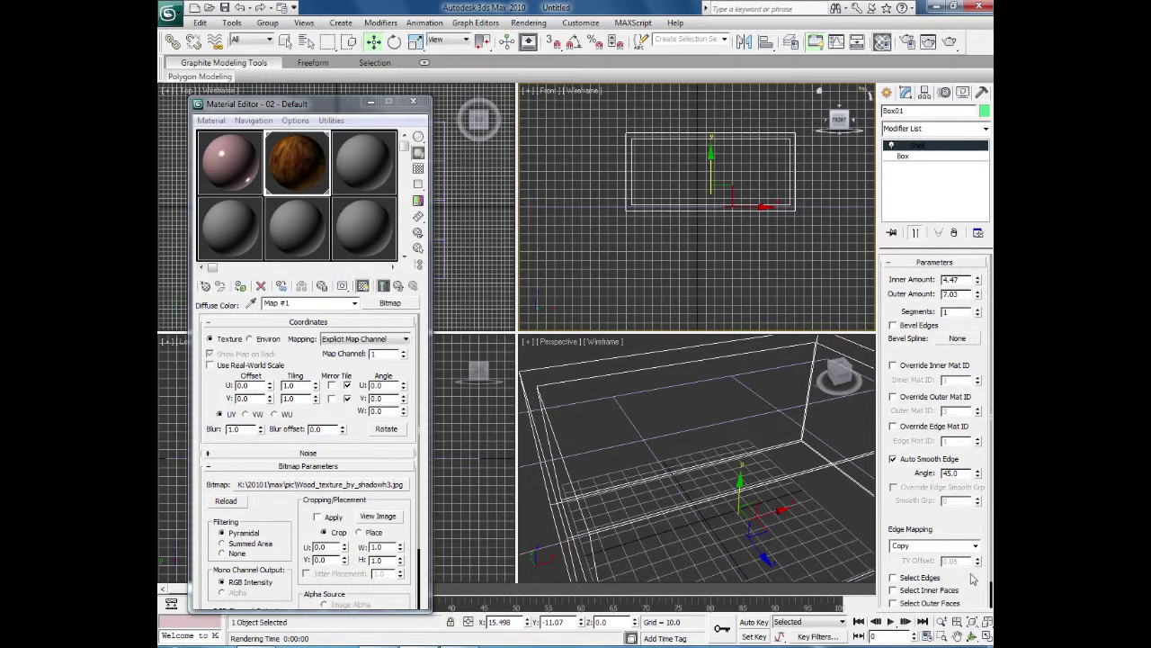
middle_click_drag(787, 509, 760, 527, "alt")
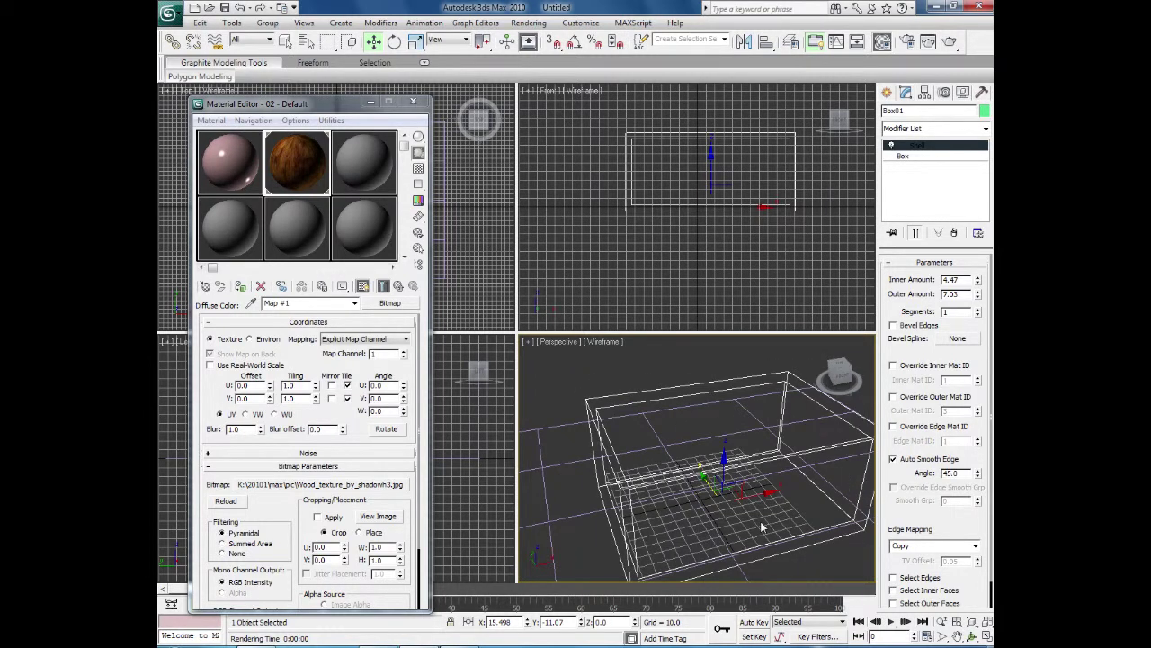
key("F3")
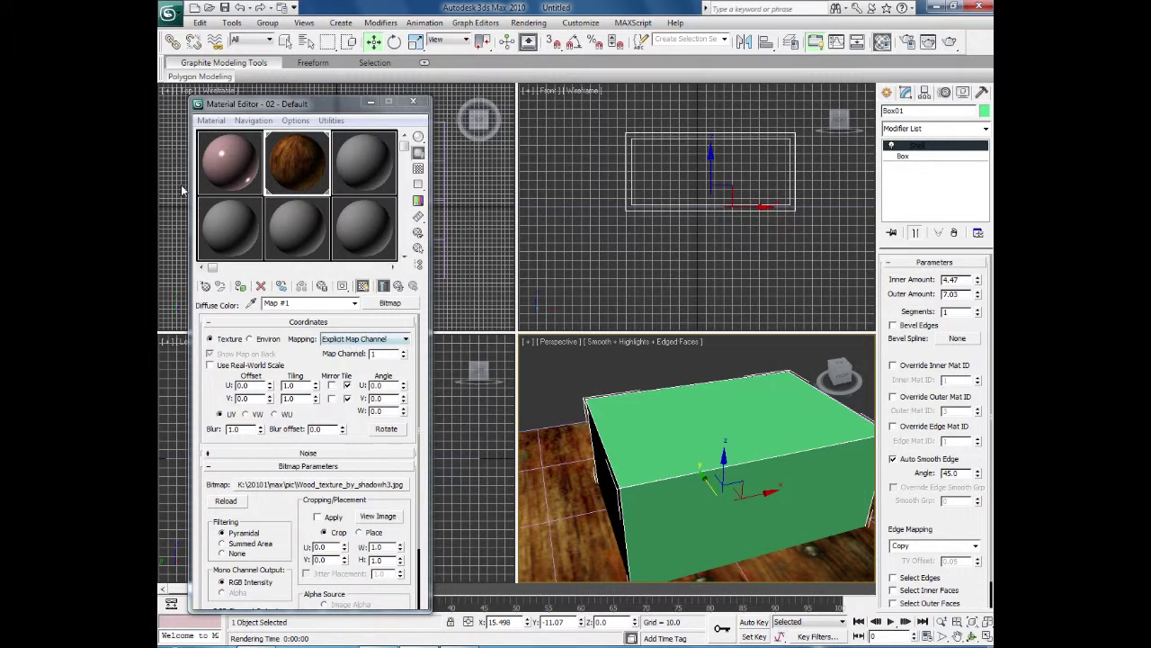
- Assign the unused 03 - Default material to the box and reduce its opacity to 51
left_click(370, 161)
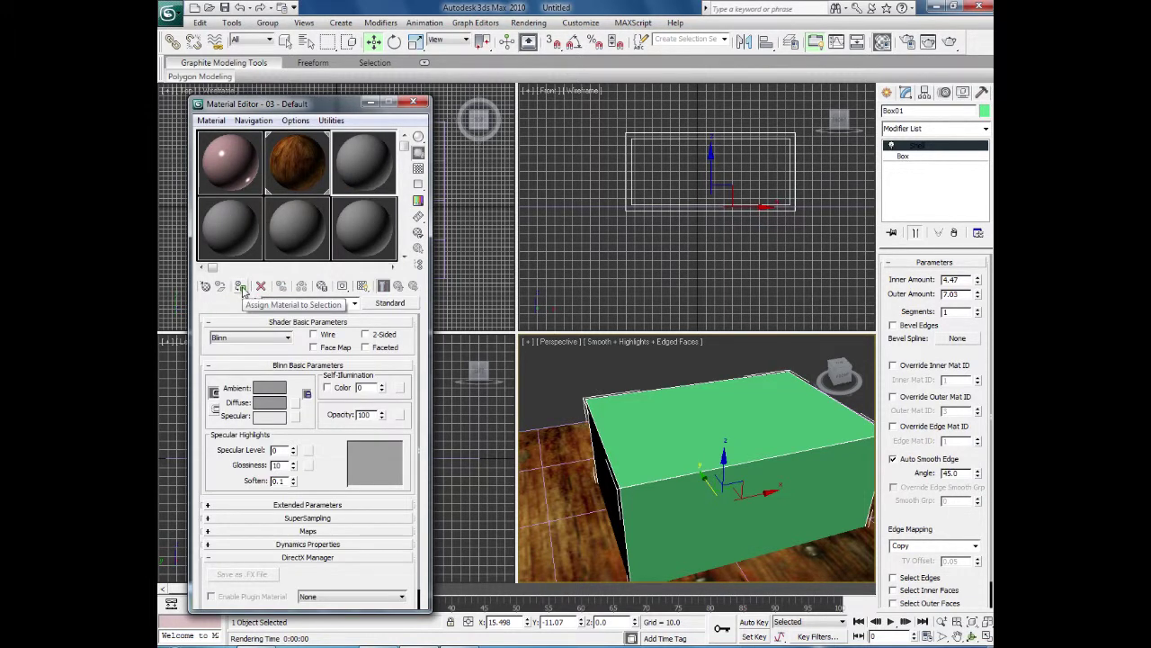
left_click(241, 287)
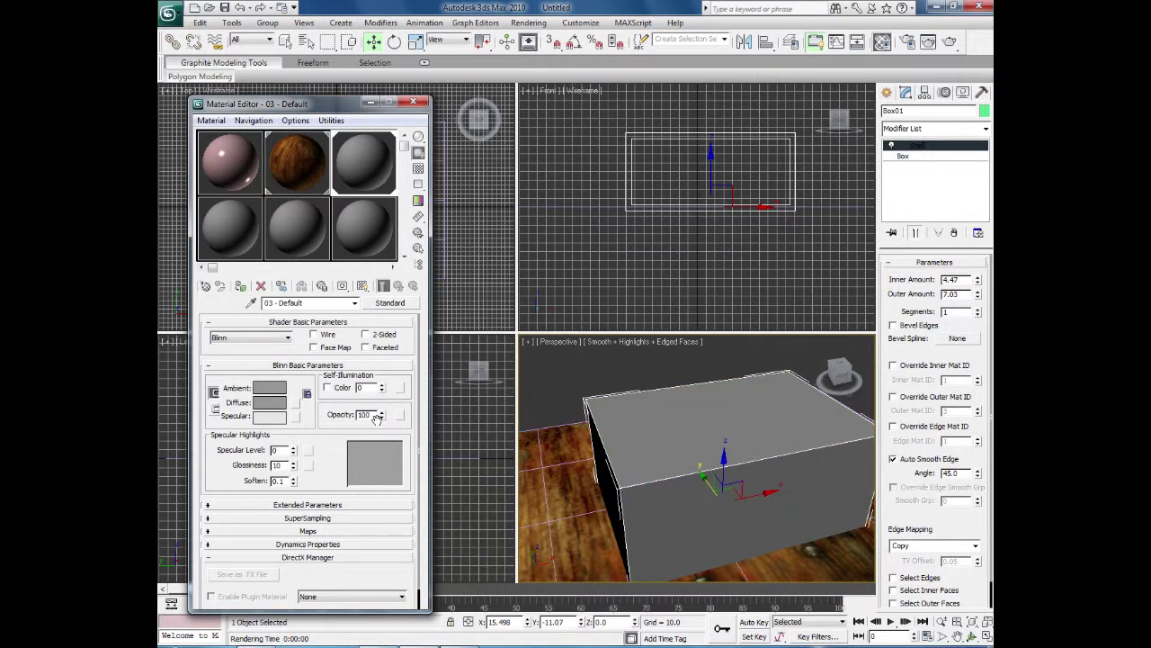
left_click_drag(378, 430, 377, 436)
middle_click_drag(518, 522, 634, 467, "alt")
left_click_drag(381, 419, 380, 426)
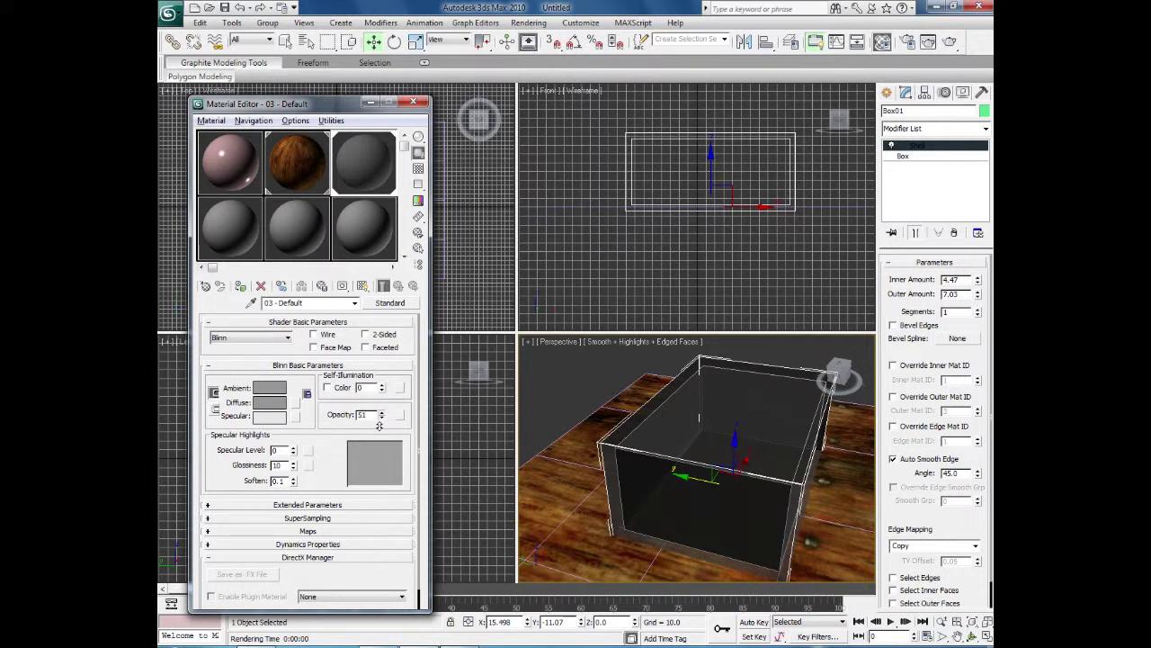
- Change the box material's diffuse color to white and render the perspective view
left_click(272, 402)
left_click_drag(542, 144, 541, 182)
left_click(636, 192)
middle_click_drag(581, 388, 549, 400, "alt")
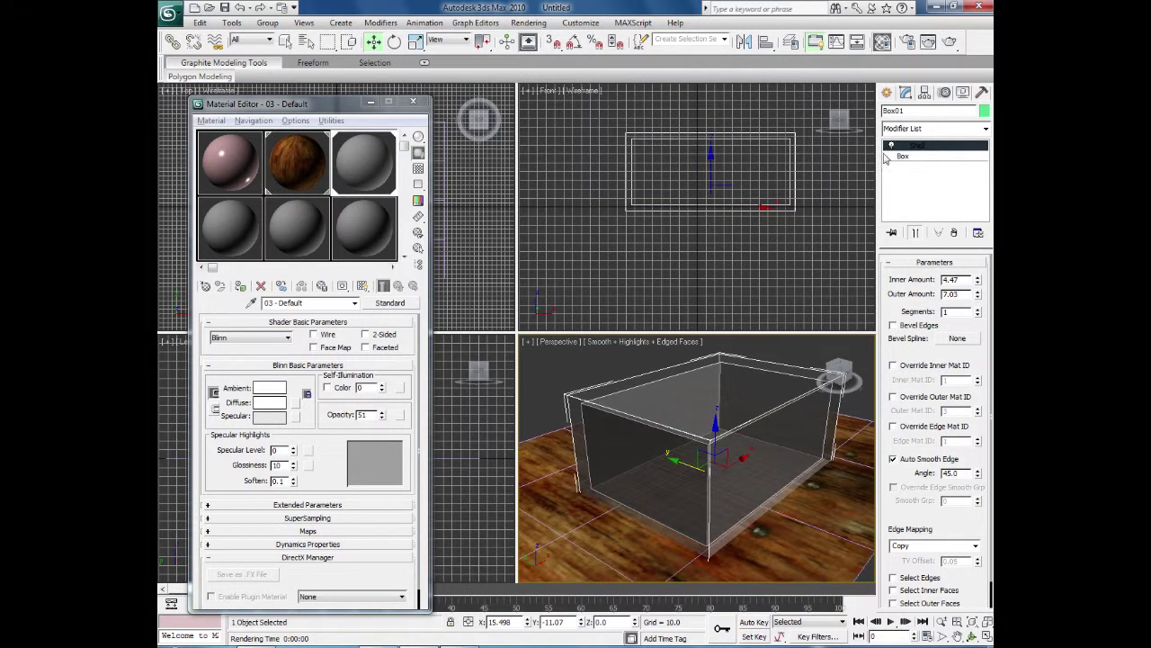
left_click(949, 41)
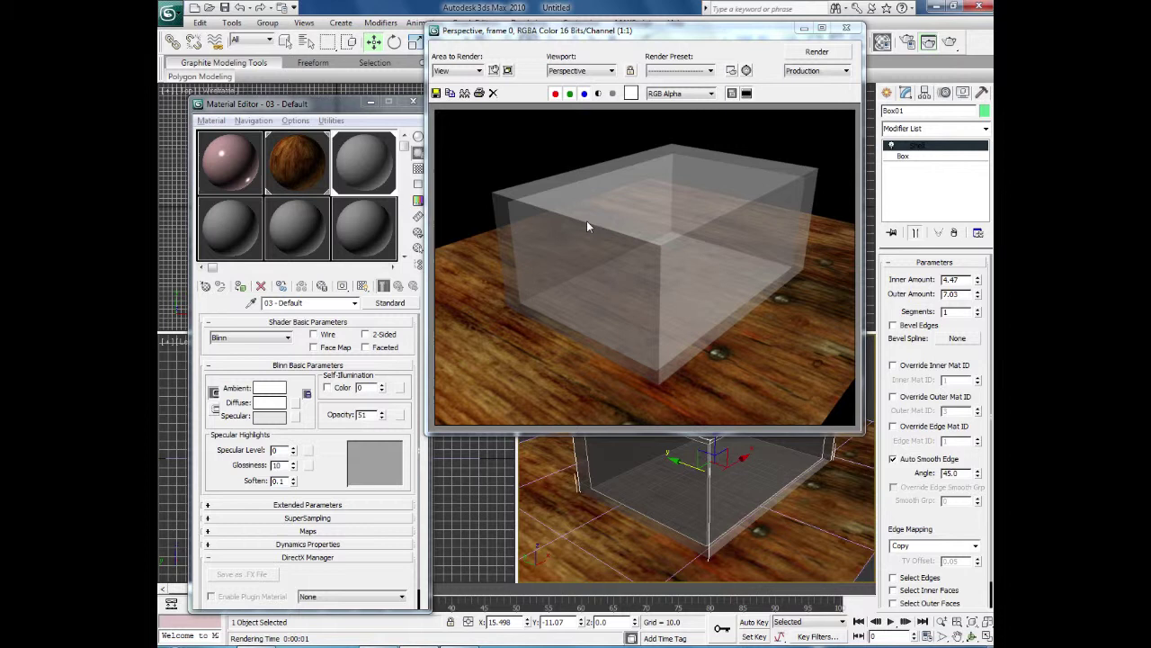
- Raise the box material's specular level to 91 and on to 116, rendering the perspective view after each change
left_click_drag(293, 454, 297, 394)
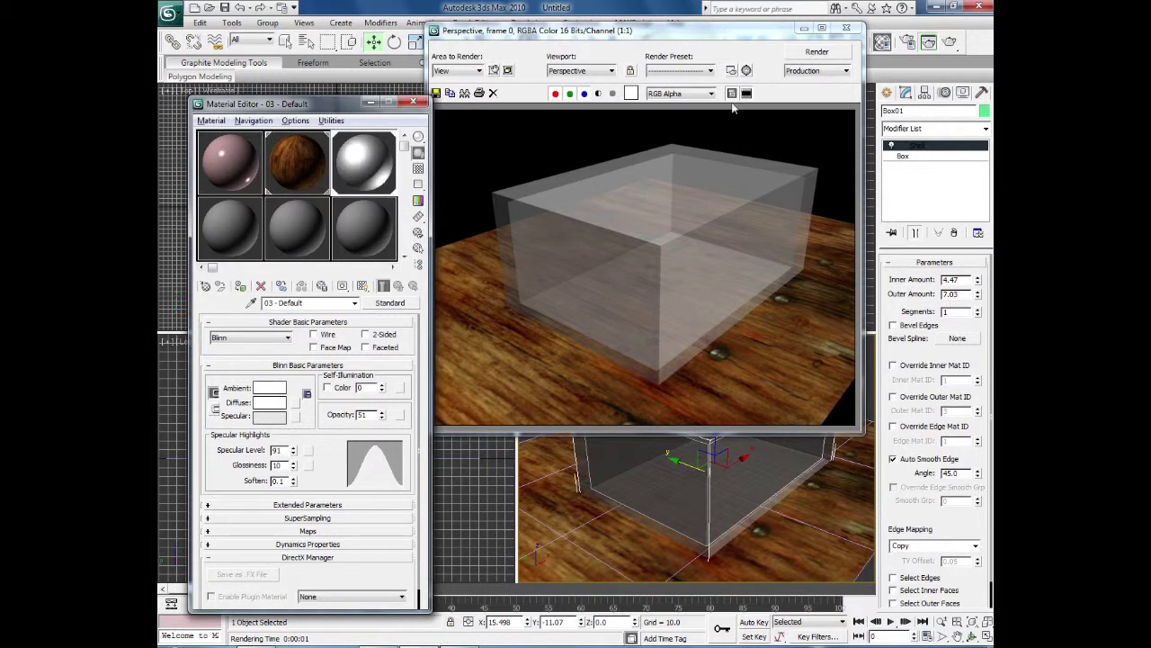
left_click(816, 52)
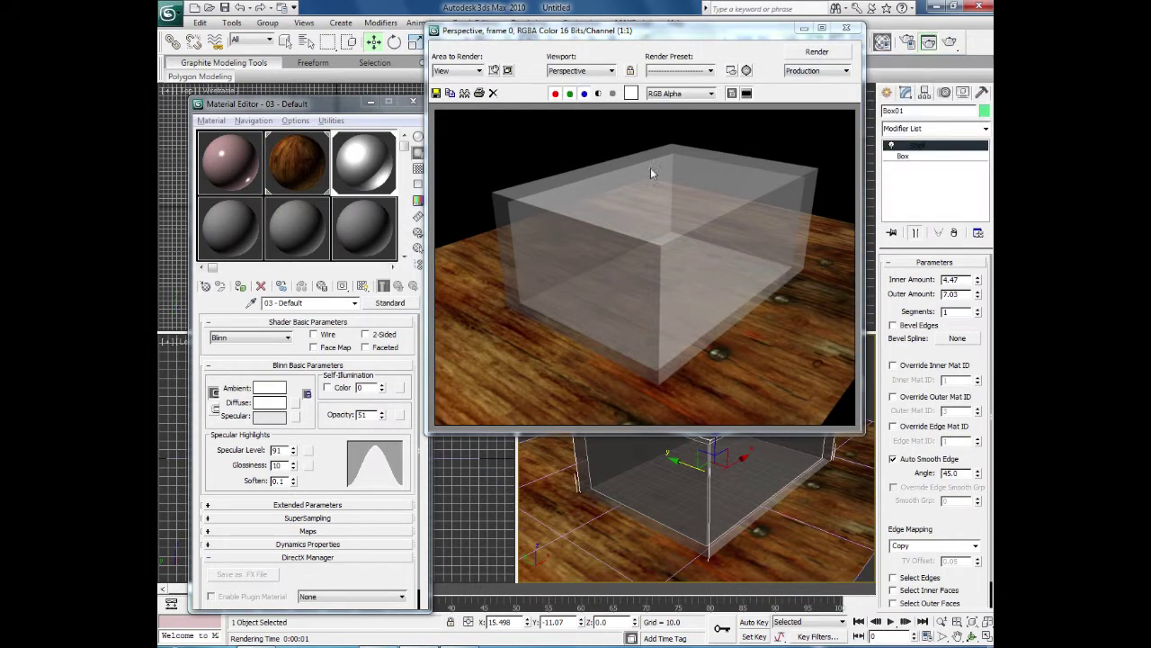
left_click_drag(293, 452, 293, 438)
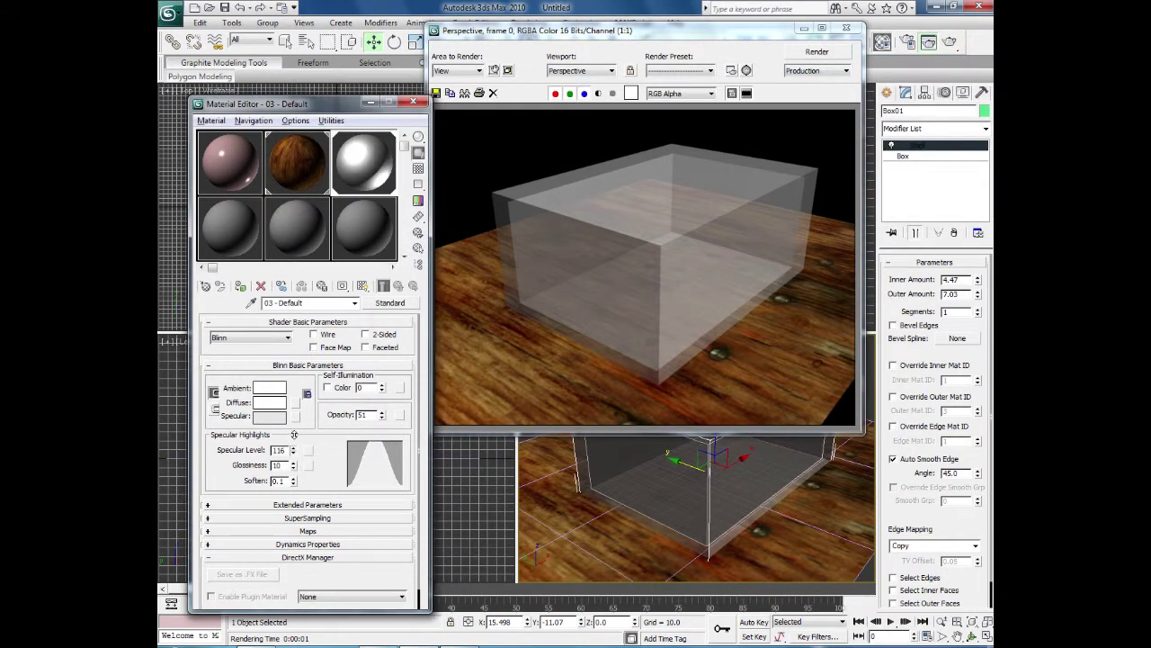
left_click(803, 54)
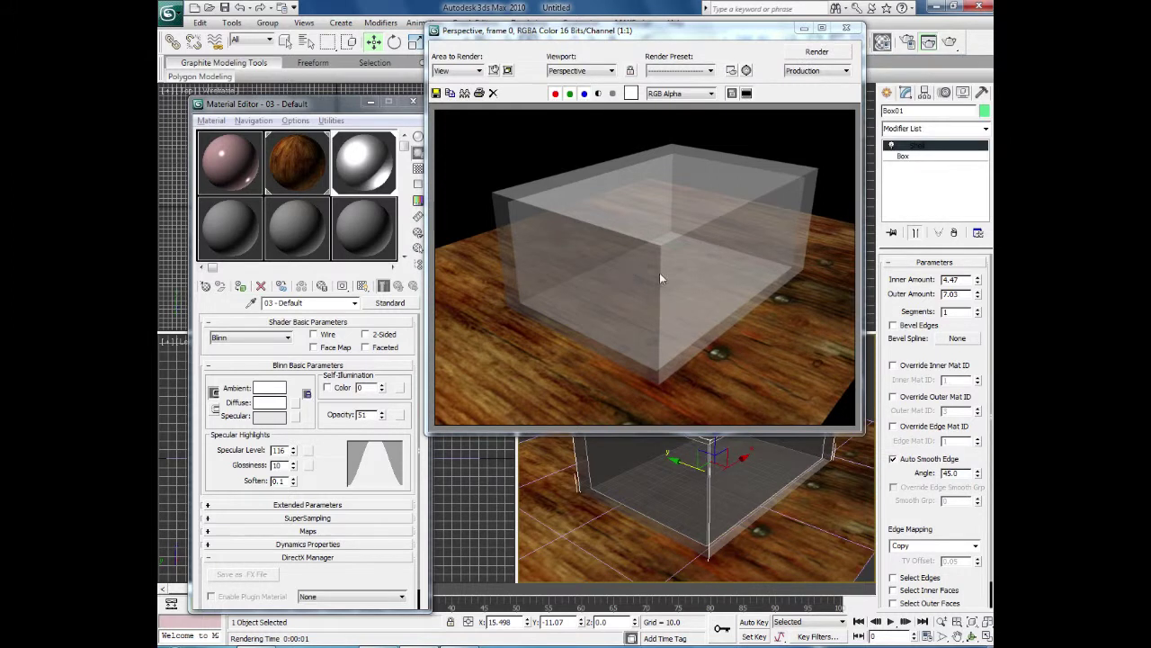
left_click(847, 31)
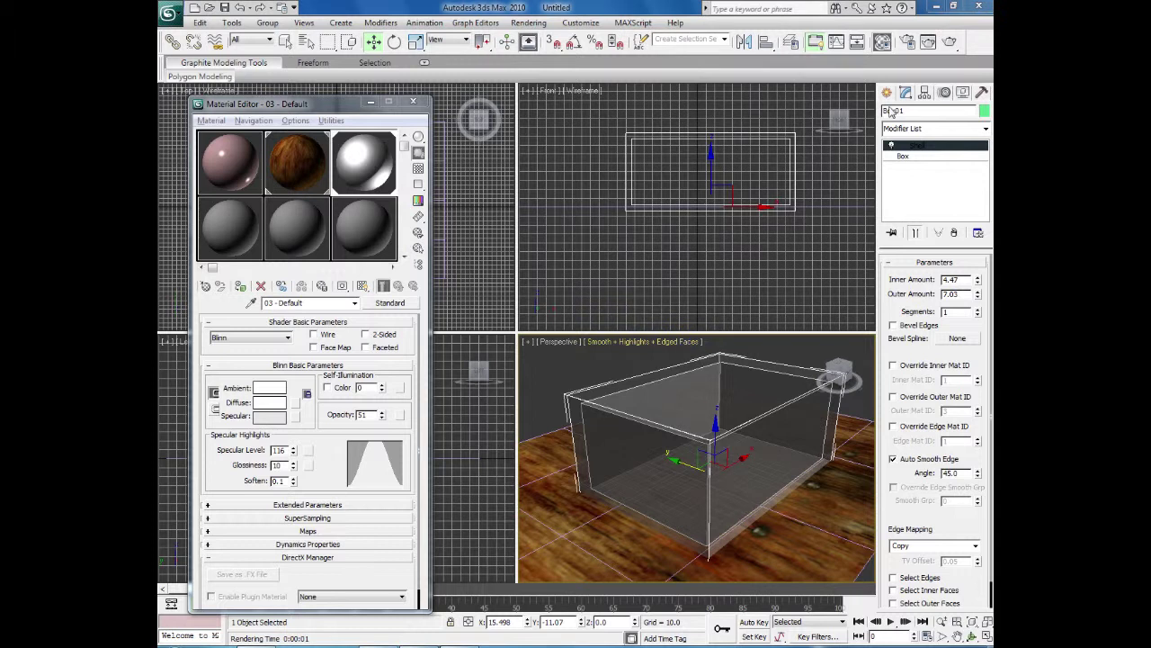
- Render the perspective view twice more to examine the box's transparent material
left_click(928, 42)
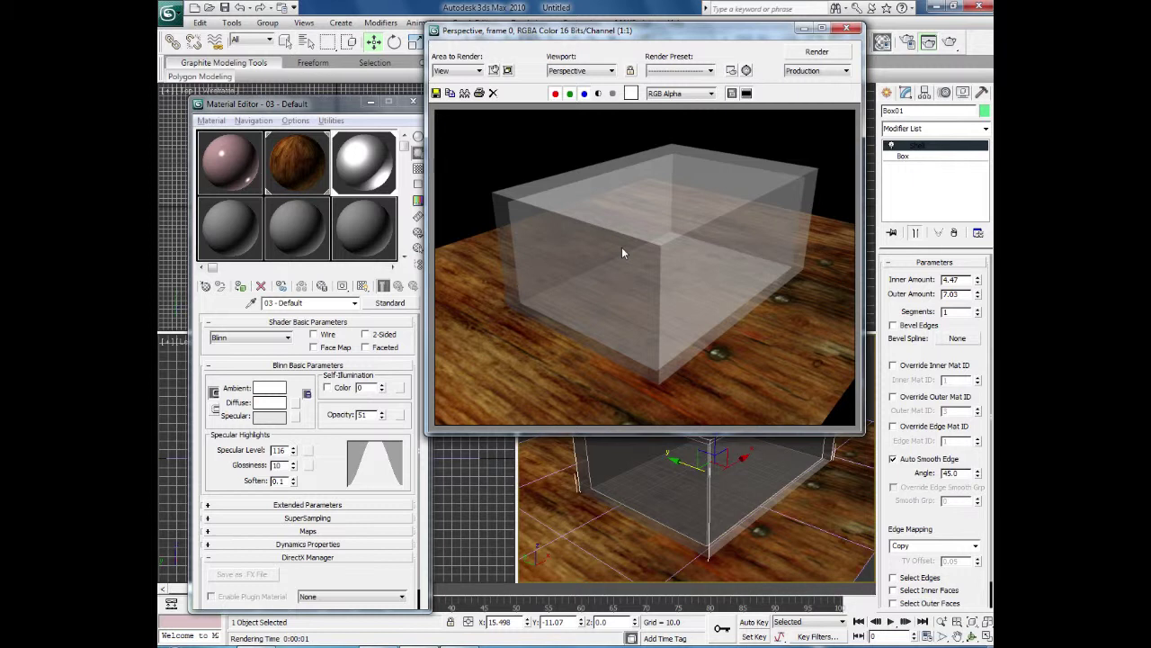
left_click(847, 31)
left_click(928, 41)
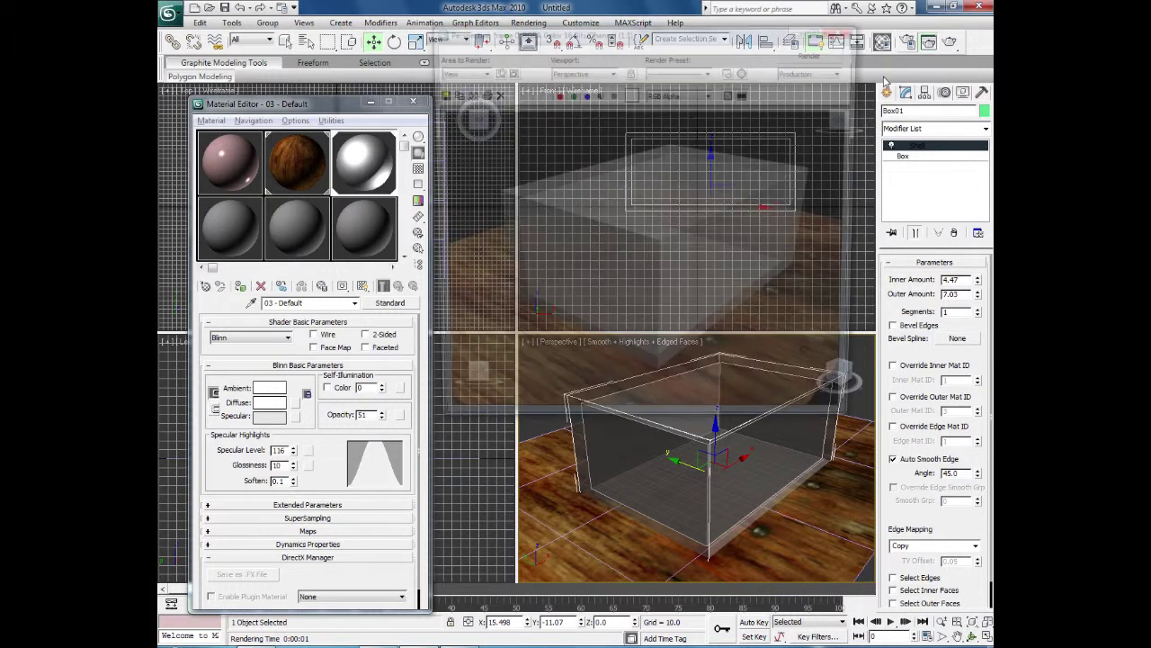
left_click(846, 29)
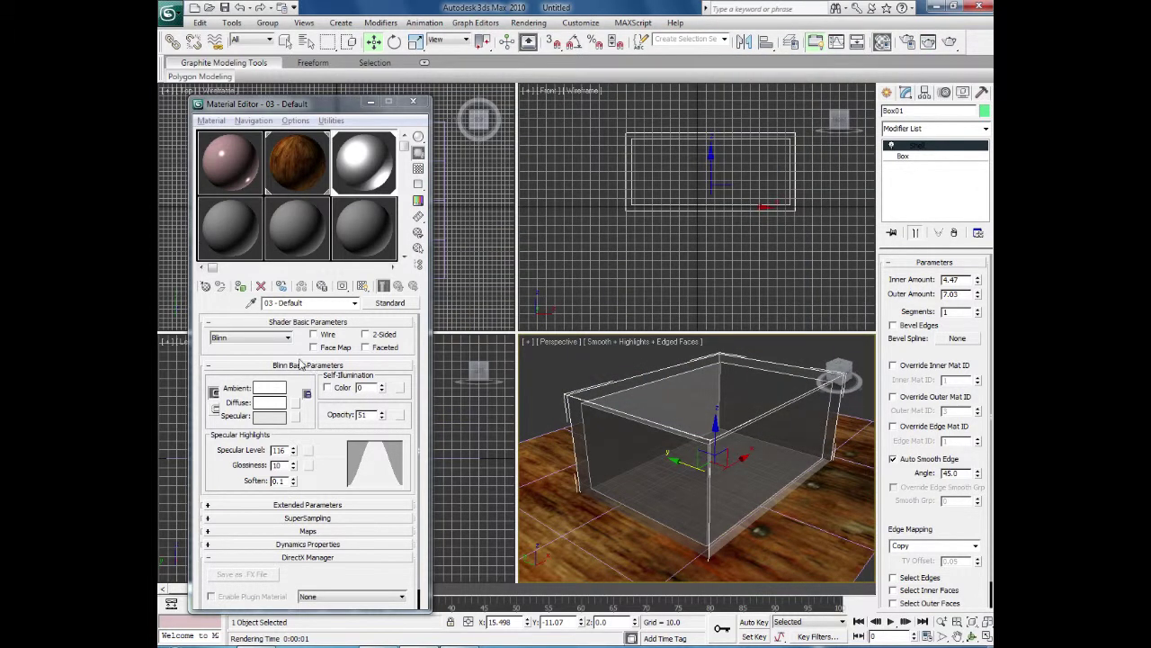
- Enable the Bump map of the box material and load the bitmap ist2_486450-frosted-glass-texture into it
scroll(301, 360, "down", 1)
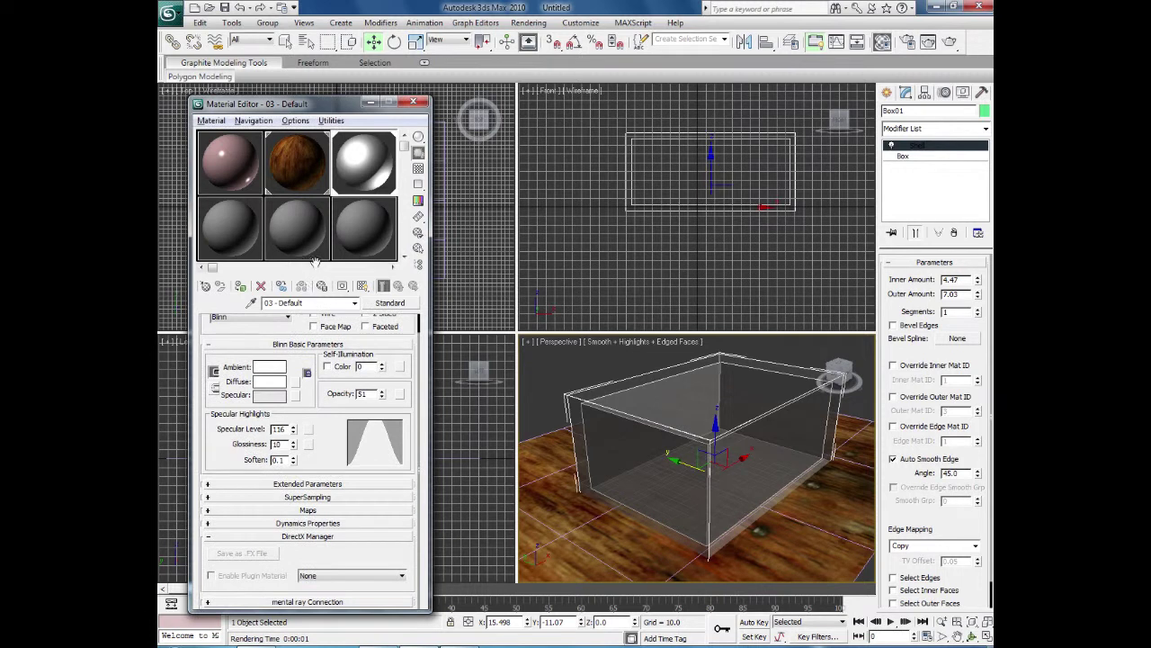
left_click(207, 511)
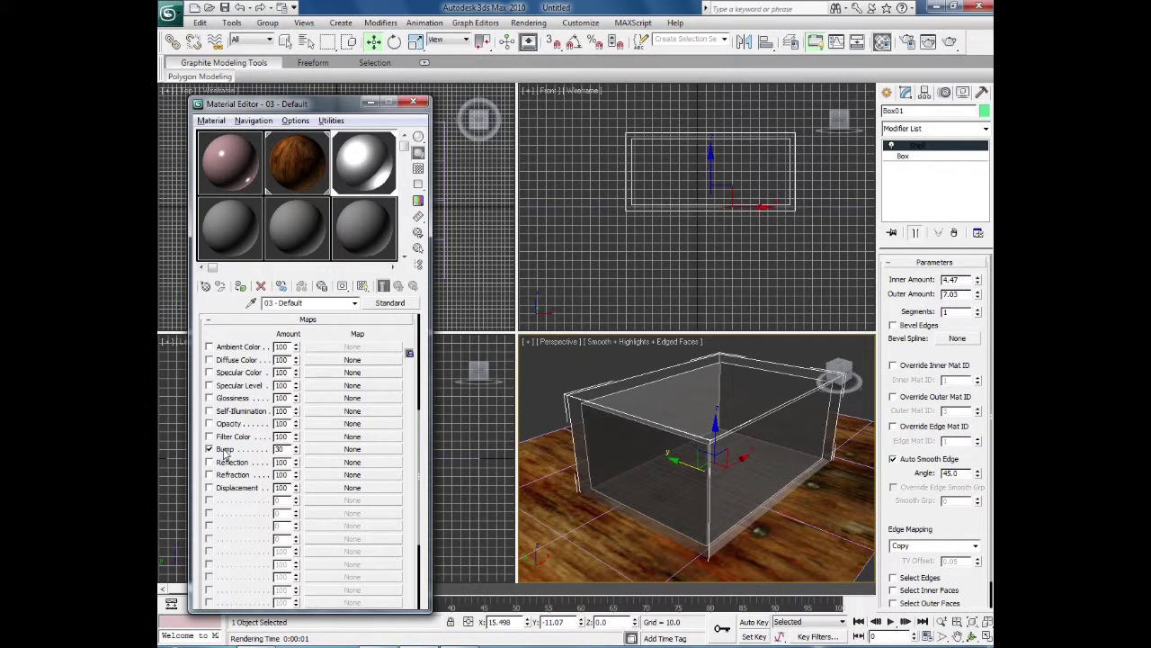
left_click(313, 452)
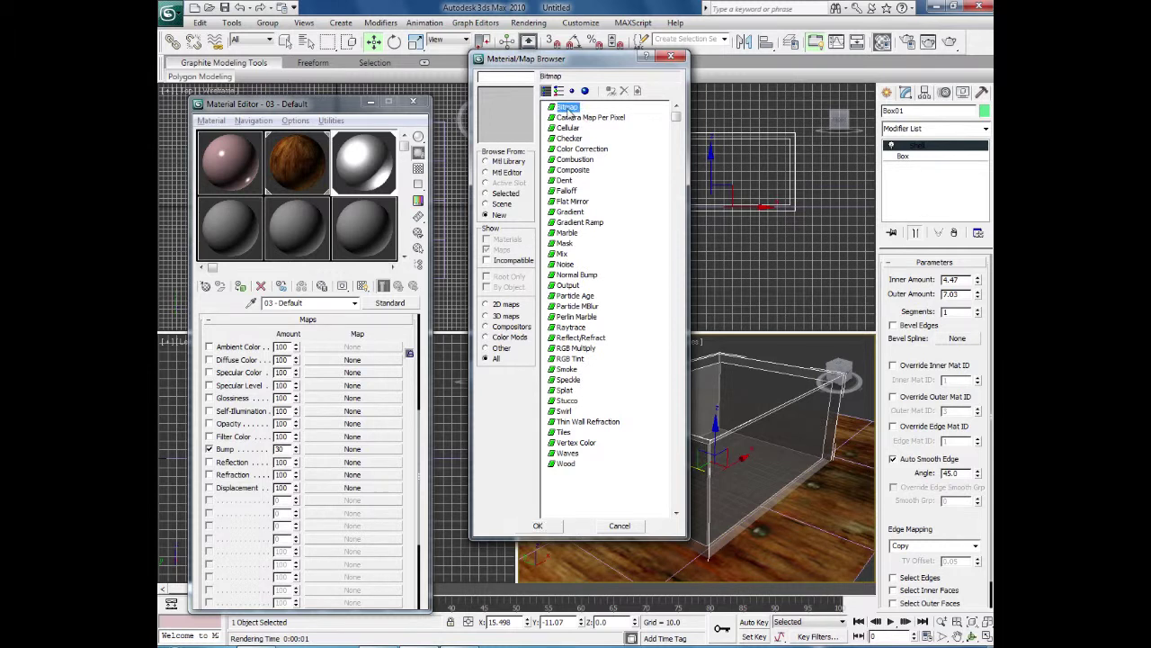
double_click(567, 108)
left_click(406, 112)
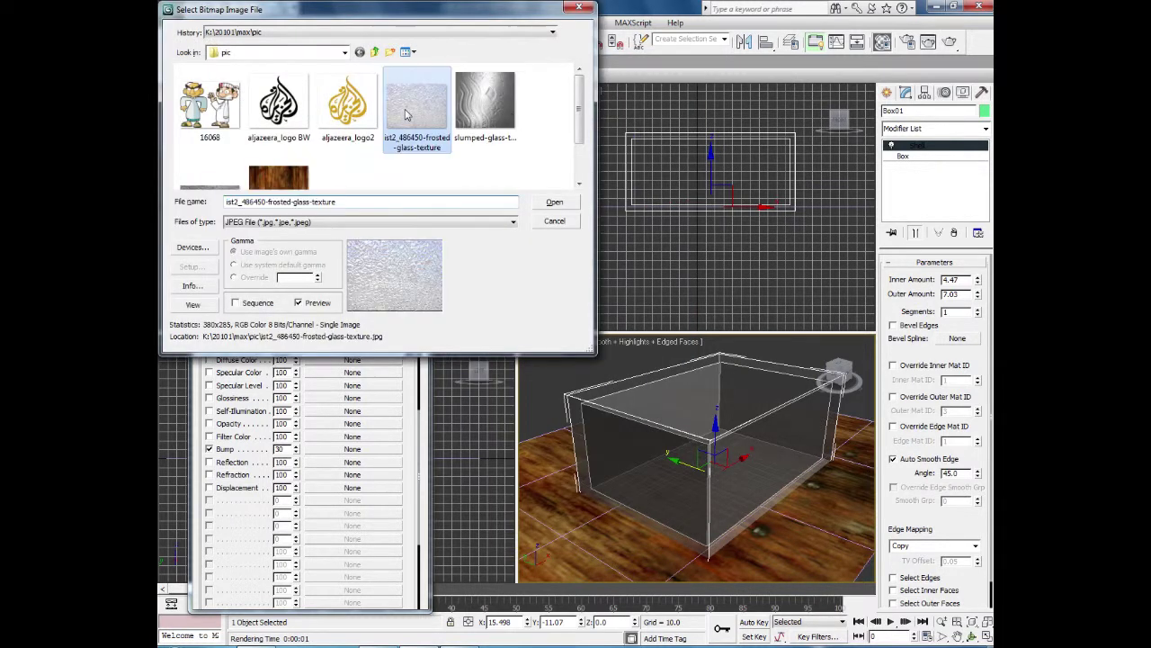
left_click(555, 204)
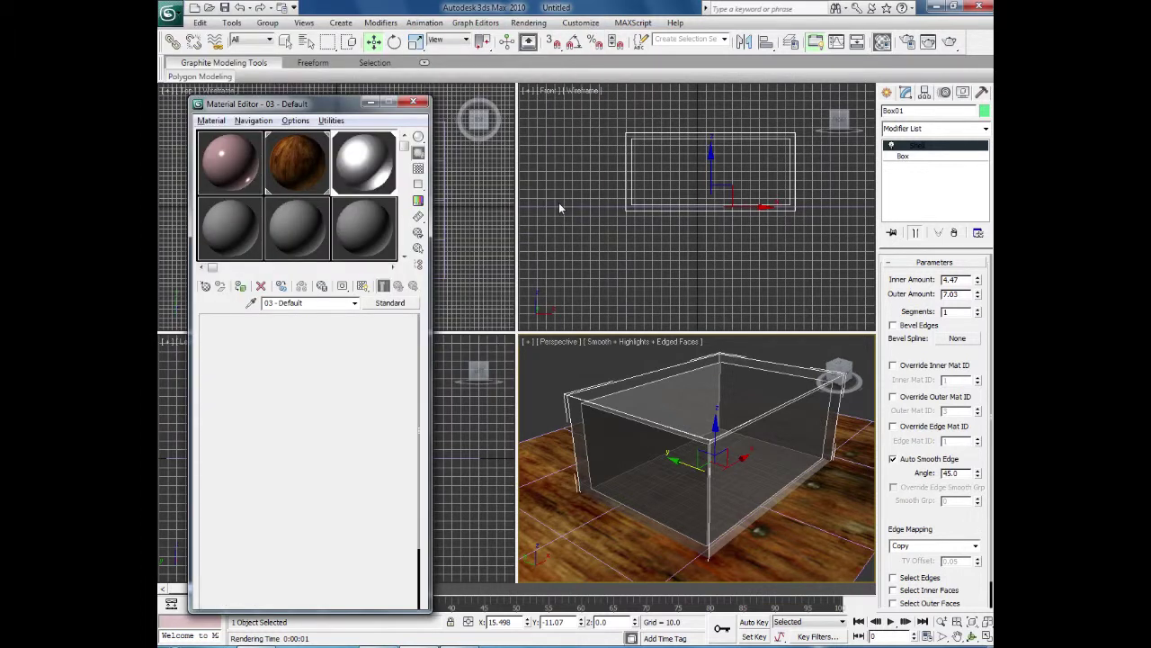
- Display the bump bitmap in the viewport and render the box from two different angles to check the frosted glass
left_click(365, 288)
middle_click_drag(602, 539, 636, 531, "alt")
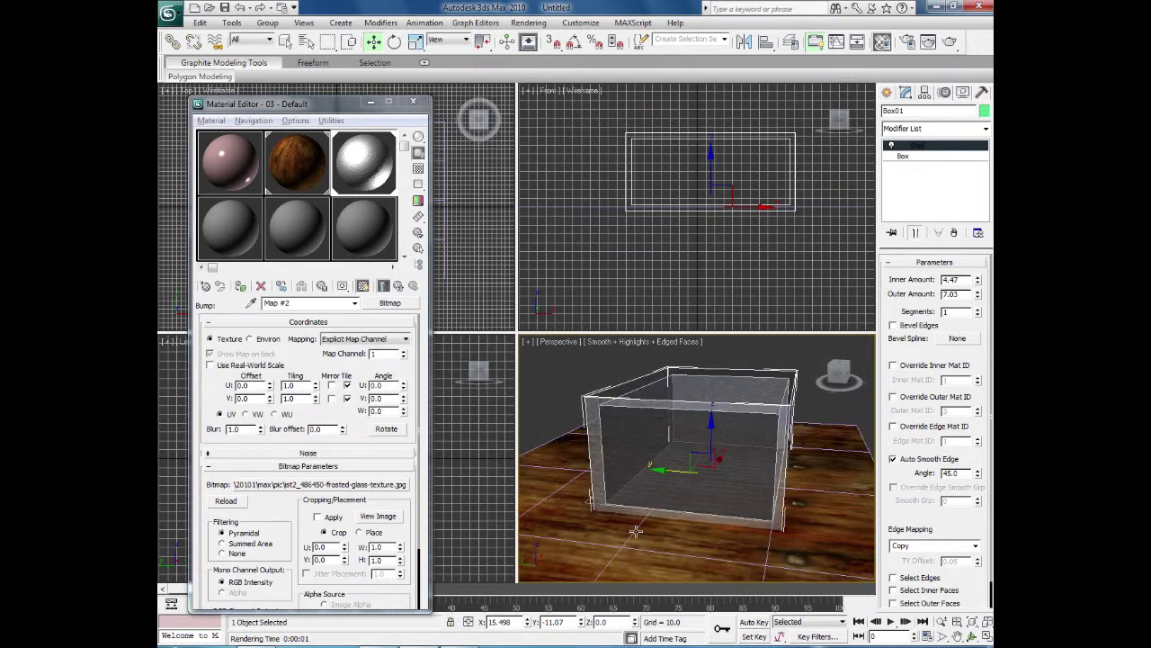
left_click(952, 43)
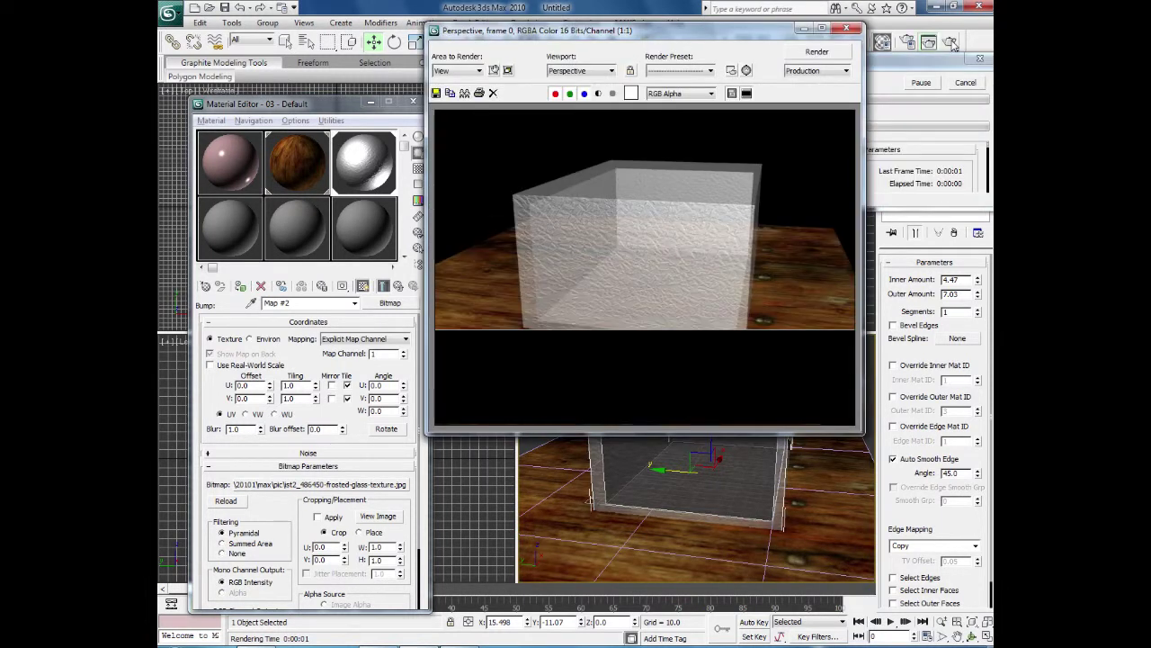
middle_click_drag(738, 417, 674, 424, "alt")
left_click(950, 43)
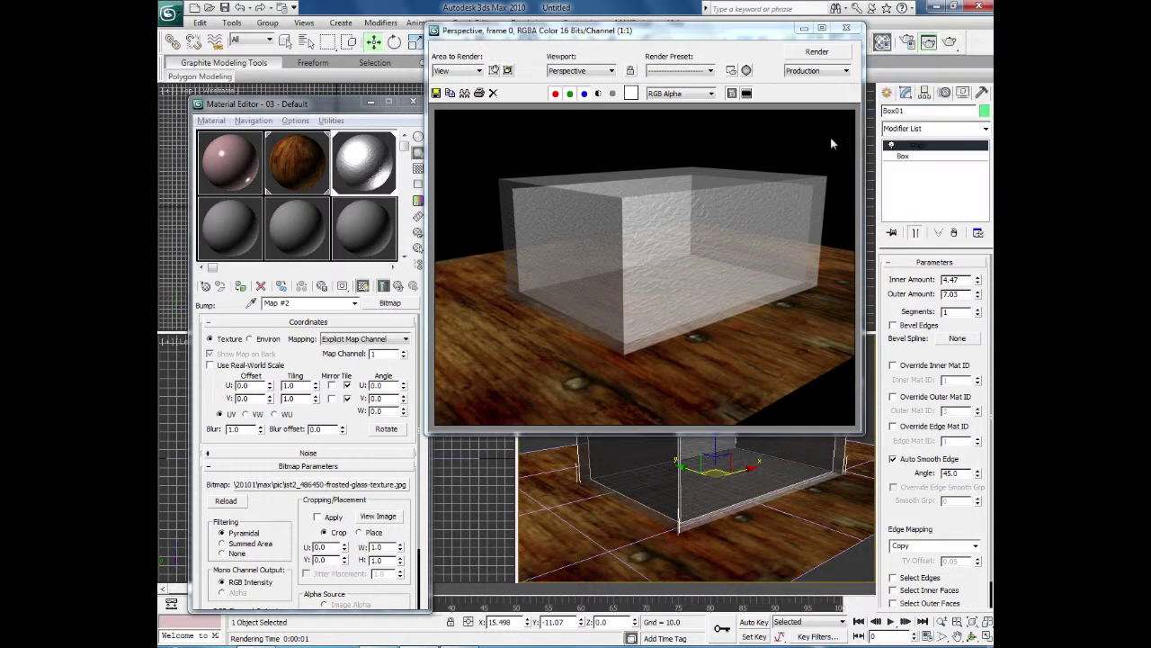
- Set the box material's bump amount to 7 and on to 71, rendering the perspective view after each change
left_click_drag(359, 376, 369, 276)
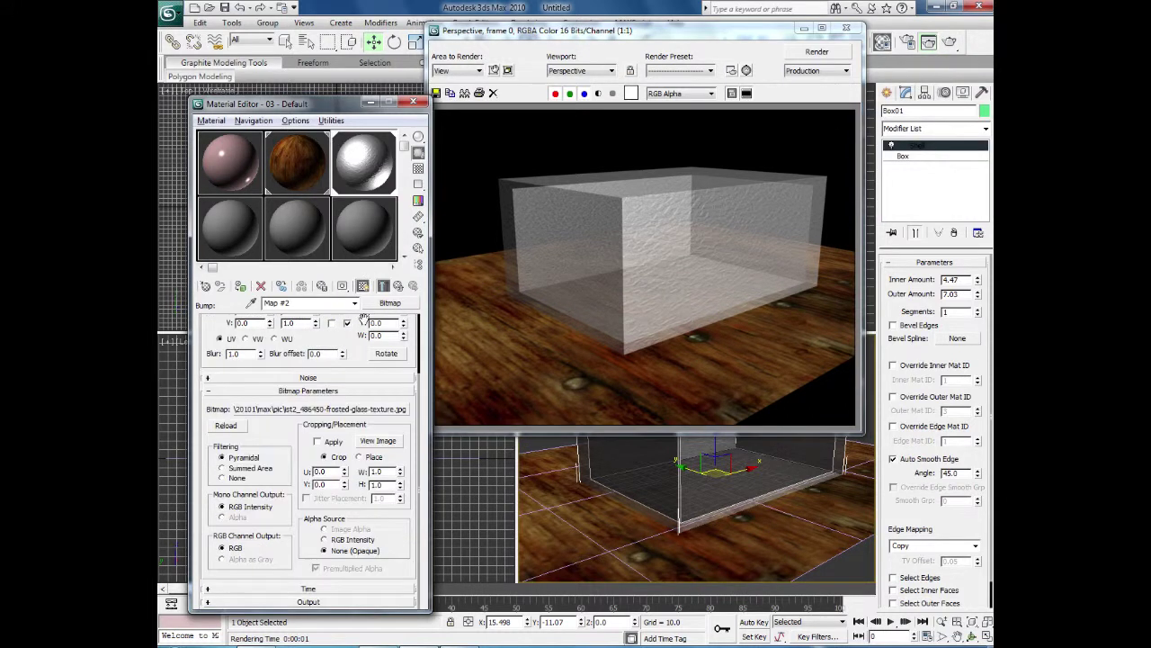
left_click(399, 286)
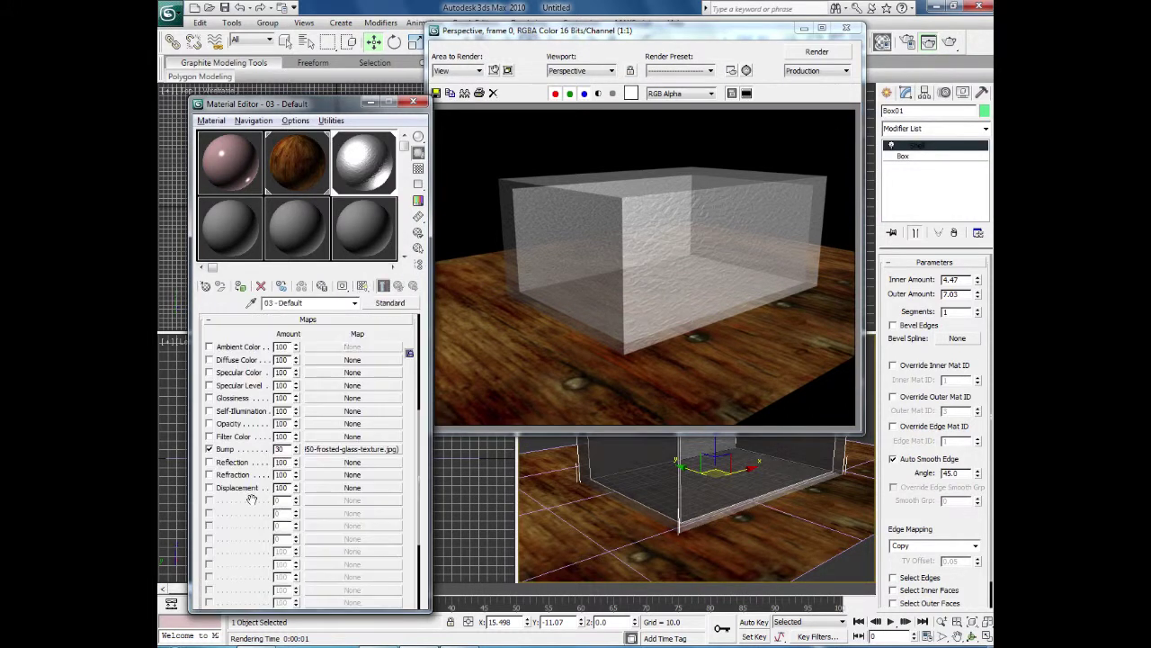
left_click_drag(297, 453, 294, 466)
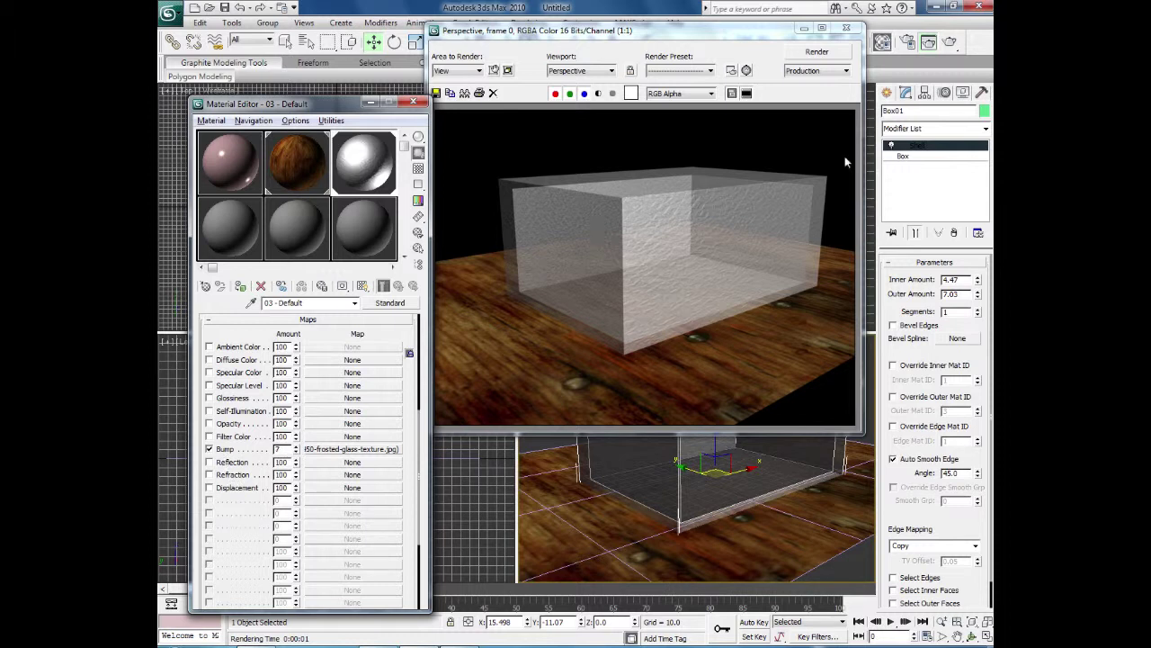
left_click(818, 53)
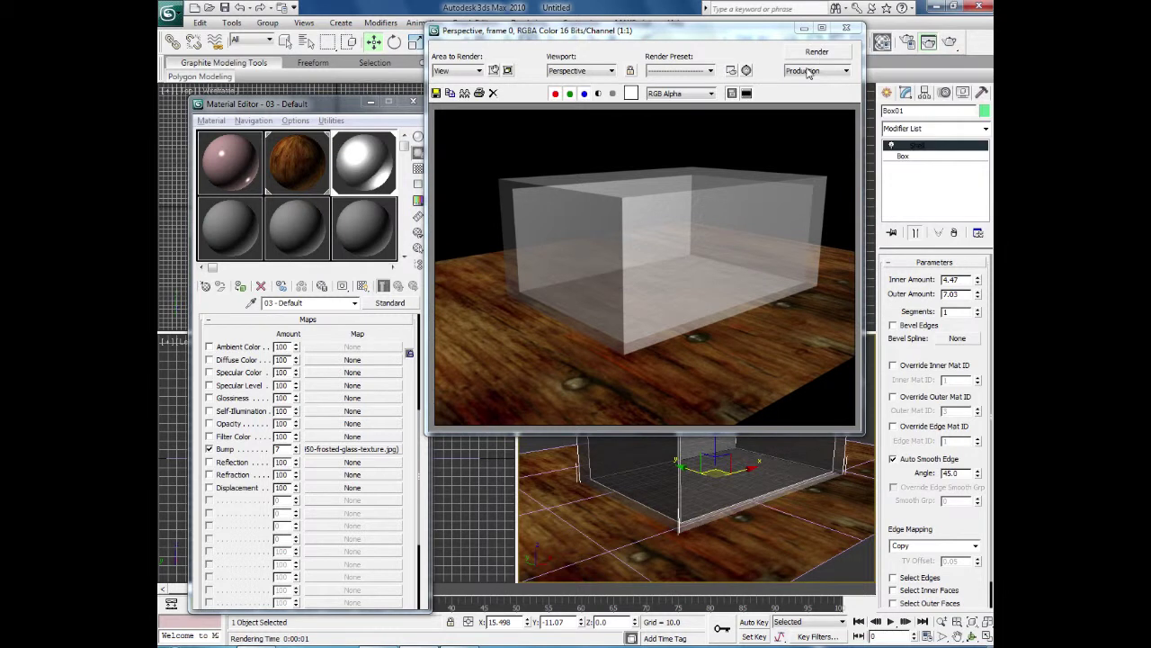
left_click_drag(295, 456, 299, 406)
left_click(800, 54)
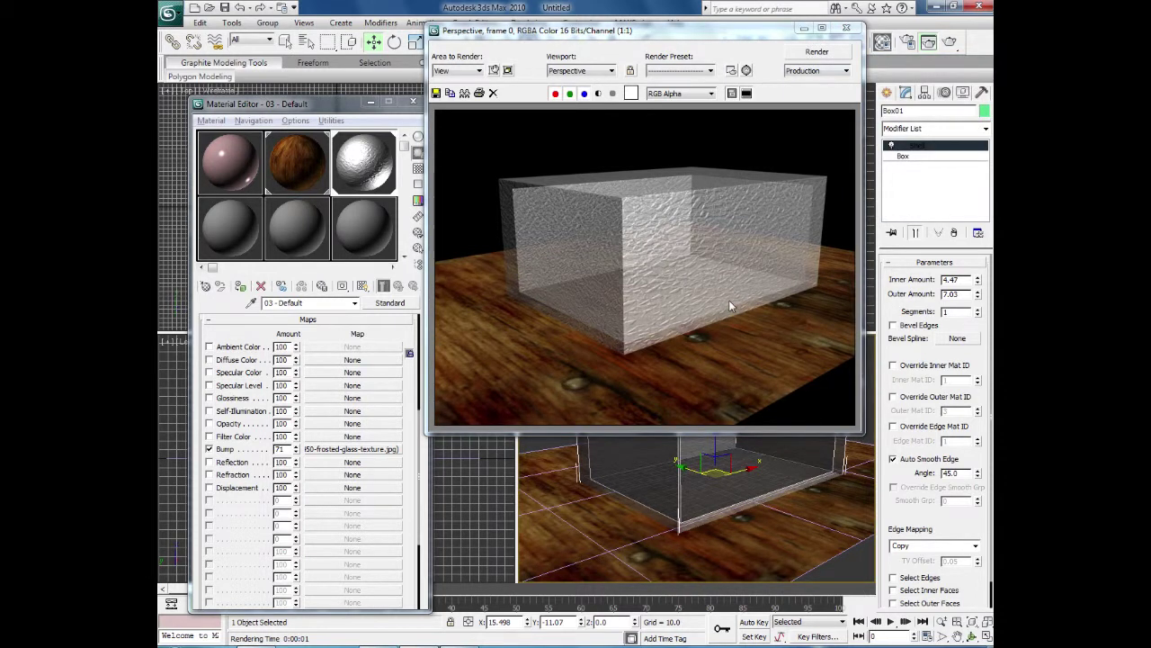
- Replace the bump map's frosted-glass bitmap with slumped-glass-tidelines.jpg and render the box
left_click(326, 449)
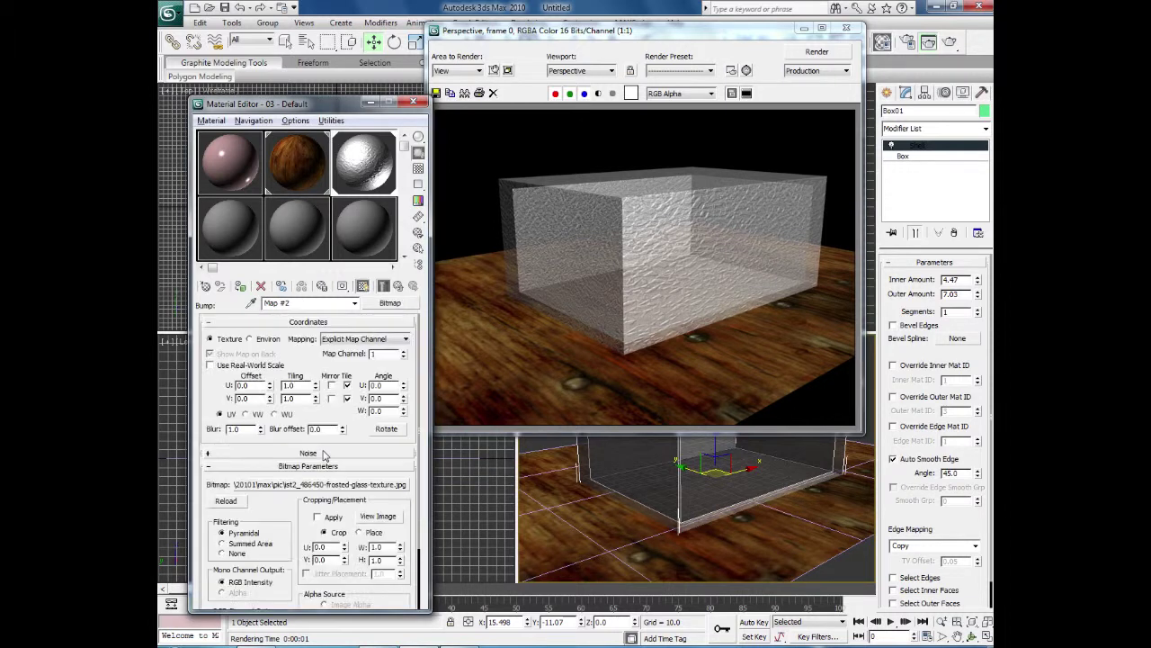
scroll(360, 400, "down", 2)
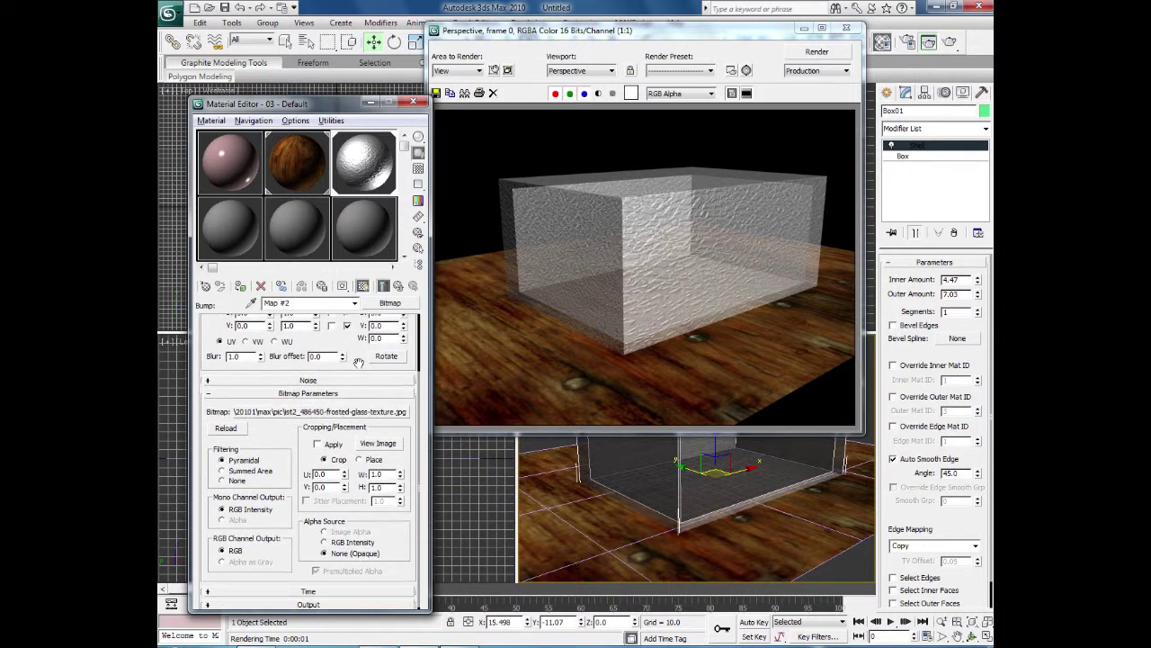
scroll(389, 353, "up", 2)
left_click(398, 286)
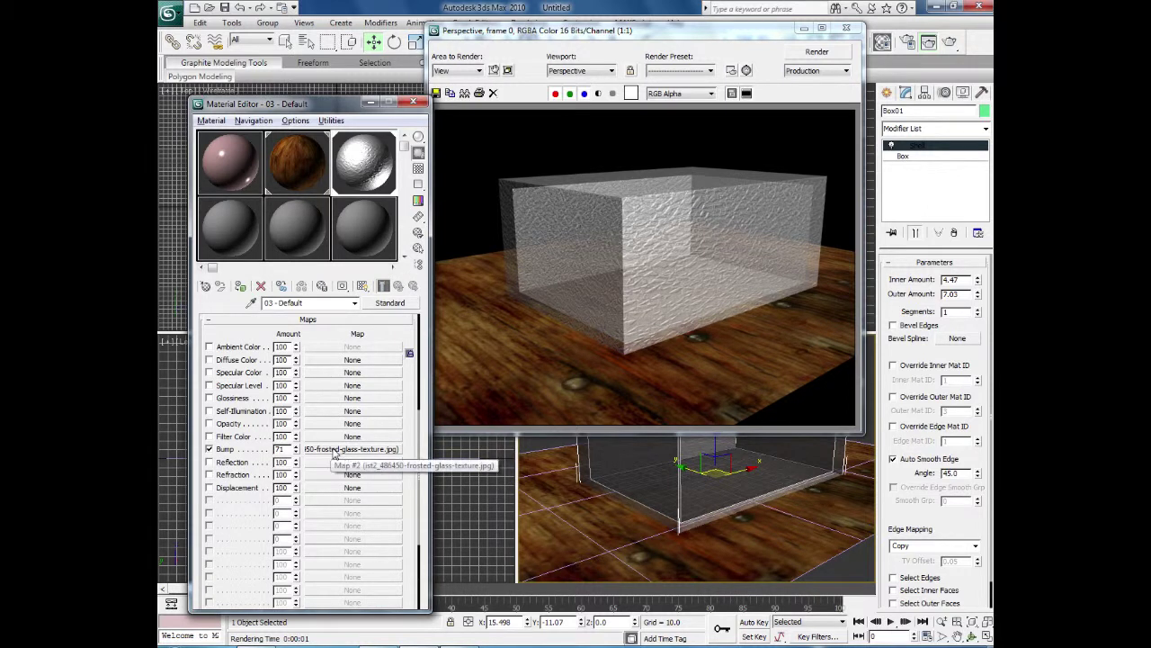
left_click(334, 451)
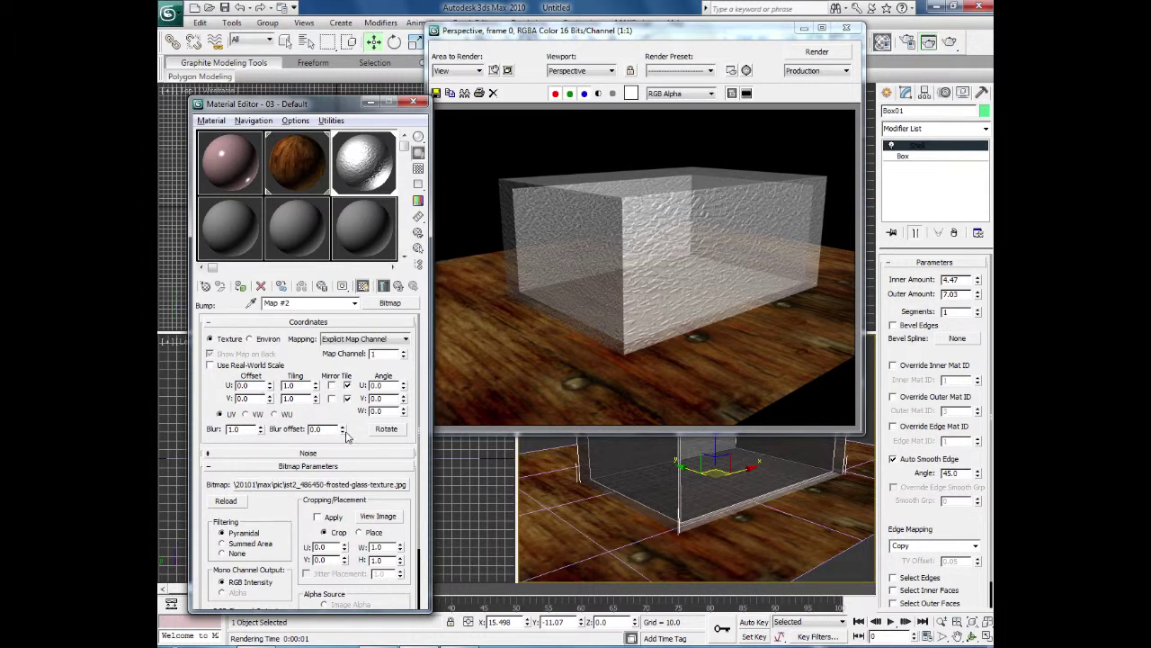
left_click_drag(355, 428, 350, 377)
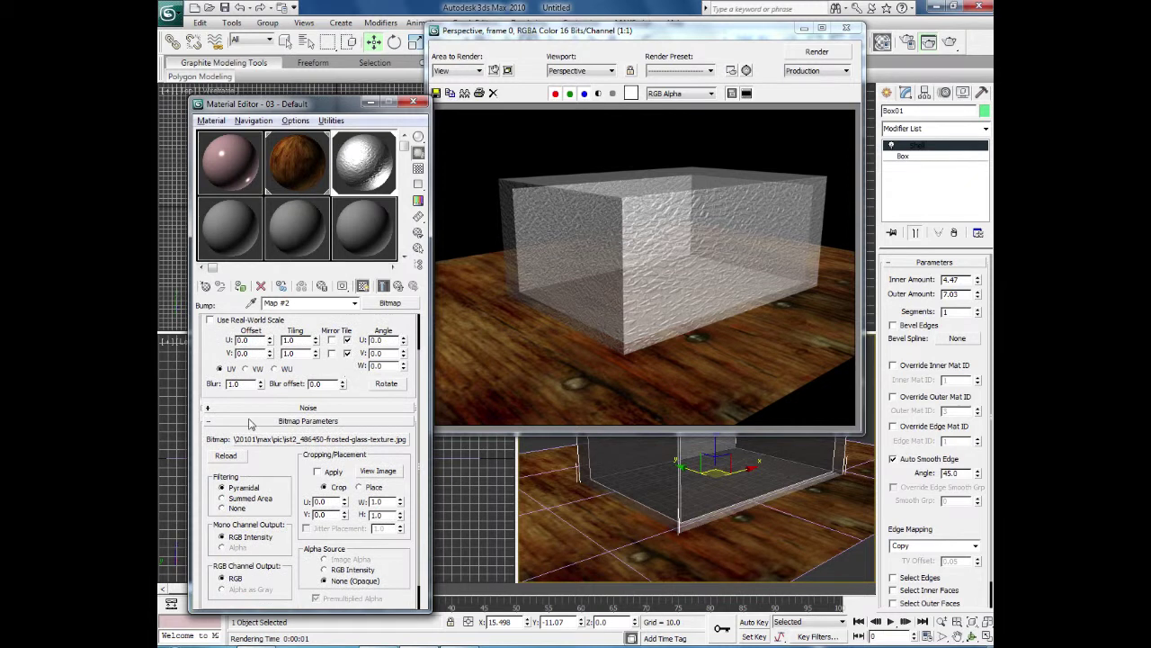
left_click(313, 444)
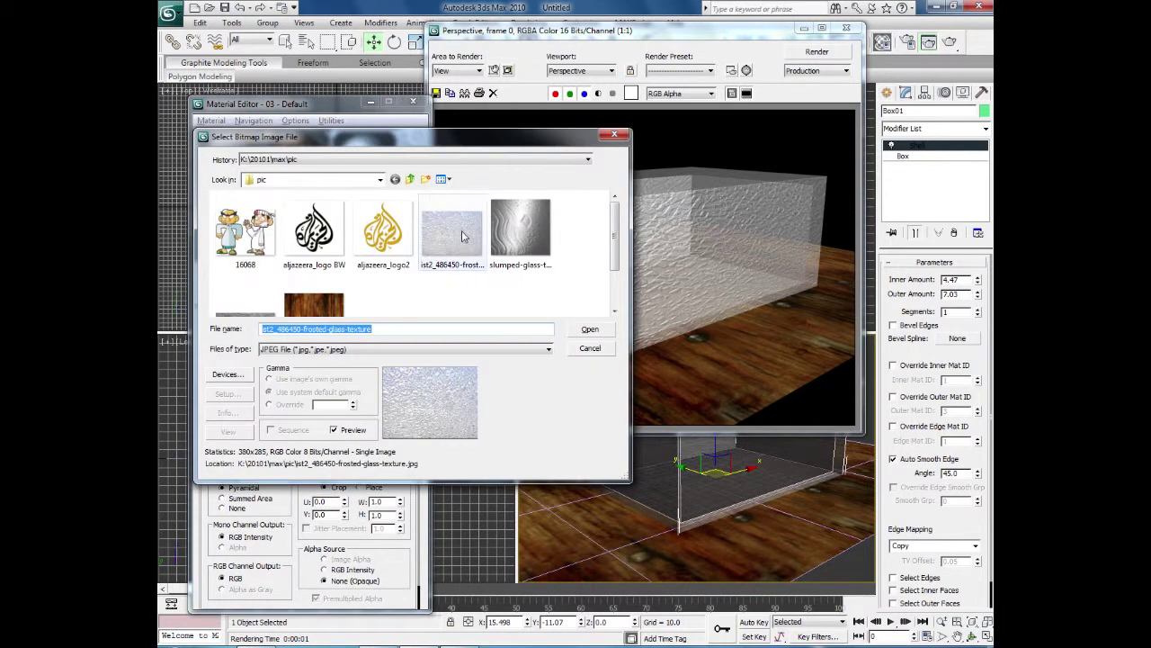
left_click(520, 232)
left_click(590, 330)
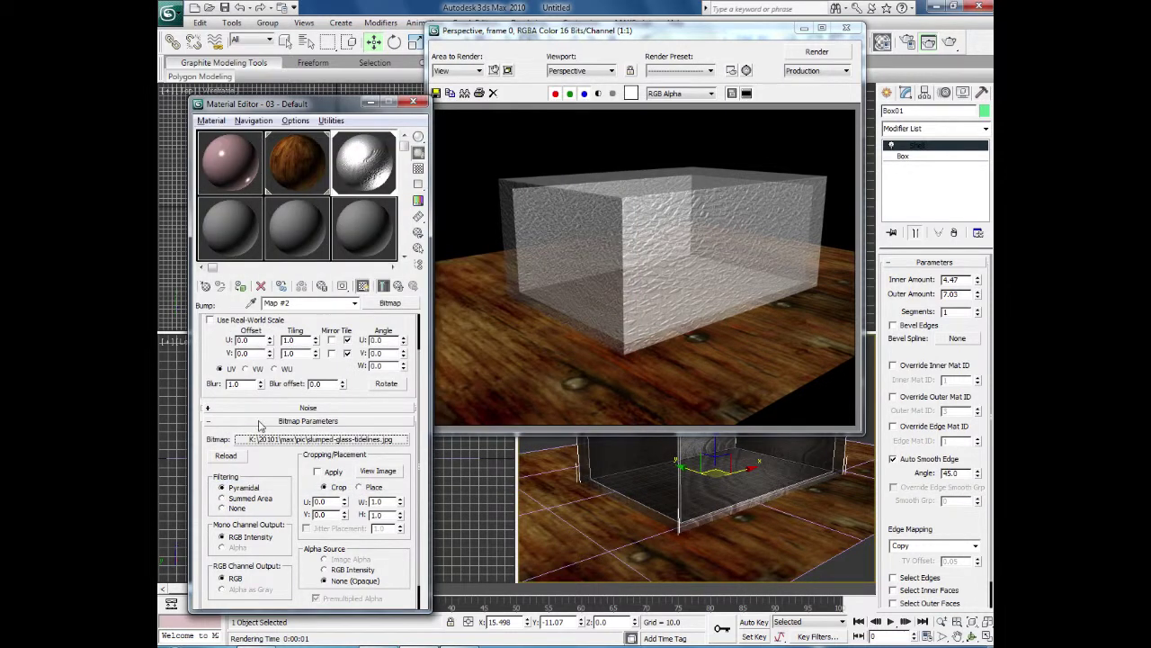
left_click(834, 54)
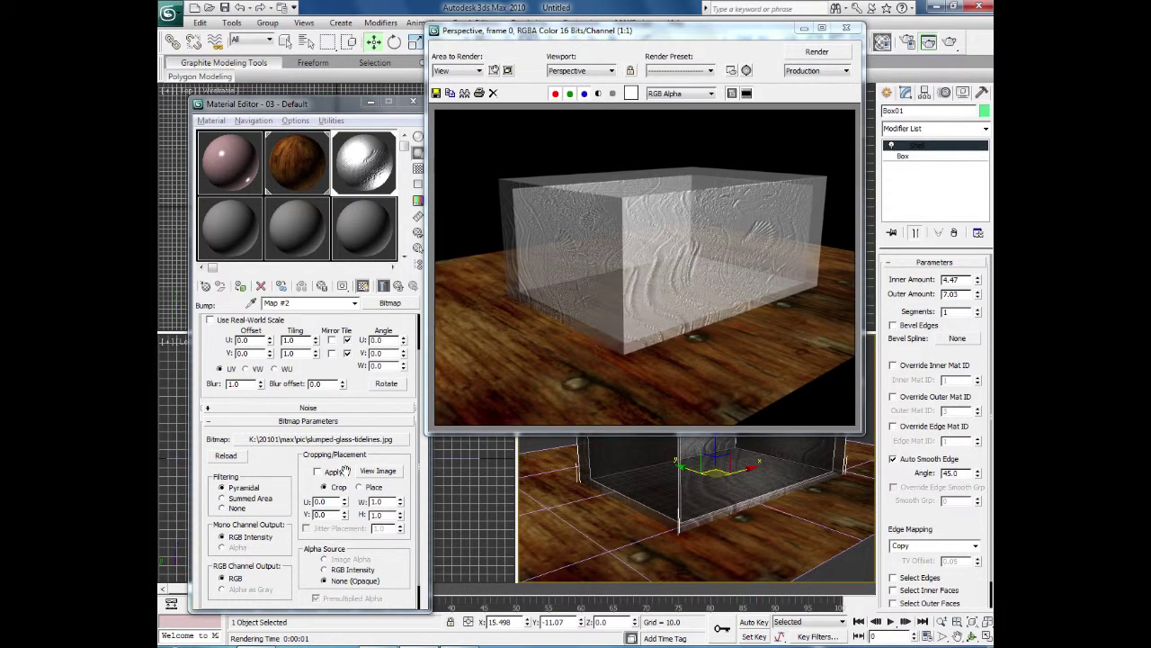
- Replace the bump map's bitmap with aljazeera_logo BW.jpg and render the perspective view
left_click(353, 440)
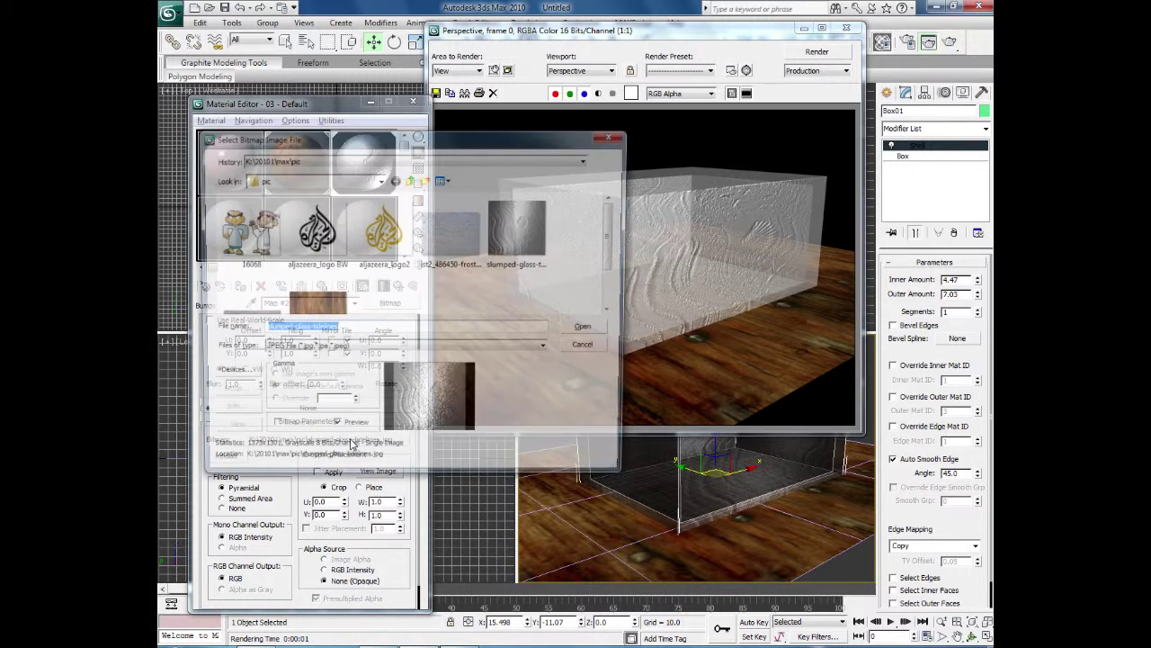
left_click(313, 232)
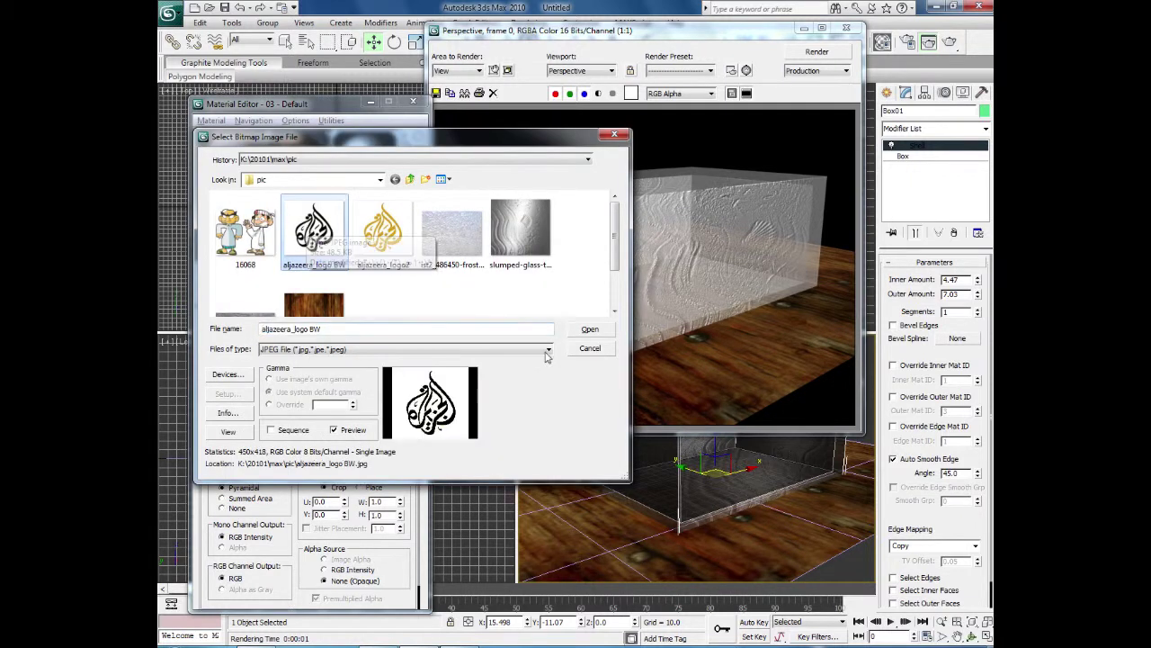
left_click(587, 330)
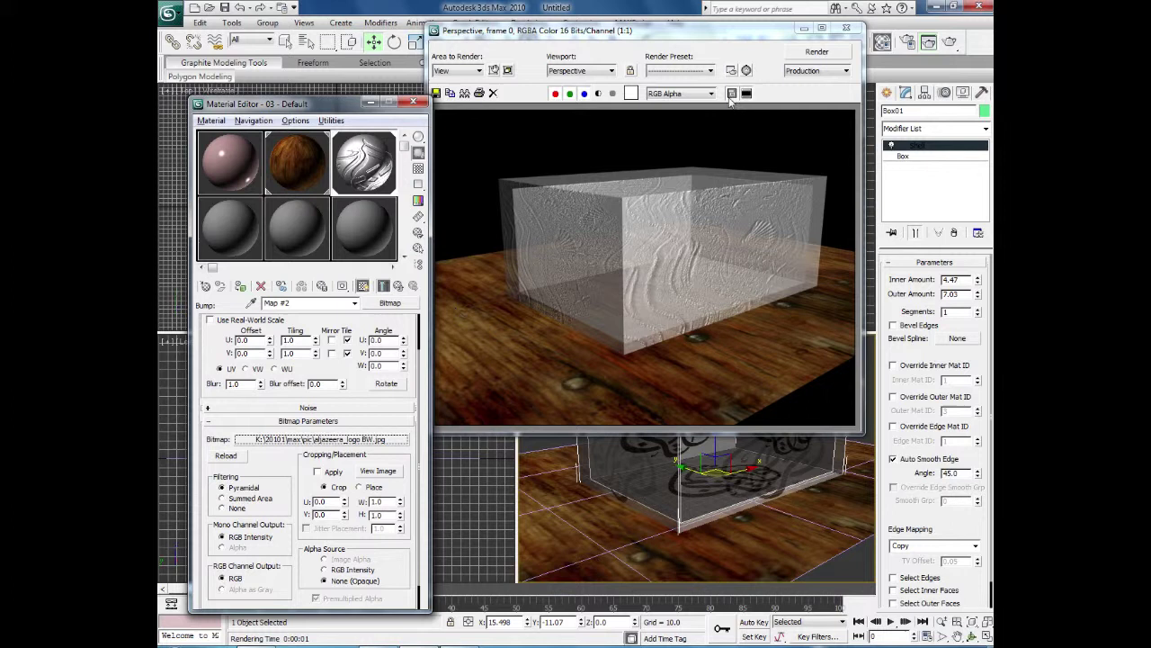
left_click(799, 55)
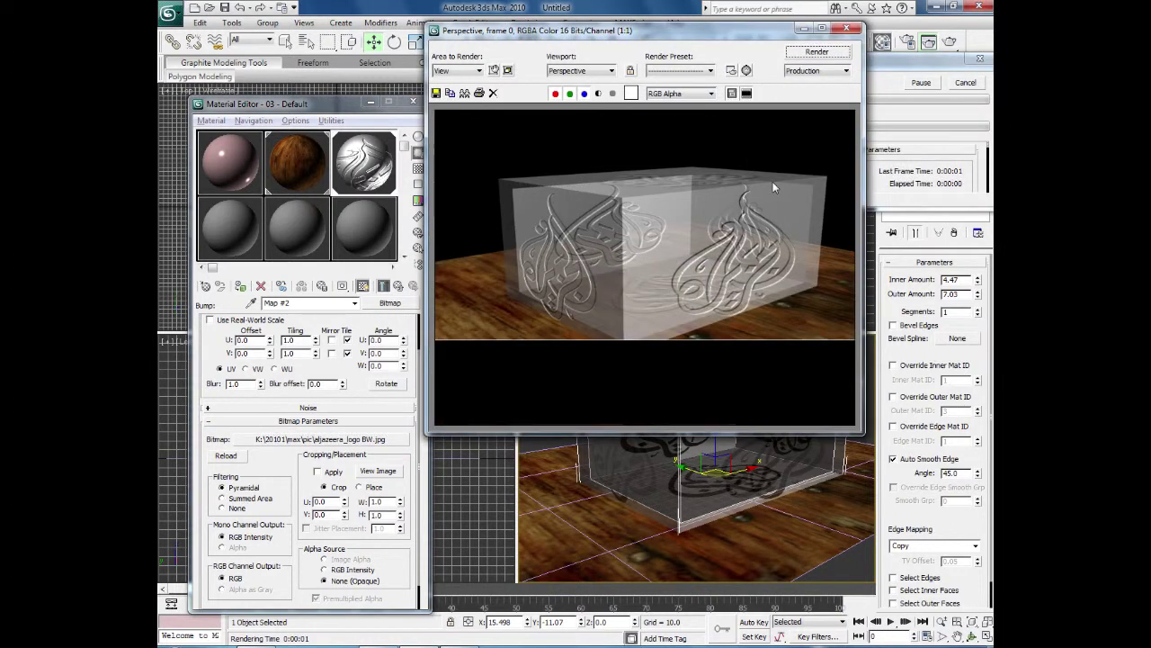
- Set the box material's bump amount to 20 and render the logo relief
left_click(398, 285)
left_click_drag(296, 453, 294, 484)
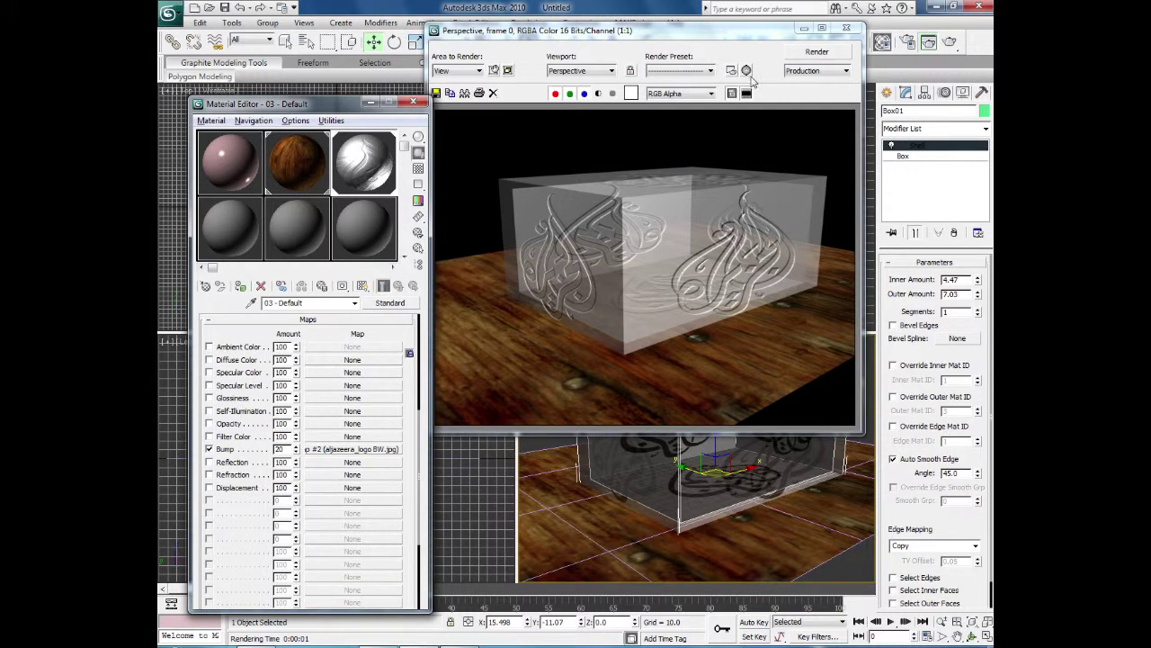
left_click(805, 54)
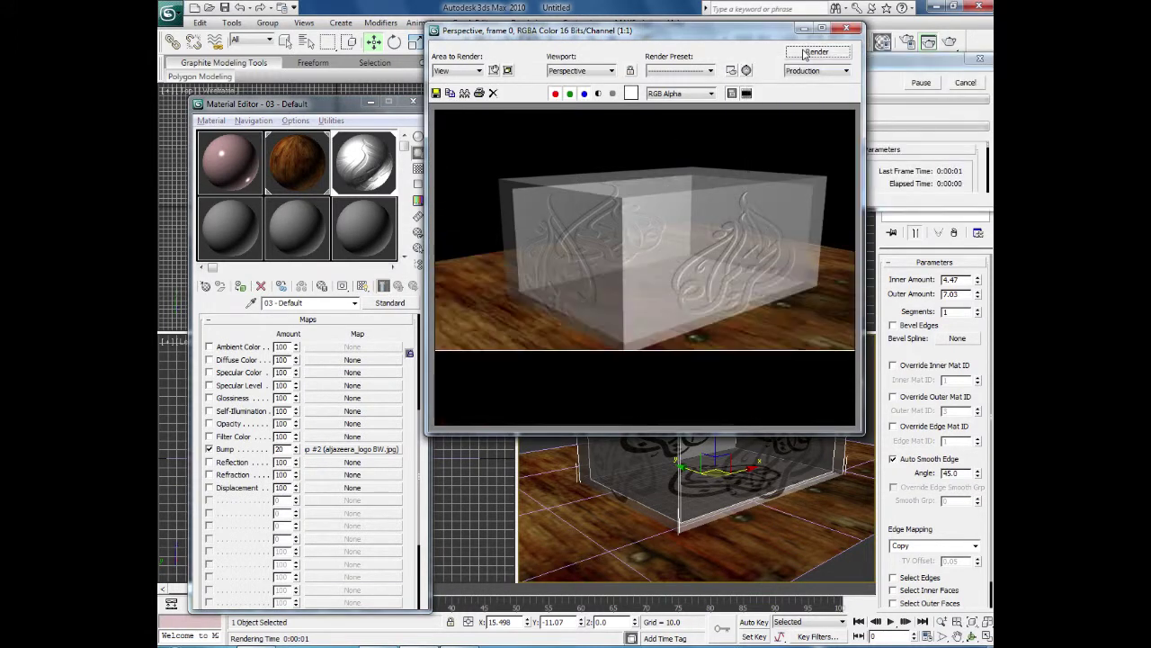
- Render the box from a straight-on angle and from a corner angle to examine the embossed logo
left_click(846, 29)
middle_click_drag(648, 403, 707, 410, "alt")
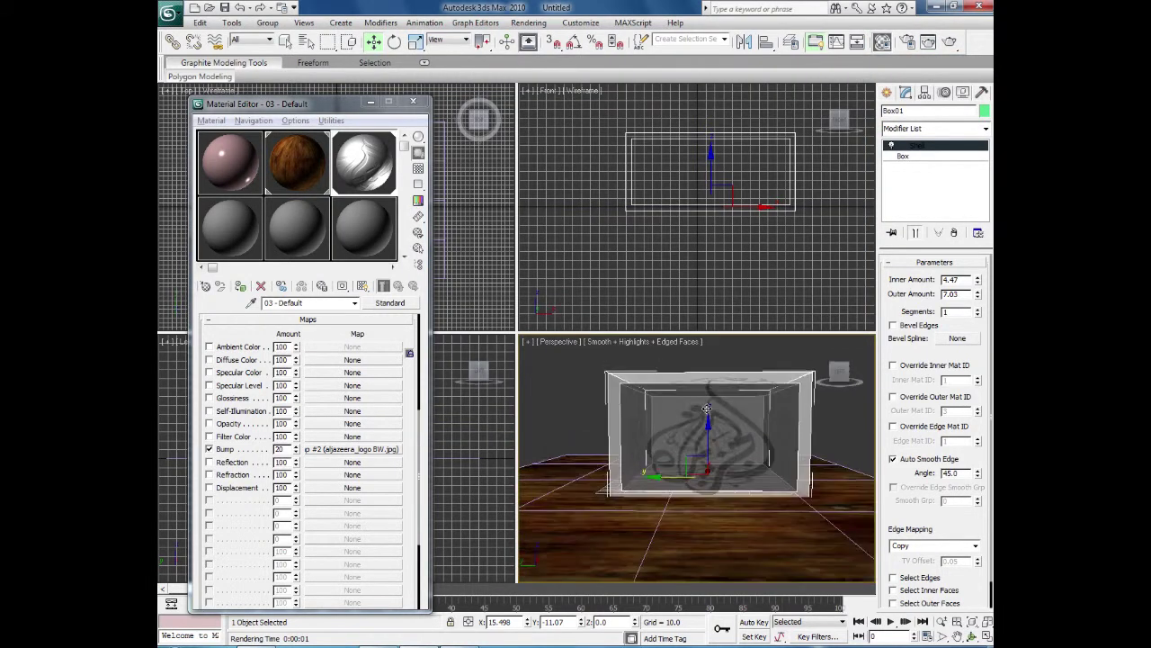
left_click(949, 41)
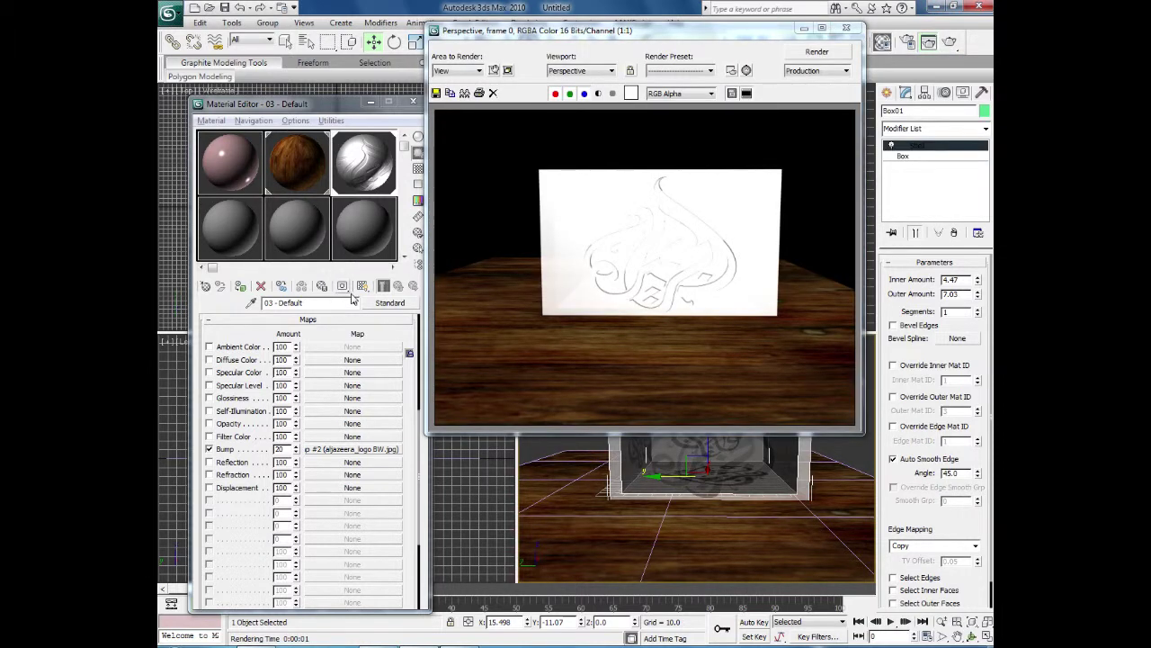
left_click(846, 28)
middle_click_drag(621, 468, 655, 474, "alt")
left_click(950, 42)
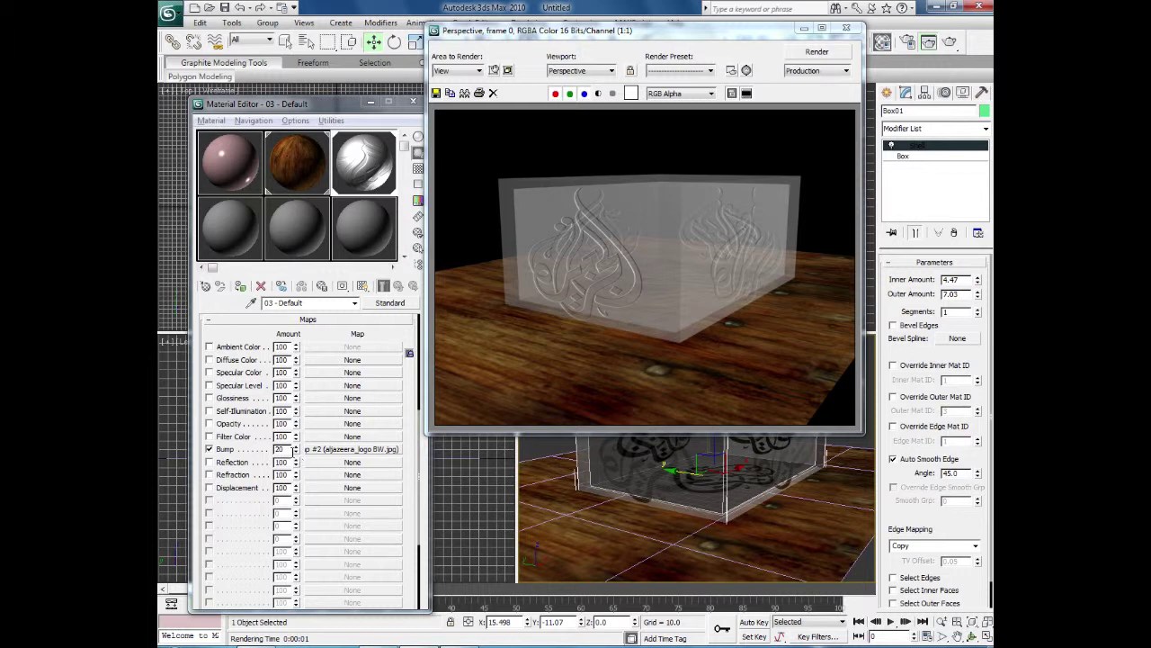
- Set the bump amount to -19, render the inverted logo relief and close the rendered image
left_click_drag(296, 454, 296, 472)
left_click(813, 53)
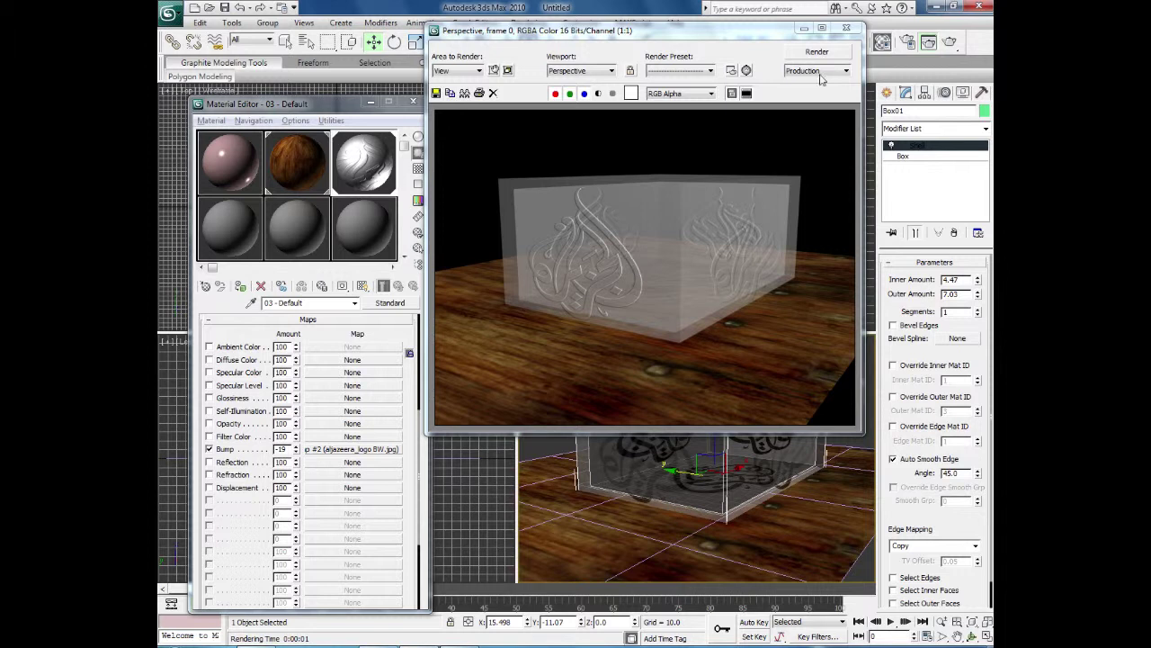
left_click(851, 34)
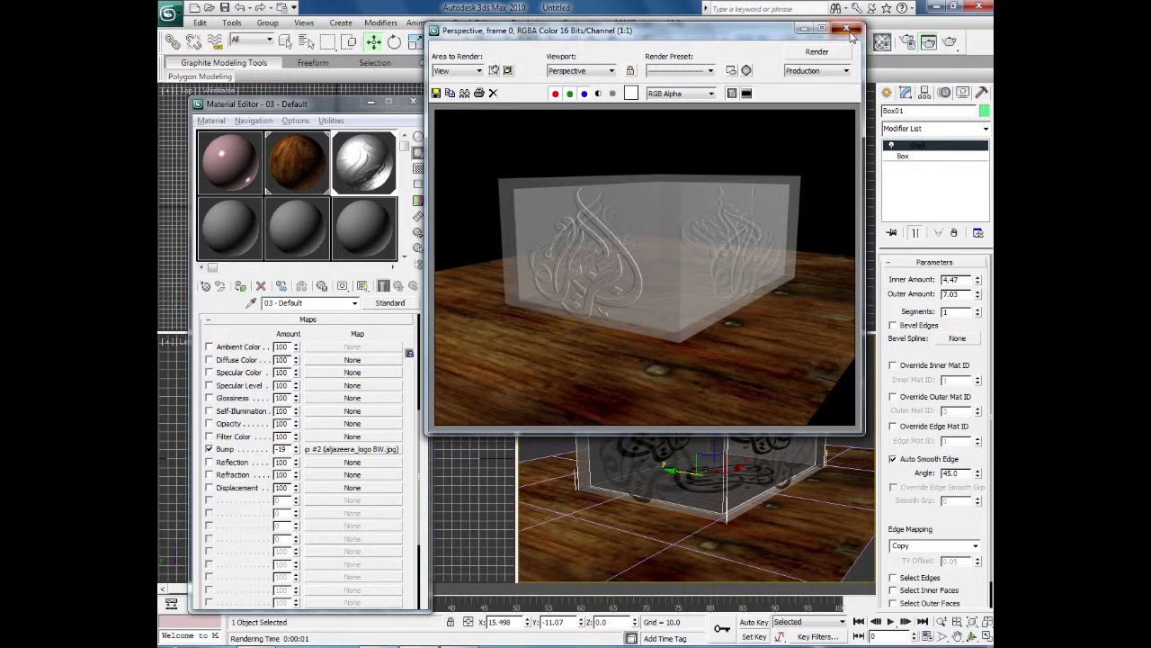
left_click(847, 29)
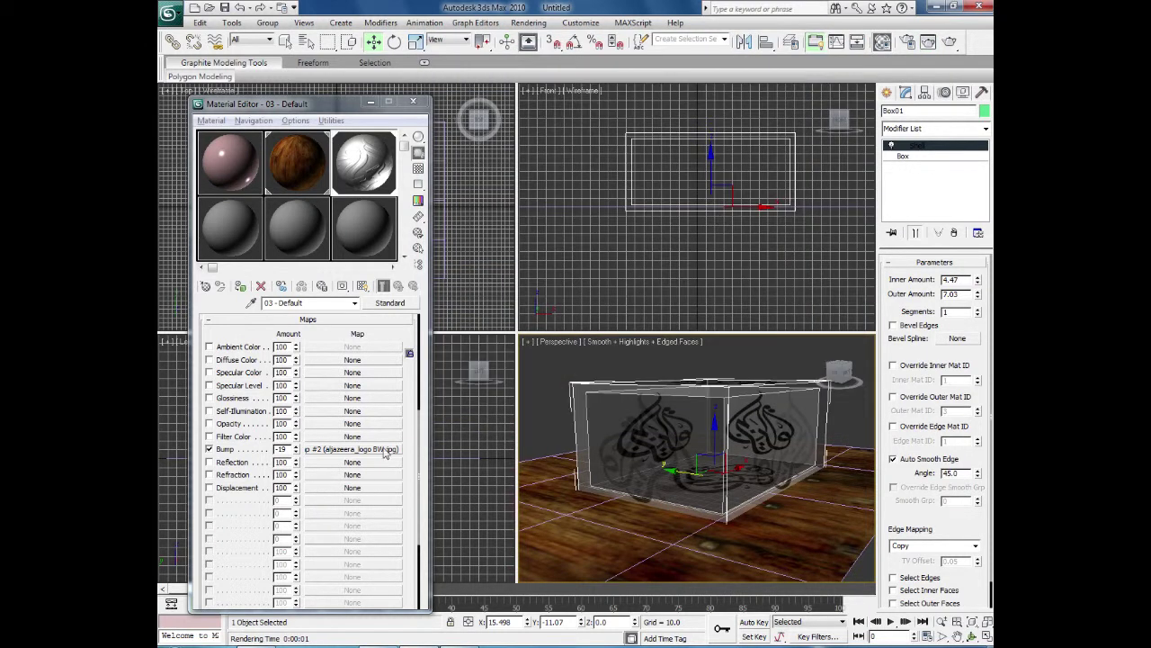
- Delete the box from the scene, leaving only the wooden ground plane in the perspective view
left_click(385, 448)
left_click_drag(355, 437, 366, 484)
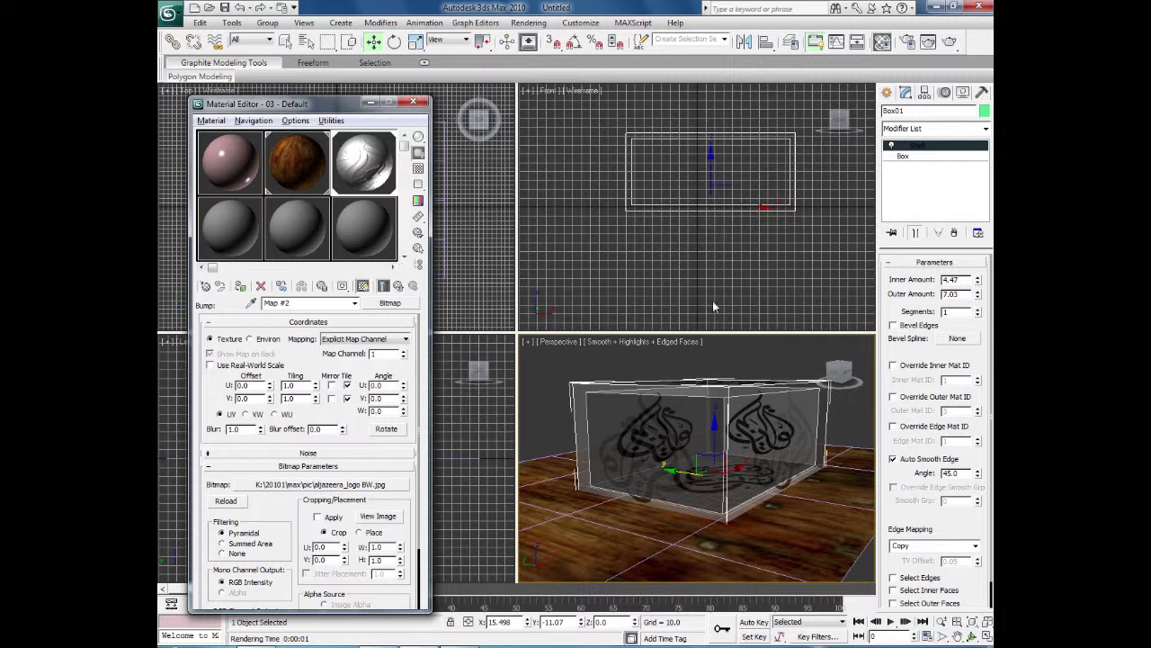
left_click(707, 258)
left_click(721, 175)
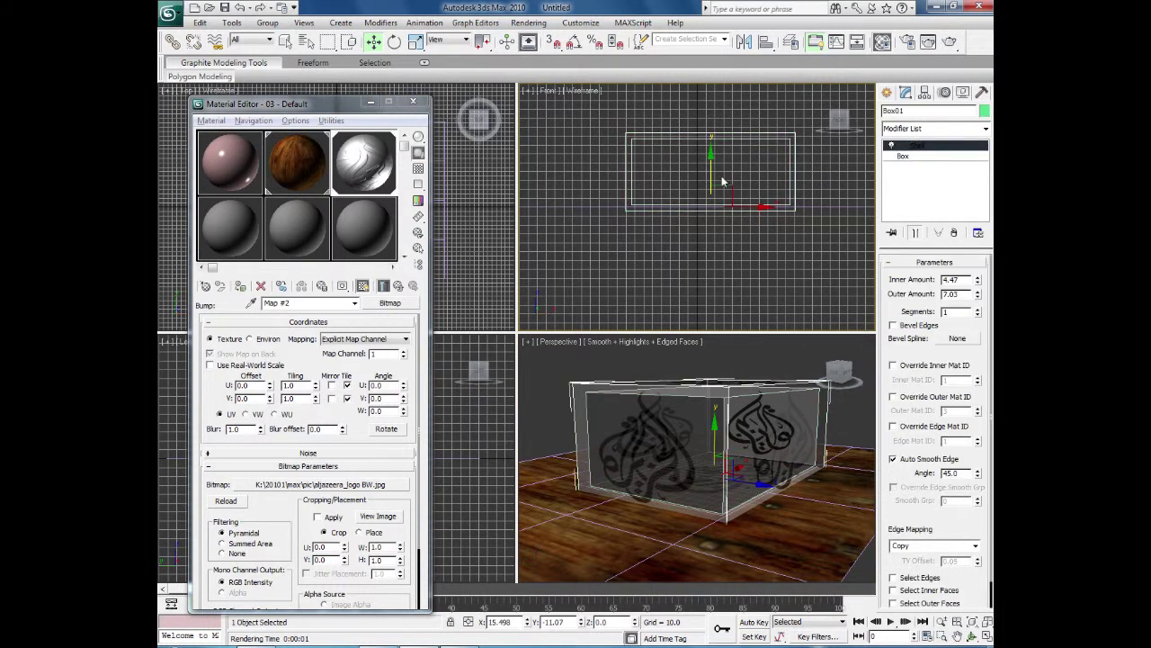
key("Delete")
scroll(709, 443, "down", 5)
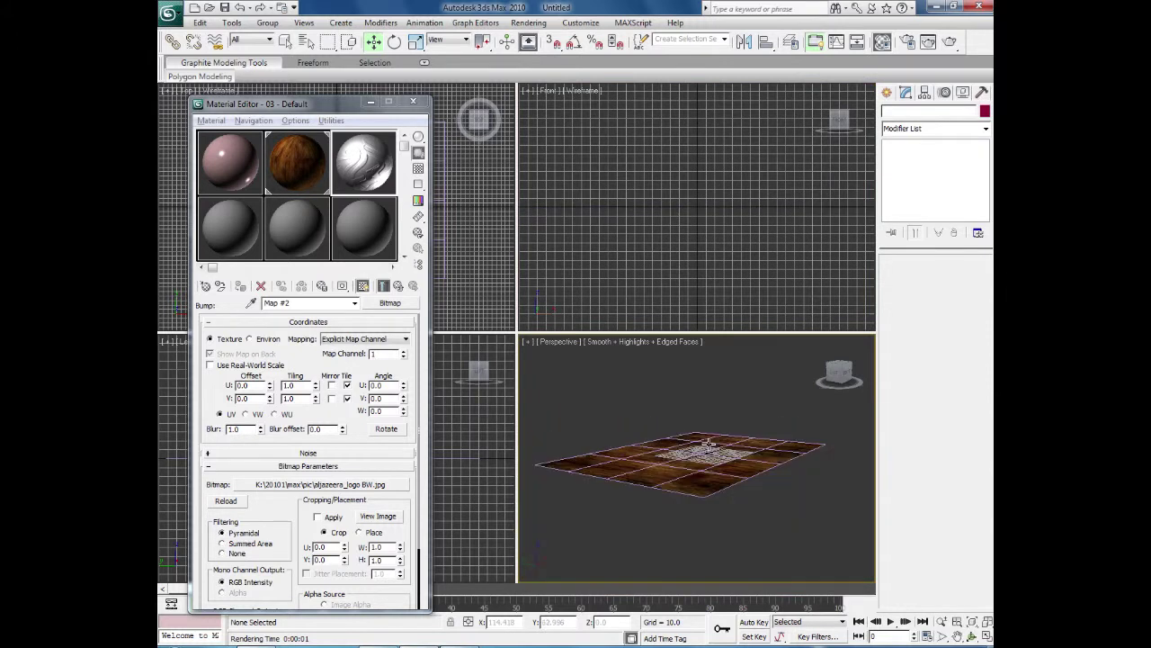
middle_click_drag(708, 502, 703, 529, "alt")
scroll(702, 530, "up", 2)
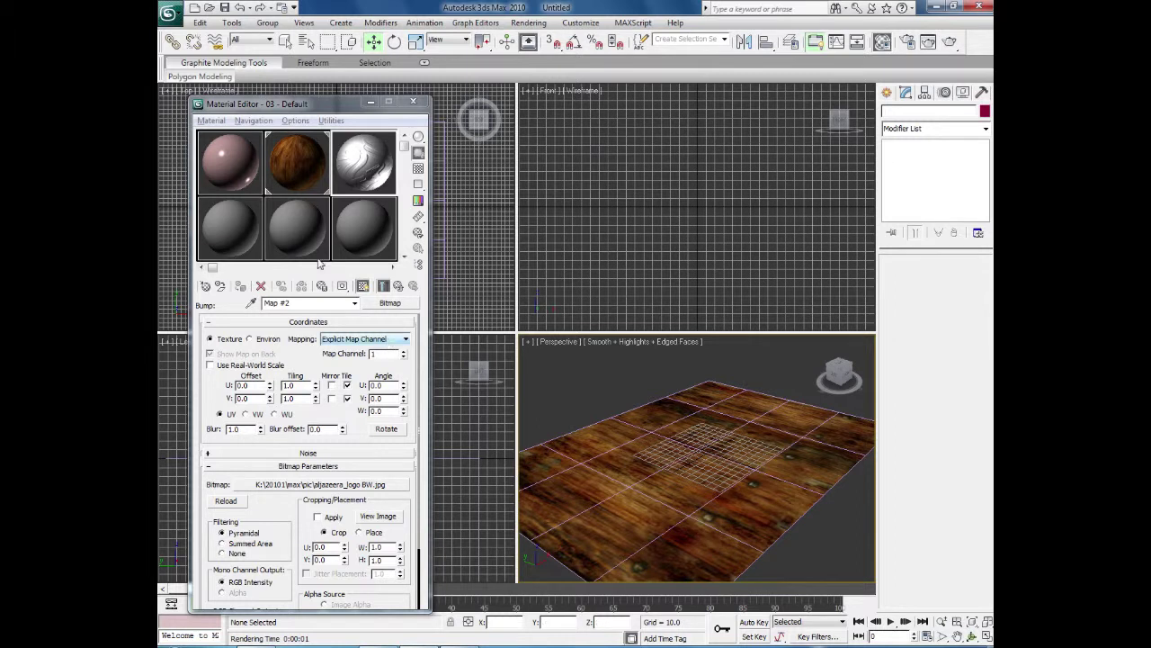
- Assign the unused material 07 - Default to the ground plane
left_click(229, 227)
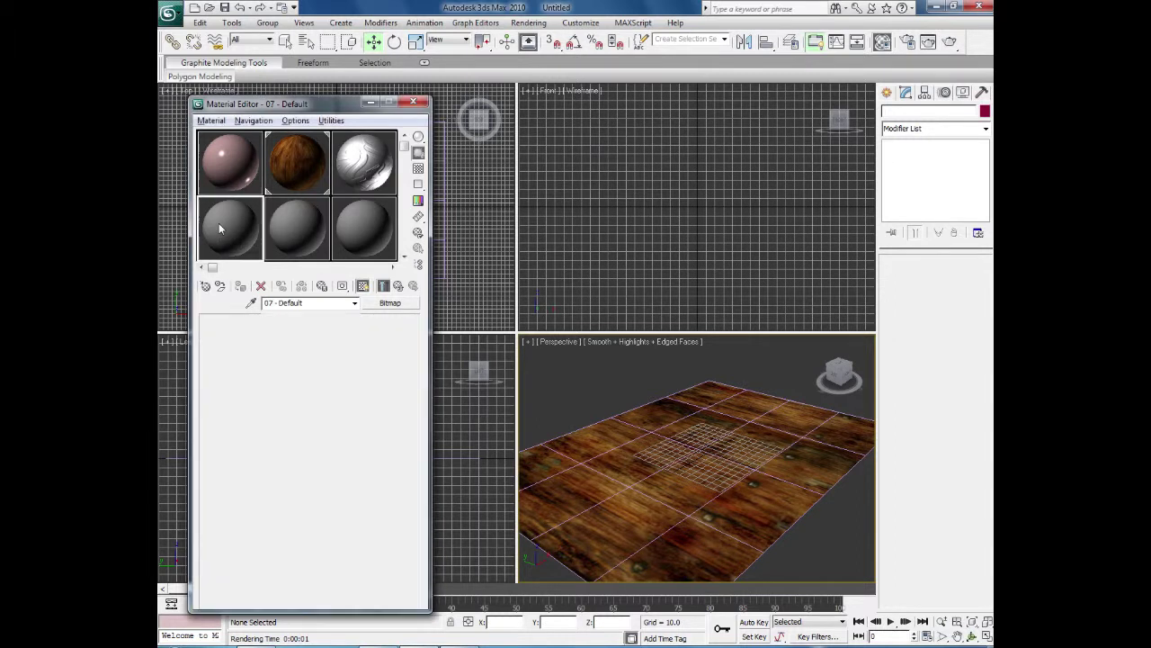
left_click(659, 479)
left_click(241, 286)
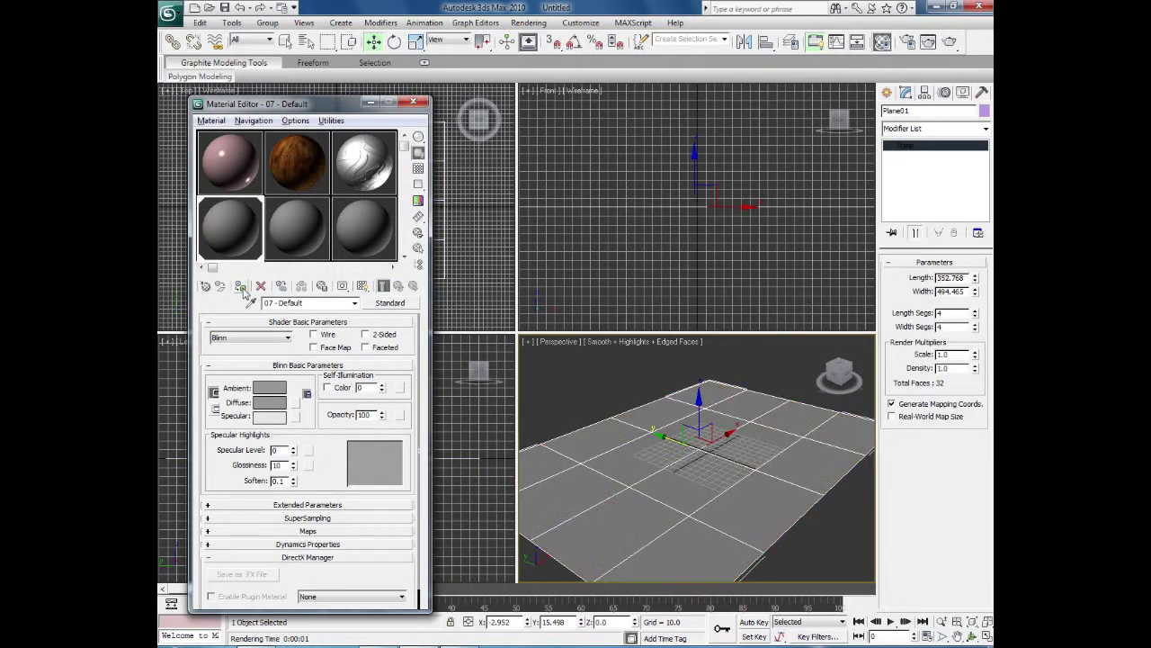
- Add a Tiles map to the plane material's diffuse colour and display it in the viewport
left_click(297, 403)
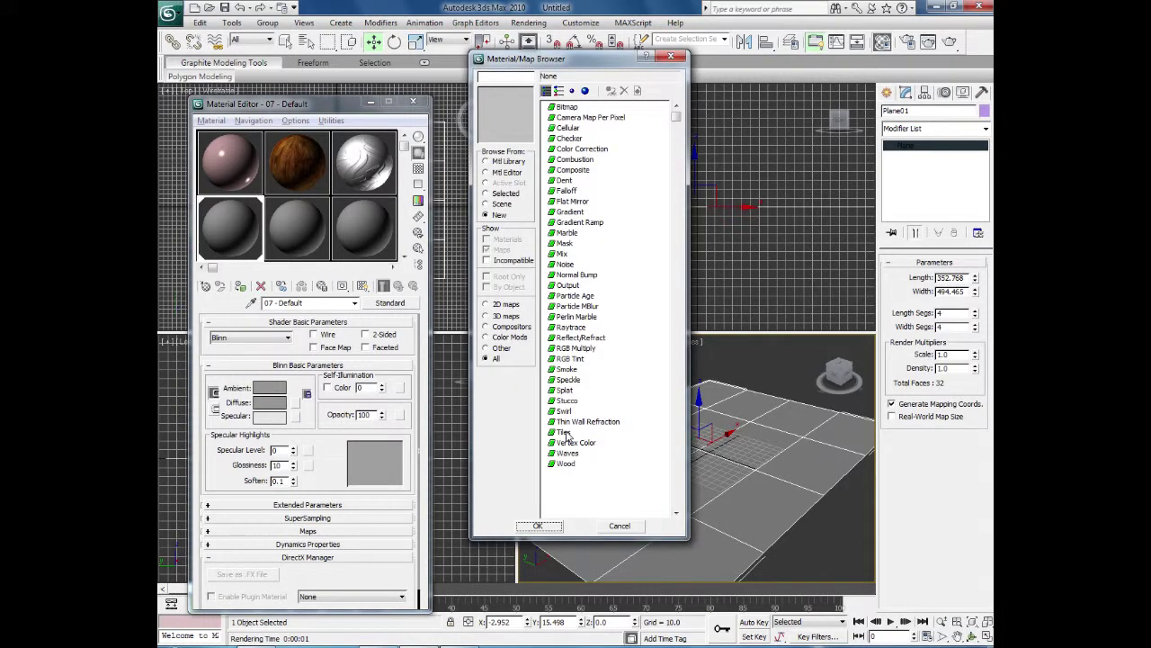
left_click(564, 432)
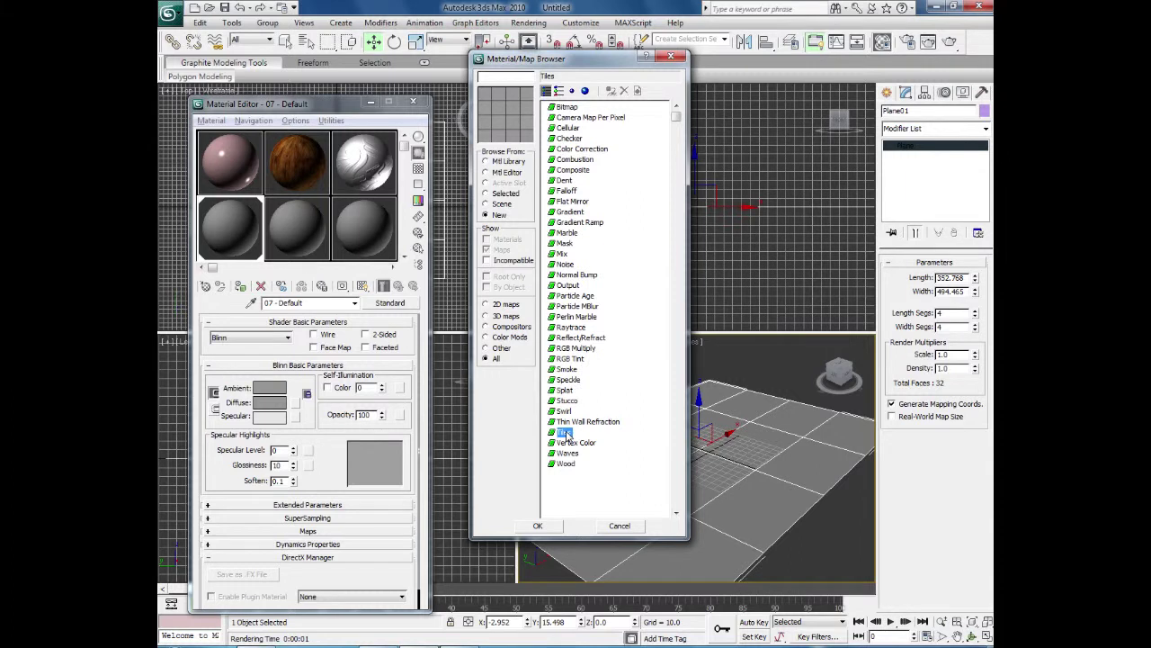
double_click(564, 433)
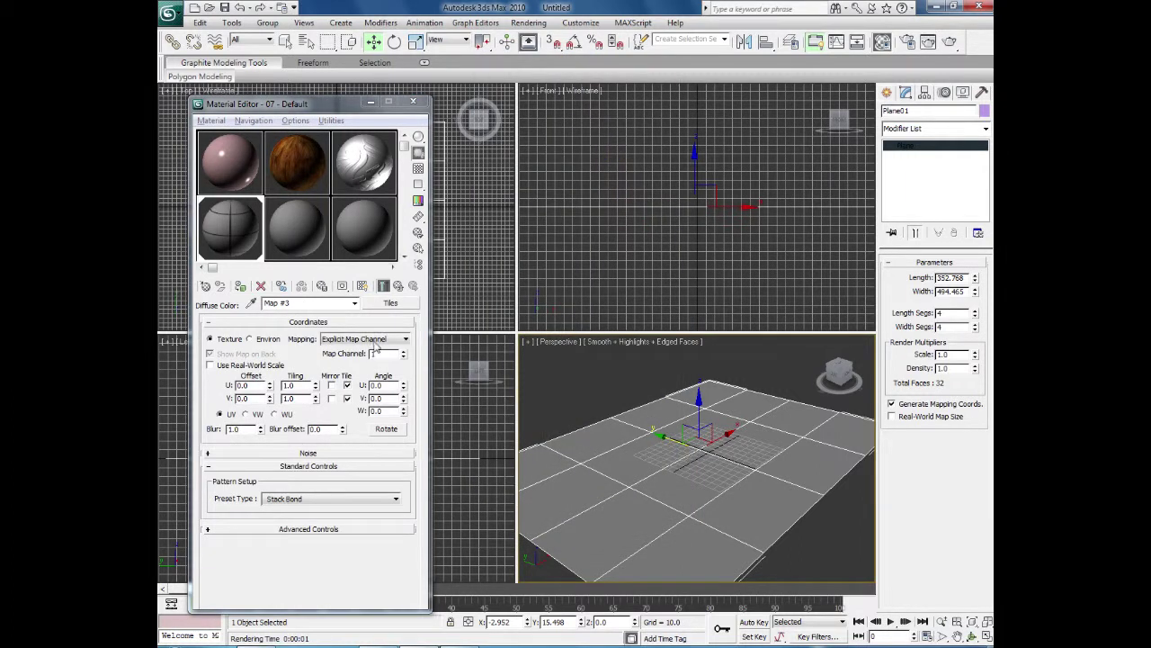
left_click(361, 286)
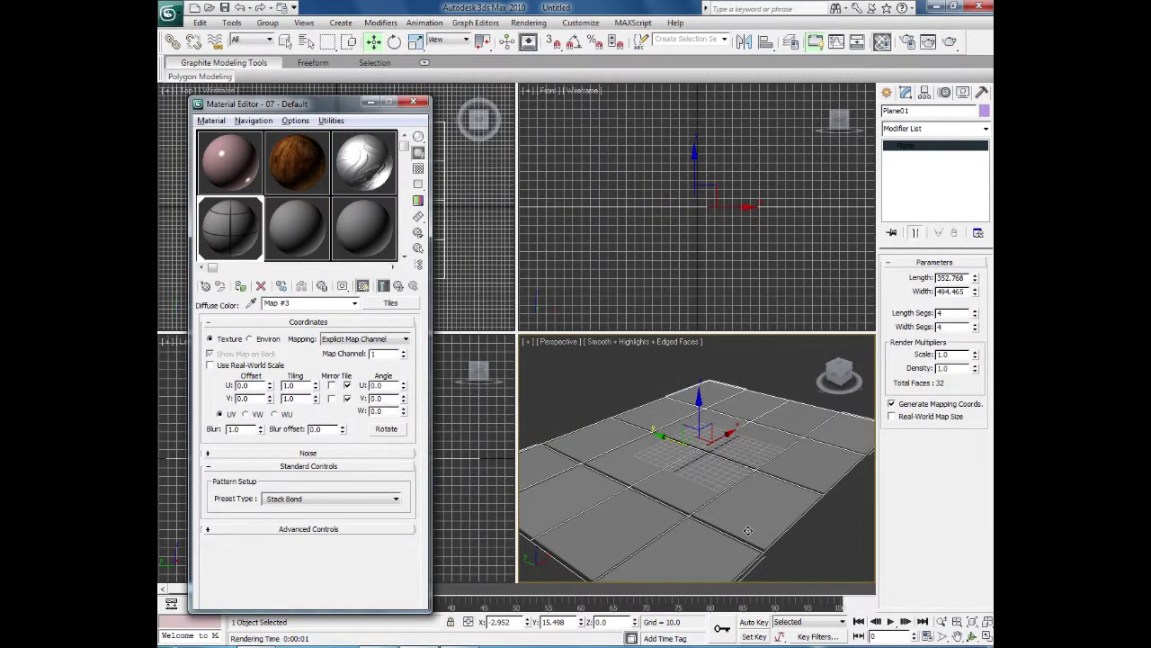
- Render the tiled plane in the perspective view, close the image, and set the plane's length and width segments to 1
left_click(398, 286)
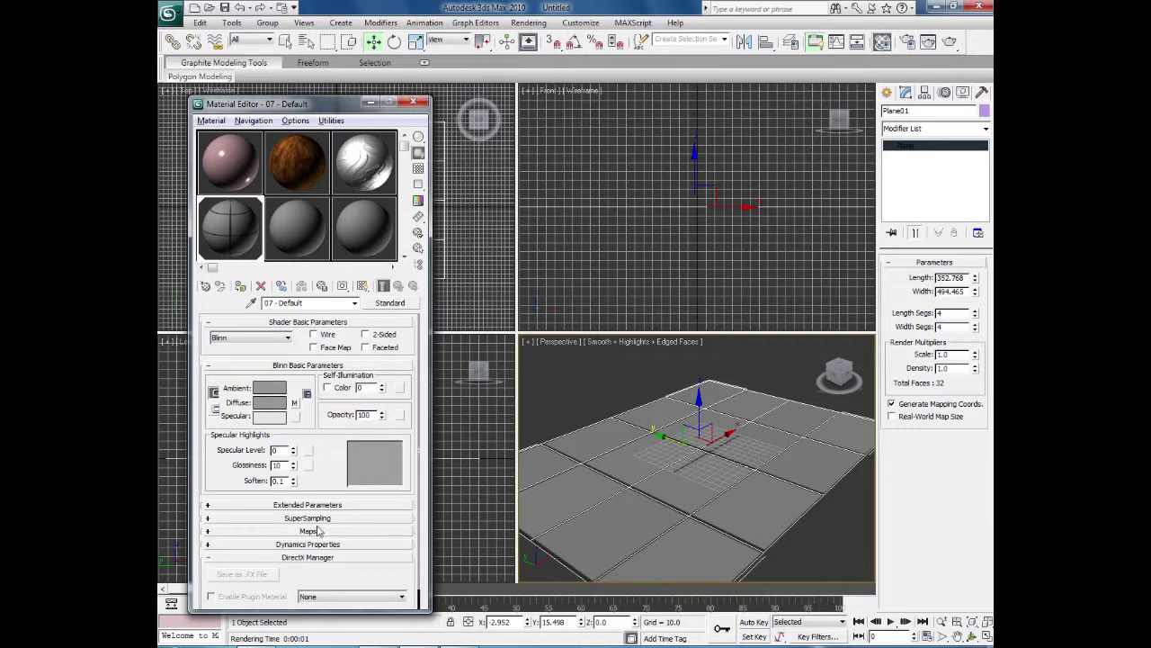
left_click(208, 532)
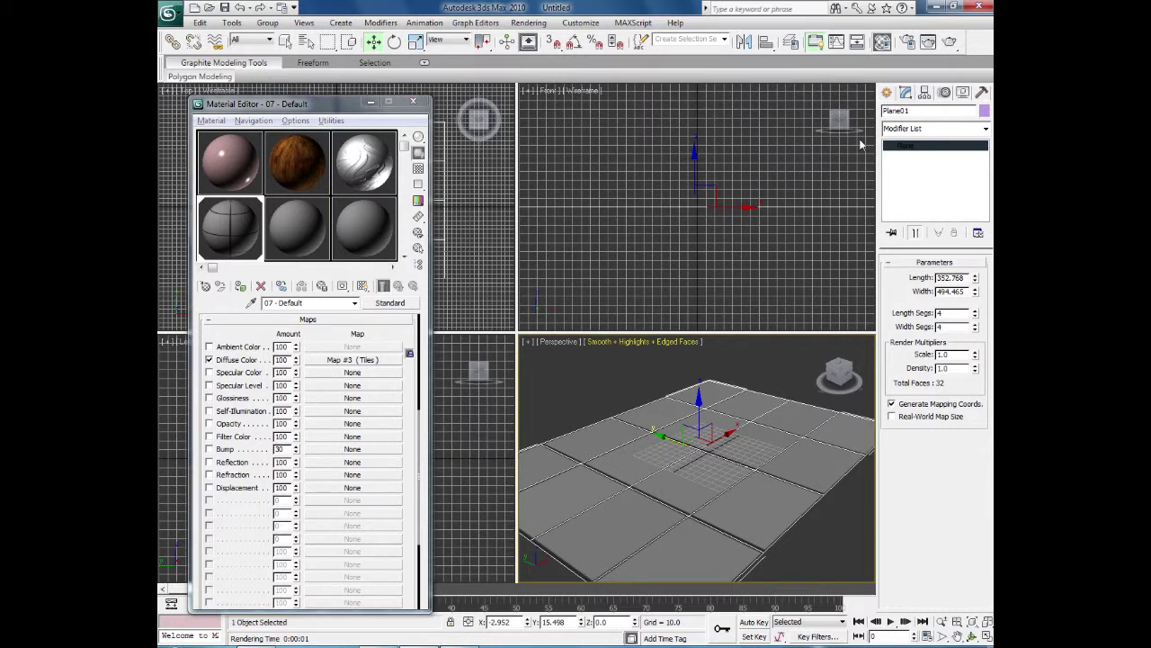
left_click(948, 43)
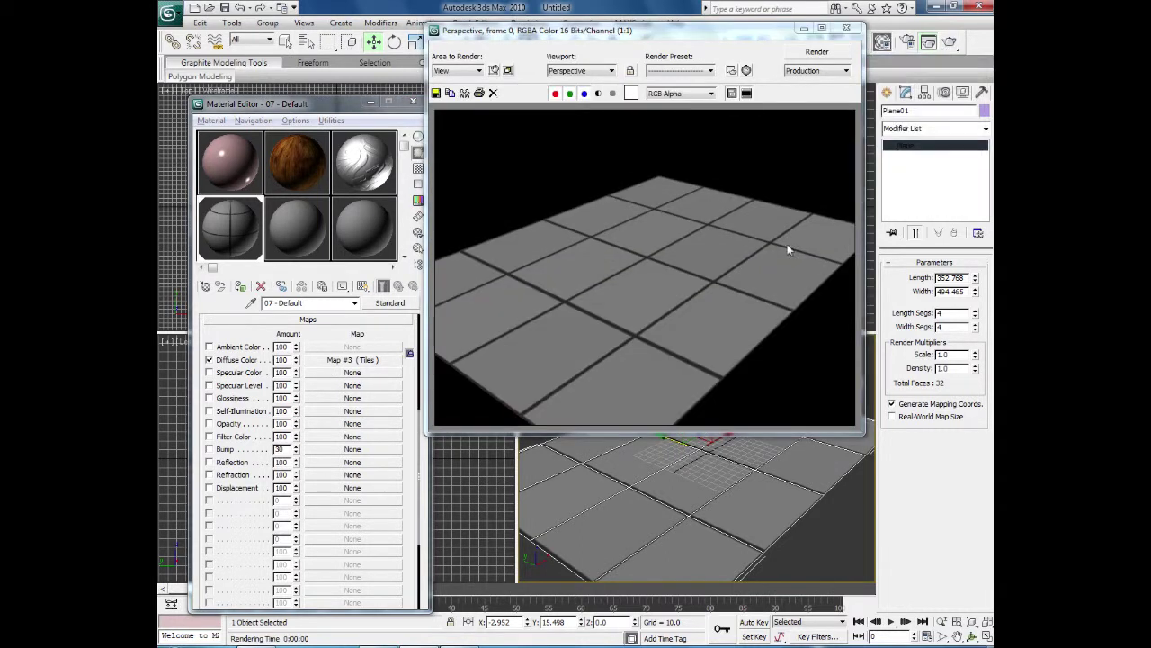
left_click(846, 28)
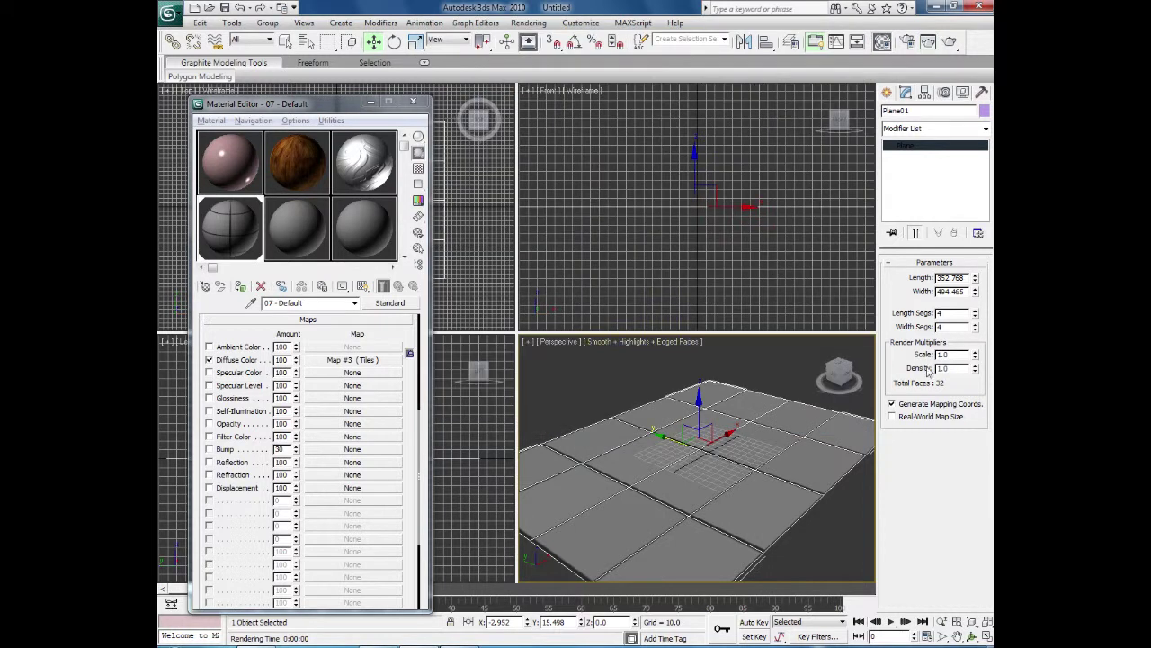
right_click(975, 312)
right_click(975, 326)
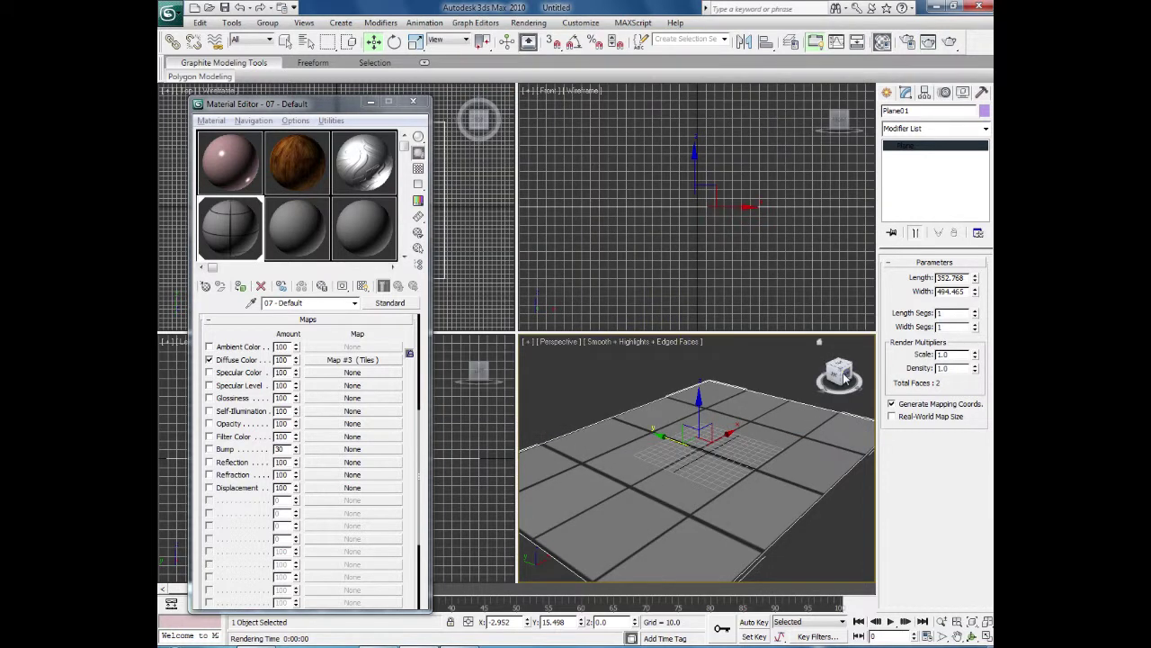
- Set the tile texture colour of the diffuse Tiles map to green with hue 92, saturation 255 and value 137
left_click(329, 360)
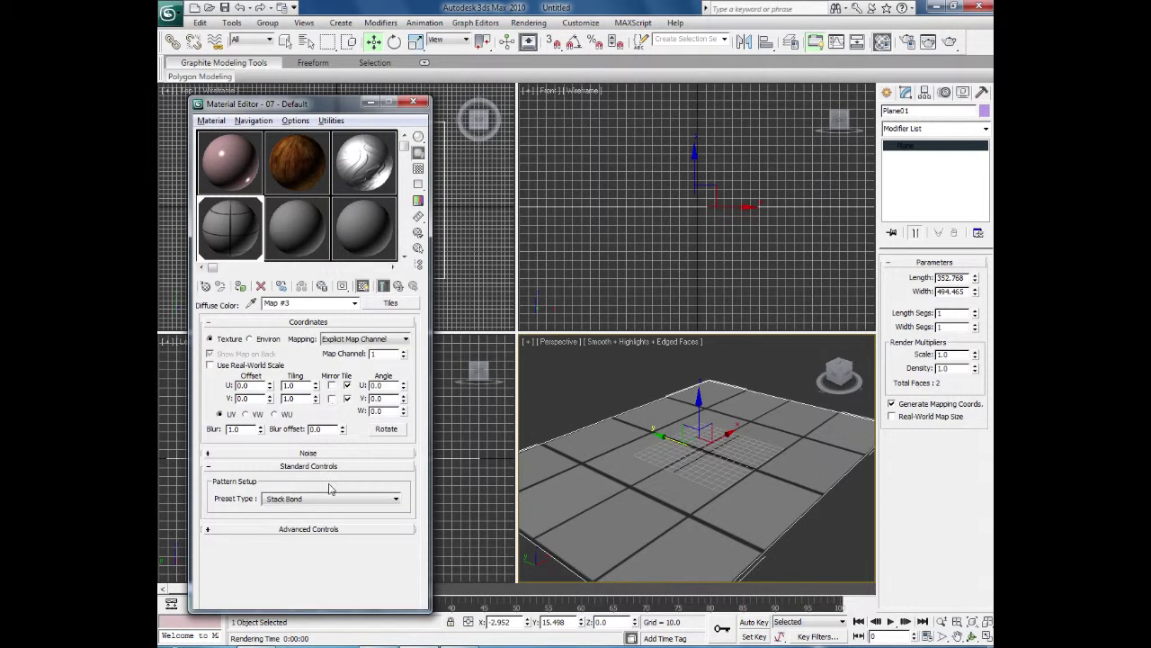
left_click(208, 531)
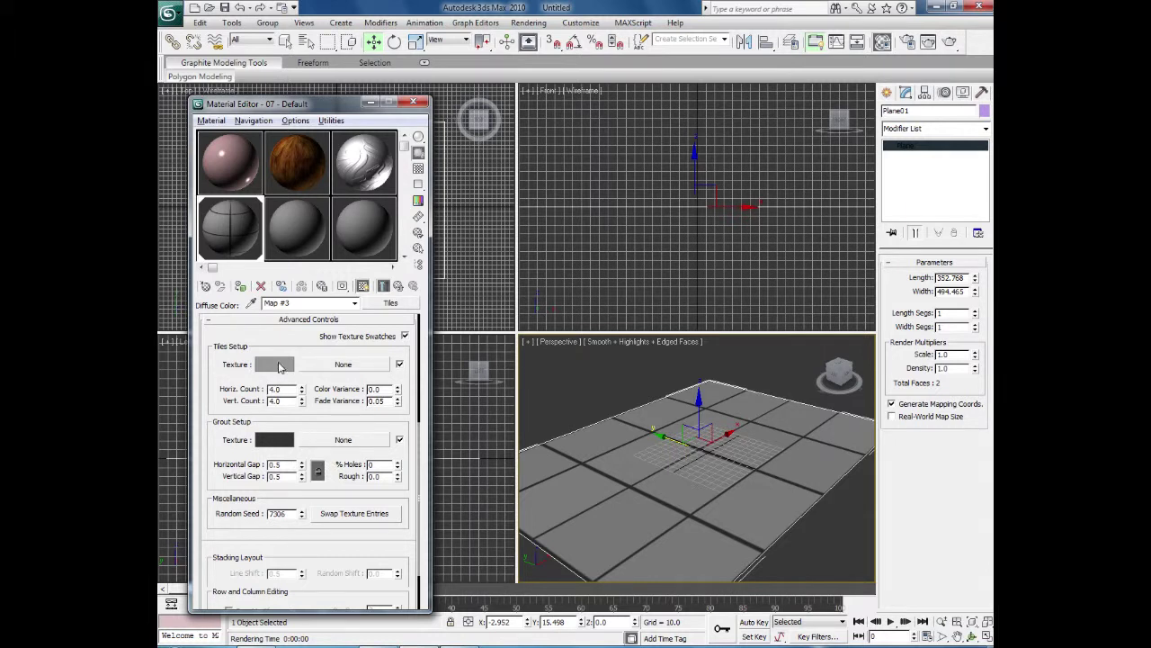
left_click(274, 365)
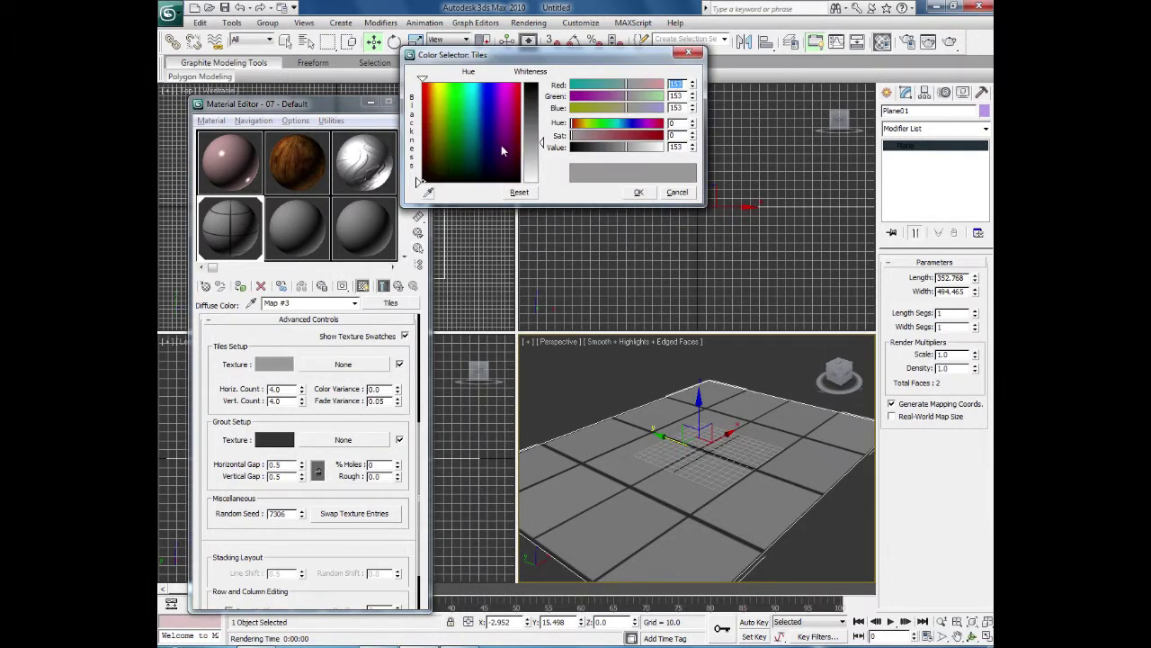
left_click(458, 90)
mouse_move(570, 135)
left_mouse_down()
mouse_move(662, 135)
mouse_move(621, 148)
left_mouse_up()
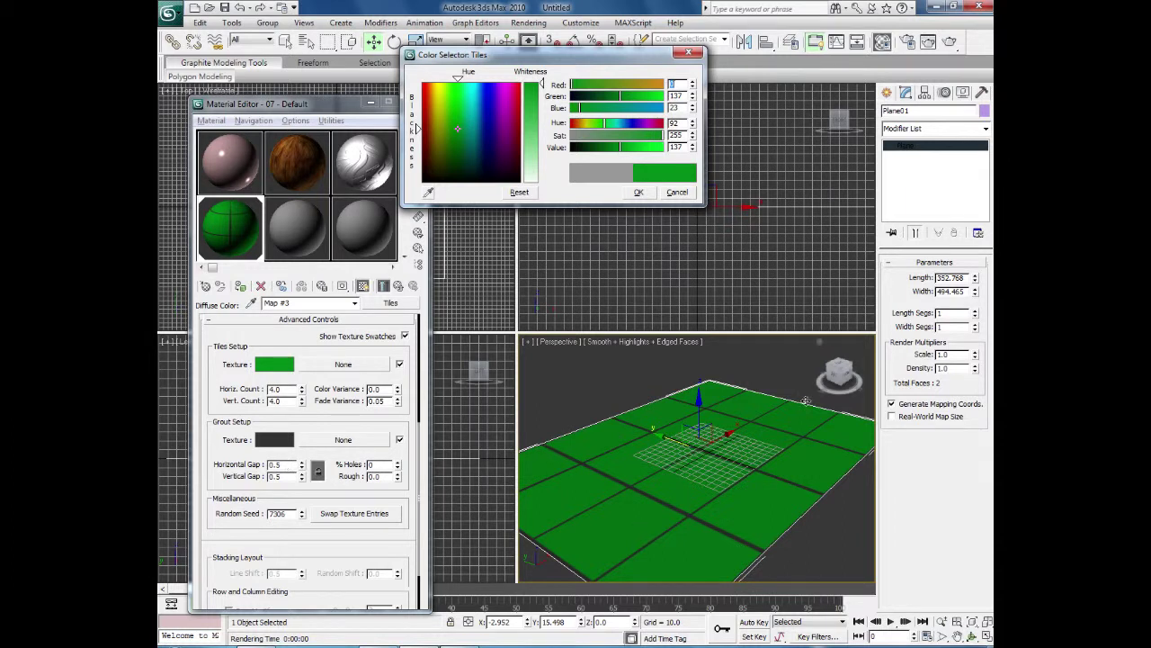
- Set the grout texture colour of the Tiles map to pure white, value 255
left_click(276, 445)
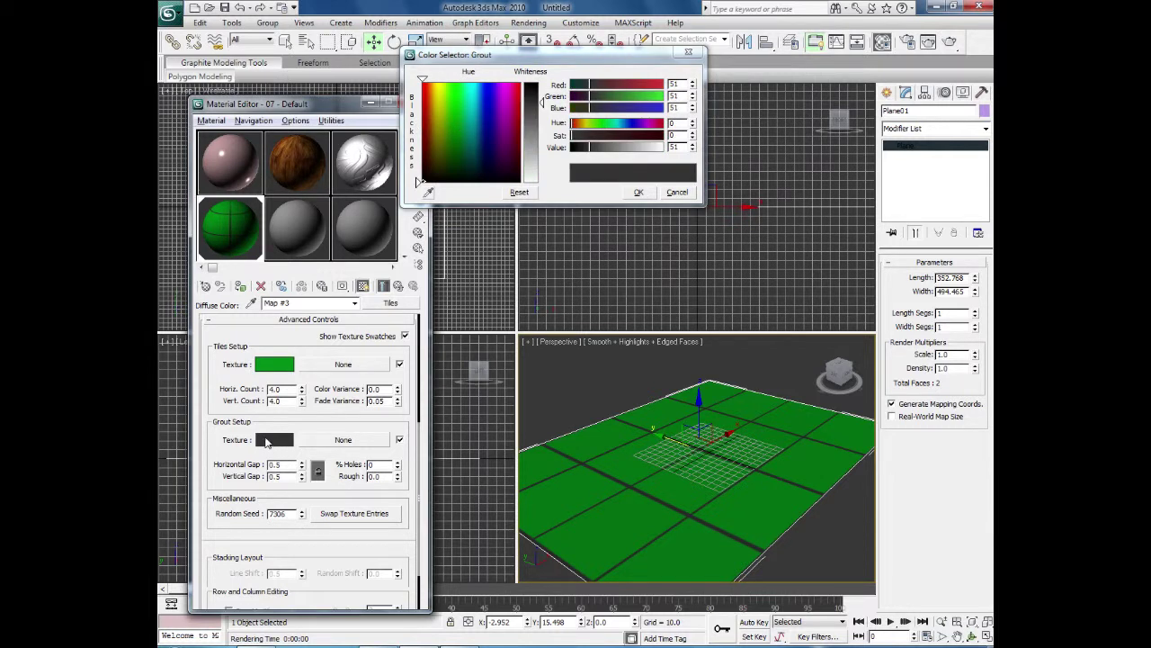
left_click_drag(540, 126, 530, 187)
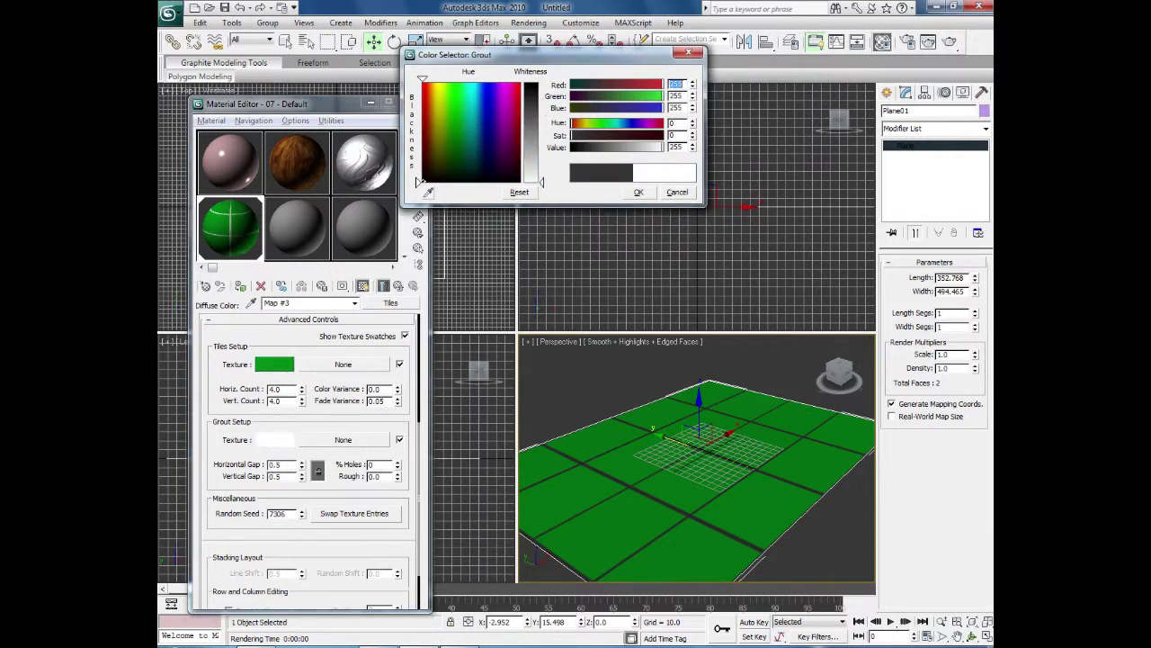
left_click(638, 193)
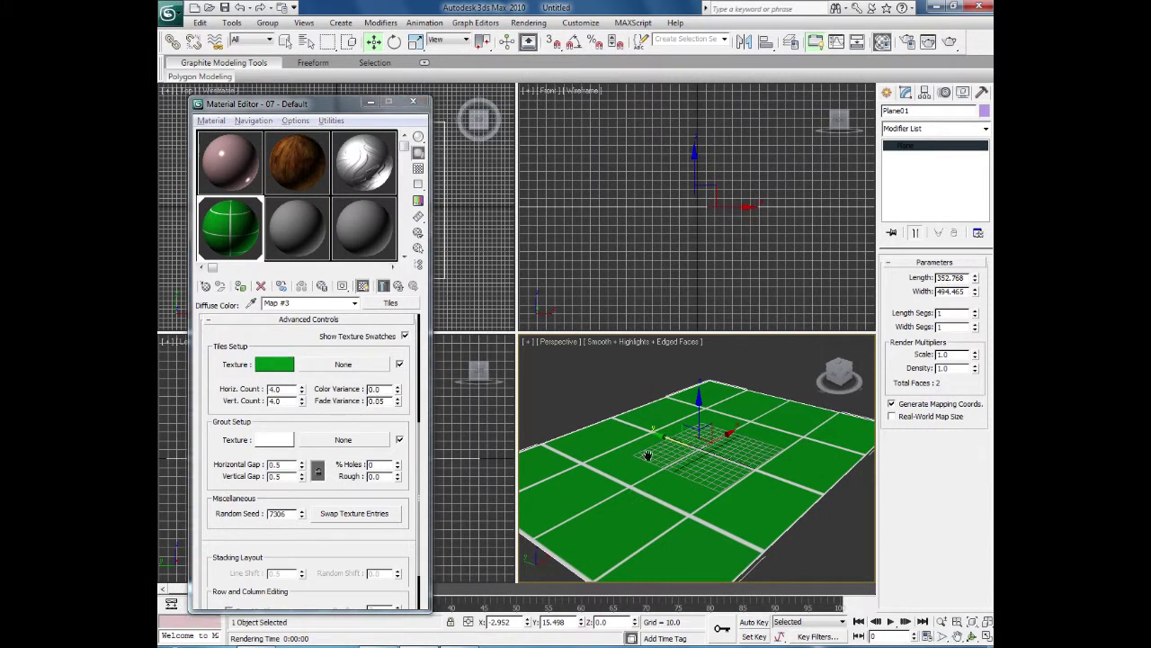
- Set the horizontal and vertical grout gaps to 0.2 and deselect the plane
scroll(648, 452, "up", 6)
middle_click_drag(654, 438, 621, 496)
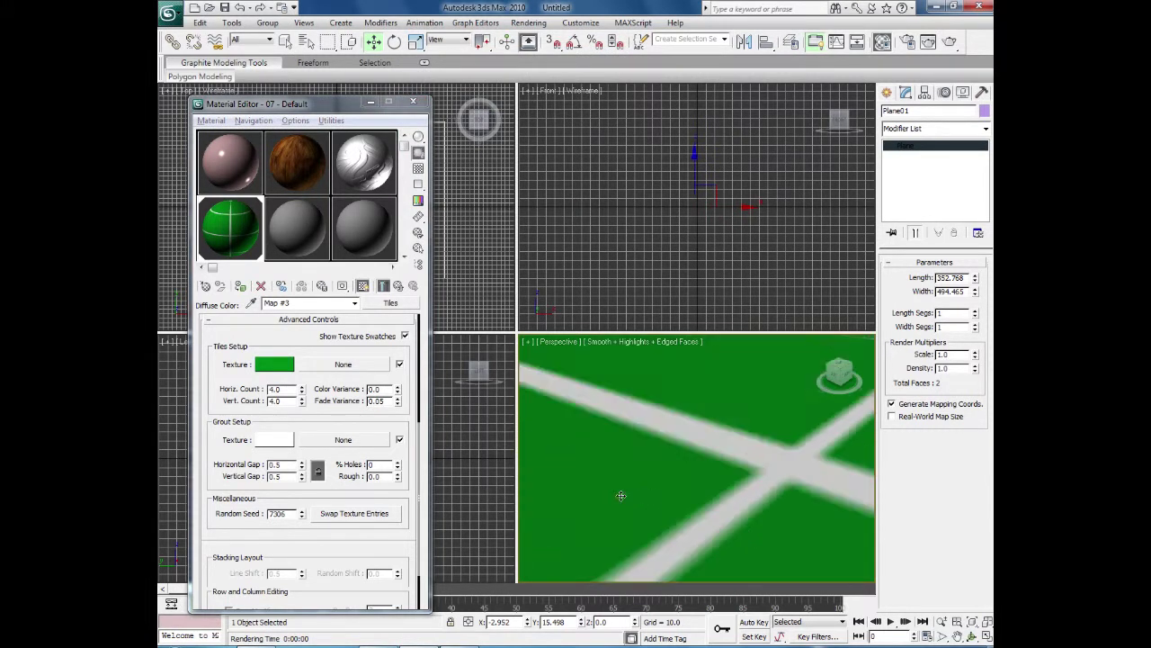
right_click(301, 466)
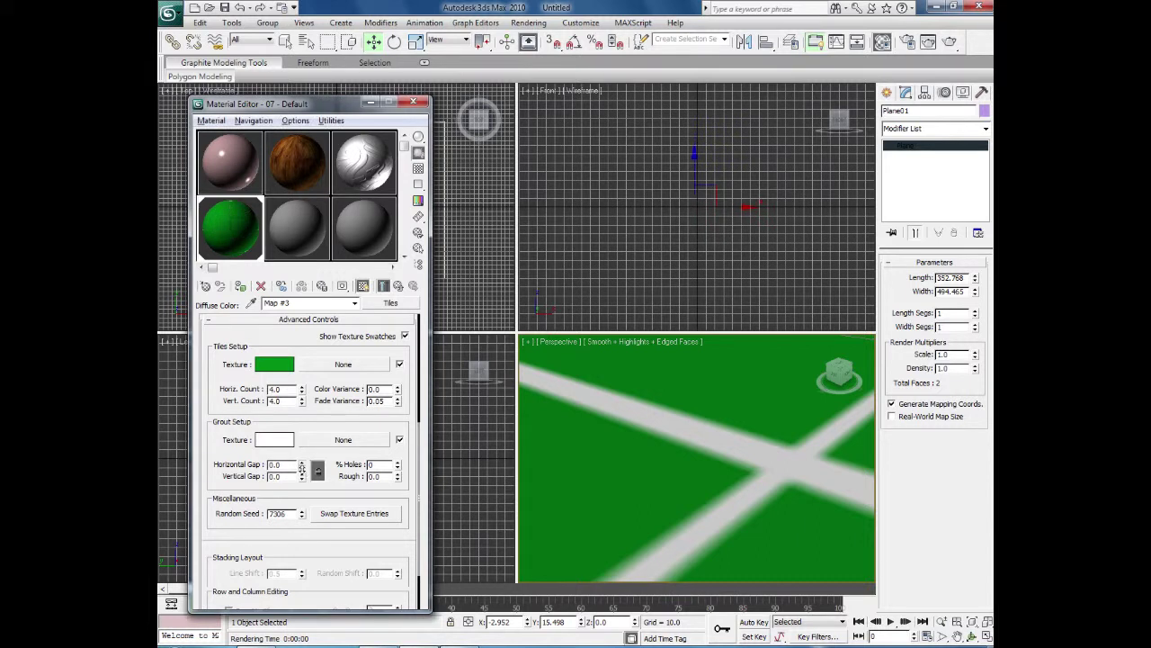
scroll(585, 505, "down", 8)
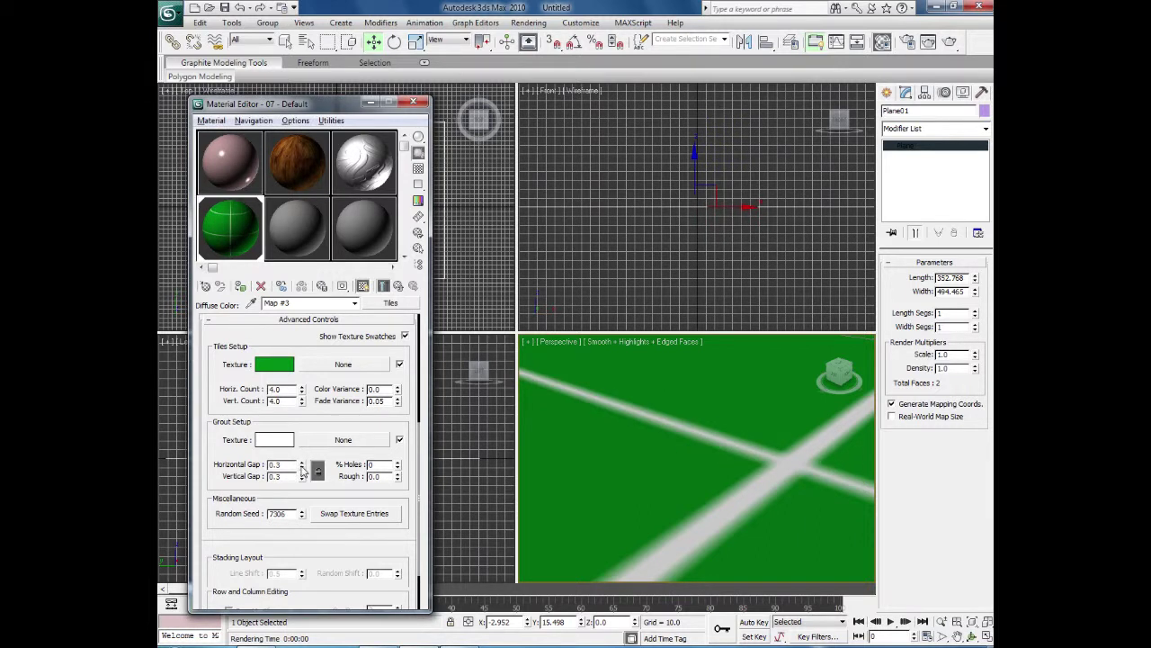
left_click(302, 478)
left_click(598, 557)
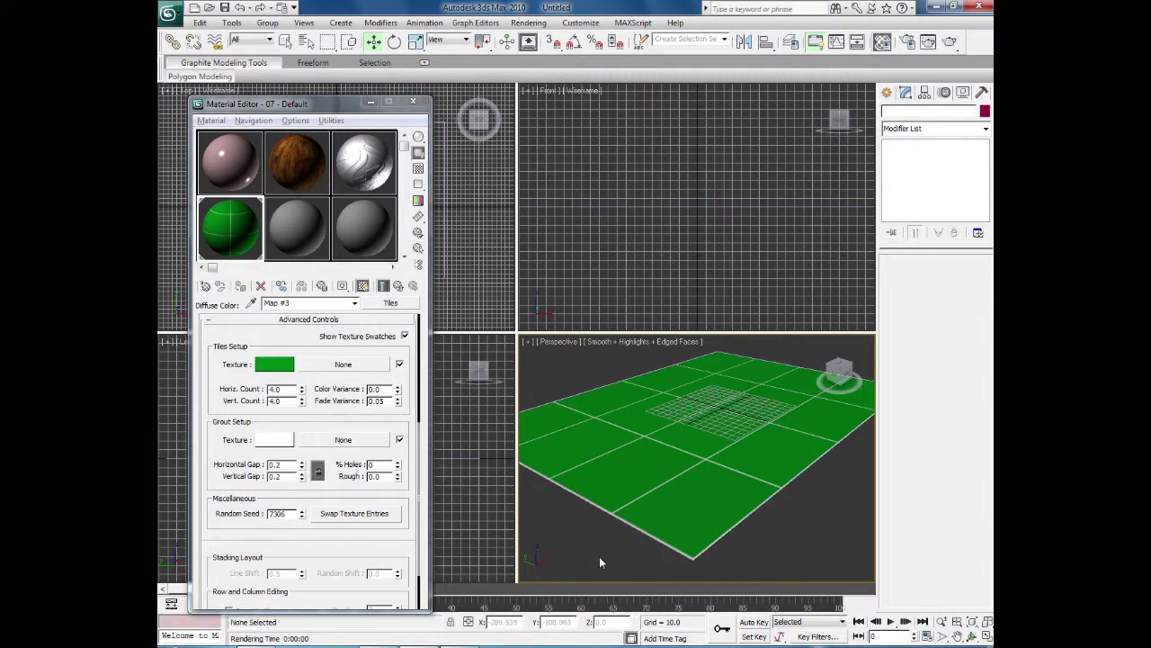
- Set the horizontal and vertical tile counts of the Tiles map to 11
scroll(599, 556, "up", 5)
scroll(599, 556, "down", 5)
mouse_move(302, 392)
left_mouse_down()
mouse_move(303, 402)
mouse_move(303, 392)
left_mouse_up()
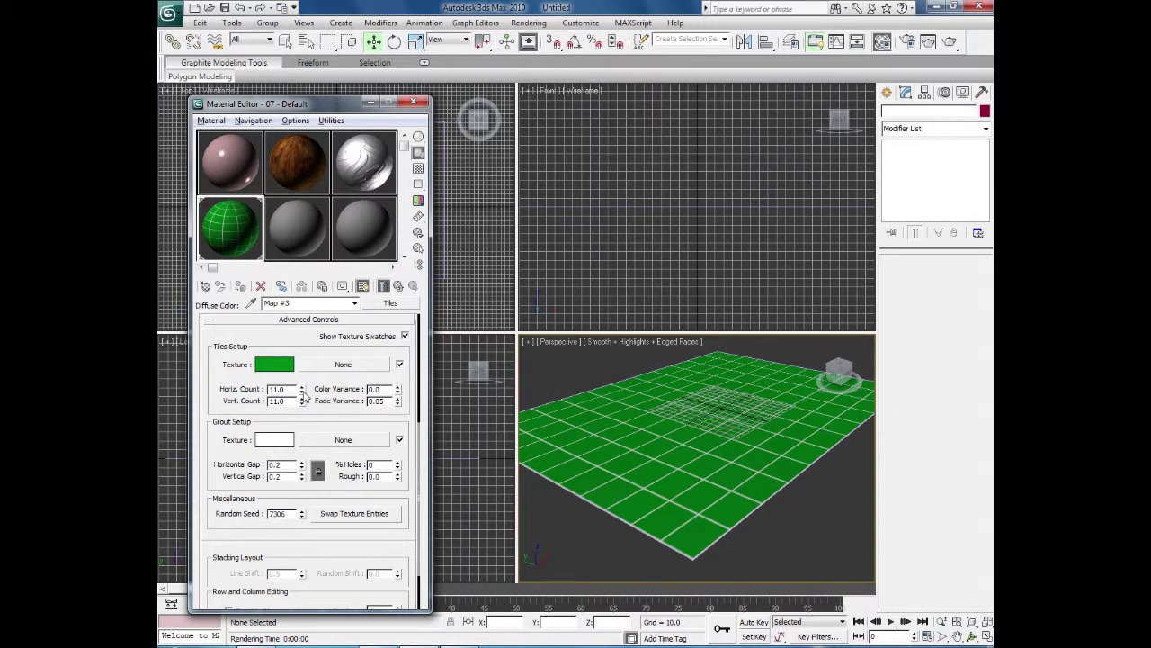
- Render a close-up perspective view of the green tiled floor
mouse_move(594, 571)
middle_mouse_down("alt")
mouse_move(657, 585)
mouse_move(642, 567)
mouse_move(609, 577)
middle_mouse_up("alt")
scroll(609, 571, "up", 3)
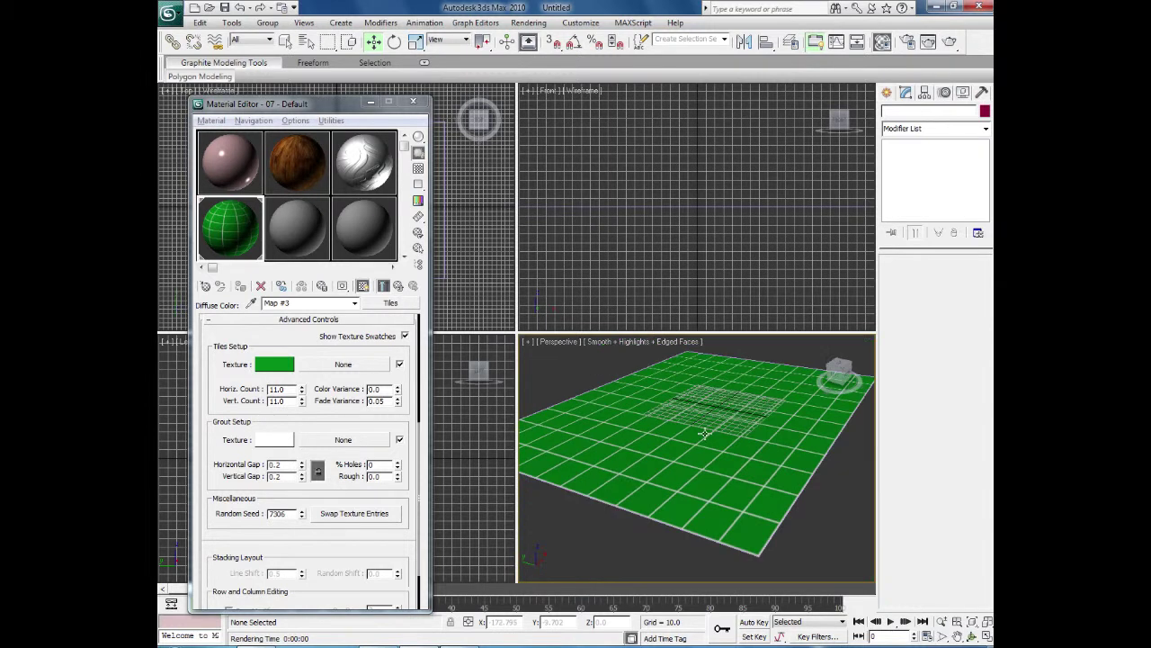
scroll(701, 537, "up", 3)
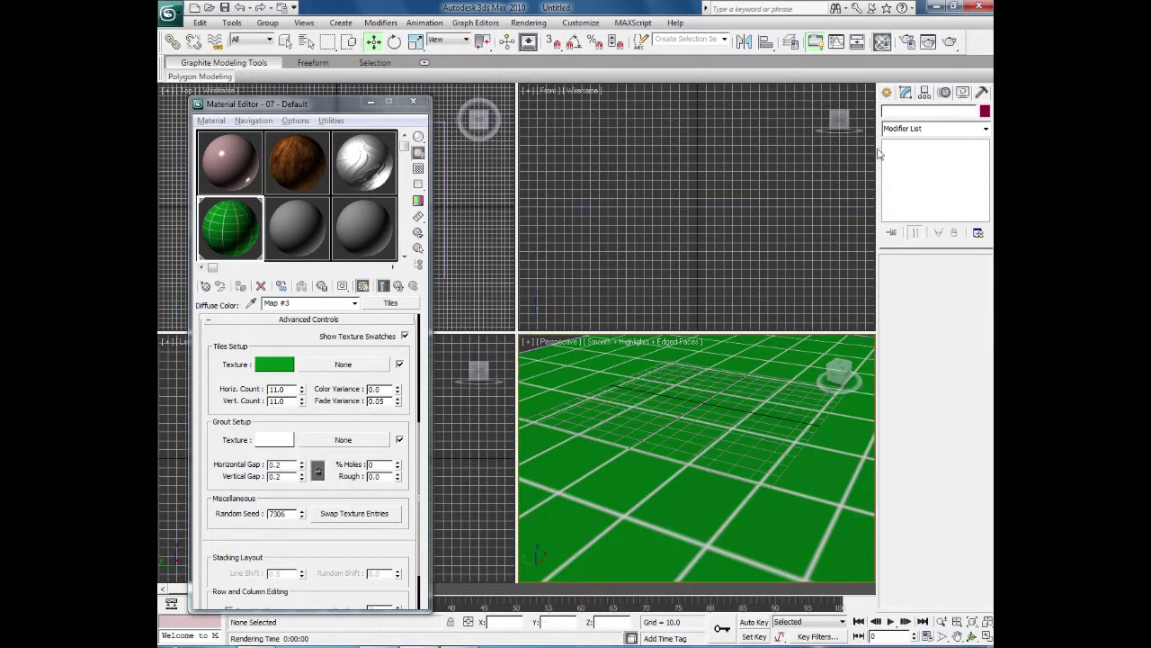
key("shift+q")
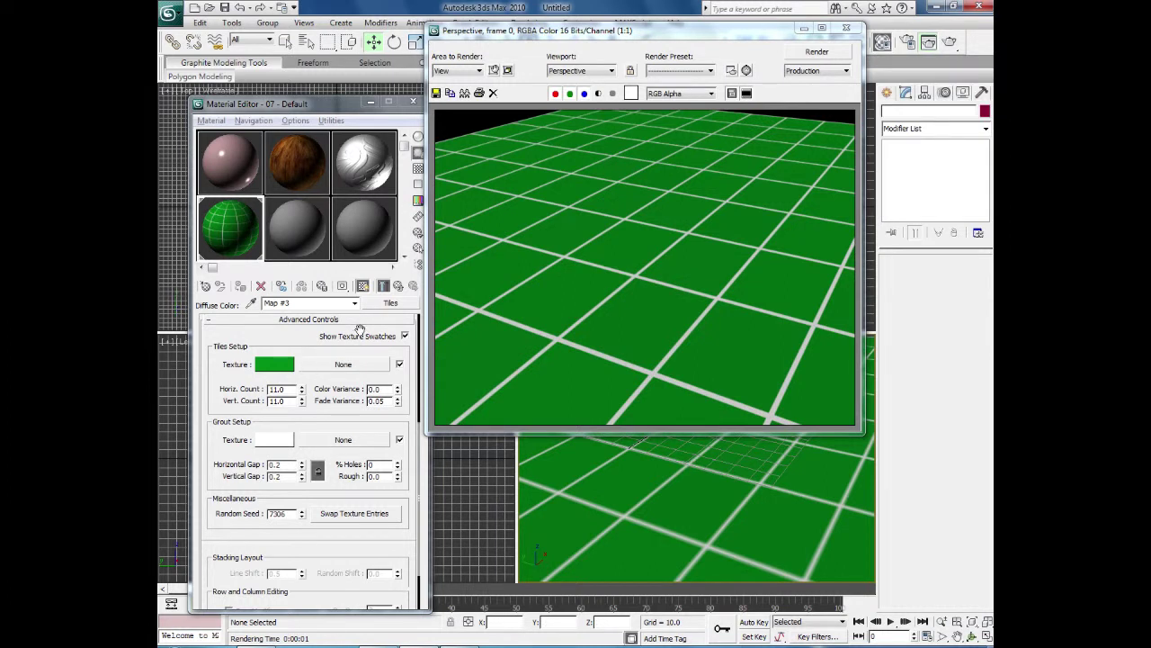
- Copy the diffuse Tiles map to the material's Bump slot as an instance and render the floor again
left_click(398, 285)
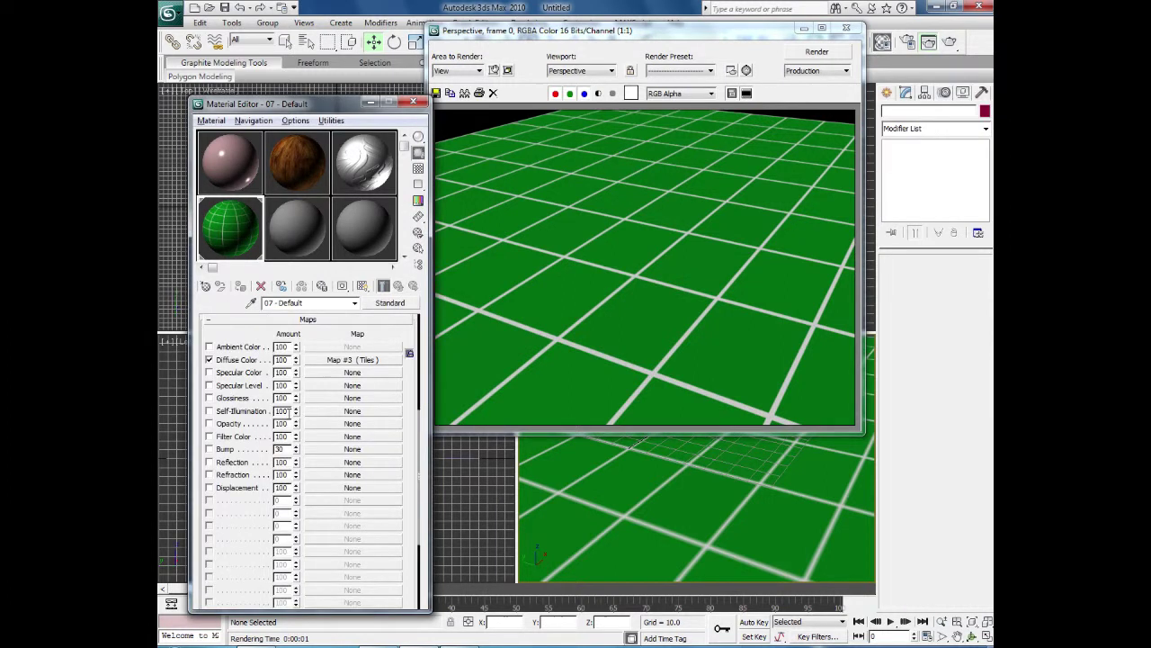
left_click(329, 361)
left_click_drag(327, 360, 324, 453)
left_click(298, 346)
left_click_drag(301, 305, 474, 457)
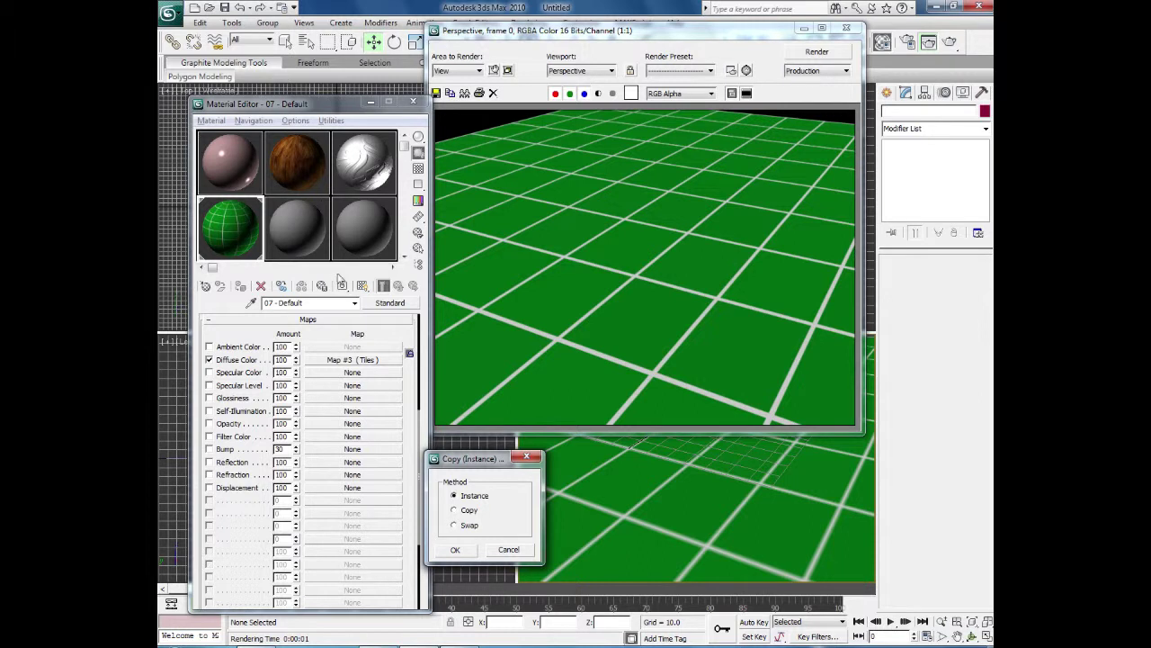
left_click(458, 551)
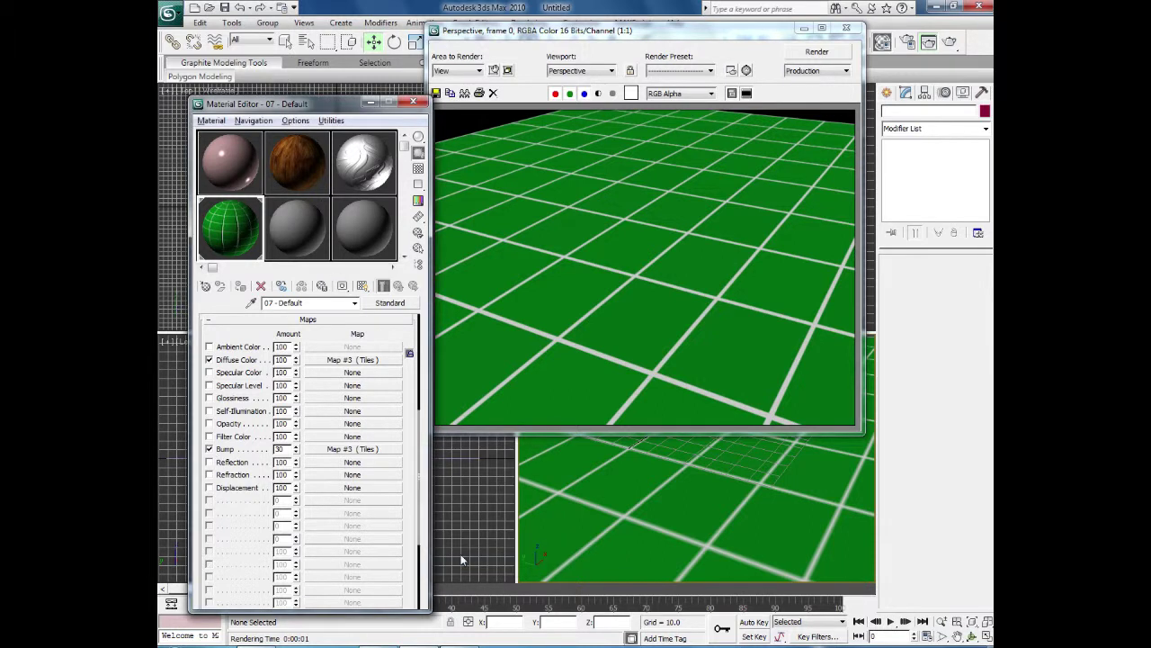
left_click(815, 53)
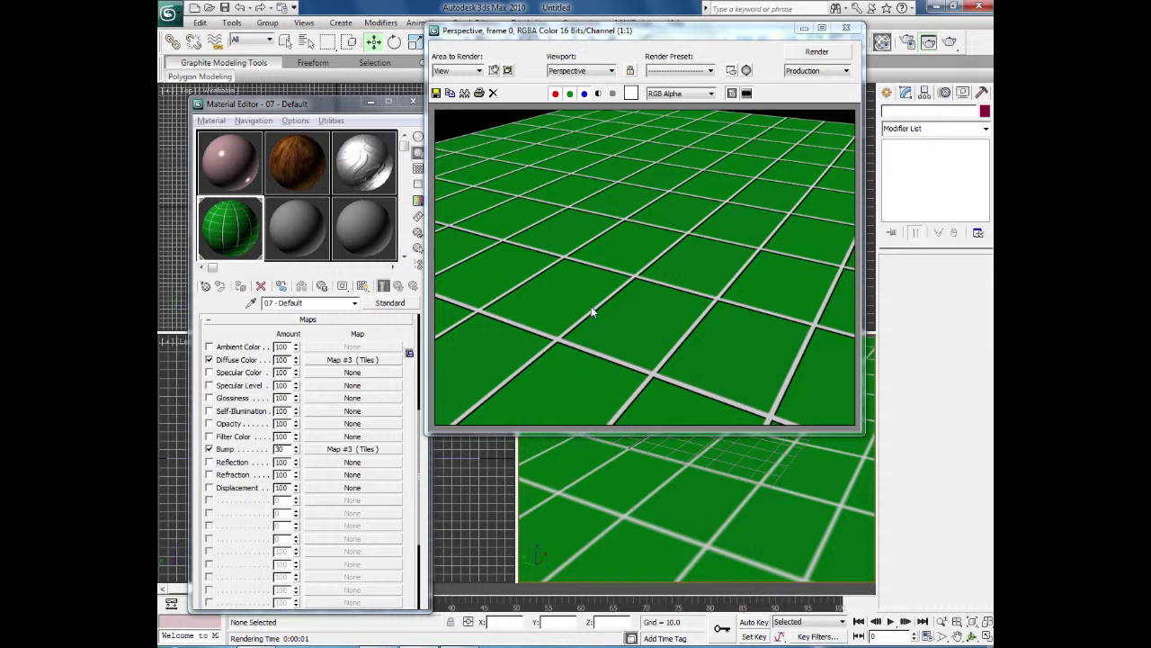
- Set the bump amount to -35 and render the floor to check the tile relief
left_click(296, 451)
left_click_drag(291, 479, 288, 487)
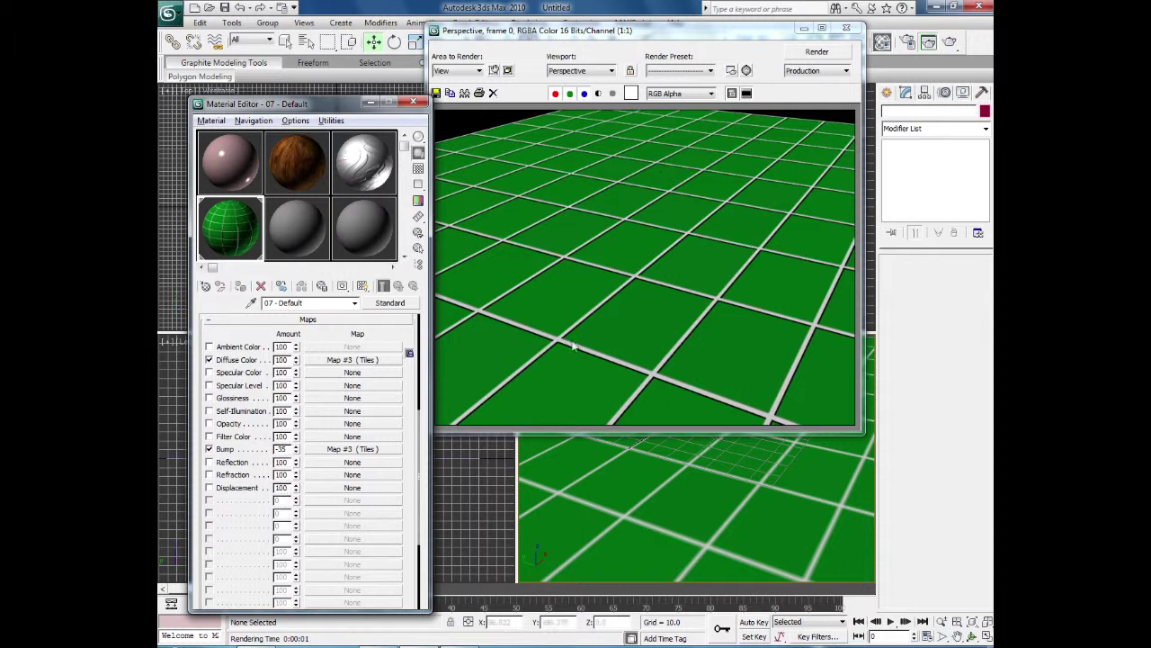
left_click(816, 52)
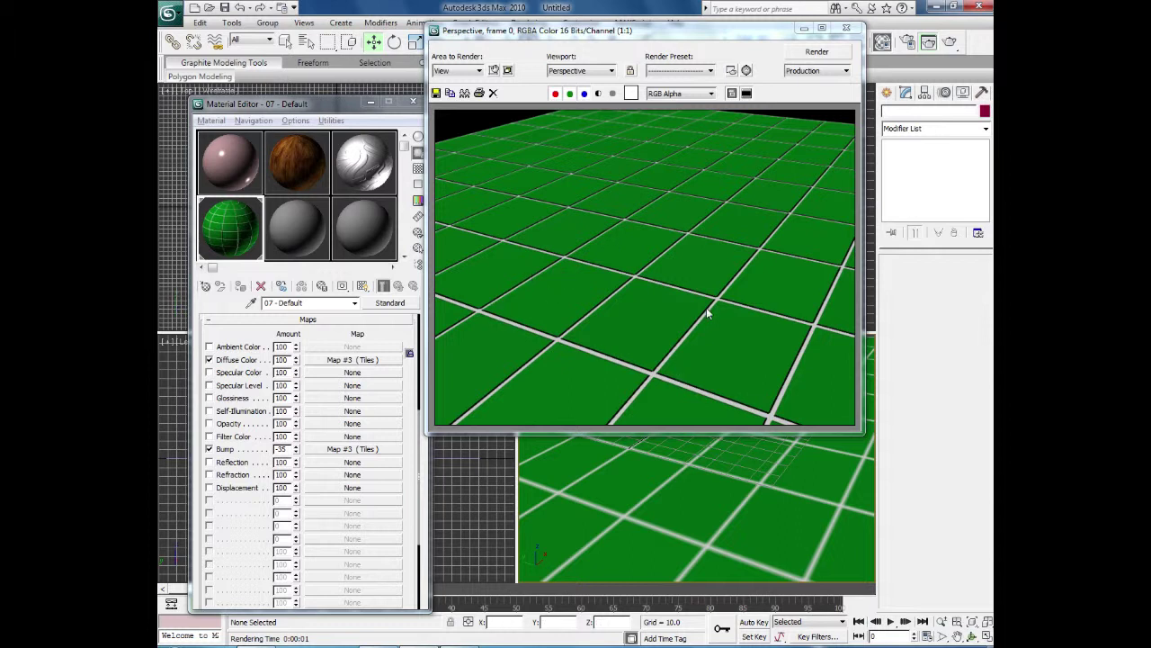
- Reduce the horizontal and vertical grout gaps of the Tiles map to 0.1 and render the floor
left_click(356, 361)
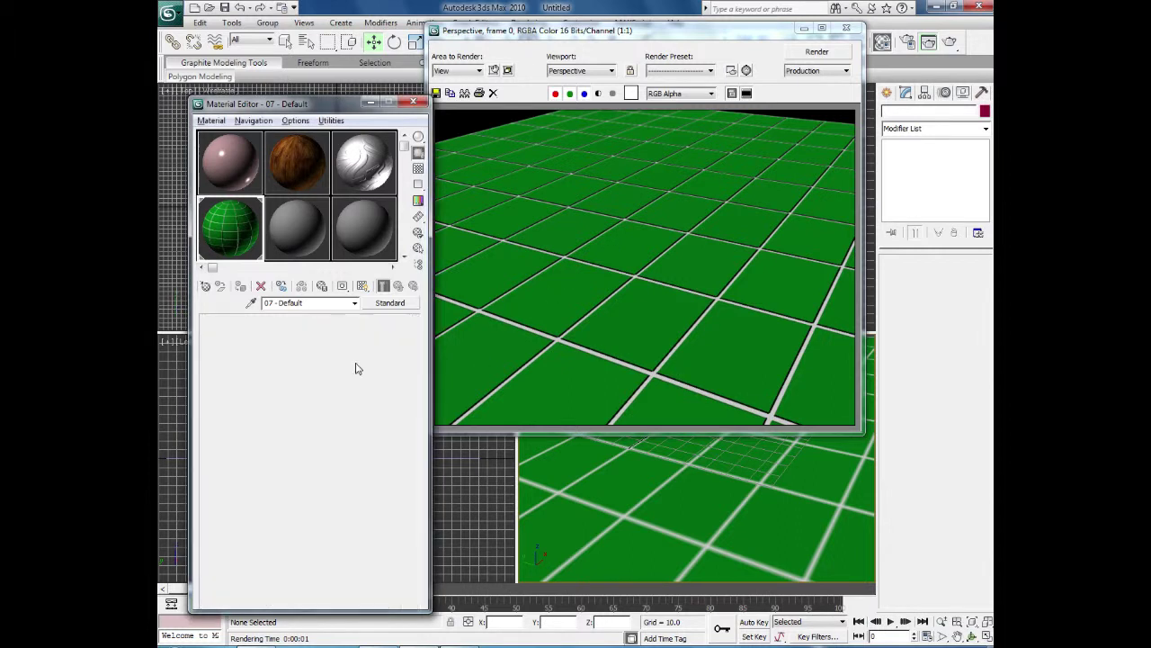
left_click_drag(356, 434, 360, 299)
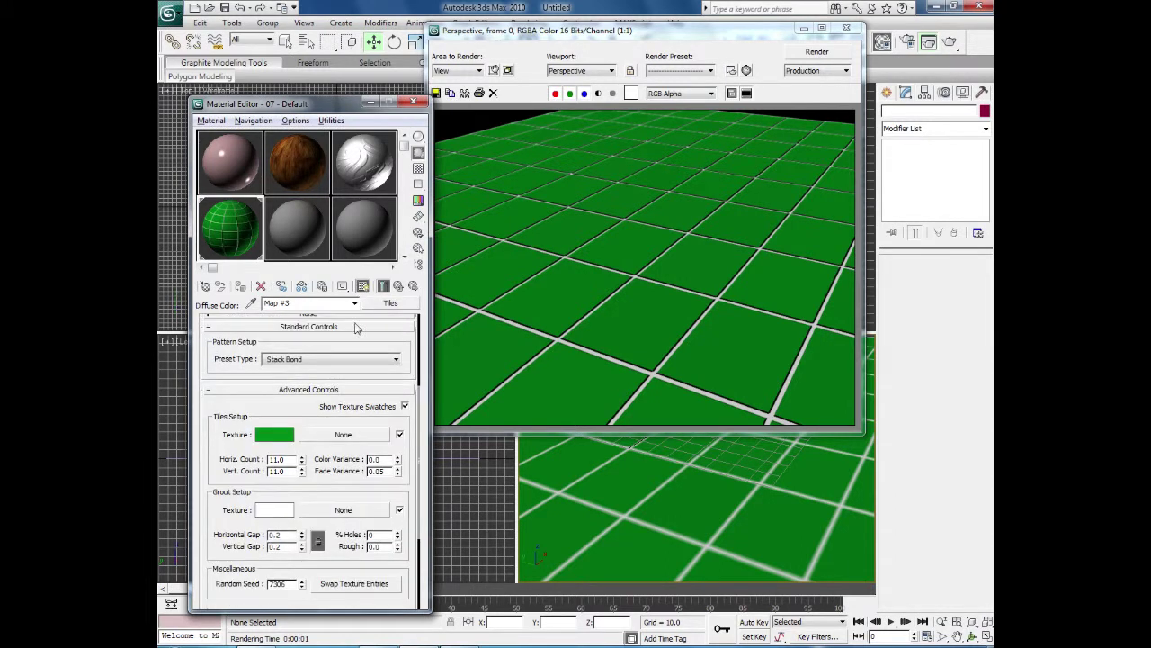
left_click(302, 550)
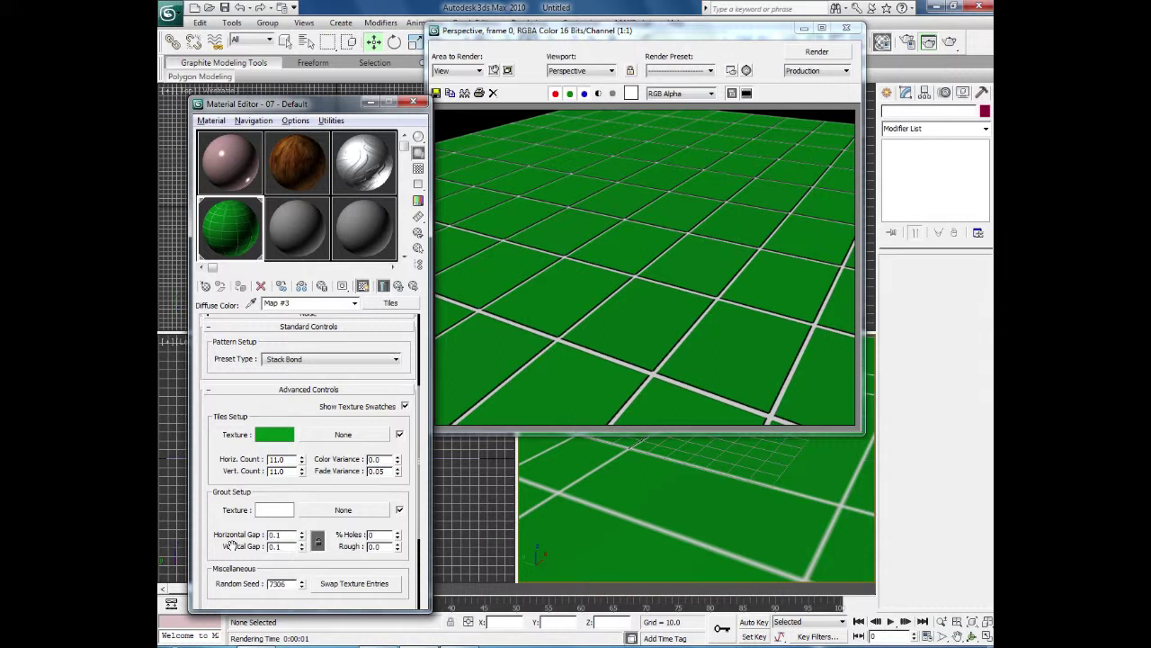
left_click(824, 54)
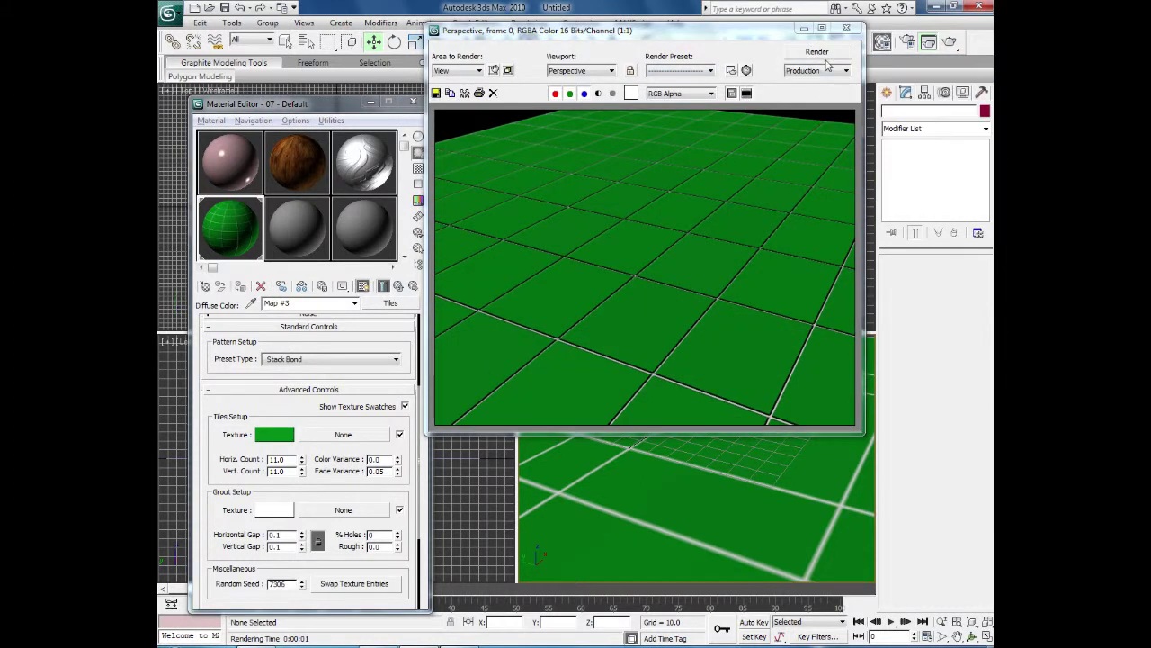
- Render the whole tiled plane from an overall perspective view and close the rendered image
left_click(846, 27)
middle_click_drag(704, 422, 765, 396, "alt")
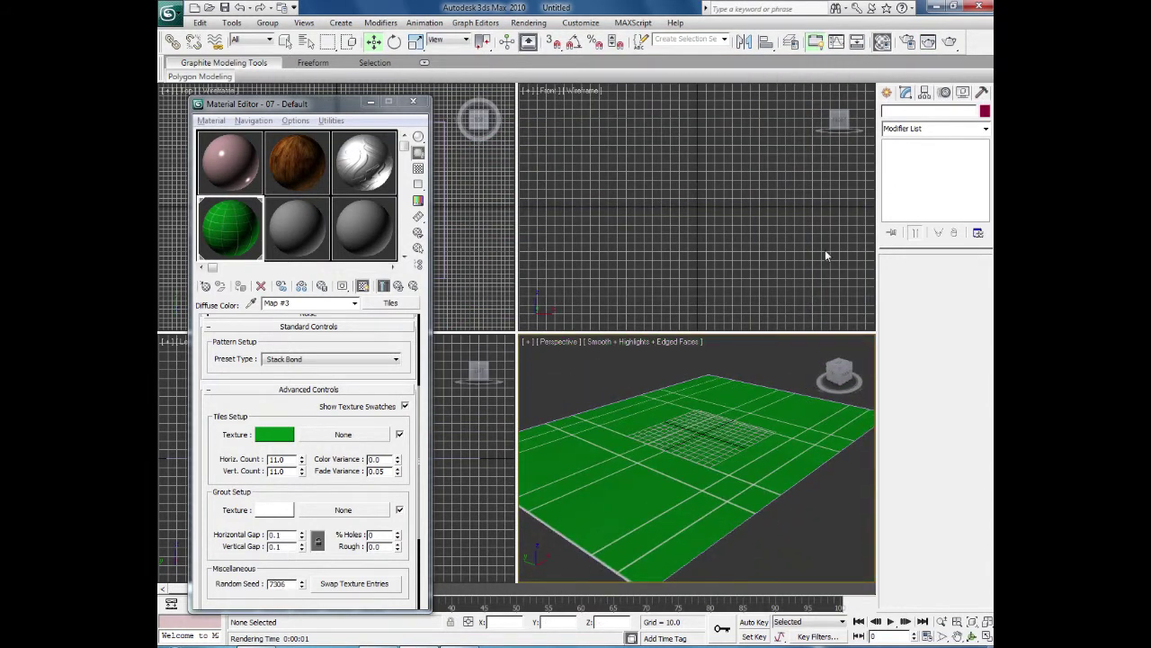
left_click(950, 43)
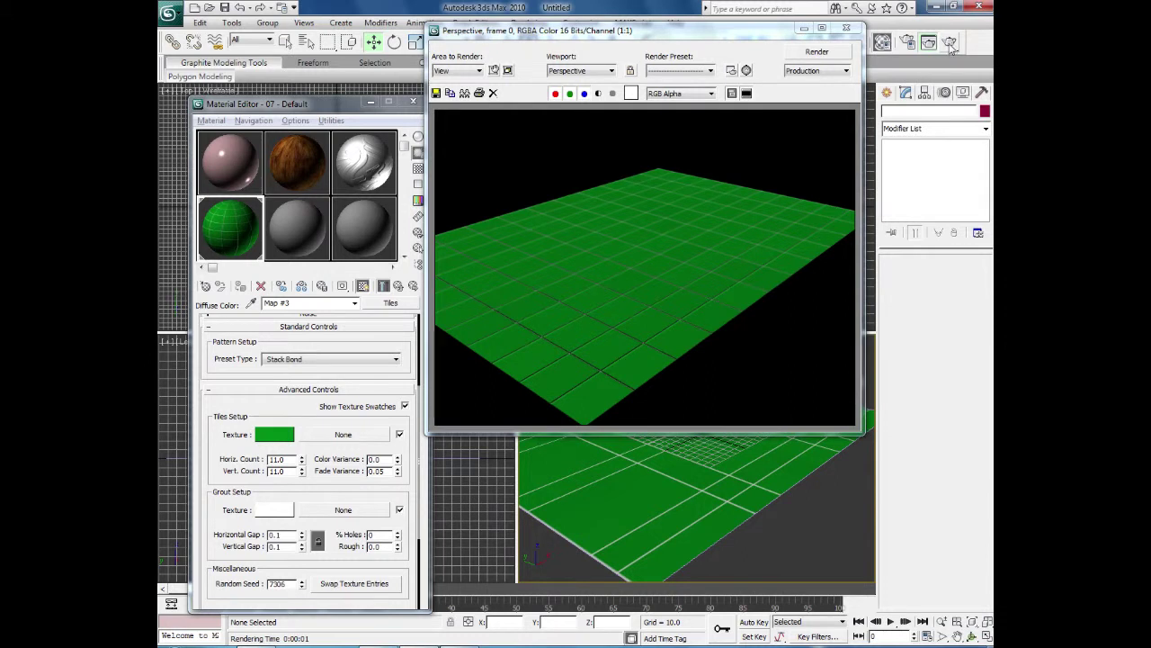
left_click(846, 28)
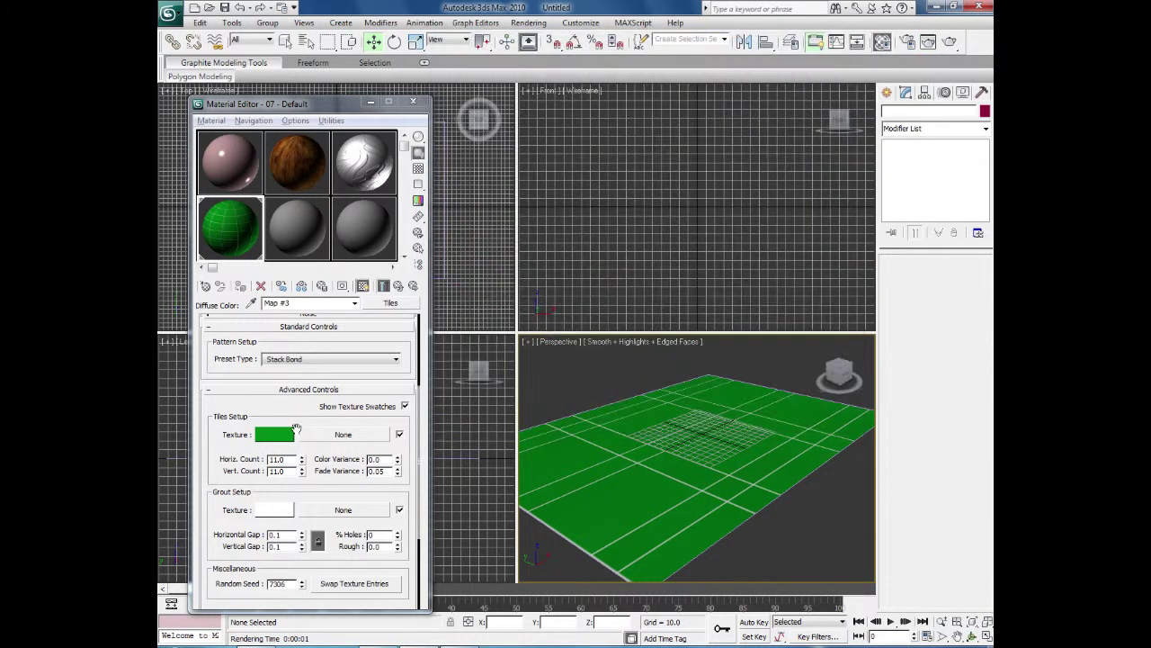
- Try the Fine Stack Bond preset on the Tiles map and render the floor, including a closer perspective view
scroll(296, 429, "up", 4)
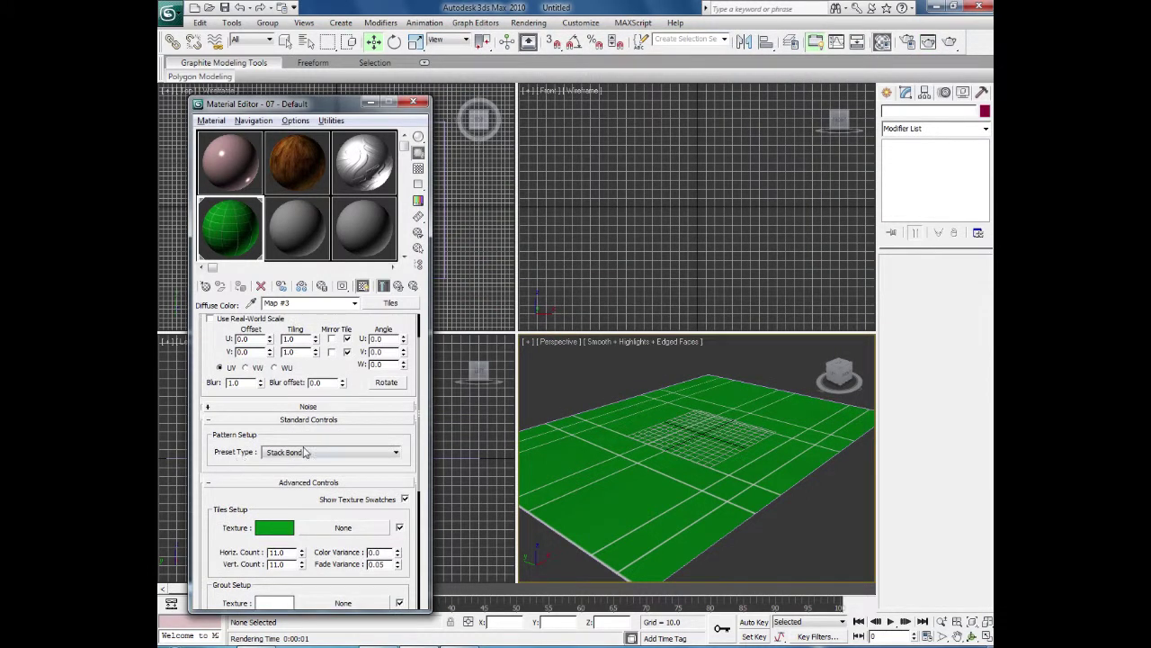
left_click(396, 456)
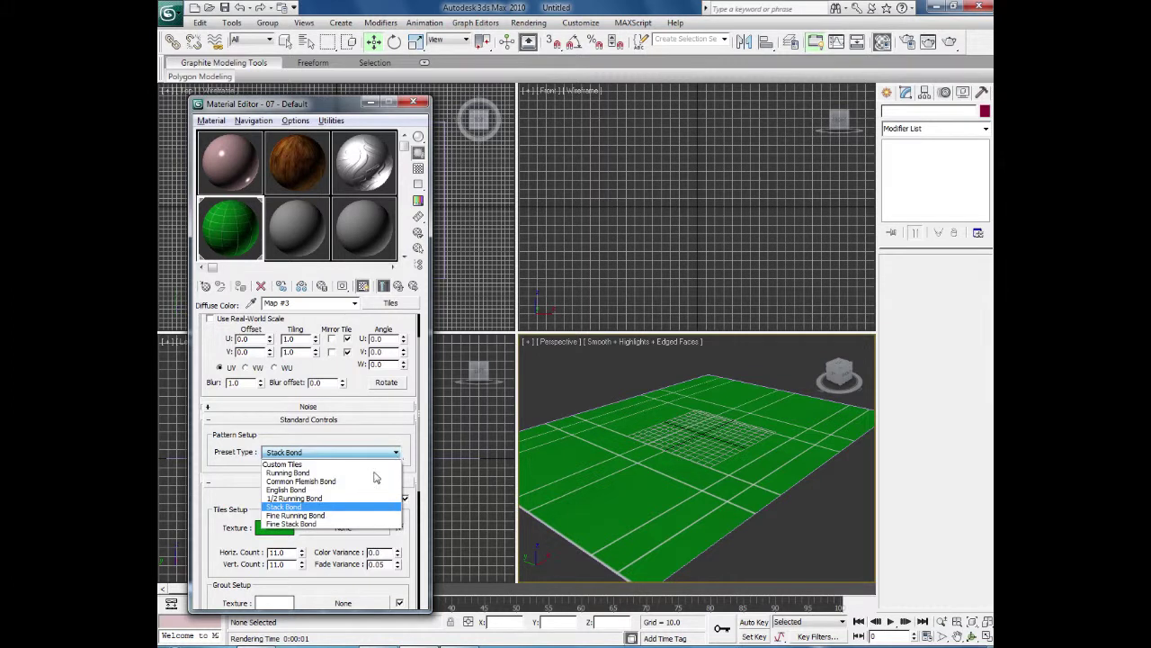
left_click(320, 529)
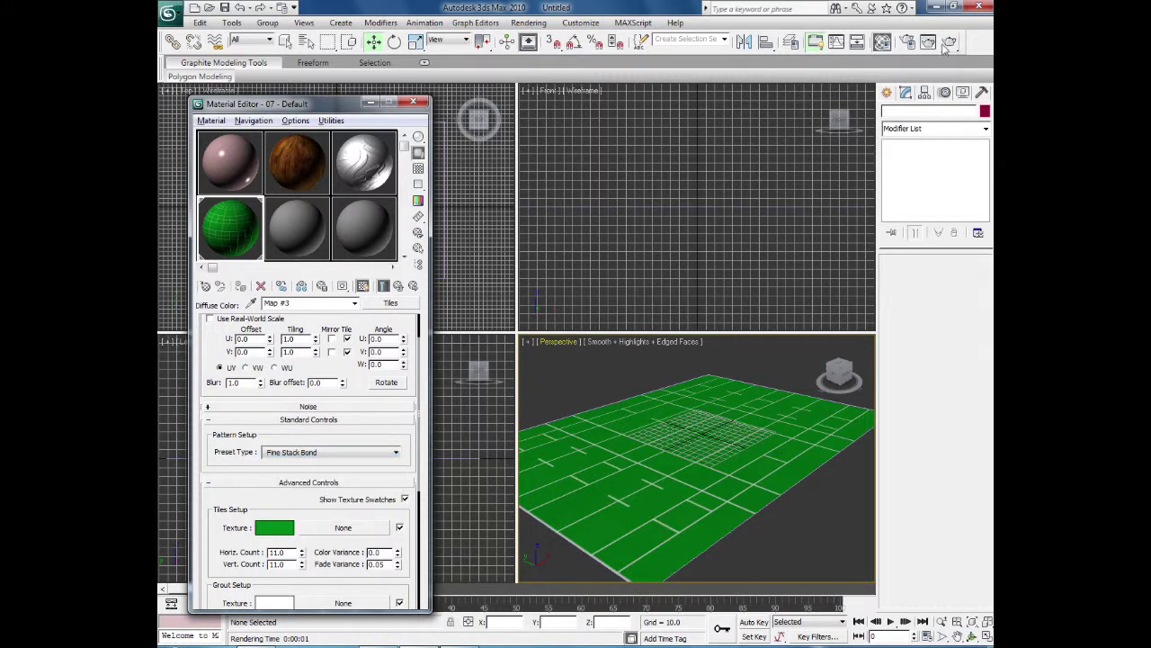
left_click(951, 43)
left_click(846, 28)
scroll(710, 452, "up", 6)
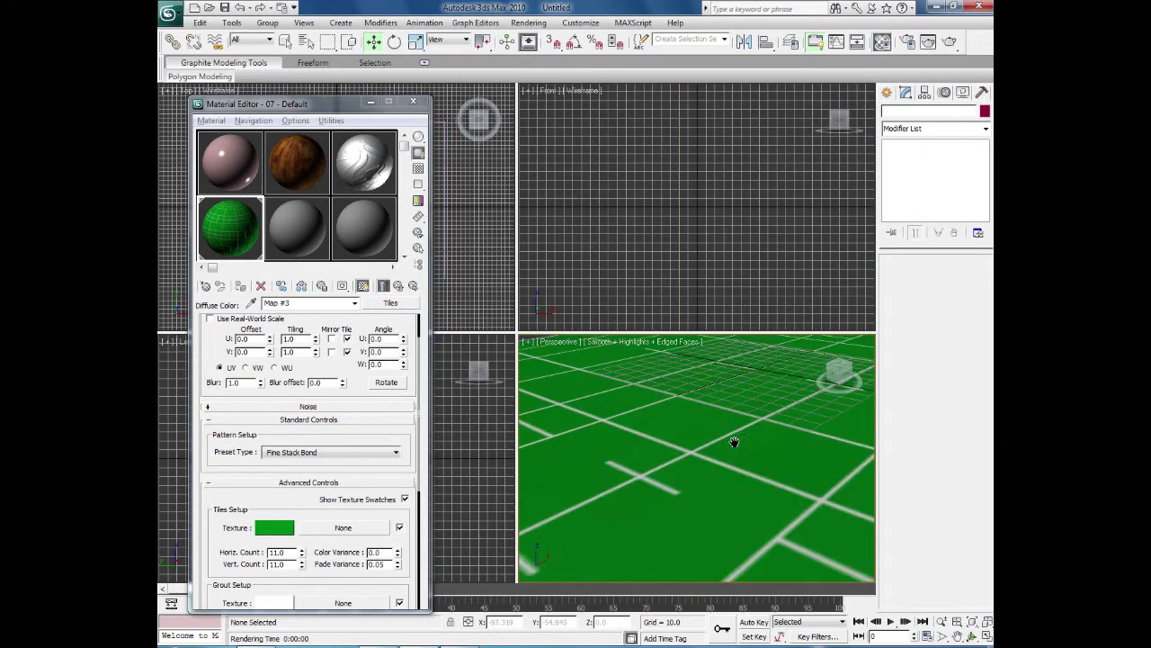
left_click(951, 42)
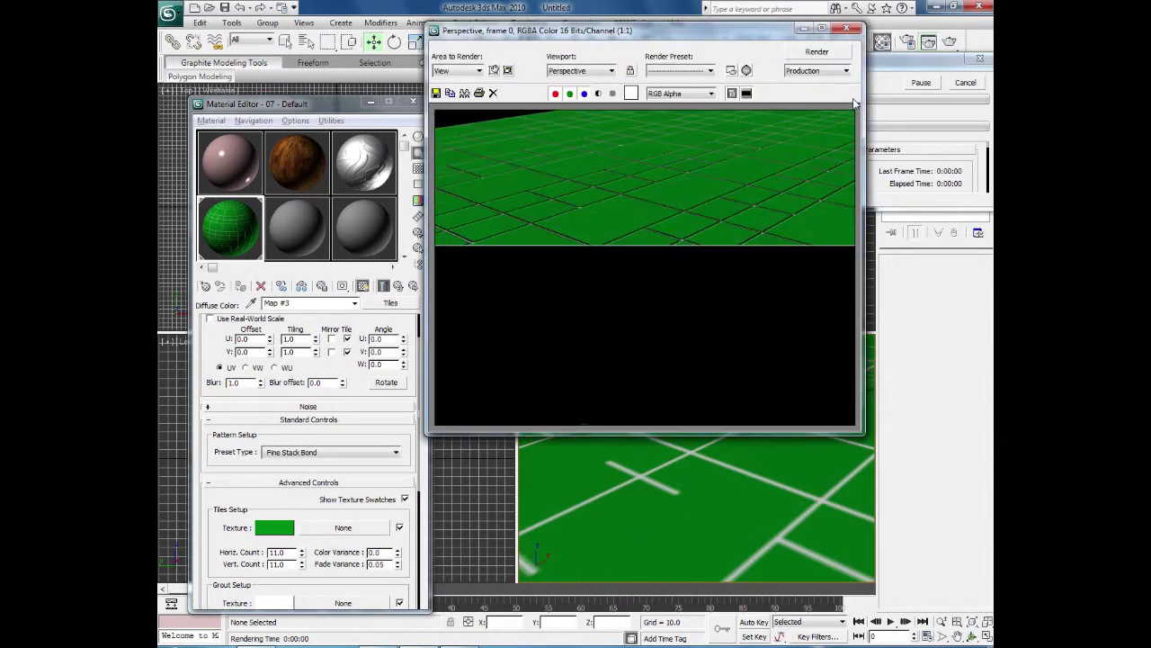
- Set the Tiles map's horizontal and vertical grout gaps to 0.2, and render the floor with the Fine Running Bond preset
left_click_drag(307, 494, 307, 417)
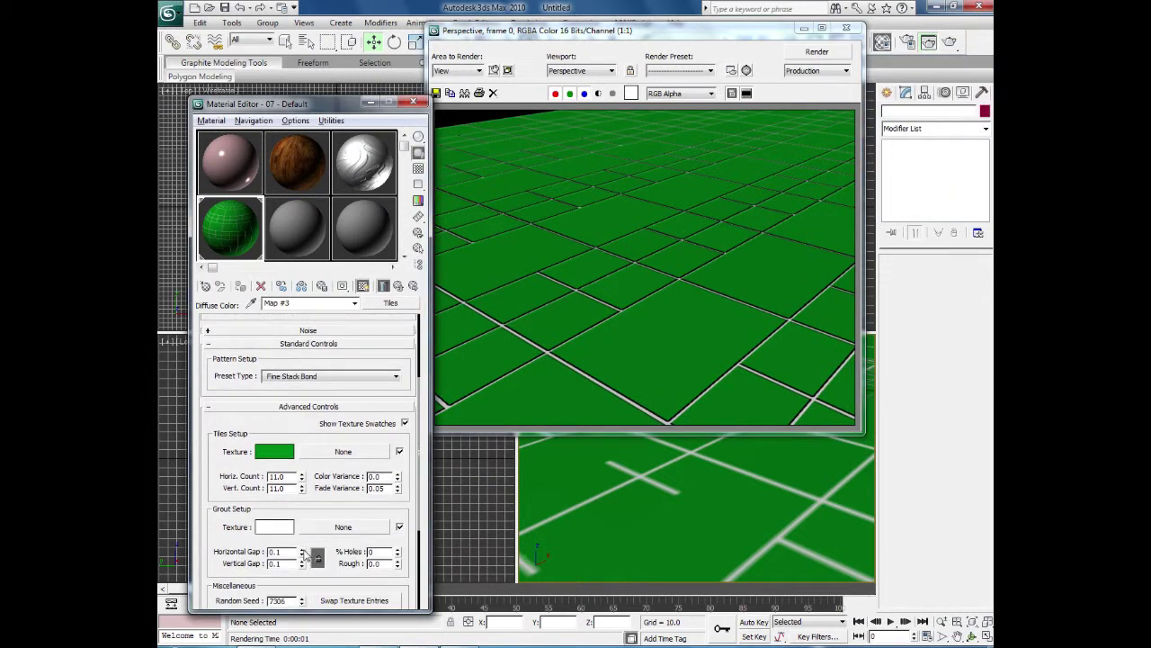
left_click(826, 54)
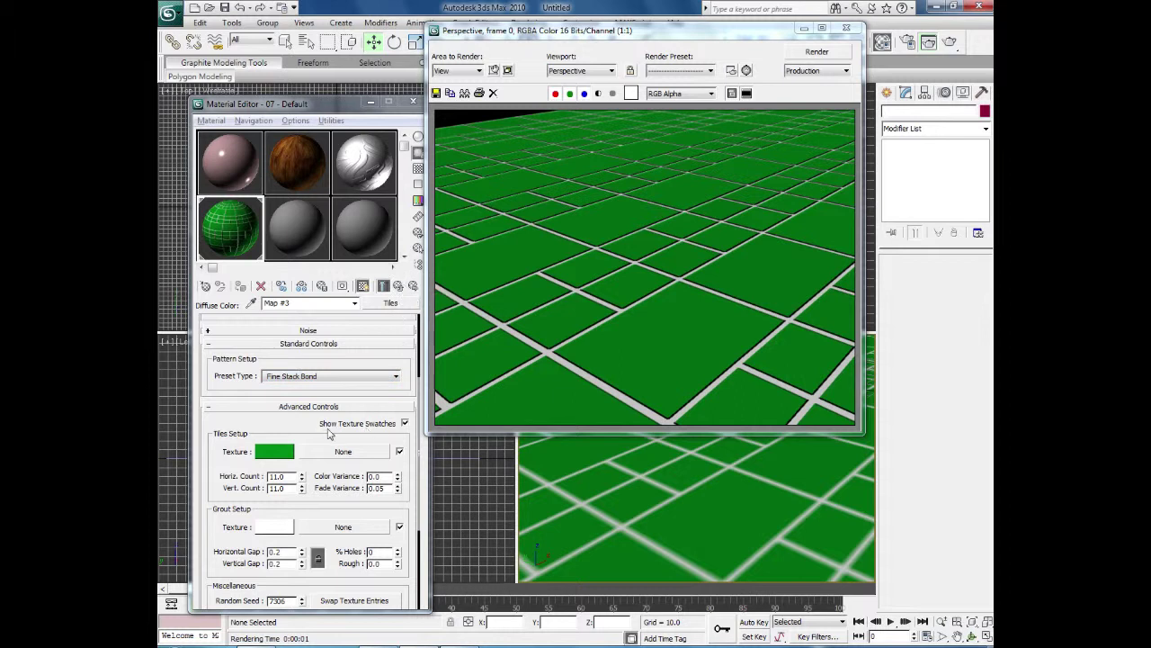
left_click(396, 376)
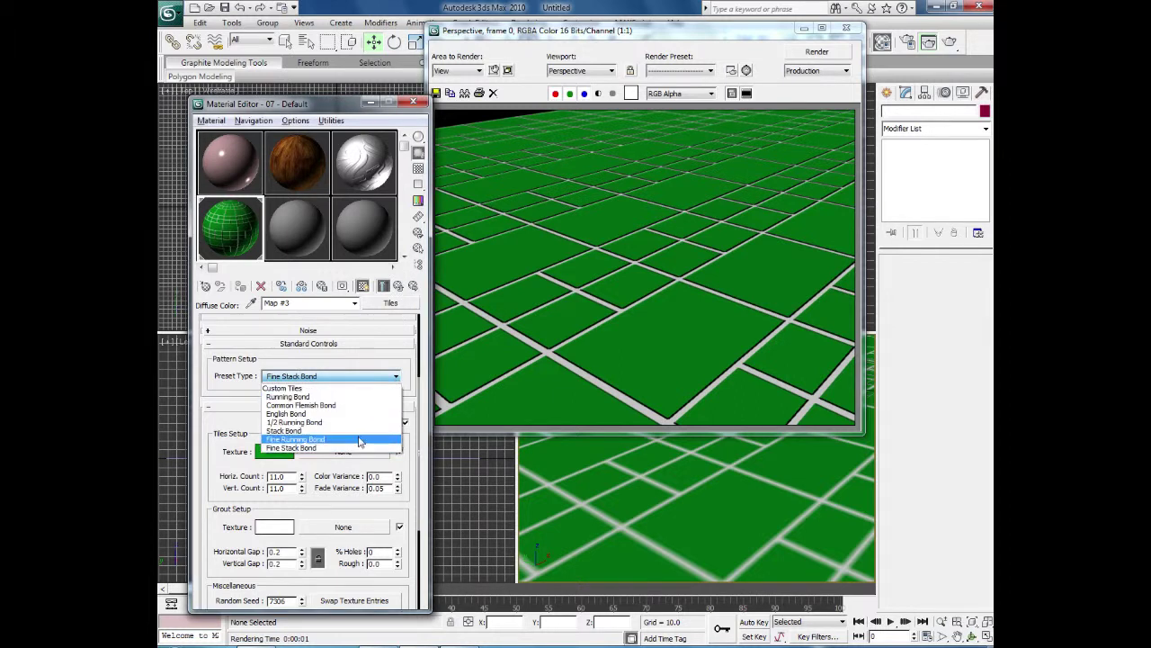
left_click(360, 439)
left_click(818, 57)
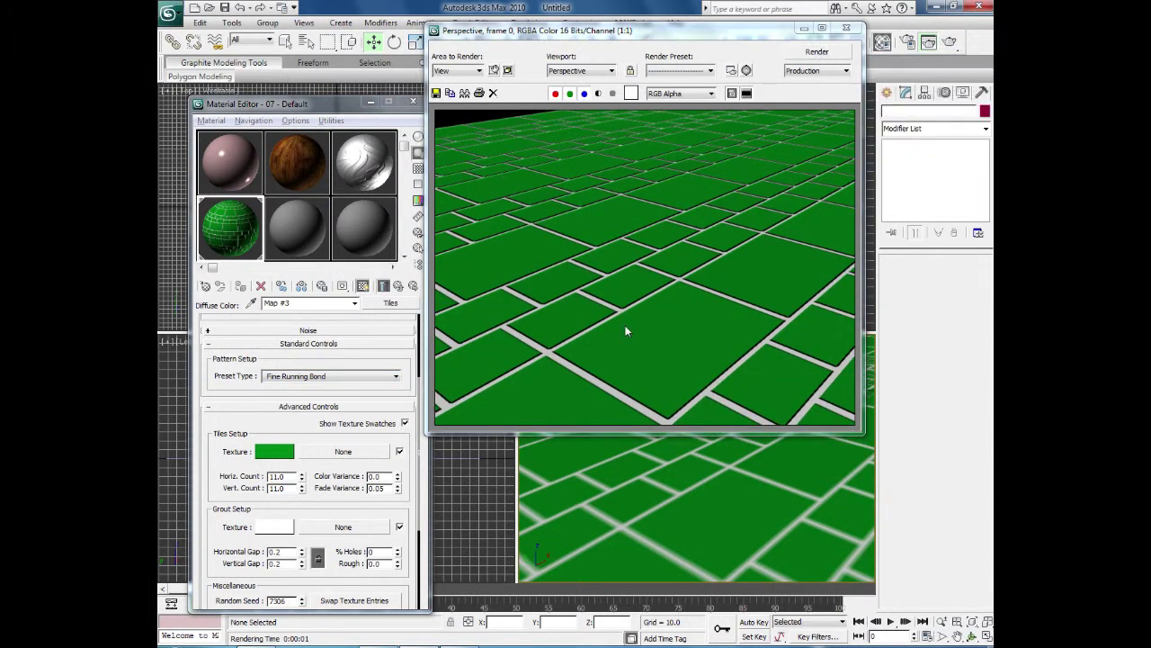
- Open the Tiles map instance in the material's Bump slot, try its 1/2 Running Bond preset and render the floor
left_click(398, 286)
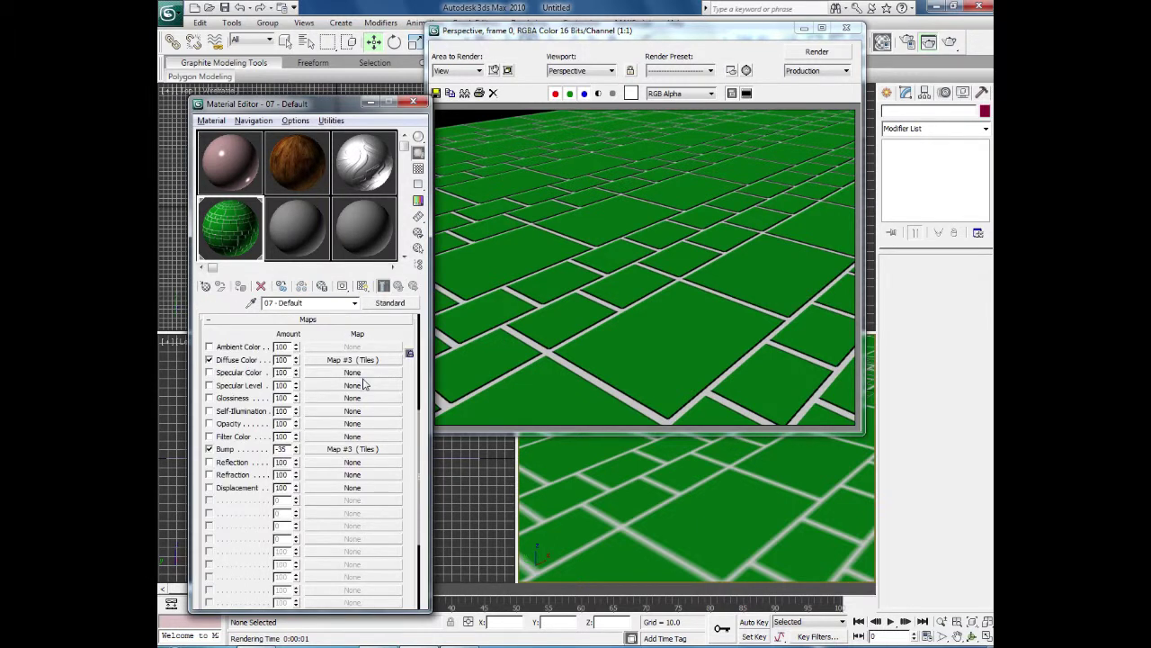
left_click_drag(366, 361, 367, 458)
left_click_drag(346, 452, 318, 432)
left_click(347, 452)
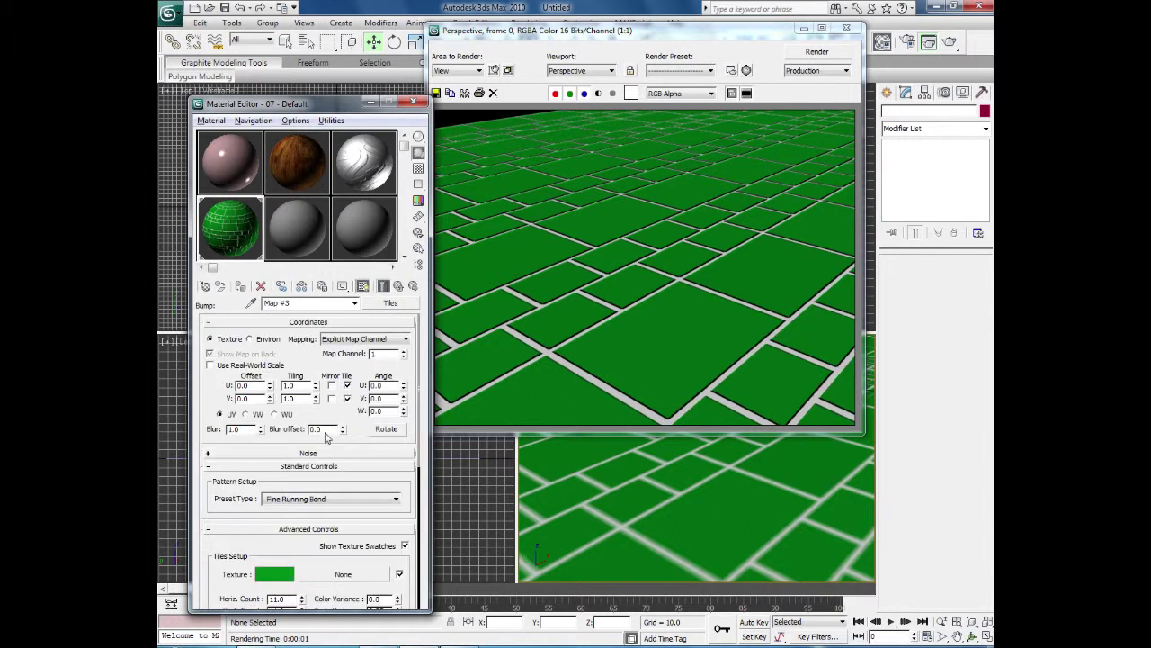
left_click(343, 500)
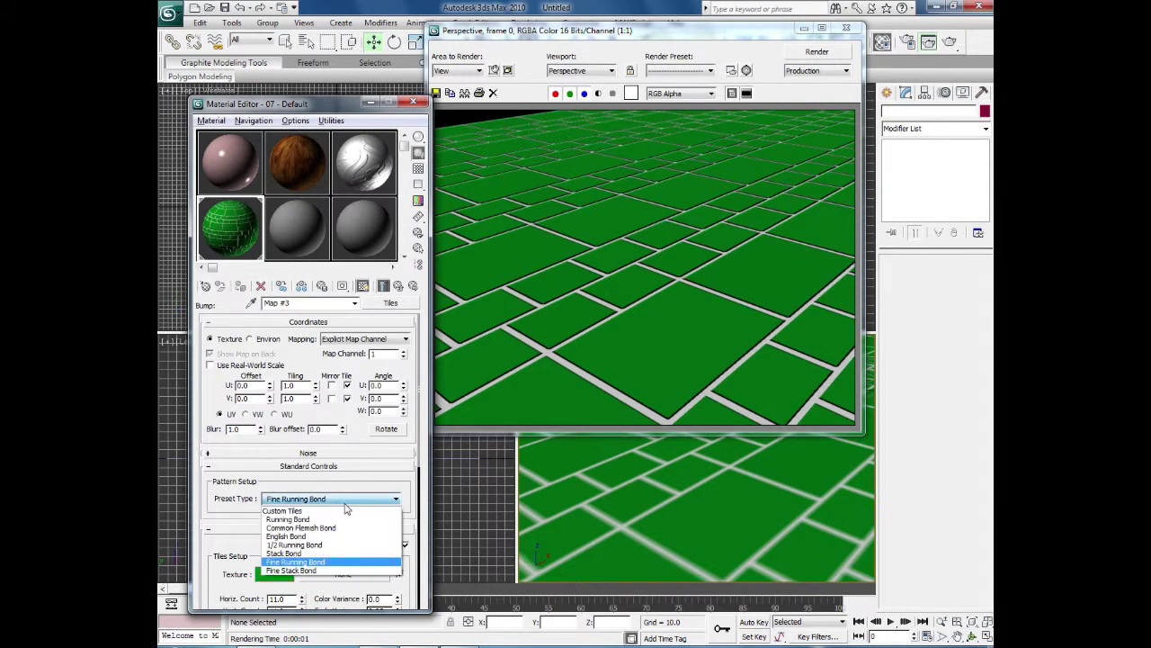
left_click(341, 544)
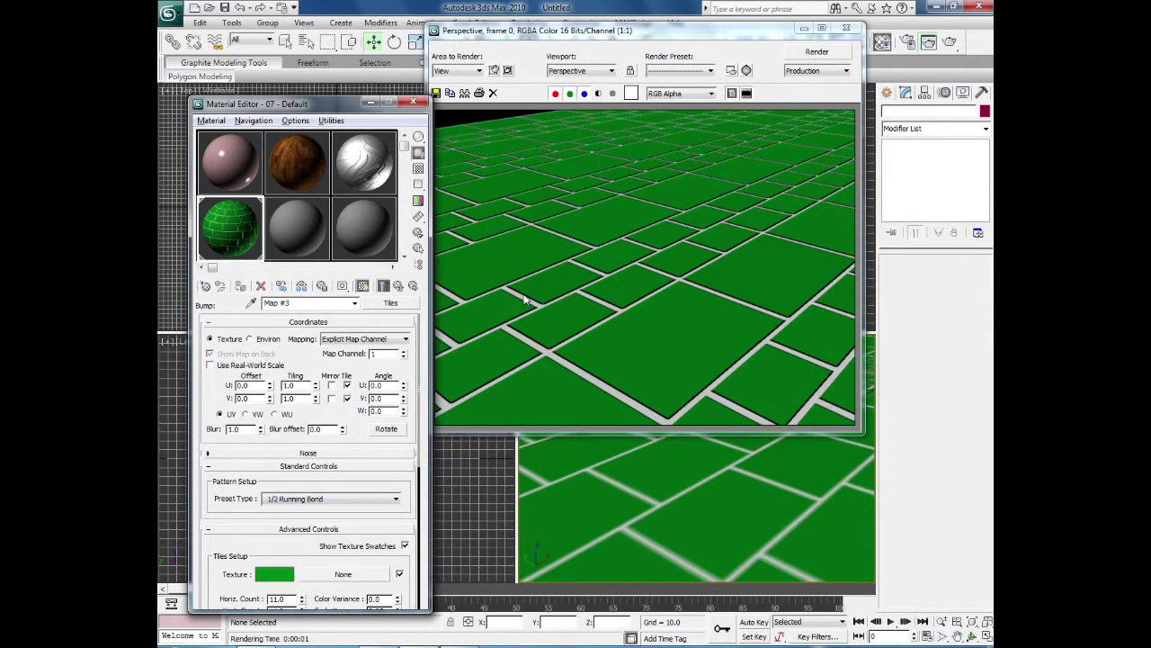
left_click(816, 52)
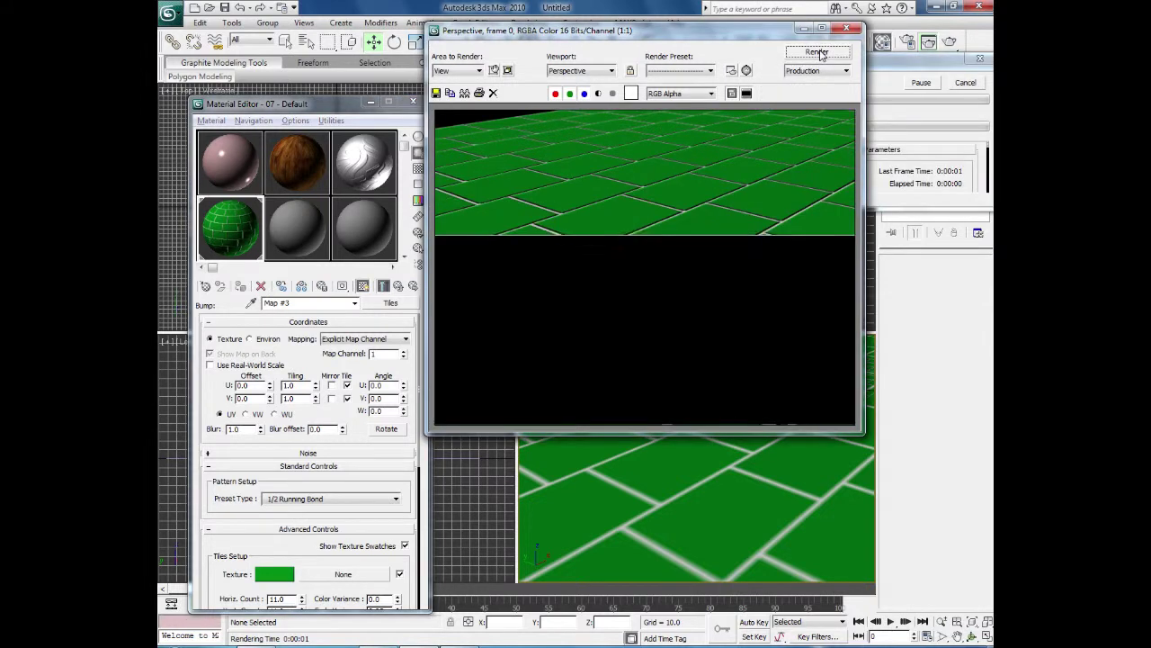
- Try the Common Flemish Bond and Running Bond presets on the Tiles map, rendering the floor with each
left_click(365, 506)
left_click(347, 522)
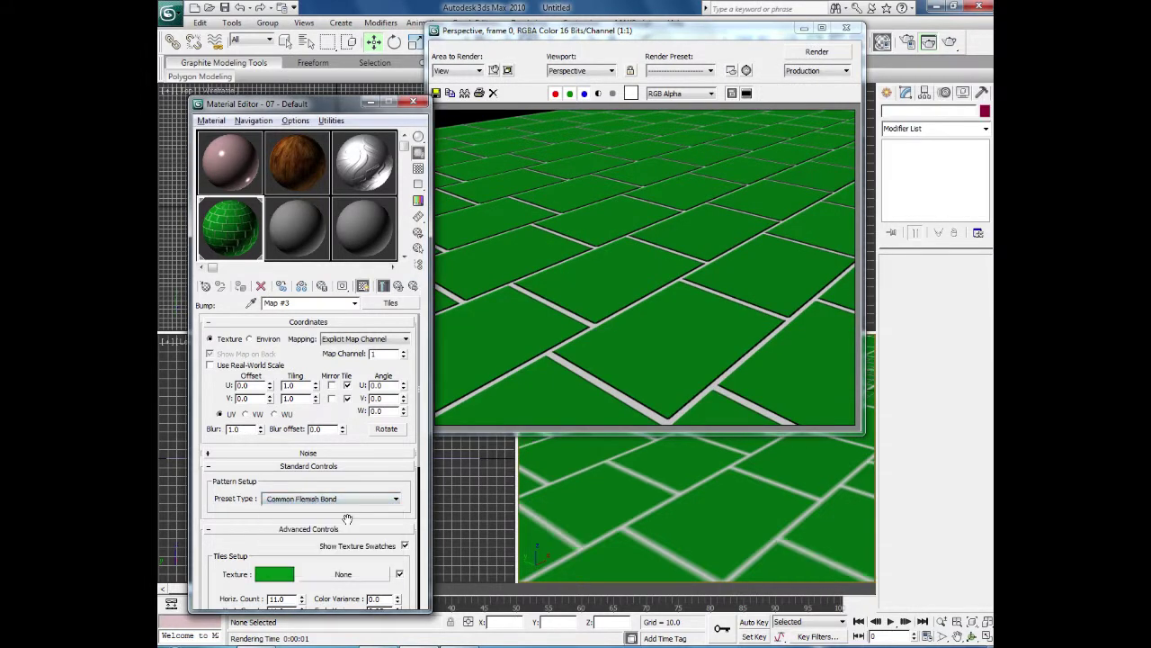
left_click(814, 52)
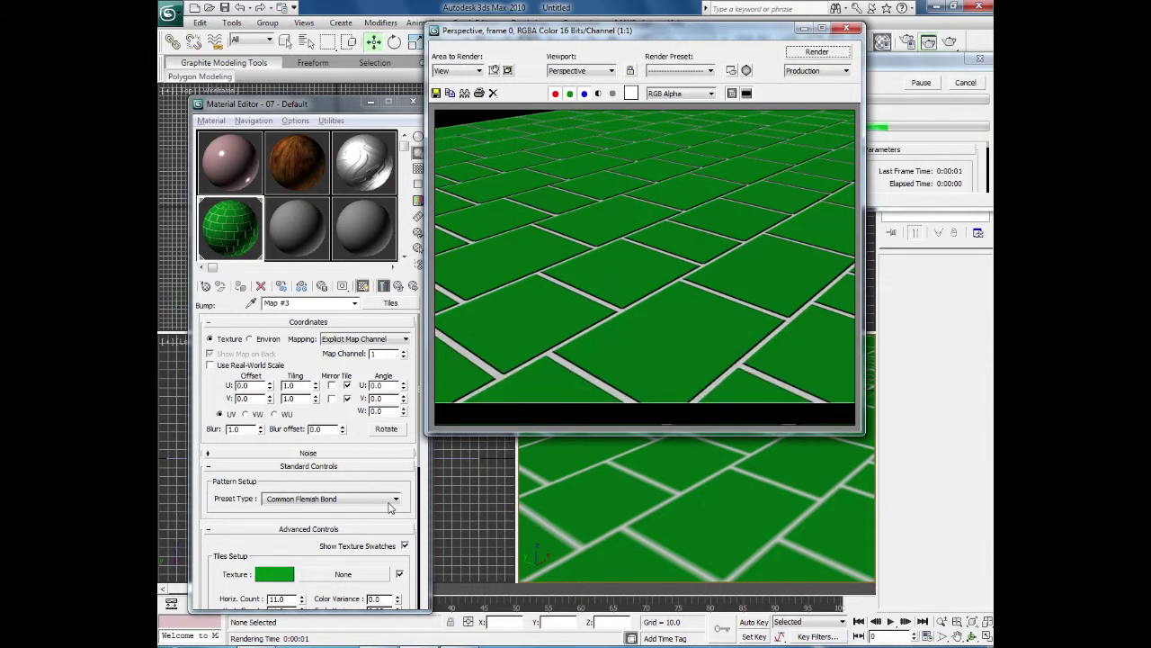
left_click(390, 500)
left_click(297, 516)
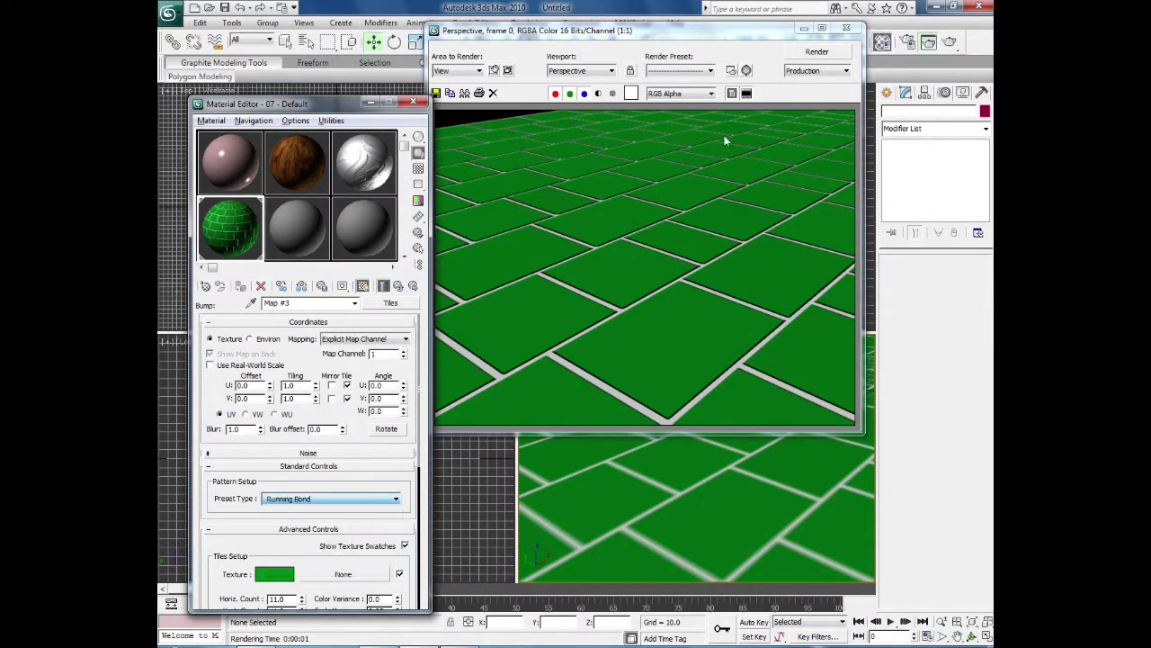
left_click(817, 52)
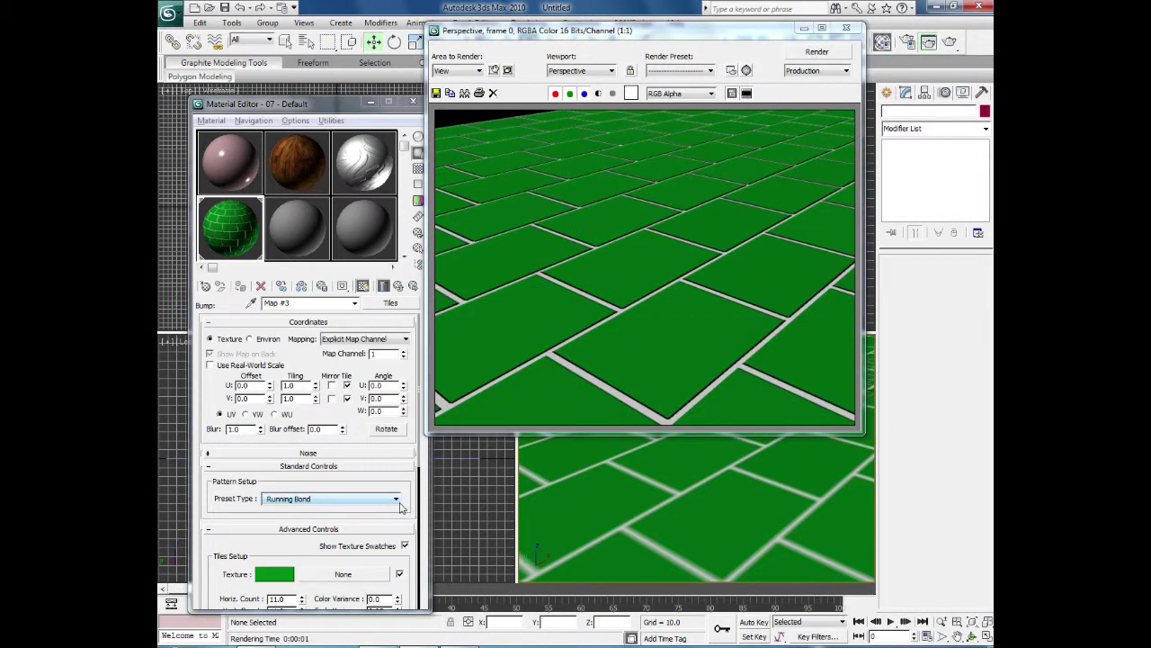
- Set the Tiles pattern preset to Stack Bond, render the floor and close the rendered image
left_click(400, 507)
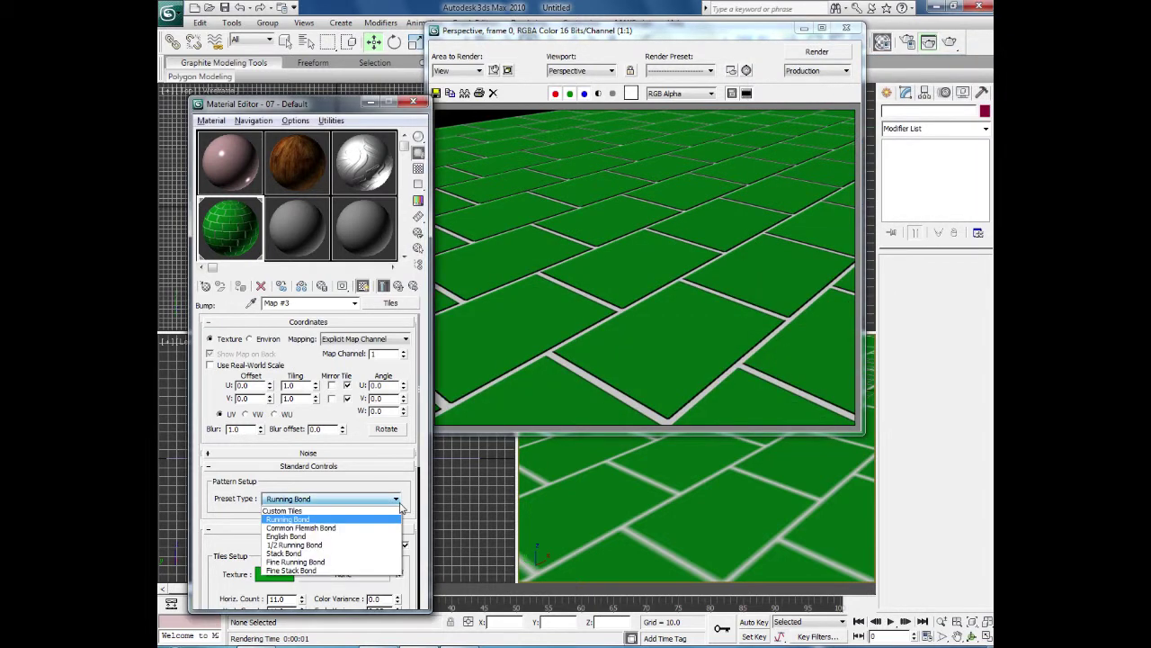
left_click(343, 555)
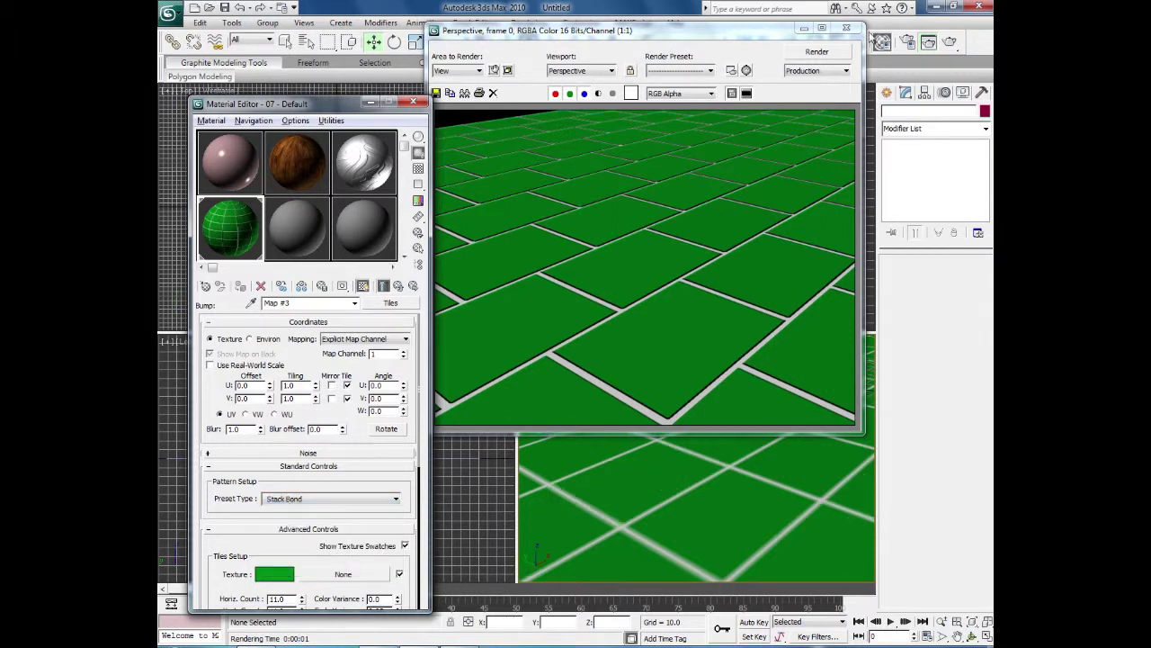
left_click(838, 54)
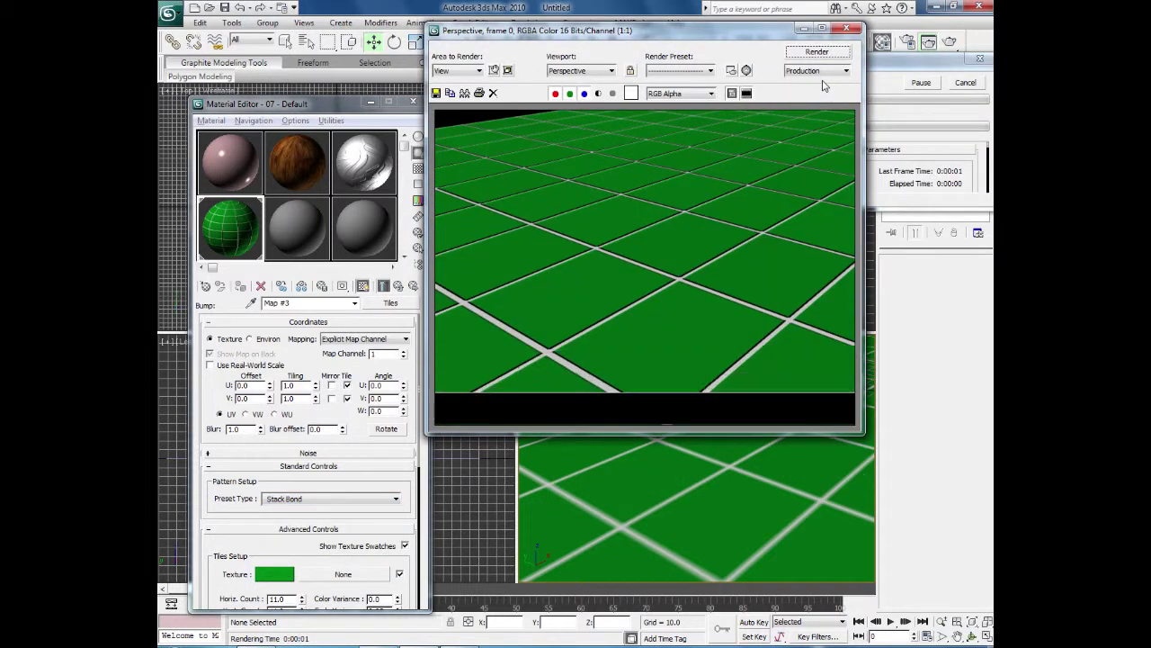
left_click(851, 31)
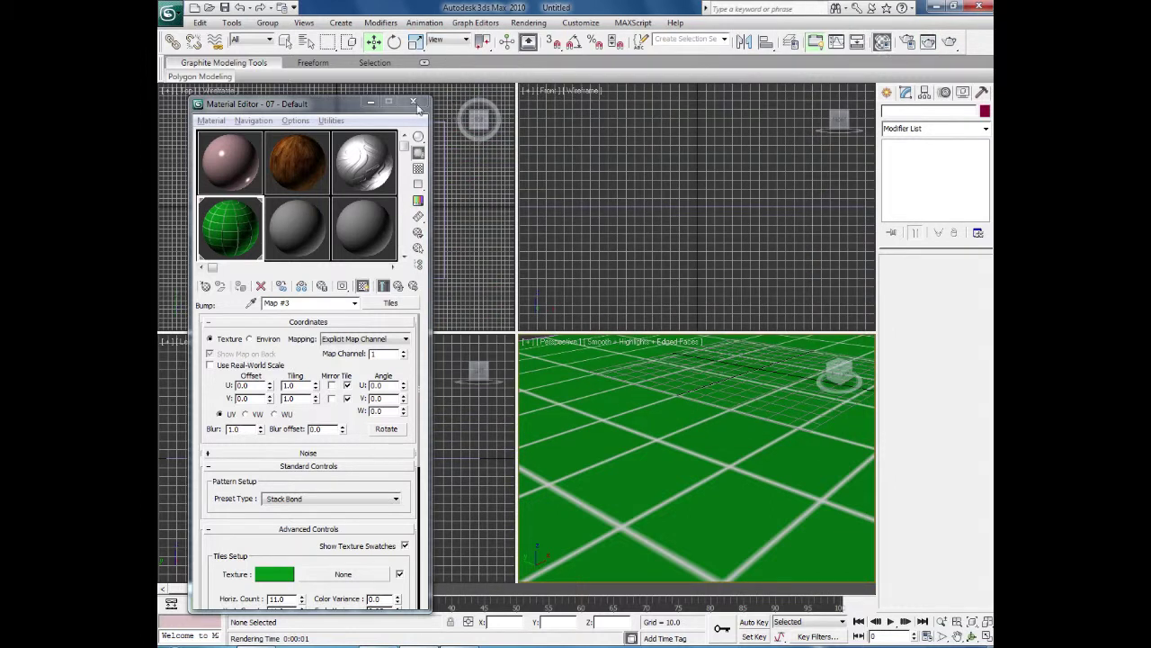
- Create an upright plane about 122 long and 73 wide in the Left view, standing on the tiled floor
left_click(371, 101)
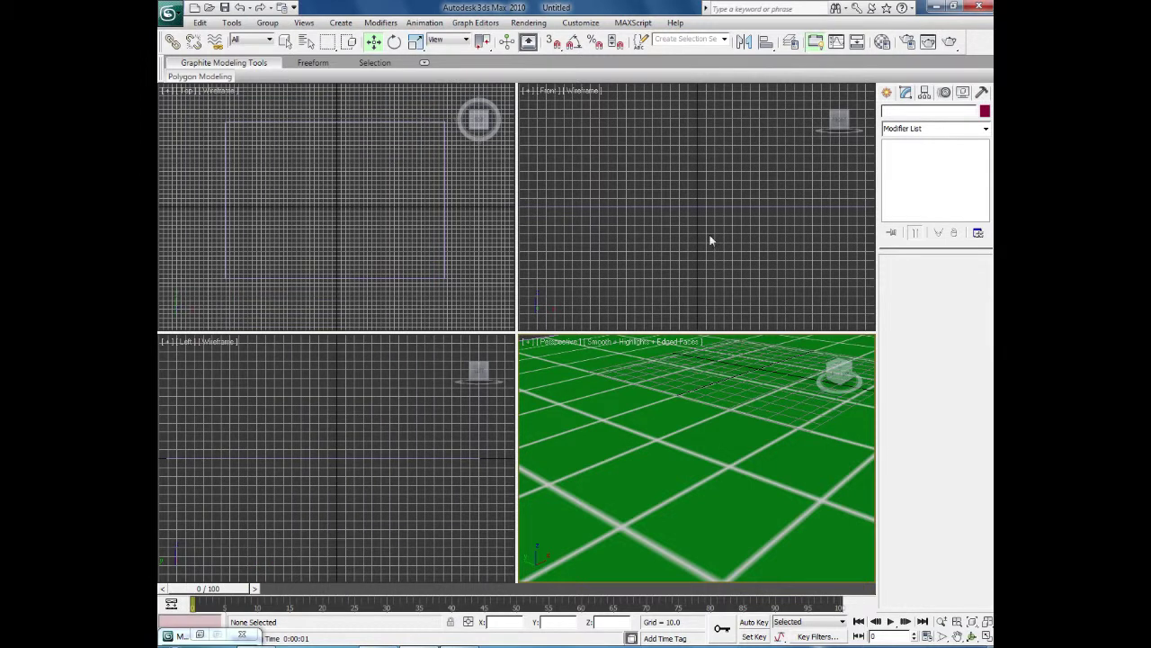
left_click(888, 93)
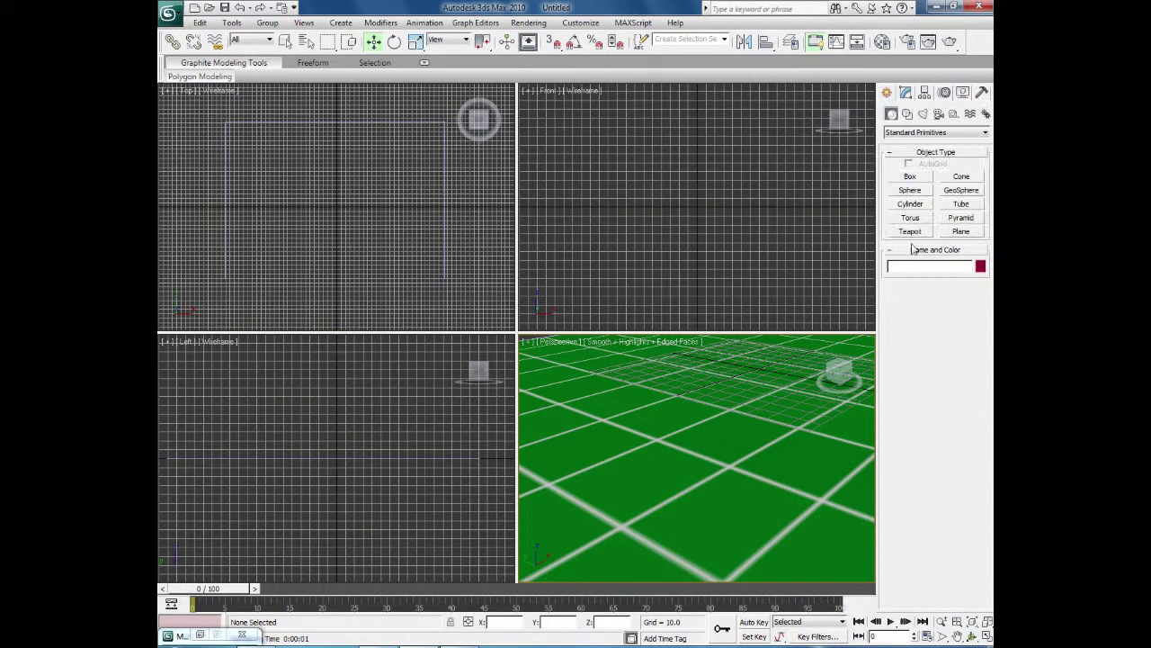
left_click(961, 232)
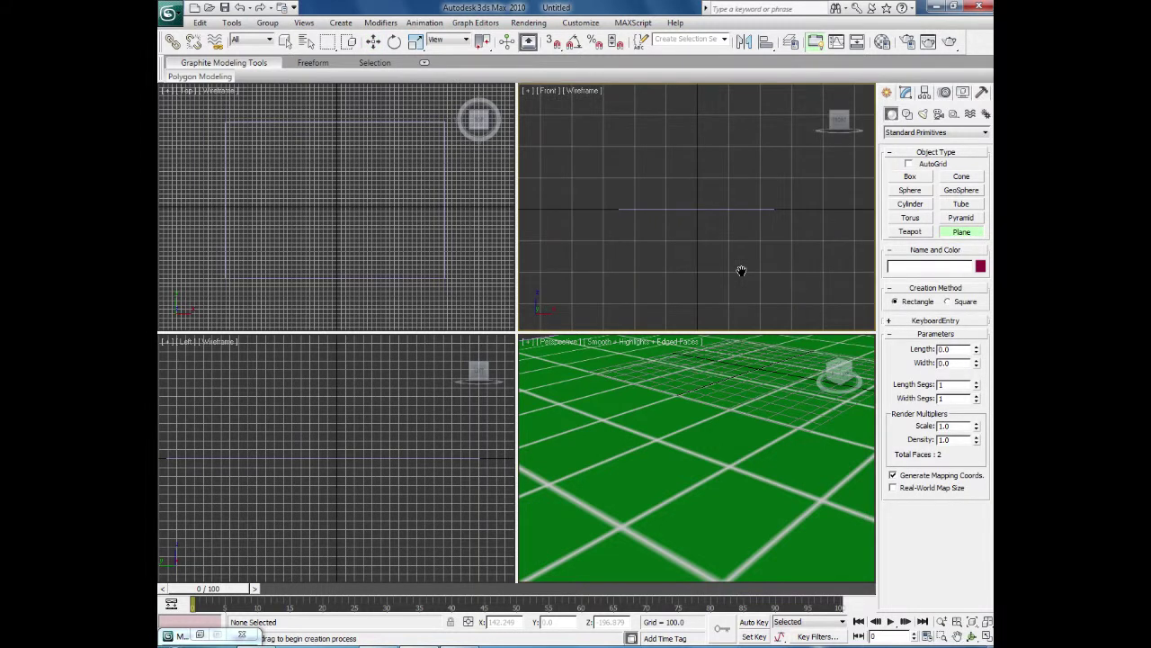
scroll(741, 270, "up", 3)
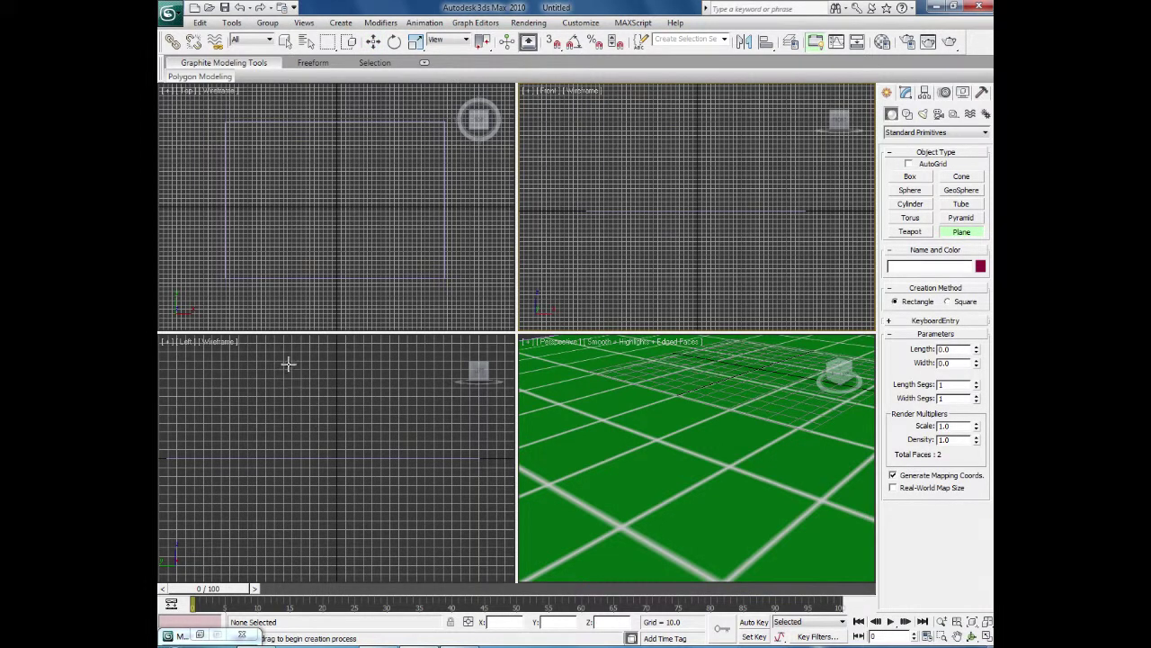
left_click_drag(288, 351, 354, 459)
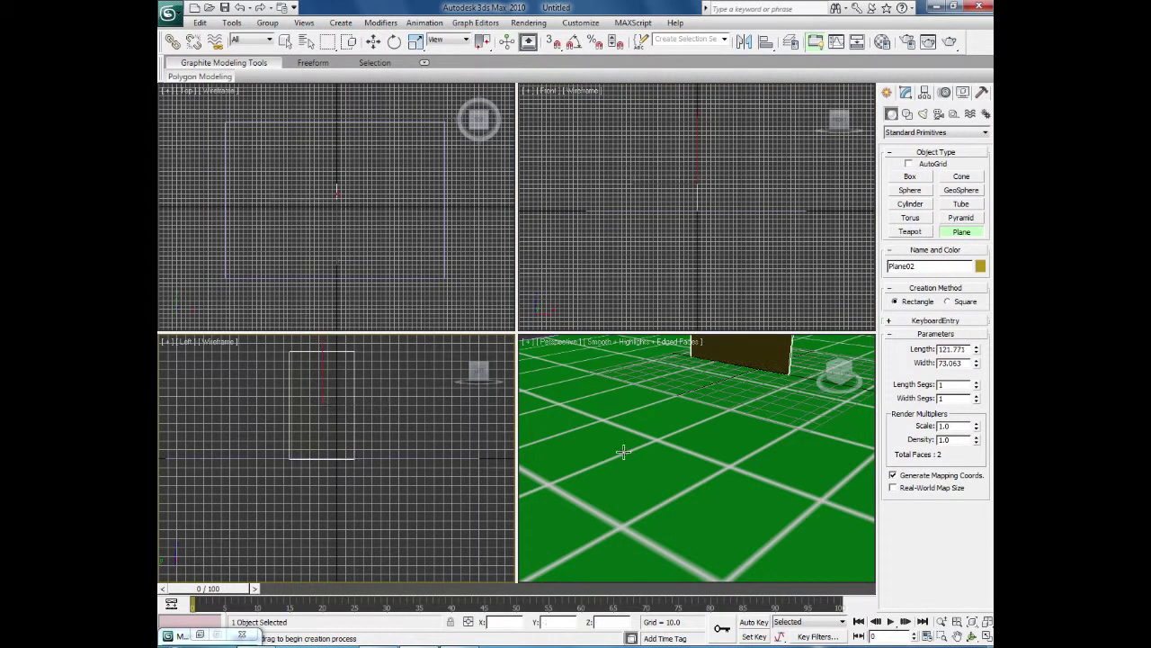
scroll(654, 512, "down", 5)
middle_click_drag(534, 493, 609, 399, "alt")
scroll(729, 485, "up", 3)
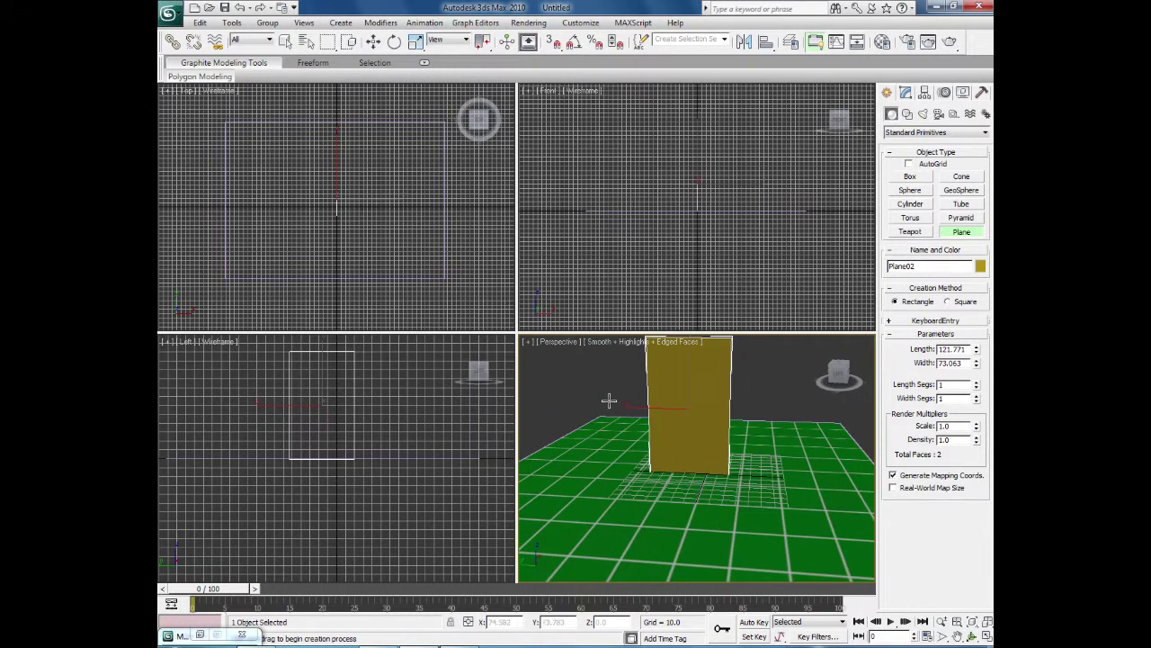
- Assign the unused 08 - Default material to the upright plane in the Material Editor
left_click(882, 41)
left_click(287, 228)
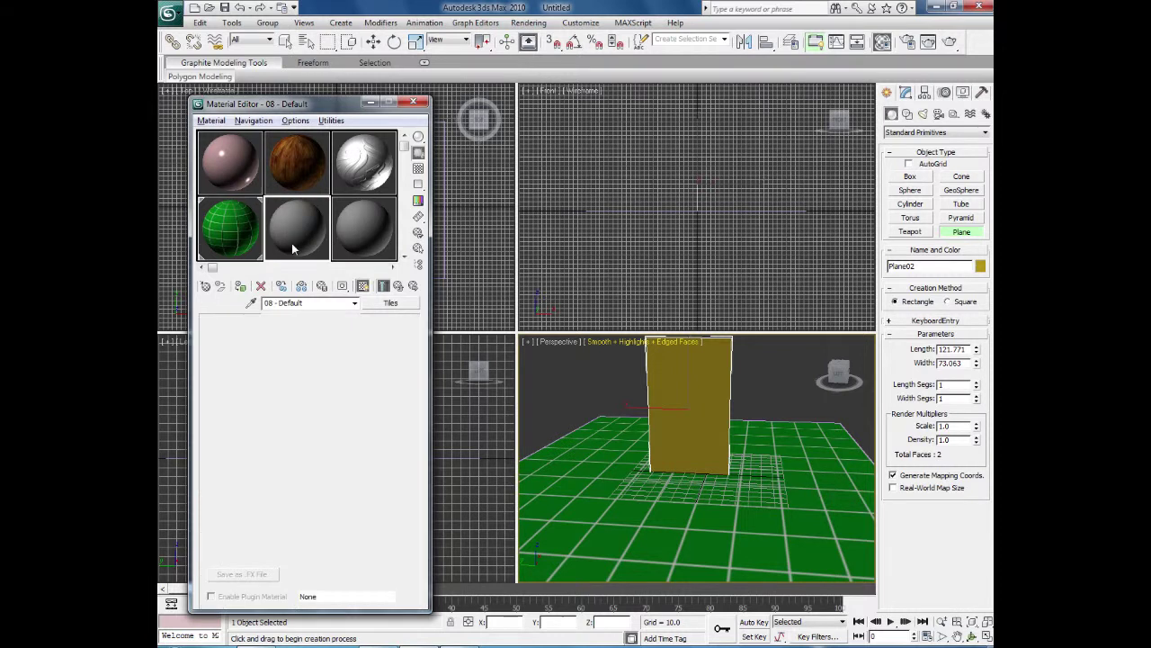
left_click(241, 286)
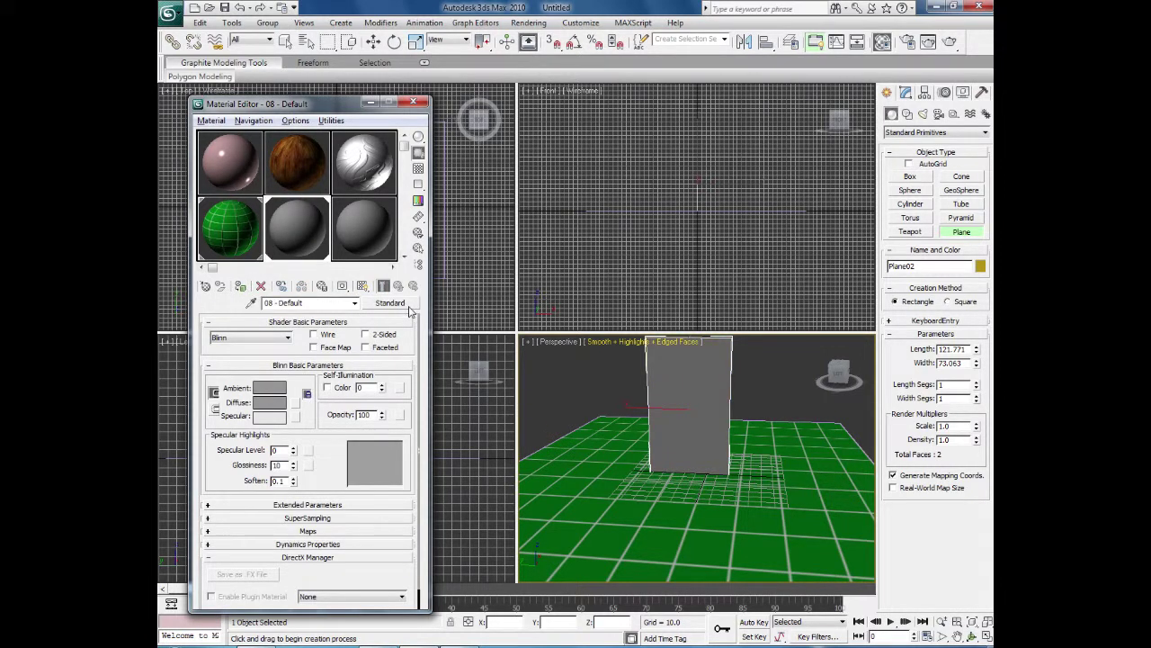
- Load the aljazeera_logo2 bitmap as the 08 - Default material's diffuse map and show it in the viewport
left_click(296, 402)
double_click(564, 107)
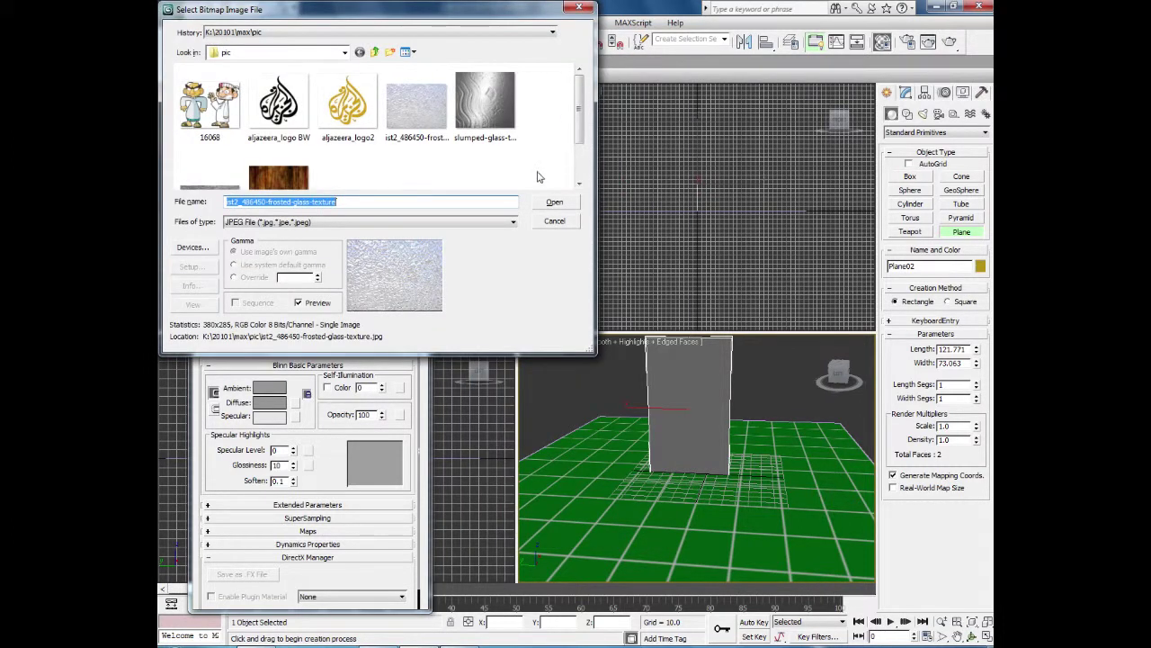
left_click(351, 105)
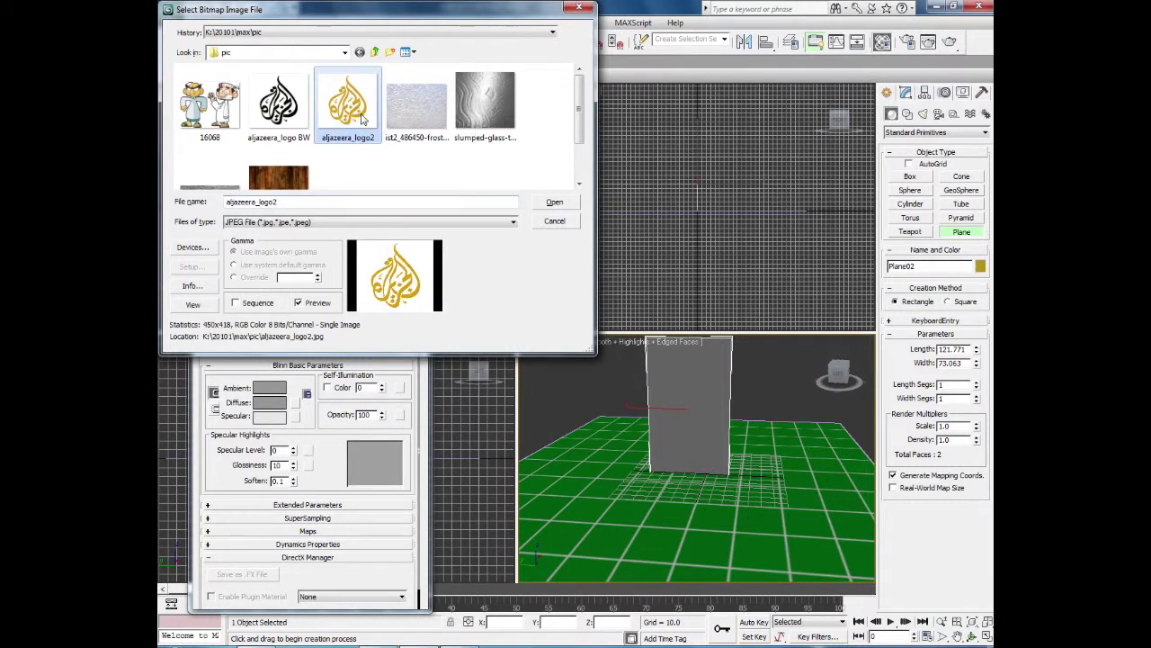
left_click(565, 204)
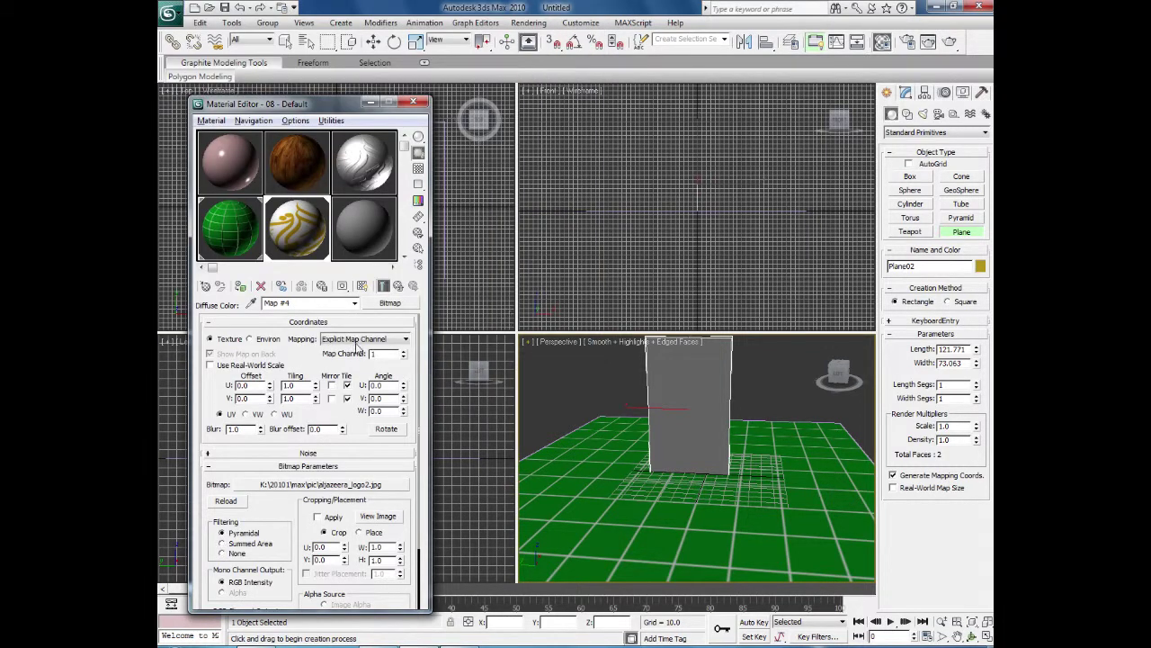
left_click(362, 286)
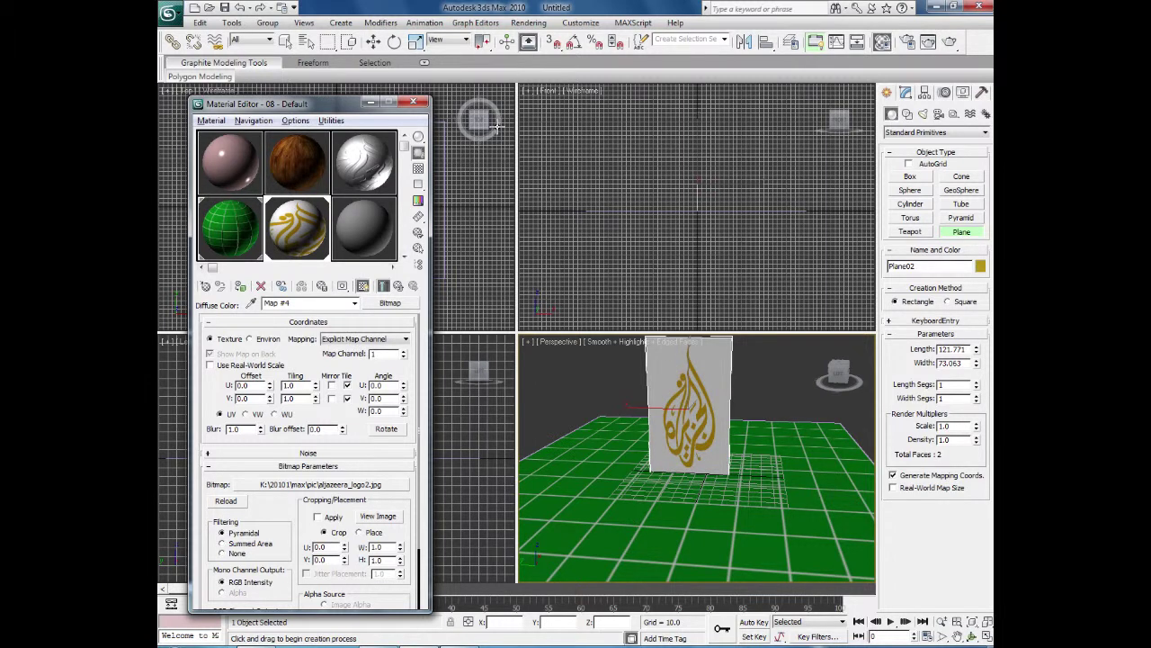
- Widen the upright logo plane to about 176% along its width, render the Perspective view and close the rendered image
left_click(373, 42)
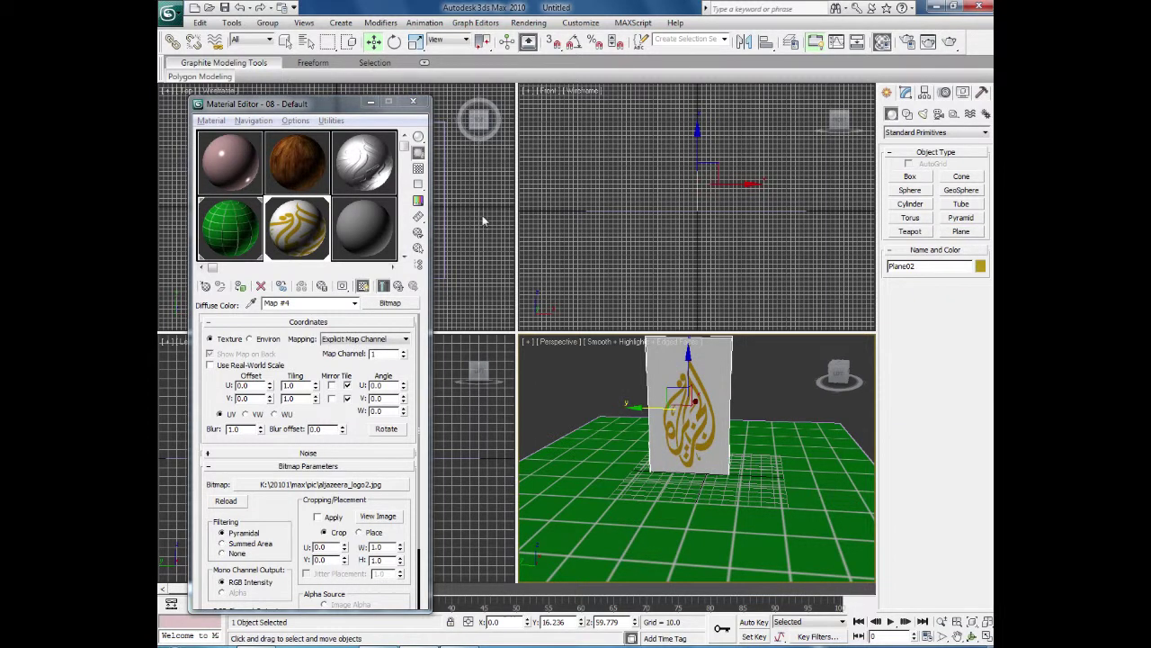
left_click(414, 42)
left_click_drag(744, 408, 780, 407)
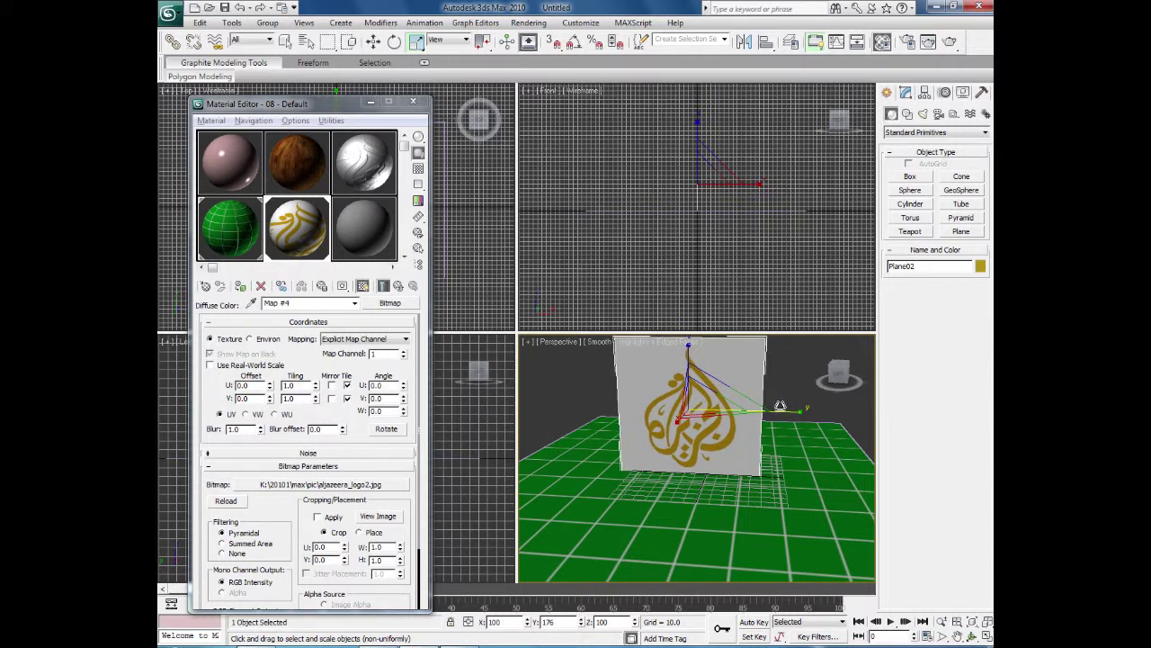
middle_click_drag(654, 478, 607, 464, "alt")
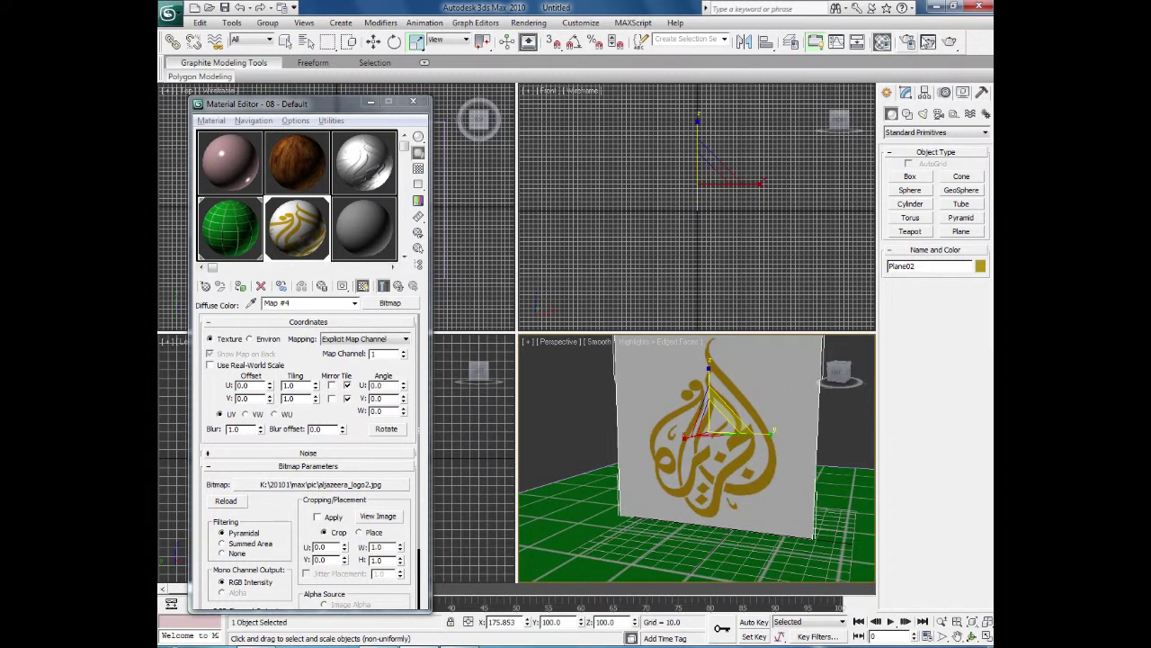
left_click(928, 42)
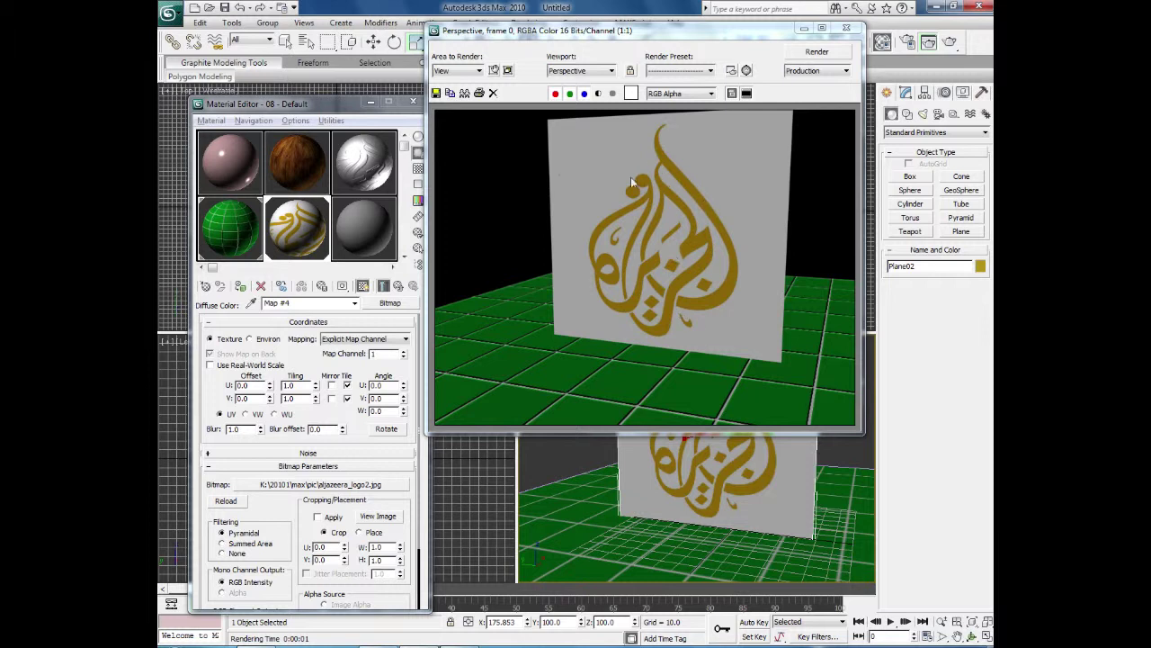
left_click(845, 28)
- Load the aljazeera_logo BW bitmap as the 08 - Default material's opacity map, render the scene and close the rendered image
left_click(399, 288)
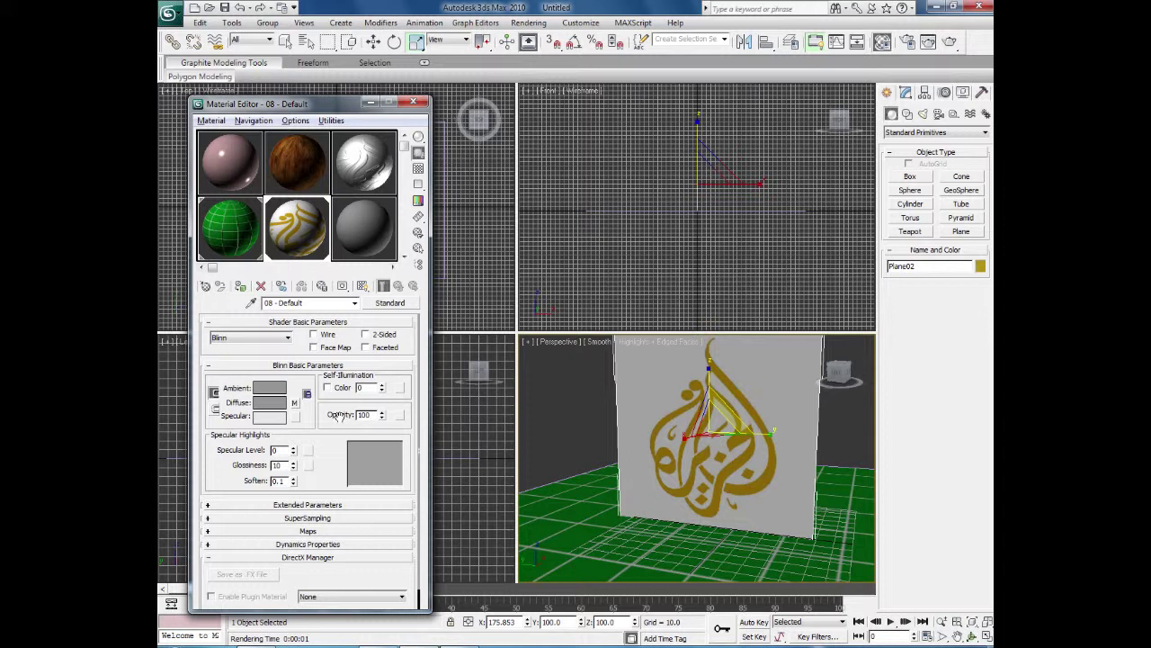
left_click(400, 417)
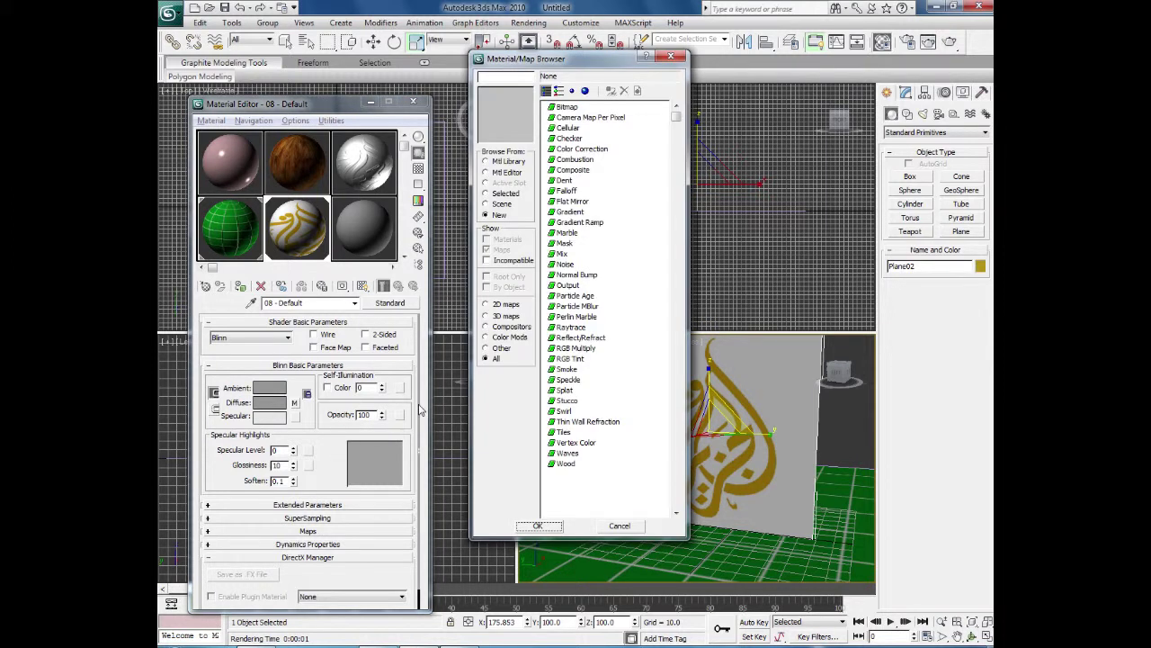
double_click(566, 106)
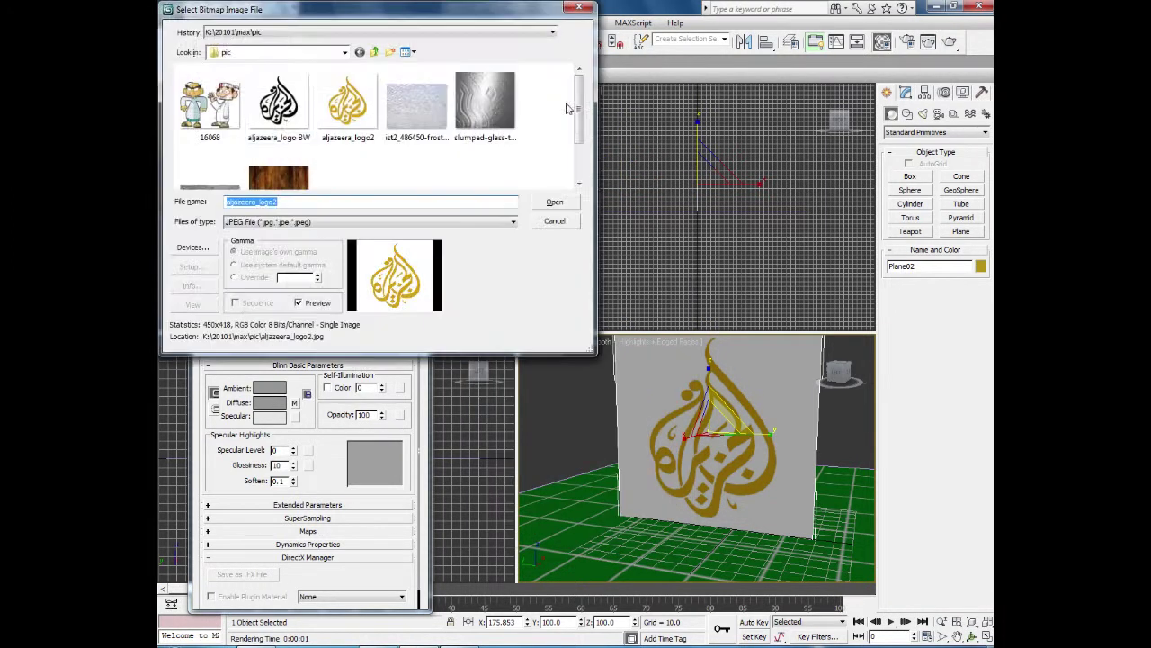
left_click(279, 103)
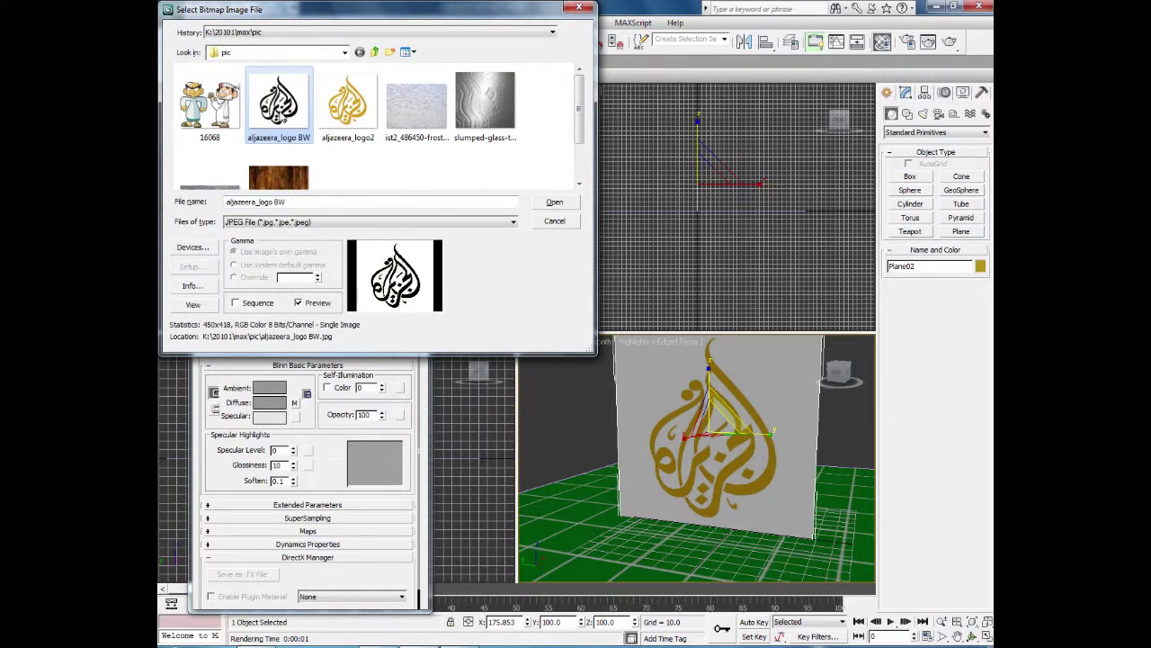
left_click(357, 120)
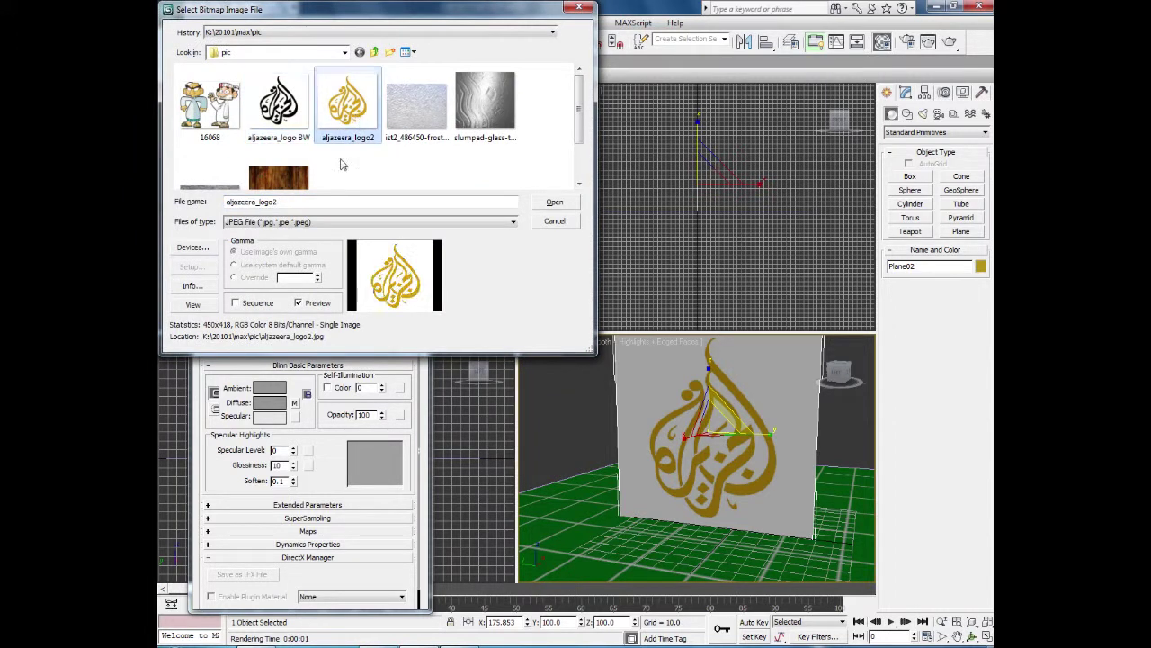
left_click(275, 113)
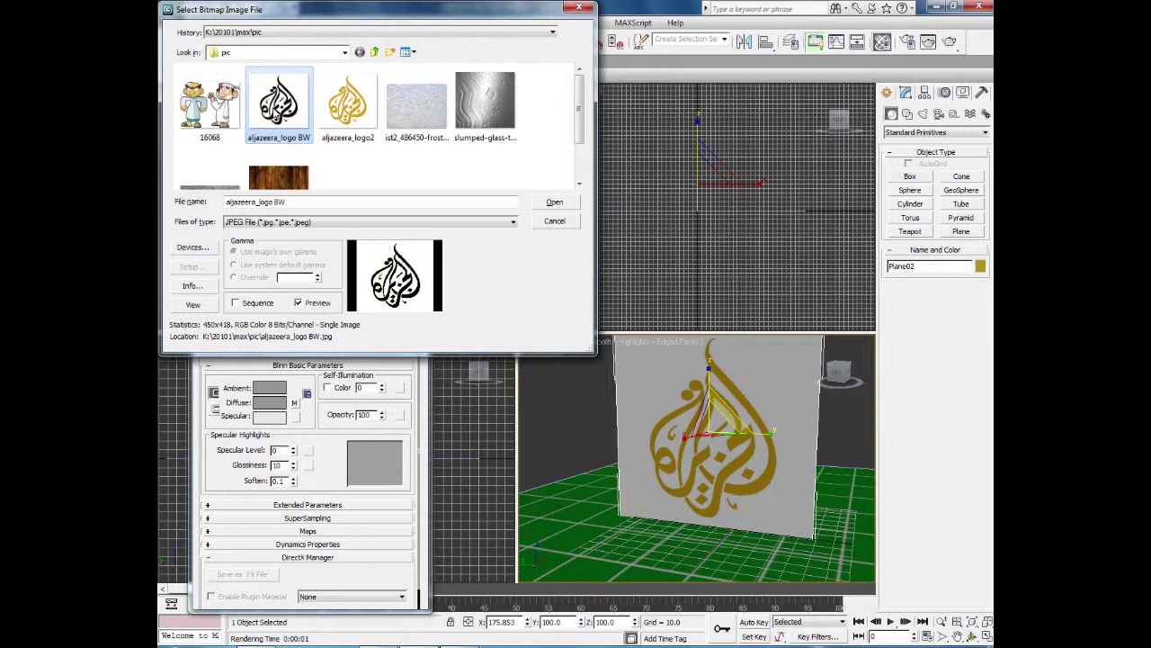
left_click(555, 202)
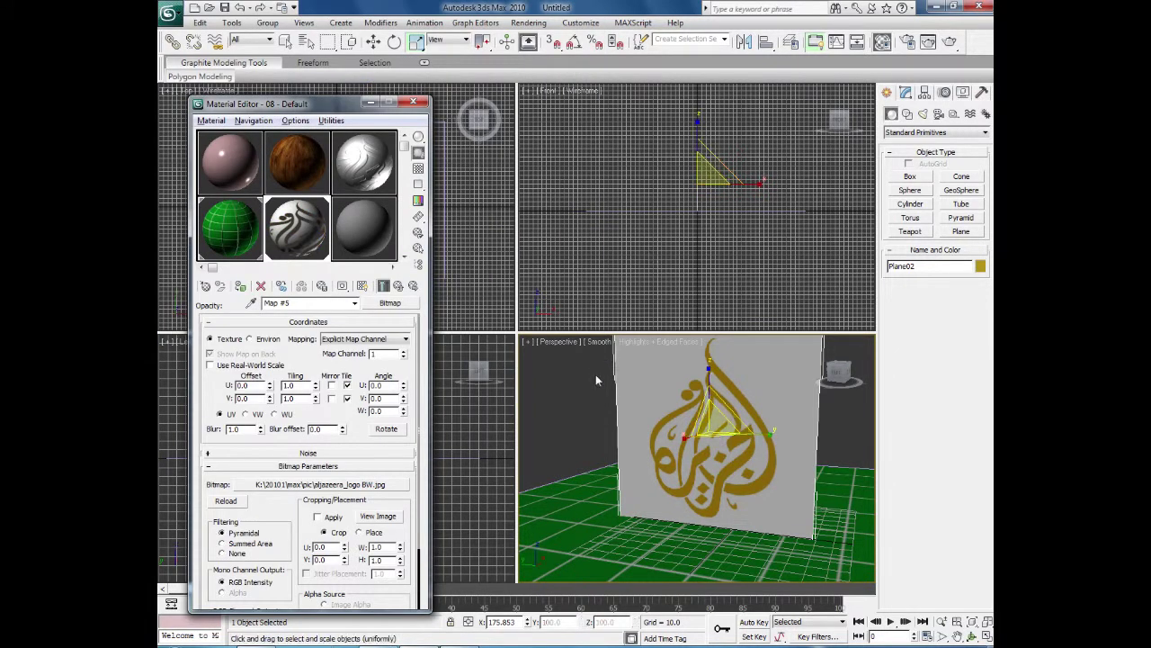
left_click(950, 41)
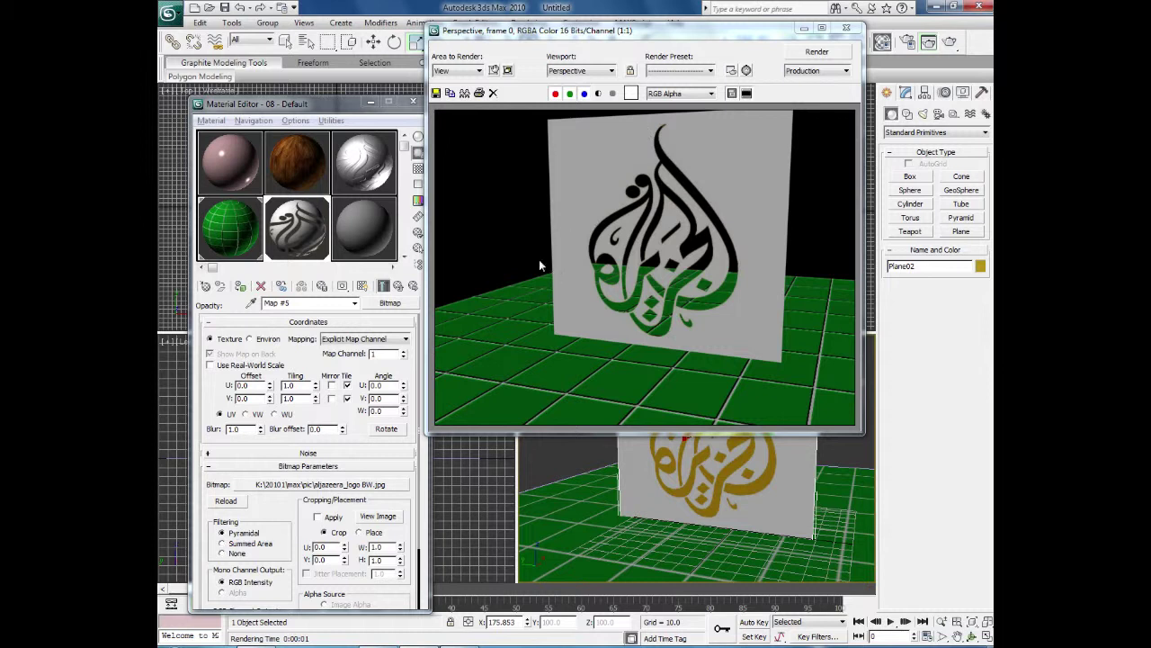
left_click(846, 29)
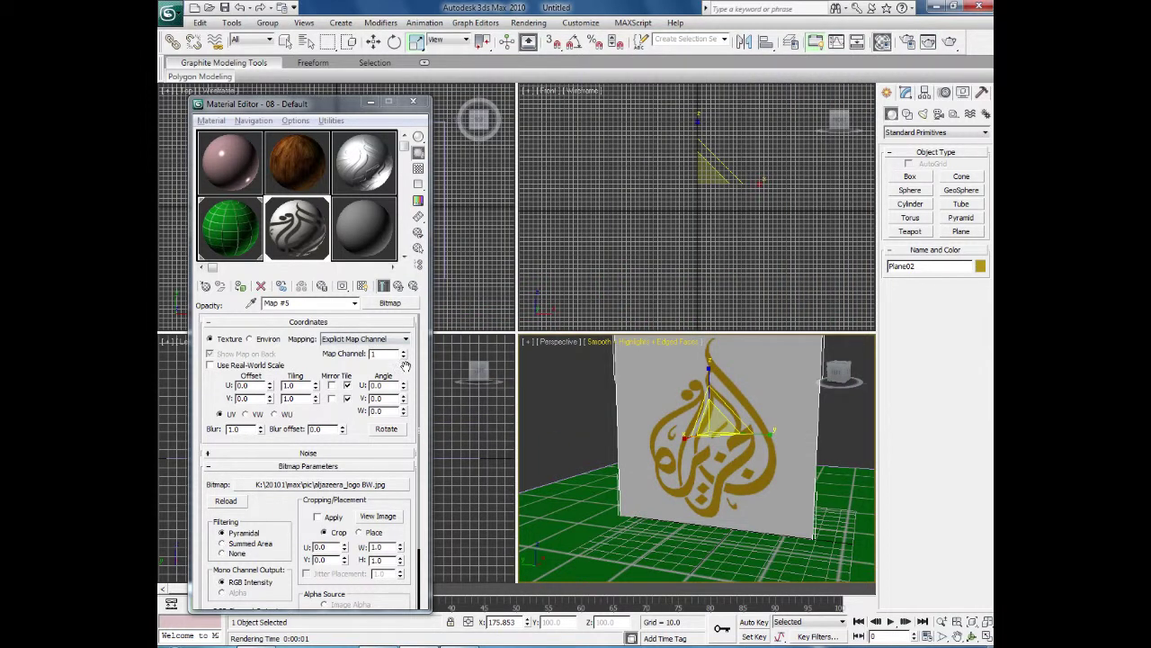
- Turn on Invert in the output settings of the 08 - Default material's opacity bitmap
scroll(400, 364, "down", 3)
scroll(396, 368, "up", 3)
scroll(393, 370, "down", 3)
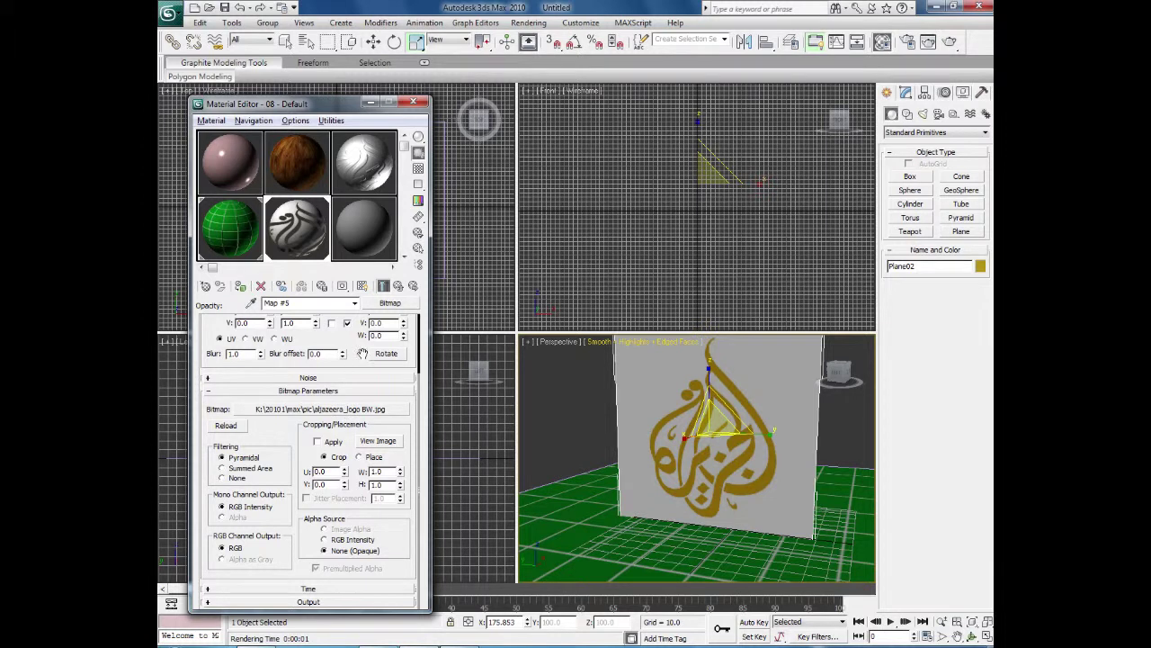
left_click(211, 601)
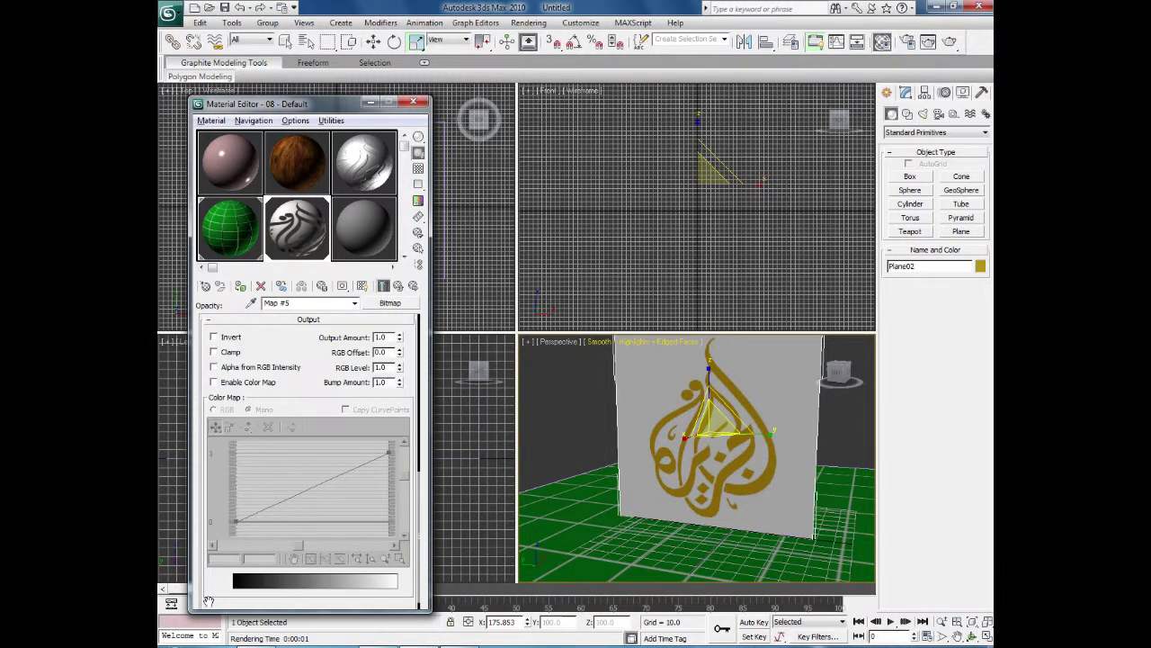
left_click(214, 337)
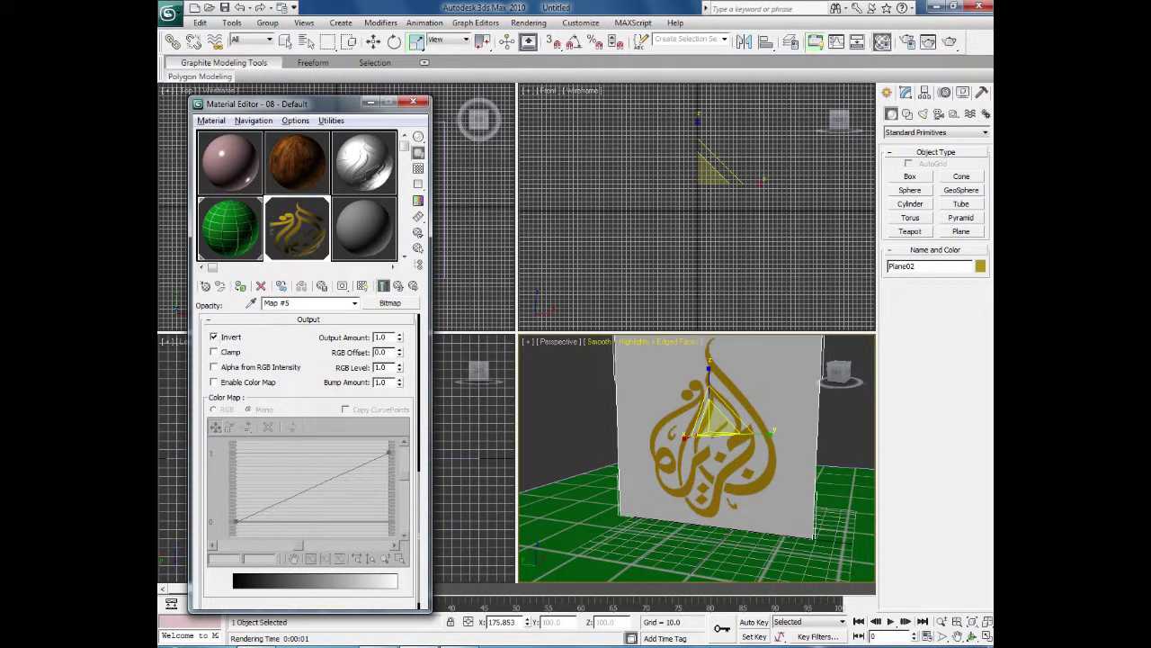
- Switch to the pic folder in Windows Explorer and view the aljazeera_logo BW image at full size, closing it again
key("alt+Tab")
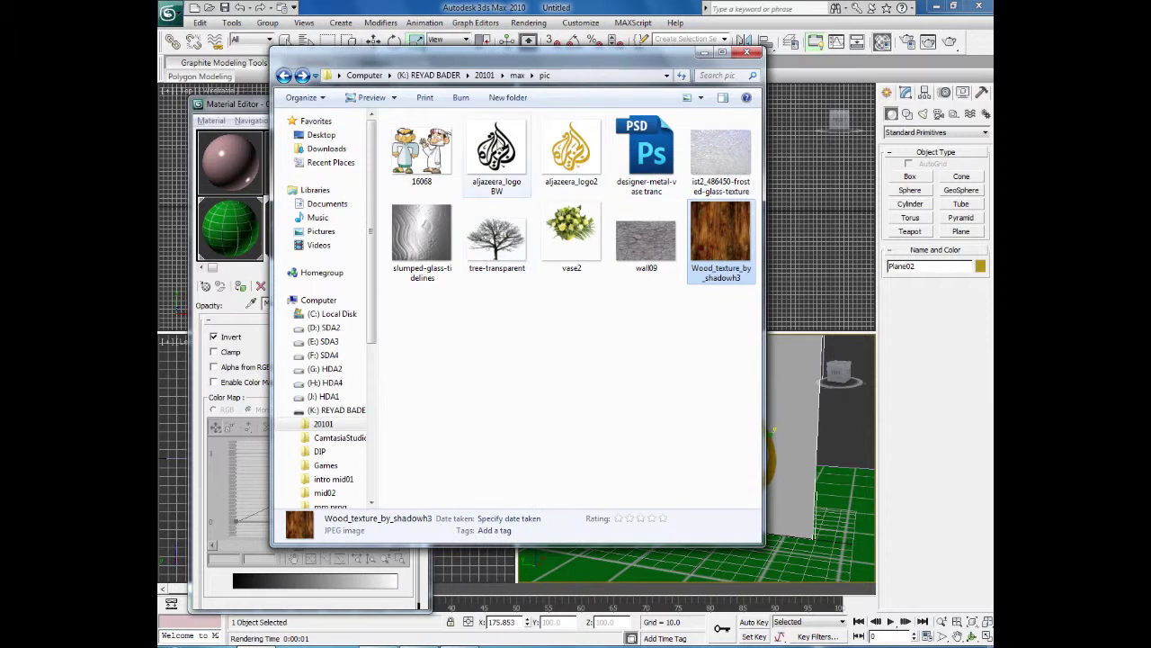
double_click(497, 148)
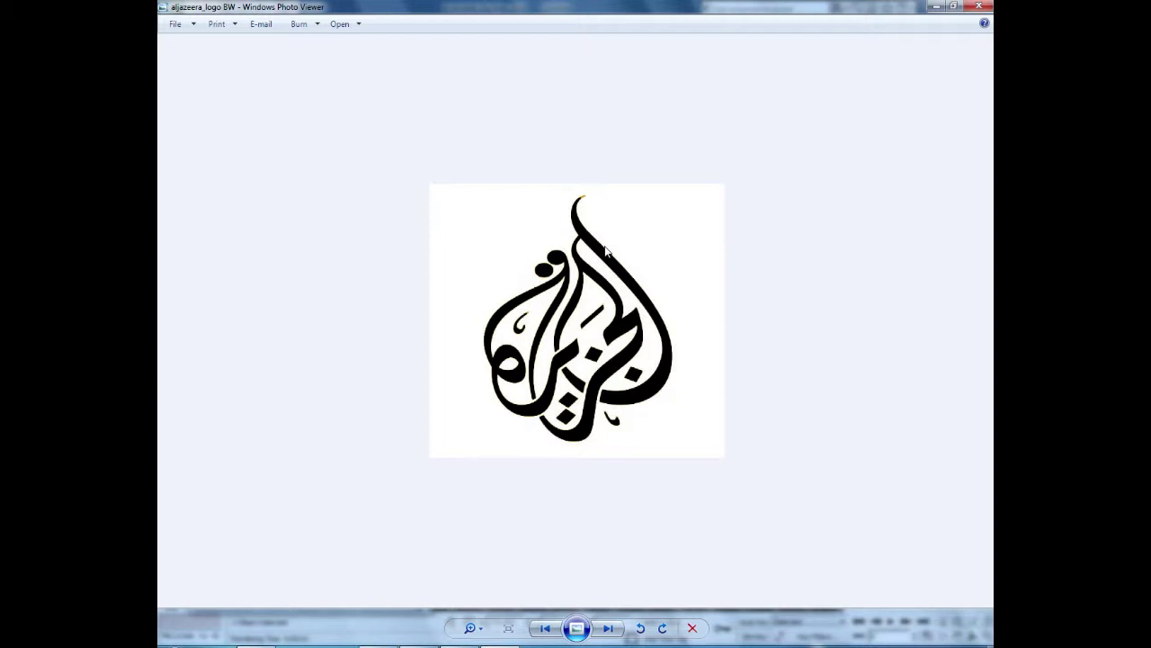
left_click(979, 6)
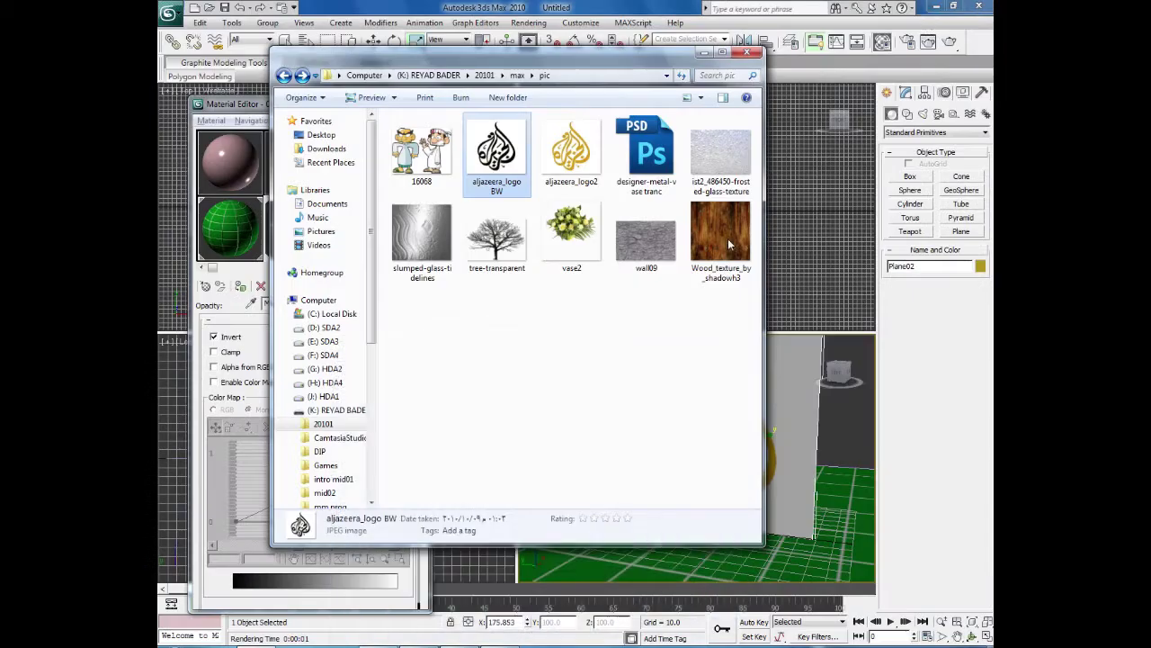
left_click_drag(503, 54, 426, 49)
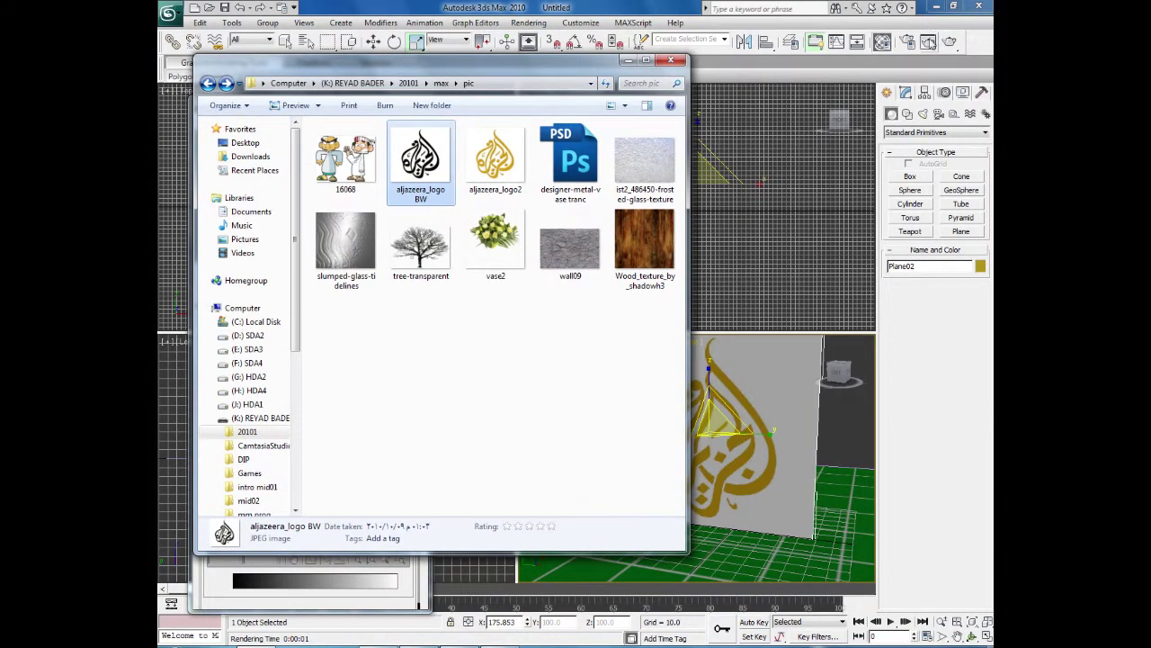
- Render the Perspective view again with the inverted opacity map on the logo plane
left_click(929, 42)
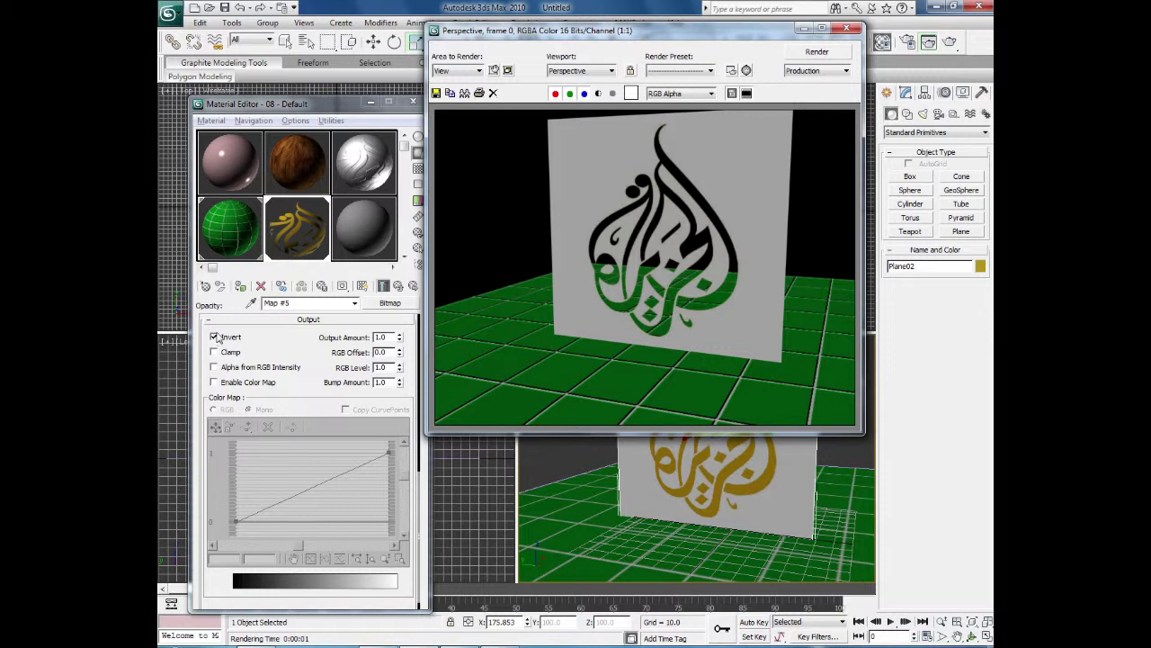
left_click(816, 52)
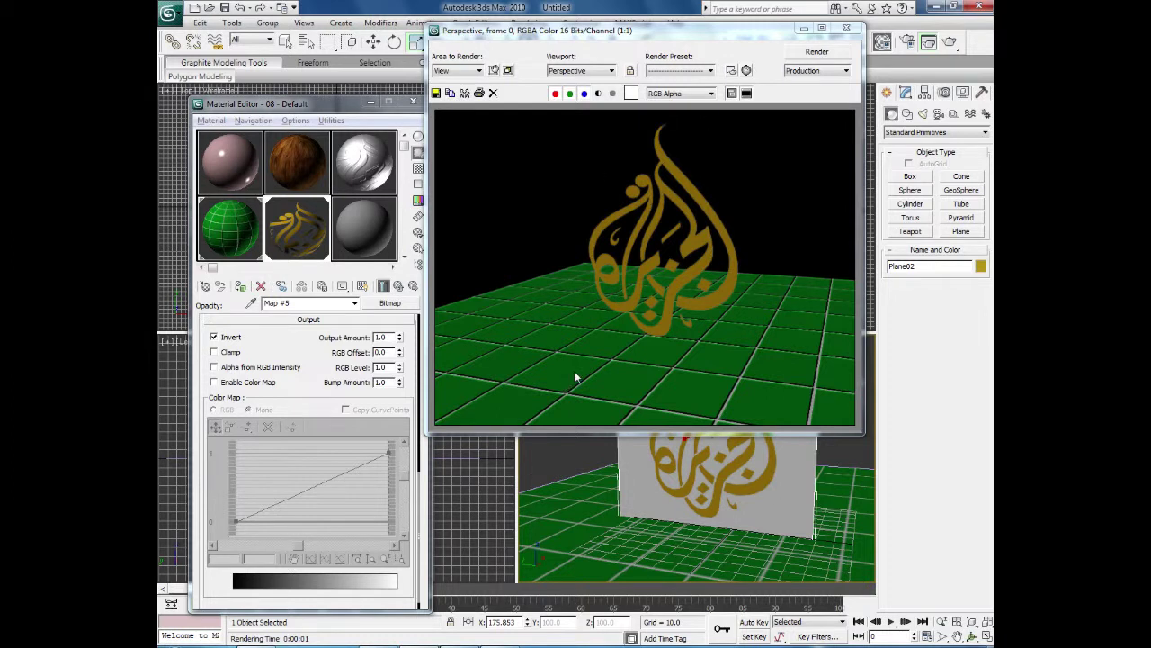
left_click_drag(289, 354, 297, 506)
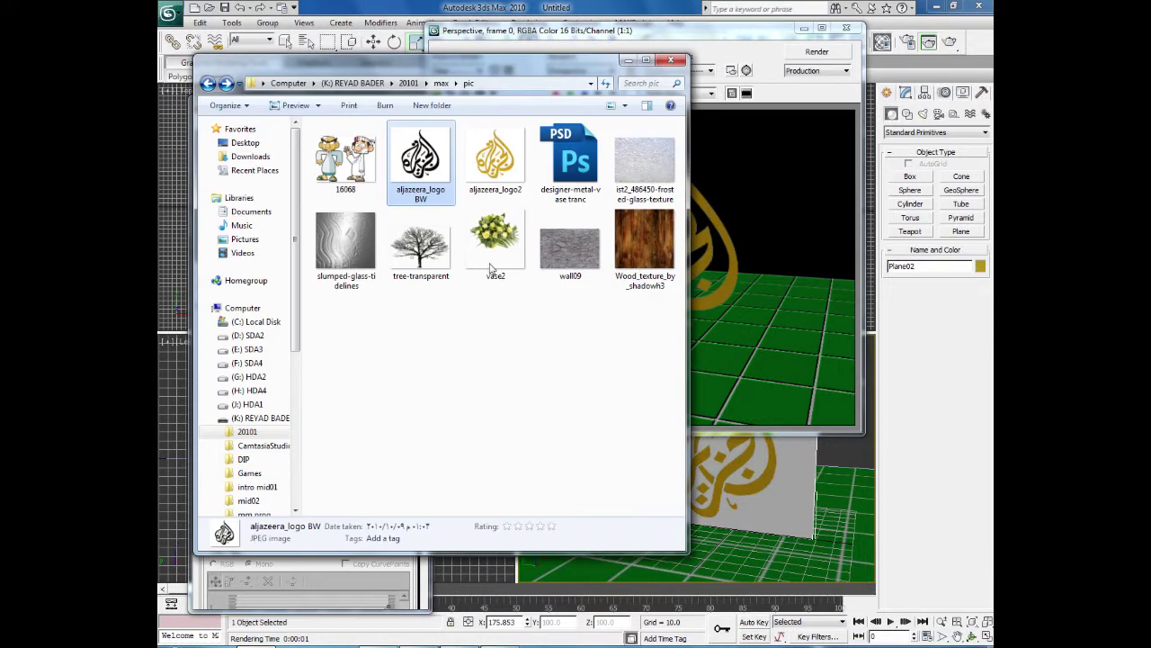
- Compare the aljazeera_logo2 and aljazeera_logo BW files with the rendered logo, and put away the folder and rendered image
left_click(493, 176)
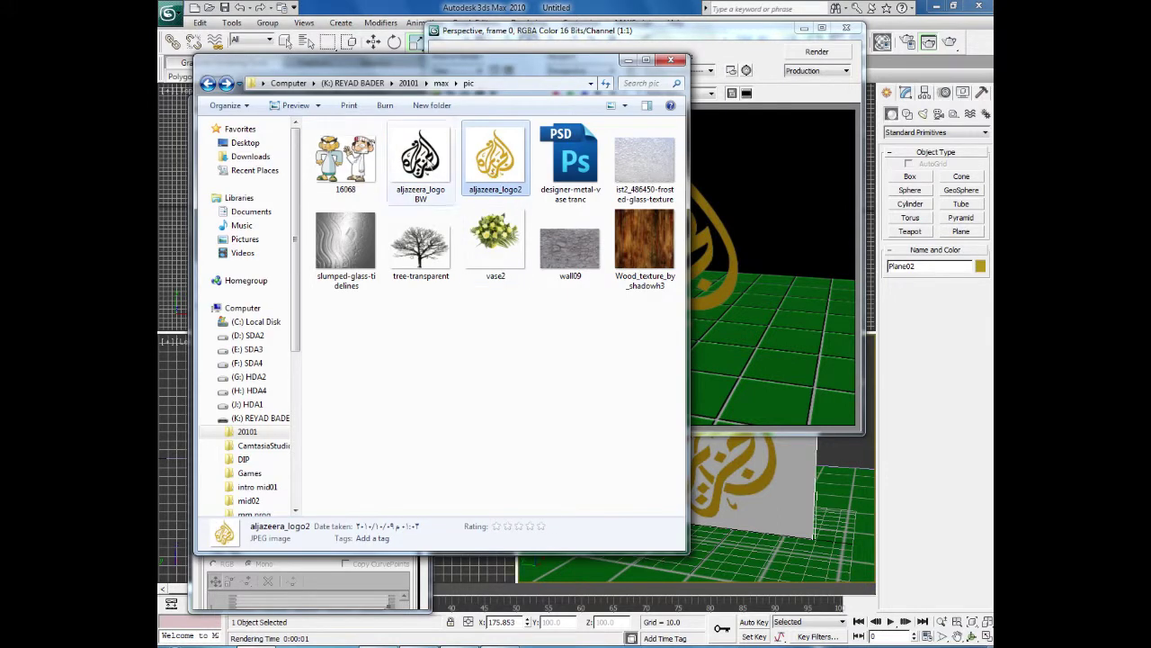
left_click(420, 160)
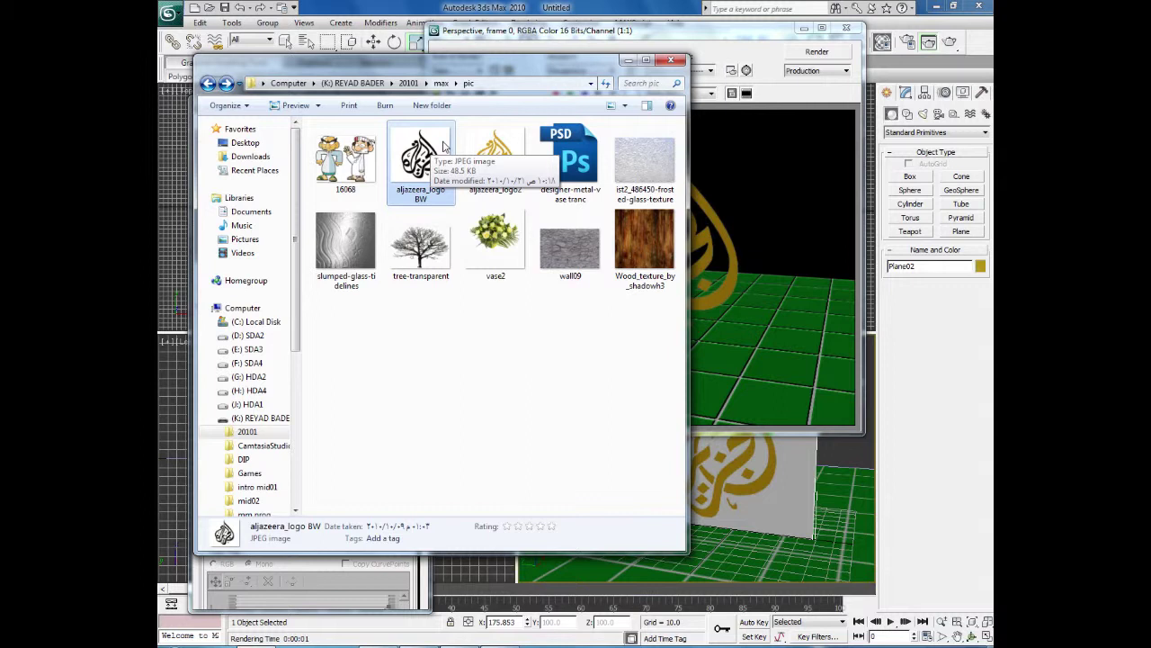
left_click_drag(414, 67, 603, 41)
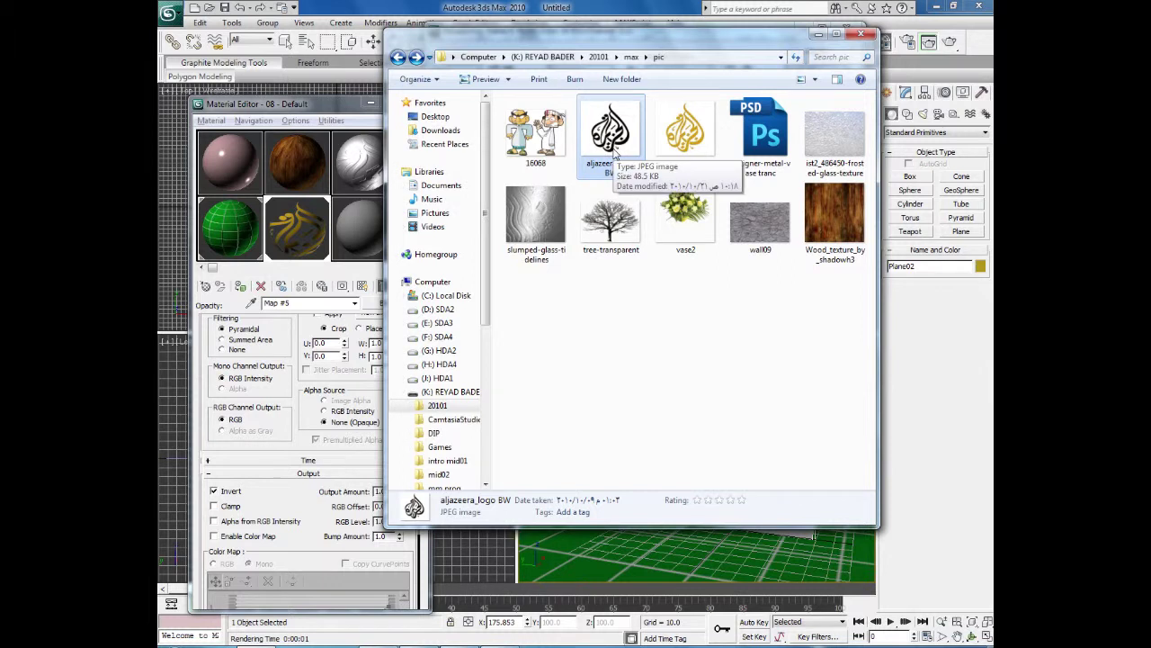
left_click(818, 35)
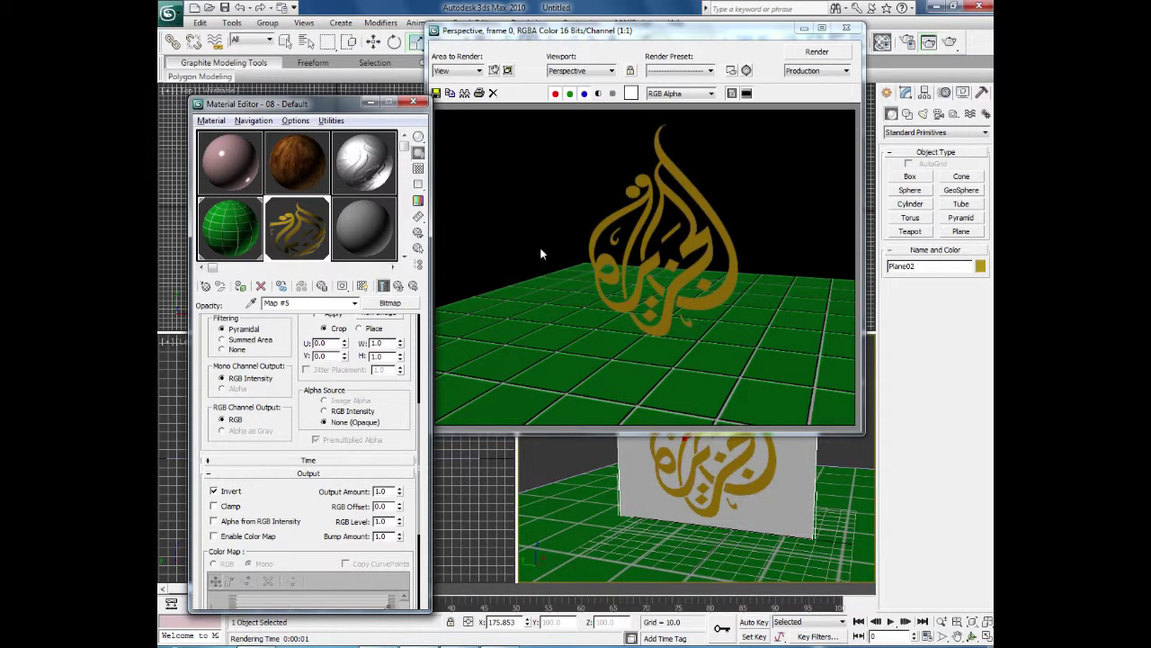
left_click(856, 28)
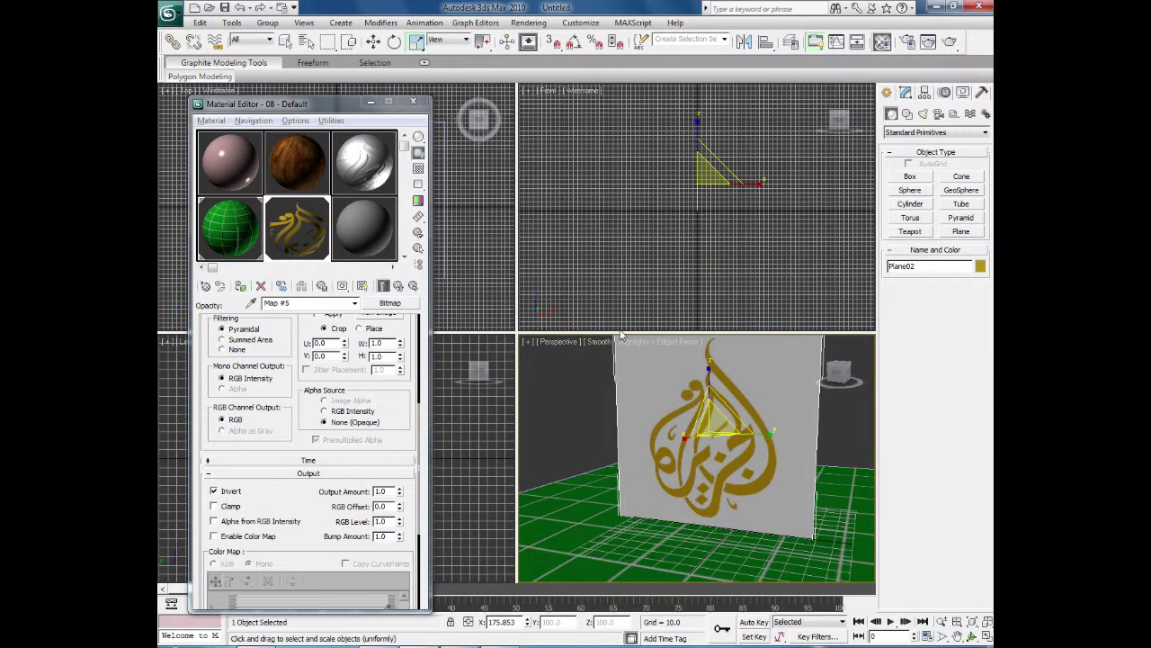
left_click(373, 41)
right_click(741, 146)
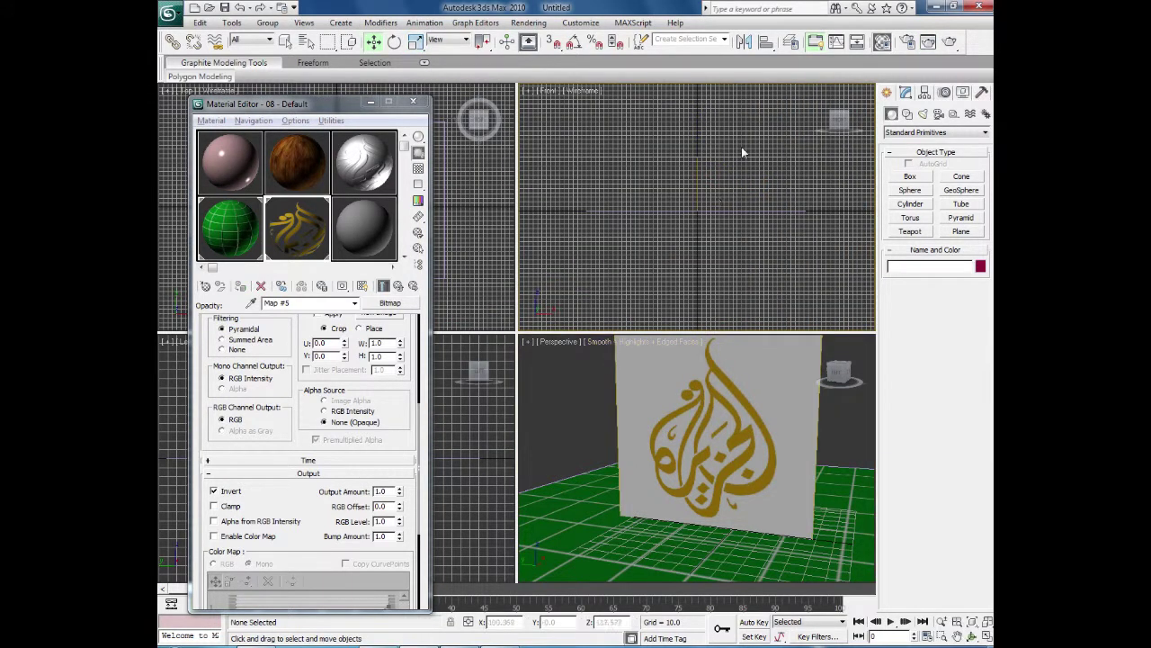
key("Delete")
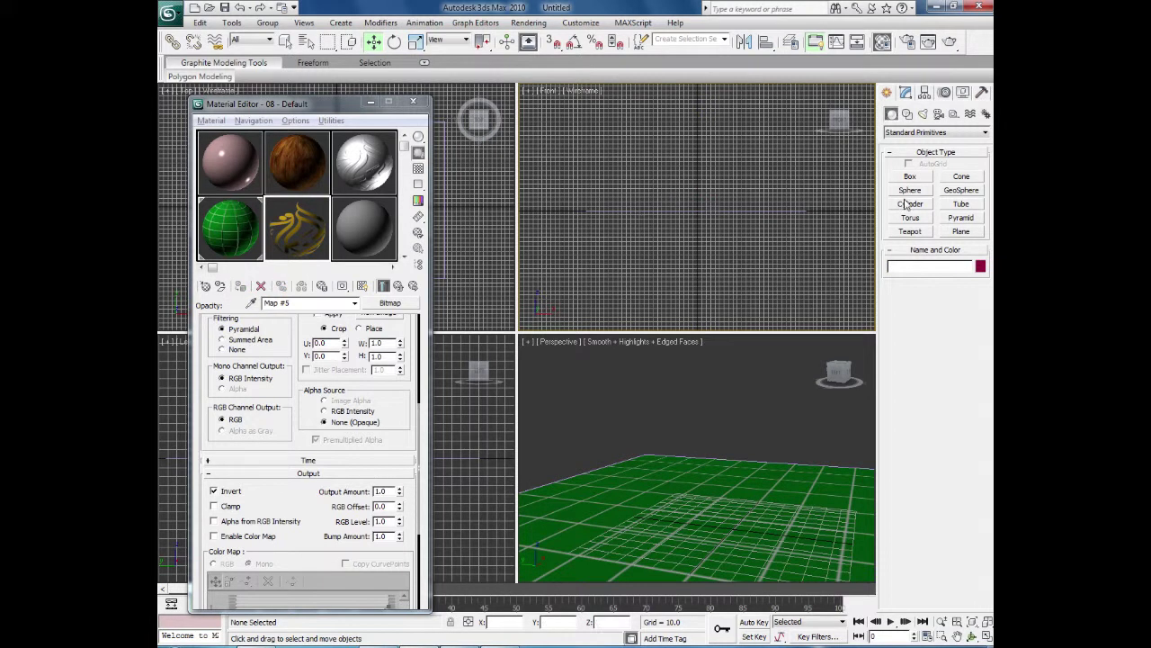
key("ctrl+z")
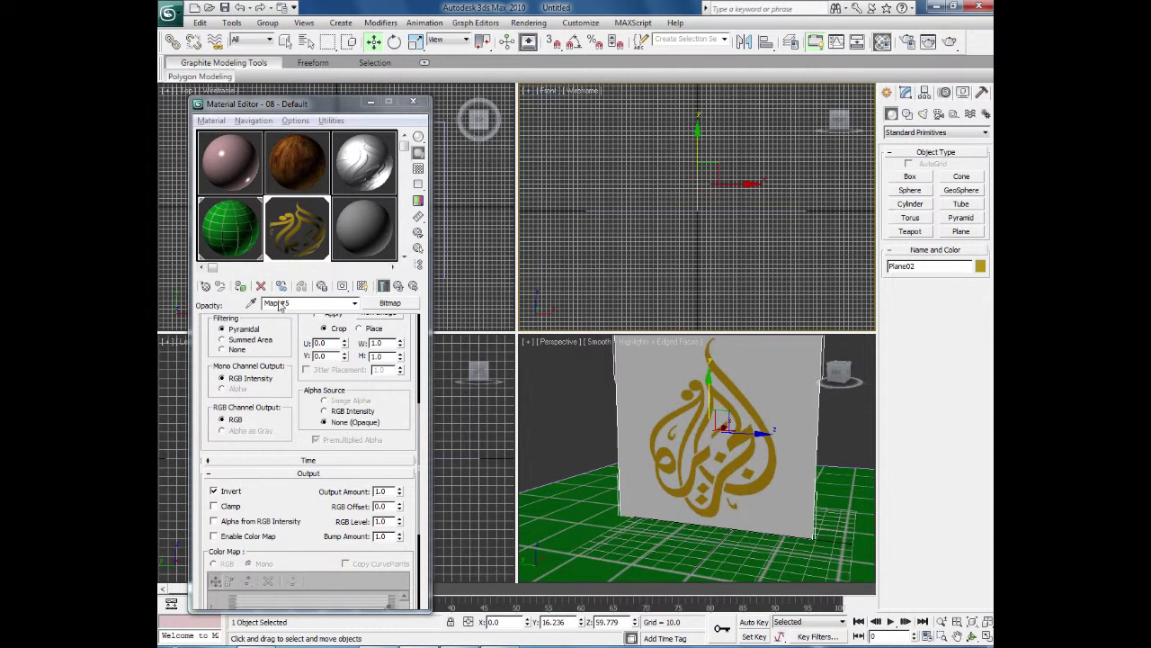
- Add a Bitmap map to the diffuse color of the 09 - Default material
left_click(349, 245)
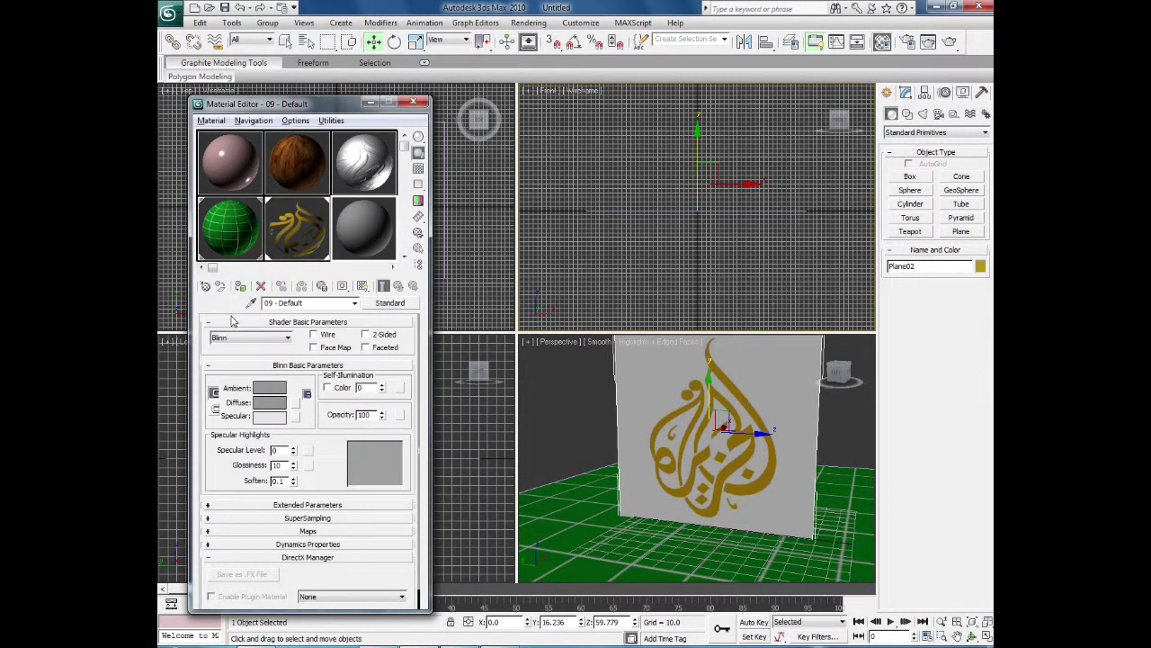
left_click(296, 405)
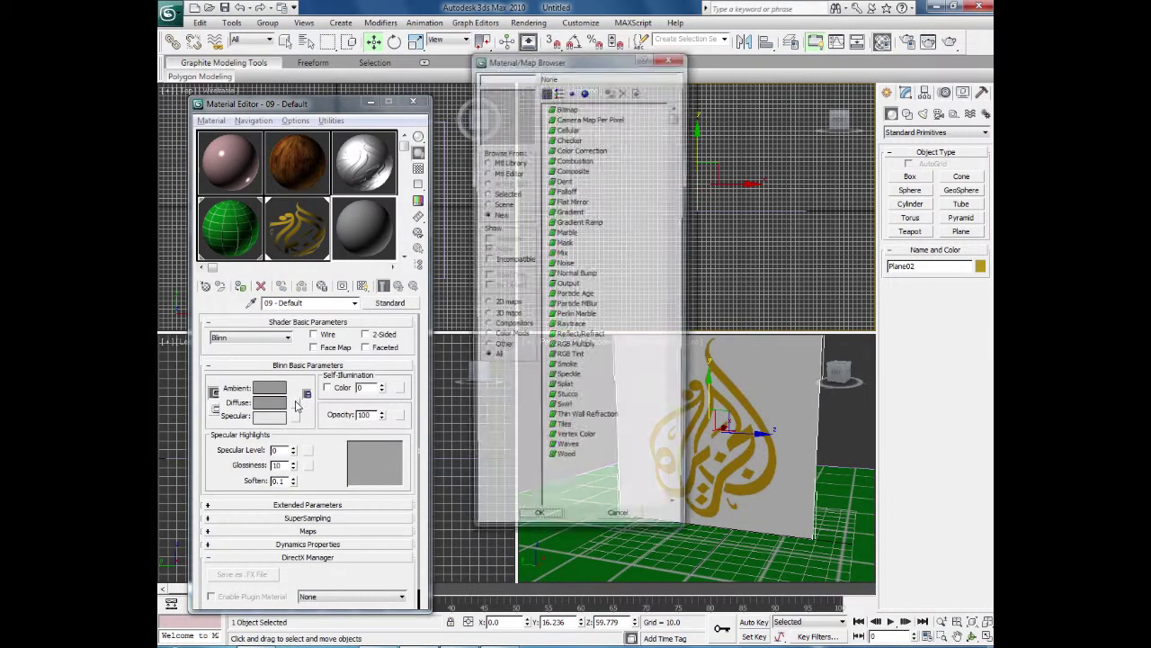
left_click(566, 107)
double_click(566, 107)
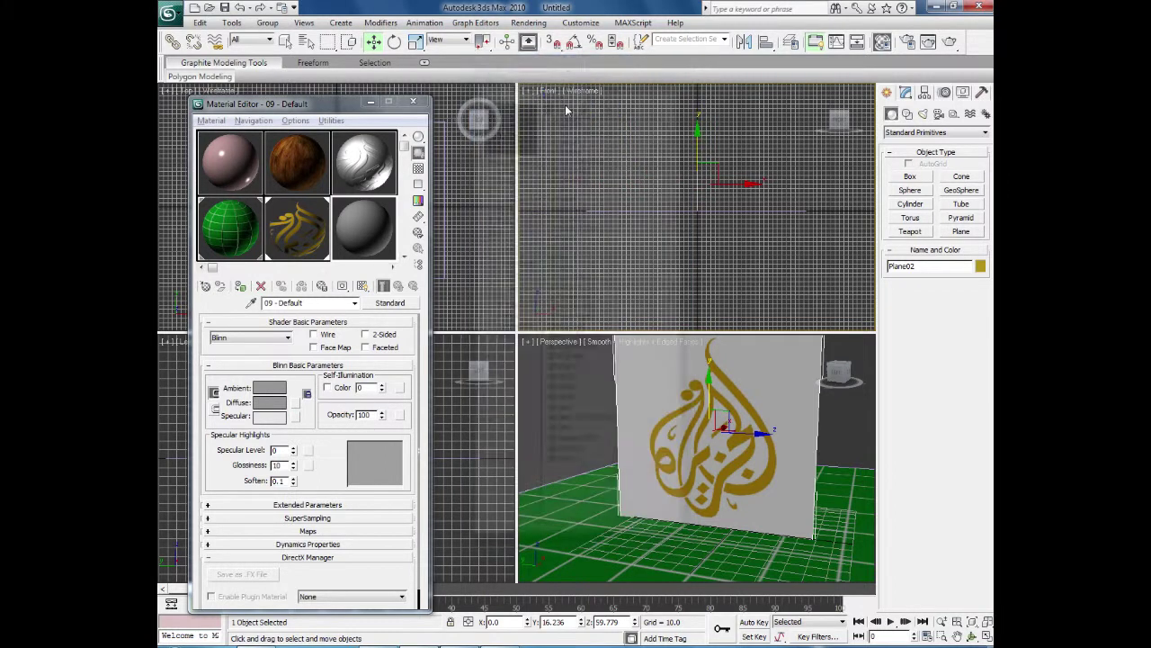
- Load tree-transparent.png from the pic folder, listing all formats, as the diffuse bitmap and view the image at full size
mouse_move(576, 111)
left_mouse_down()
mouse_move(580, 157)
mouse_move(578, 108)
left_mouse_up()
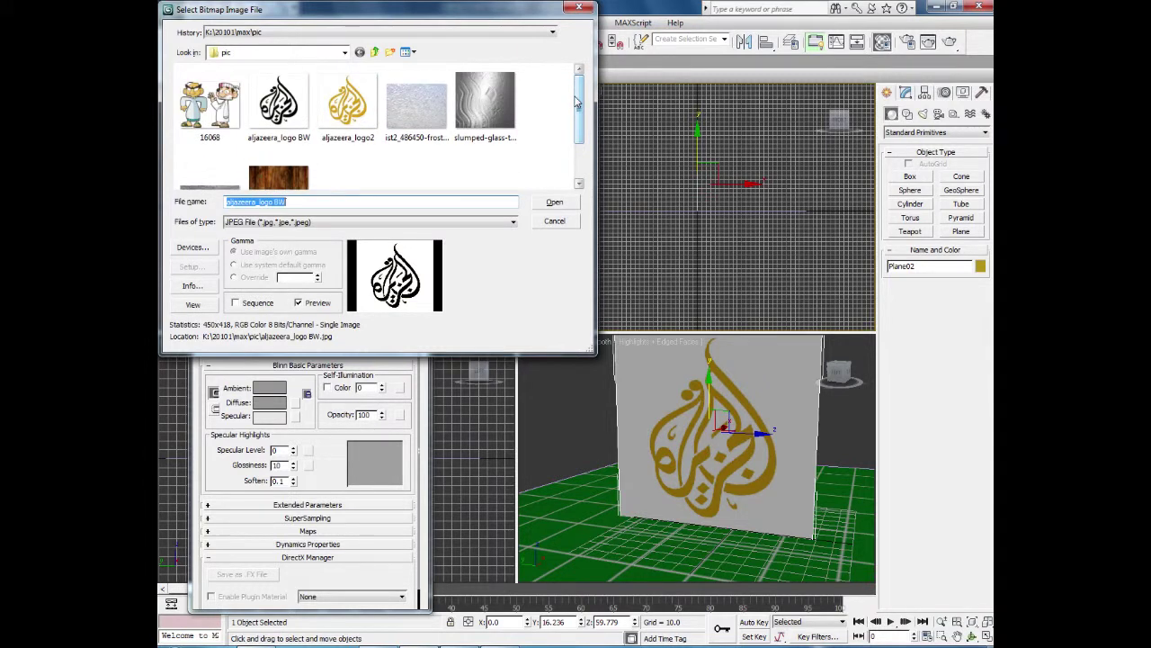
left_click(367, 343)
left_click(511, 223)
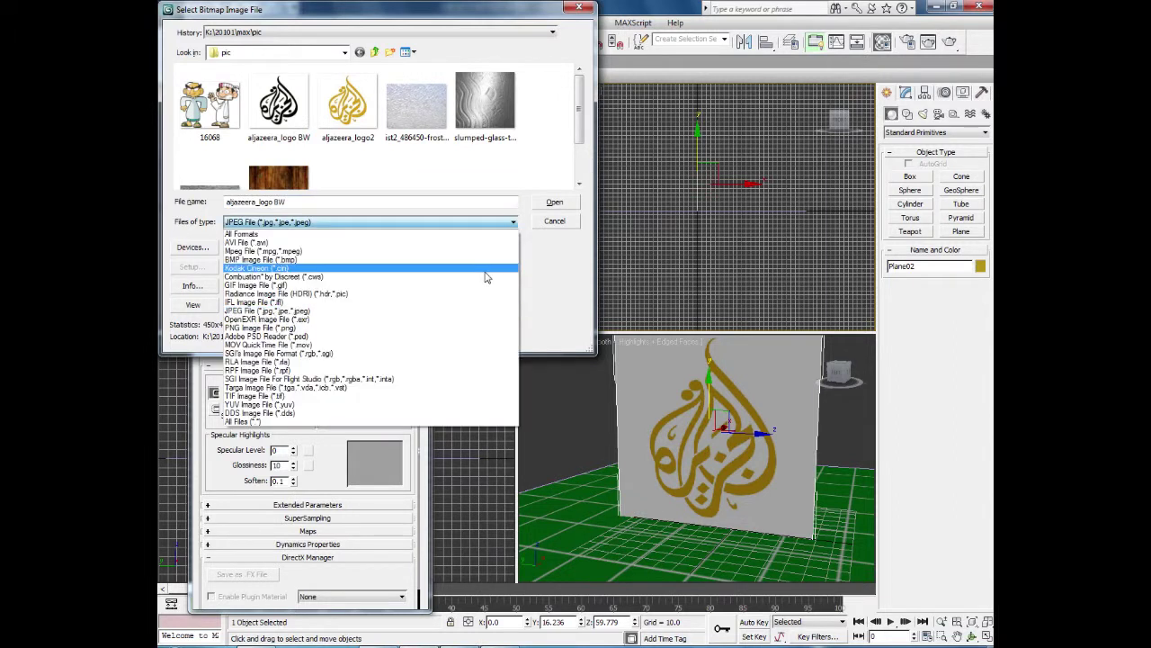
left_click(459, 236)
left_click_drag(576, 120, 579, 160)
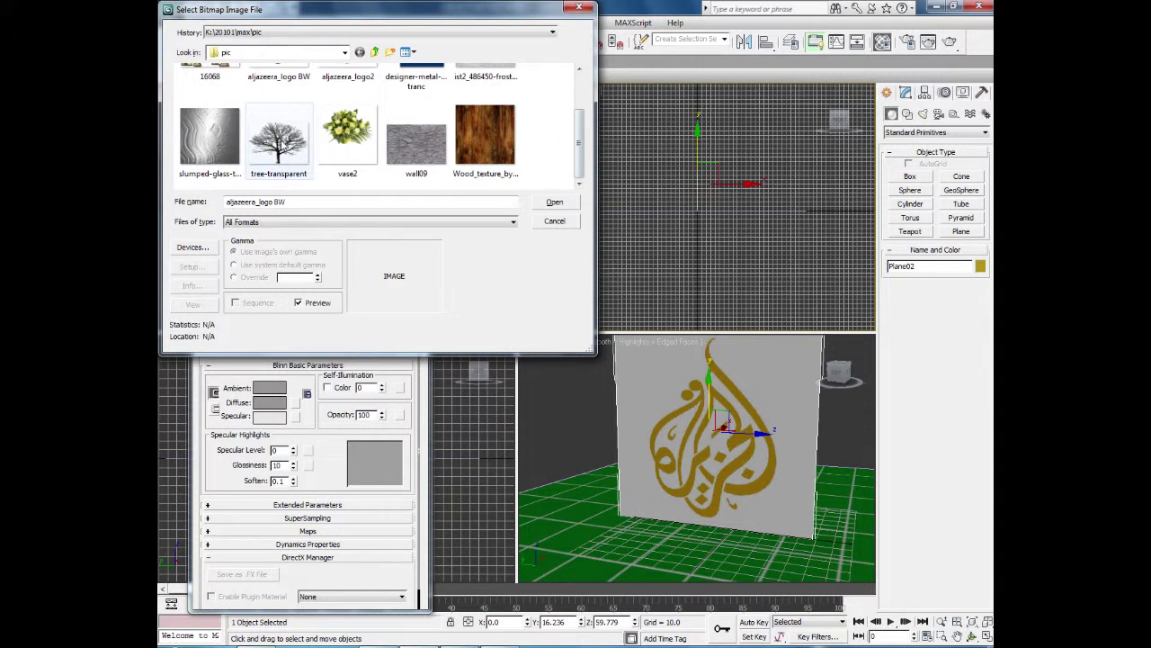
left_click(261, 169)
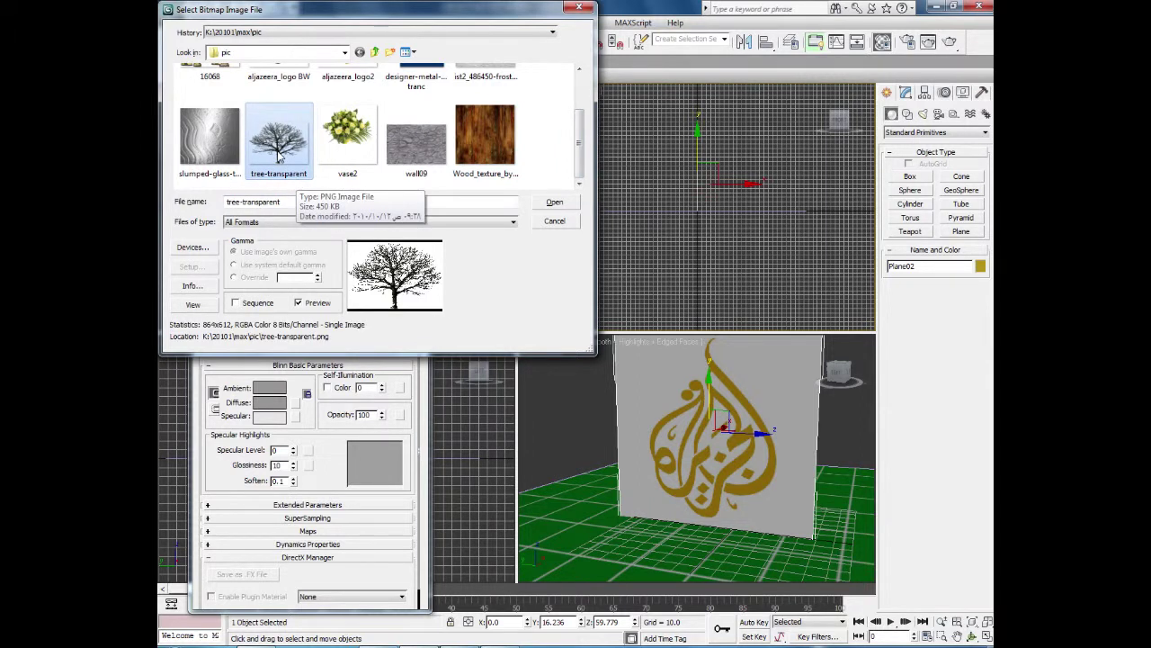
double_click(277, 153)
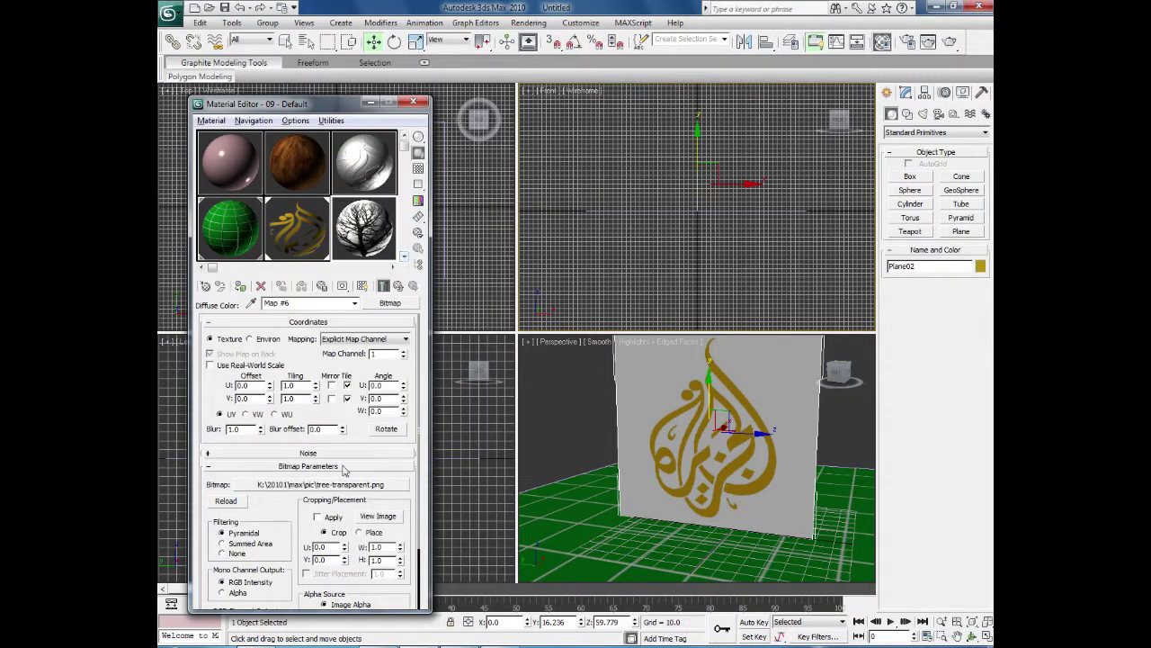
left_click(378, 517)
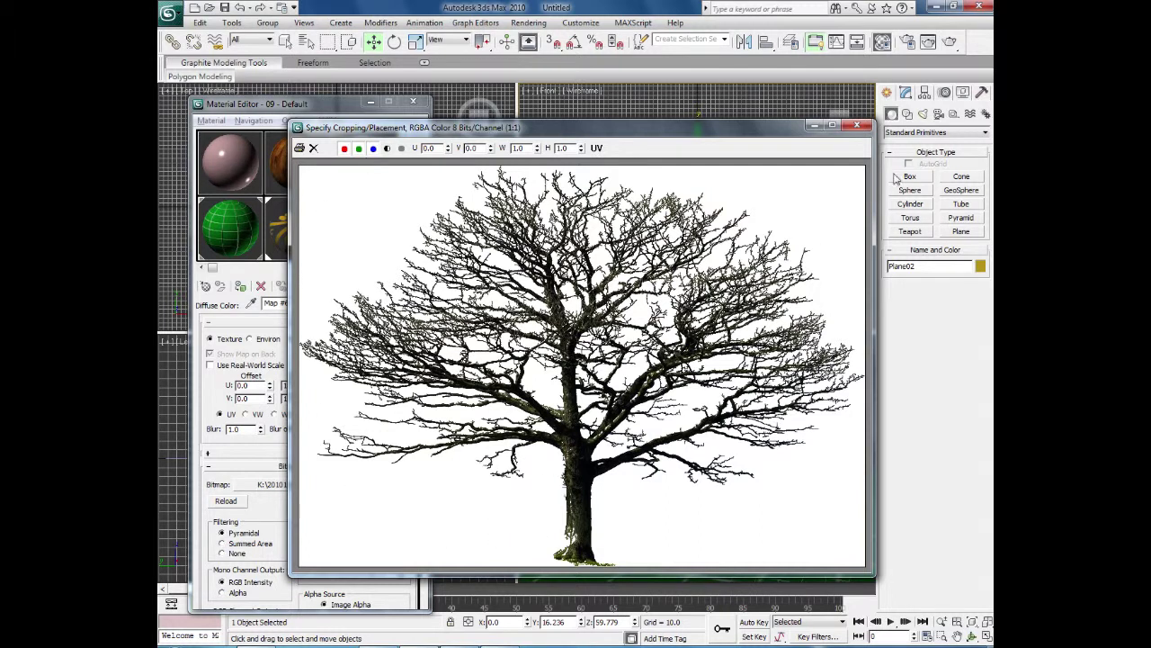
left_click(859, 126)
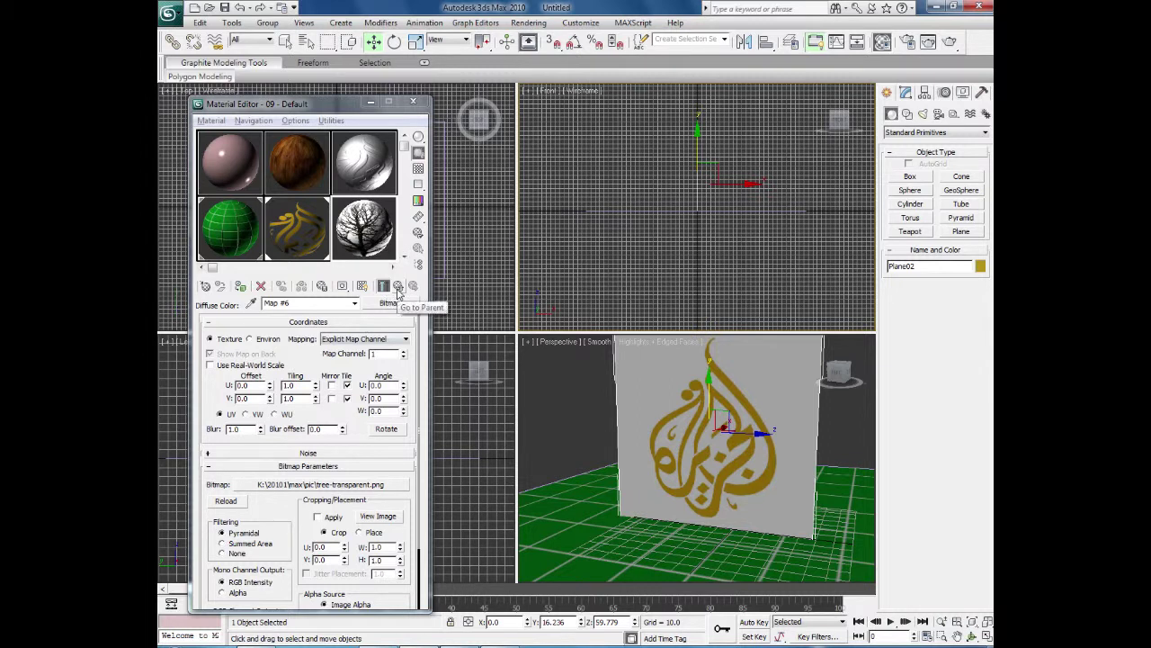
- Assign the 09 - Default material to the upright plane and show its tree map in the viewport
left_click(240, 286)
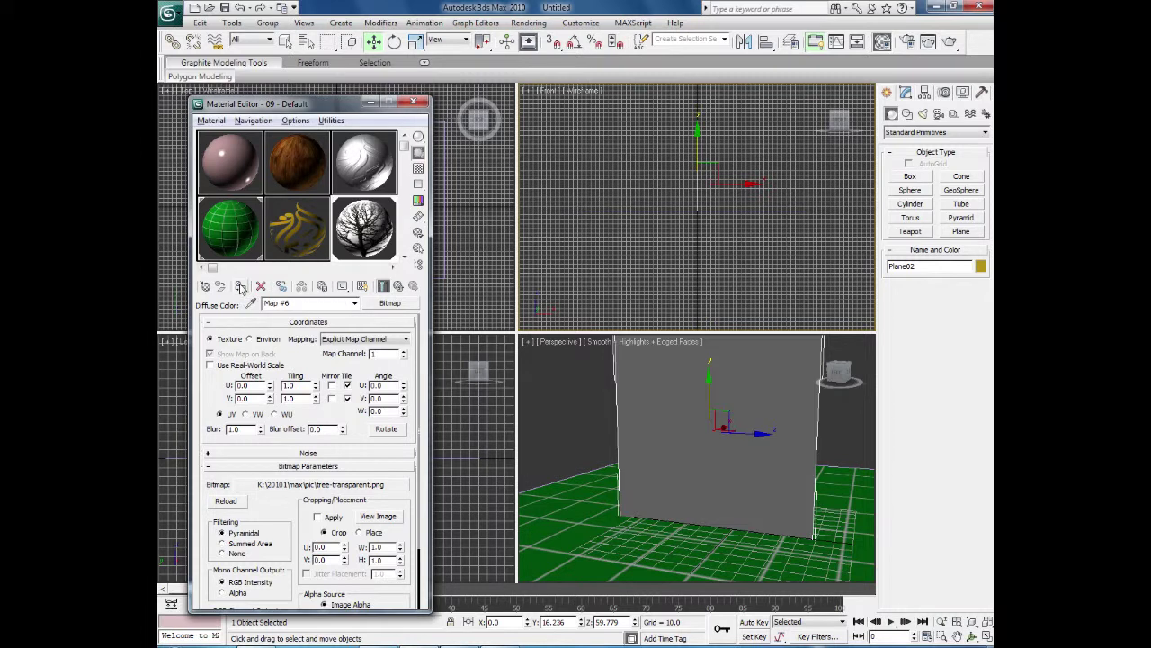
left_click(362, 286)
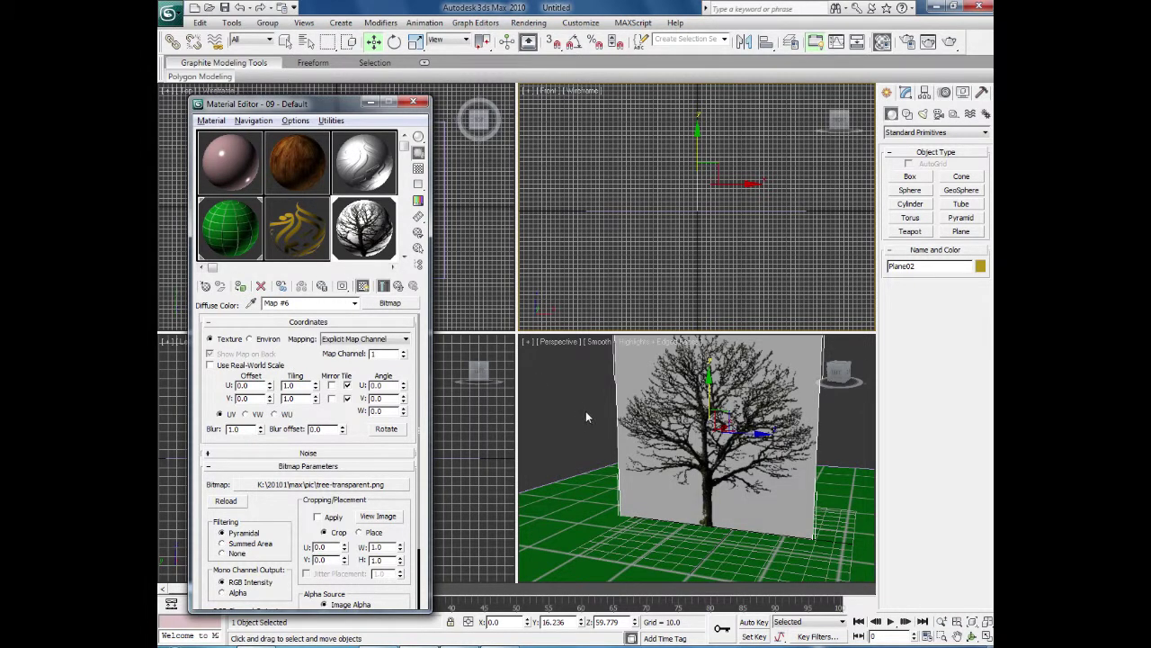
- Render the Perspective view with the tree image on the plane, close the rendering and return to the material's main parameters
right_click(586, 411)
left_click(951, 44)
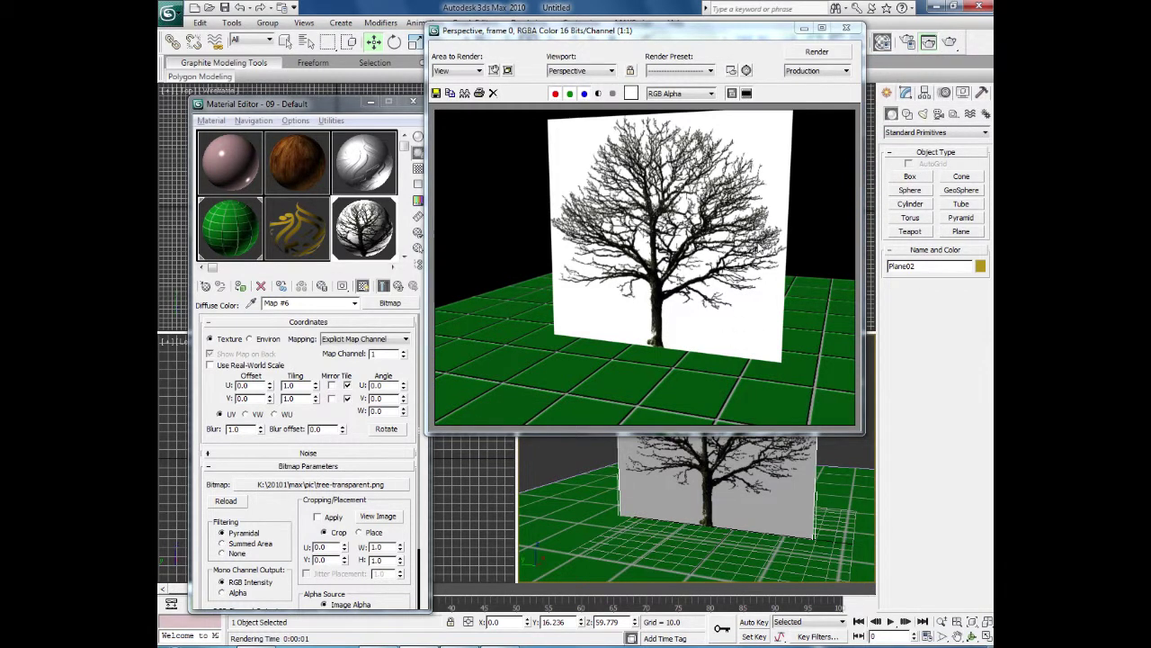
left_click(846, 28)
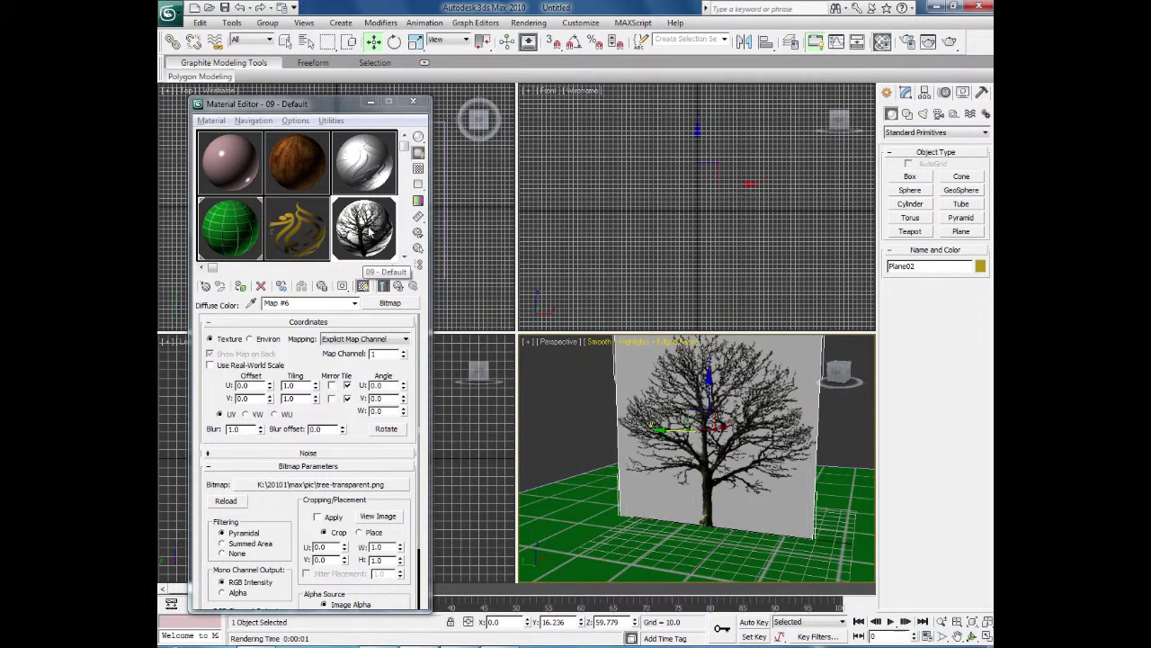
left_click(400, 286)
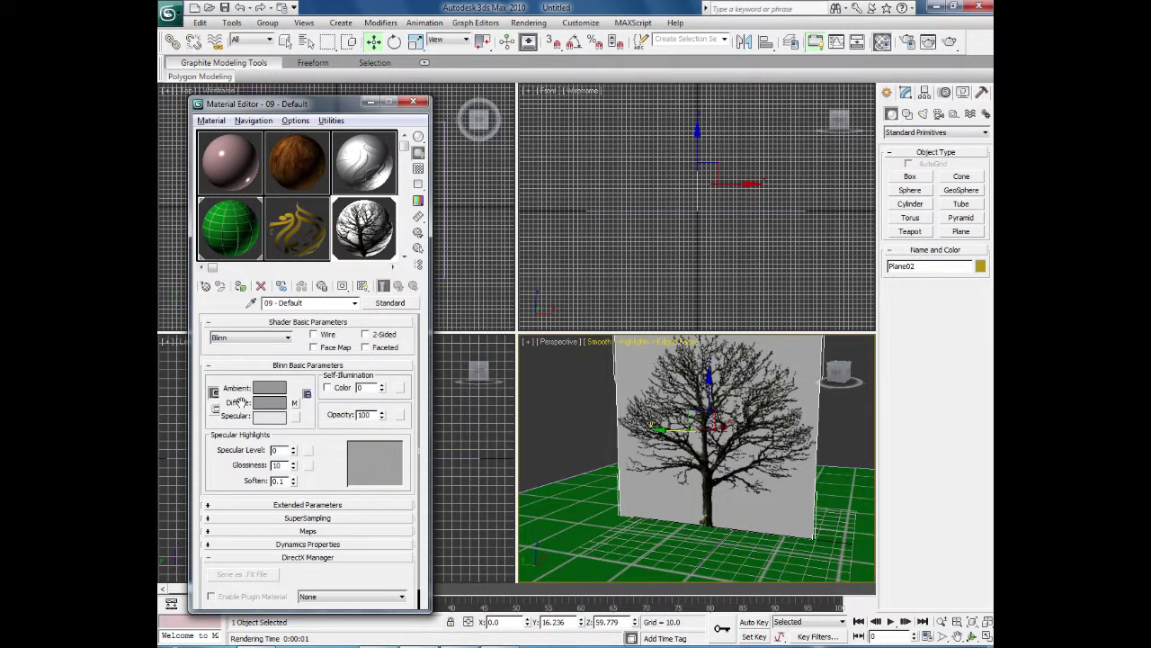
- Try copying the diffuse tree map to the opacity map as an instance, and clear the opacity map again
left_click_drag(296, 407, 402, 416)
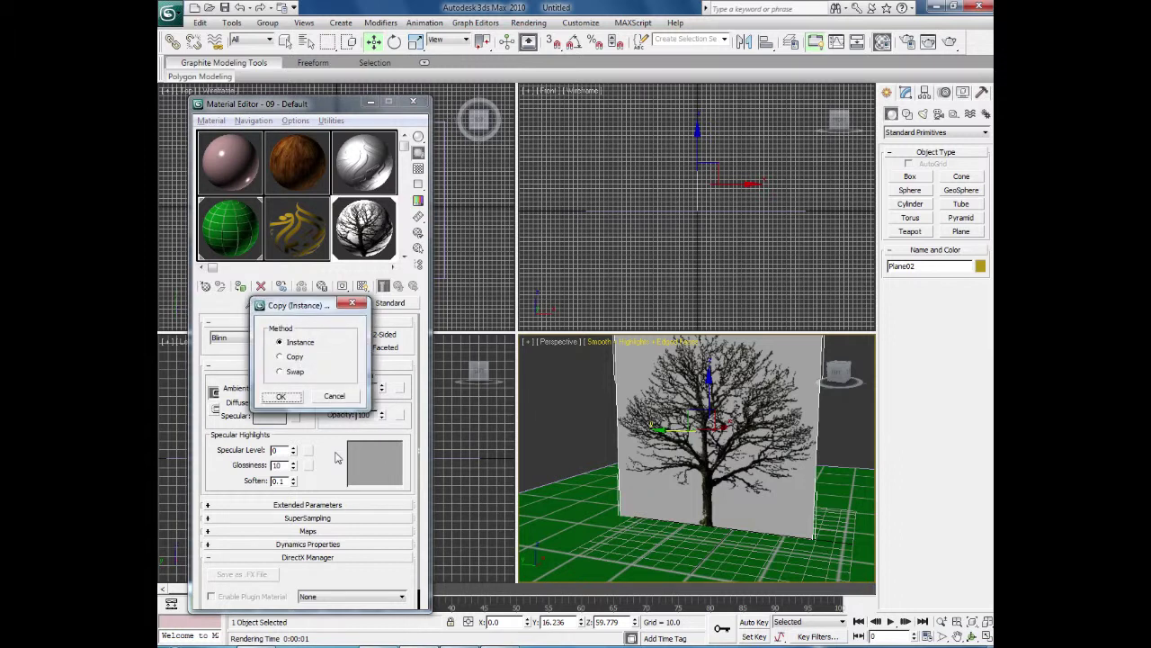
left_click(282, 397)
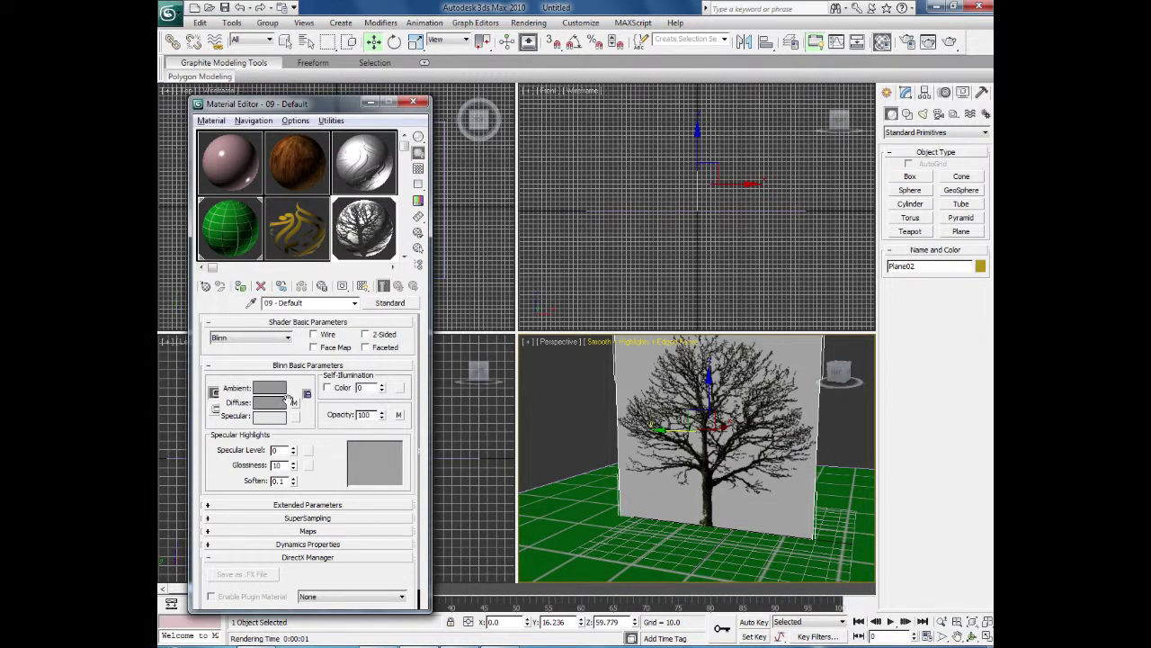
right_click(399, 416)
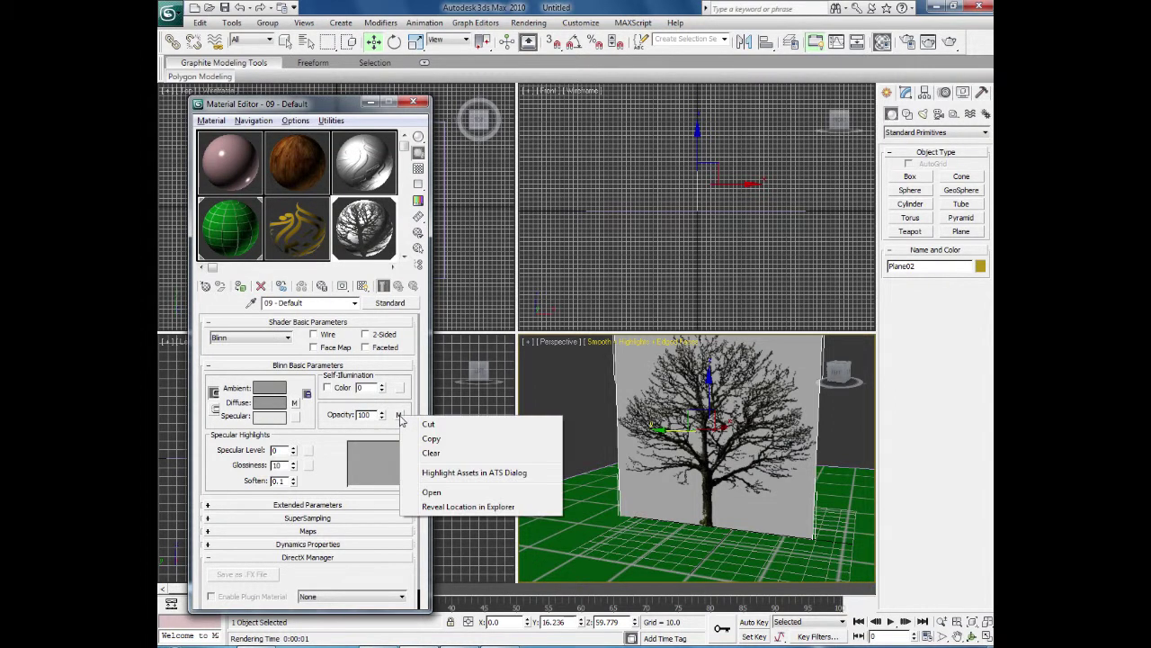
left_click(430, 453)
- Copy the diffuse tree map to the opacity map as an independent copy and show the material in the viewport
left_click_drag(367, 414, 400, 416)
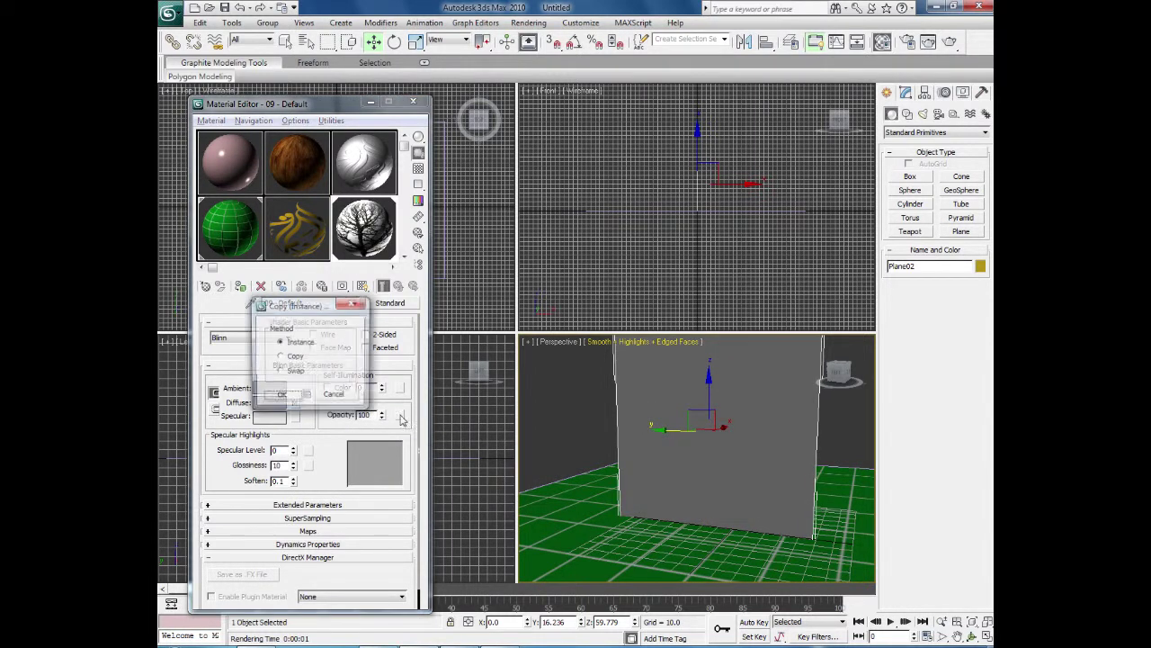
left_click(286, 401)
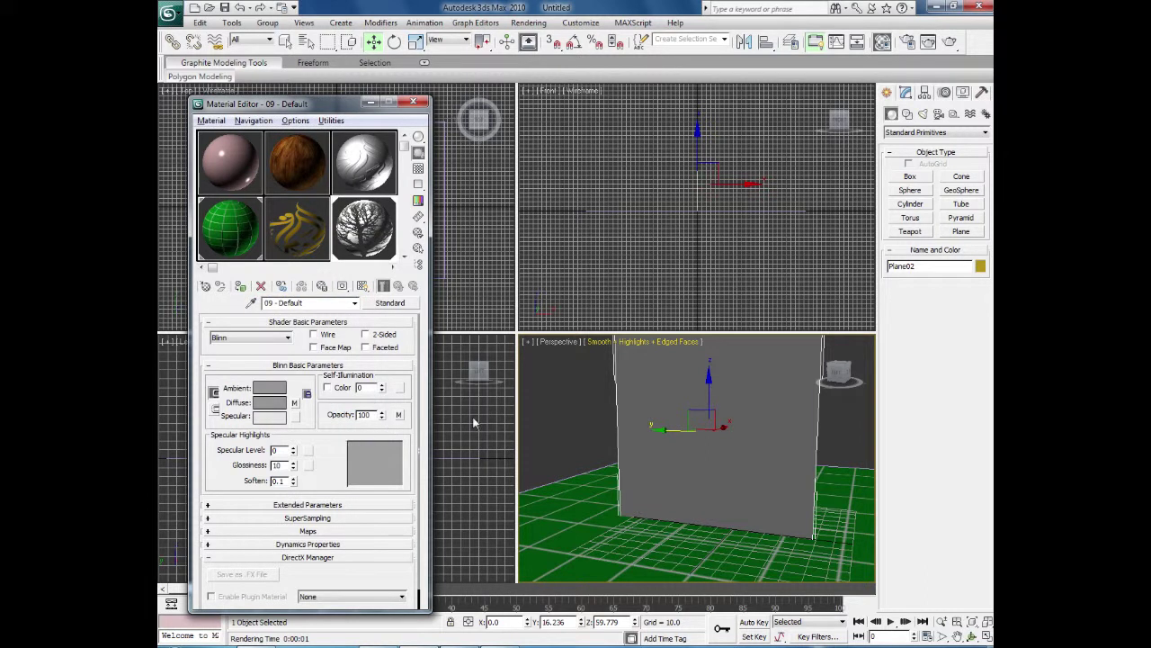
left_click(362, 285)
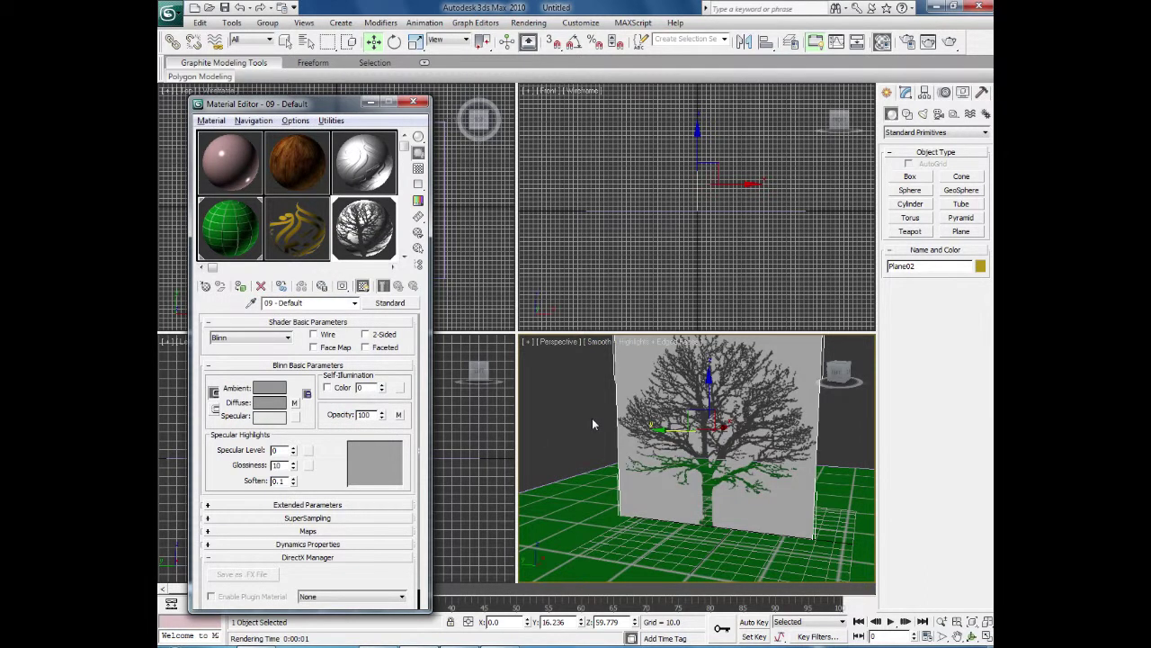
- Render the Perspective view and compare it with the tree-transparent image opened at full size from the pic folder
left_click(950, 41)
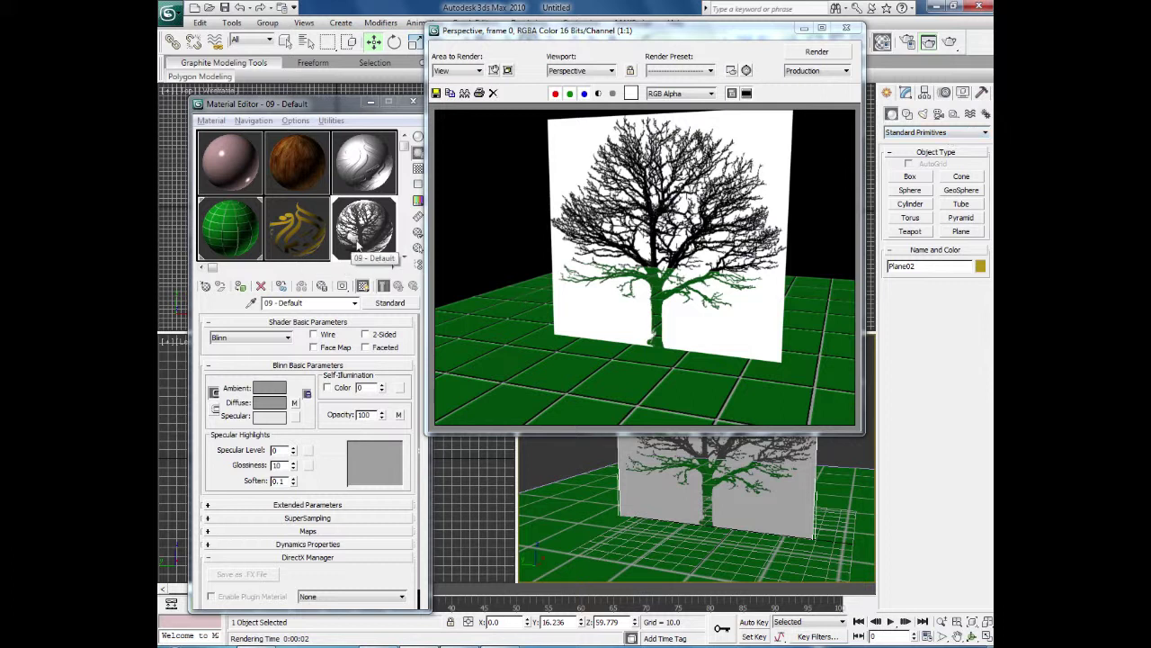
key("alt+Tab")
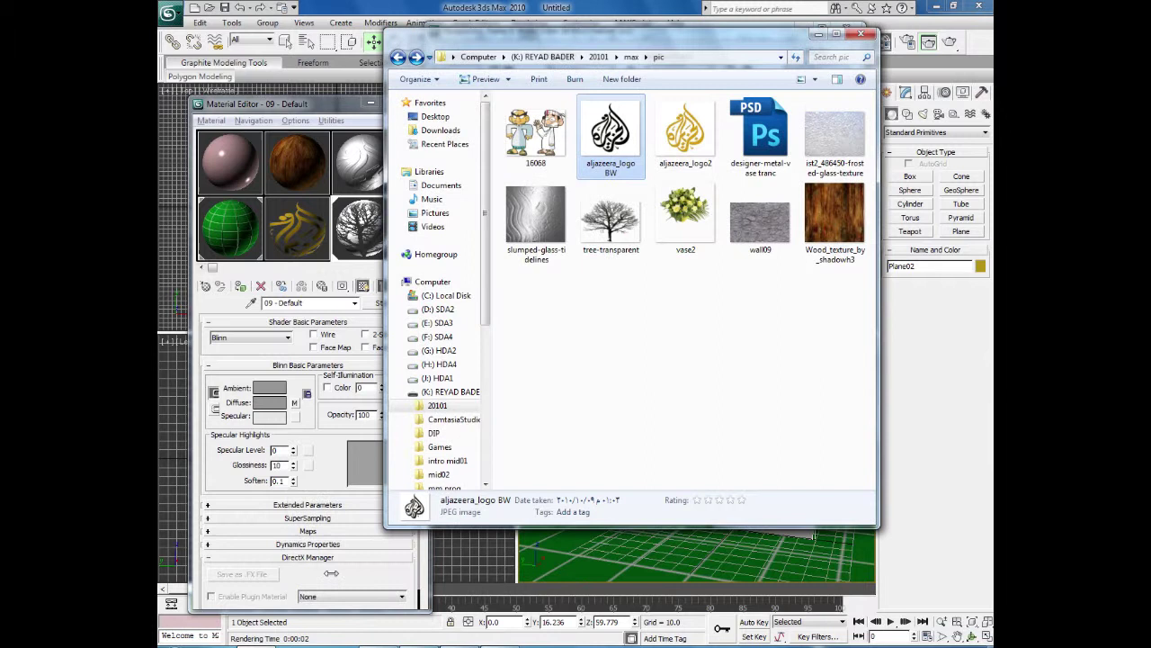
double_click(610, 219)
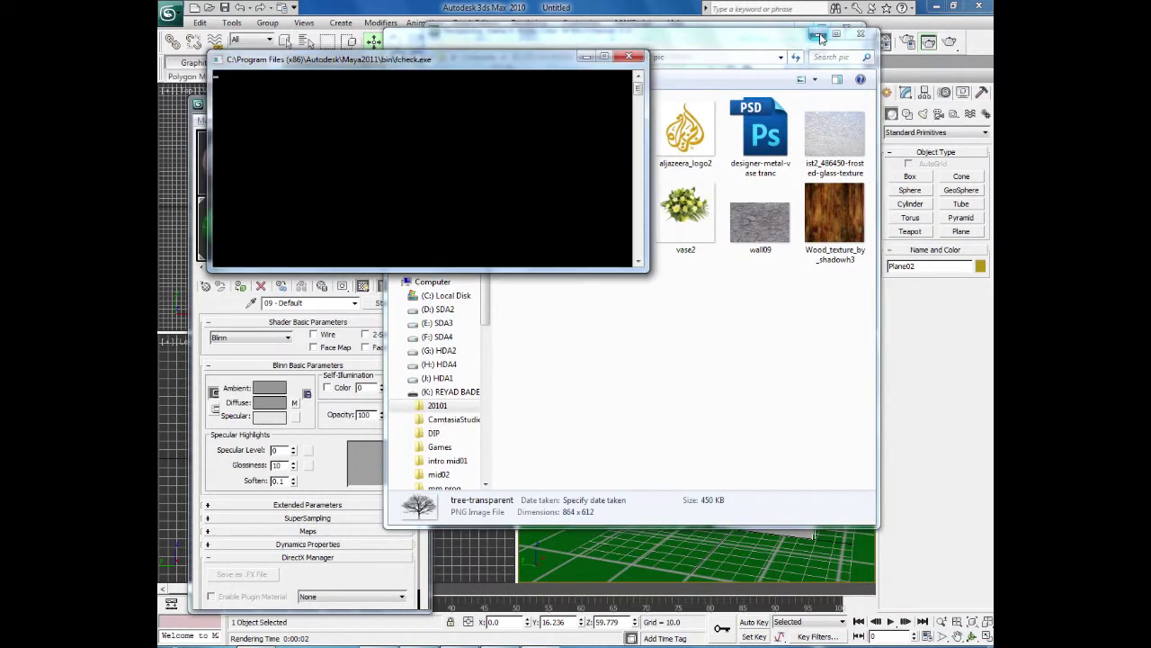
left_click(820, 37)
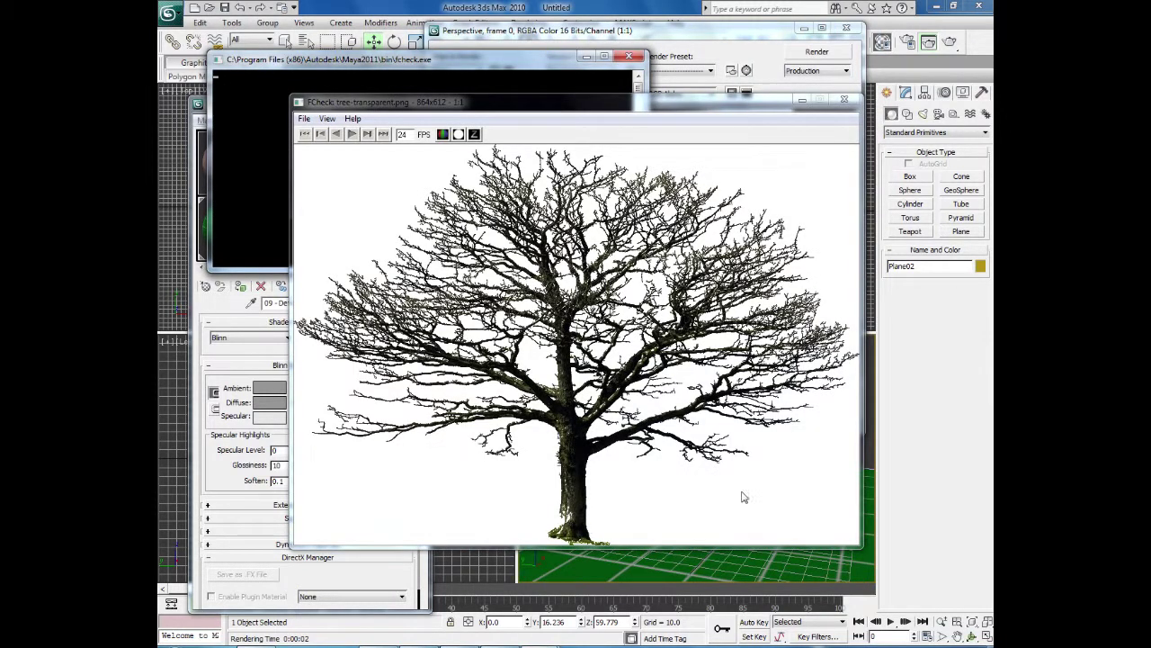
left_click(801, 101)
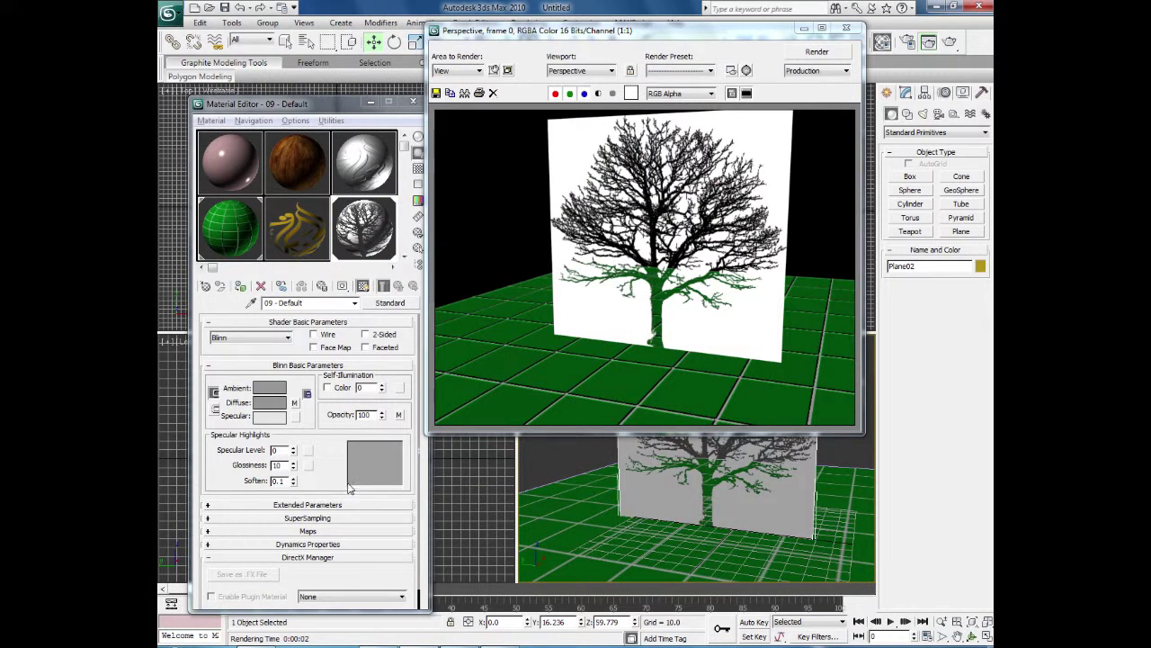
- Set the Mono Channel Output of the tree material's opacity bitmap to Alpha
left_click_drag(389, 428, 386, 408)
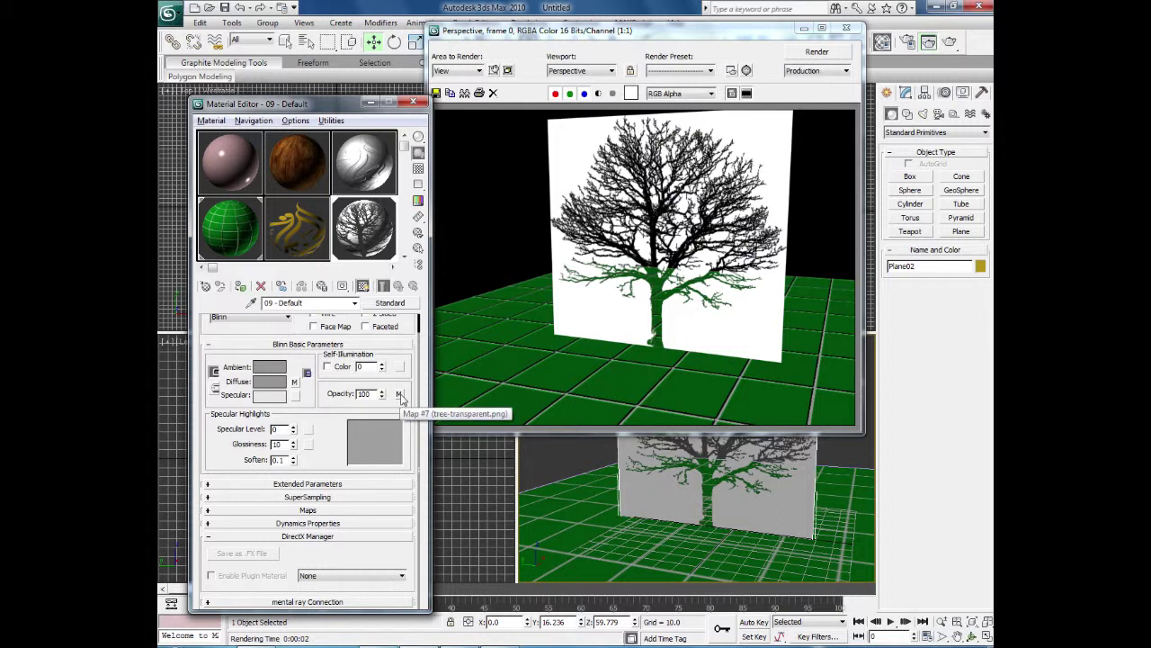
left_click(399, 395)
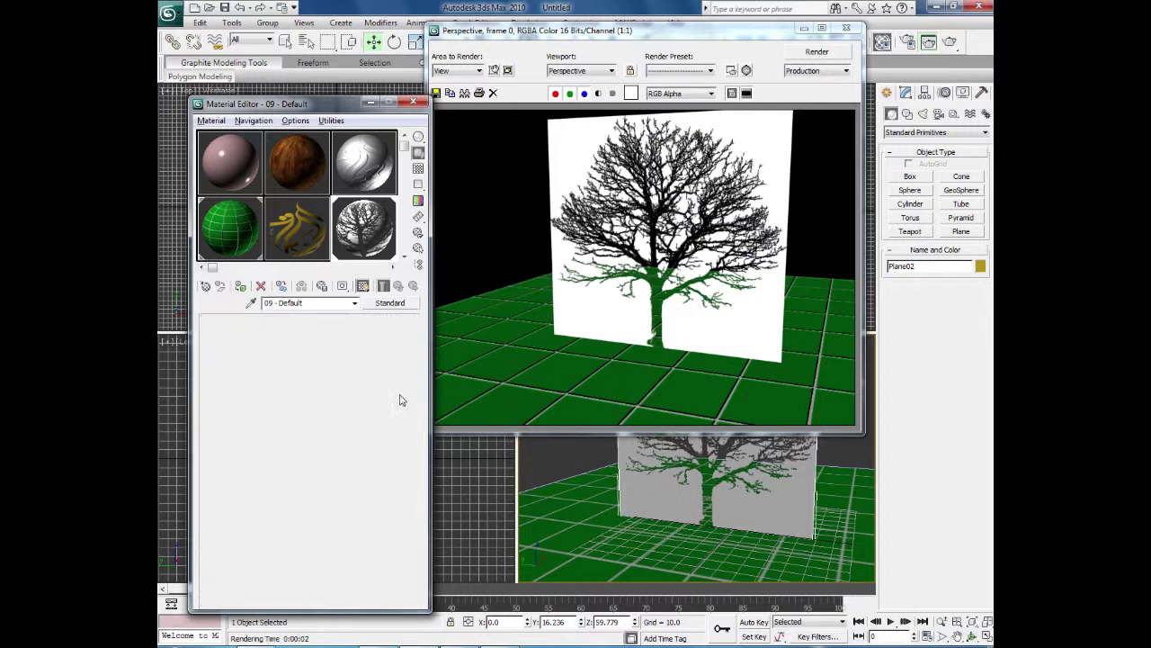
left_click_drag(363, 420, 372, 336)
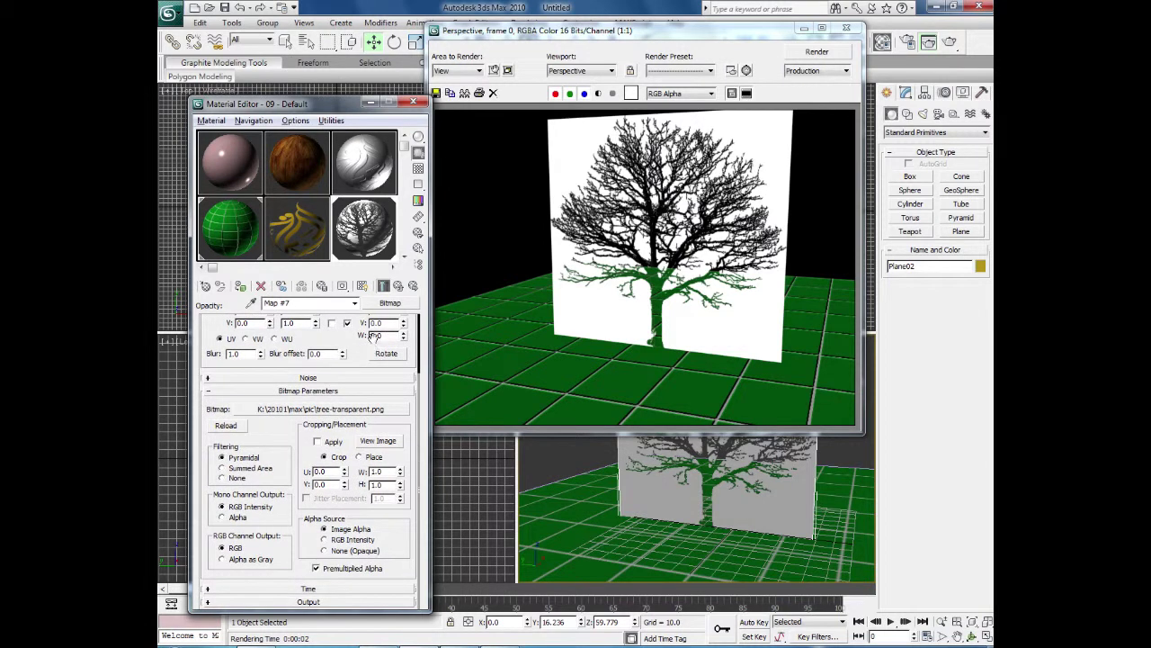
left_click(222, 517)
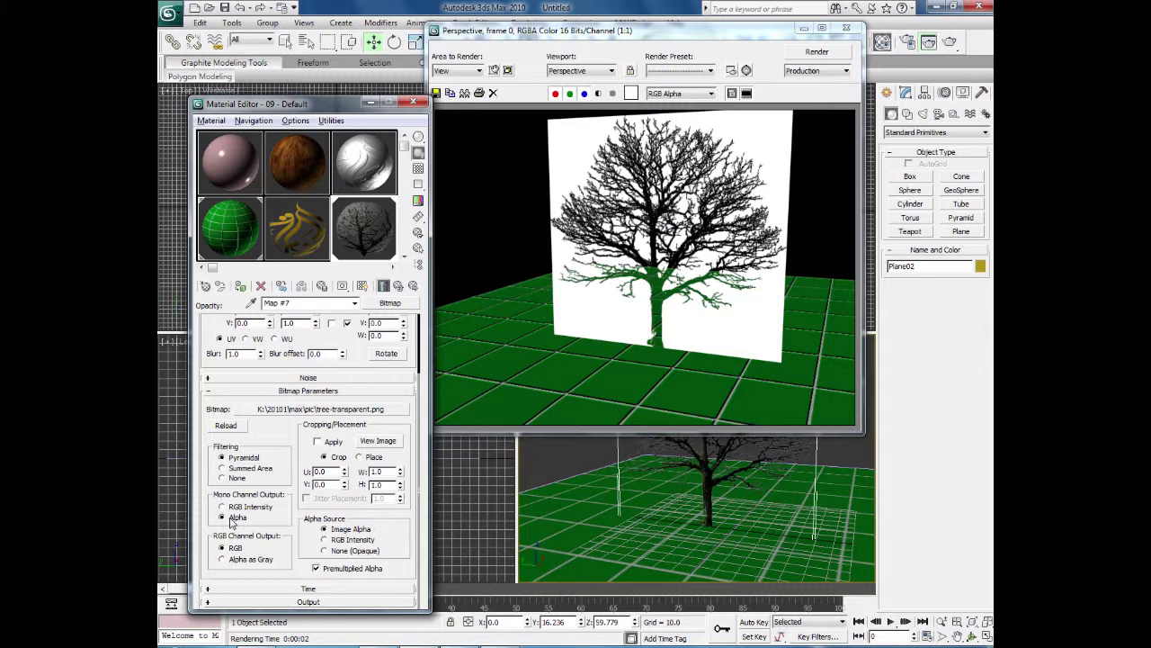
- Render the Perspective view again using the alpha-based opacity, return to the material's main parameters and close the rendering
left_click(816, 52)
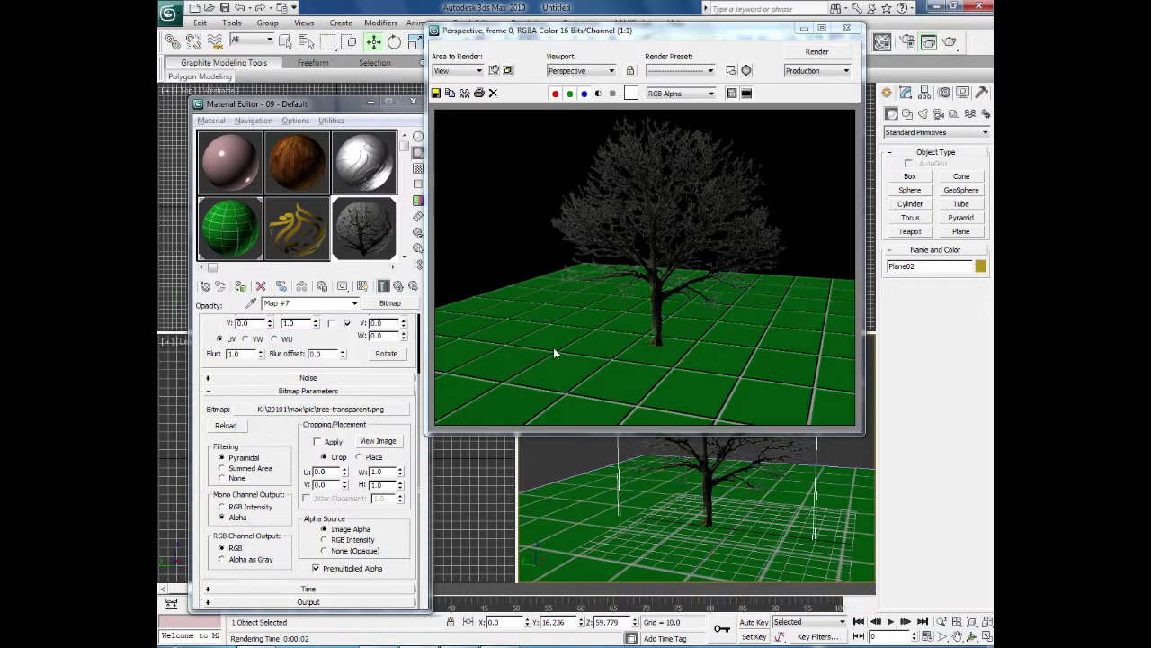
left_click(399, 286)
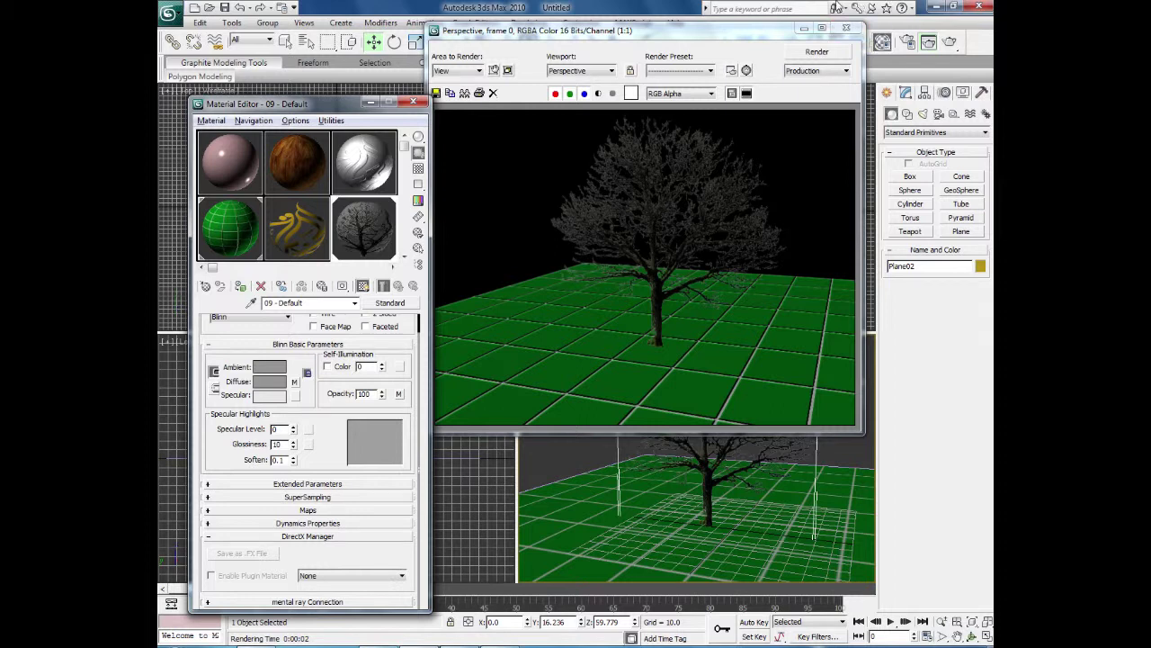
left_click(846, 30)
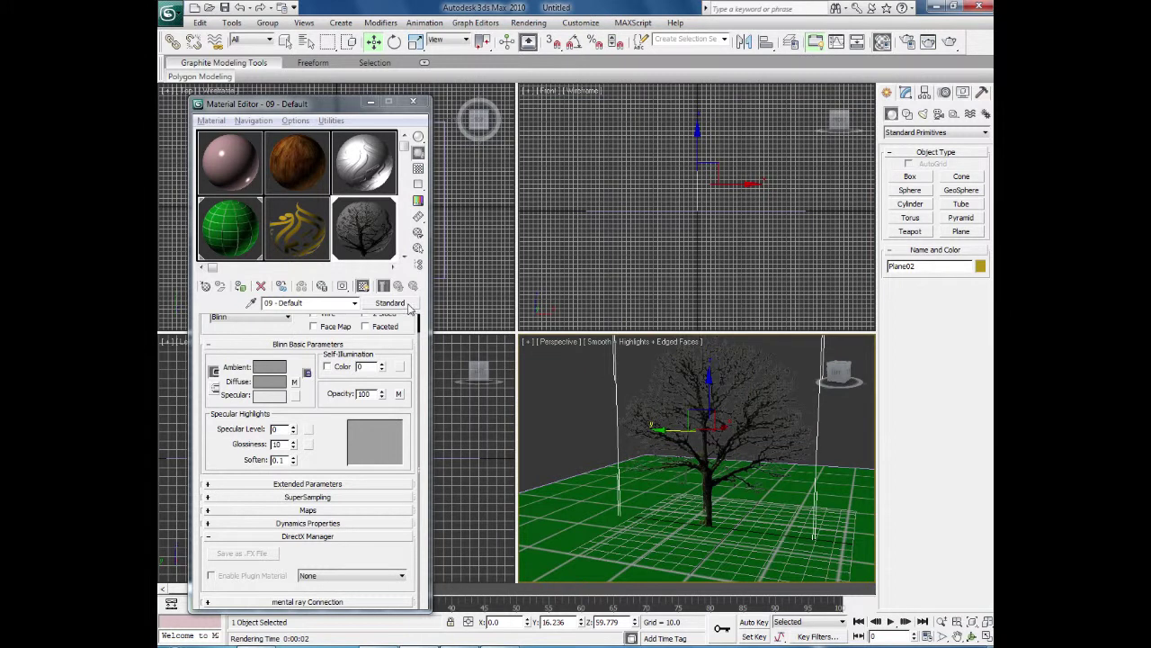
- Clear the opacity map of the tree material, render the Perspective view and close the rendering
left_click(404, 344)
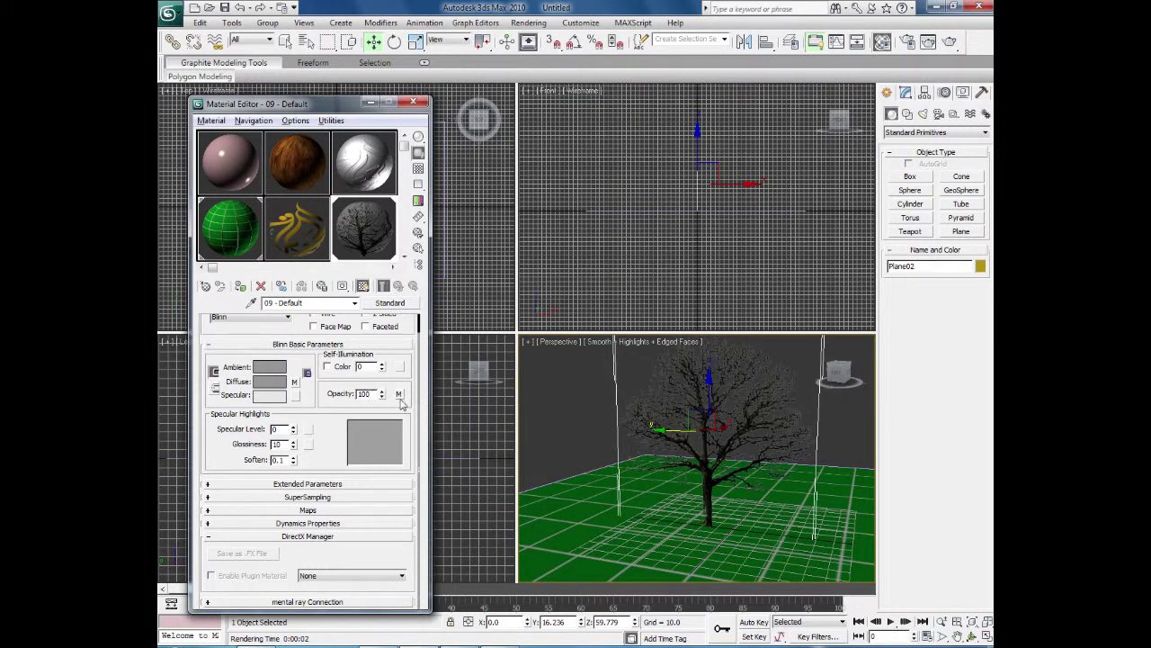
right_click(399, 395)
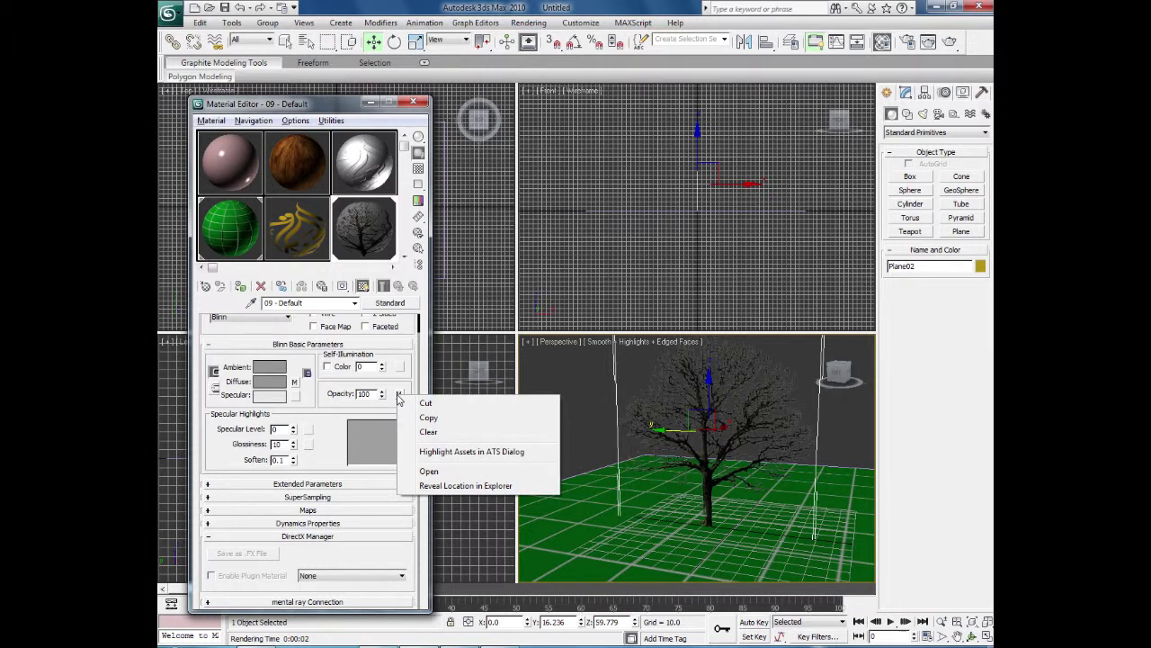
left_click(428, 431)
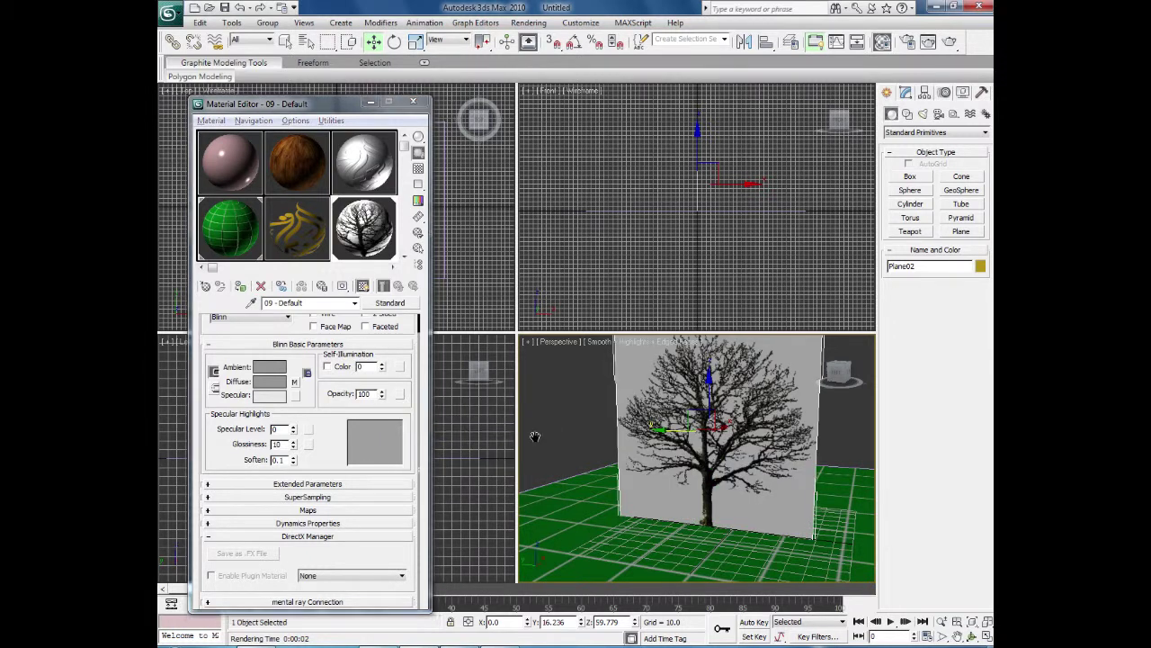
middle_click_drag(630, 450, 670, 450, "alt")
left_click(951, 43)
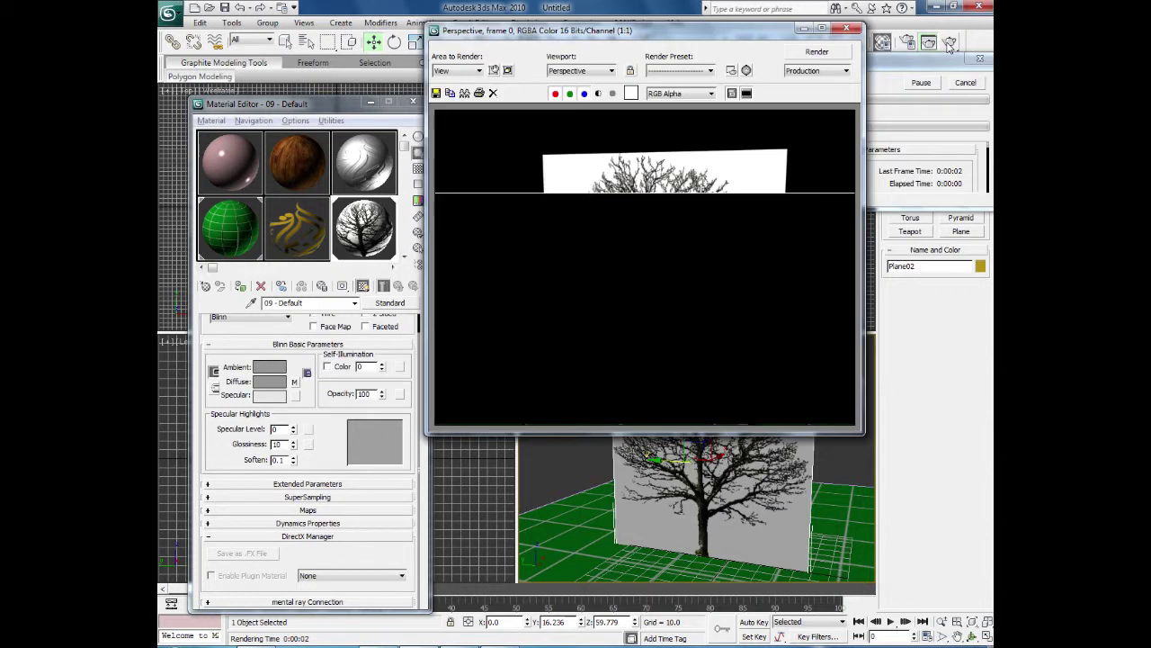
left_click(850, 30)
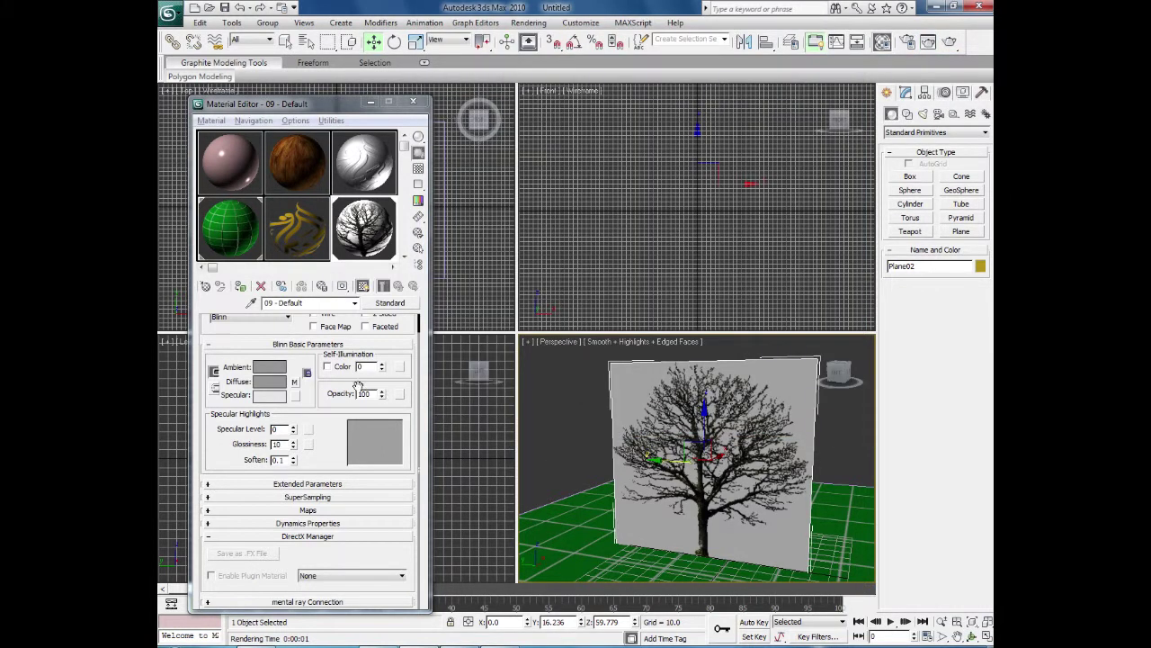
- Replace the diffuse bitmap with the 16068 image, listing all file formats, and render the Perspective view to check it
left_click(294, 383)
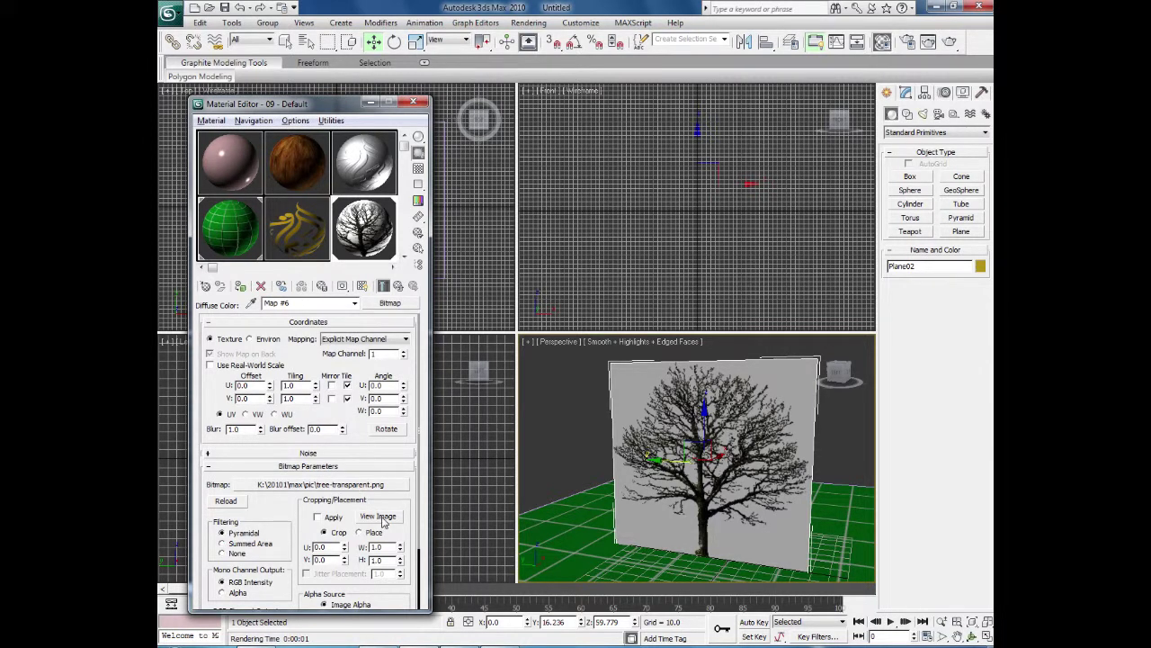
left_click(355, 487)
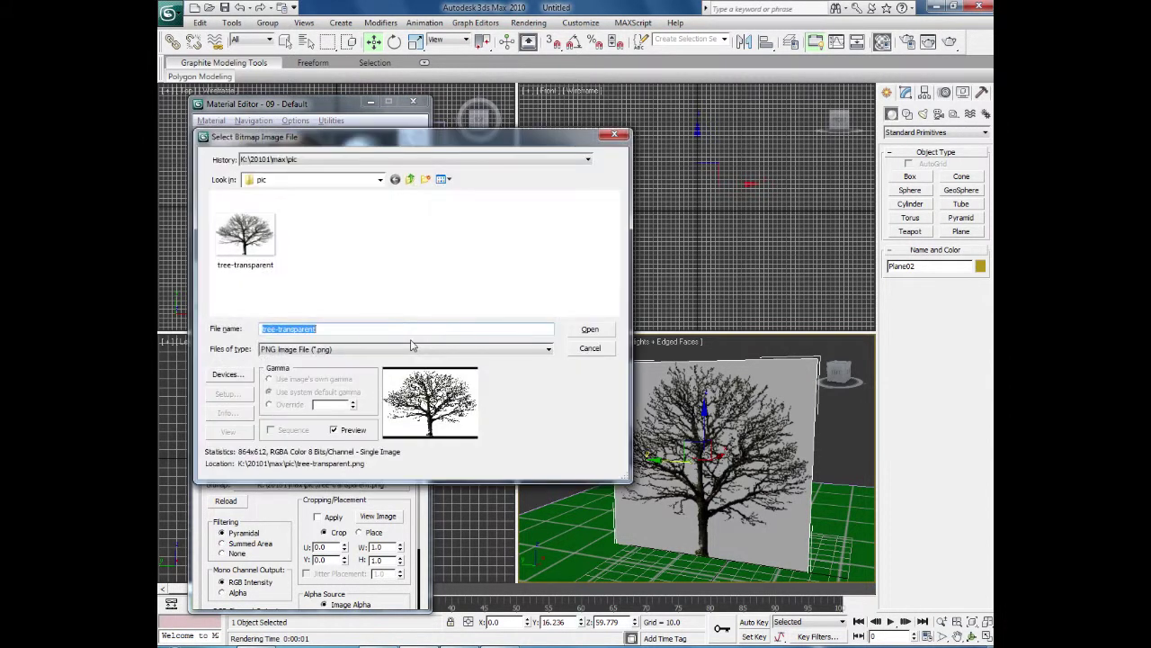
left_click(546, 351)
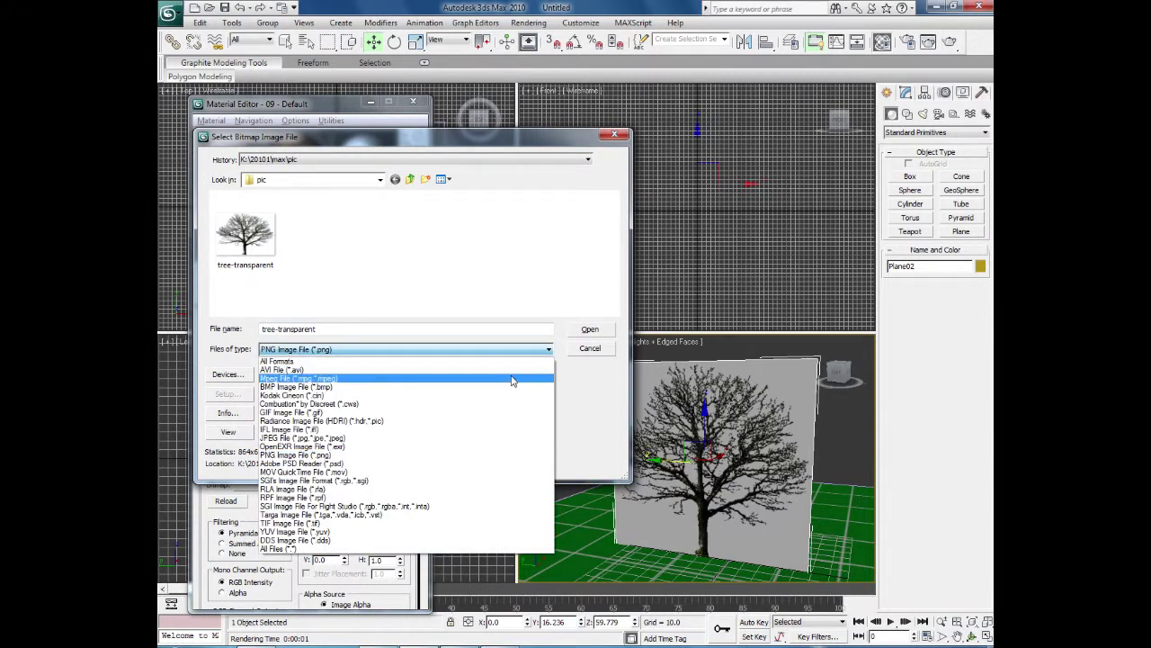
left_click(513, 362)
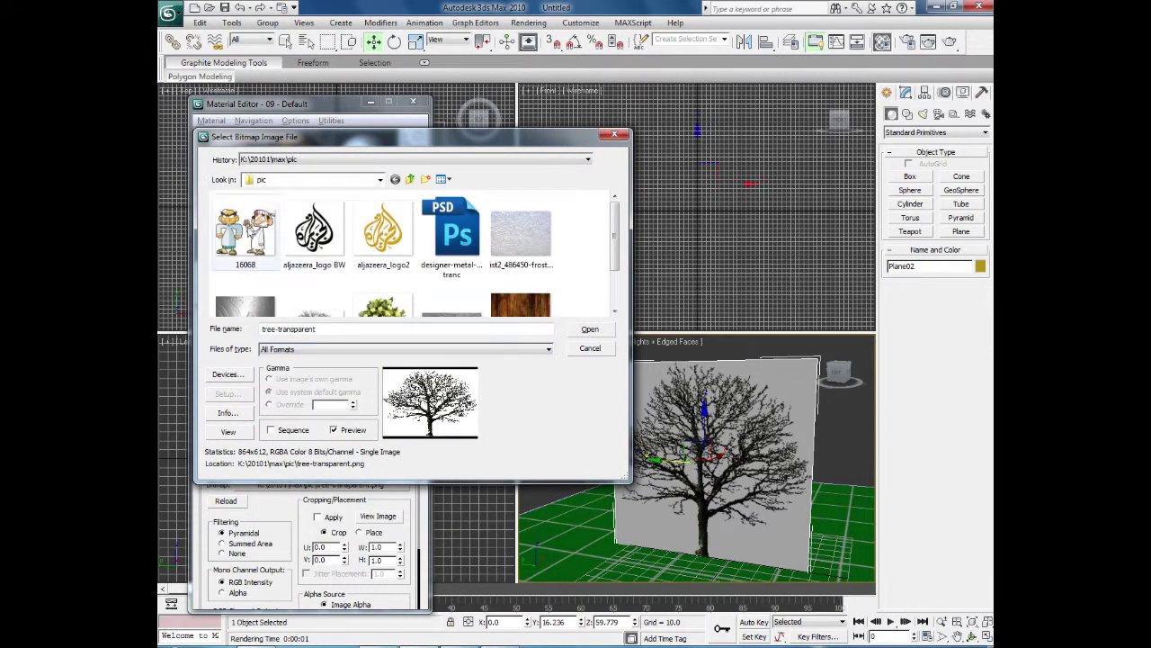
left_click(245, 232)
left_click(590, 330)
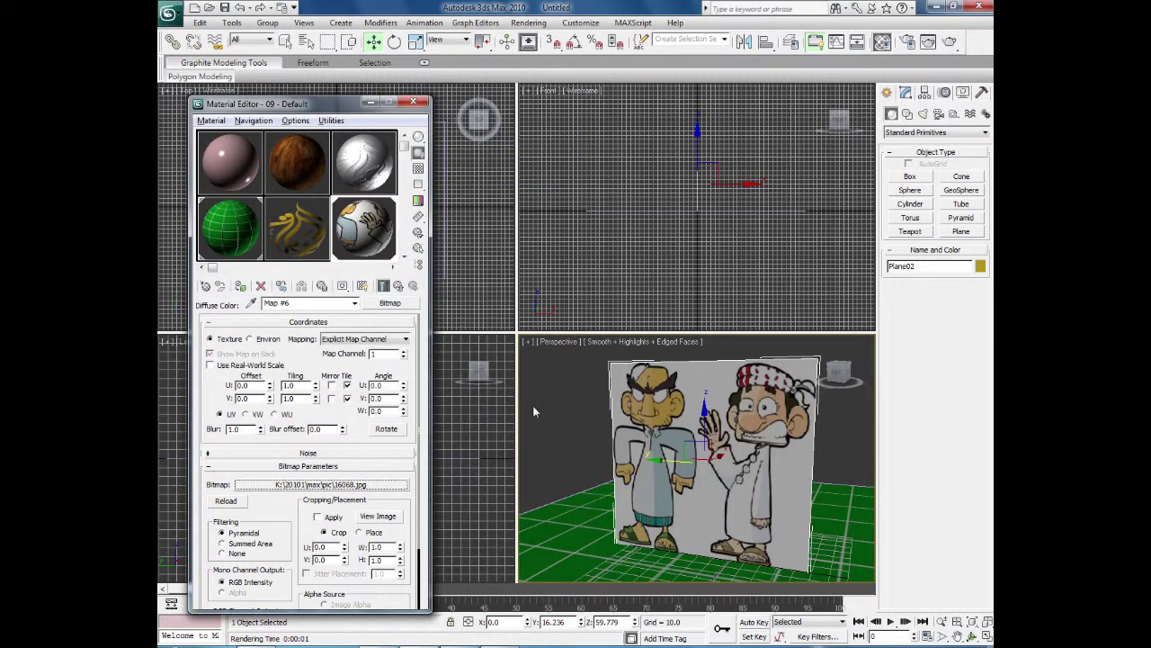
left_click(949, 41)
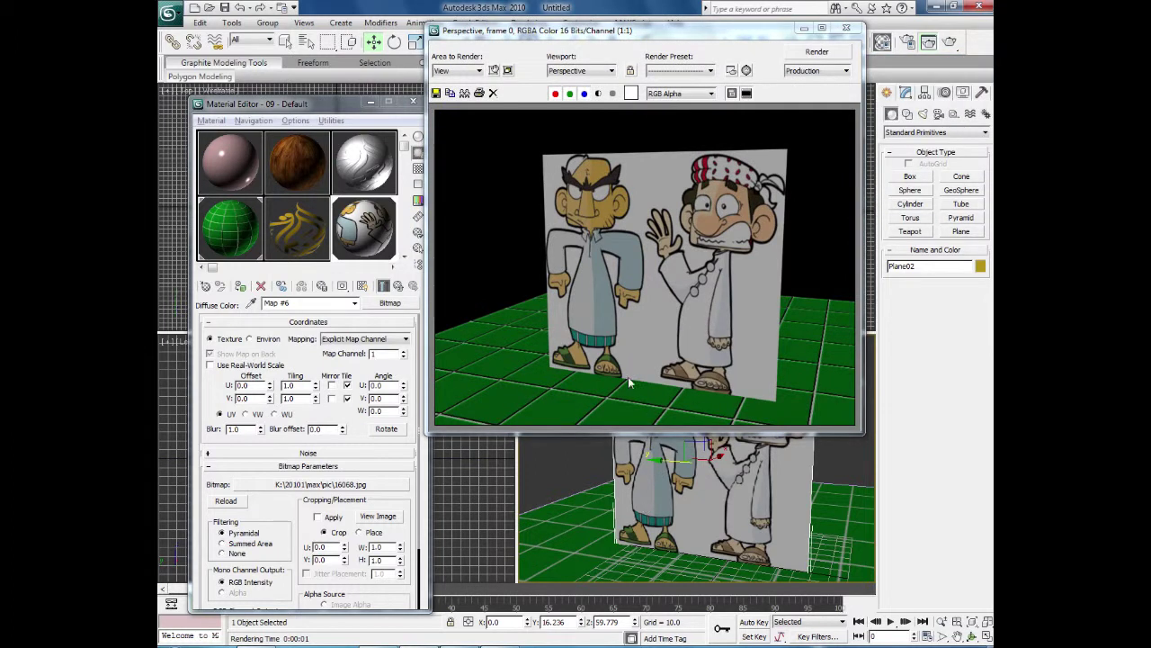
left_click(846, 28)
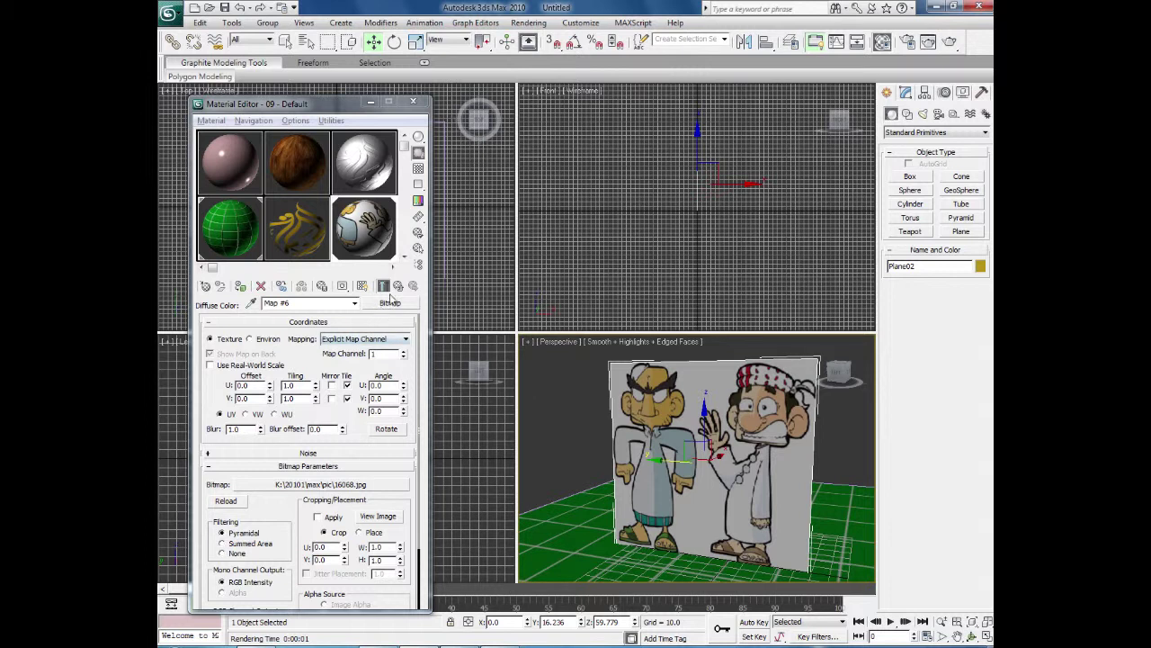
- Try shifting the diffuse bitmap vertically on the plane with its V offset, then cancel the change
left_click(384, 286)
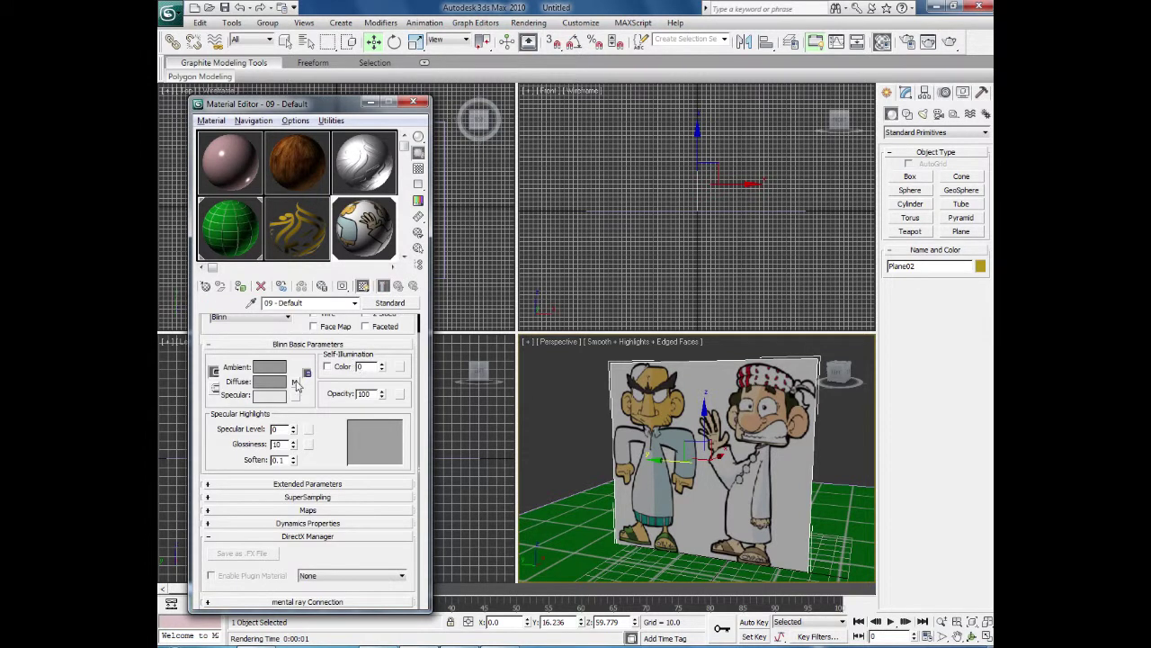
left_click(295, 383)
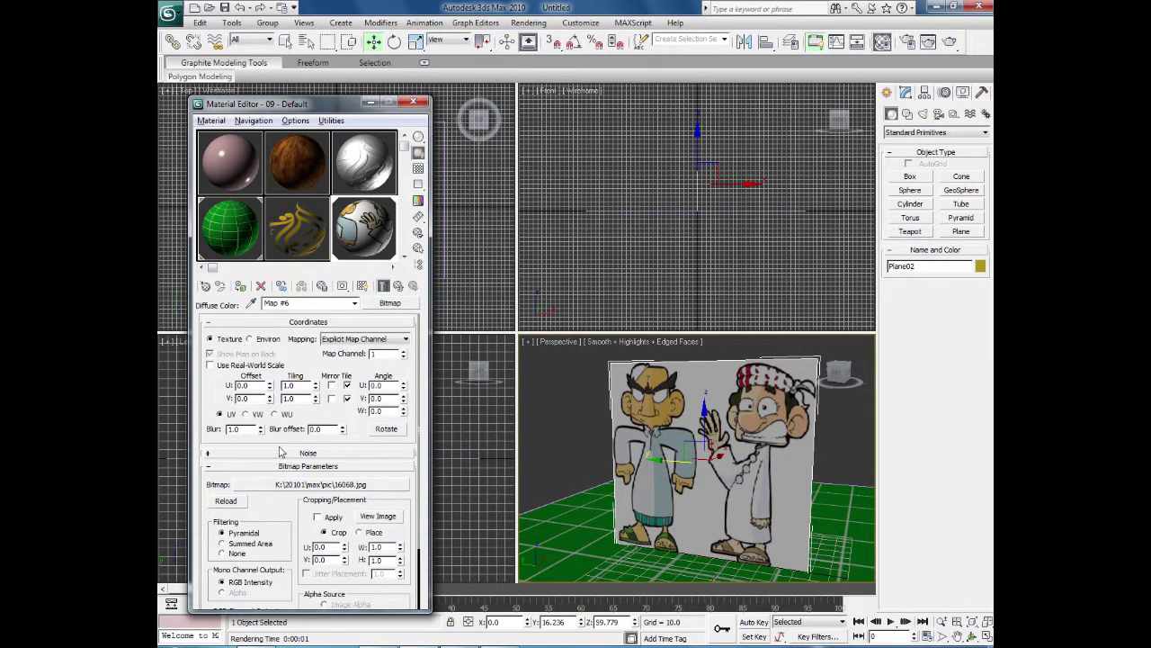
scroll(335, 414, "down", 2)
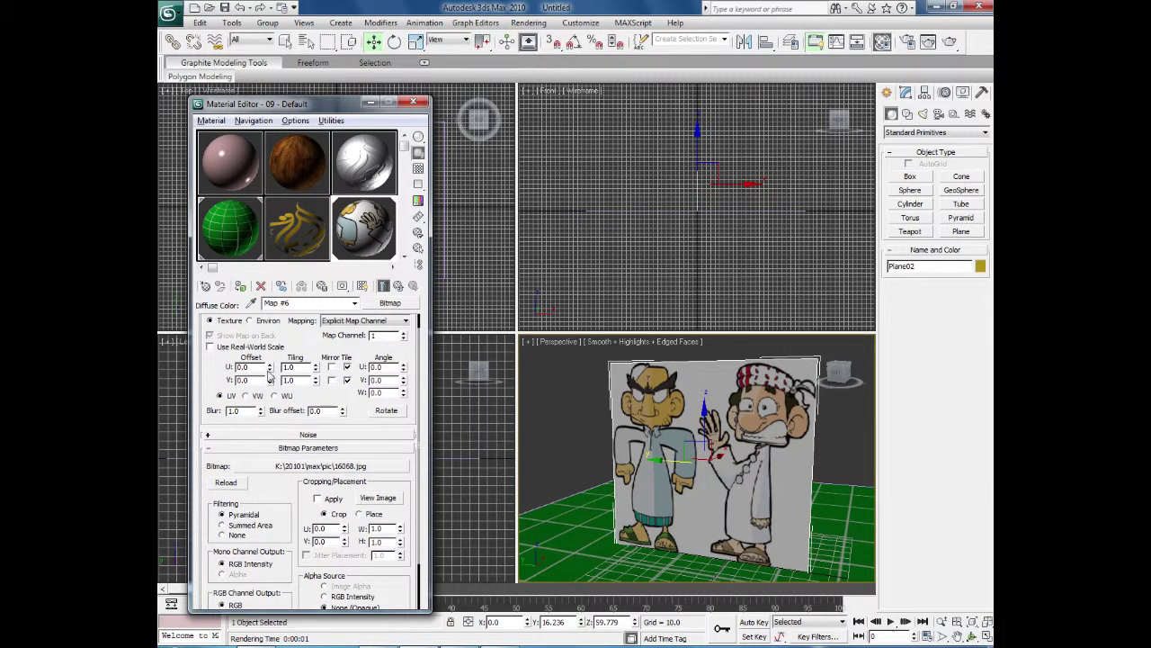
left_click_drag(268, 371, 278, 322)
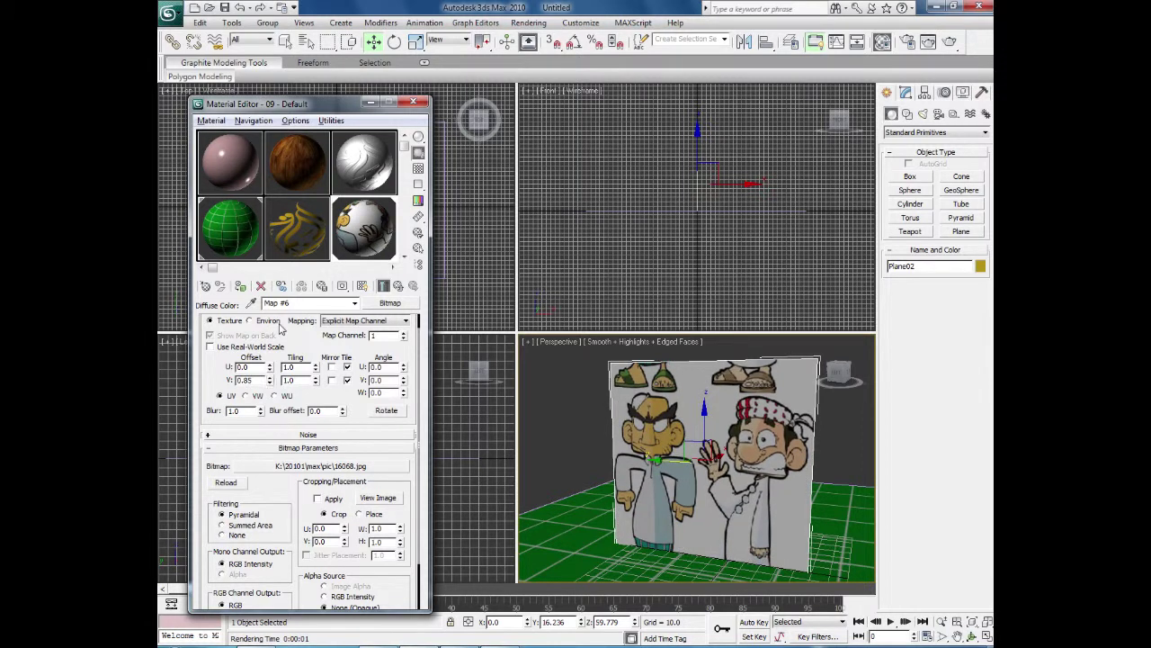
right_click(280, 328)
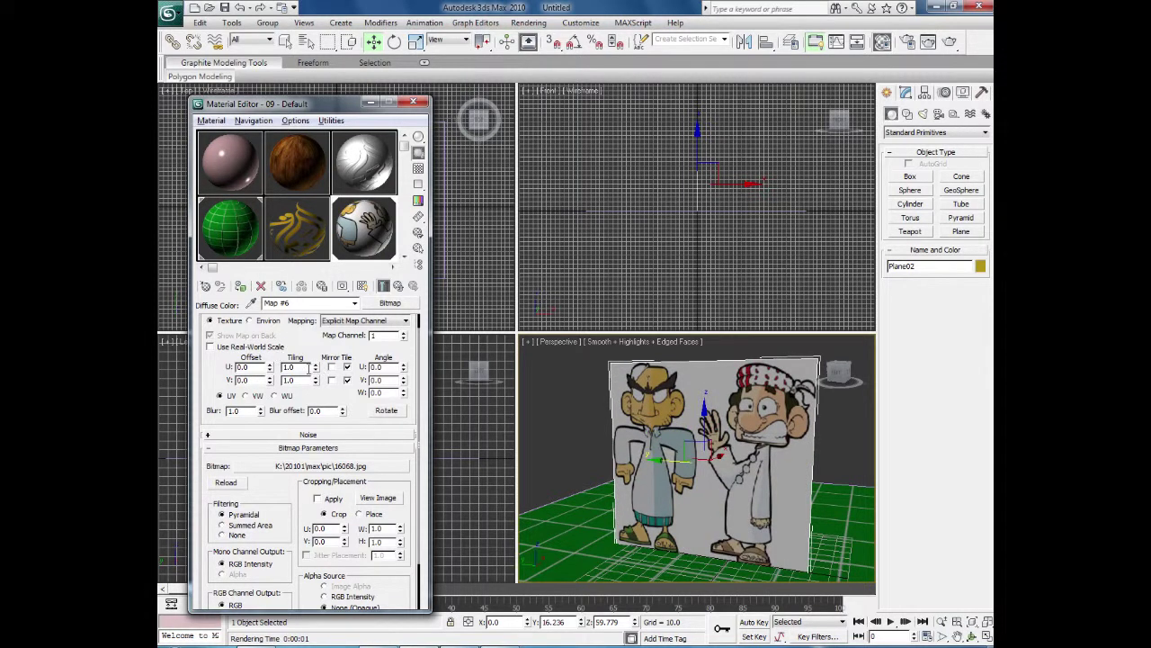
- Set both the U and V tiling of the diffuse bitmap to 3
mouse_move(314, 365)
left_mouse_down()
mouse_move(315, 345)
mouse_move(313, 379)
mouse_move(313, 359)
left_mouse_up()
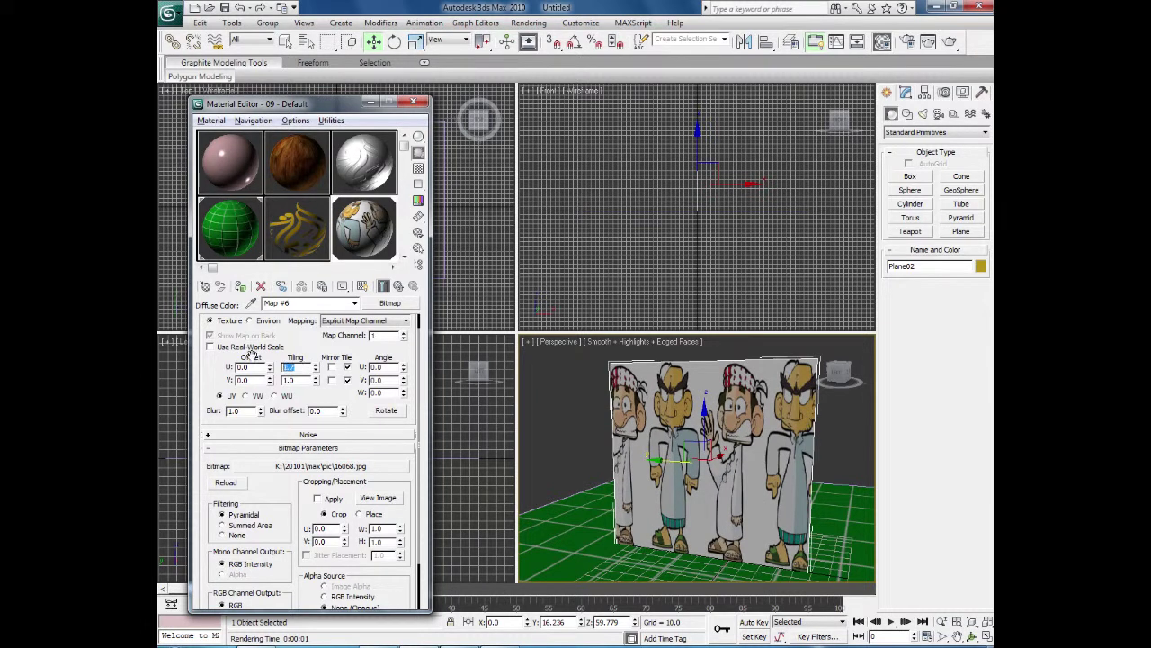
type("2")
type("3")
key("Return")
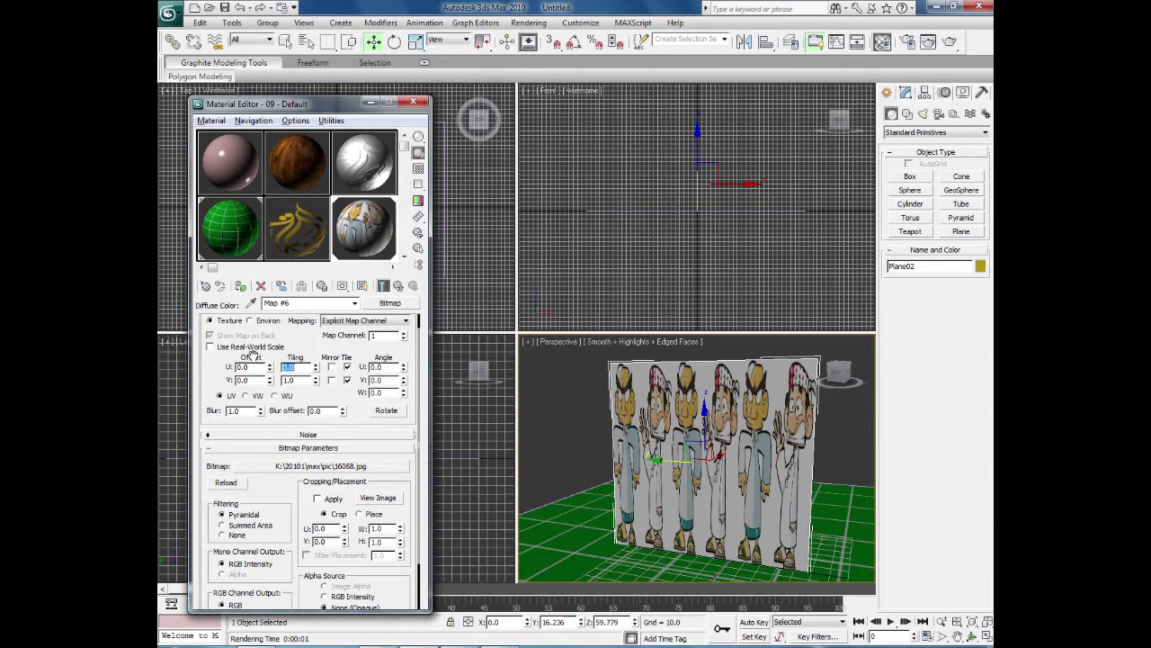
left_click_drag(315, 385, 316, 368)
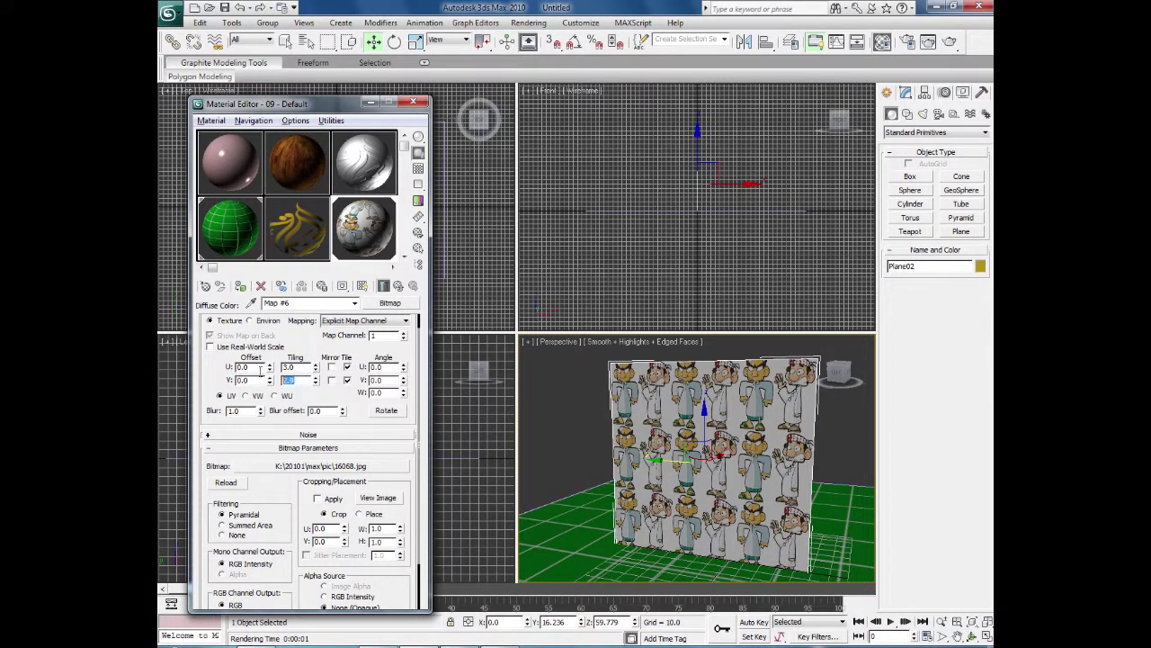
key("Return")
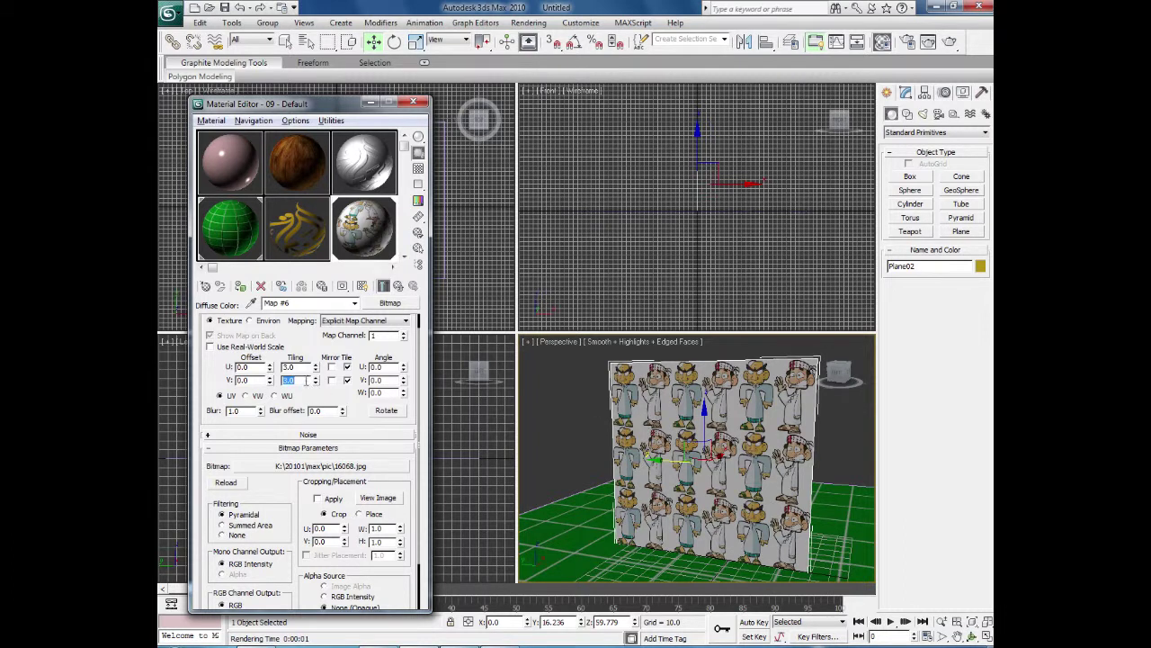
- Reset the U and V tiling to 1, and try rotating the bitmap with the W angle
type("1")
double_click(274, 367)
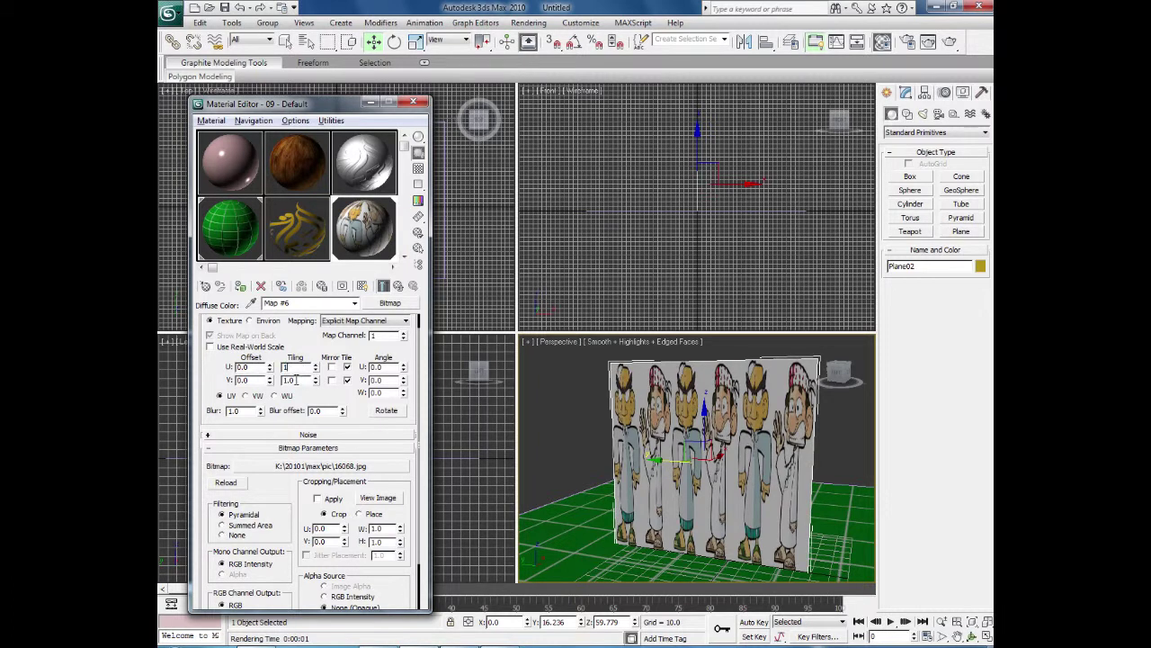
key("Return")
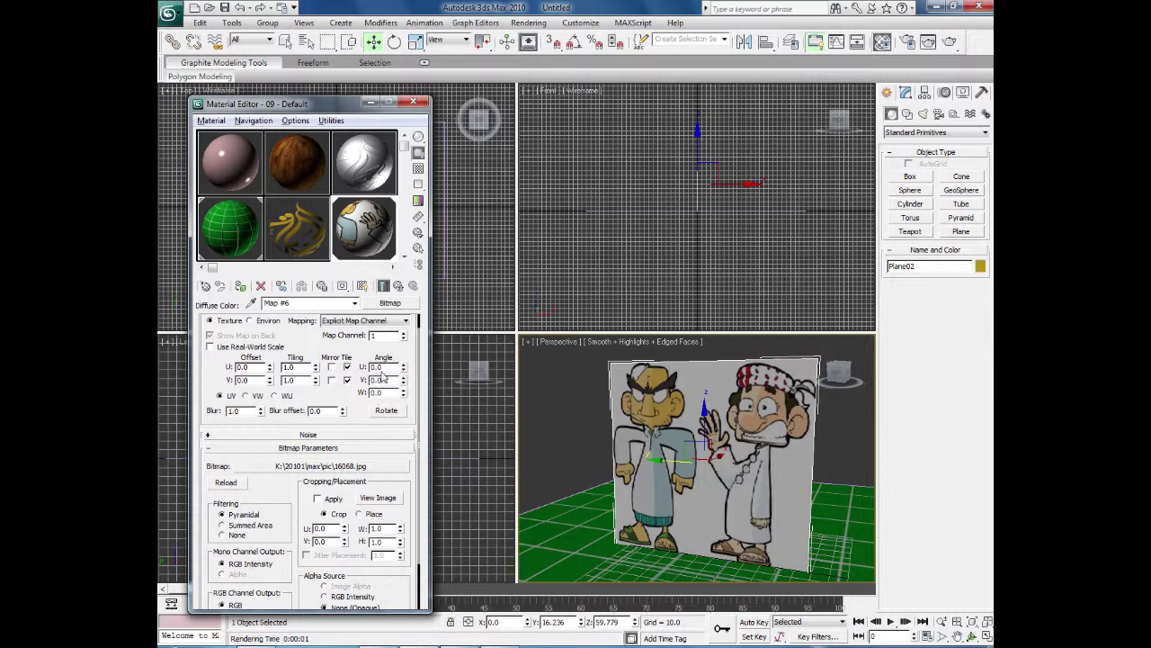
left_click_drag(405, 399, 415, 301)
right_click(414, 302)
- Convert the upright cartoon plane to an editable poly and delete it from the scene
right_click(541, 403)
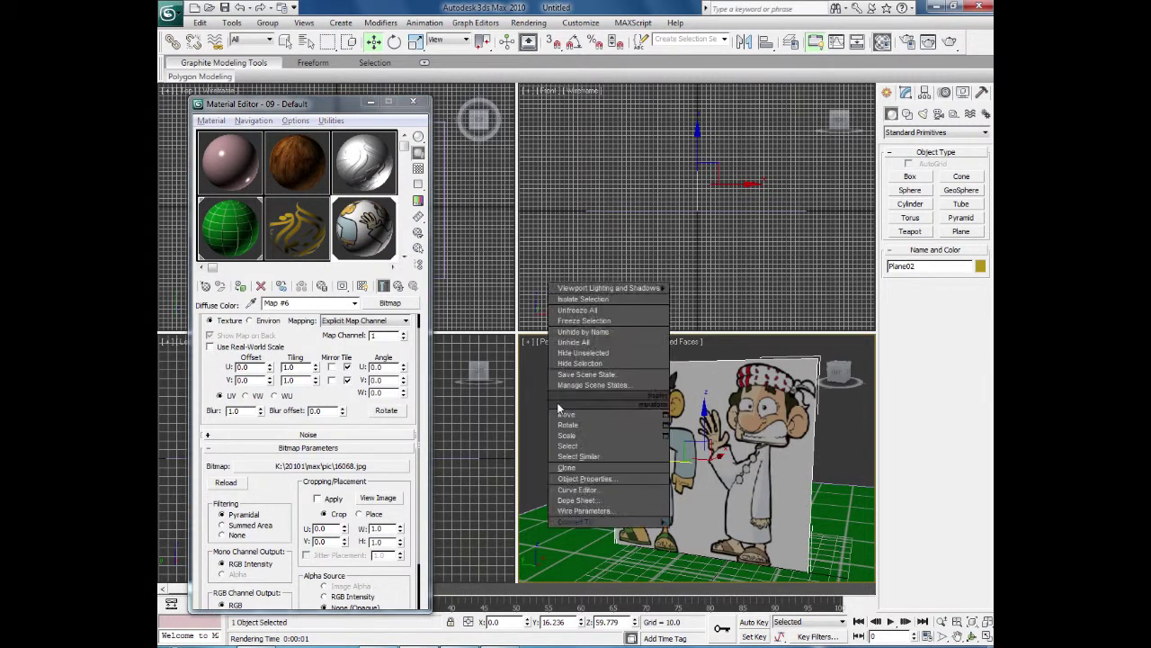
left_click(719, 536)
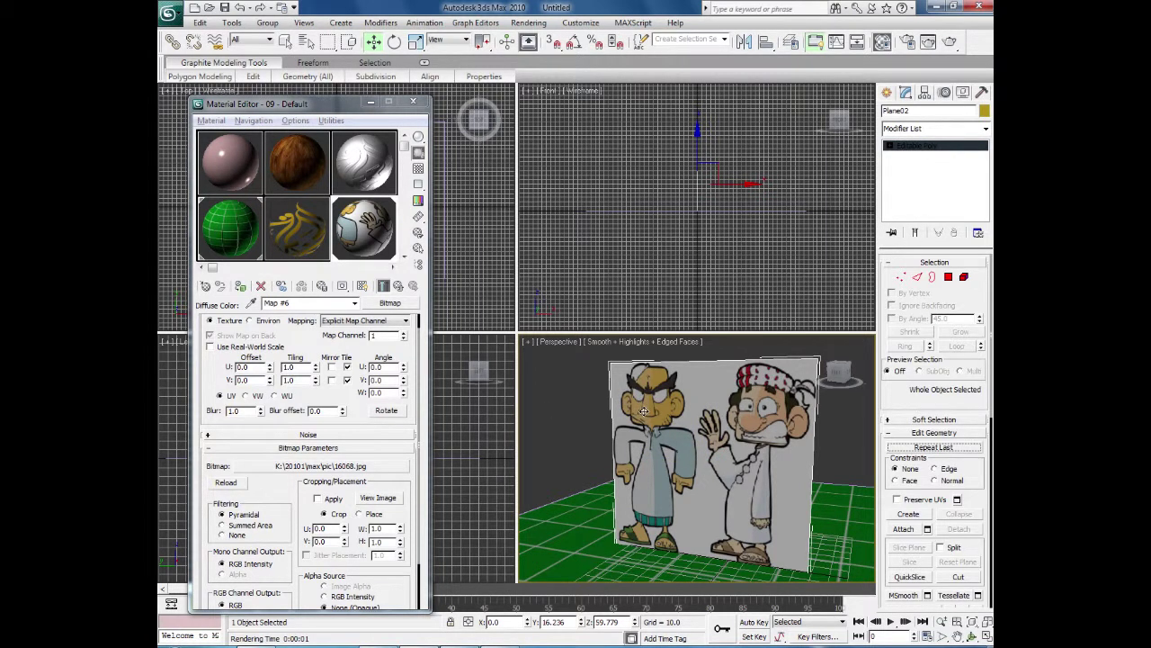
key("Delete")
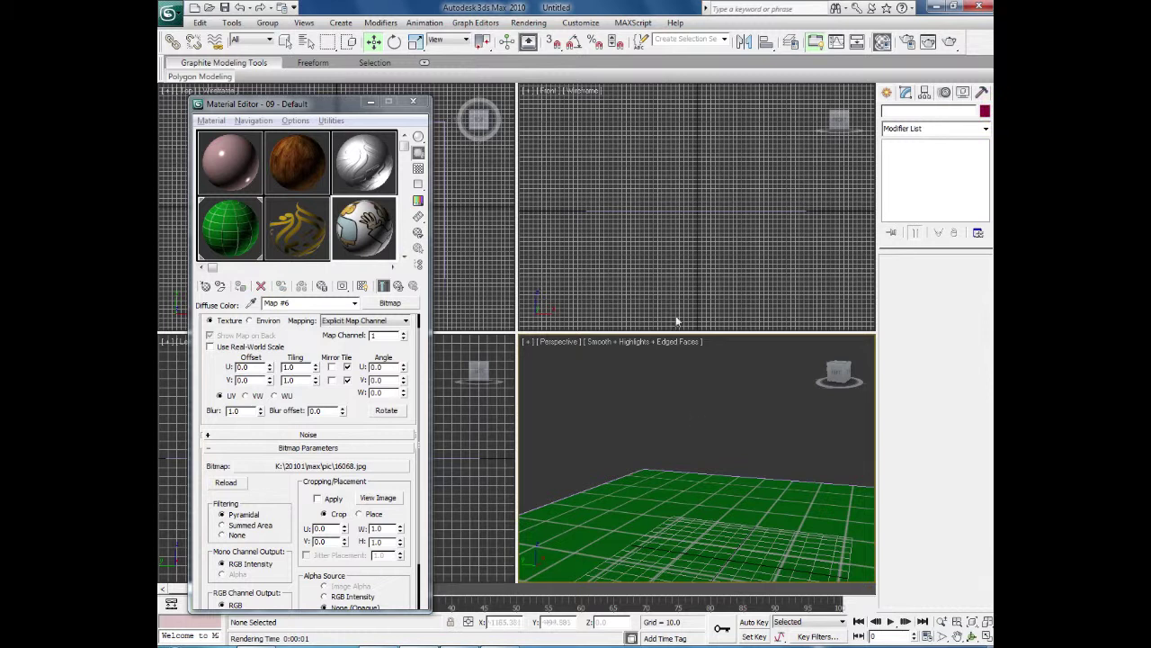
- Create a box on the floor in the Top view, about 78 long, 81 wide and 58 high
left_click(670, 210)
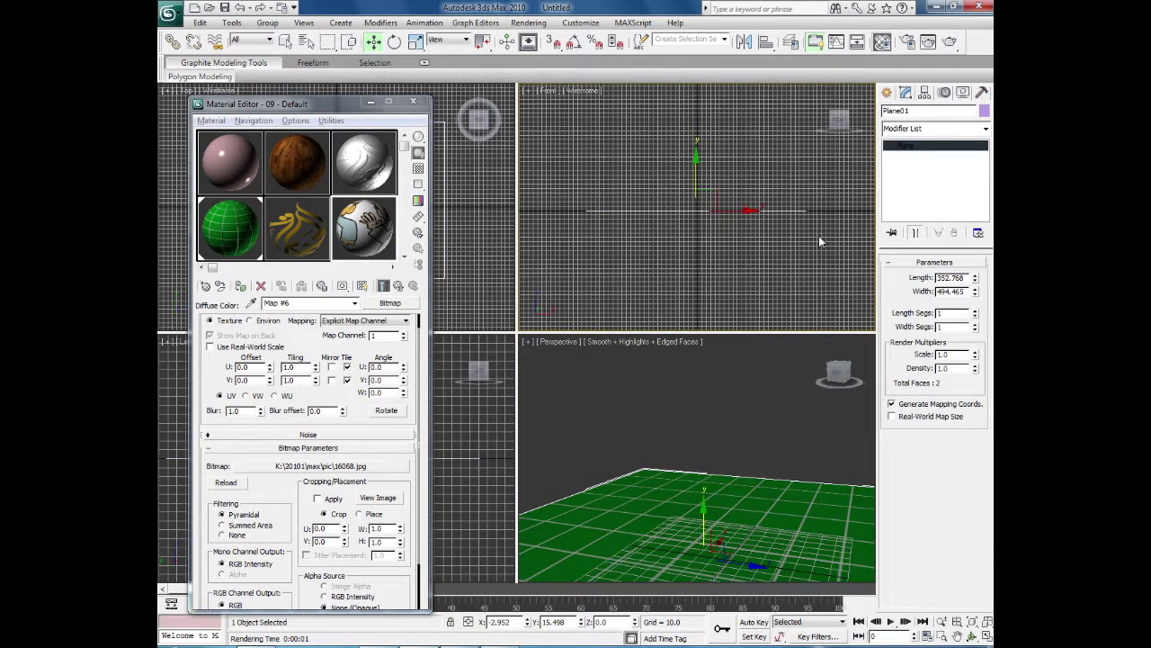
left_click(886, 94)
left_click(913, 178)
left_click_drag(336, 106, 317, 266)
left_click_drag(321, 187, 355, 220)
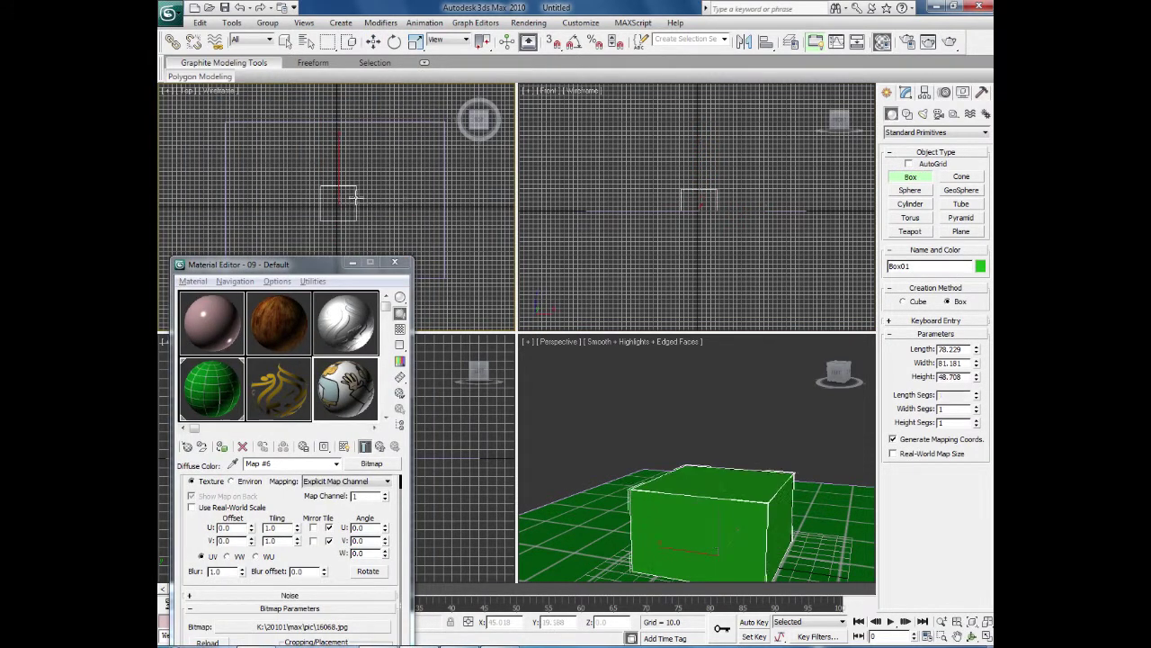
left_click(357, 192)
left_click_drag(309, 262, 331, 101)
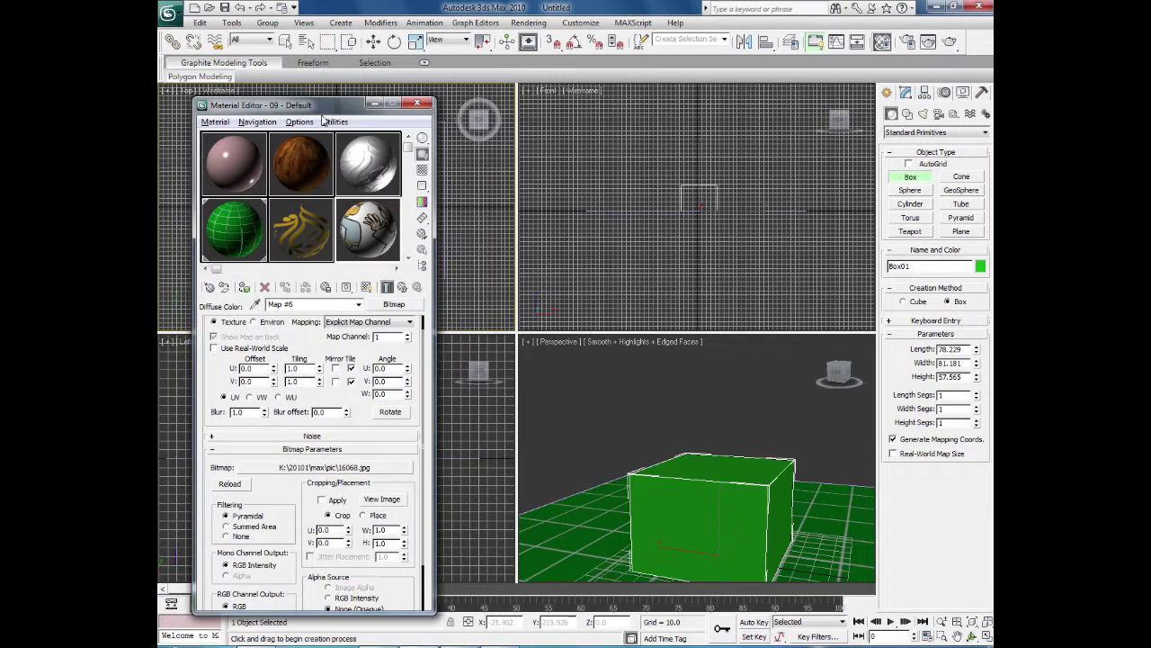
- Set the box's length, width and height segments to 3 each
left_click(976, 396)
left_click(976, 395)
left_click(976, 405)
left_click(977, 406)
left_click(977, 419)
left_click(977, 419)
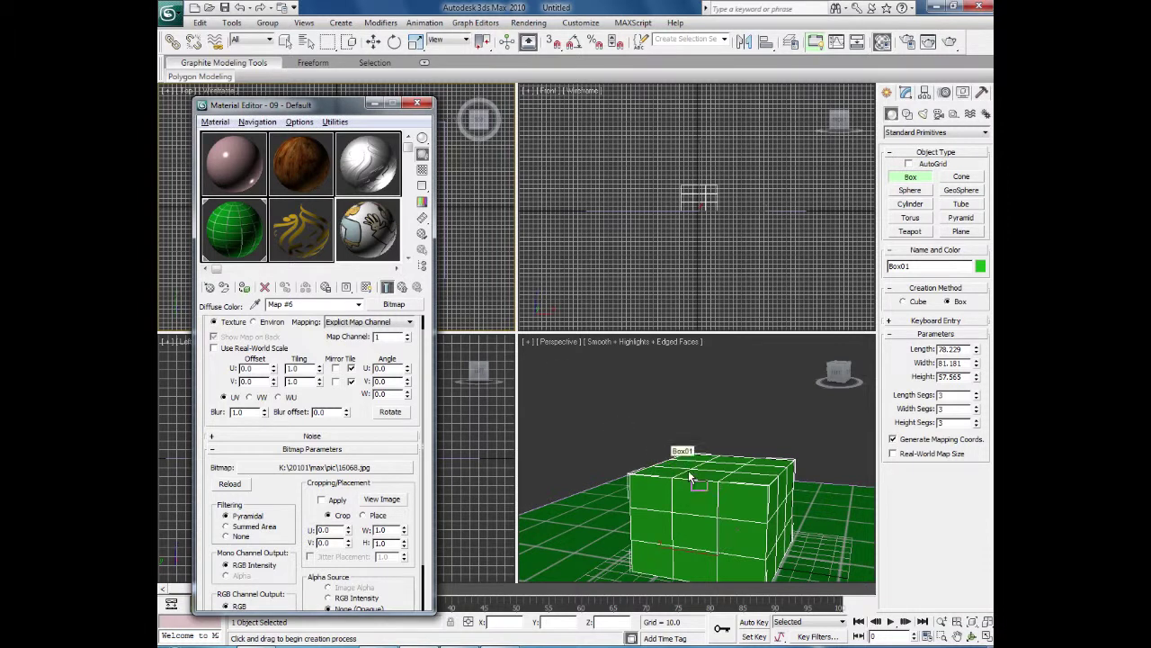
- Apply the cartoon material to the box, render the Perspective view and close the rendering
left_click_drag(691, 478, 691, 478)
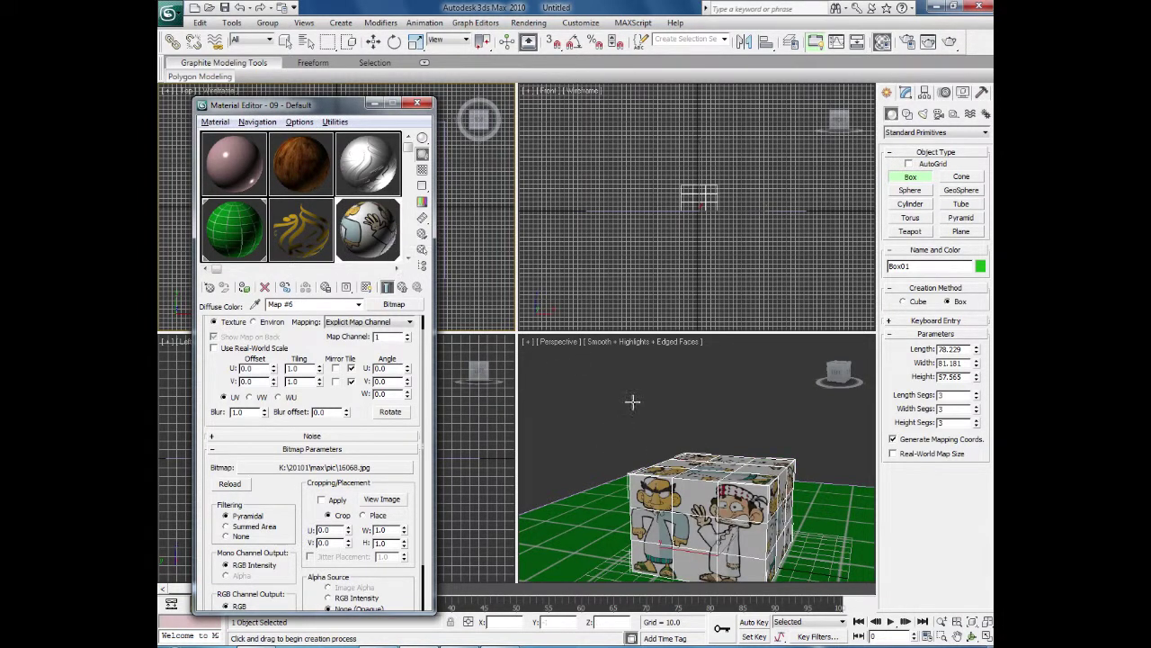
middle_click_drag(662, 420, 651, 375, "alt")
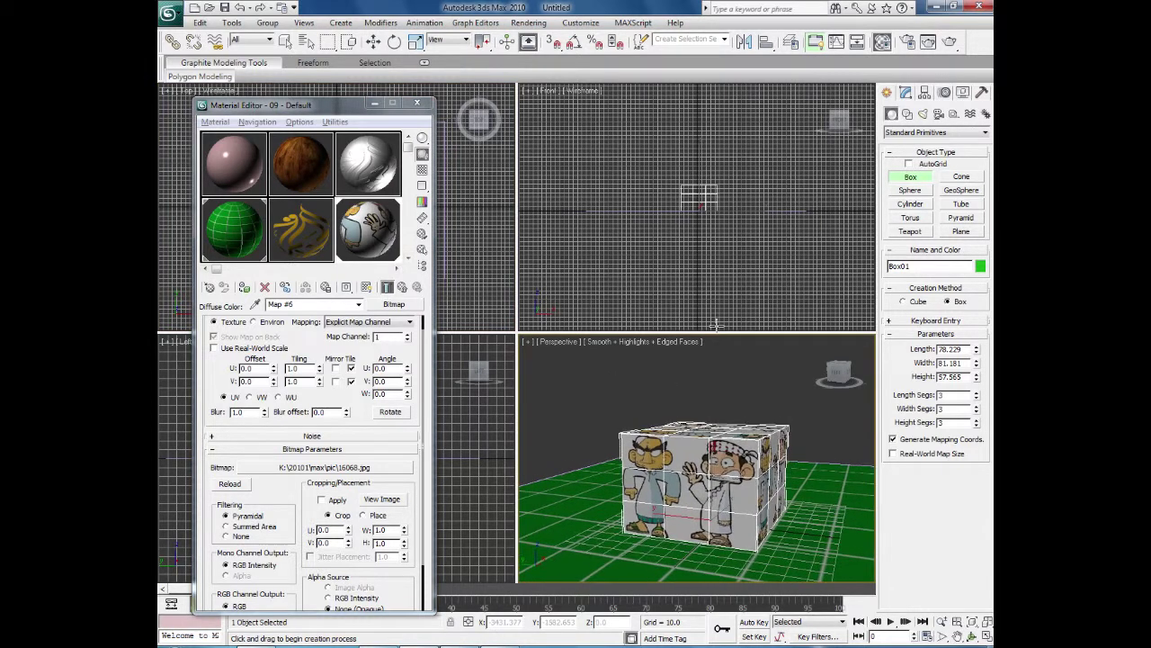
left_click(950, 42)
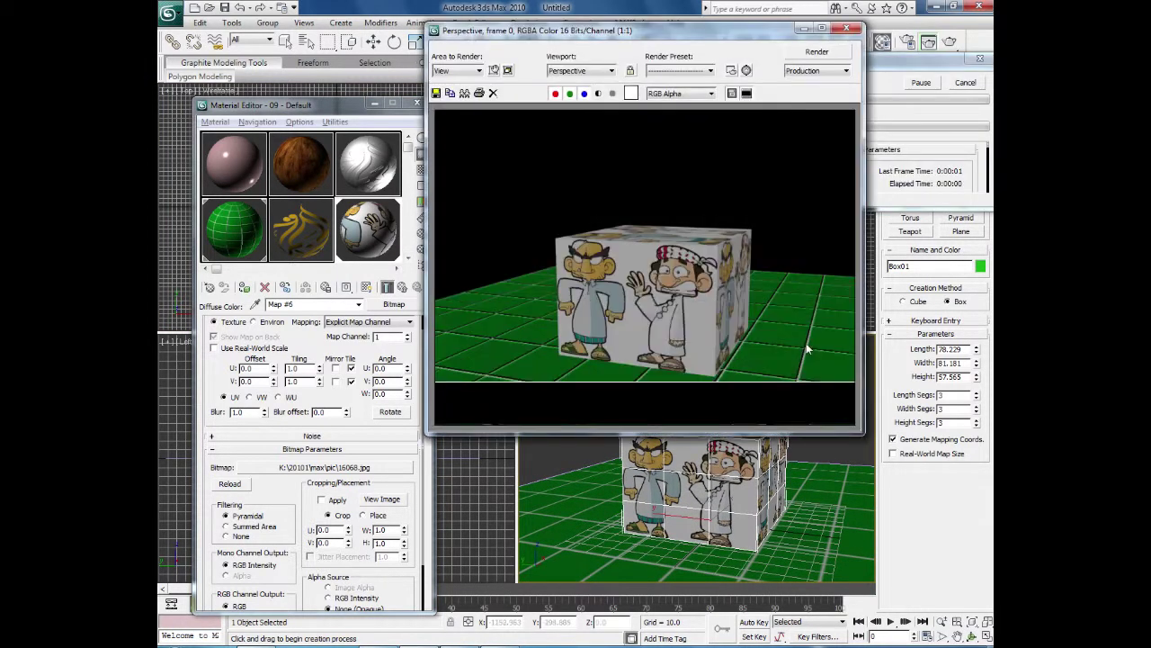
left_click(846, 28)
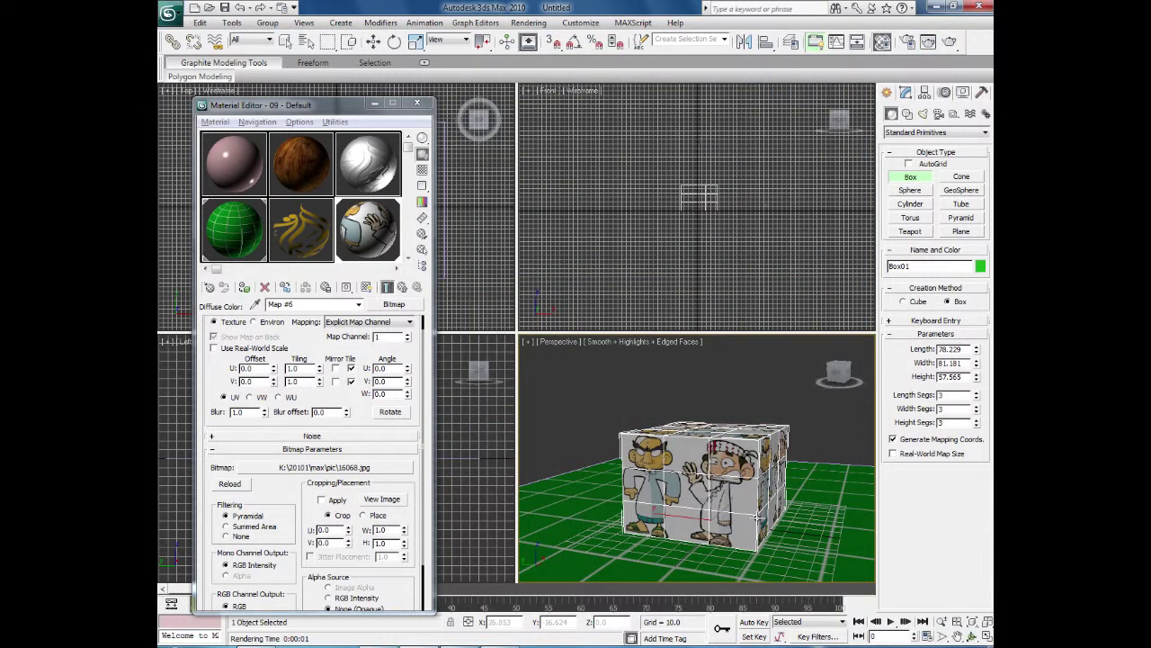
- Set the cartoon bitmap's U offset to -0.02 and inspect the map closely around the box's corner
middle_click_drag(759, 533, 719, 535, "alt")
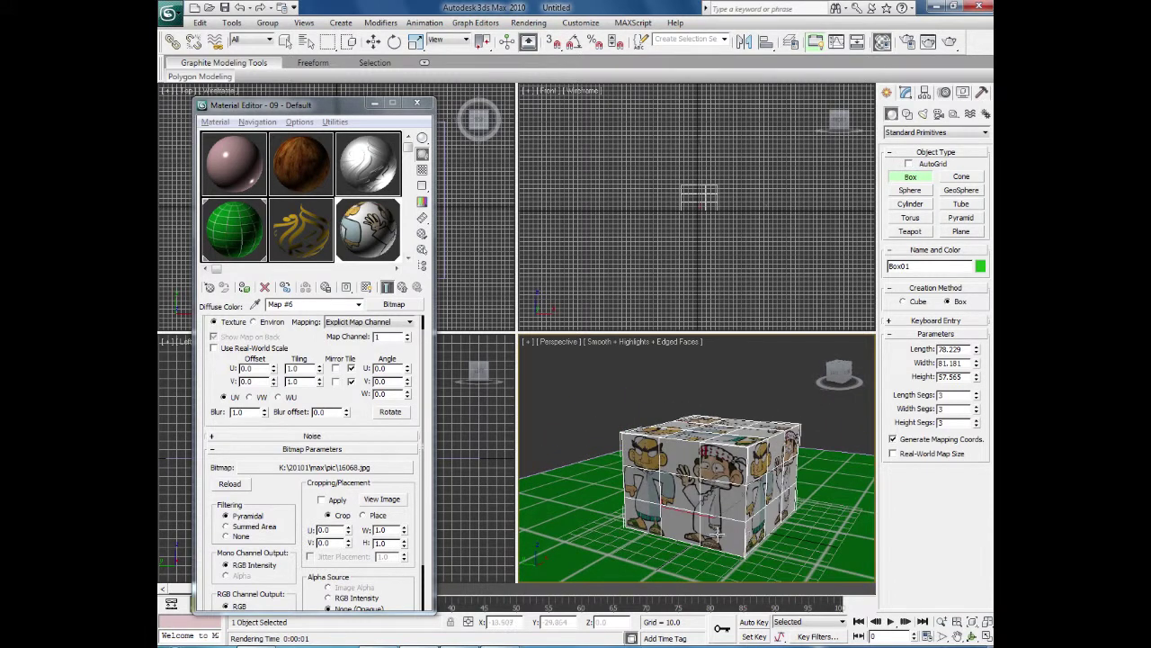
mouse_move(275, 371)
left_mouse_down()
mouse_move(274, 338)
mouse_move(274, 369)
left_mouse_up()
middle_click_drag(548, 486, 569, 483, "alt")
scroll(568, 484, "up", 4)
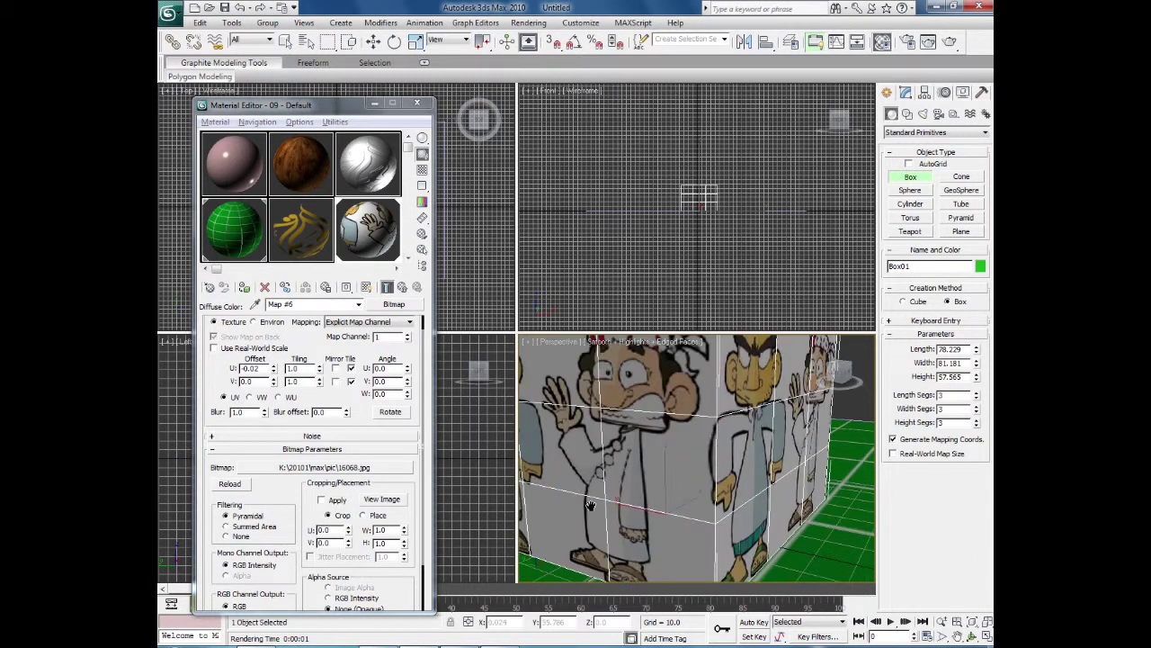
- Try shifting the cartoon bitmap along U and reset its U offset to 0.0
left_click(275, 372)
left_click_drag(276, 372, 282, 336)
right_click(274, 370)
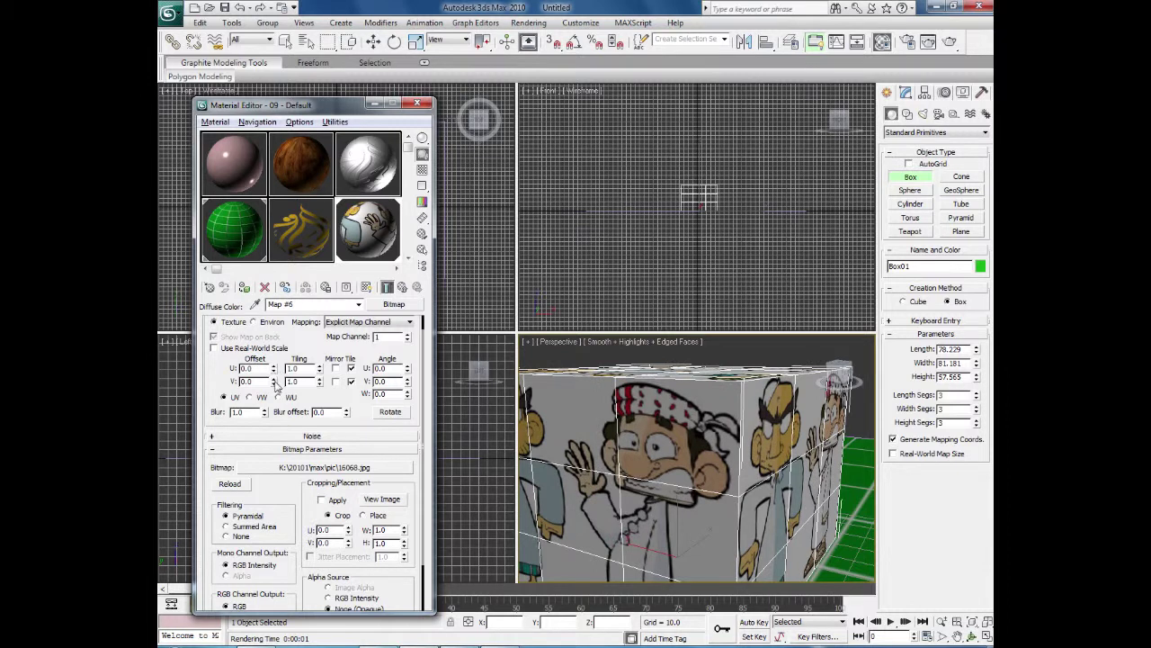
- Try a V offset of about 0.16 on the bitmap, check it on the box, and reset the offset to 0.0
left_click_drag(275, 384, 275, 372)
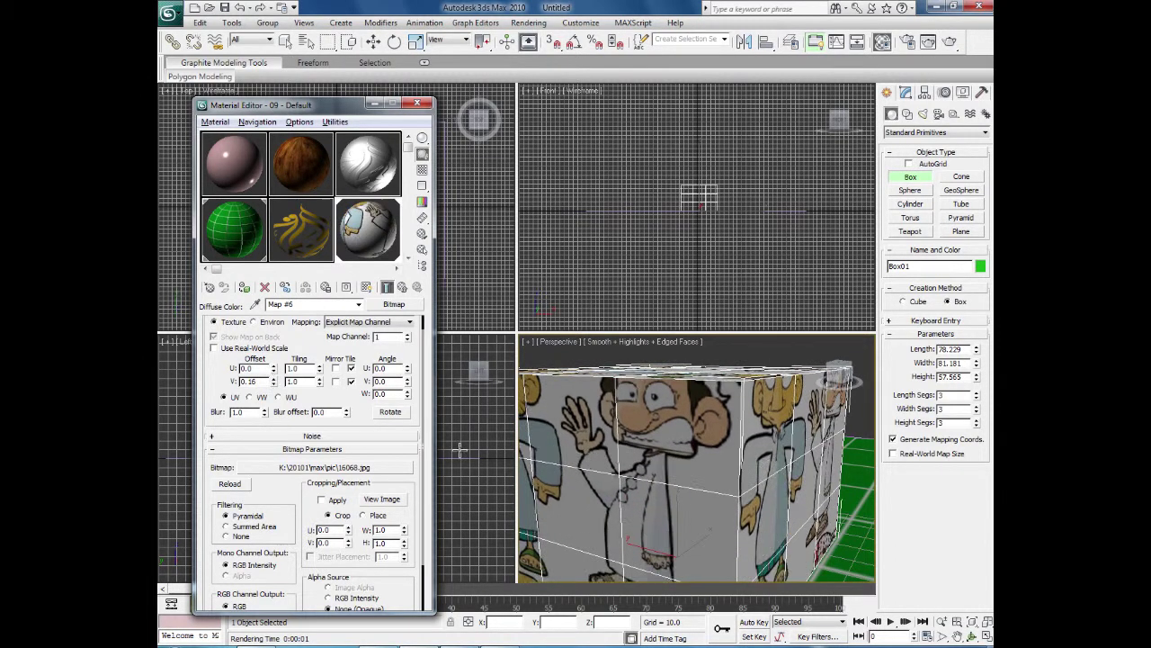
middle_click_drag(611, 468, 619, 515, "alt")
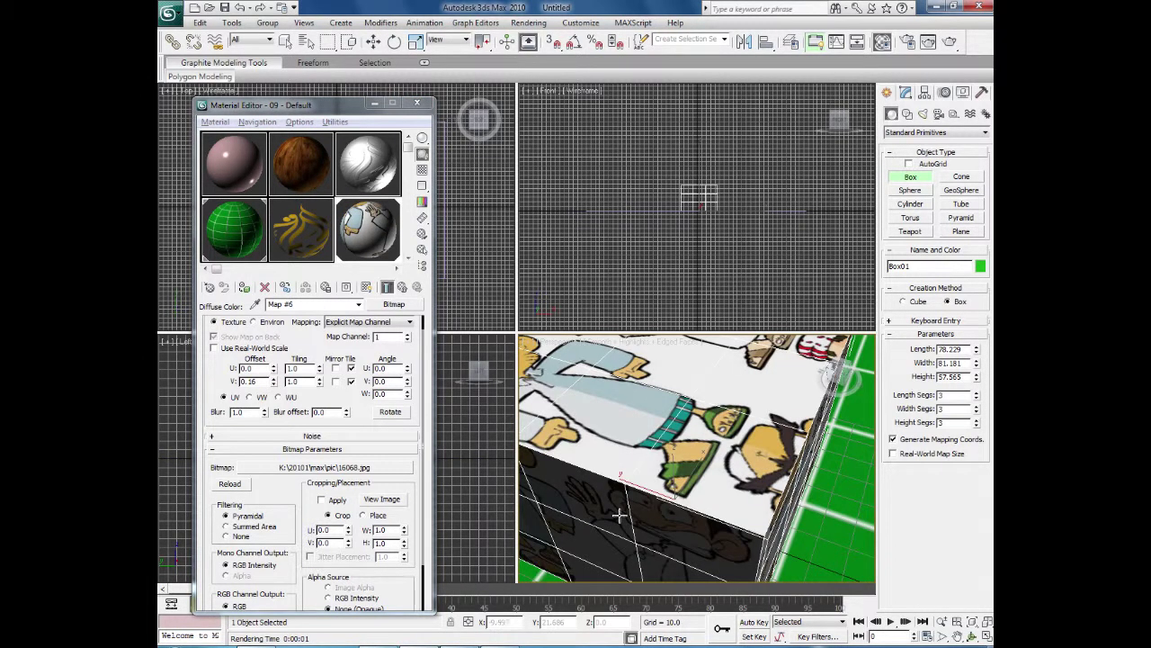
scroll(619, 514, "down", 5)
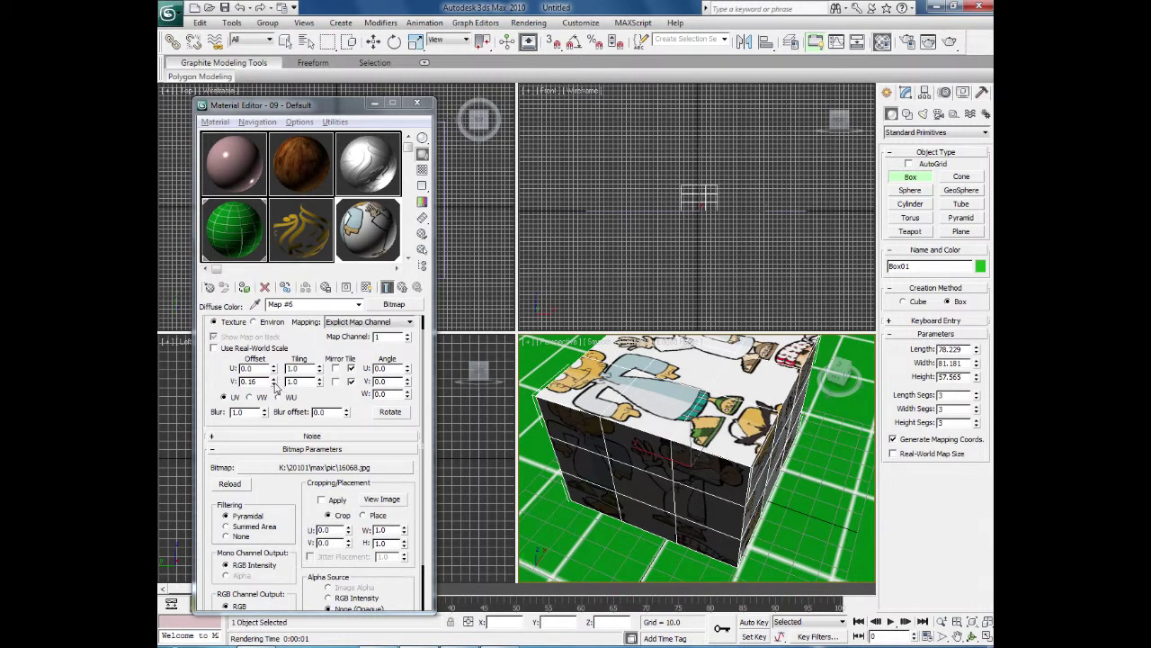
left_click_drag(273, 383, 280, 337)
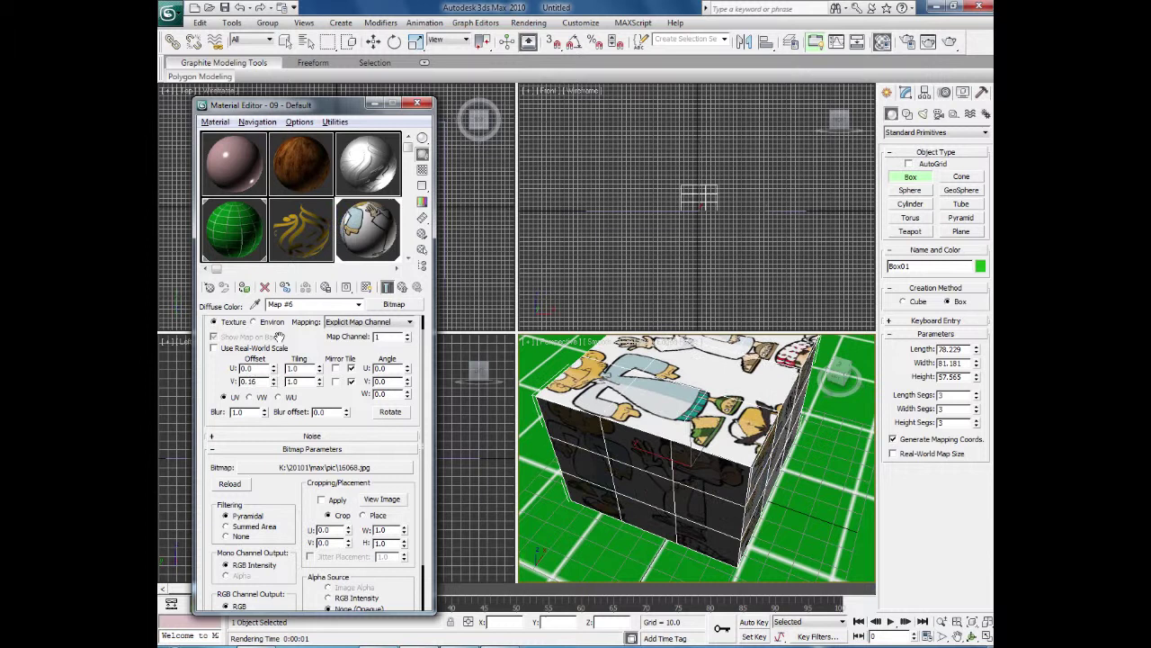
middle_click_drag(625, 508, 598, 503, "alt")
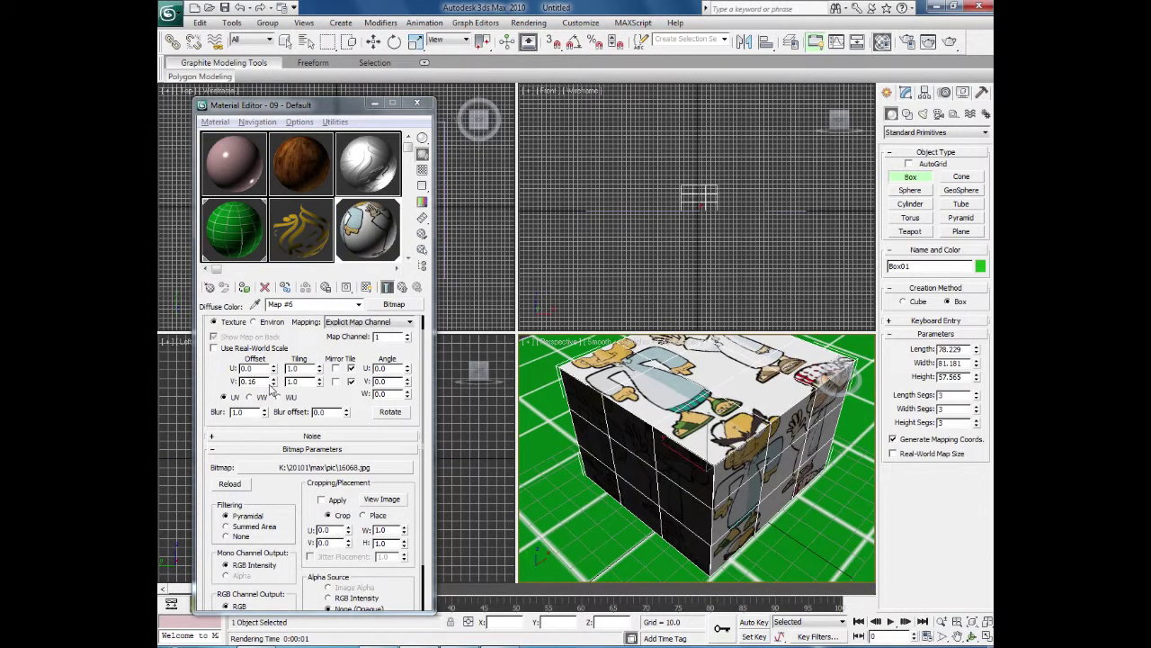
right_click(273, 383)
- Try a U tiling of about 3.1 and a different V tiling on the bitmap, and restore both to 1.0
mouse_move(319, 371)
left_mouse_down()
mouse_move(319, 356)
mouse_move(319, 367)
left_mouse_up()
middle_click_drag(630, 504, 619, 477, "alt")
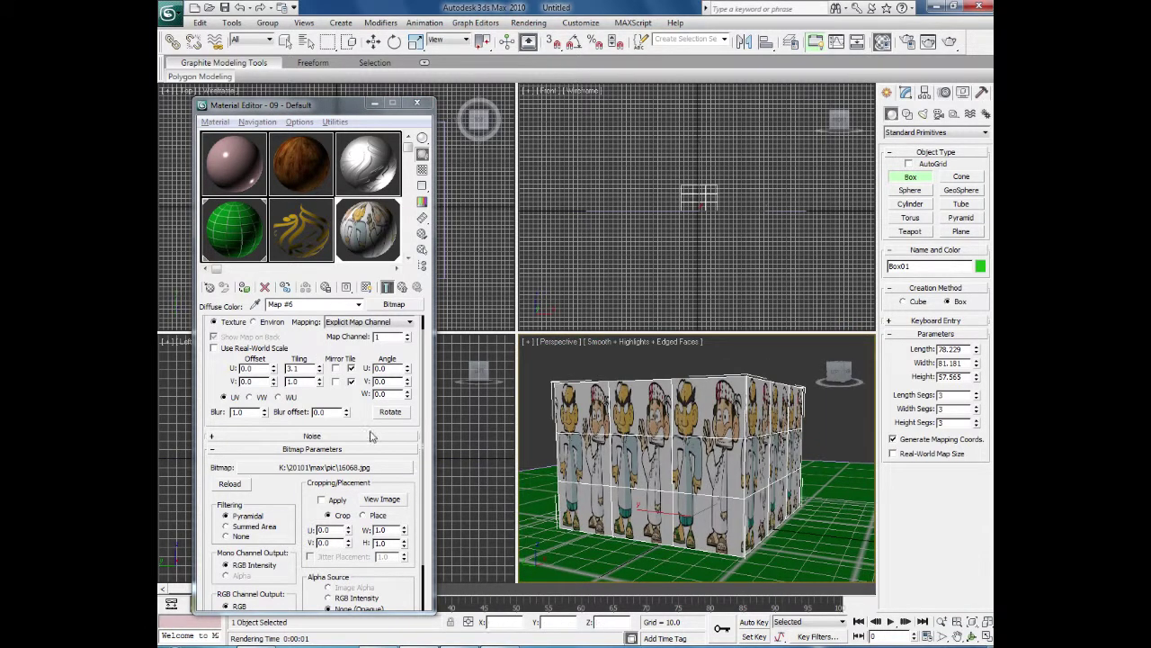
right_click(319, 371)
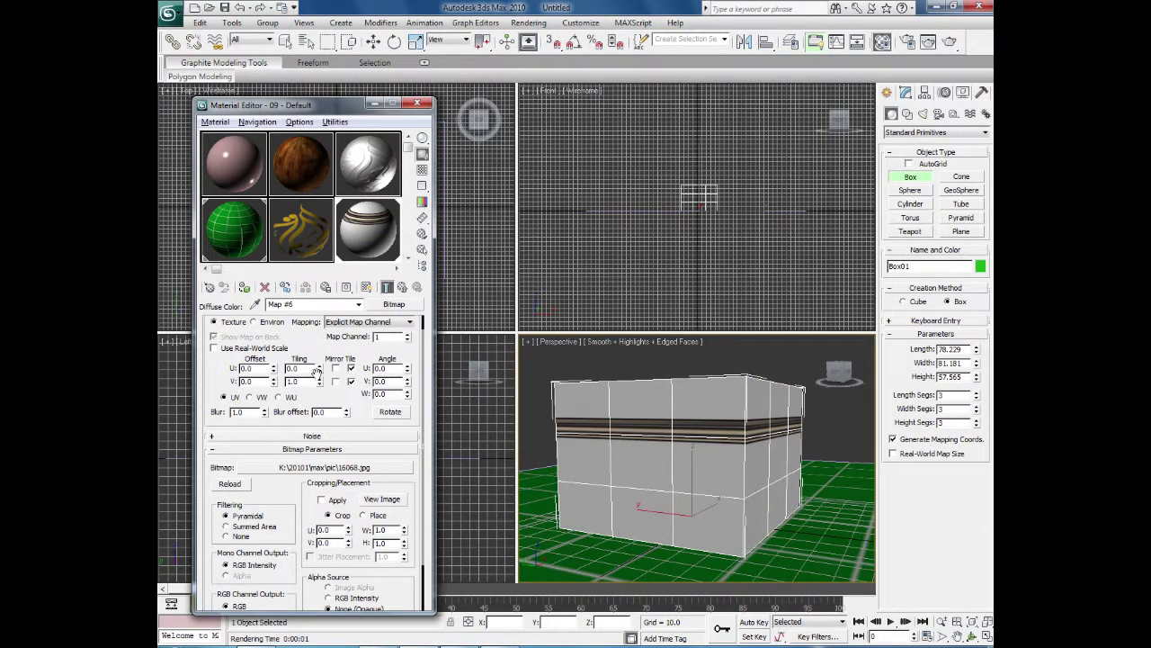
double_click(306, 368)
type("1")
key("Return")
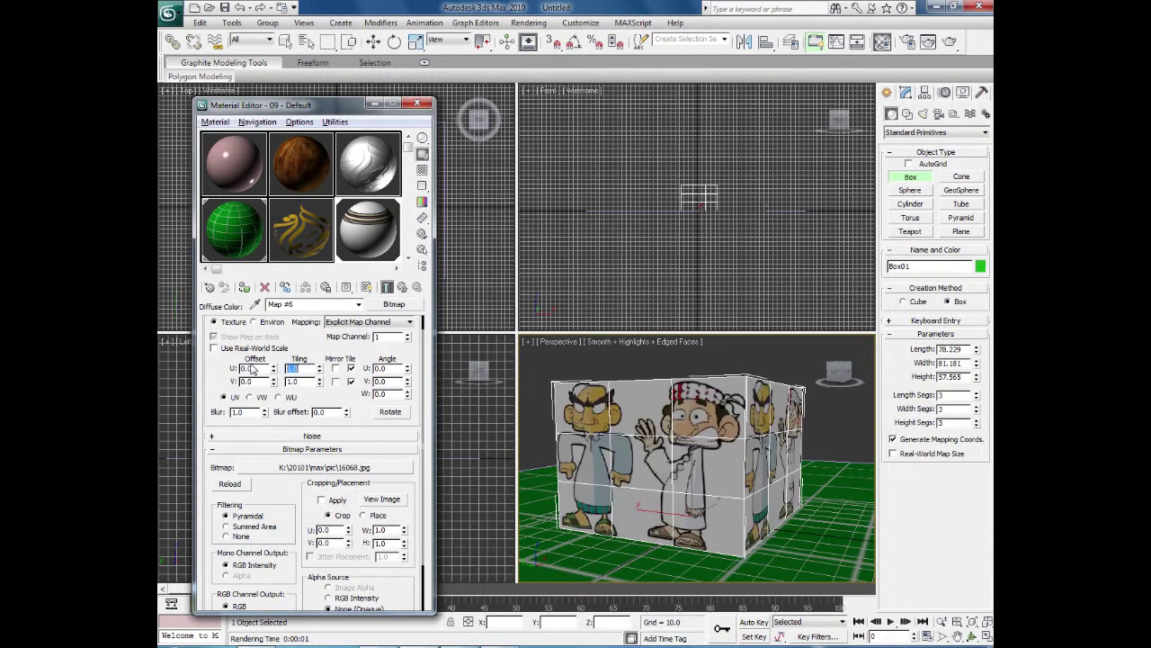
mouse_move(320, 382)
left_mouse_down()
mouse_move(320, 370)
mouse_move(313, 385)
left_mouse_up()
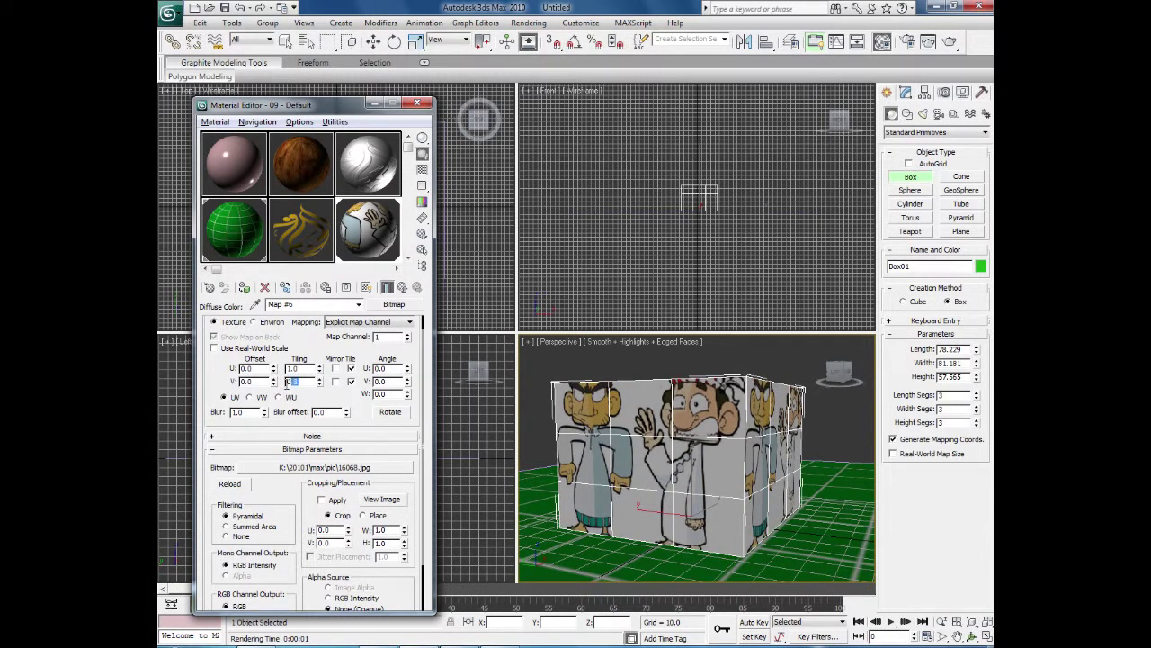
key("Return")
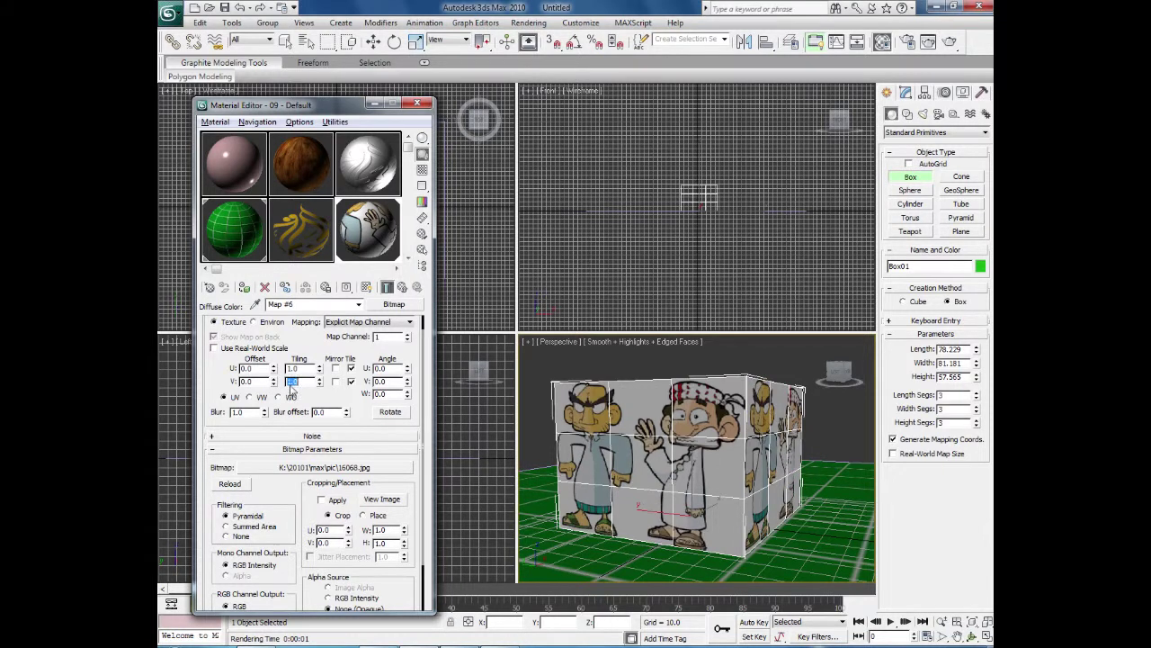
- Try rotating the bitmap by a W angle of about 33 on the box, and reset the angle to 0.0
left_click_drag(407, 397, 406, 375)
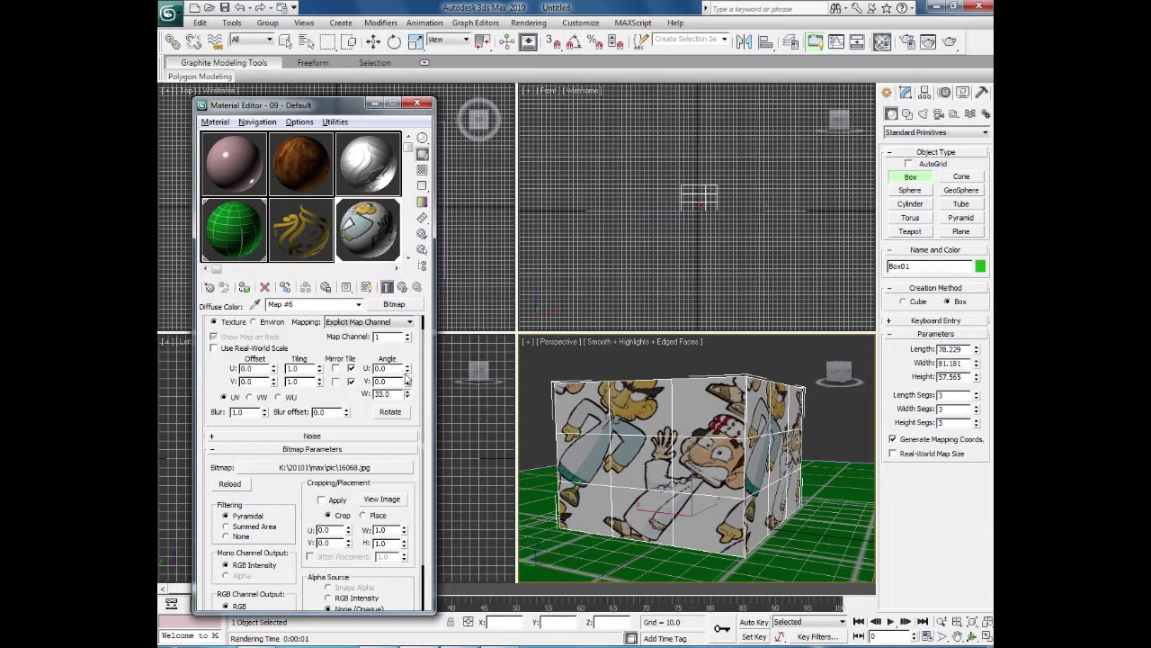
mouse_move(613, 501)
middle_mouse_down("alt")
mouse_move(630, 490)
mouse_move(643, 504)
mouse_move(616, 498)
middle_mouse_up("alt")
left_click_drag(408, 396, 407, 370)
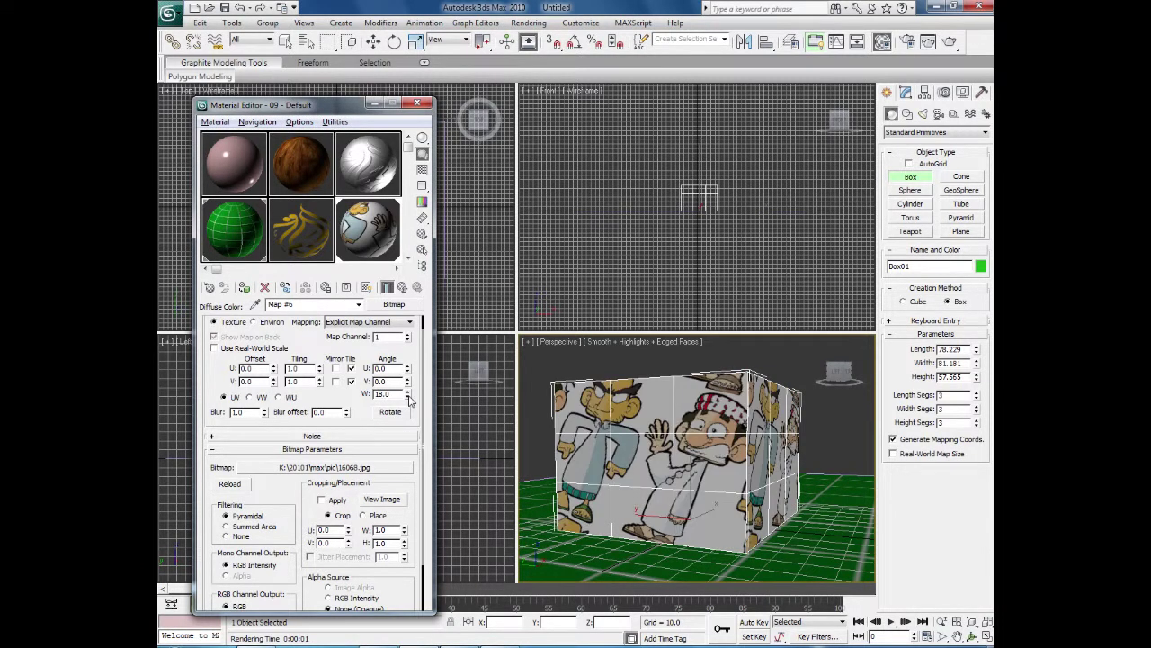
right_click(409, 399)
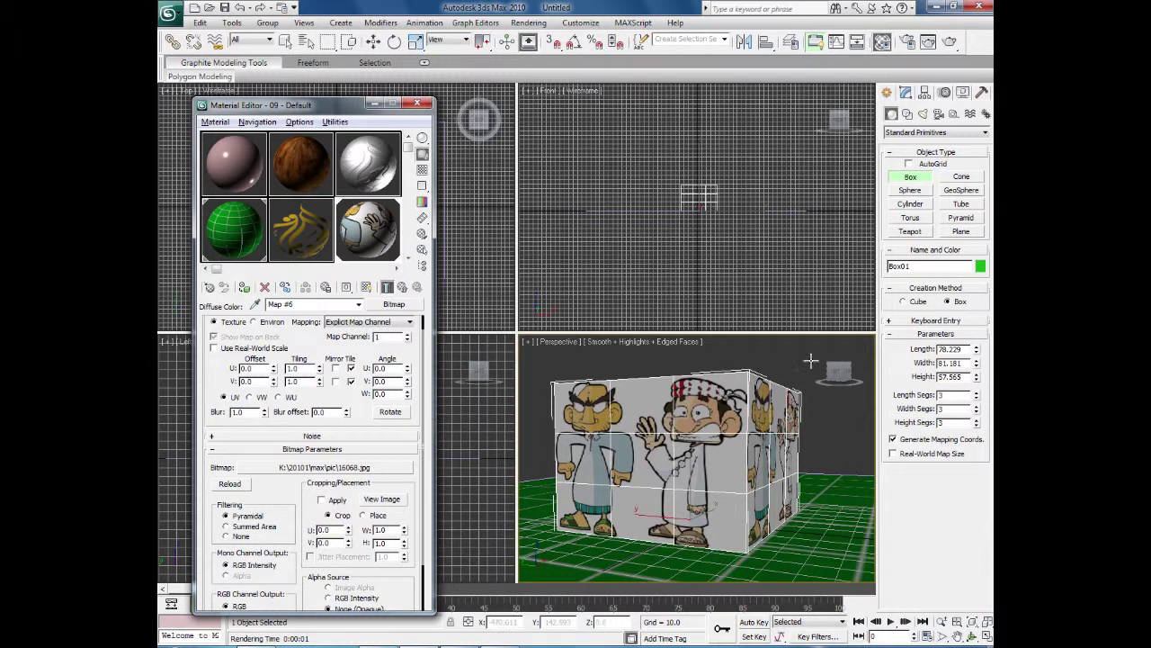
- Create a cylinder of about 38.6 radius and 137.3 height beside the box in the top view
left_click_drag(341, 106, 297, 195)
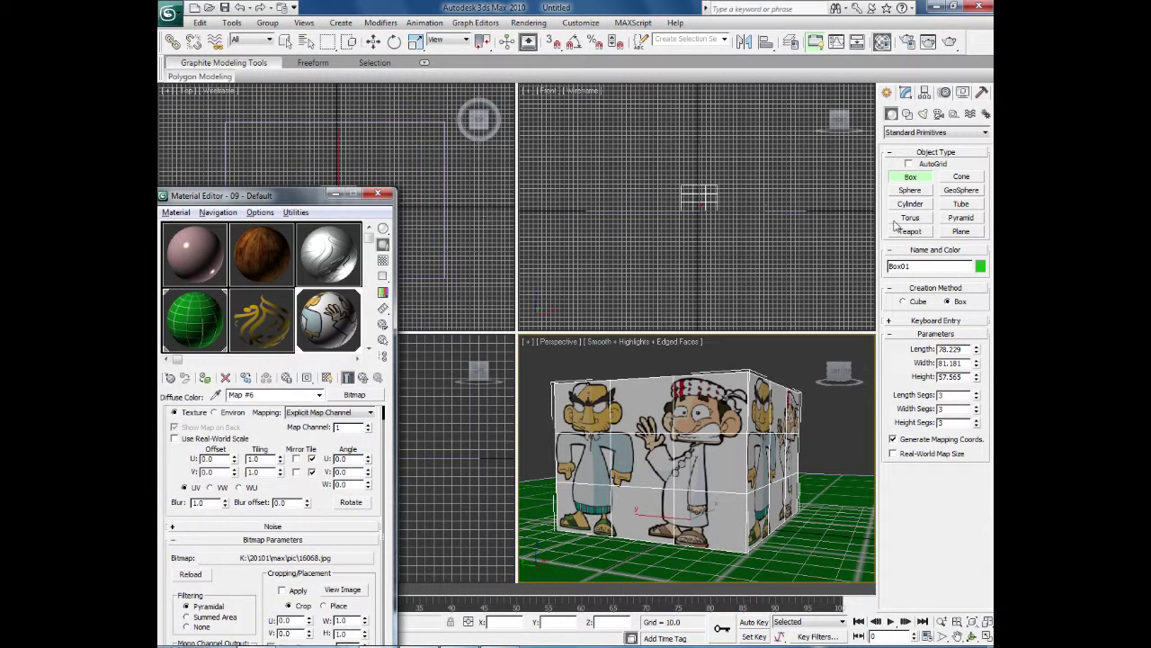
left_click(910, 203)
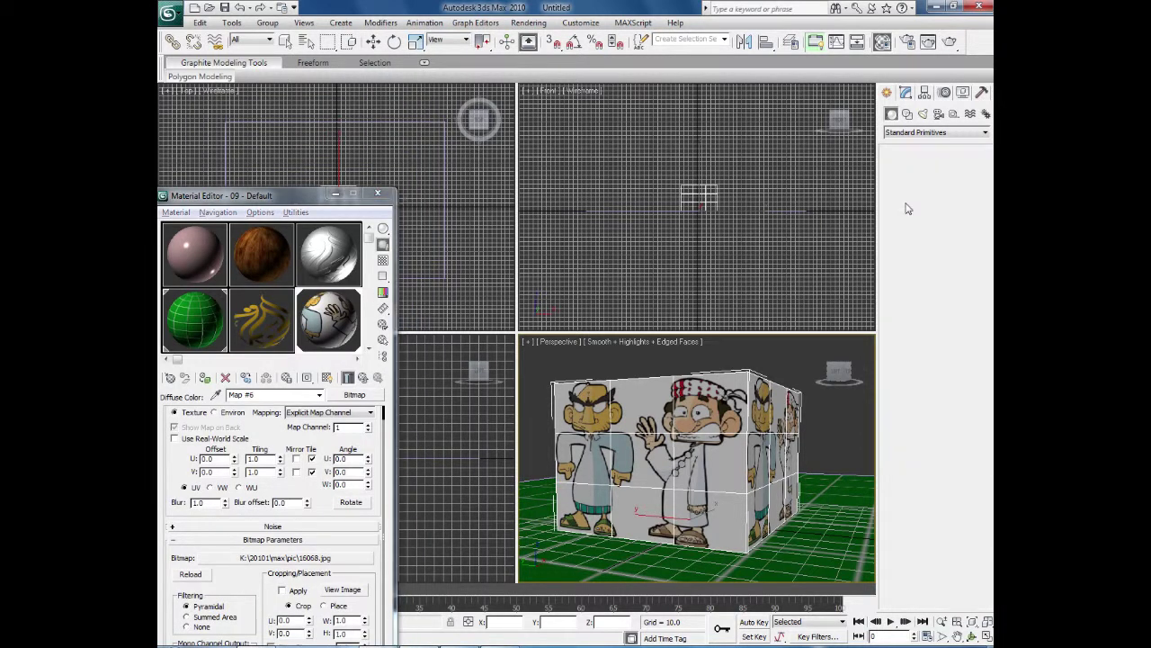
left_click(421, 190)
left_click_drag(421, 189, 426, 193)
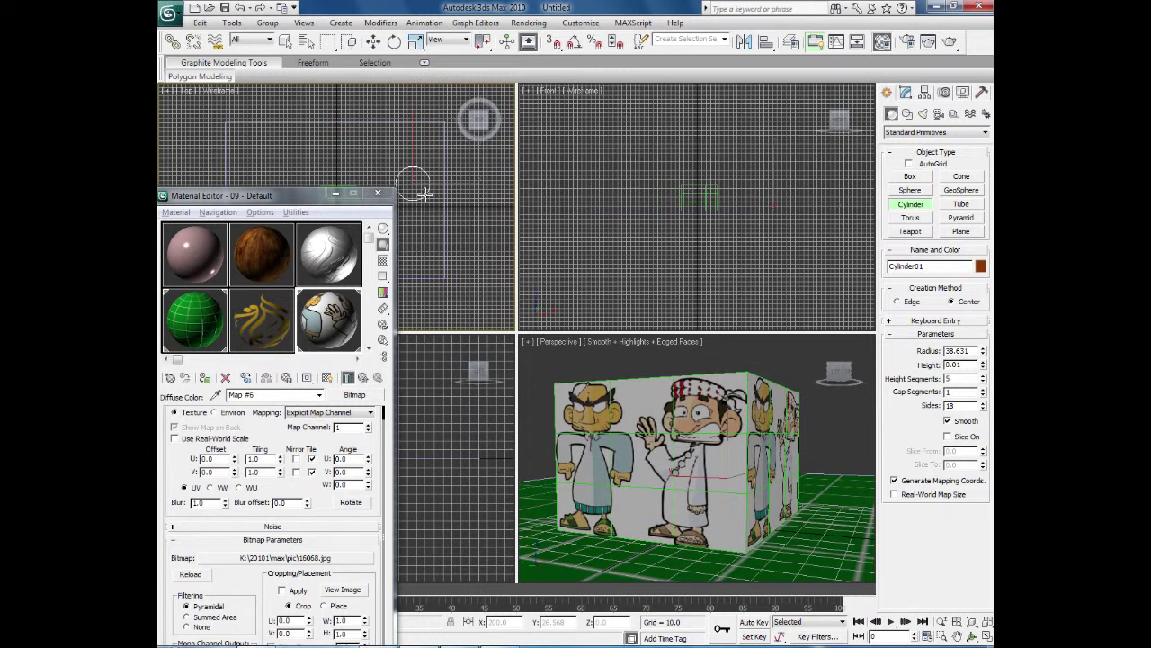
left_click(425, 135)
- Move the cylinder along X in the front view to the opposite side of the box, at about X -148.6
scroll(635, 520, "up", 3)
scroll(594, 529, "down", 4)
middle_click_drag(596, 533, 774, 530)
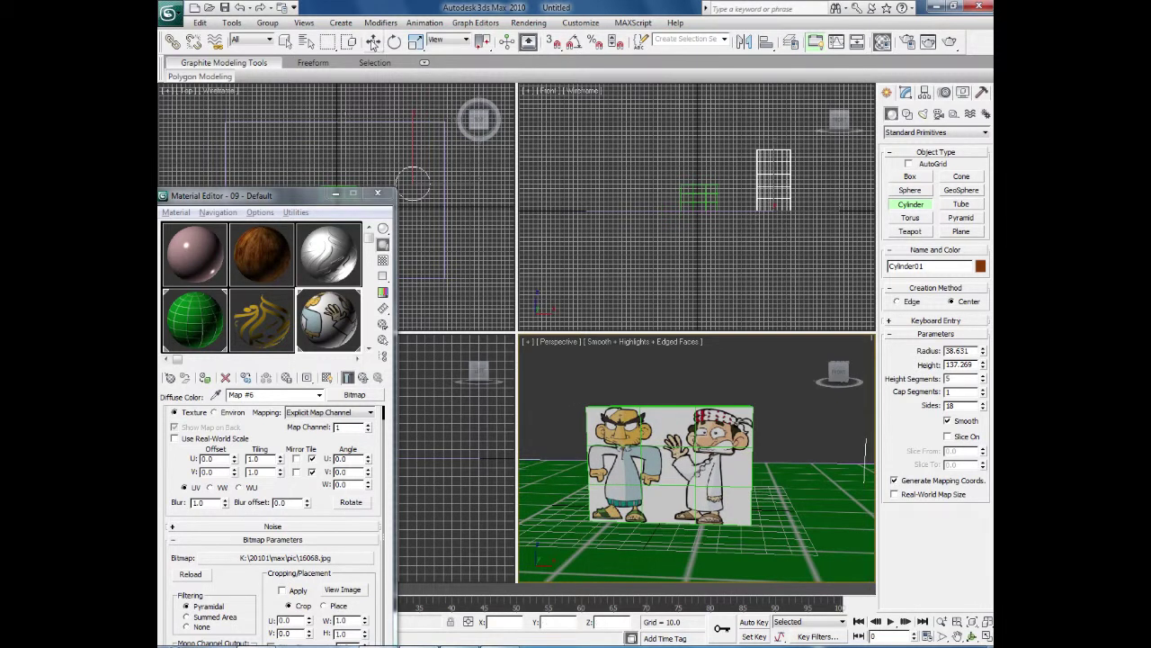
left_click(372, 42)
right_click(824, 249)
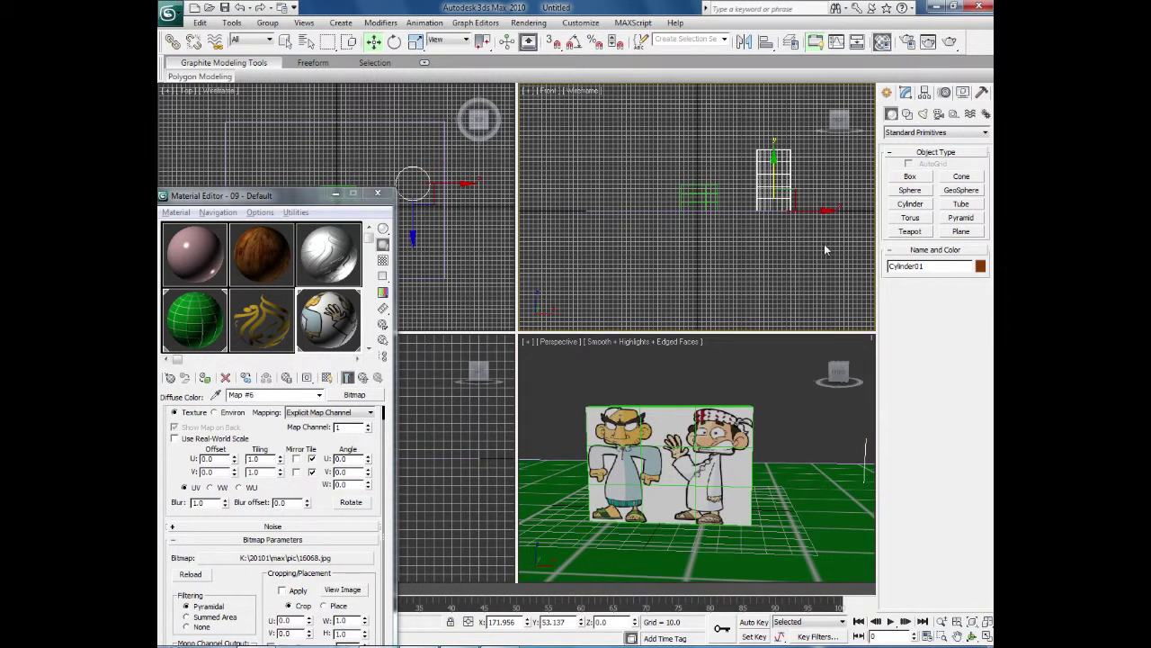
left_click_drag(825, 210, 685, 280)
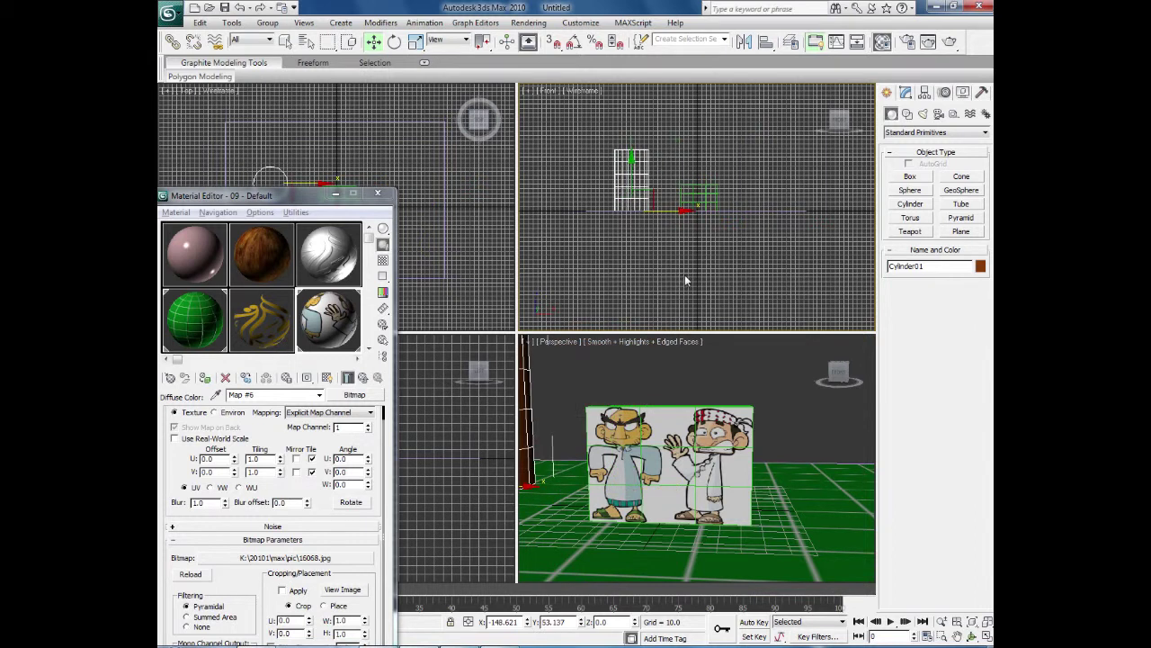
- Assign the cartoon bitmap material 09 - Default to the cylinder and inspect its side surface up close
middle_click_drag(586, 512, 683, 514, "alt")
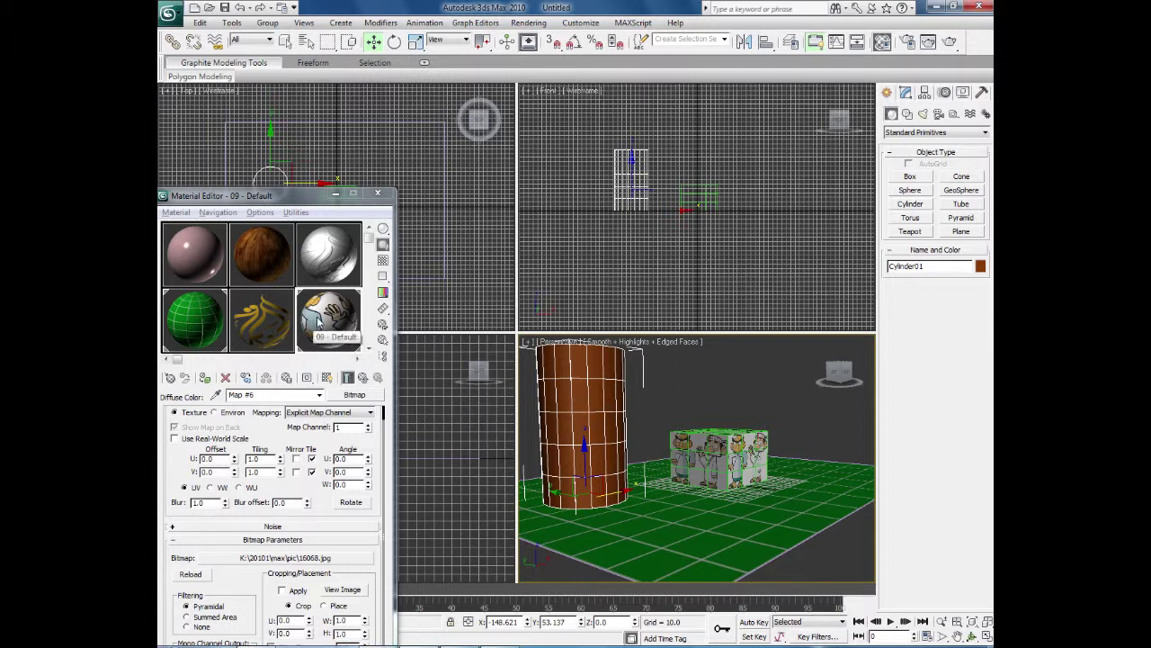
left_click(205, 378)
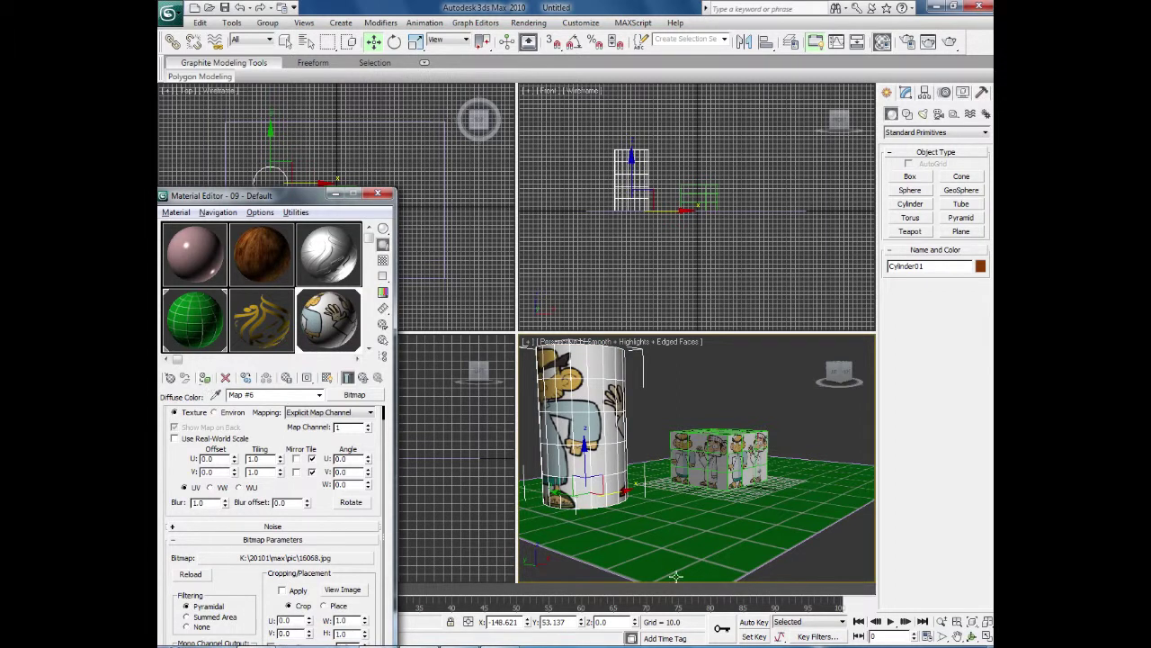
middle_click_drag(713, 560, 634, 526, "alt")
middle_click_drag(582, 441, 777, 505, "alt")
scroll(620, 499, "up", 5)
- Try shifting the bitmap's U offset around the cylinder and reset it to 0.0
left_click_drag(234, 461, 242, 437)
right_click(235, 441)
right_click(243, 439)
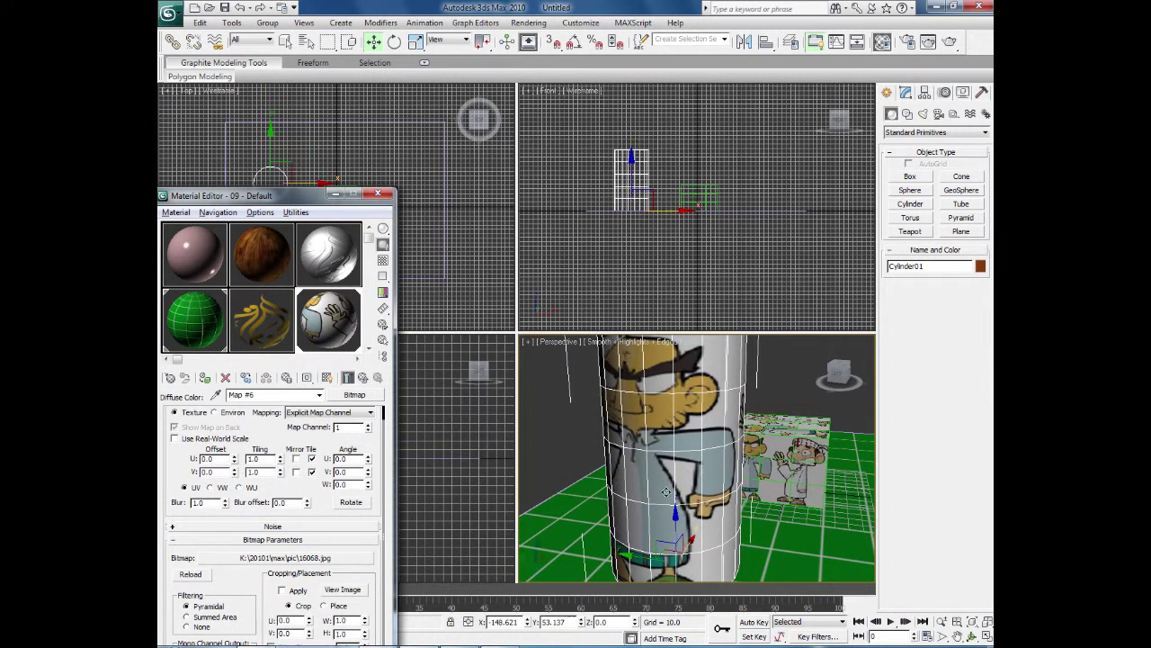
- Turn off the edged faces display in the perspective view
scroll(665, 490, "down", 5)
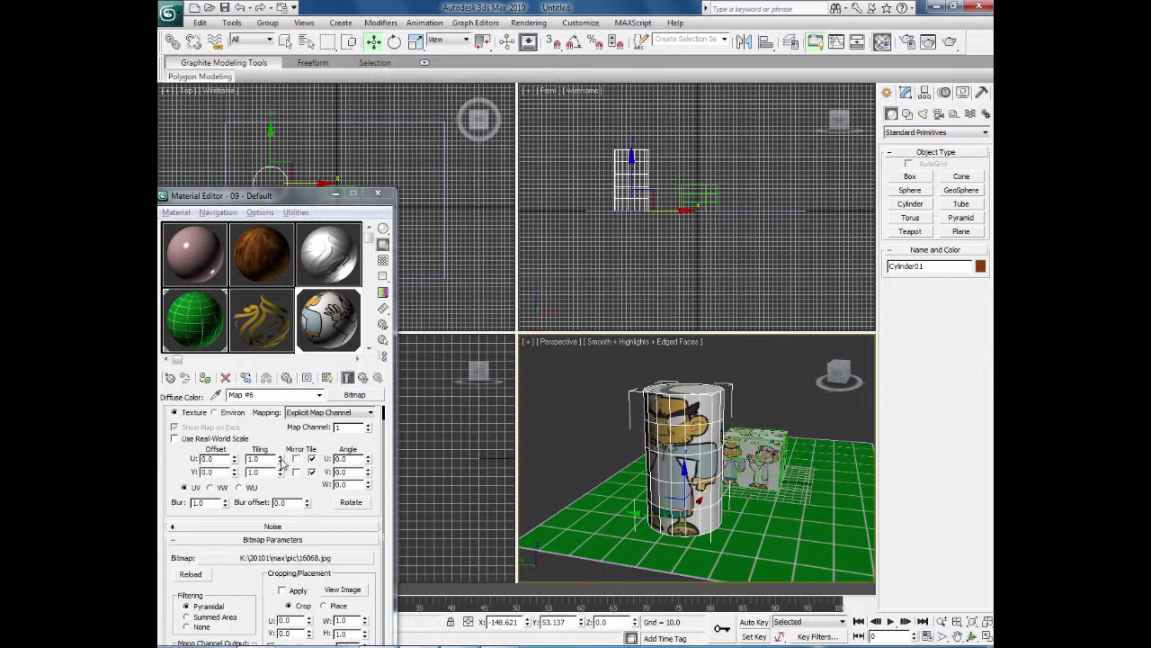
key("F4")
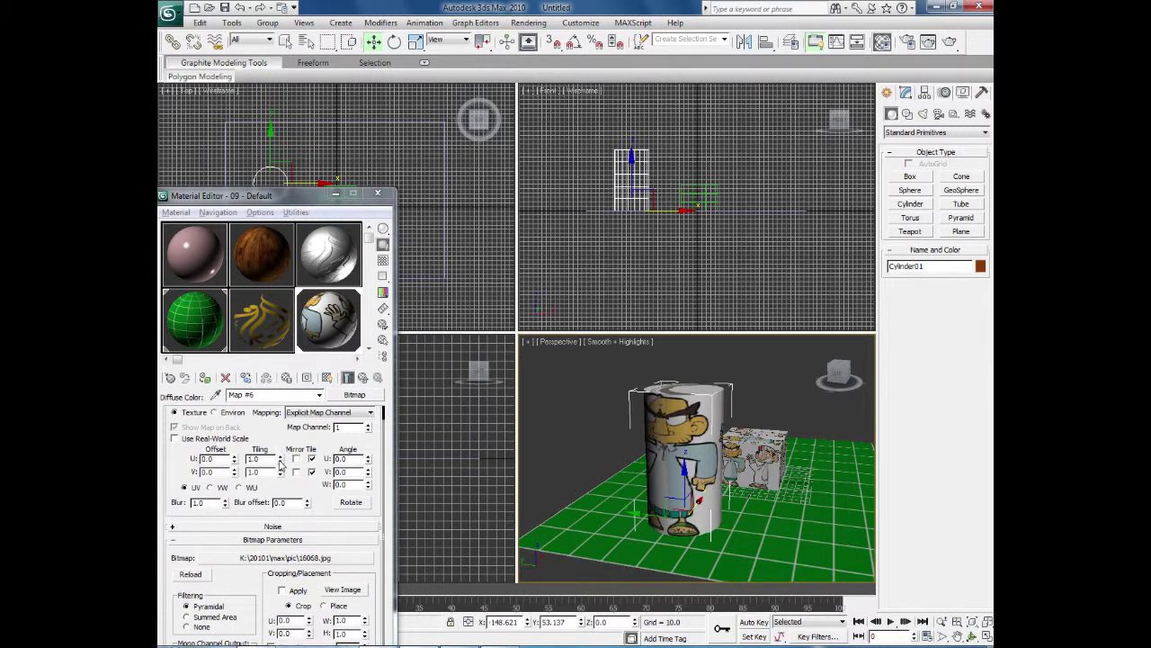
- Try a higher U tiling and a V tiling of about 6.0 on the cylinder, and return both to 1.0
left_click_drag(282, 460, 289, 427)
right_click(290, 412)
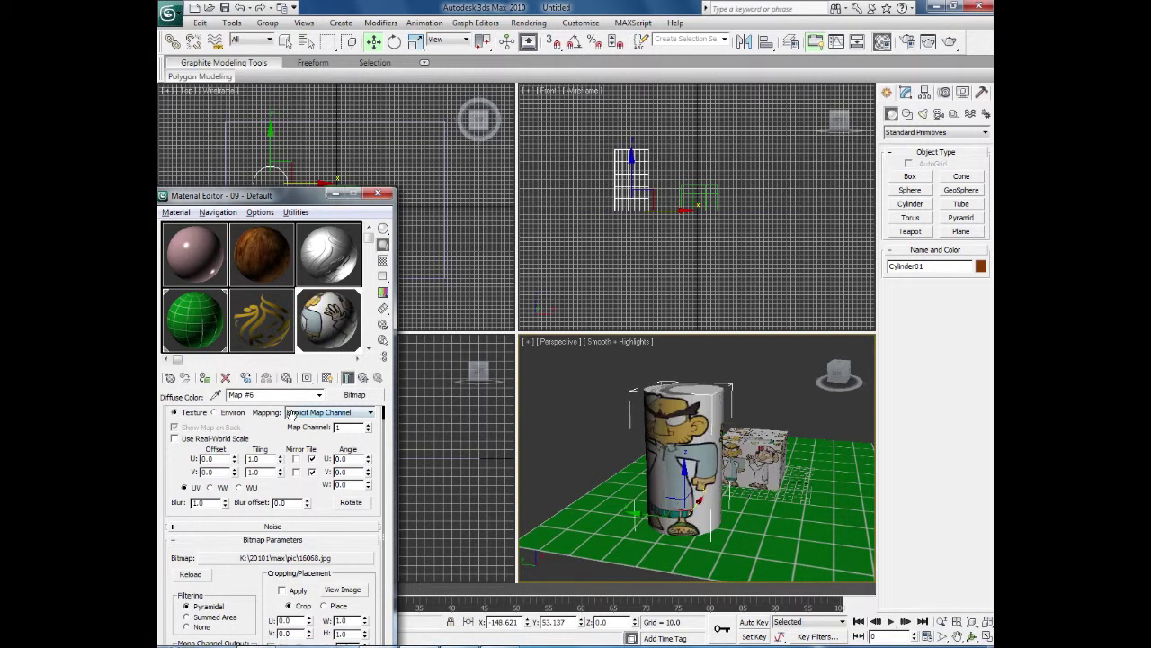
left_click_drag(281, 474, 290, 438)
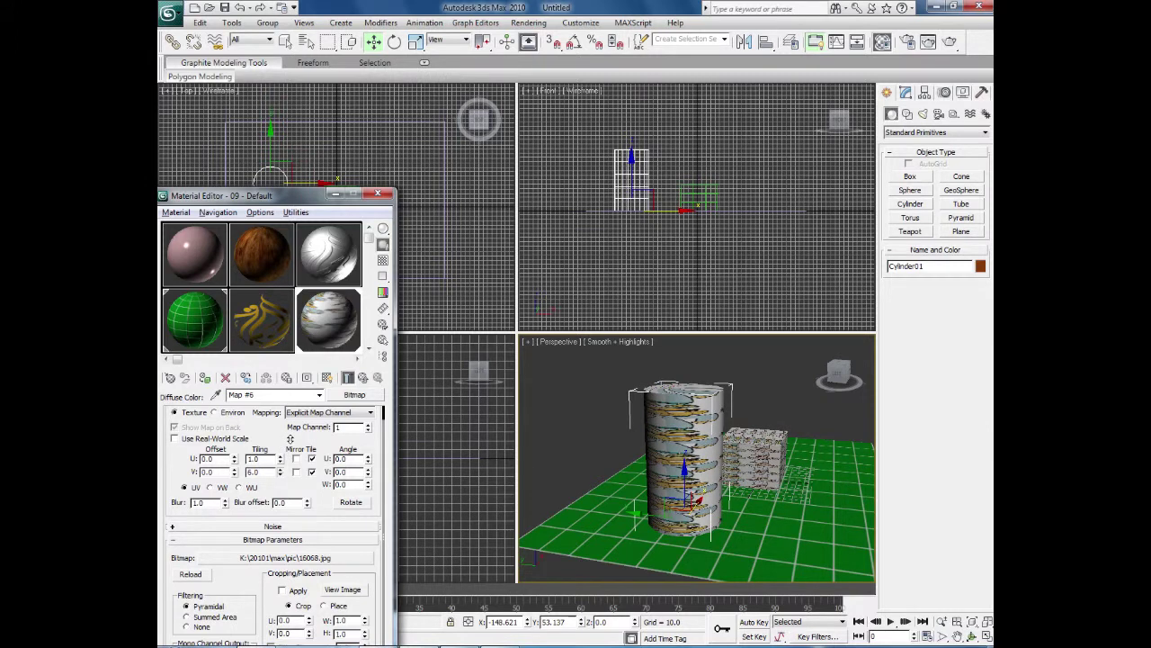
right_click(290, 438)
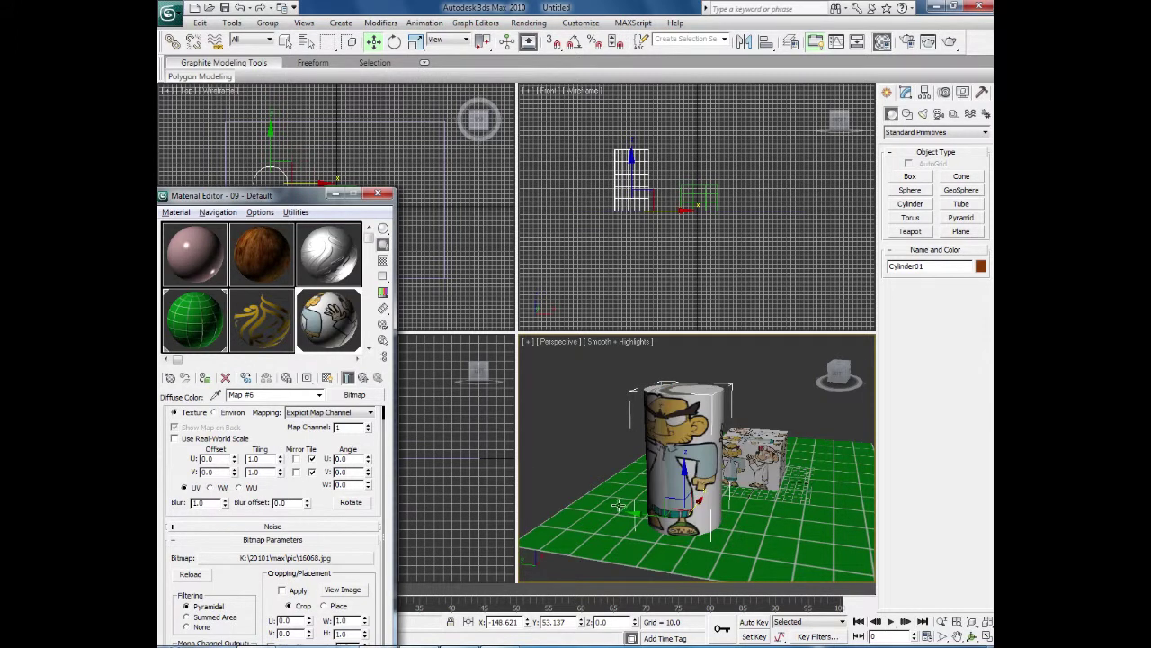
- Check the bitmap on the caps and sides of the cylinder and box, and delete both objects
middle_click_drag(682, 519, 659, 558, "alt")
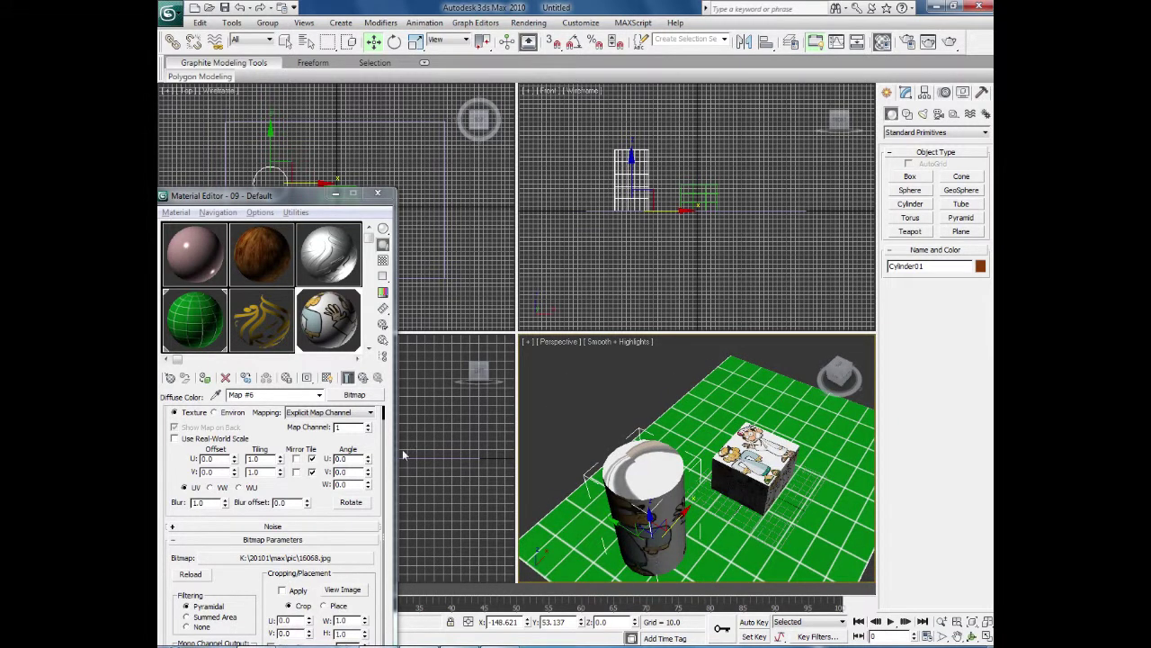
middle_click_drag(758, 550, 751, 523, "alt")
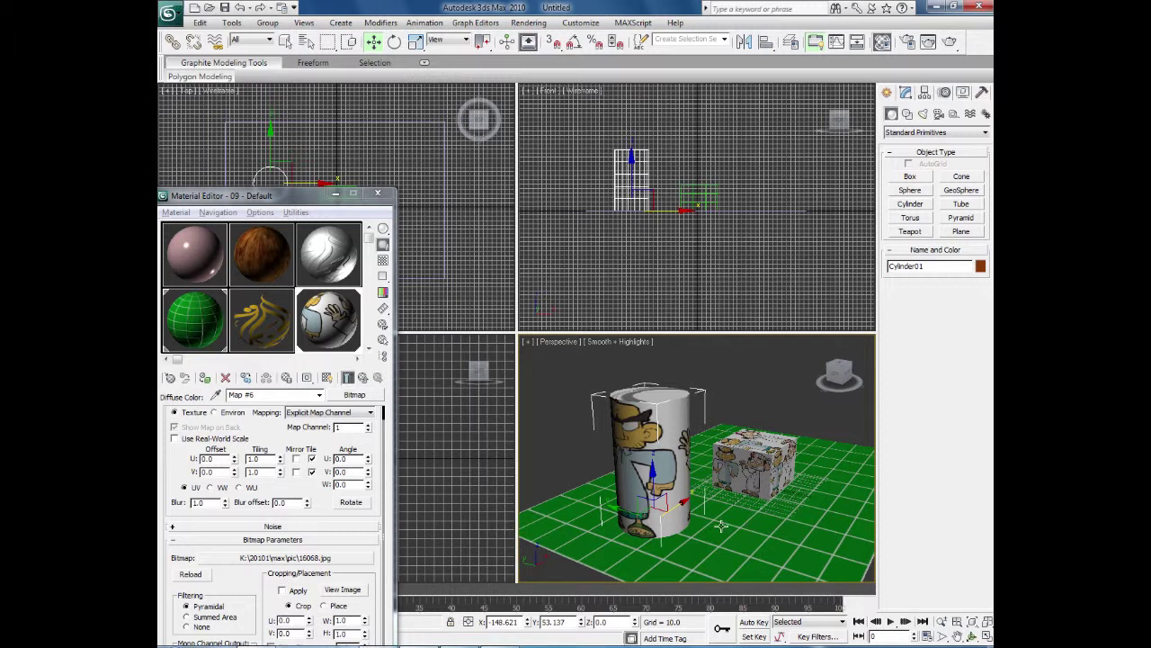
middle_click_drag(720, 526, 676, 562, "alt")
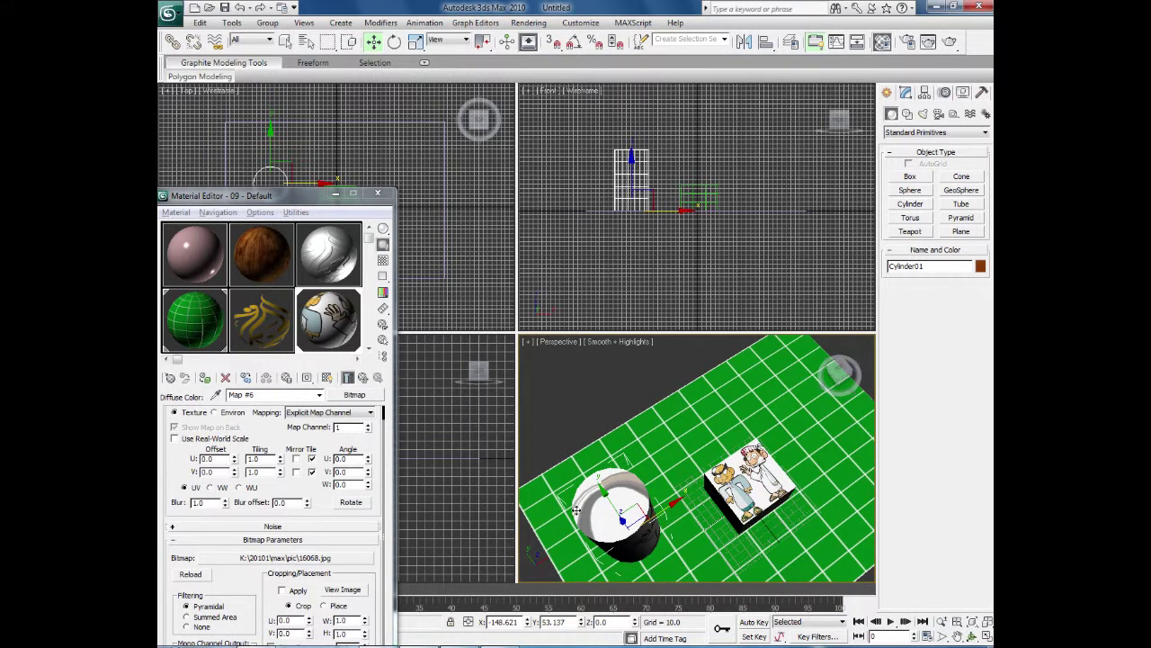
middle_click_drag(566, 524, 582, 446, "alt")
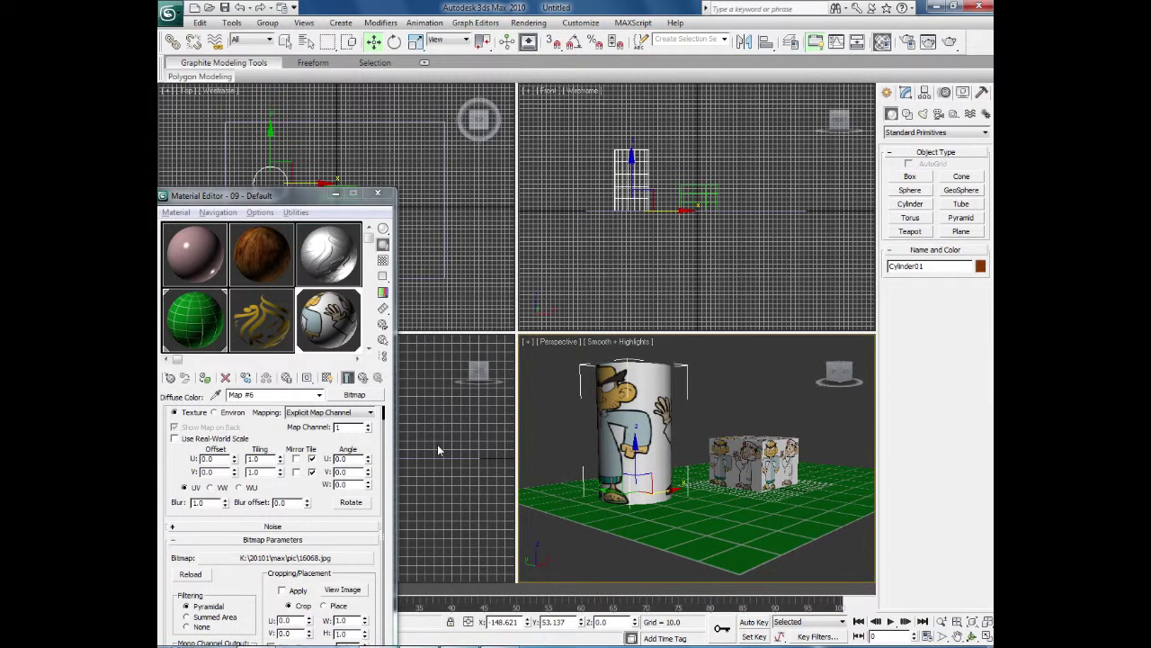
middle_click_drag(641, 540, 621, 543, "alt")
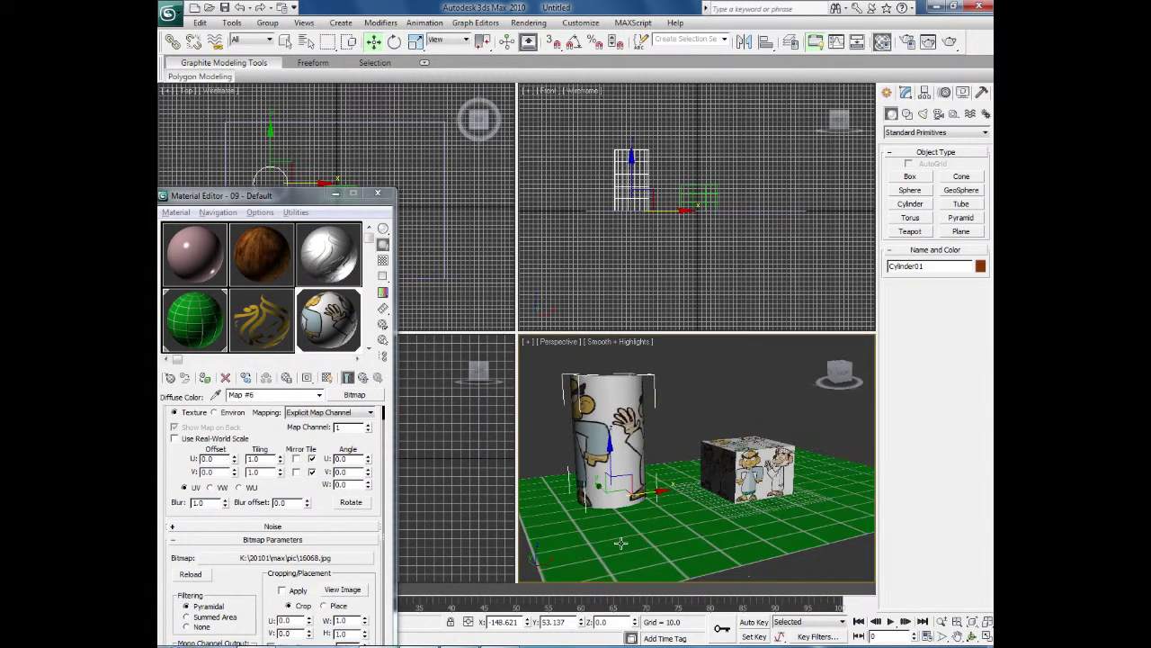
left_click_drag(558, 385, 802, 469)
middle_click_drag(802, 469, 731, 493, "alt")
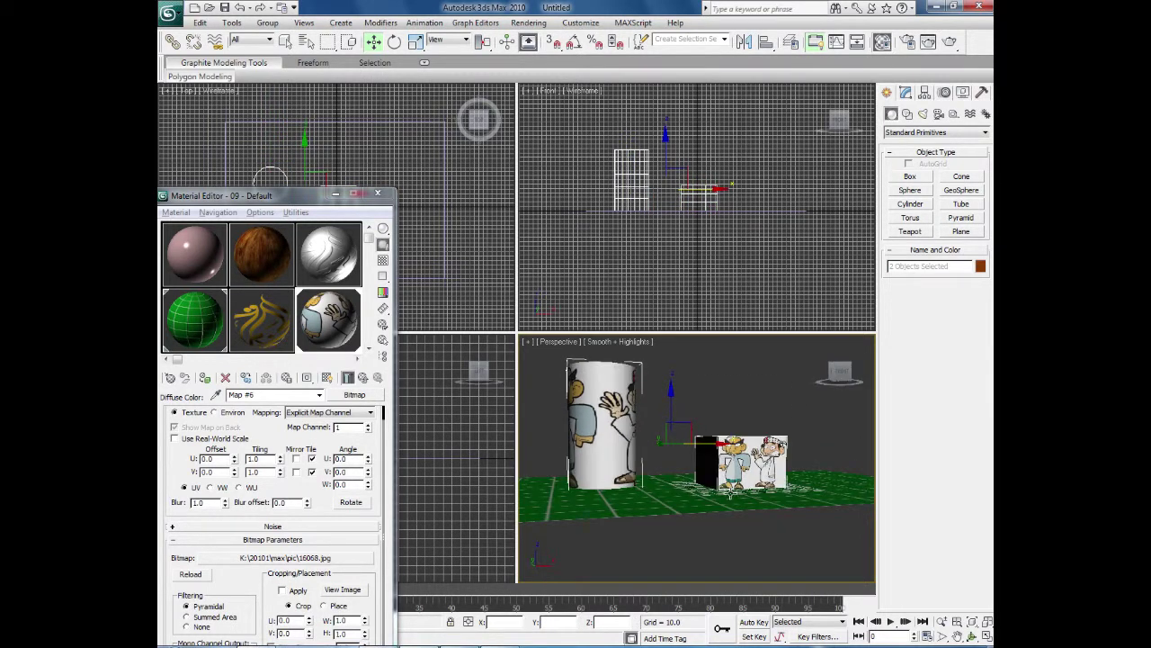
key("Delete")
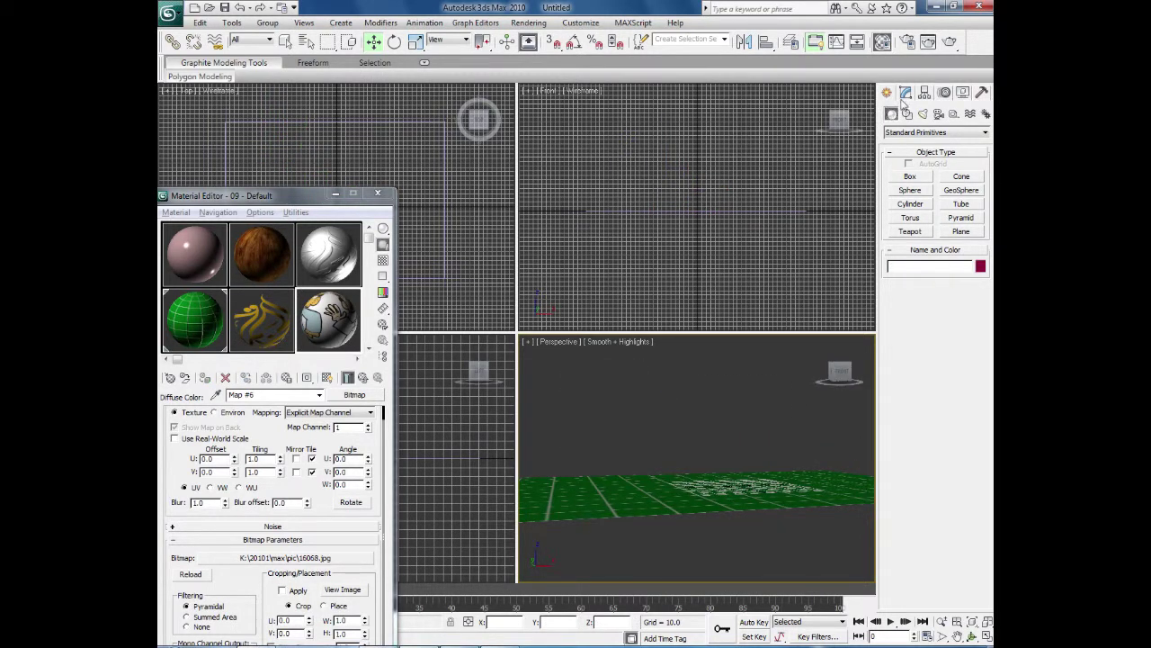
- Draw an upright plane about 153 by 103 in the Left viewport
left_click(959, 232)
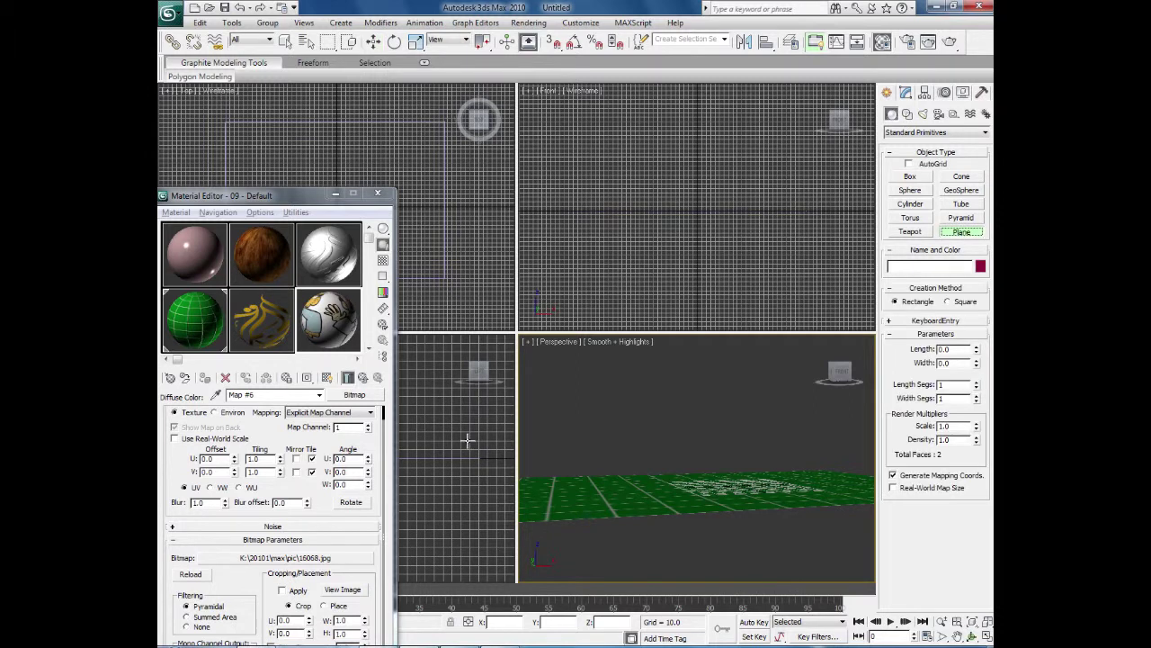
left_click_drag(294, 197, 700, 161)
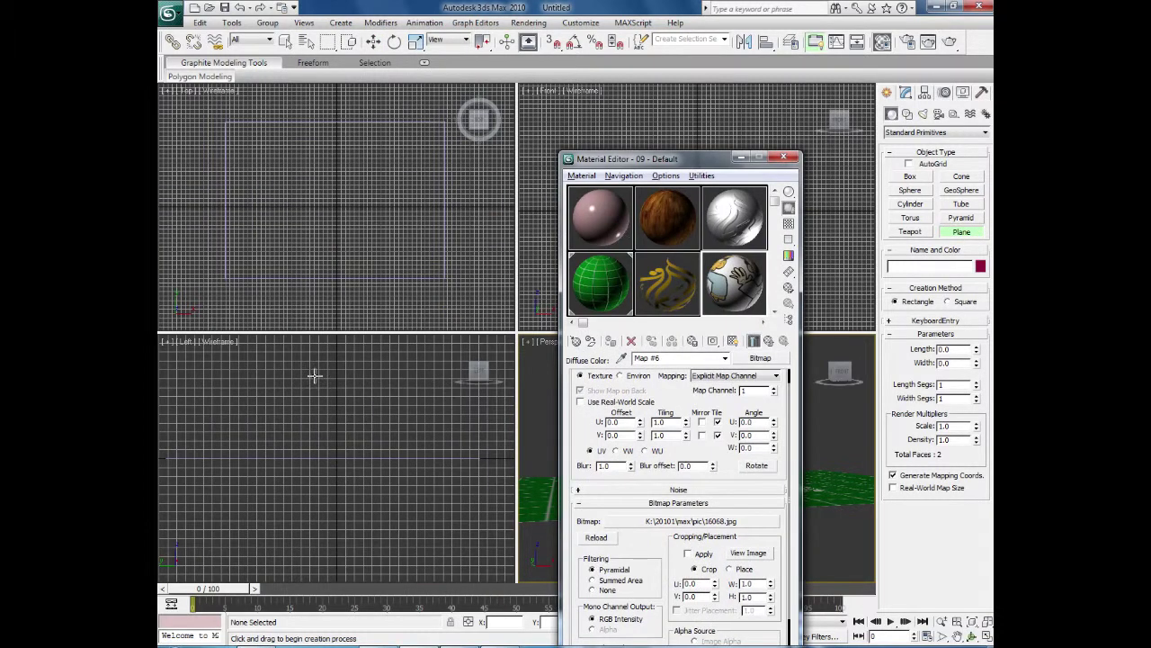
left_click(316, 377)
left_click_drag(300, 367, 392, 504)
- Assign the cartoon bitmap material to the new upright plane and leave plane creation
left_click(735, 285)
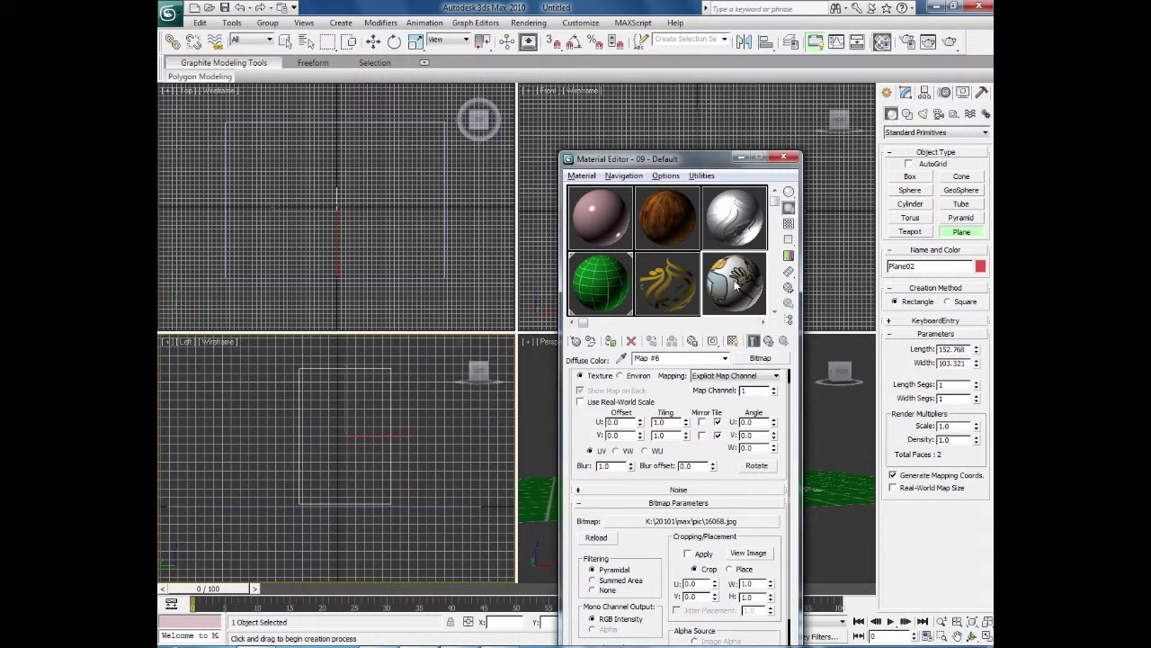
left_click(612, 345)
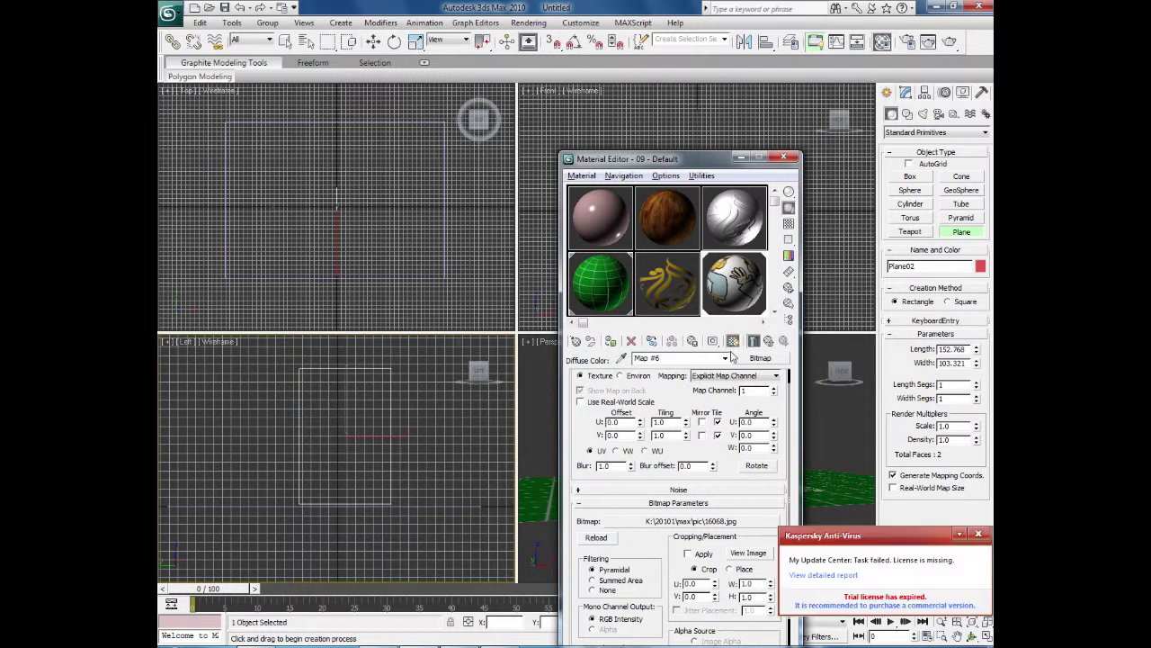
left_click_drag(720, 160, 382, 104)
middle_click_drag(679, 462, 736, 435, "alt")
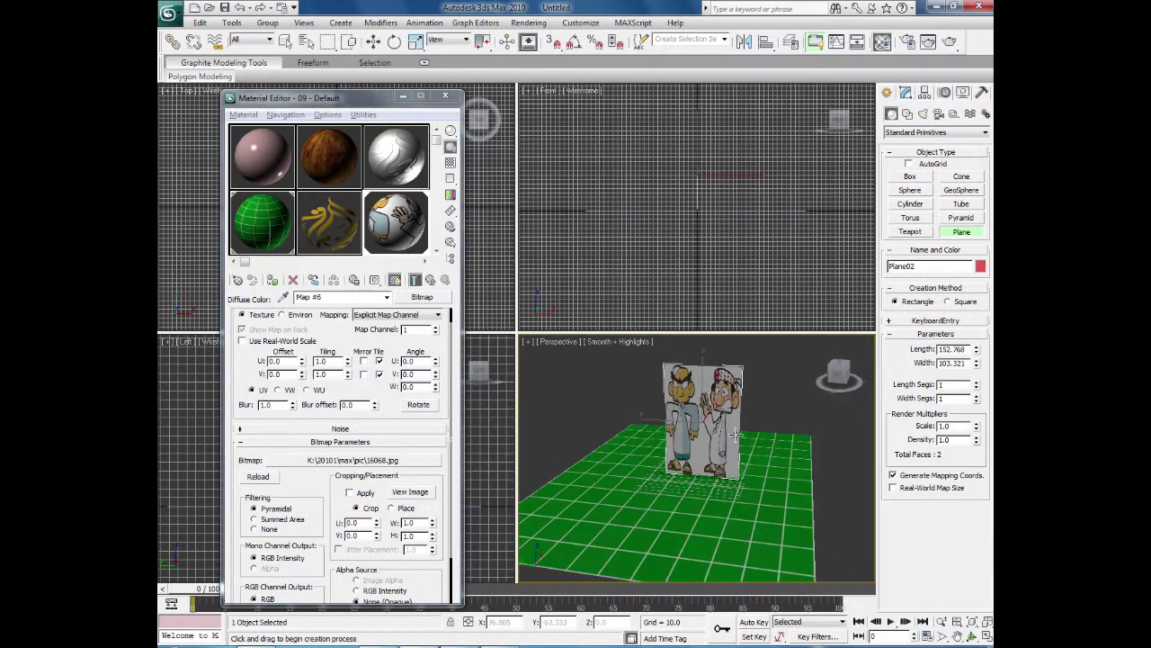
key("w")
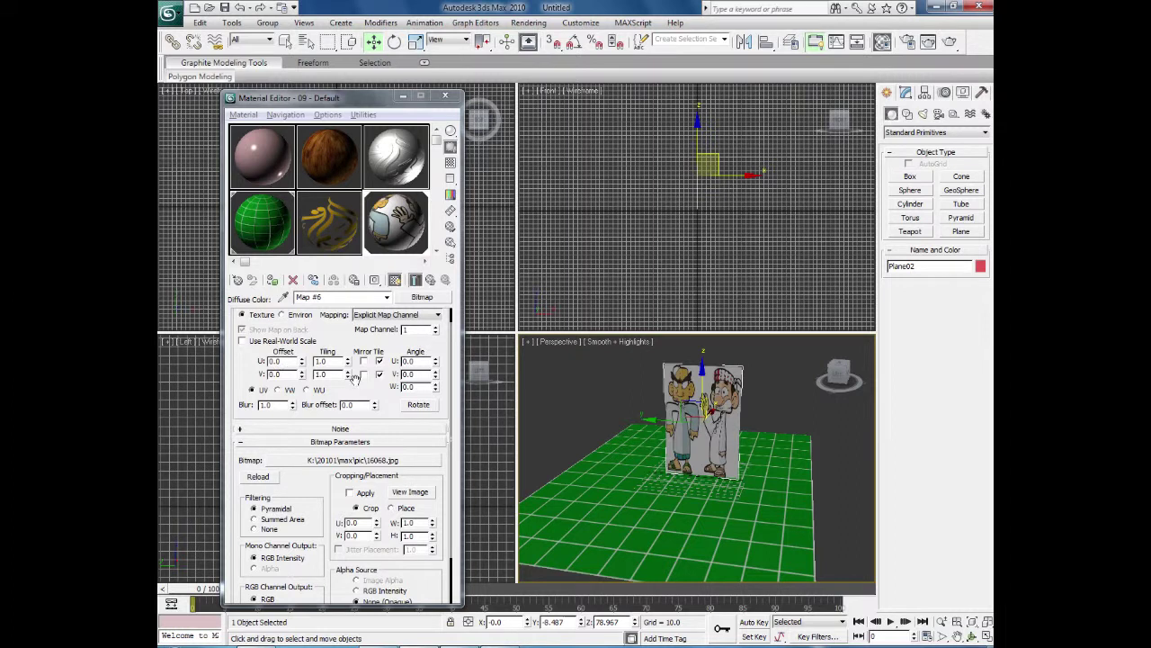
- Apply a UVW Map modifier to the upright plane, keeping planar mapping
left_click(905, 93)
left_click(986, 129)
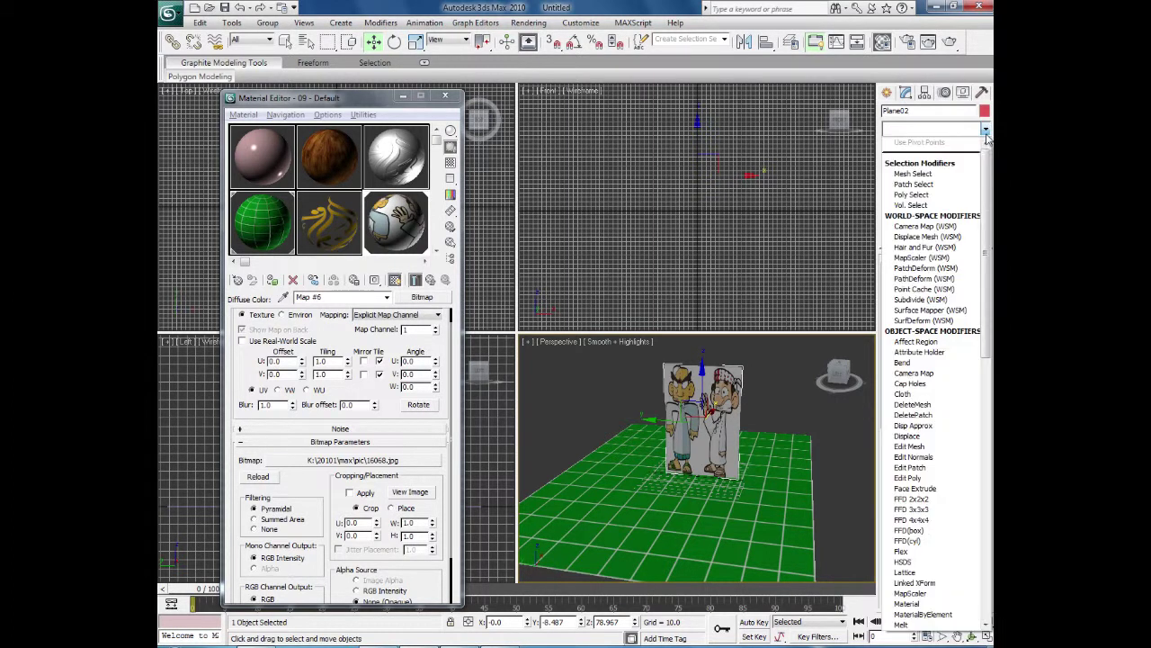
left_click_drag(987, 168, 990, 465)
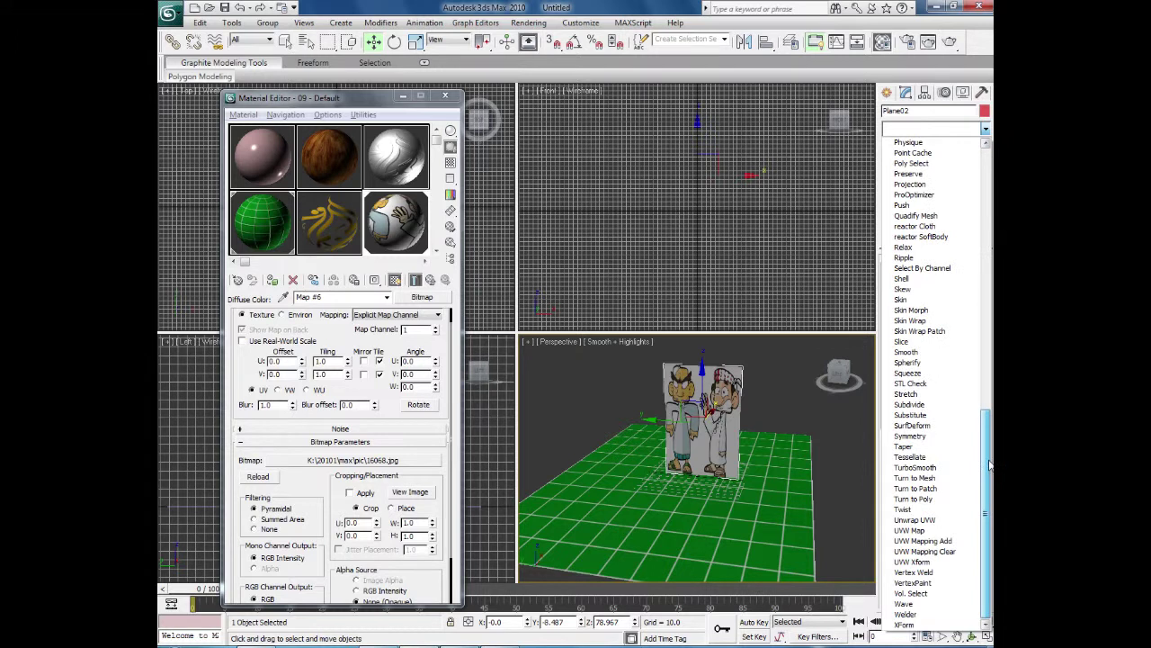
left_click(910, 530)
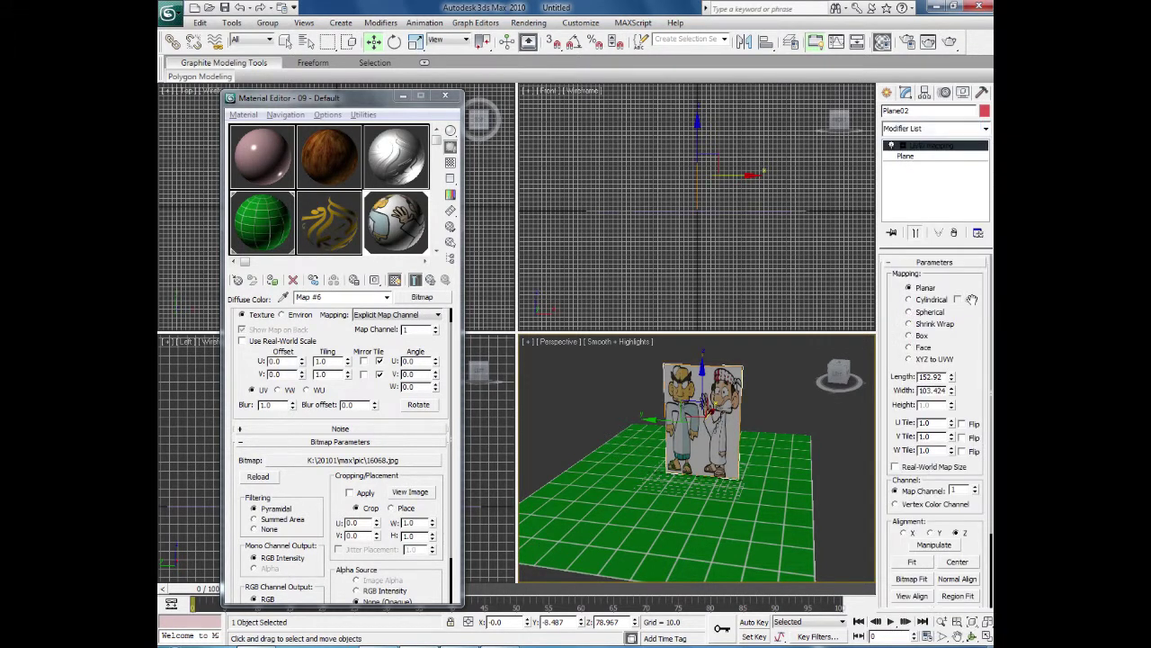
scroll(784, 472, "up", 5)
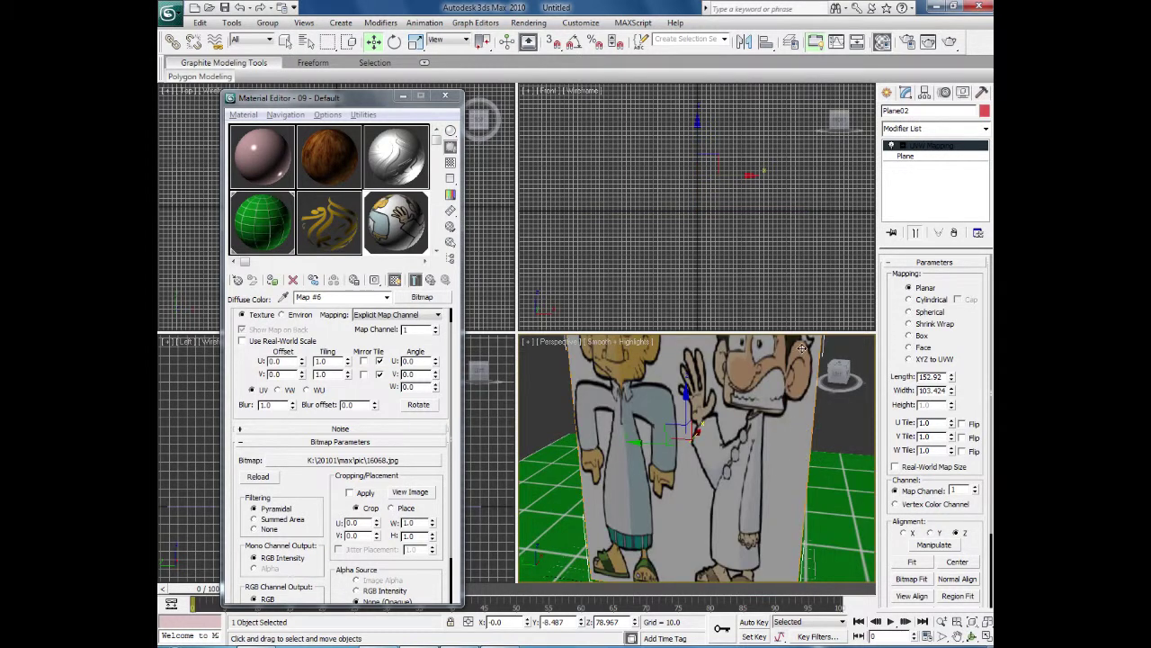
scroll(633, 440, "down", 5)
middle_click_drag(633, 439, 718, 469, "alt")
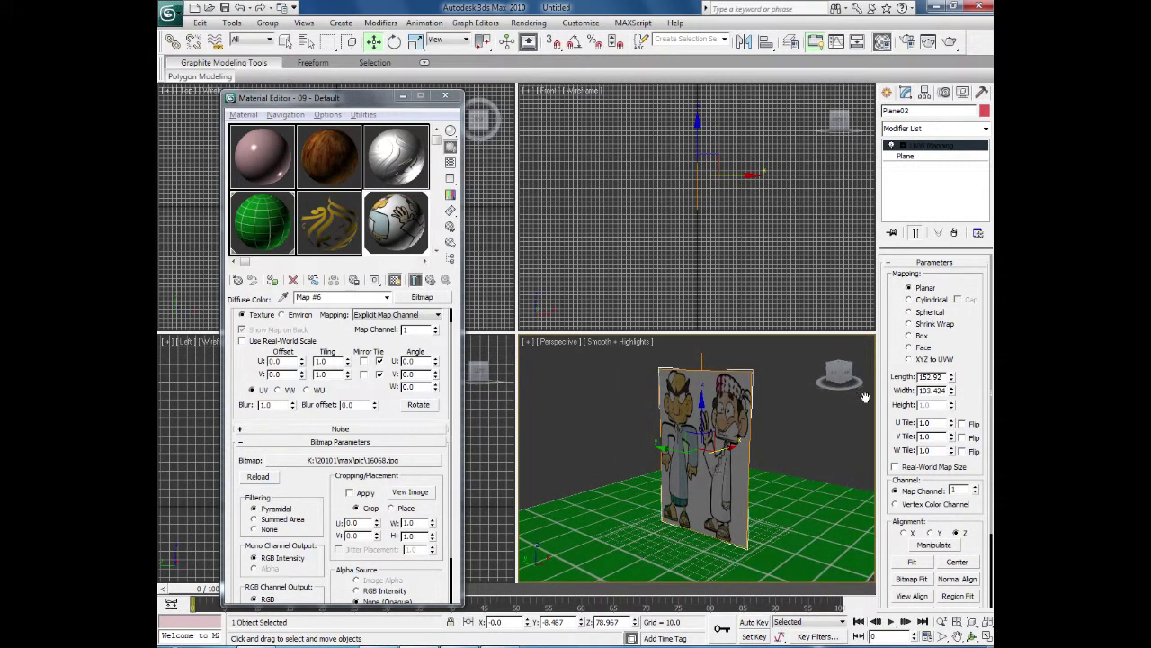
- Activate the UVW Mapping gizmo and raise it so the bitmap shifts up the plane
left_click_drag(723, 448, 714, 450)
key("ctrl+z")
left_click(903, 146)
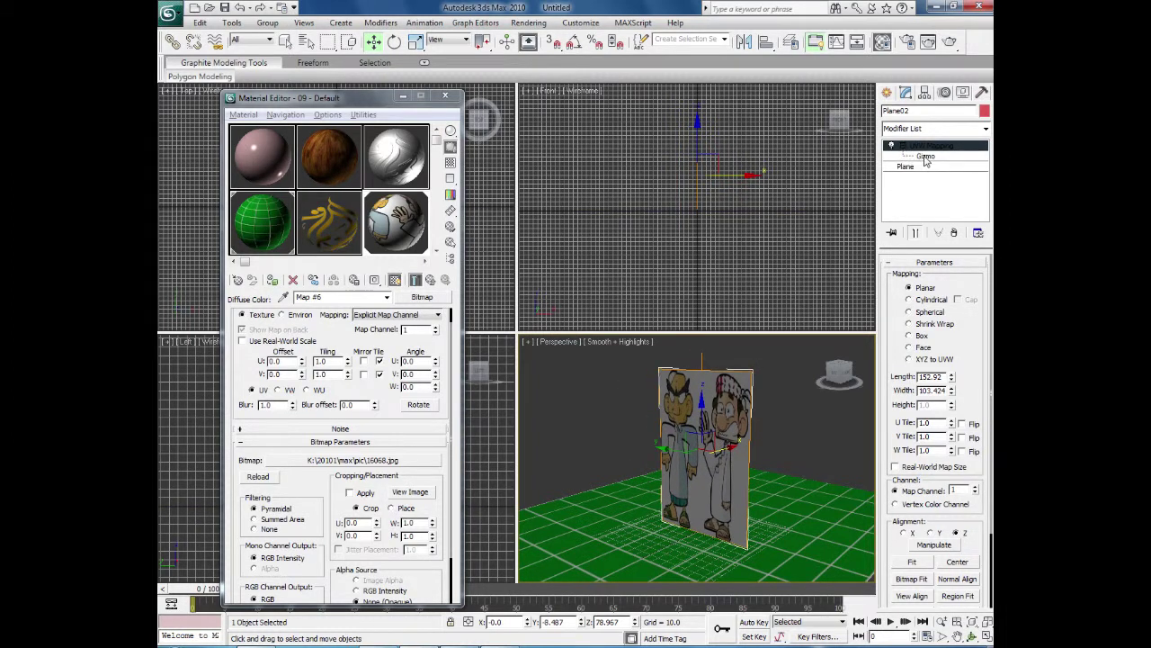
left_click(925, 157)
left_click_drag(730, 447, 712, 290)
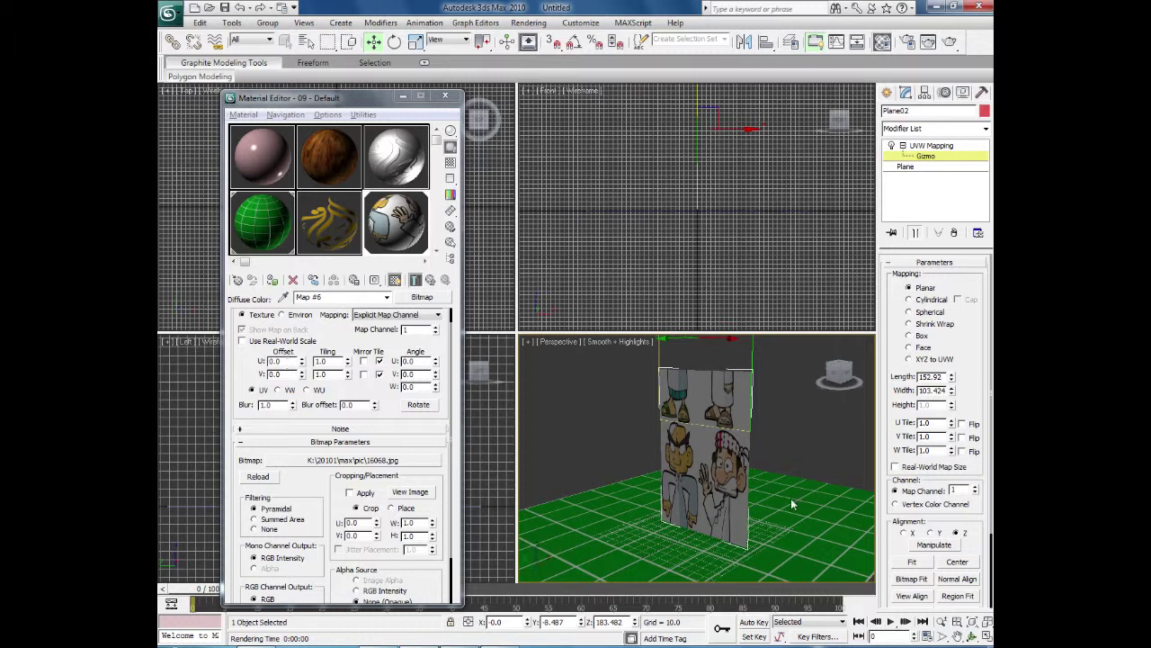
middle_click_drag(791, 497, 792, 523)
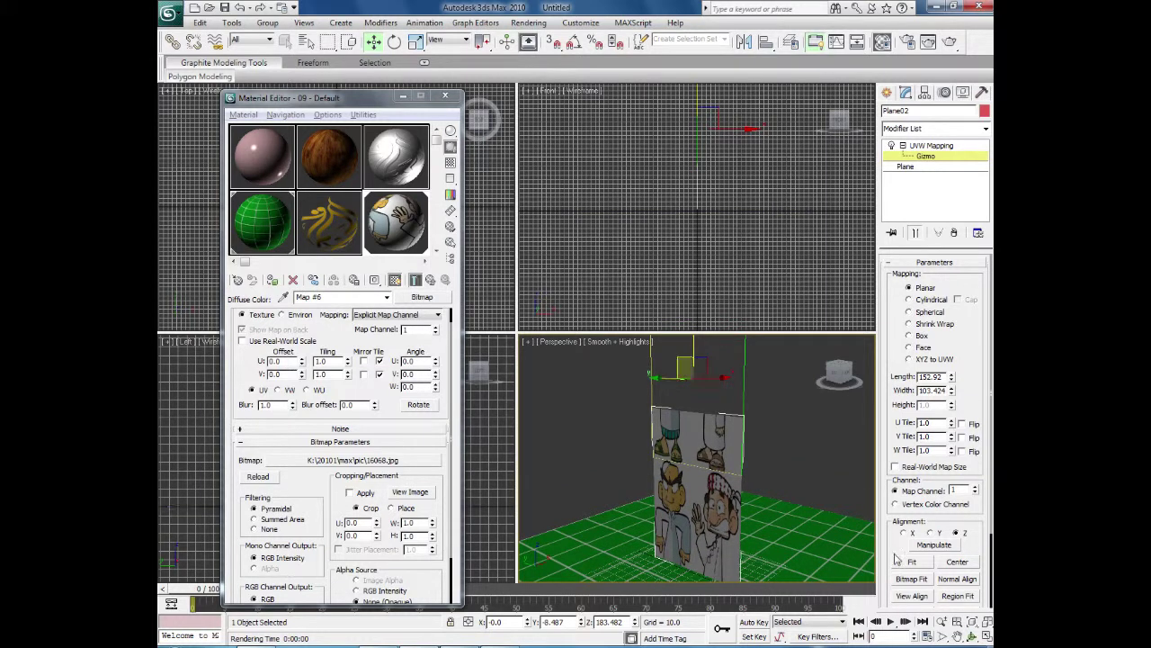
- Maximize the perspective view and move the mapping gizmo back over the plane
left_click(986, 635)
scroll(731, 492, "down", 6)
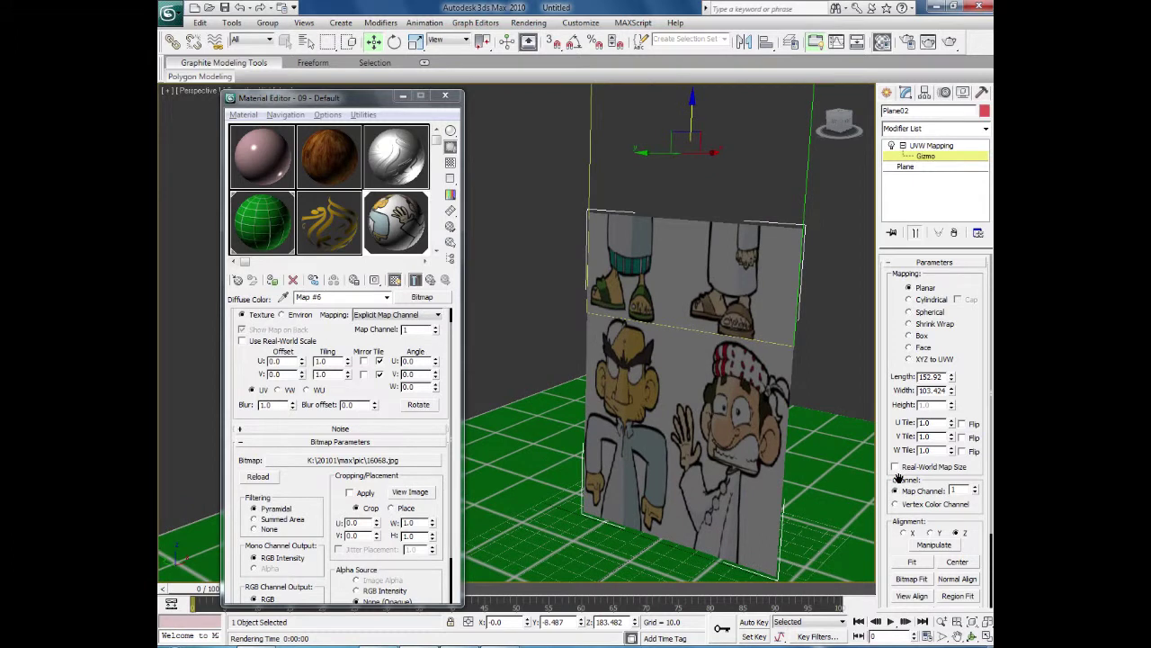
scroll(797, 471, "up", 2)
left_click_drag(612, 266, 564, 409)
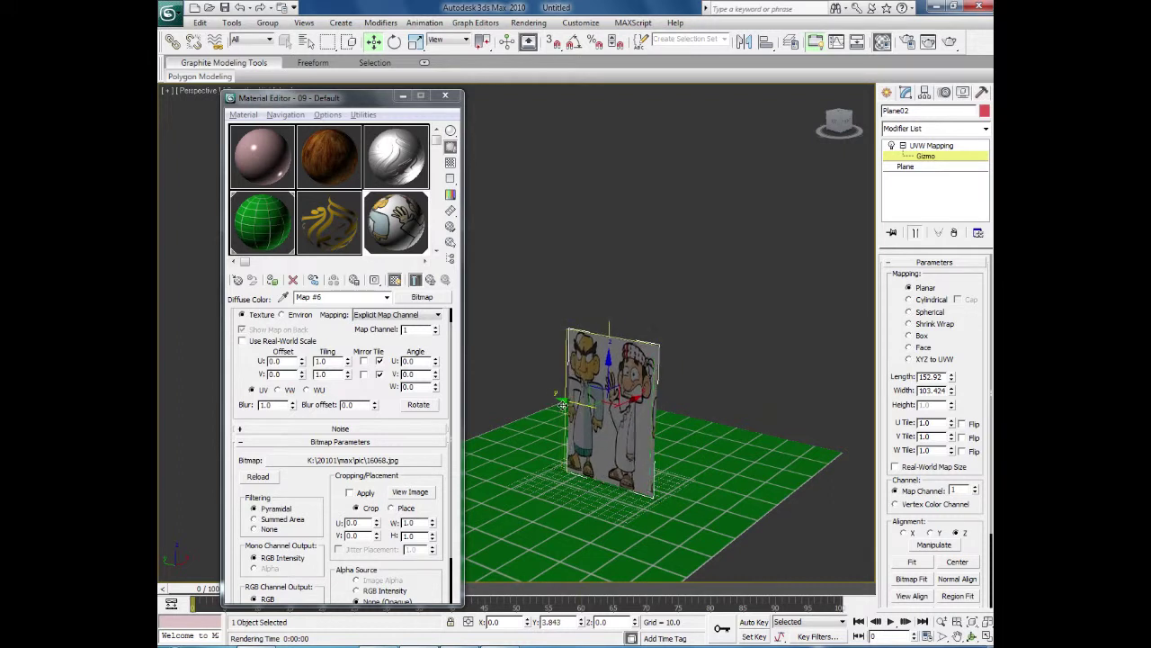
- Try scaling the mapping gizmo down to repeat the bitmap and up to enlarge it on the plane
left_click(414, 42)
left_click_drag(613, 403, 959, 552)
scroll(749, 496, "up", 10)
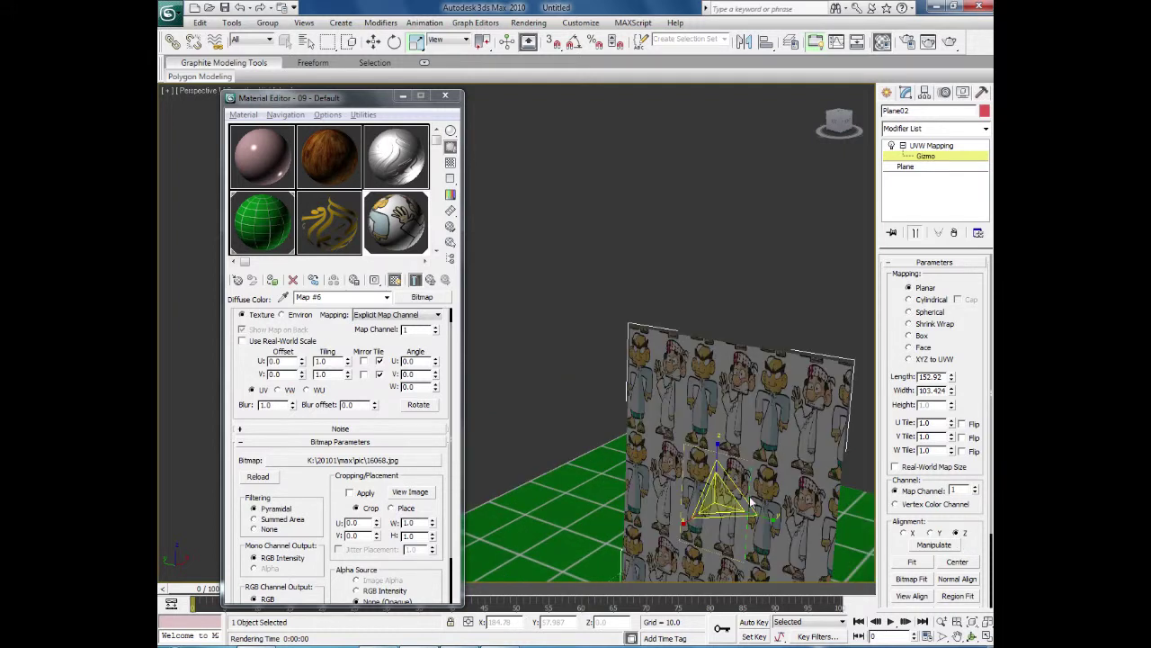
left_click_drag(644, 369, 843, 119)
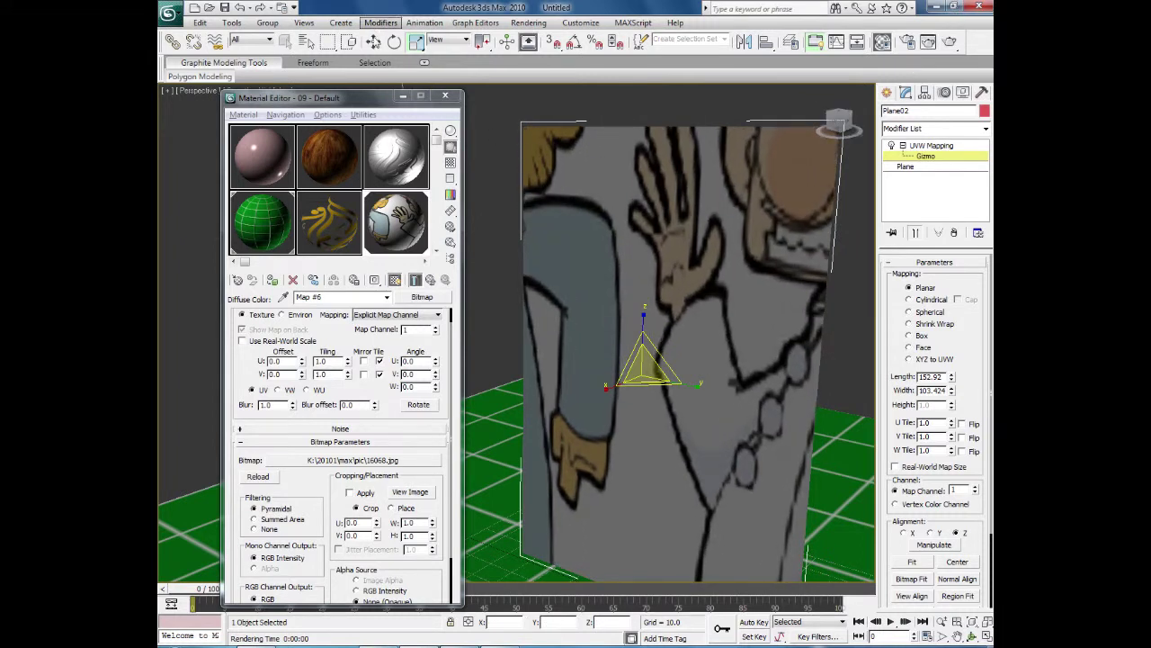
- Try moving and rescaling the enlarged mapping gizmo until the face of the figure with the checked headwear fills the plane
left_click(373, 42)
left_click_drag(651, 348, 536, 514)
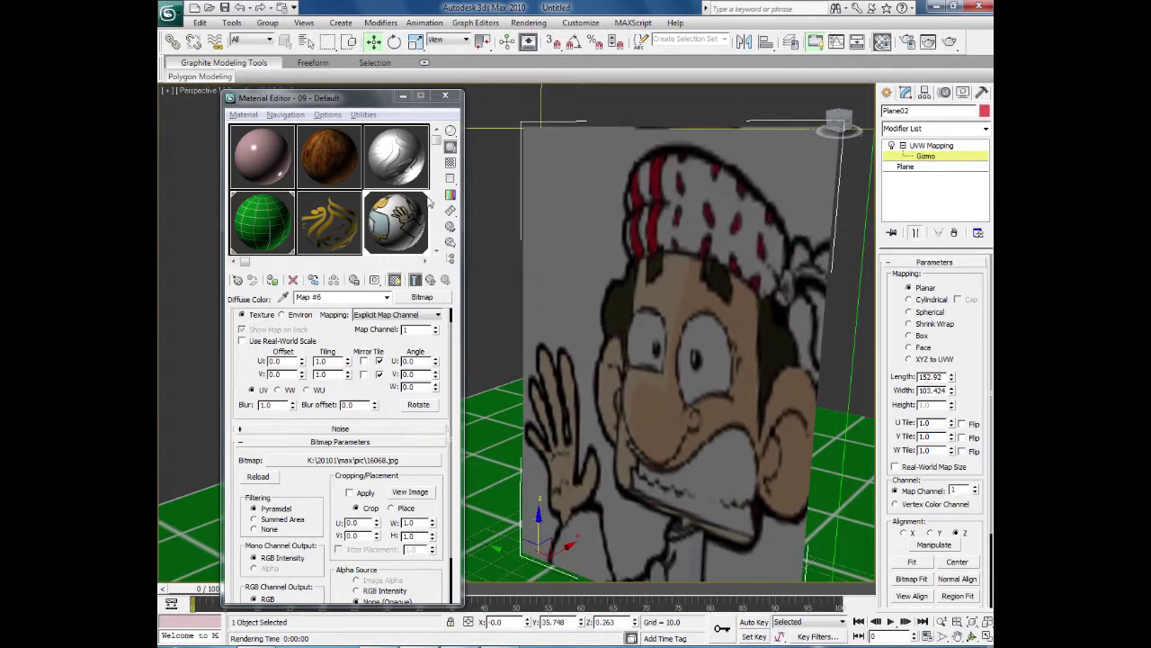
left_click(414, 43)
left_click_drag(543, 556, 560, 493)
left_click(373, 42)
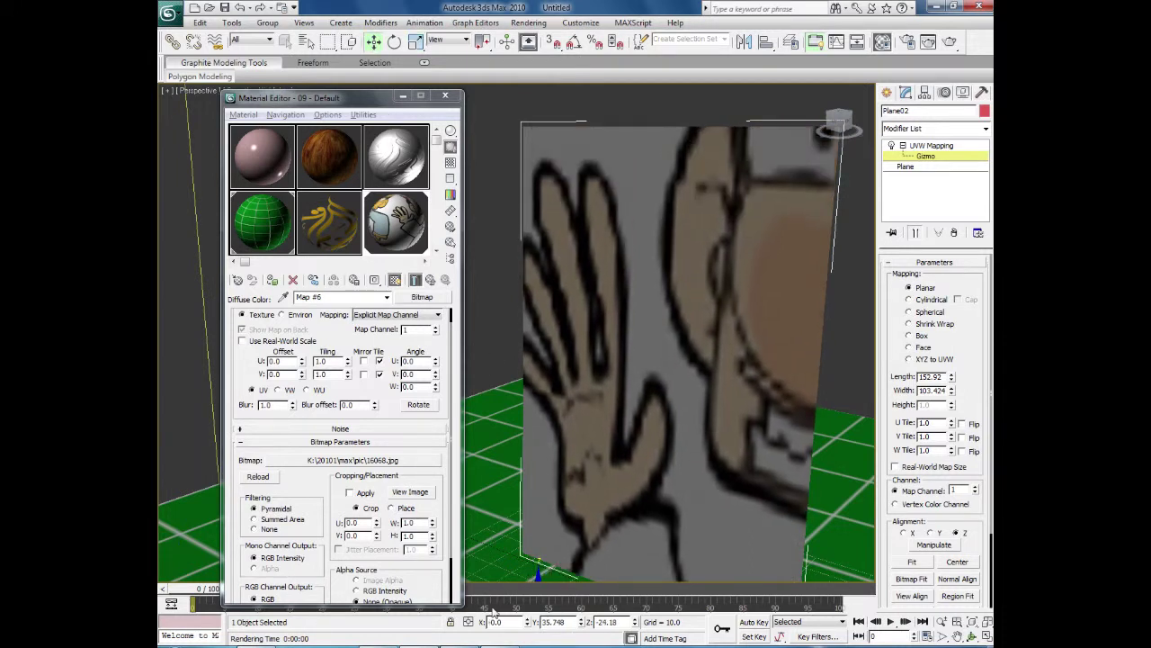
scroll(522, 420, "down", 3)
left_click_drag(482, 497, 474, 463)
middle_click_drag(486, 470, 543, 471)
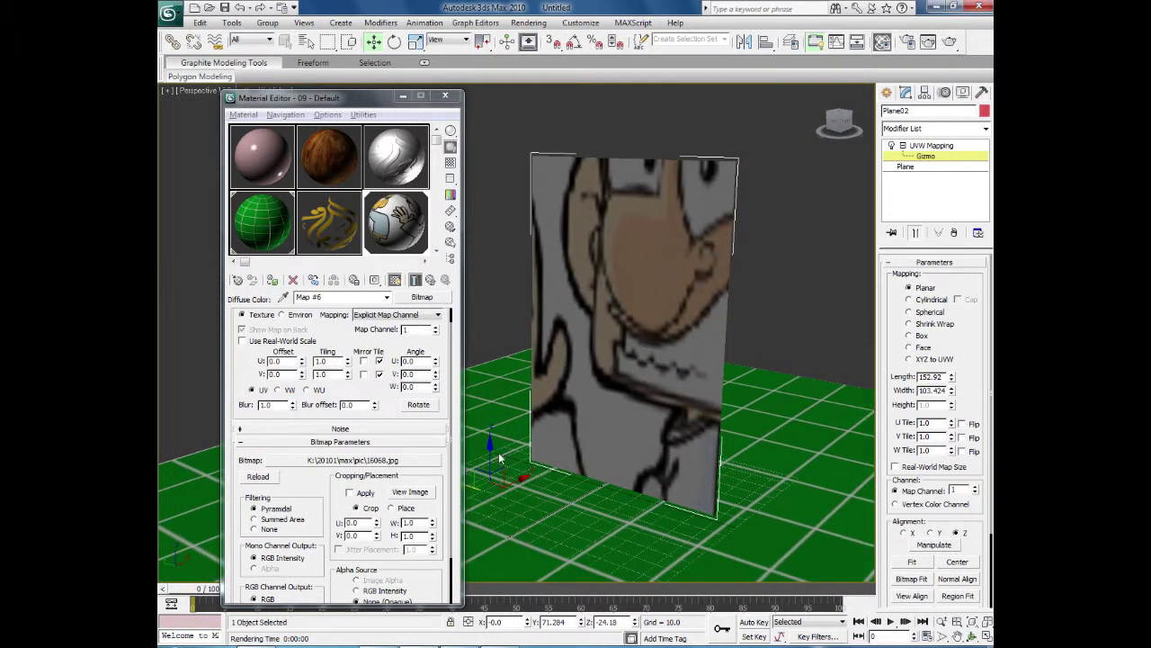
left_click_drag(490, 445, 491, 494)
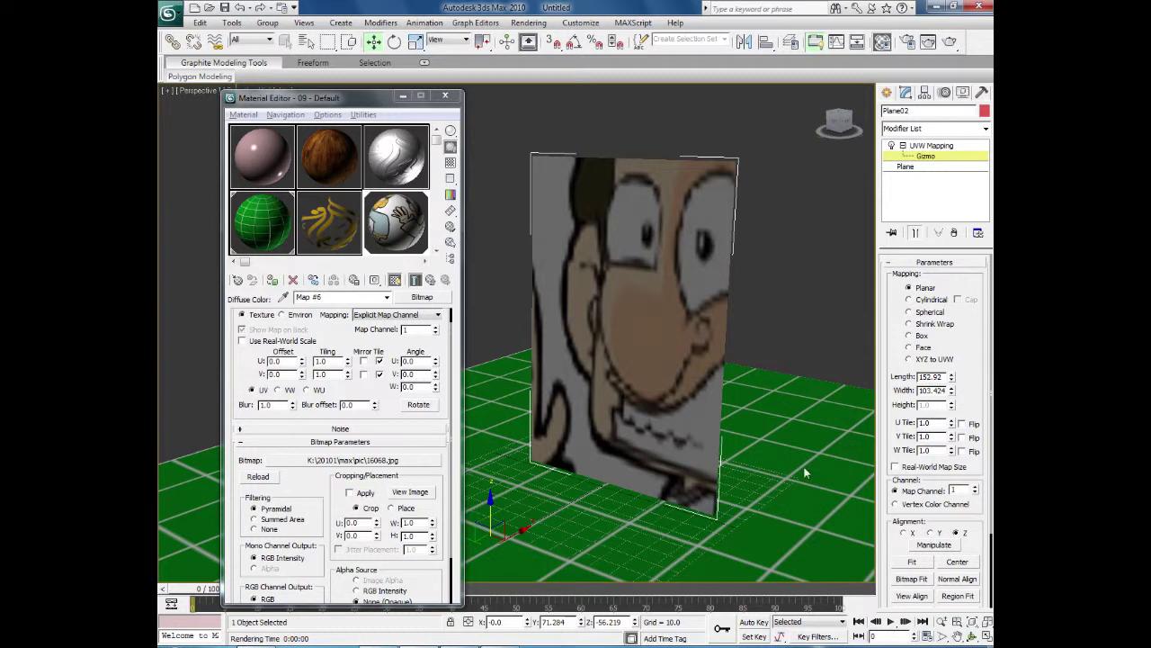
- Fit the mapping gizmo to the plane, then try rotating it and undo the rotation
left_click(912, 561)
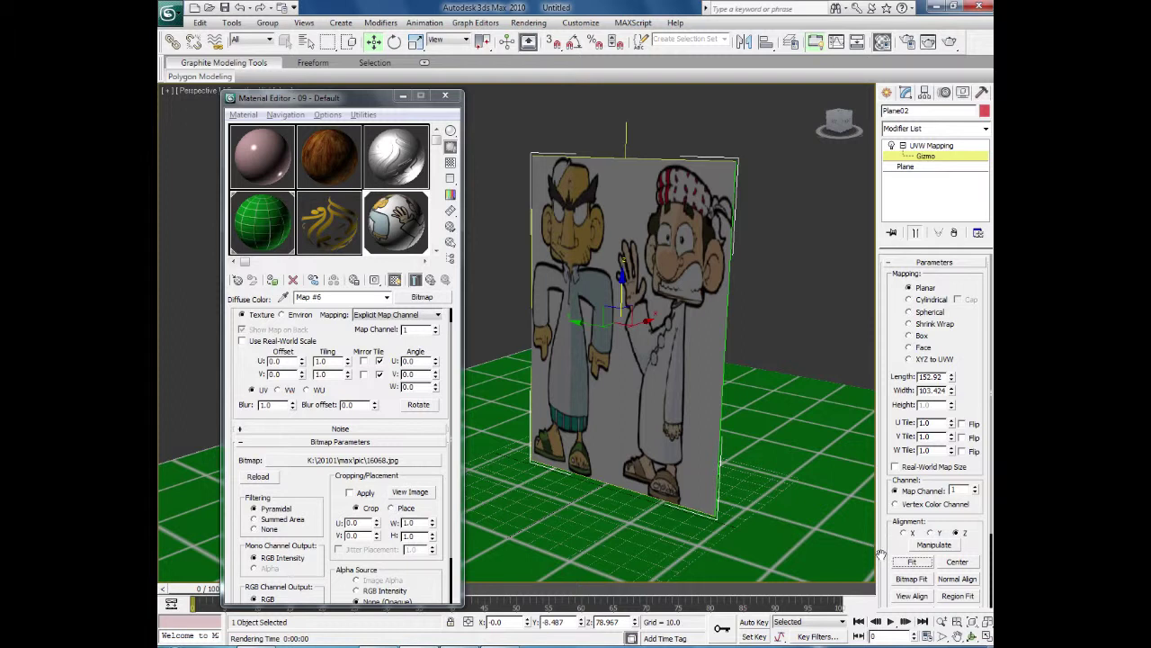
left_click(394, 42)
left_click_drag(607, 339, 625, 295)
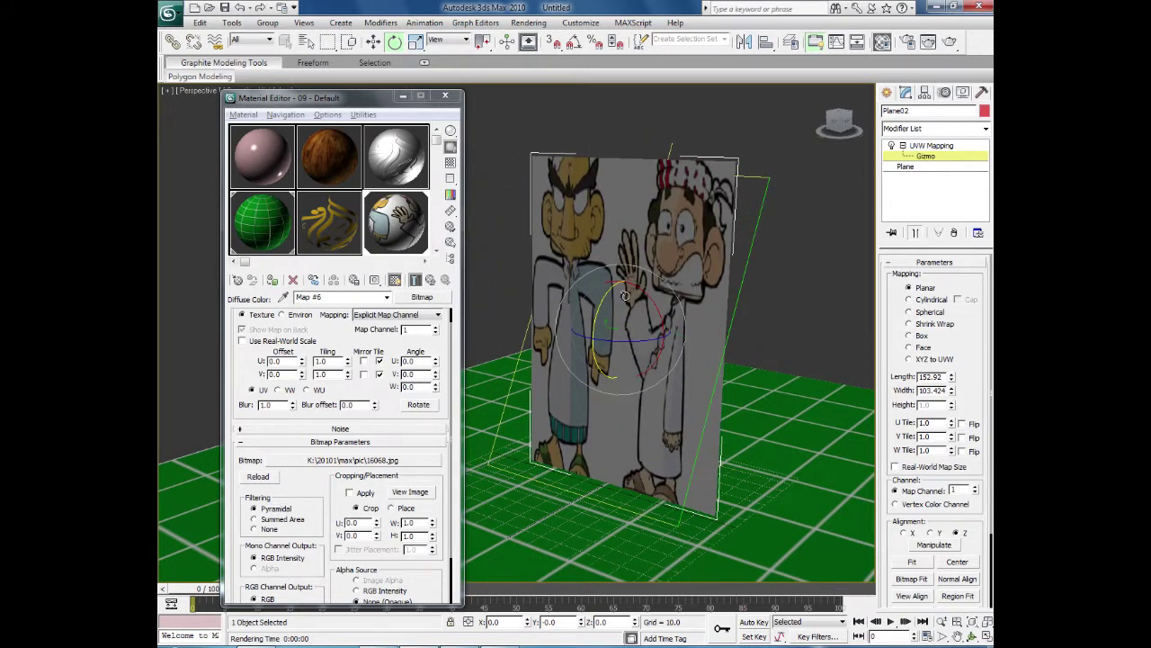
key("ctrl+z")
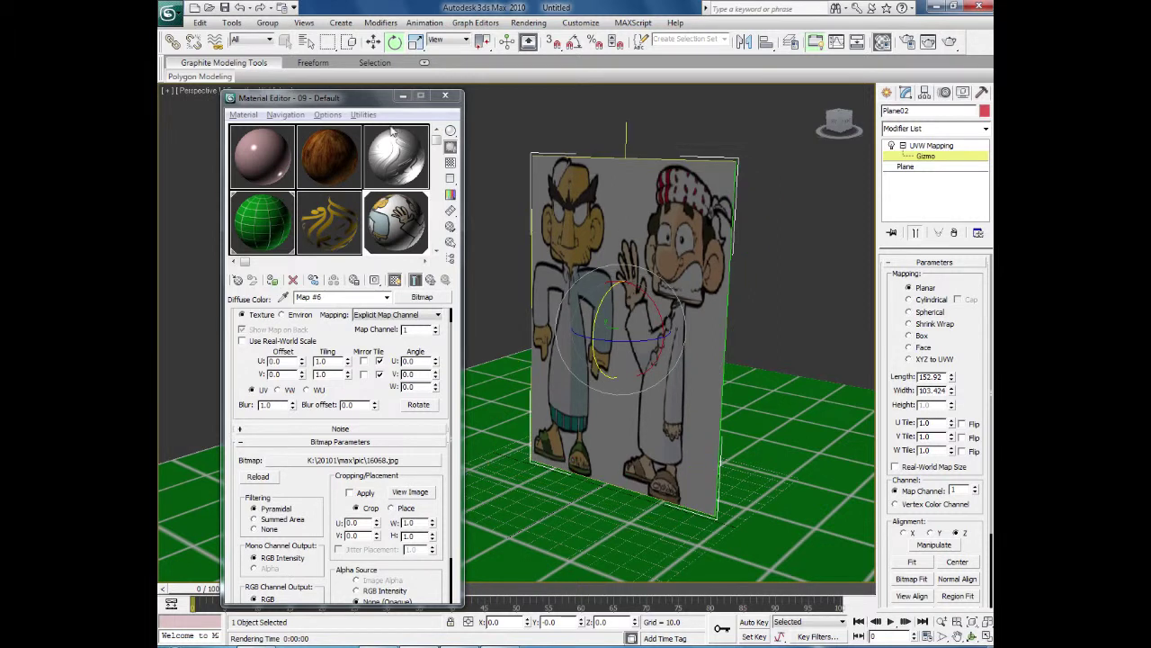
- Leave gizmo editing and delete the textured upright plane
left_click(373, 43)
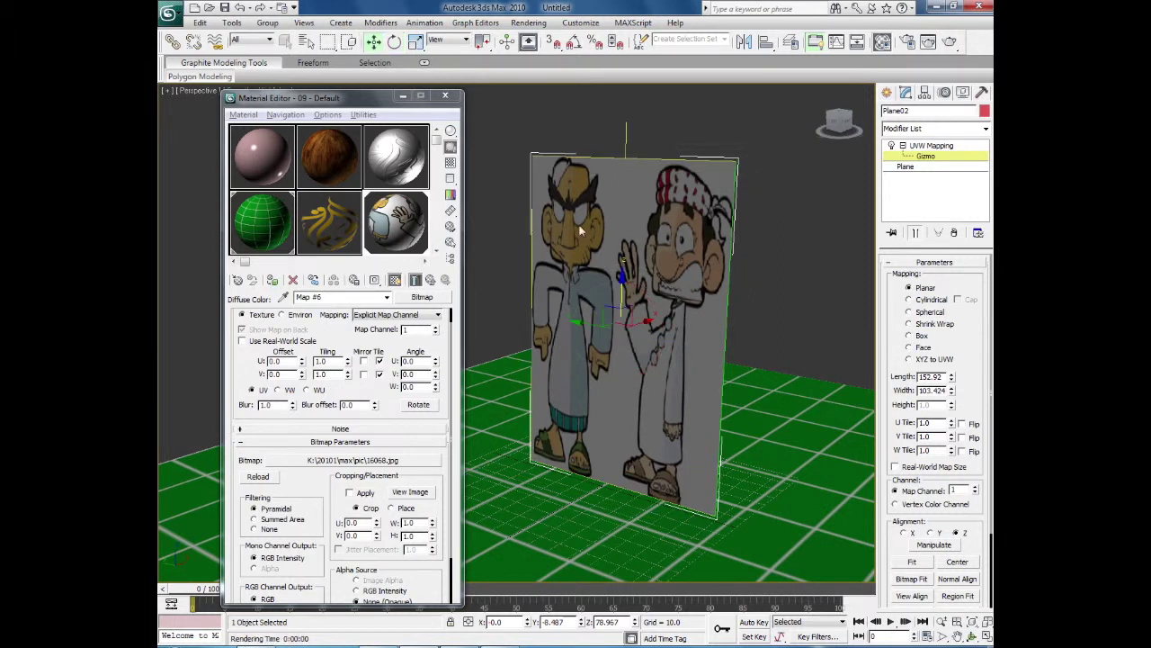
left_click(892, 167)
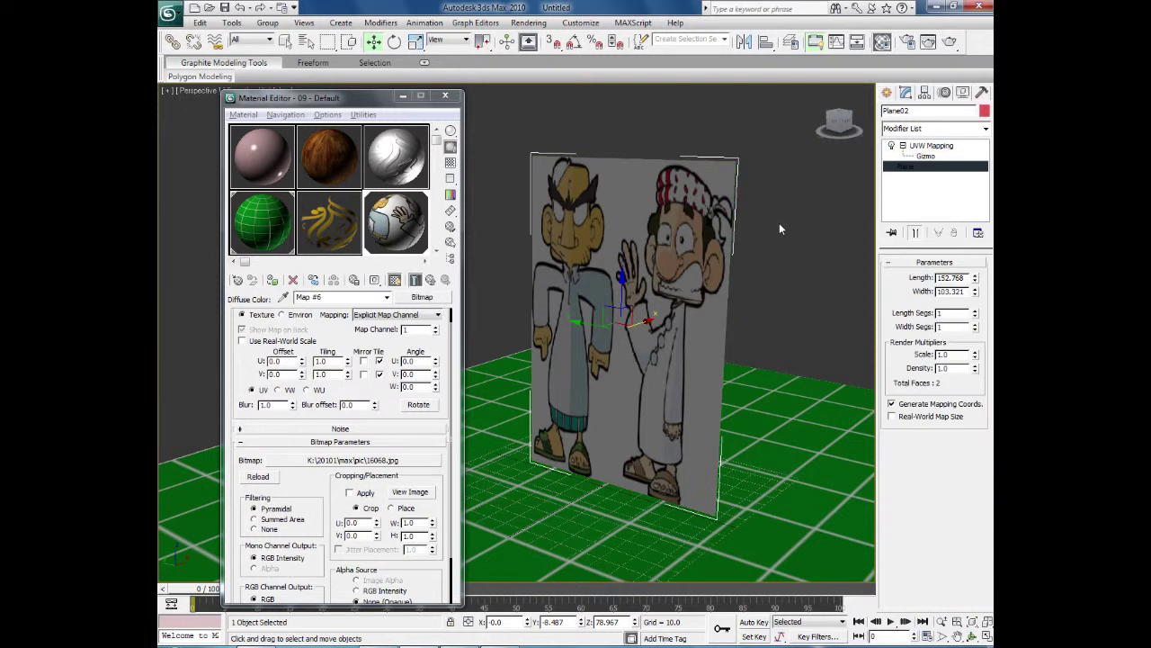
key("Delete")
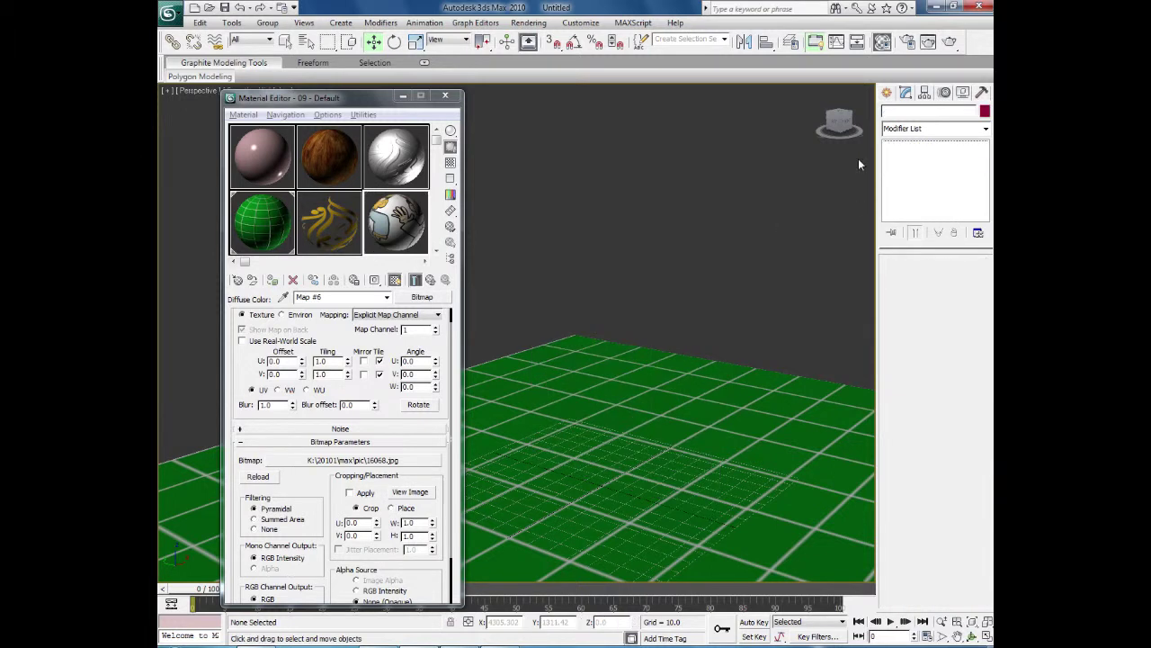
left_click(886, 94)
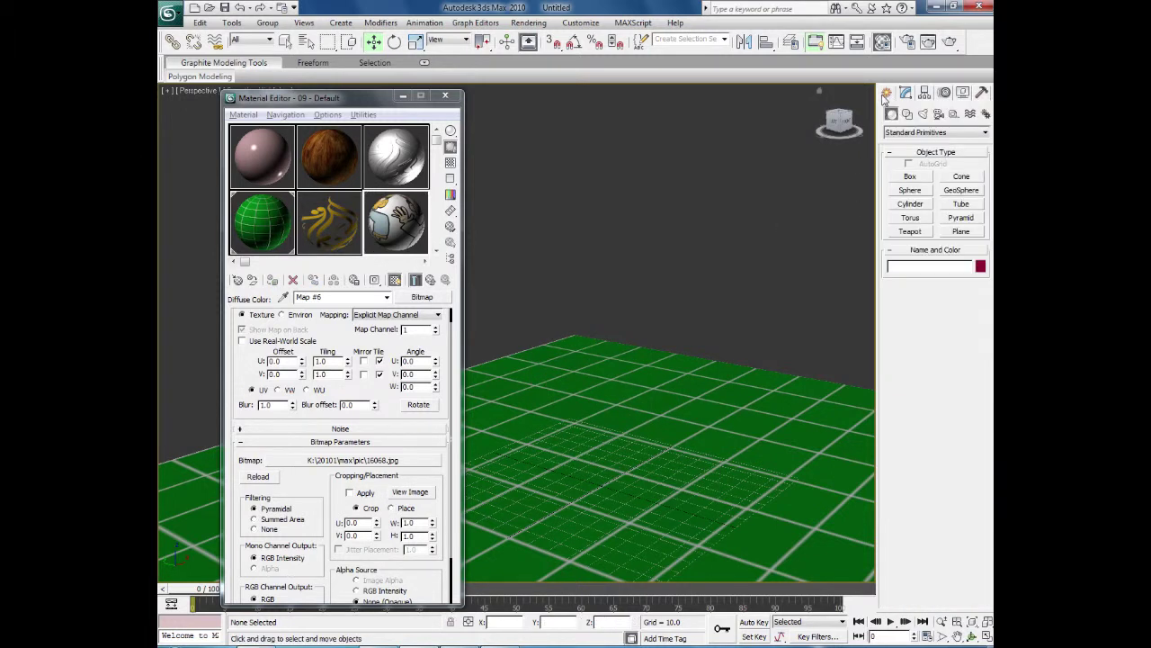
left_click(906, 191)
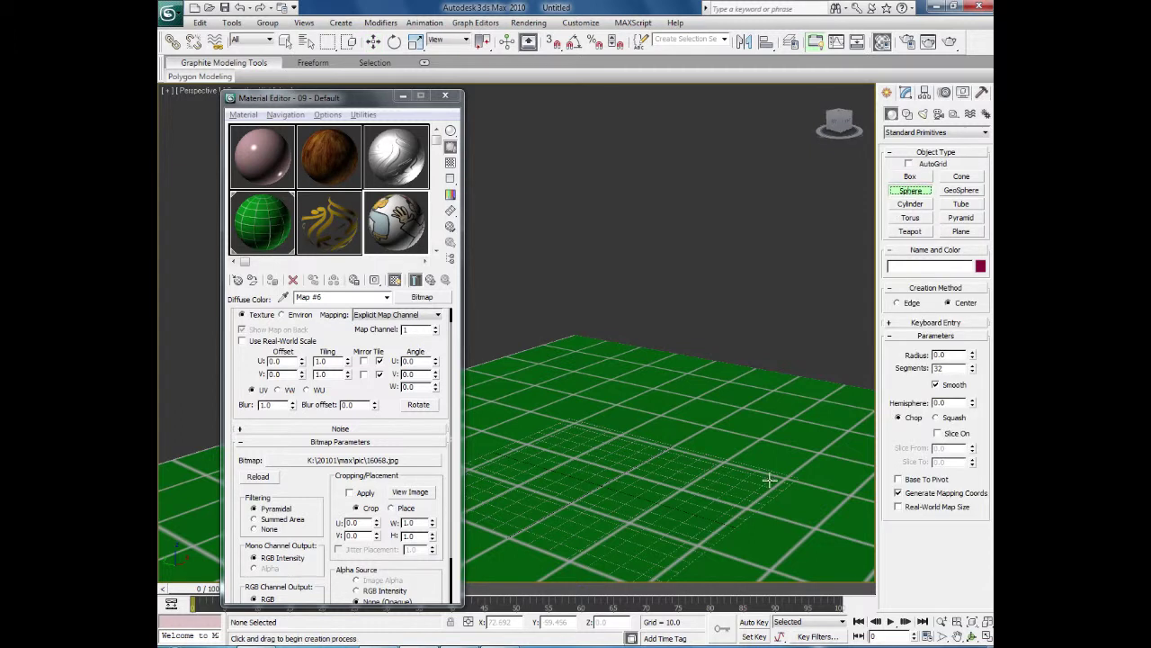
left_click_drag(555, 416, 624, 471)
right_click(624, 470)
- Draw a box about 116 by 106 by 56 on the green ground and assign the cartoon bitmap material to it
left_click(916, 177)
left_click_drag(572, 406, 642, 509)
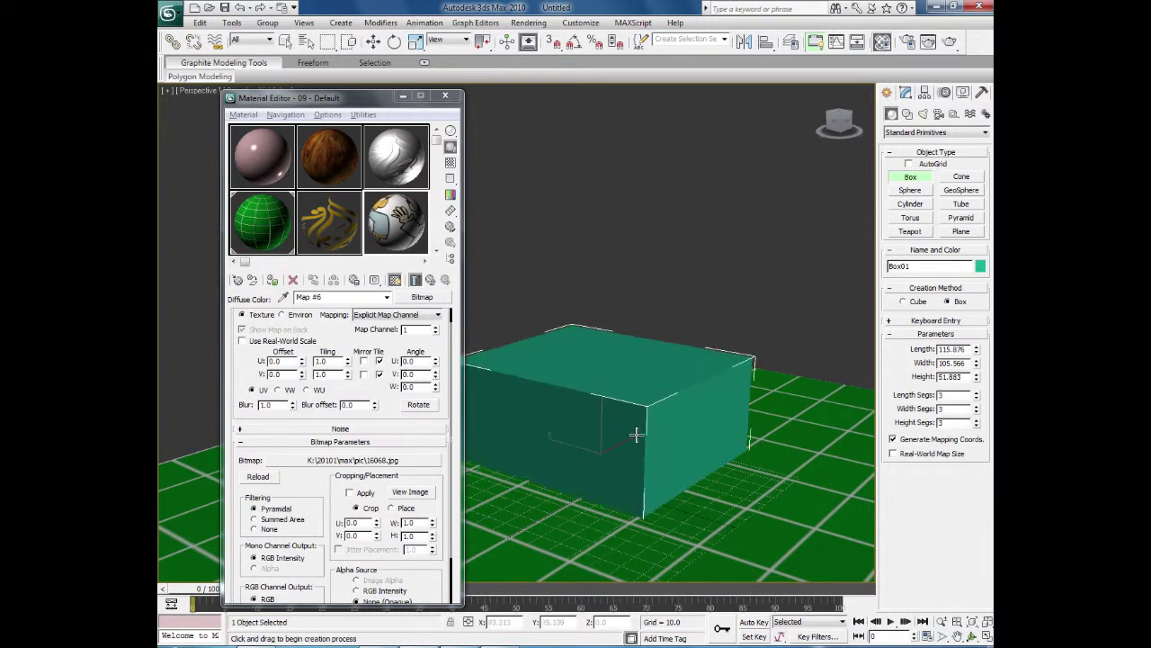
left_click(635, 425)
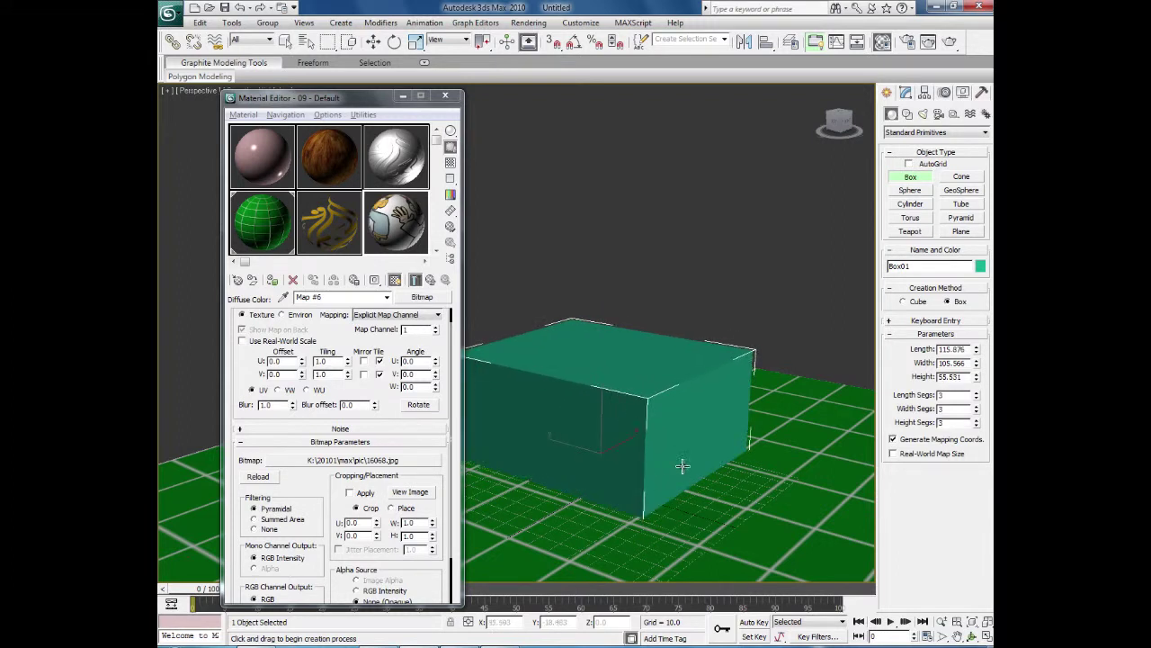
left_click_drag(393, 228, 581, 337)
middle_click_drag(615, 440, 681, 434, "alt")
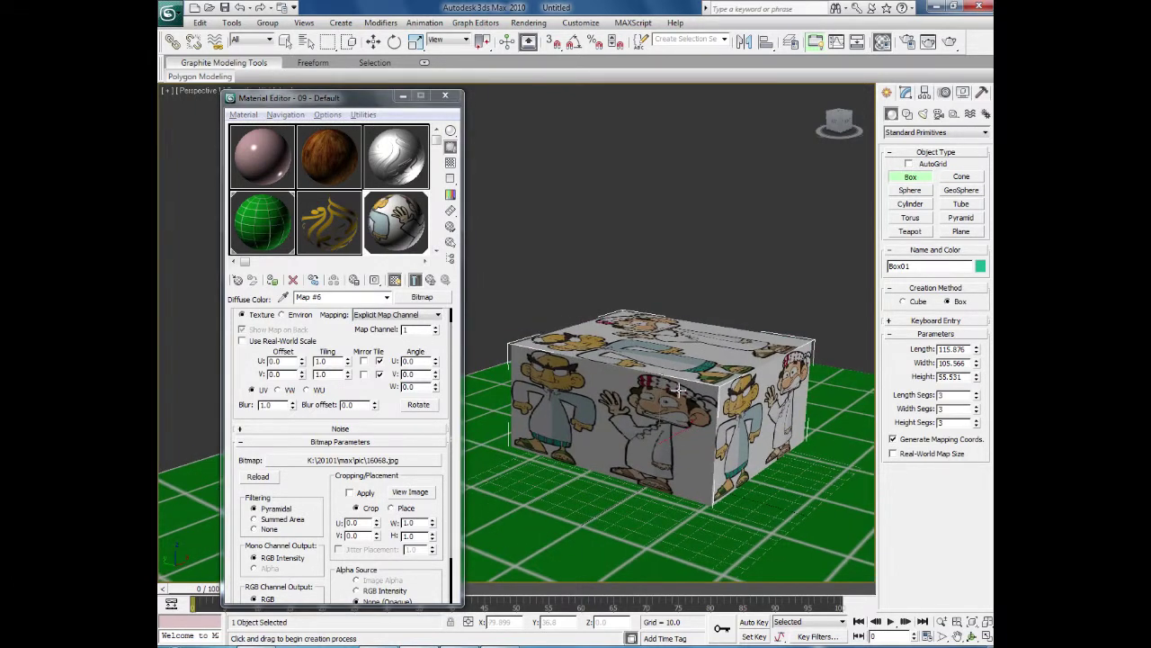
- Scale the box vertically to about 172 percent of its height
key("r")
left_click_drag(649, 397, 548, 335)
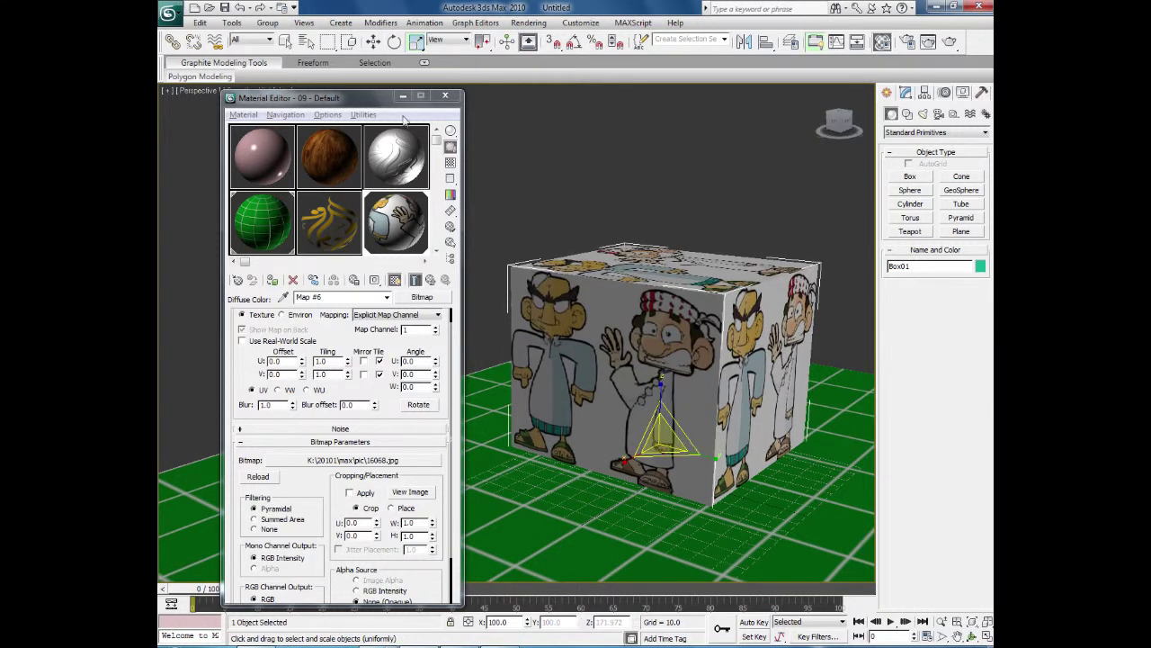
left_click(372, 42)
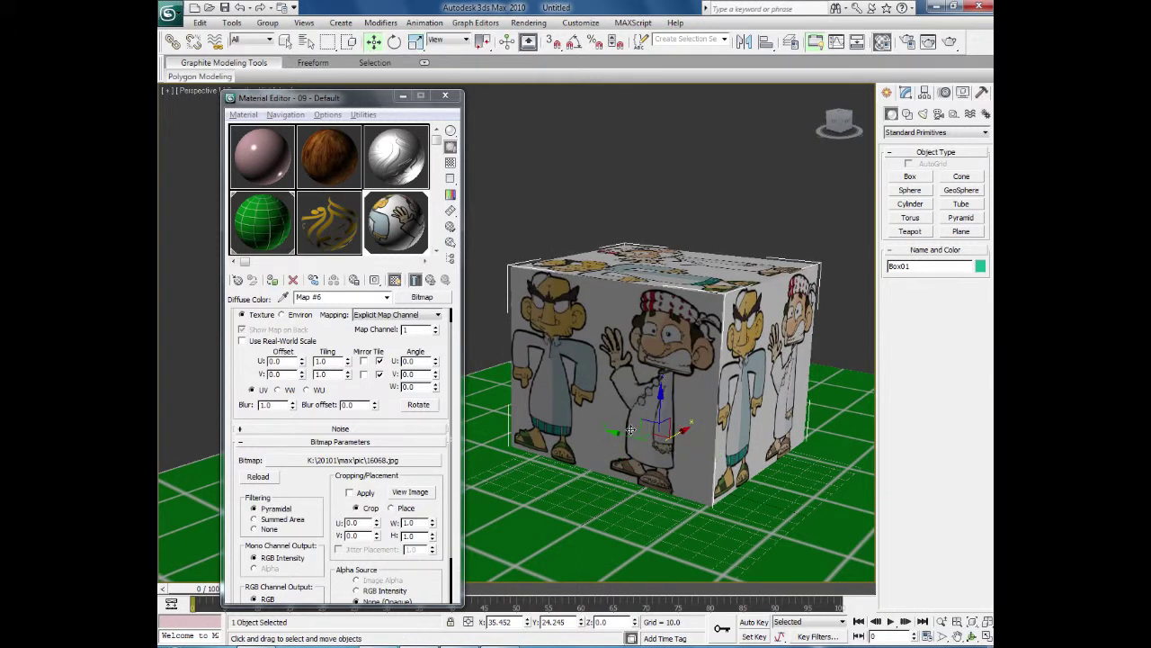
- Apply a UVW Map modifier to the textured box
left_click(903, 93)
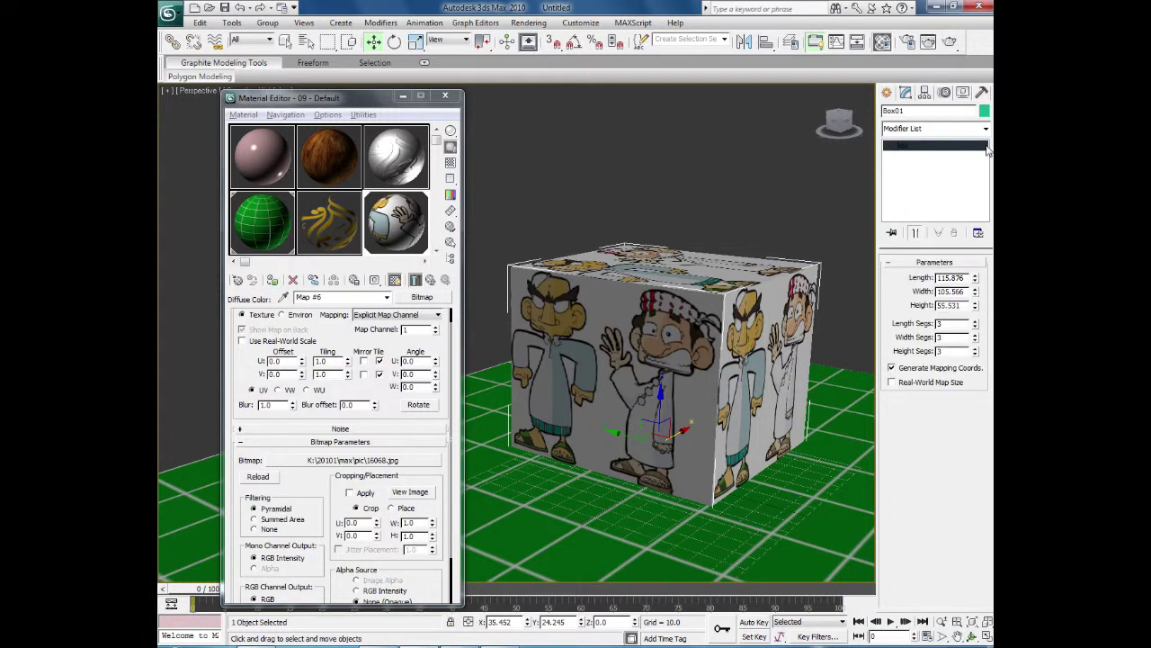
left_click(986, 128)
left_click(986, 622)
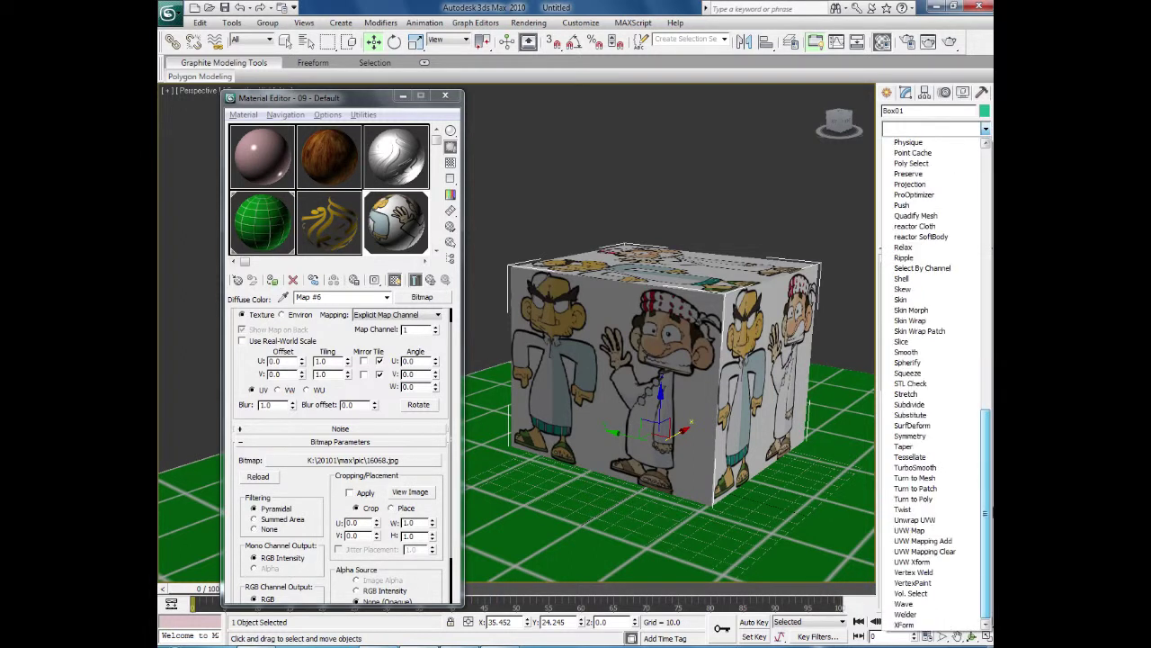
left_click(936, 531)
mouse_move(754, 409)
middle_mouse_down("alt")
mouse_move(686, 294)
mouse_move(765, 360)
mouse_move(739, 357)
mouse_move(739, 411)
middle_mouse_up("alt")
middle_click_drag(729, 267, 669, 345, "alt")
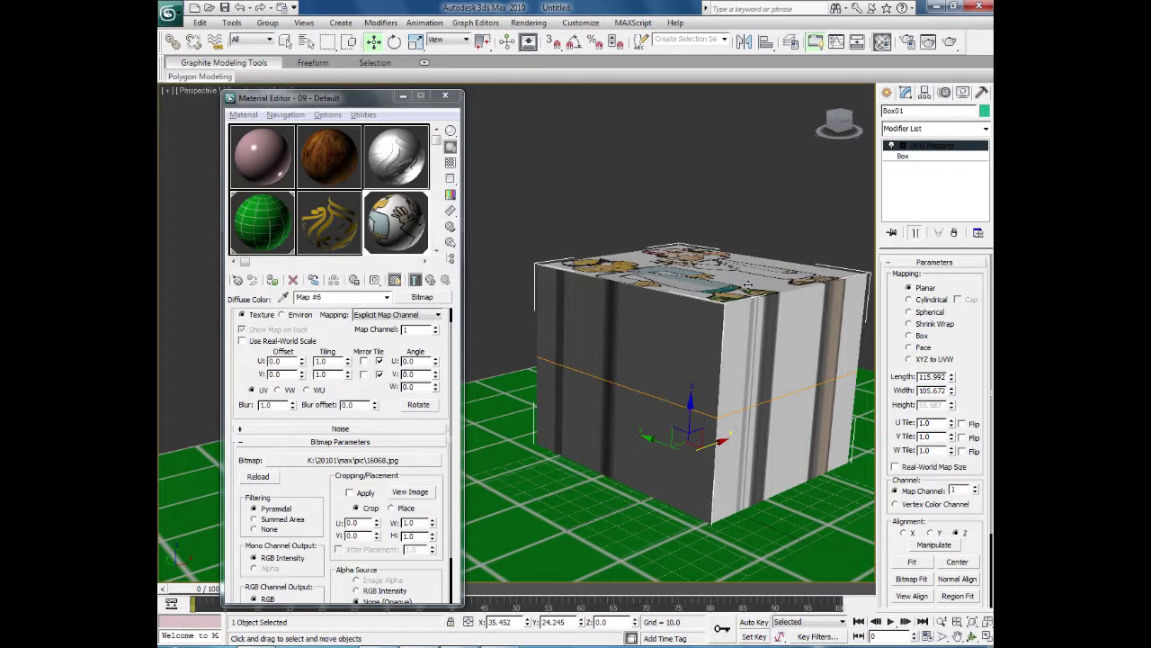
- Change the box's UVW mapping type from Planar to Box
middle_click_drag(618, 385, 663, 411, "alt")
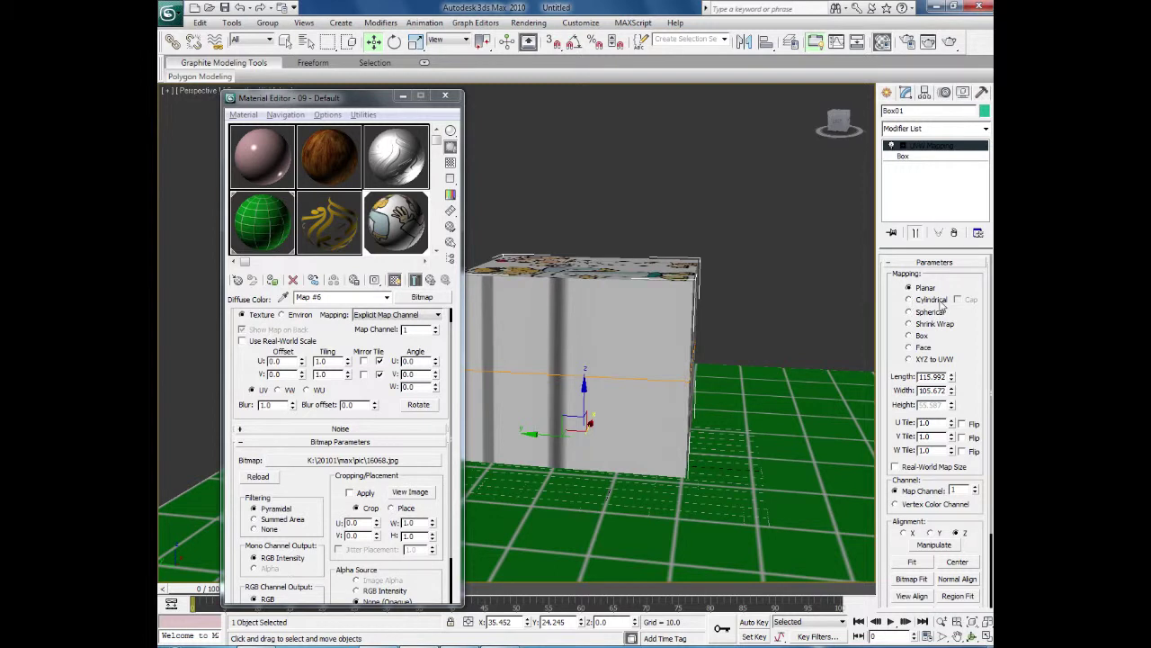
left_click(908, 335)
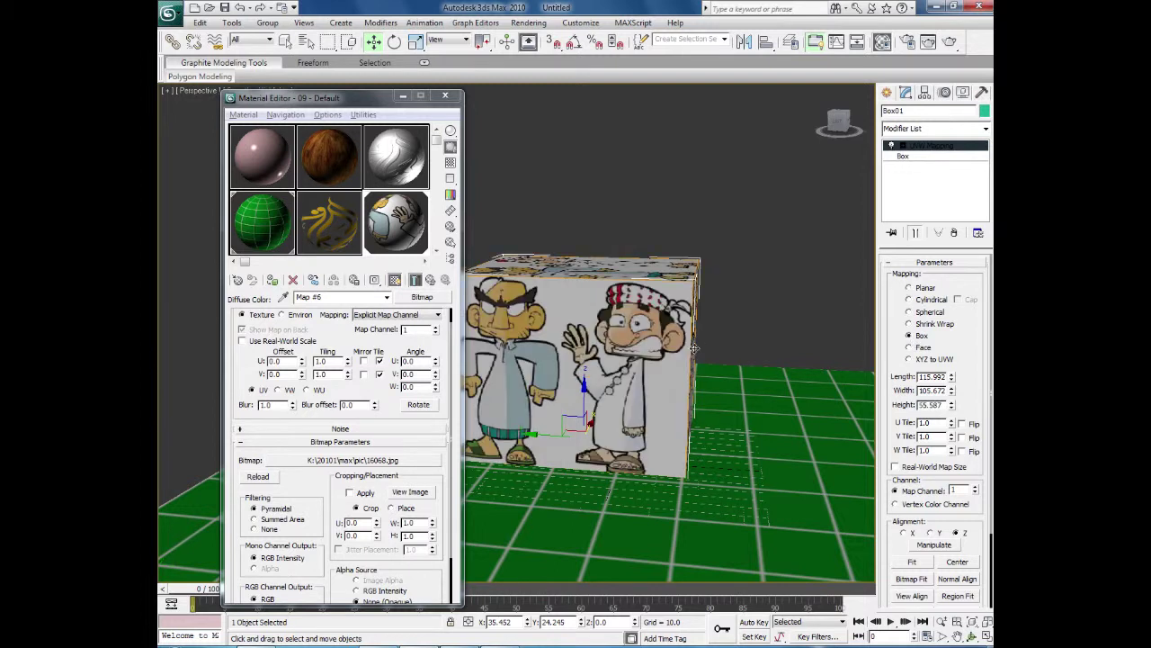
middle_click_drag(721, 358, 820, 367)
mouse_move(756, 385)
middle_mouse_down("alt")
mouse_move(689, 462)
mouse_move(660, 404)
mouse_move(609, 347)
mouse_move(592, 354)
mouse_move(747, 411)
mouse_move(762, 393)
middle_mouse_up("alt")
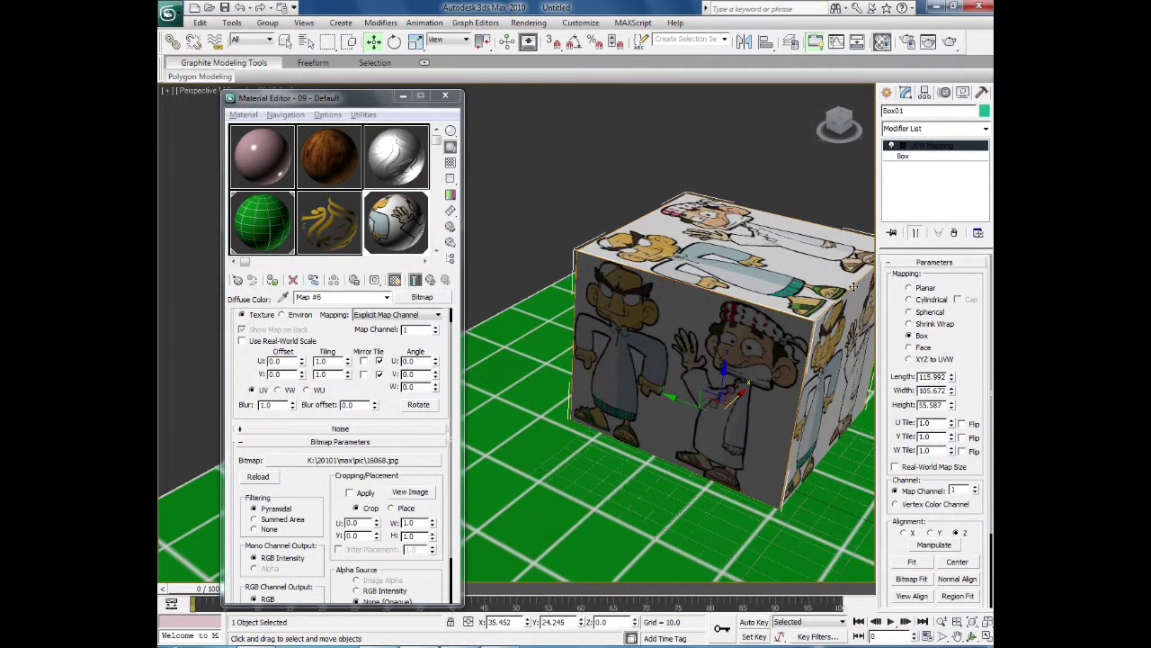
- Enter gizmo editing on the box's UVW mapping, scale the gizmo up and then down, and fit it back to the box
left_click(415, 43)
left_click_drag(725, 394, 727, 358)
right_click(727, 403)
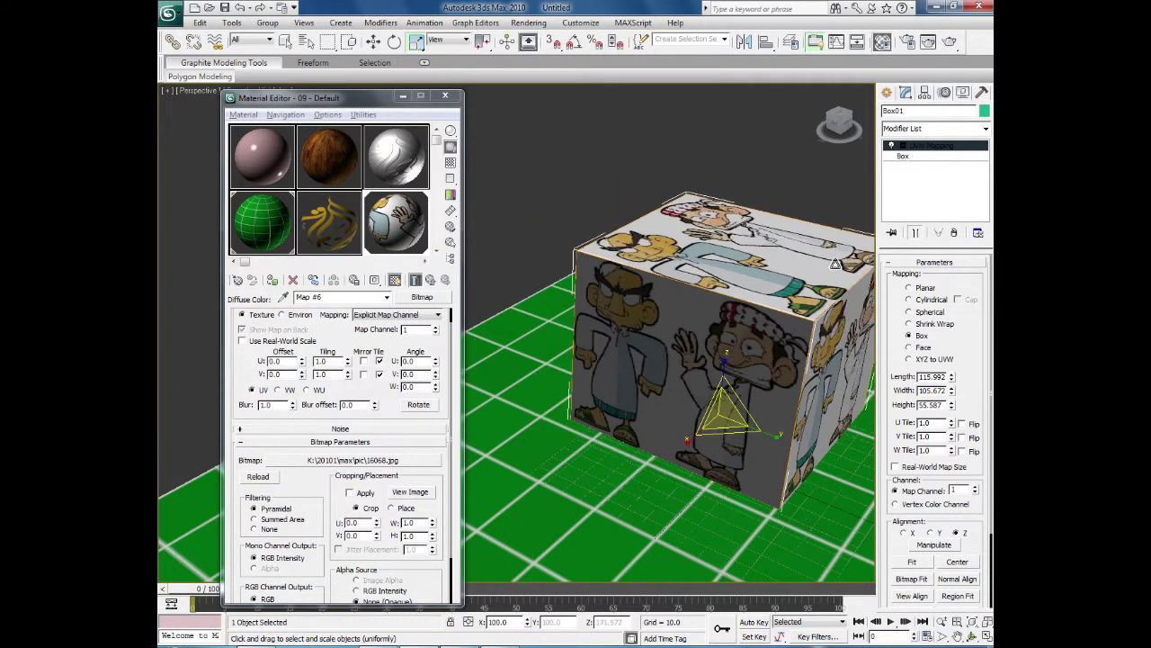
left_click(903, 147)
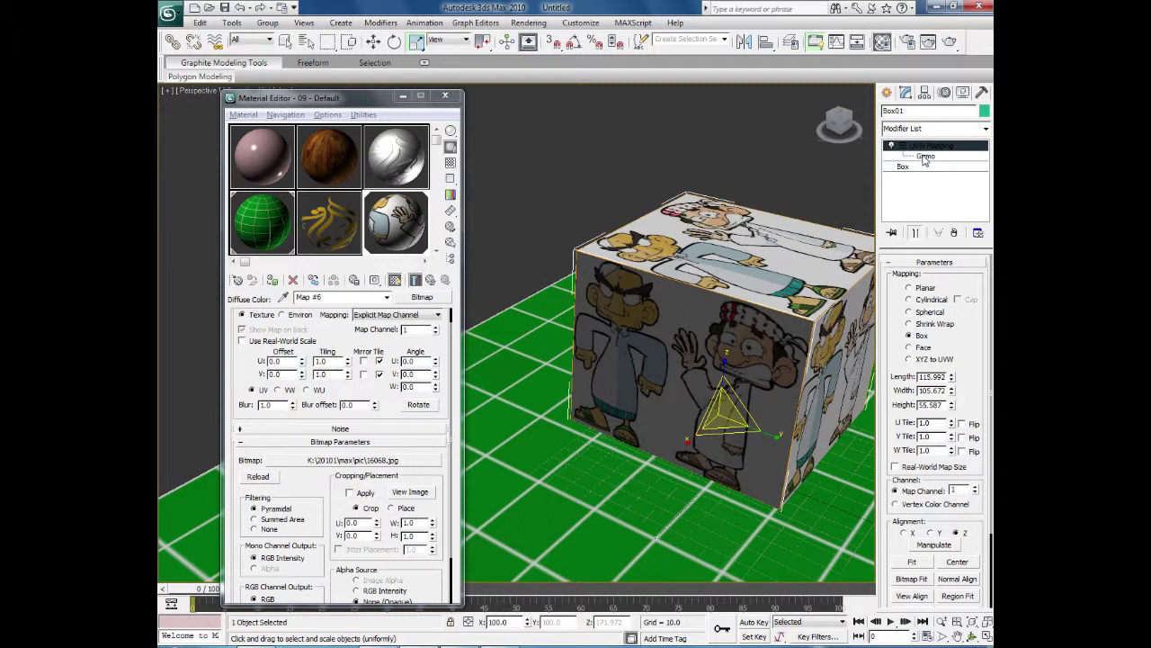
left_click(924, 157)
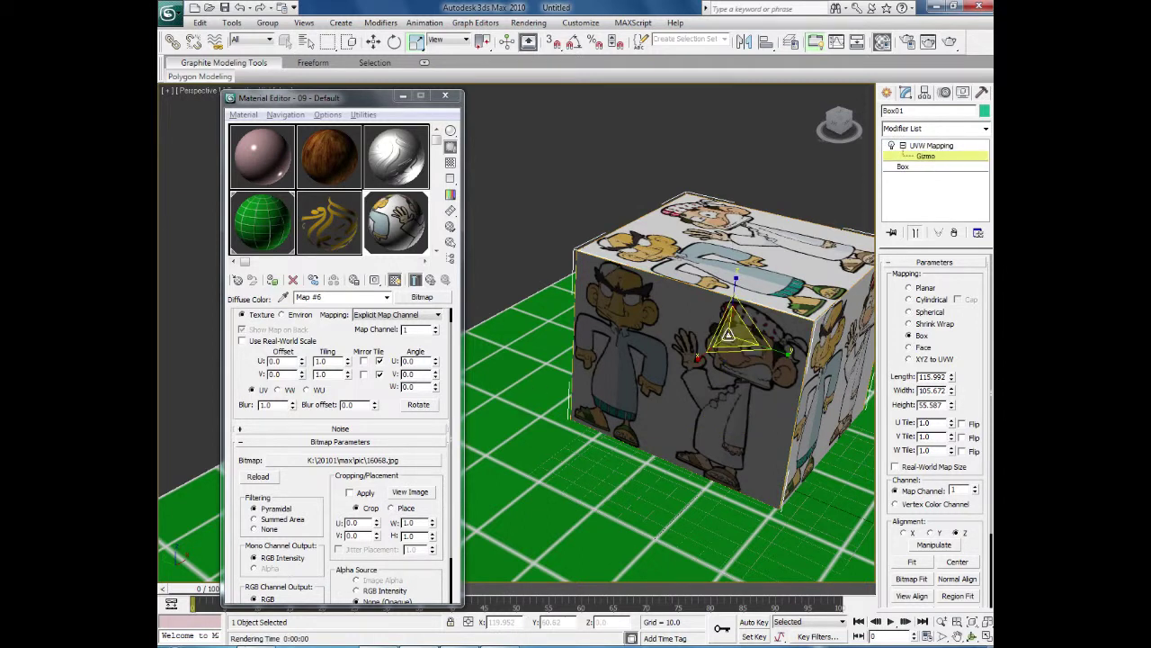
left_click_drag(735, 334, 735, 310)
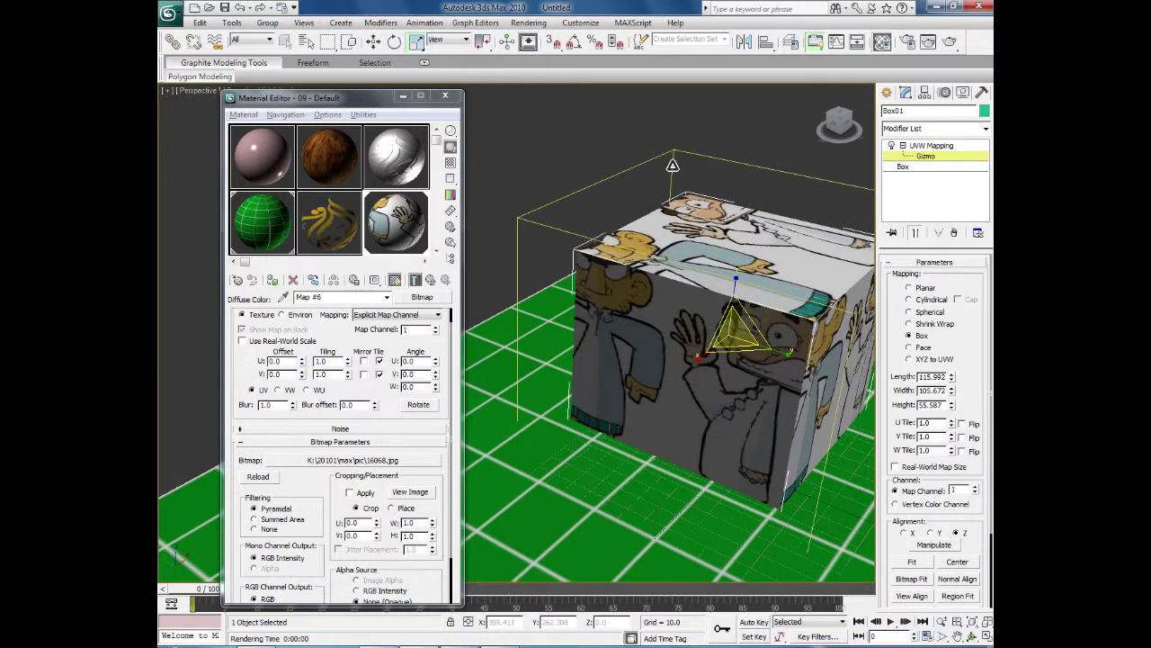
middle_click_drag(591, 405, 530, 397, "alt")
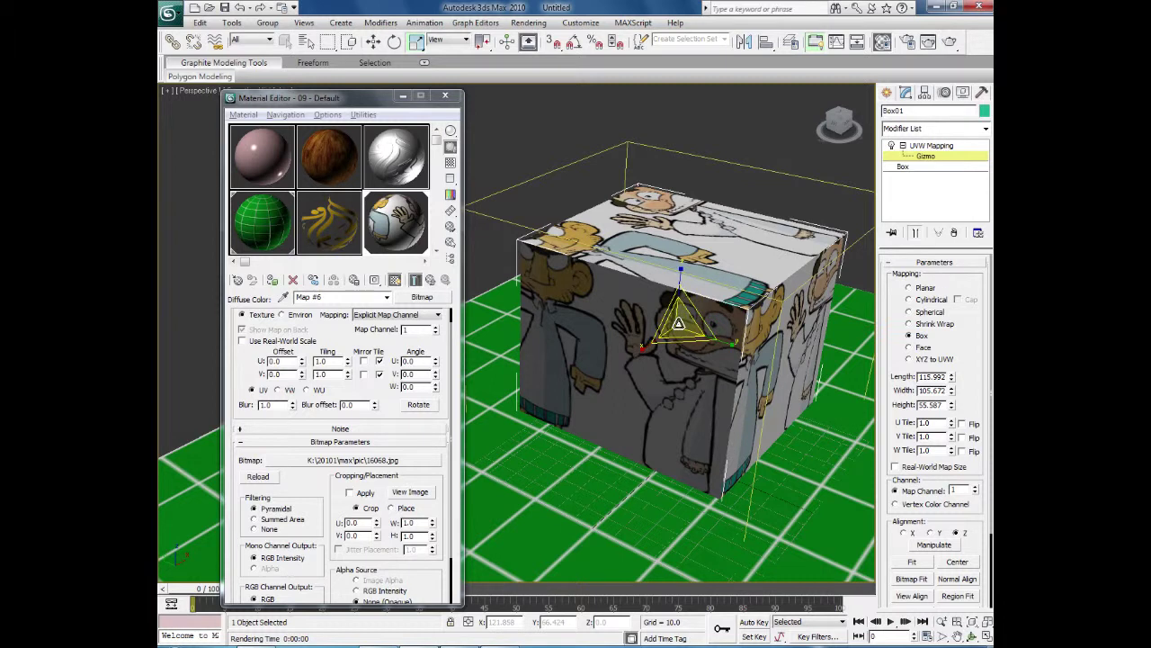
left_click_drag(679, 324, 670, 406)
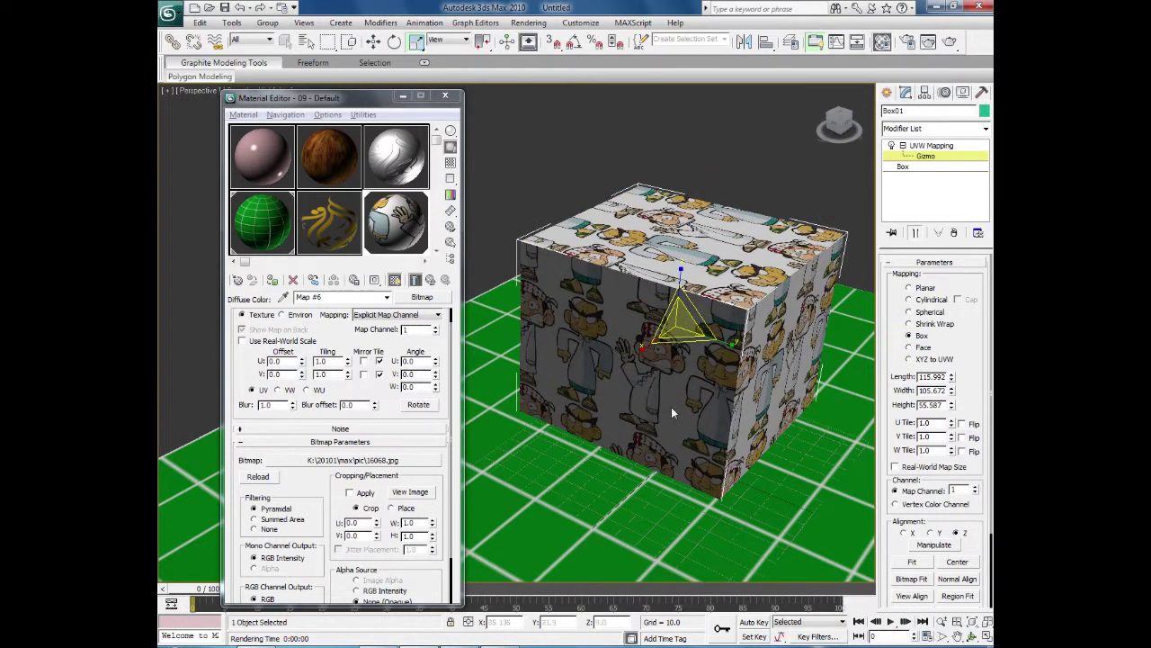
left_click(908, 563)
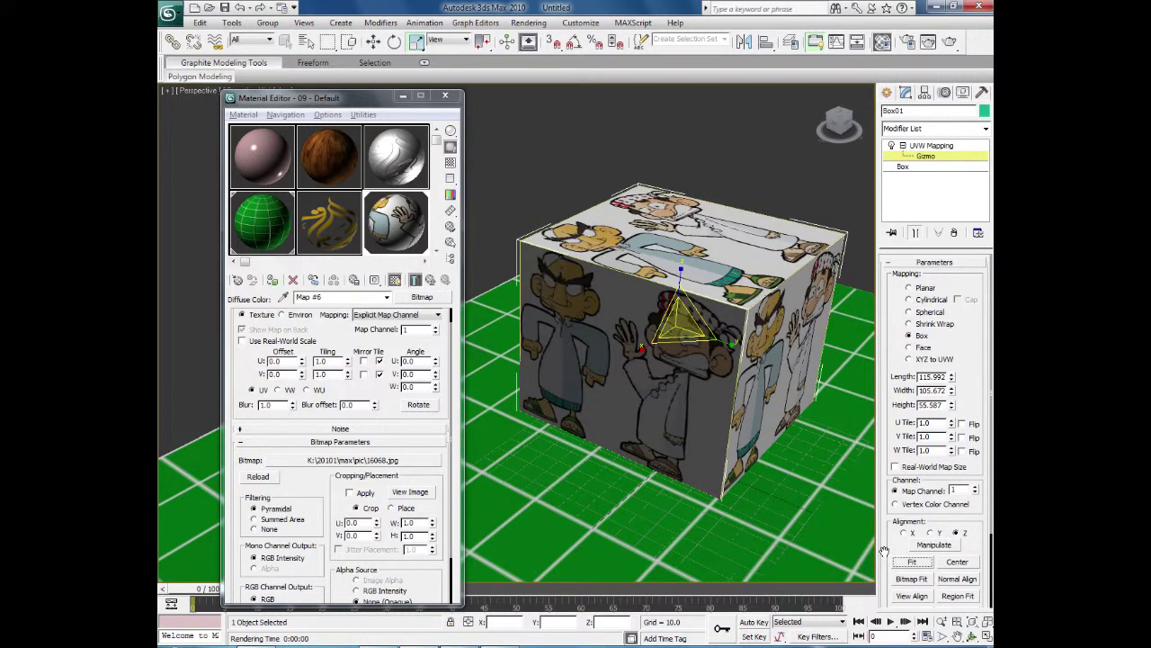
- Try moving the box's mapping gizmo away from its center, then fit it to the box again
left_click(373, 41)
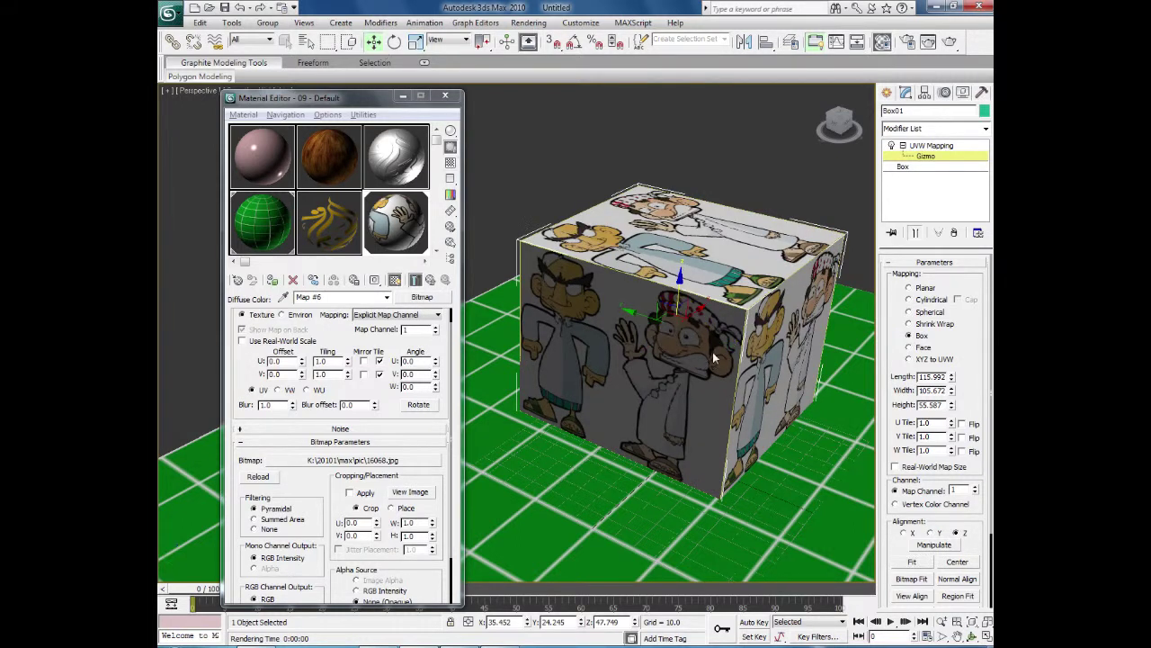
left_click_drag(637, 312, 735, 310)
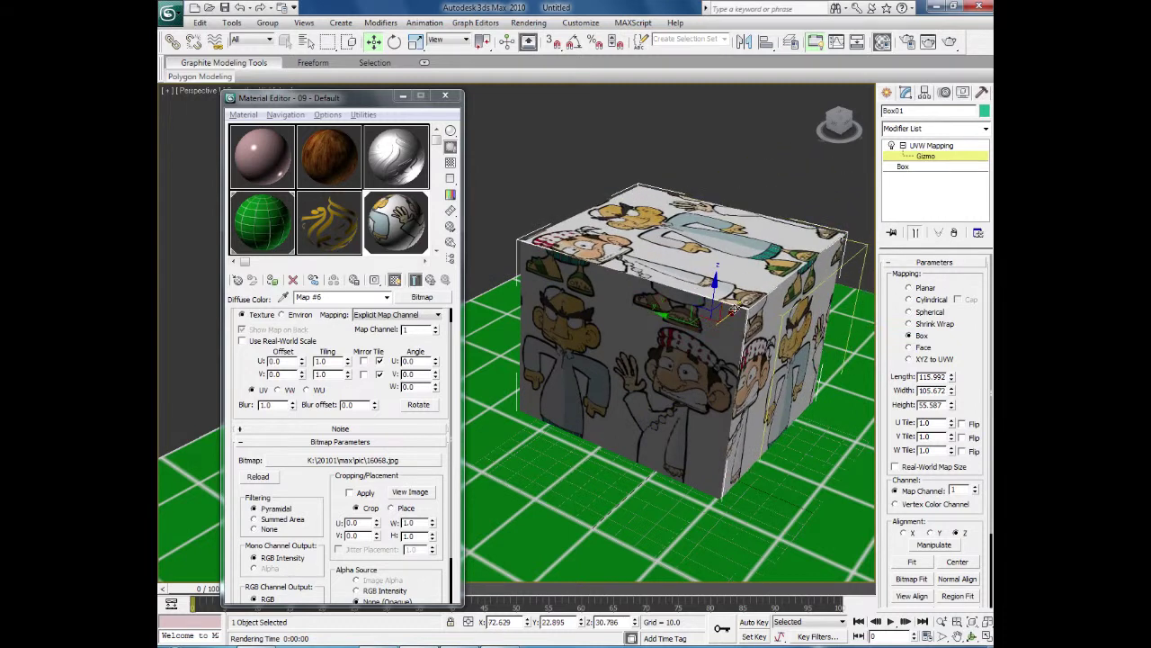
left_click(913, 562)
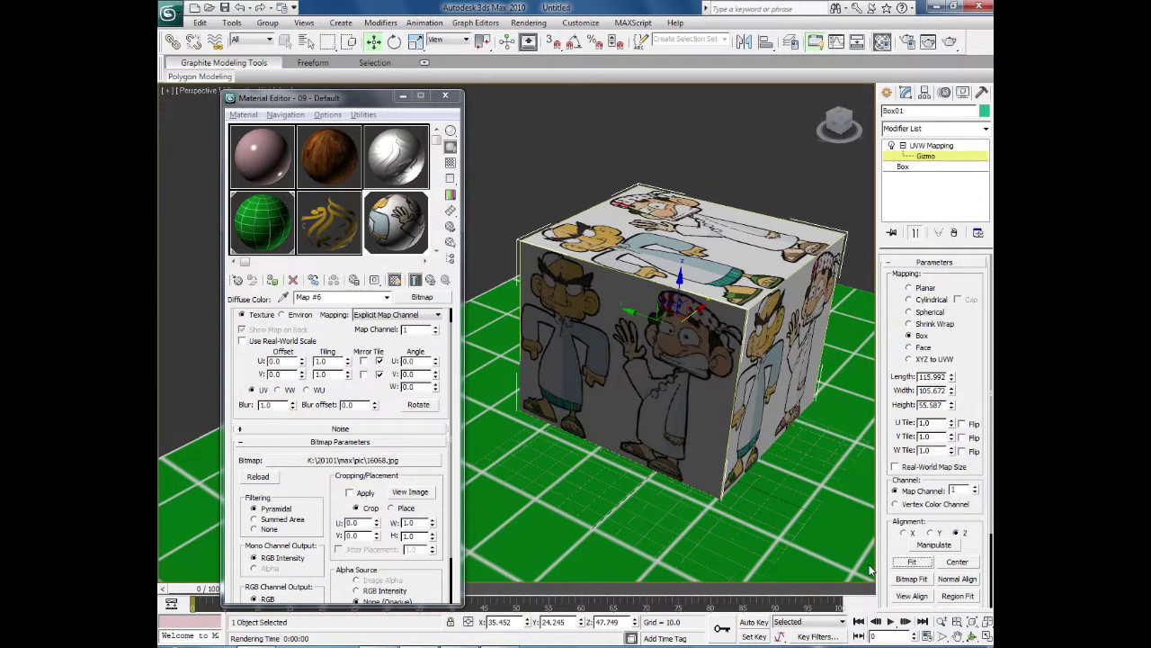
- Rotate the box's mapping gizmo freely and fit the rotated gizmo around the box
left_click(394, 42)
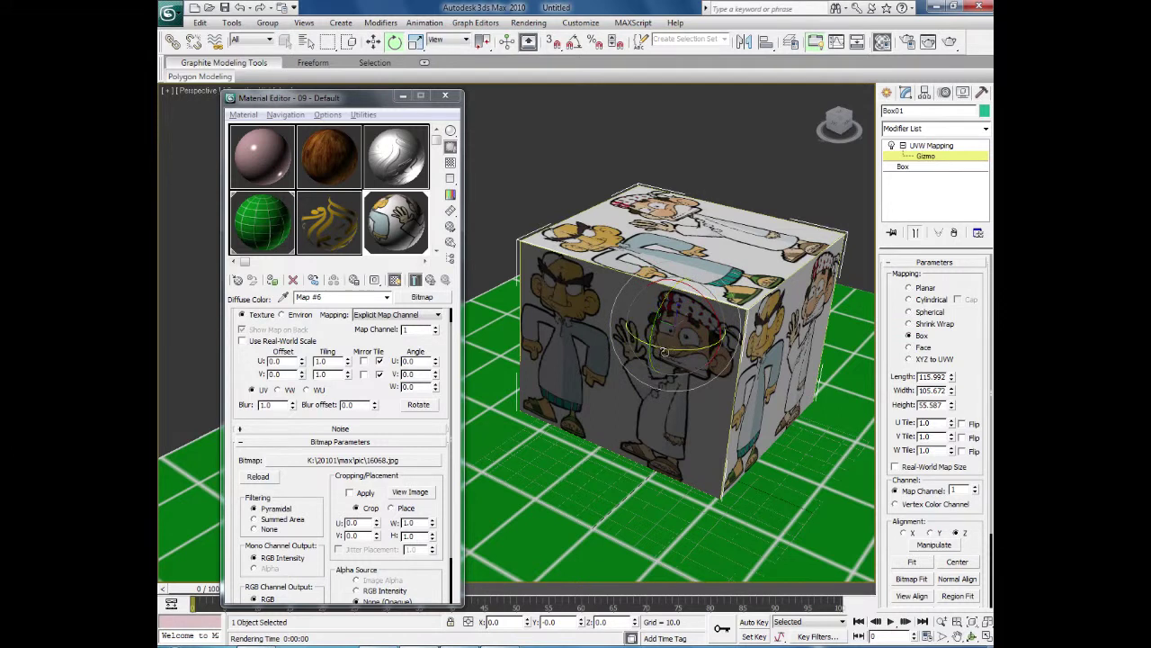
left_click_drag(665, 348, 685, 286)
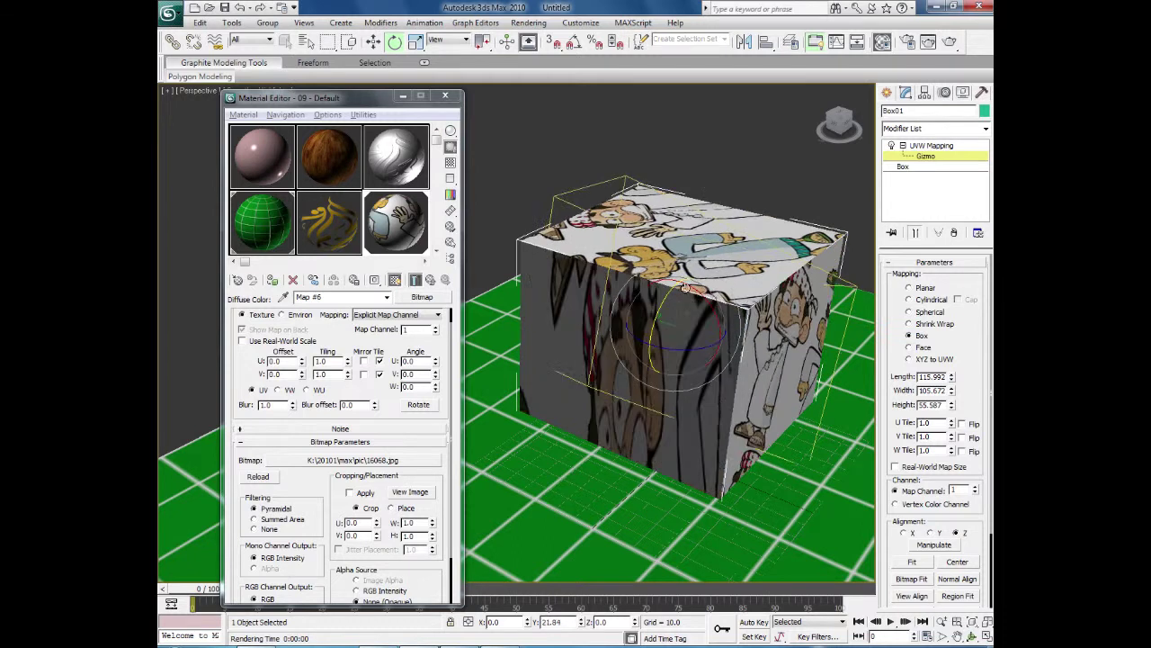
middle_click_drag(715, 438, 617, 435, "alt")
scroll(681, 418, "down", 3)
scroll(635, 382, "up", 2)
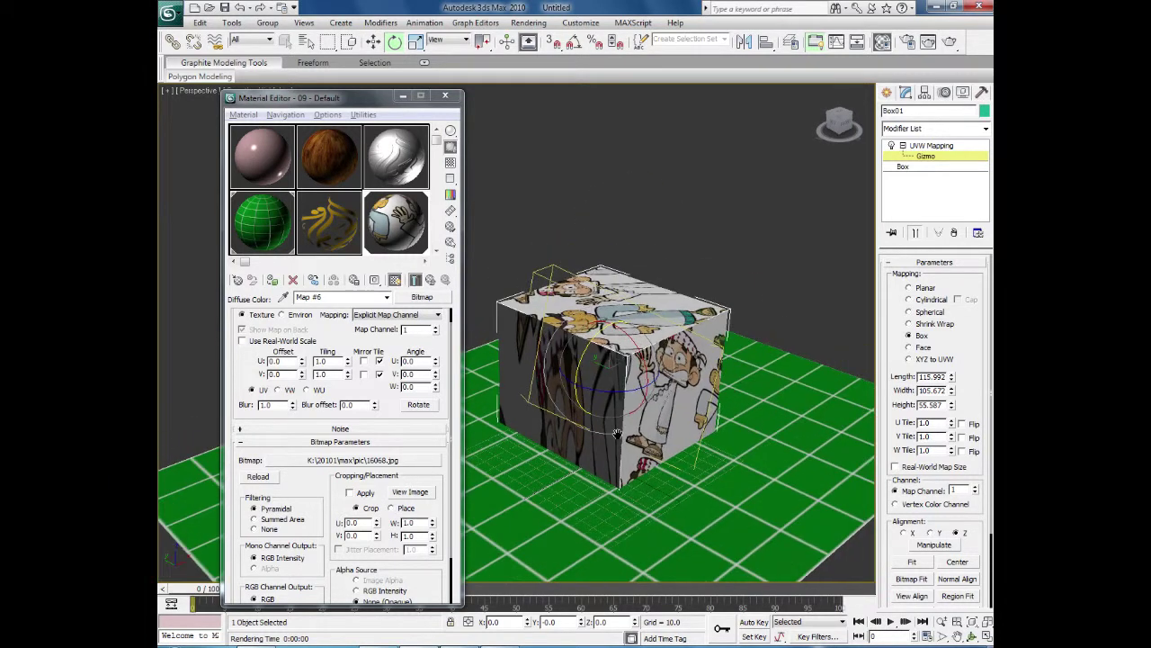
left_click_drag(618, 440, 620, 441)
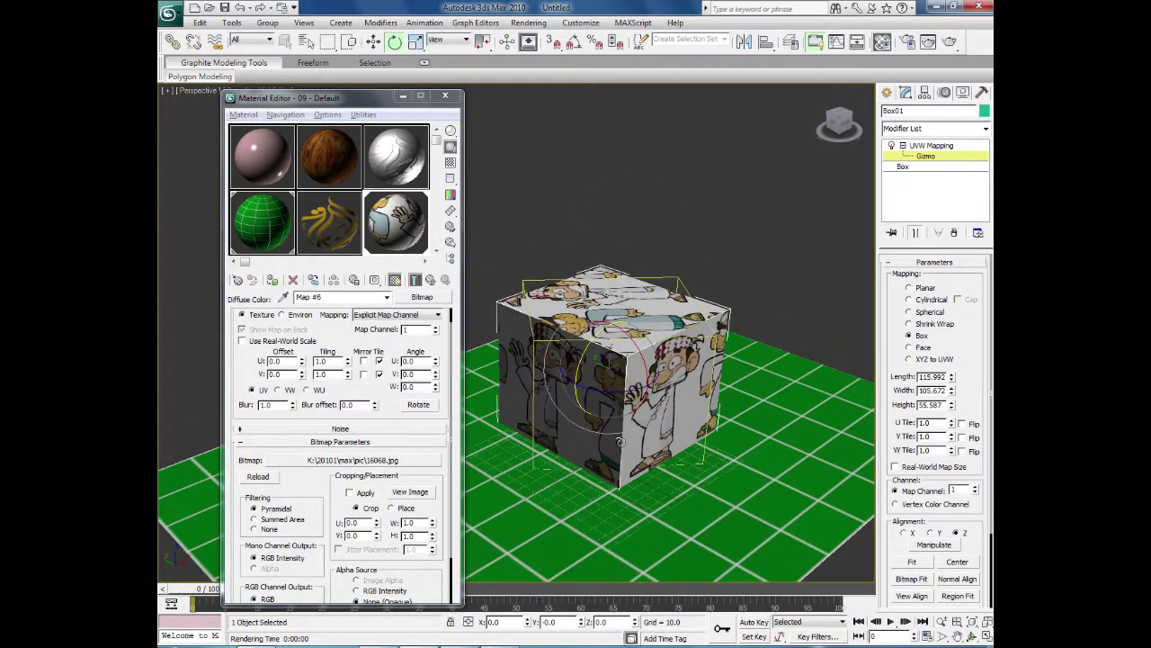
left_click(912, 561)
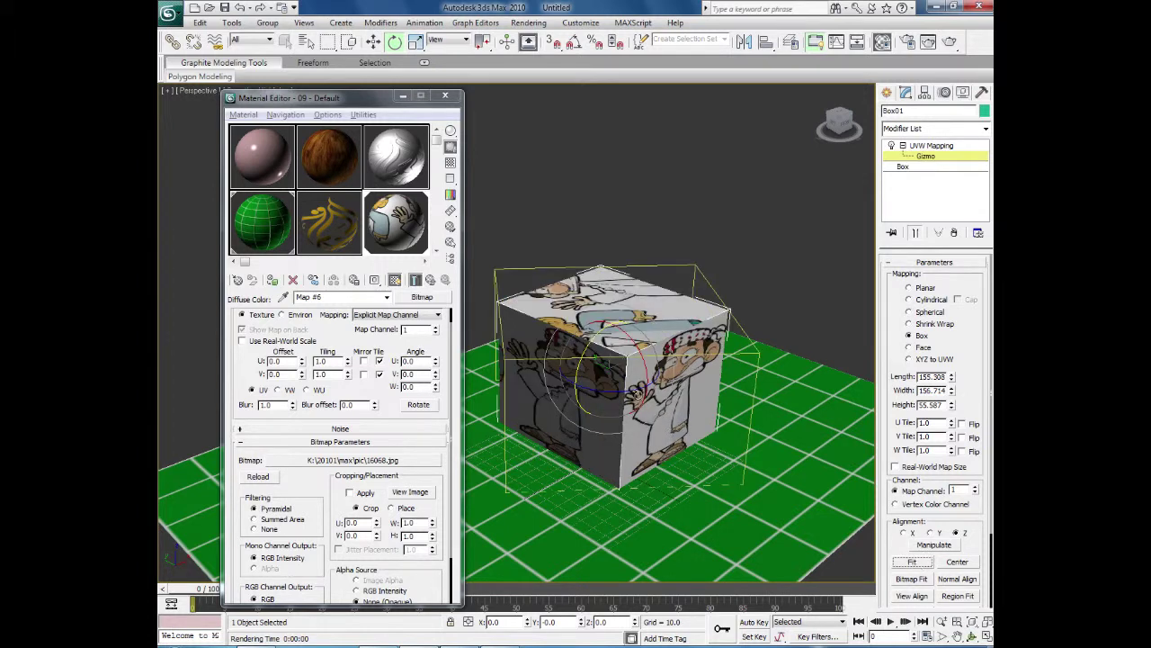
- Rotate the mapping gizmo back until it nearly aligns with the box's sides and refit it
left_click_drag(636, 394, 668, 440)
left_click(912, 561)
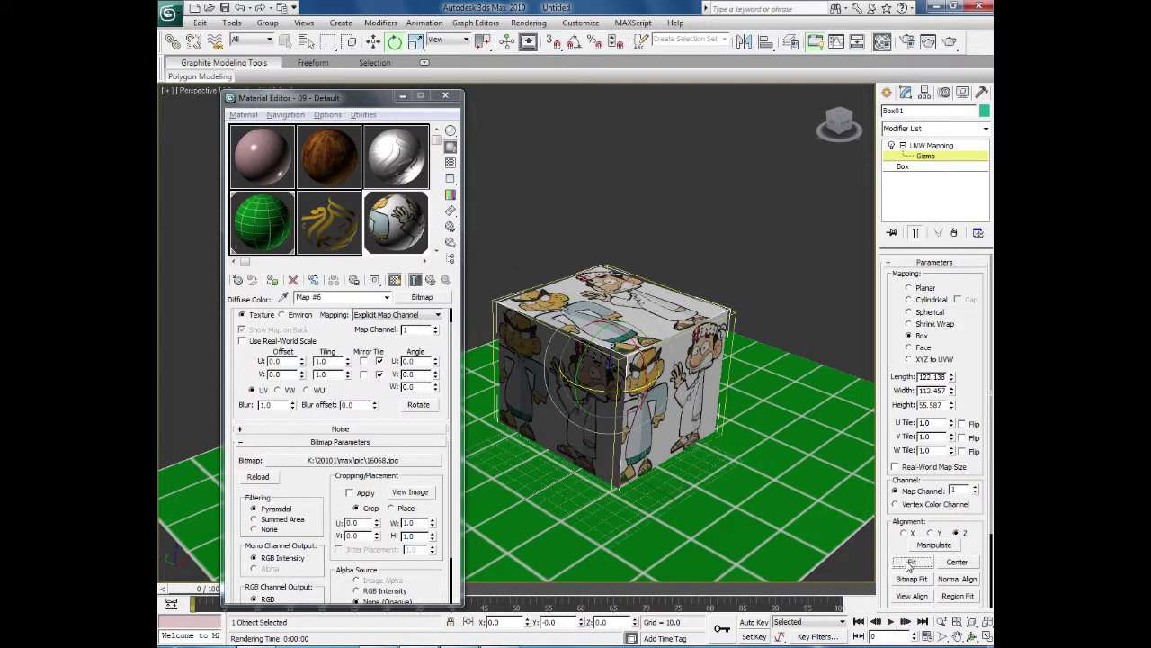
mouse_move(690, 485)
middle_mouse_down("alt")
mouse_move(745, 449)
mouse_move(706, 493)
middle_mouse_up("alt")
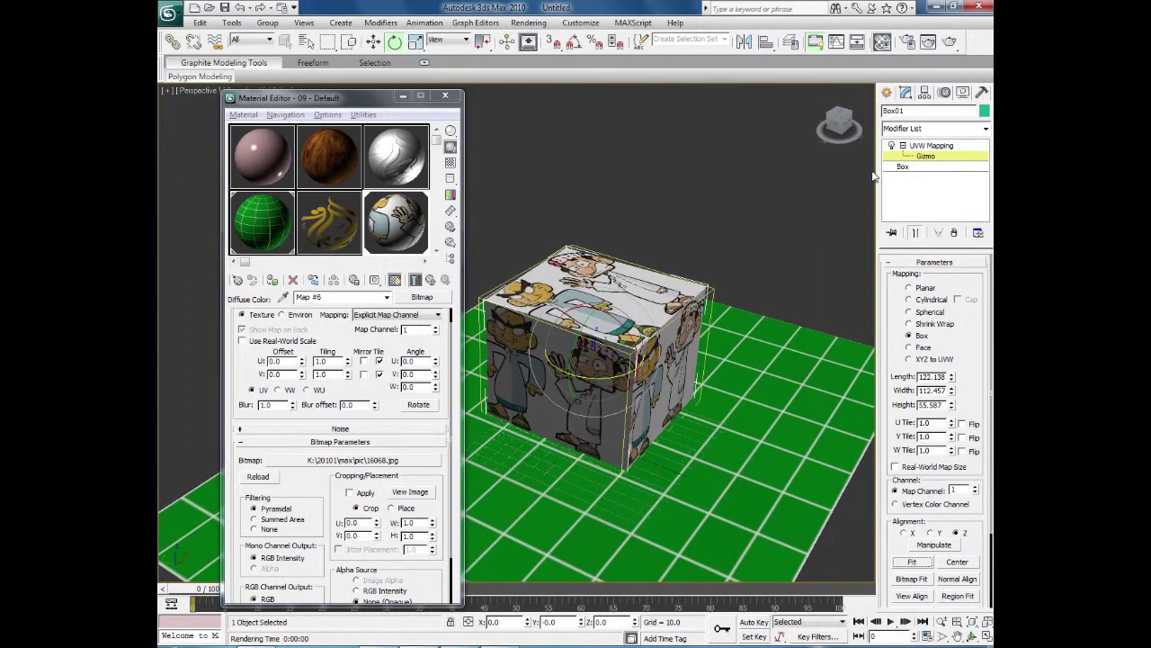
- Draw a cylinder about 22.6 in radius and 101.5 high beside the box and assign the cartoon bitmap material to it
left_click(885, 94)
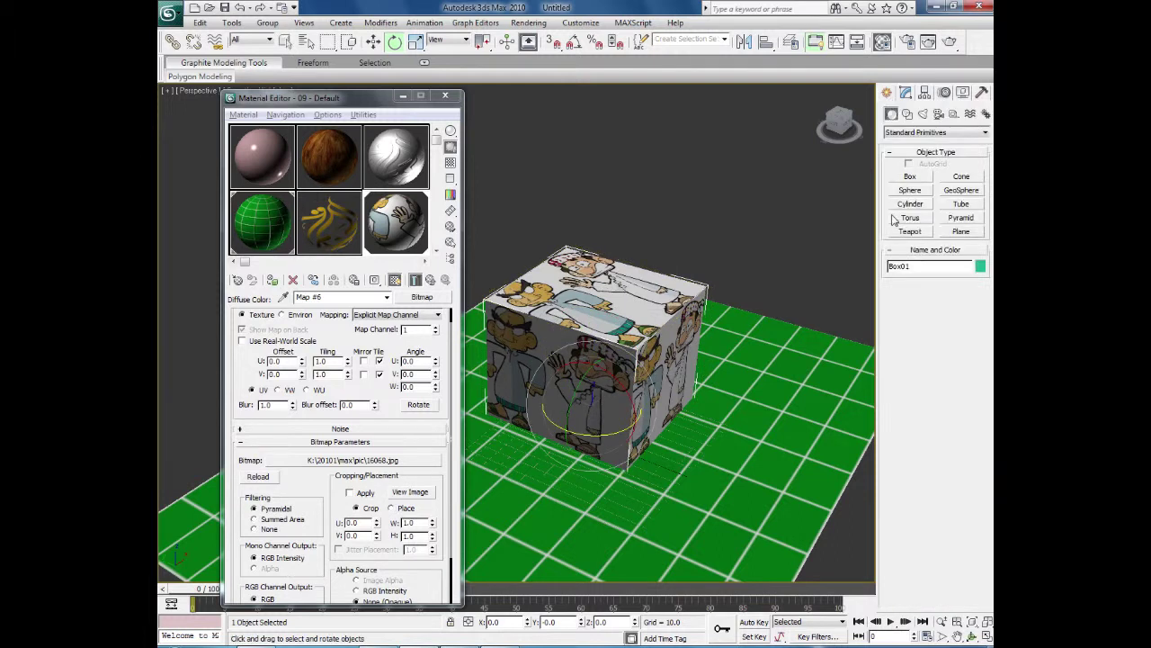
left_click(909, 204)
left_click_drag(724, 445, 747, 468)
left_click(761, 315)
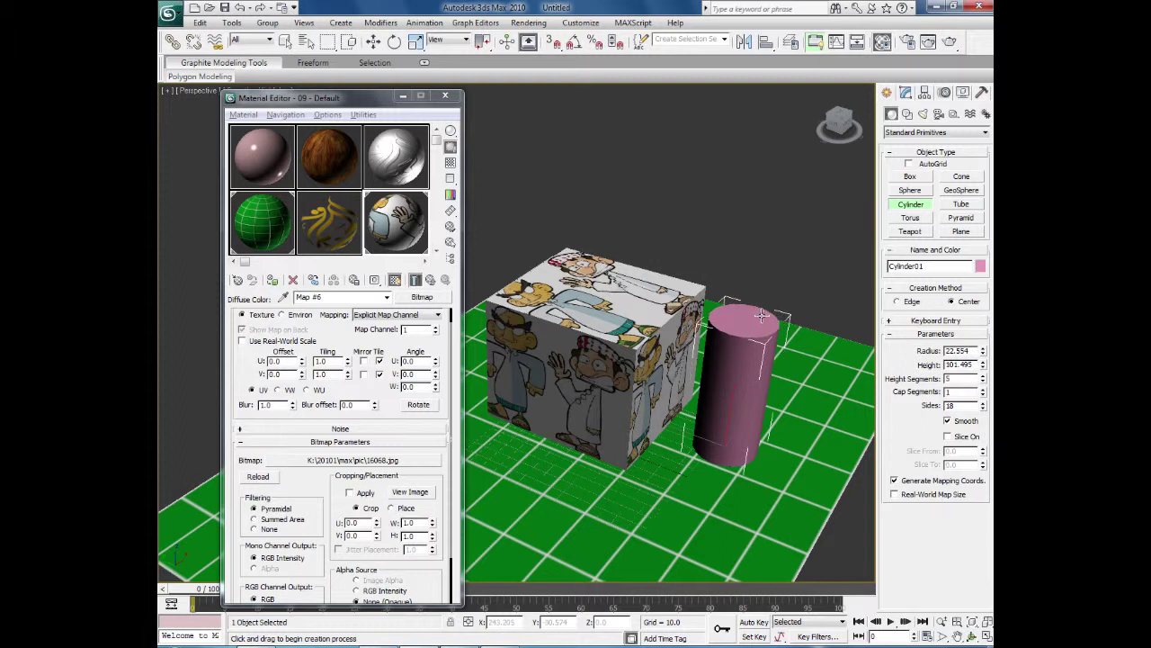
left_click(413, 232)
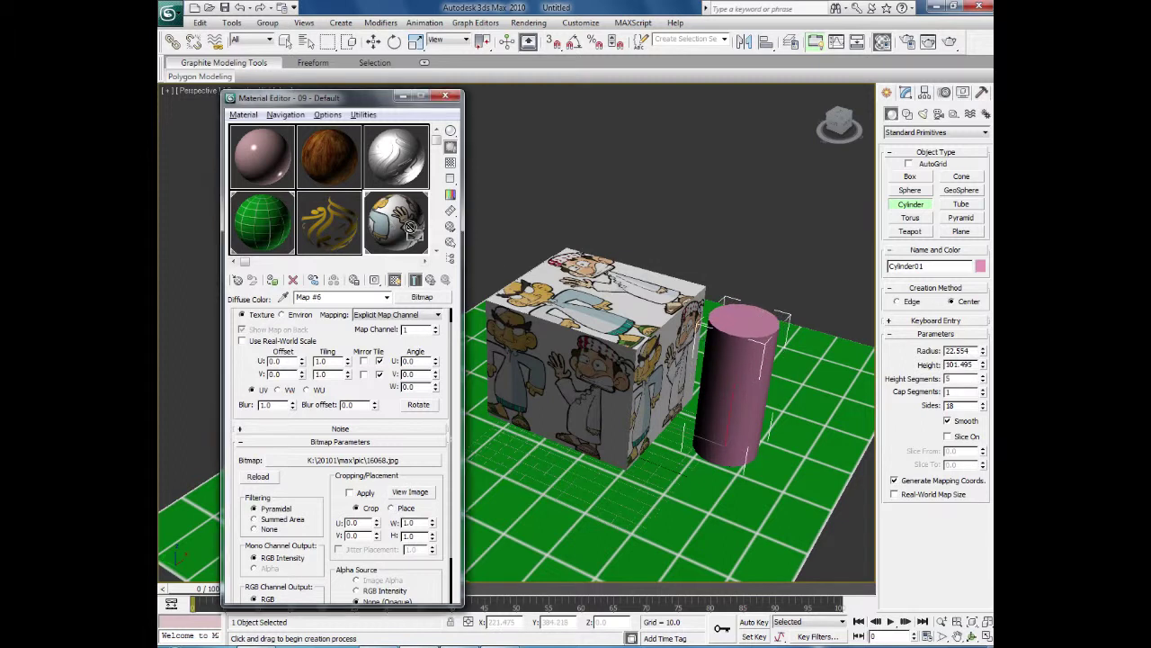
left_click_drag(732, 352, 729, 345)
middle_click_drag(483, 337, 748, 417, "alt")
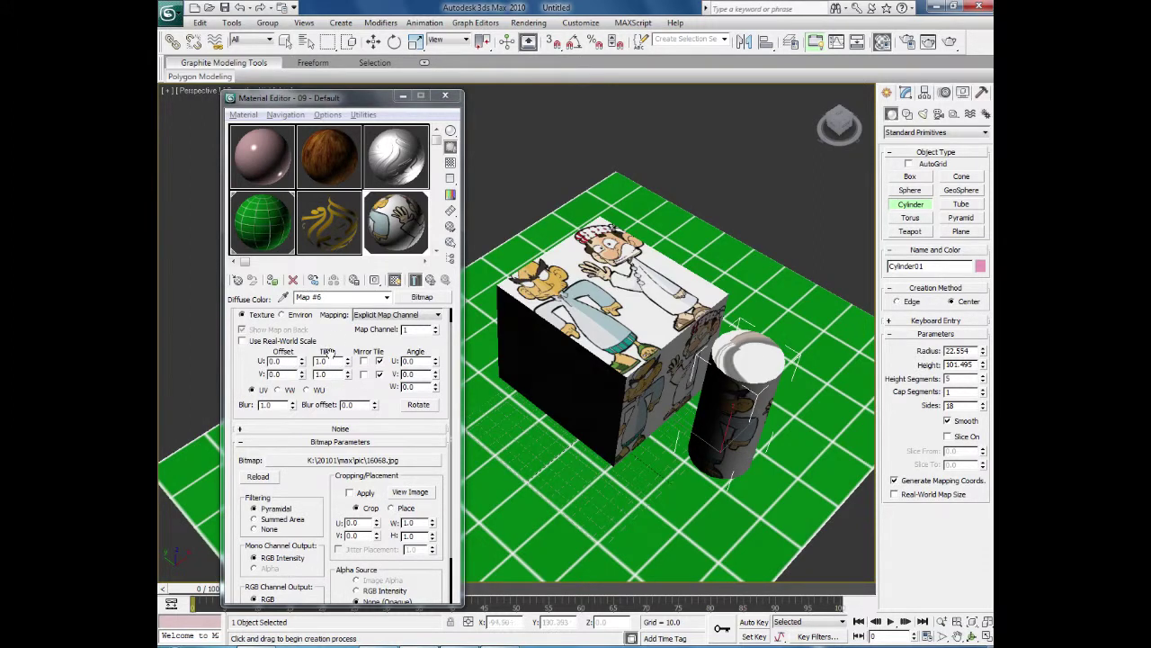
- Apply a UVW Map modifier to the cylinder
left_click(910, 95)
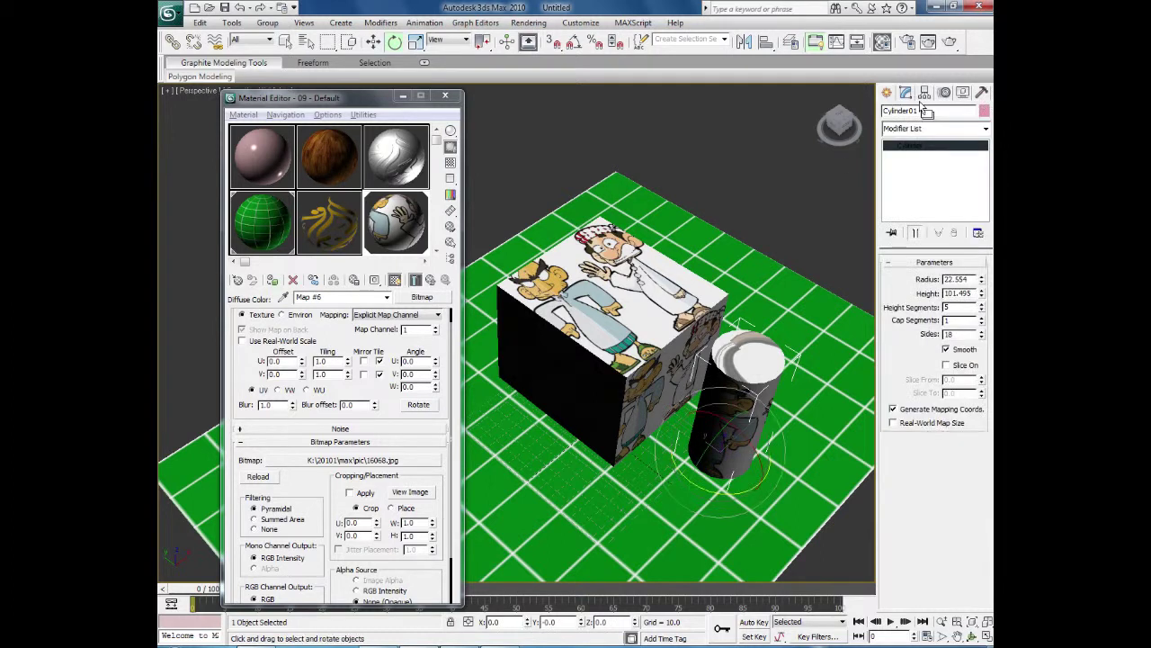
left_click(985, 128)
left_click_drag(987, 193, 988, 454)
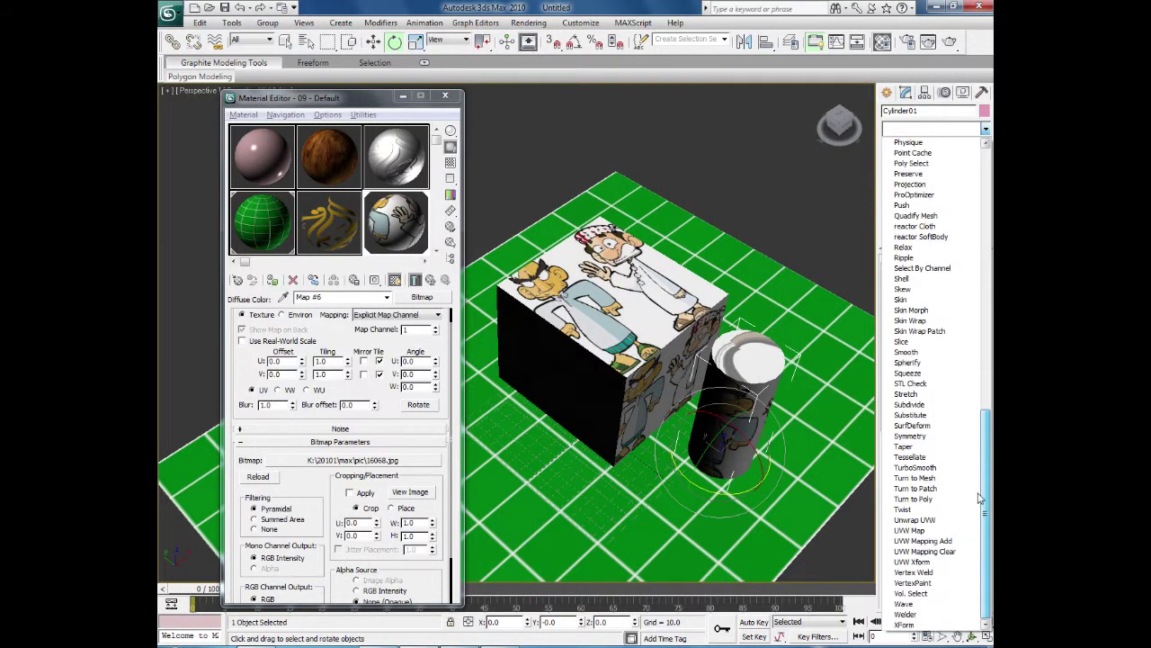
left_click(944, 532)
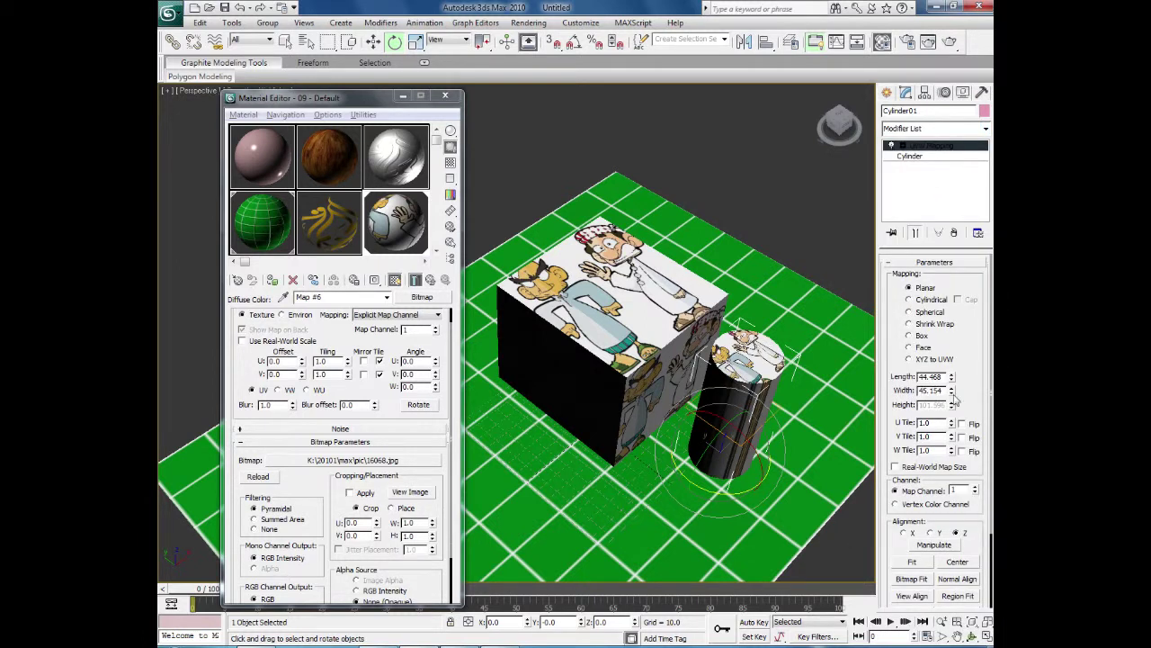
middle_click_drag(829, 413, 748, 333, "alt")
middle_click_drag(724, 388, 763, 352, "alt")
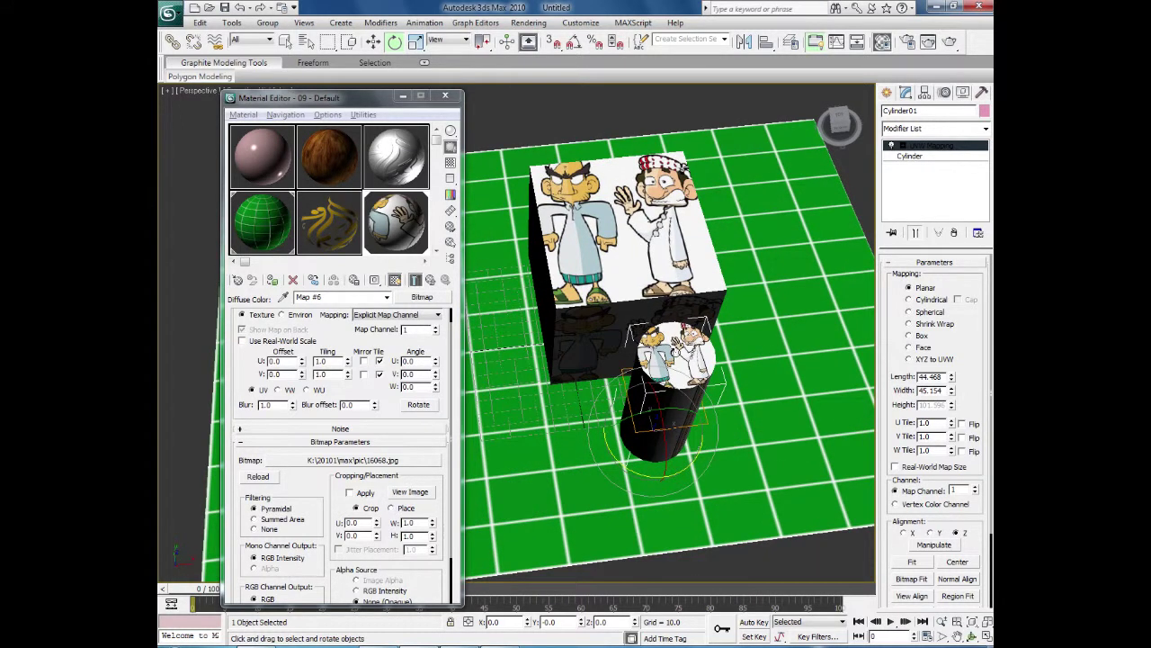
- Set the cylinder's UVW mapping type to Cylindrical
middle_click_drag(686, 438, 735, 362, "alt")
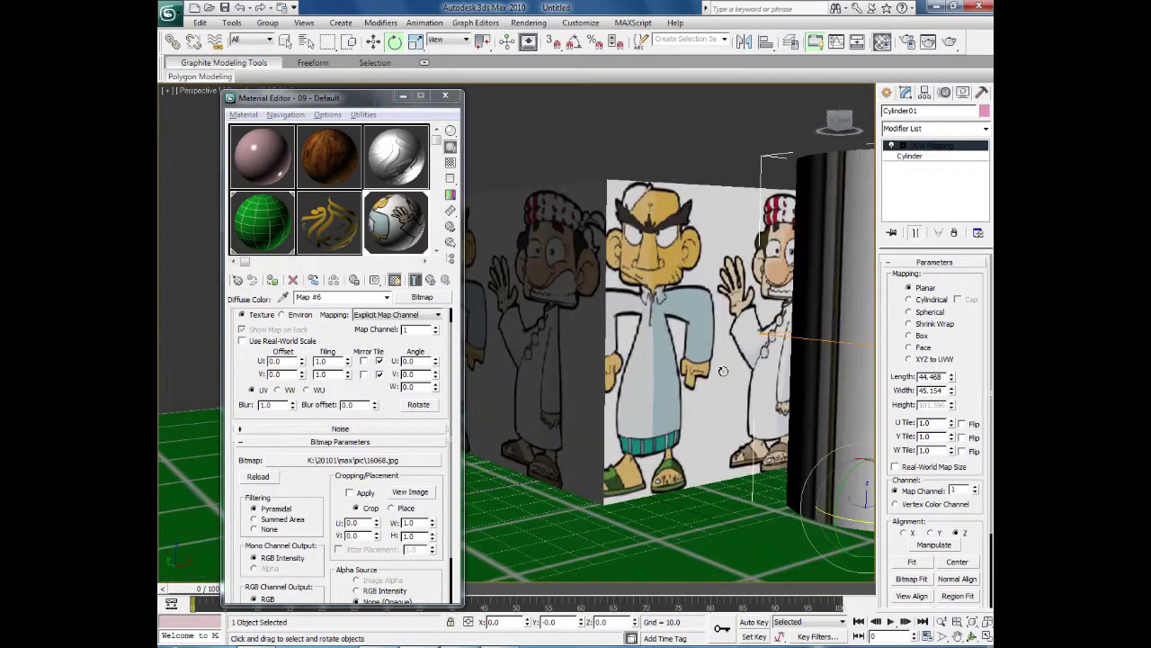
left_click(909, 300)
middle_click_drag(816, 416, 837, 401, "alt")
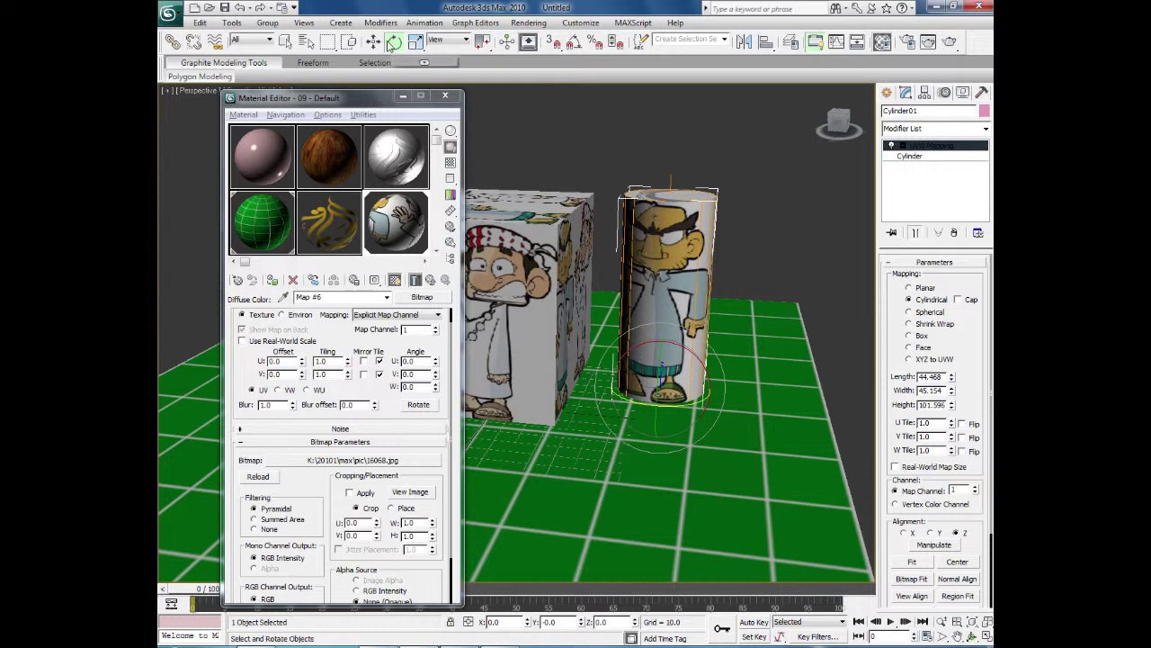
- Enter gizmo editing on the cylinder's UVW mapping, rotate the gizmo around the cylinder's axis, and fit it to the cylinder
left_click(902, 146)
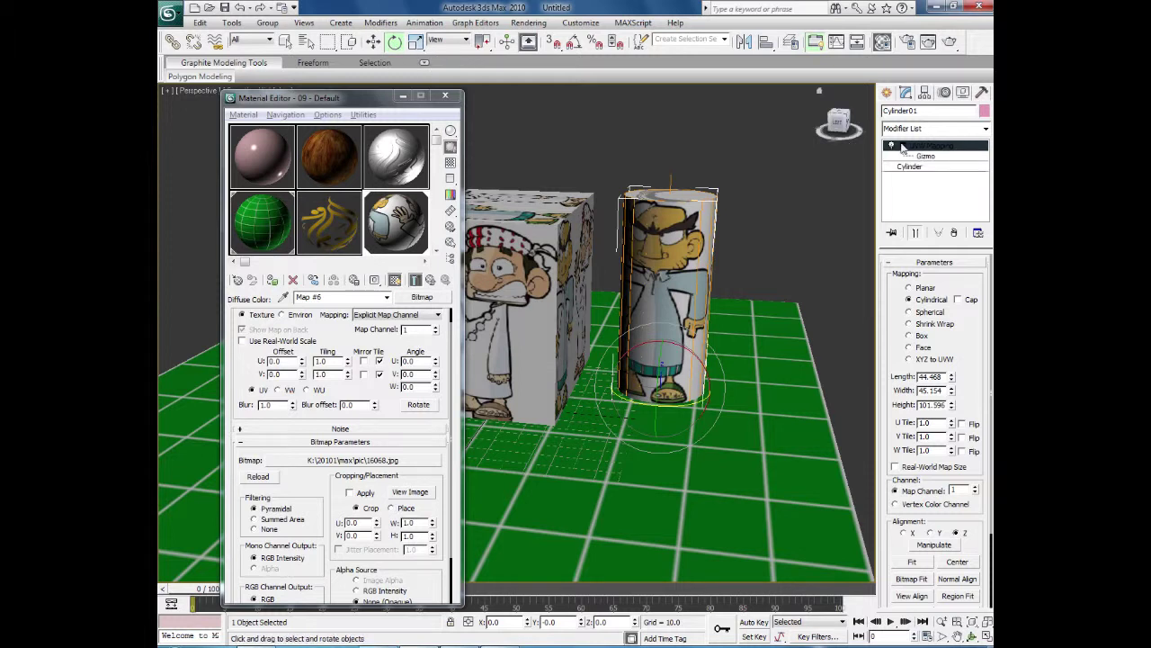
left_click(923, 157)
left_click_drag(687, 308, 727, 269)
left_click(414, 41)
left_click(912, 562)
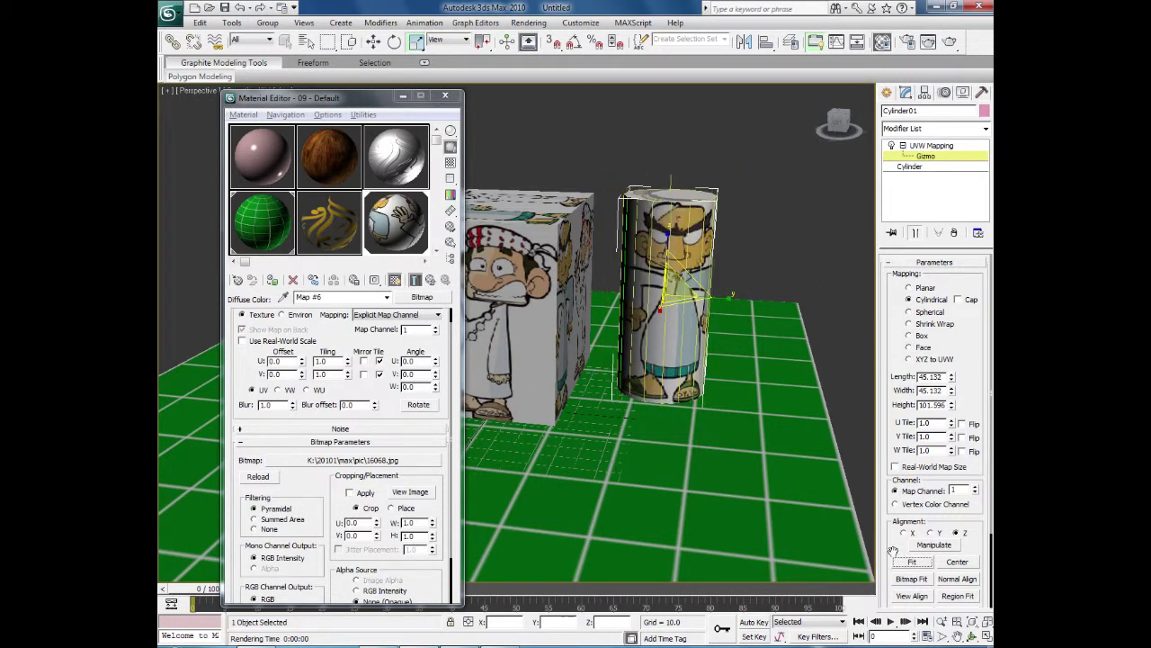
- Enable capping for the cylinder's Cylindrical UVW mapping, check its top face, and close the Material Editor
left_click(958, 300)
middle_click_drag(792, 398, 792, 464, "alt")
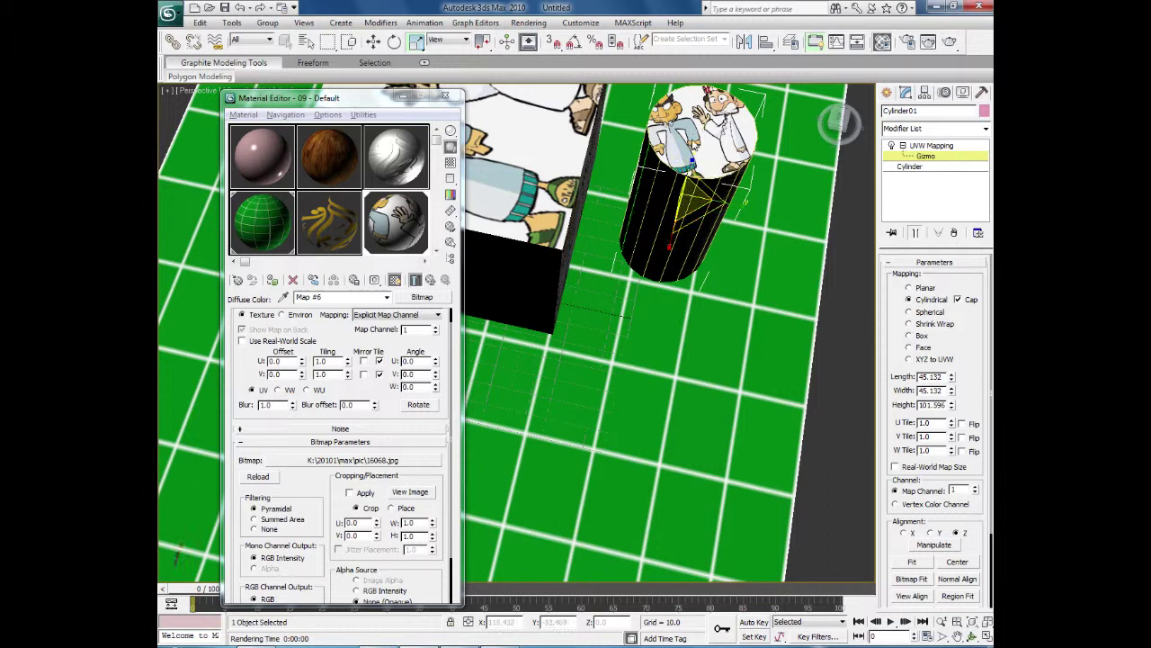
middle_click_drag(685, 315, 689, 289, "alt")
left_click(444, 96)
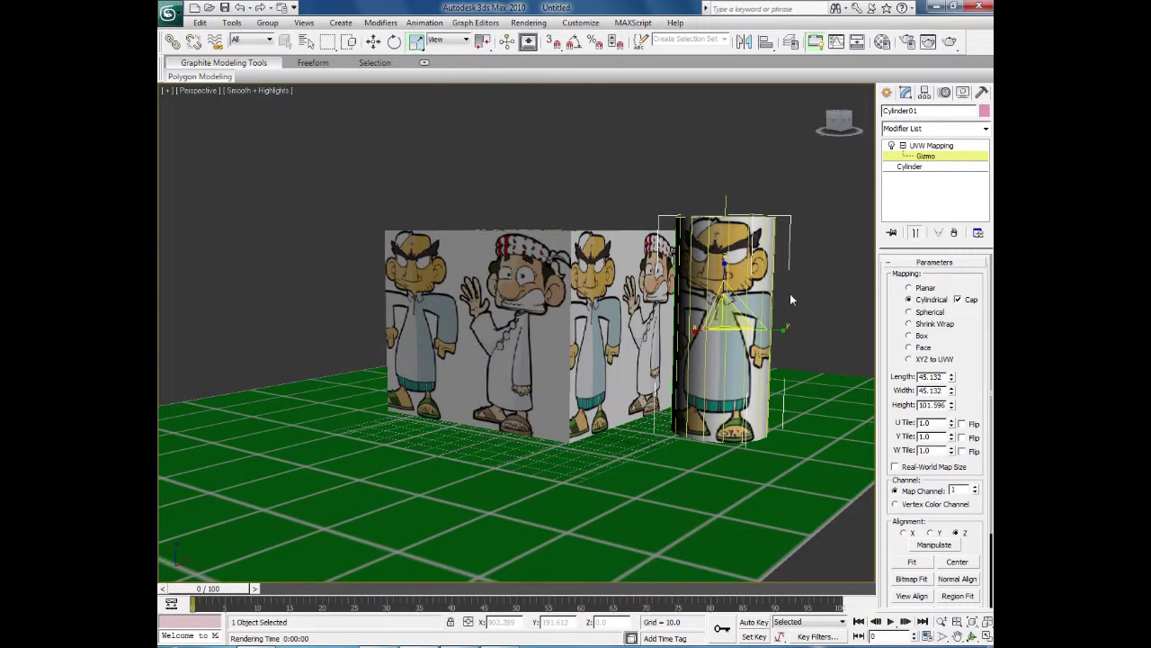
- Leave gizmo editing and delete both the cartoon-textured box and the cylinder, keeping the green ground plane
left_click(910, 166)
left_click_drag(321, 201, 829, 279)
key("Delete")
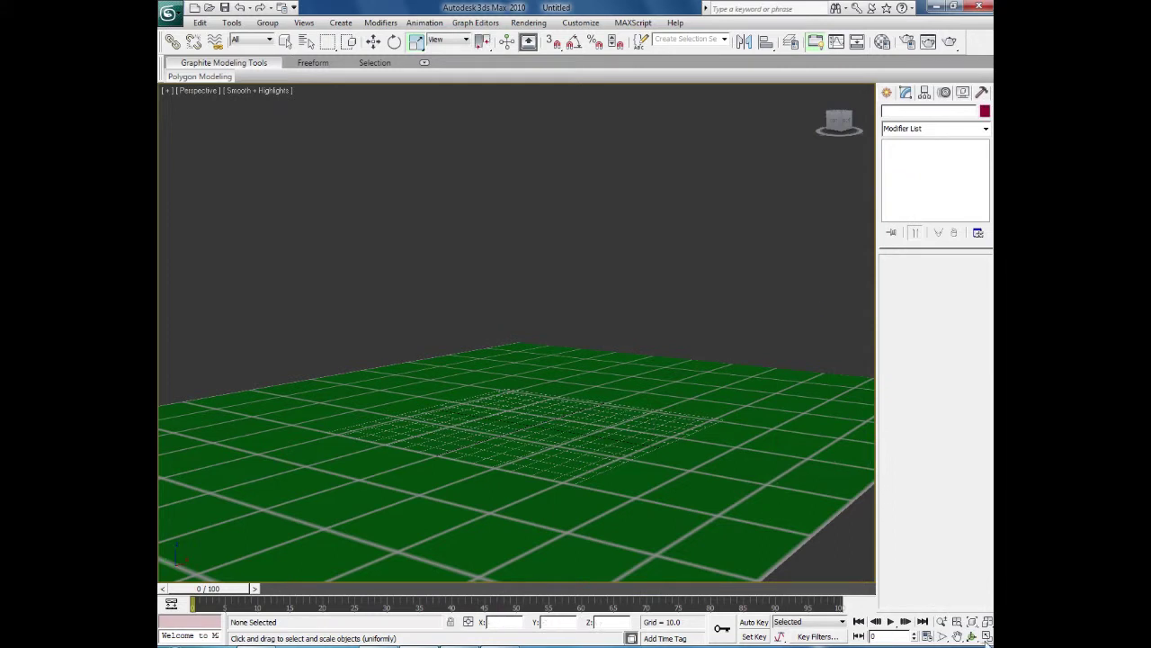
- Draw a thin upright box about 41.3 long, 54.6 wide and 4.4 thick in the Front view
middle_click_drag(740, 501, 681, 483, "alt")
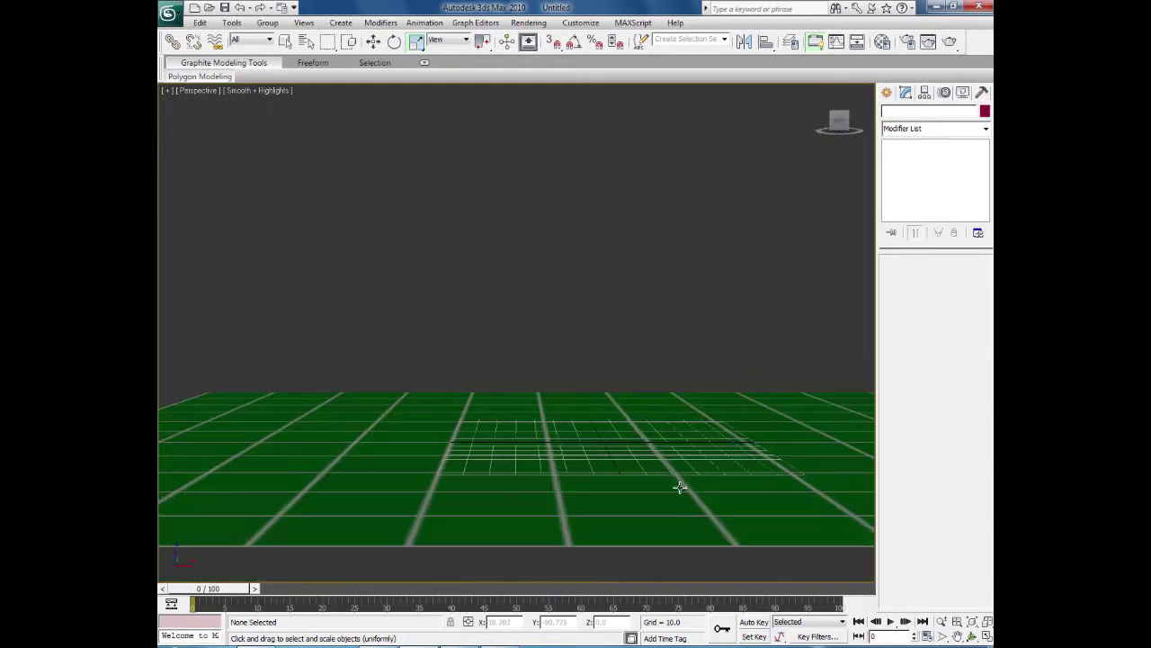
left_click(986, 635)
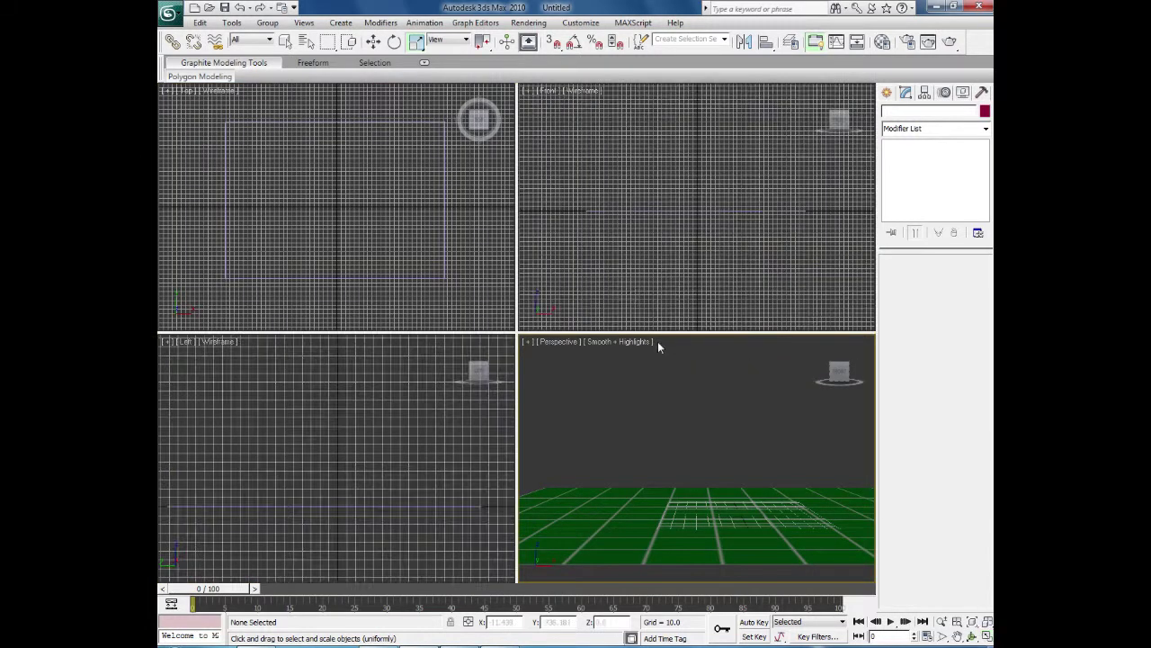
scroll(629, 285, "down", 2)
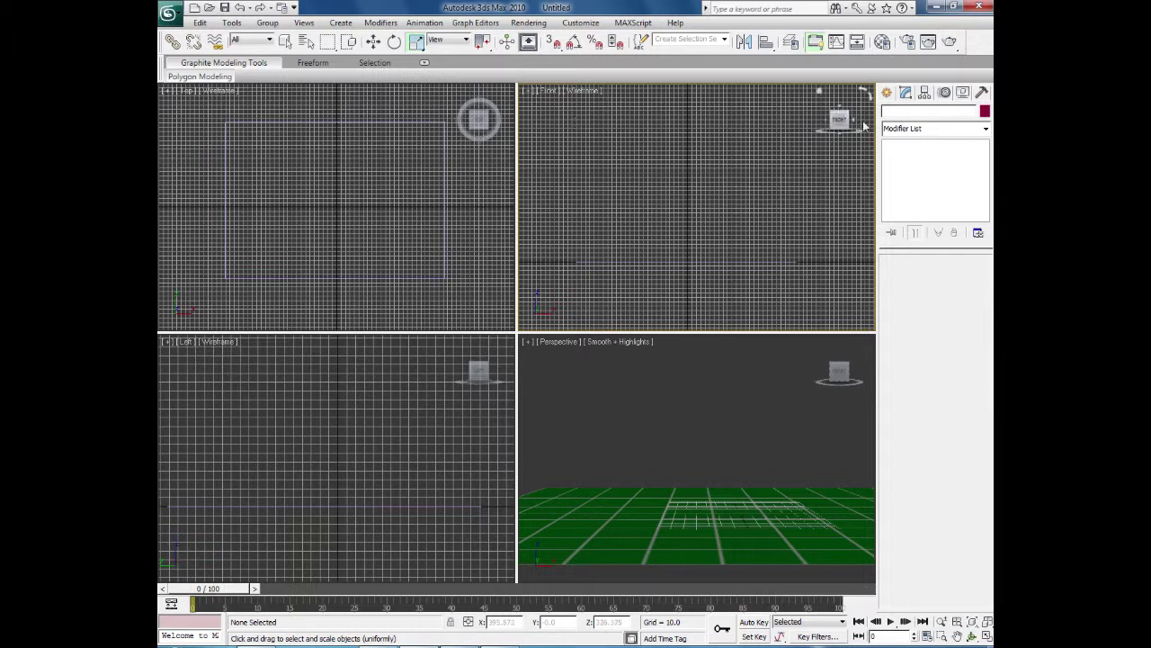
left_click(888, 93)
left_click(907, 178)
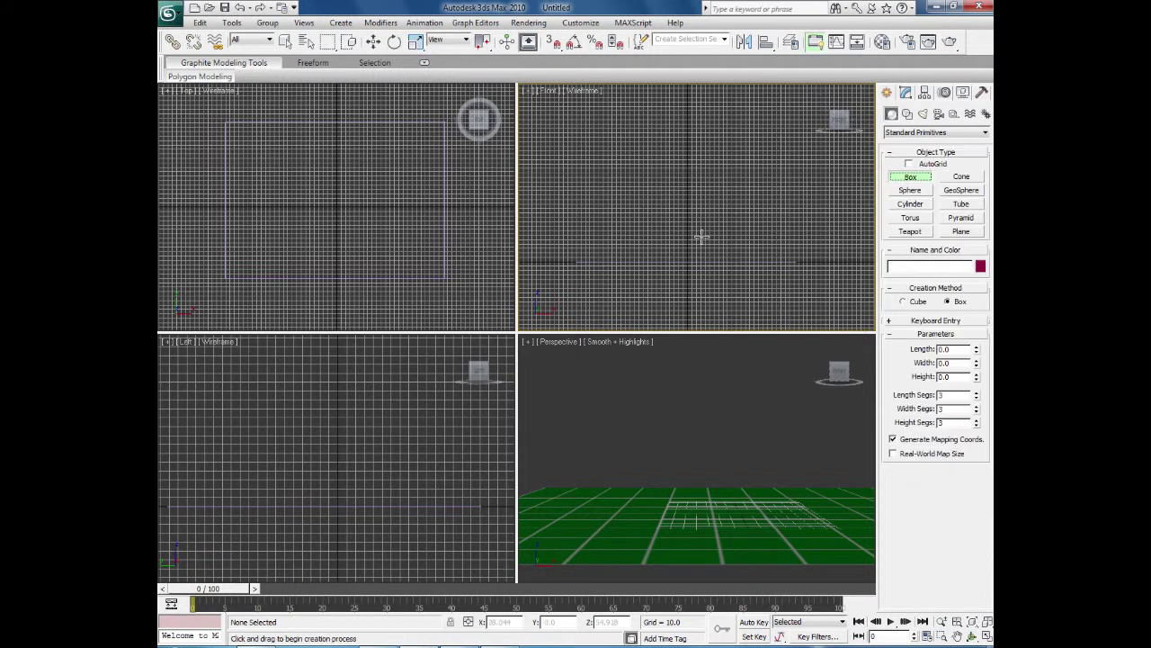
scroll(749, 232, "down", 3)
left_click_drag(616, 229, 640, 246)
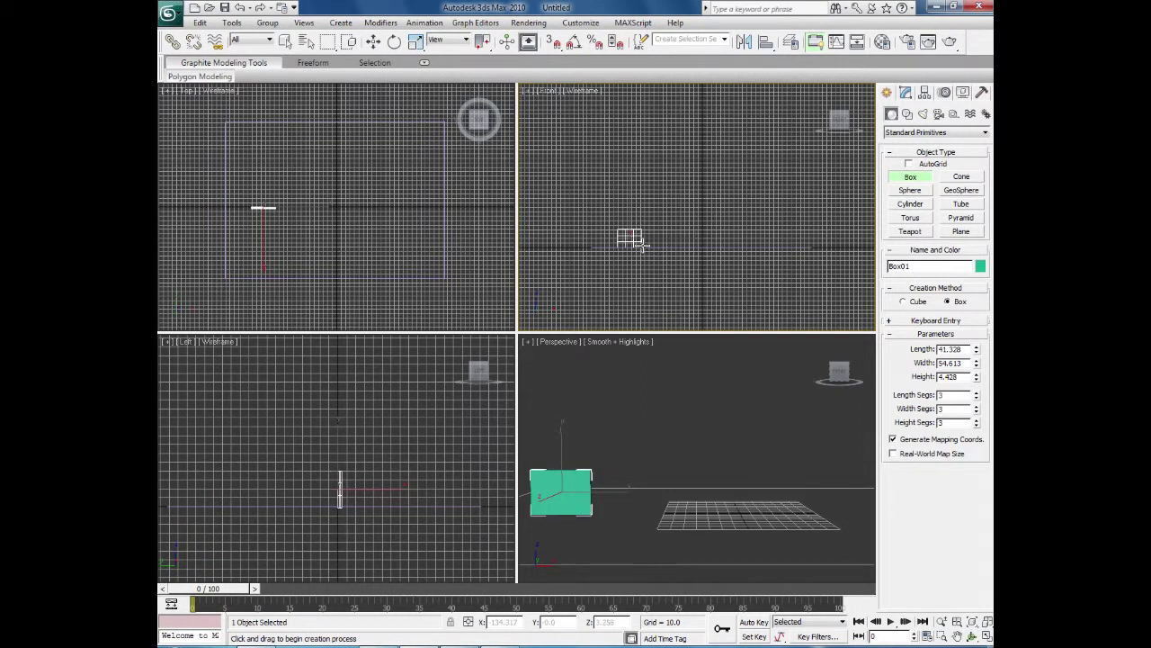
left_click(641, 247)
scroll(707, 250, "up", 5)
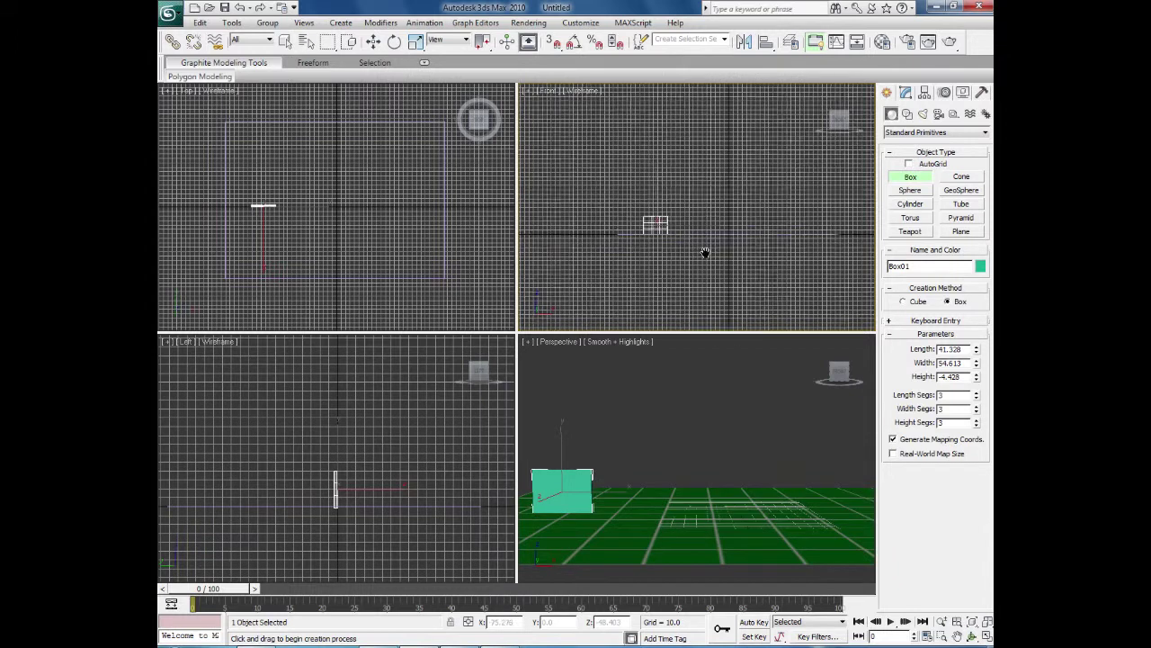
- Inspect the thin upright box in the maximized Perspective view and delete it
left_click(707, 405)
left_click(987, 636)
middle_click_drag(591, 457, 798, 412, "alt")
middle_click_drag(583, 450, 611, 454, "alt")
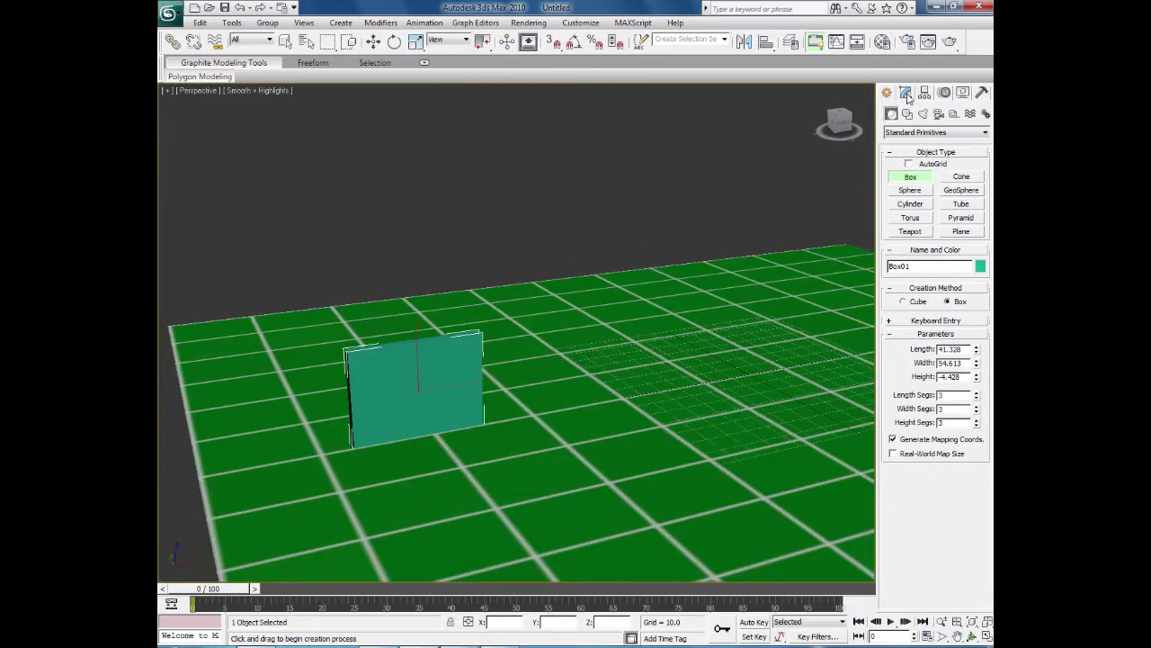
key("r")
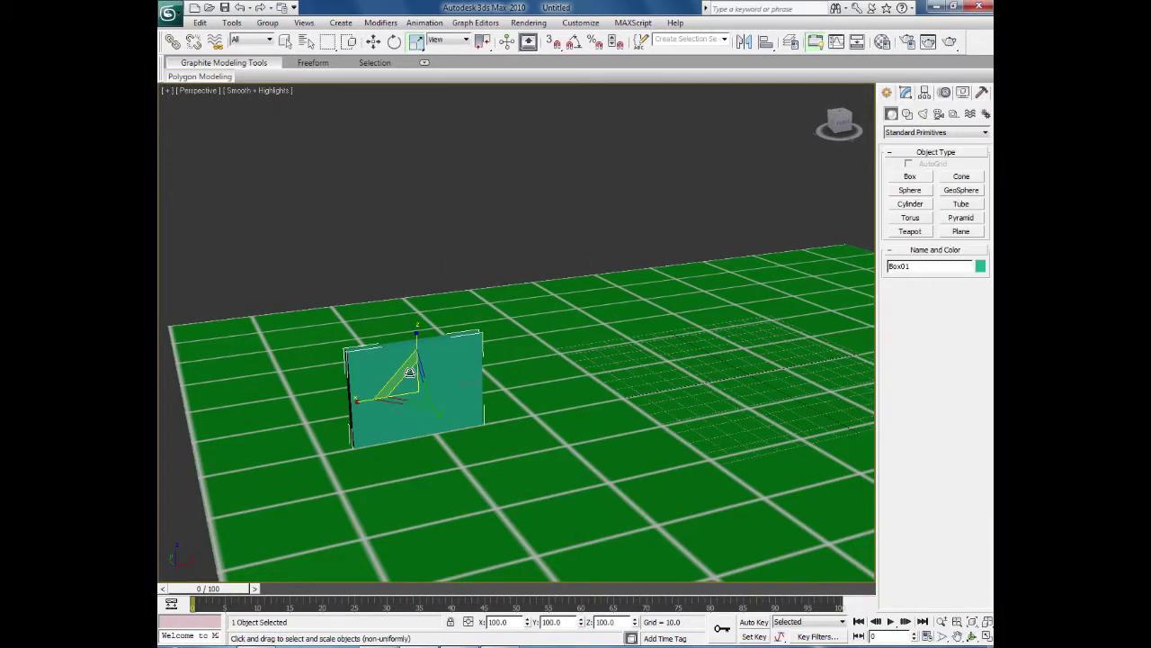
key("Delete")
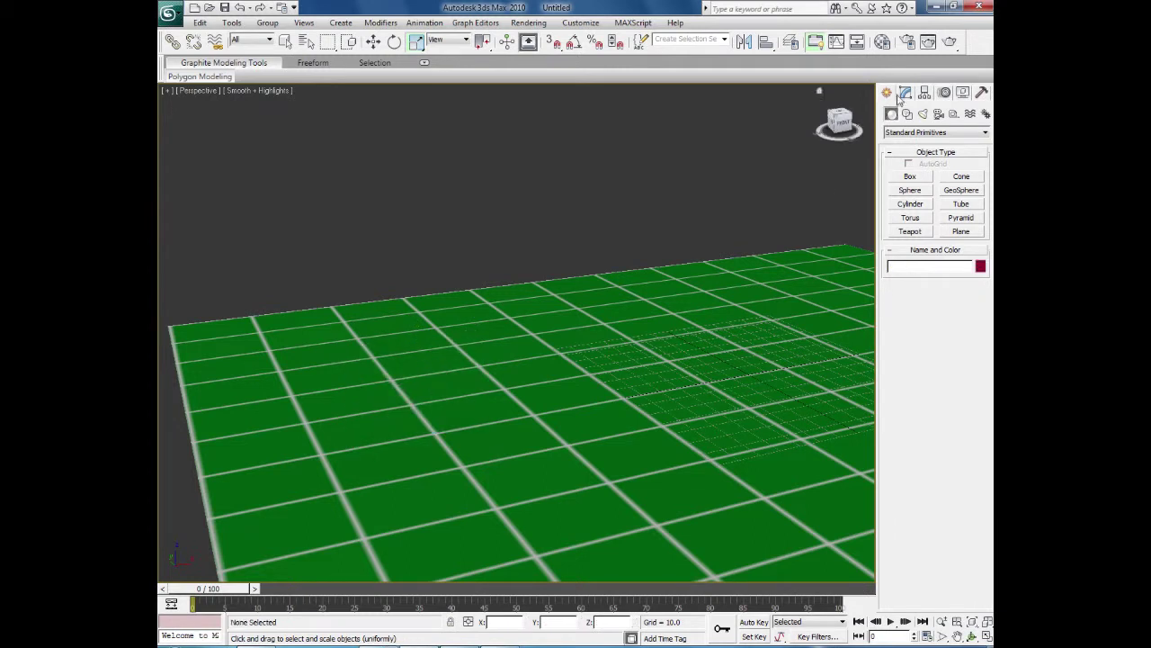
- Start the ChamferBox tool from the Extended Primitives and show all four viewports
left_click(906, 94)
left_click(886, 93)
left_click(898, 133)
left_click(897, 155)
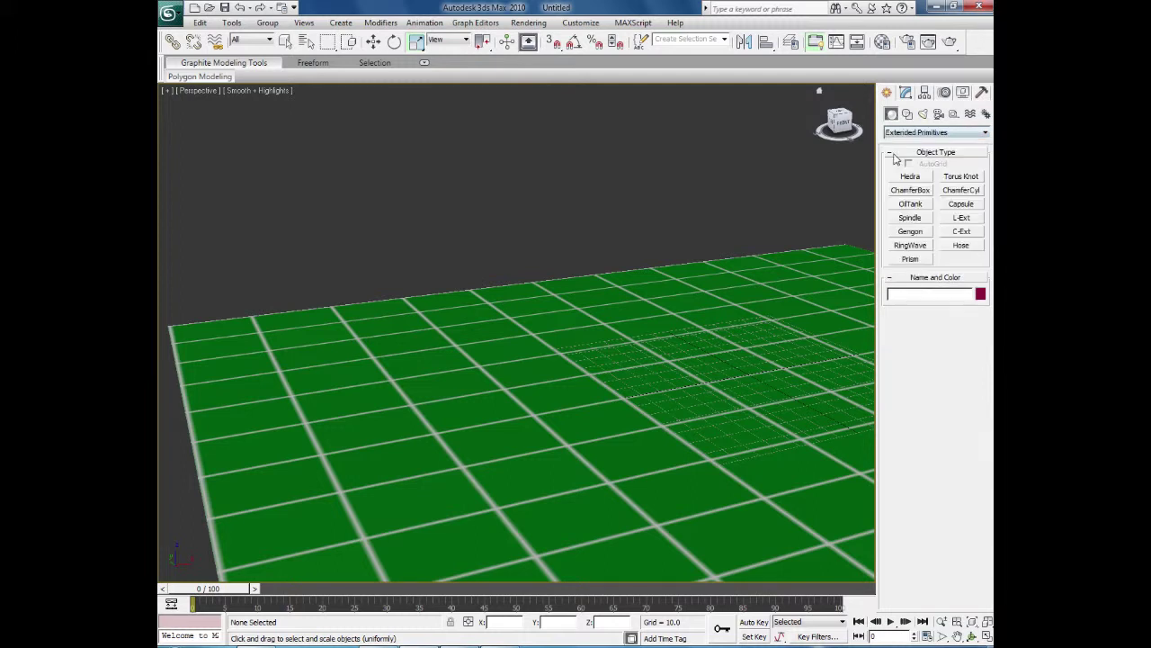
left_click(902, 191)
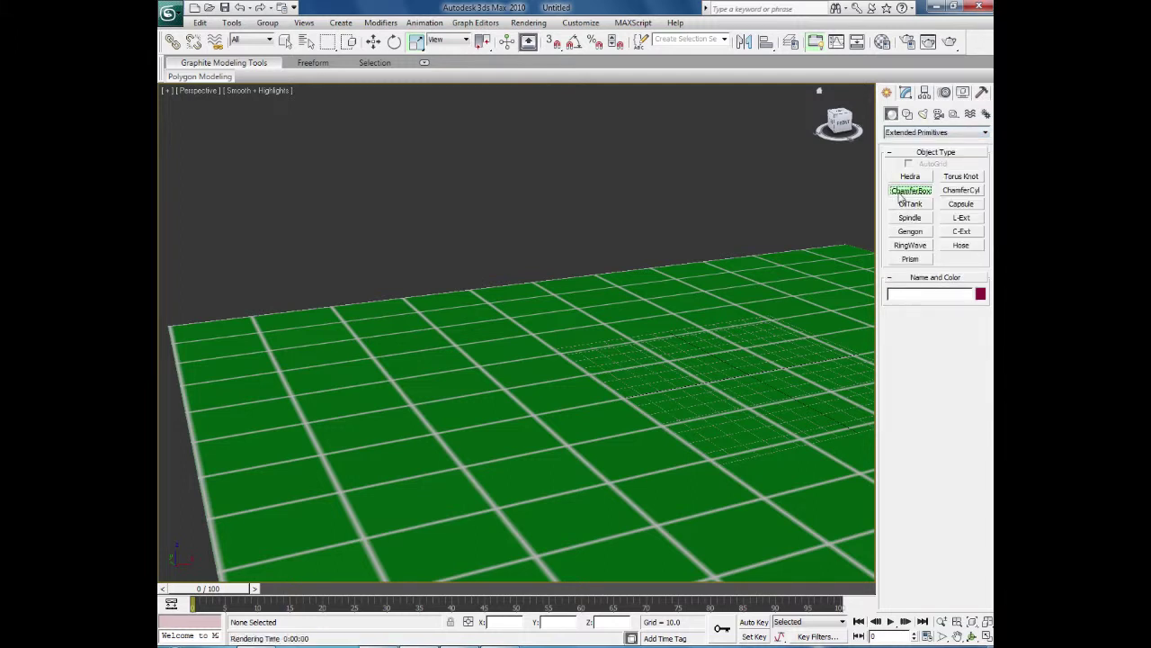
left_click(987, 636)
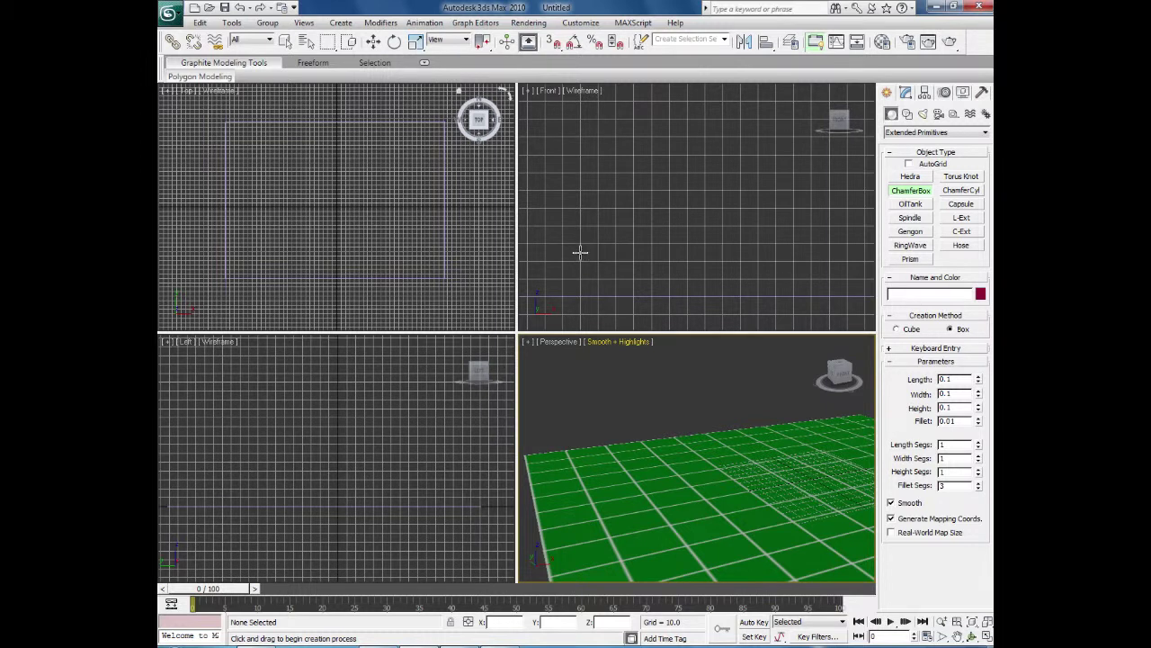
left_click_drag(580, 246, 634, 295)
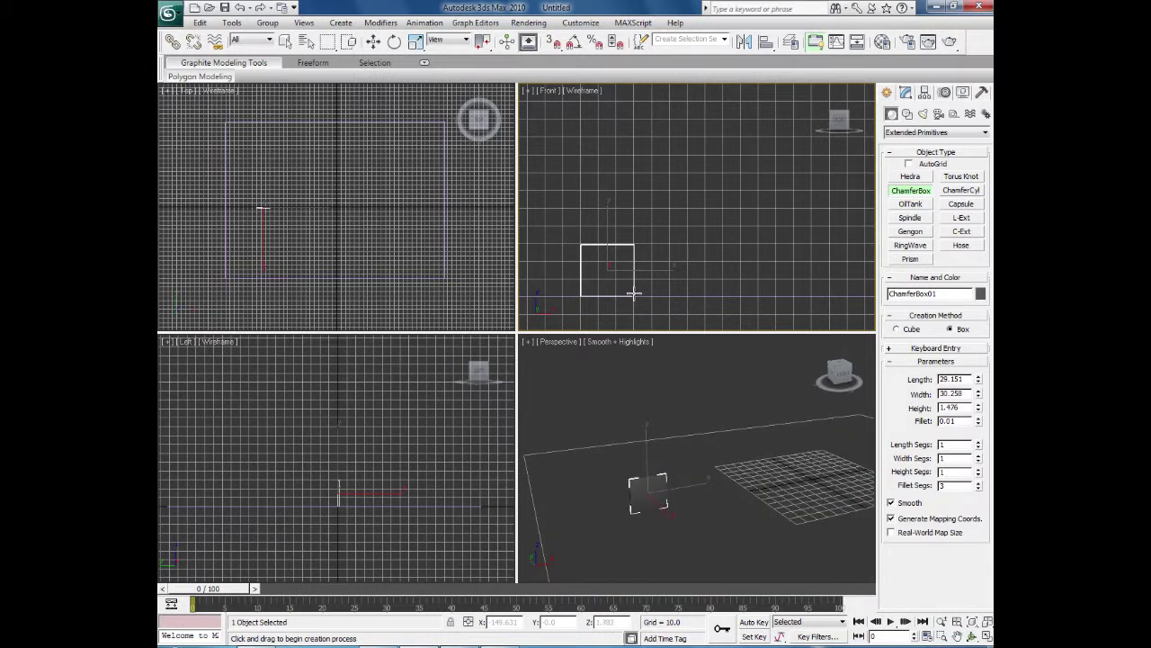
right_click(655, 380)
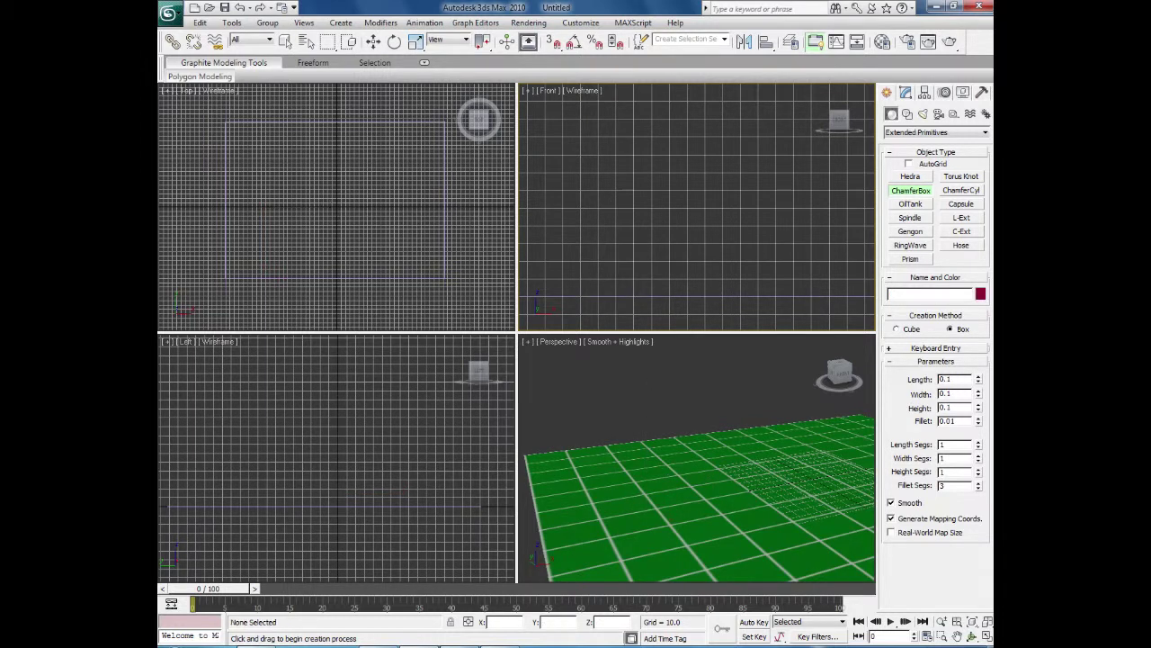
key("ctrl+z")
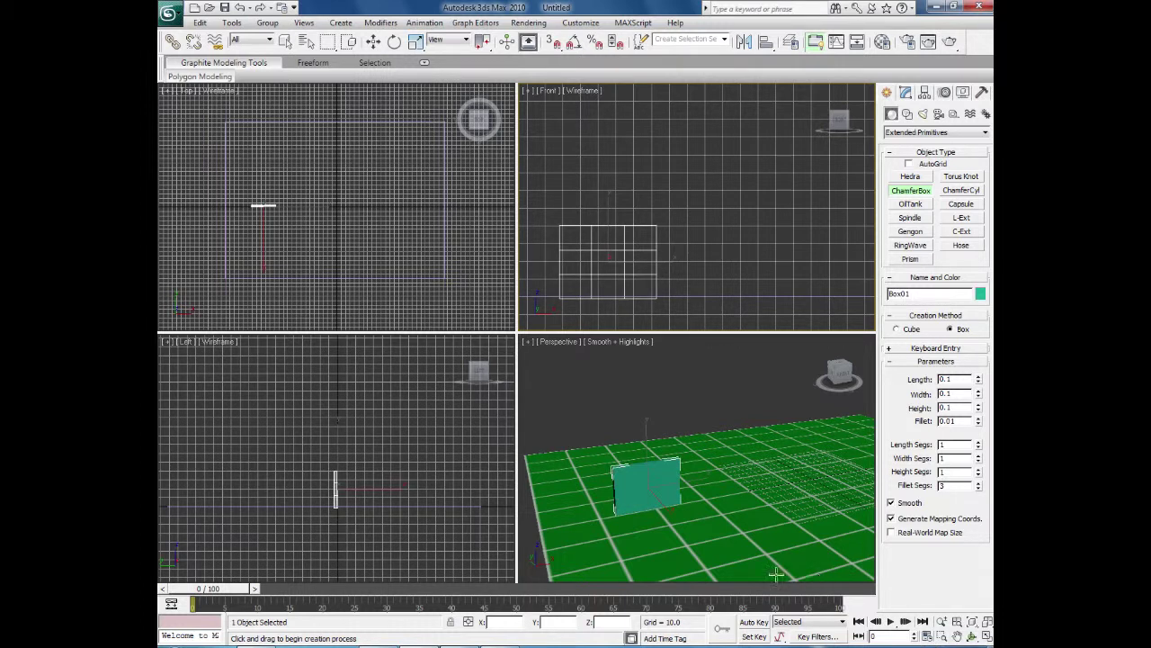
key("ctrl+z")
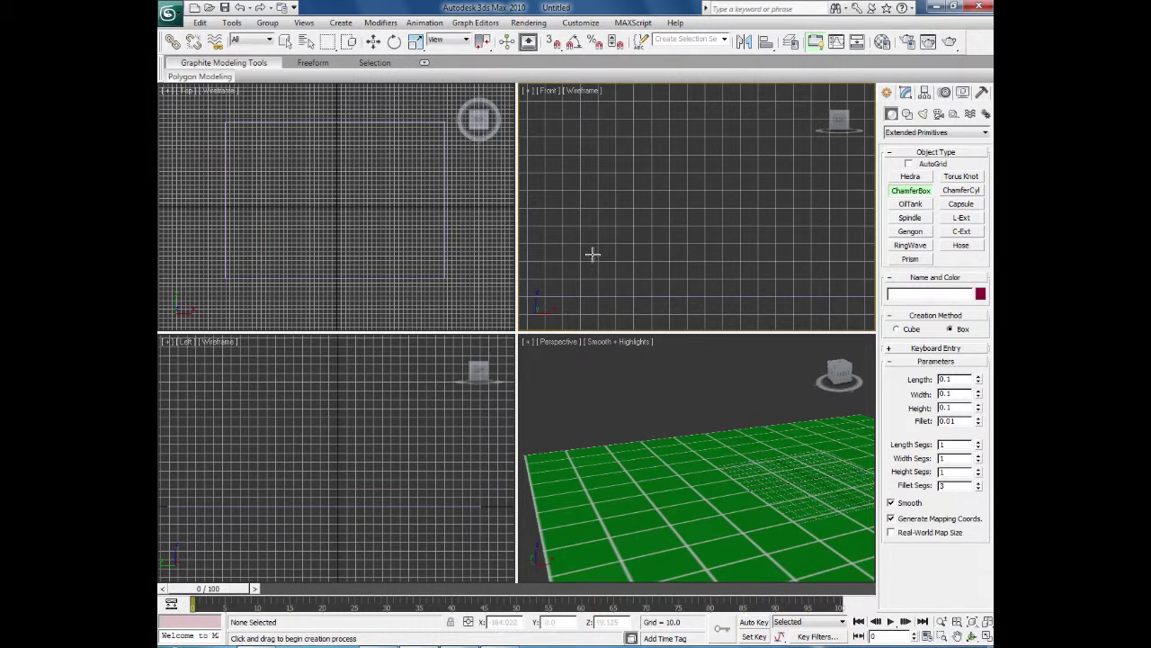
- Draw a chamfer box about 35.1 long, 33.2 wide and 4.1 high with a fillet of about 2.6 in the Front view
left_click_drag(569, 234, 629, 295)
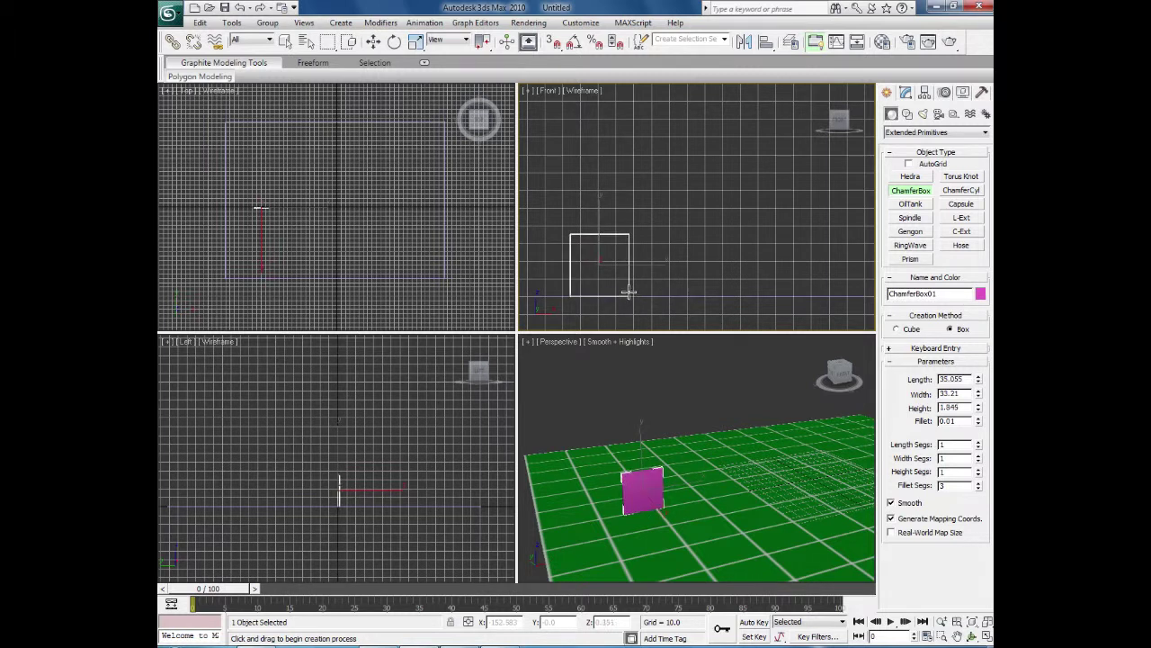
left_click(630, 288)
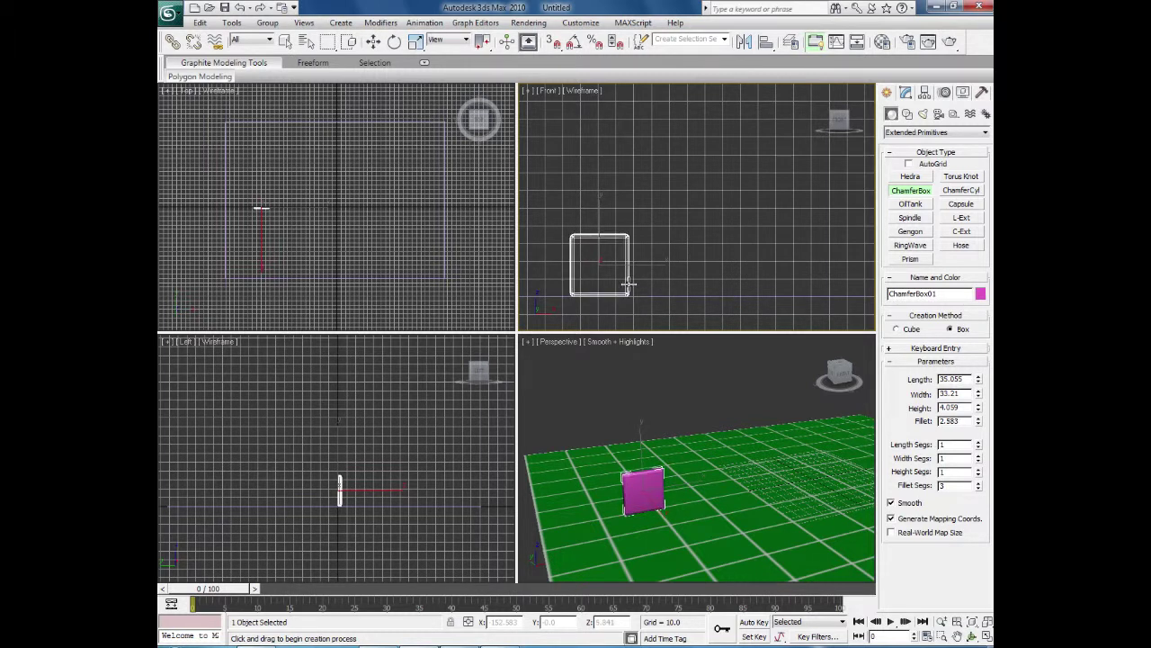
left_click(706, 305)
left_click(678, 390)
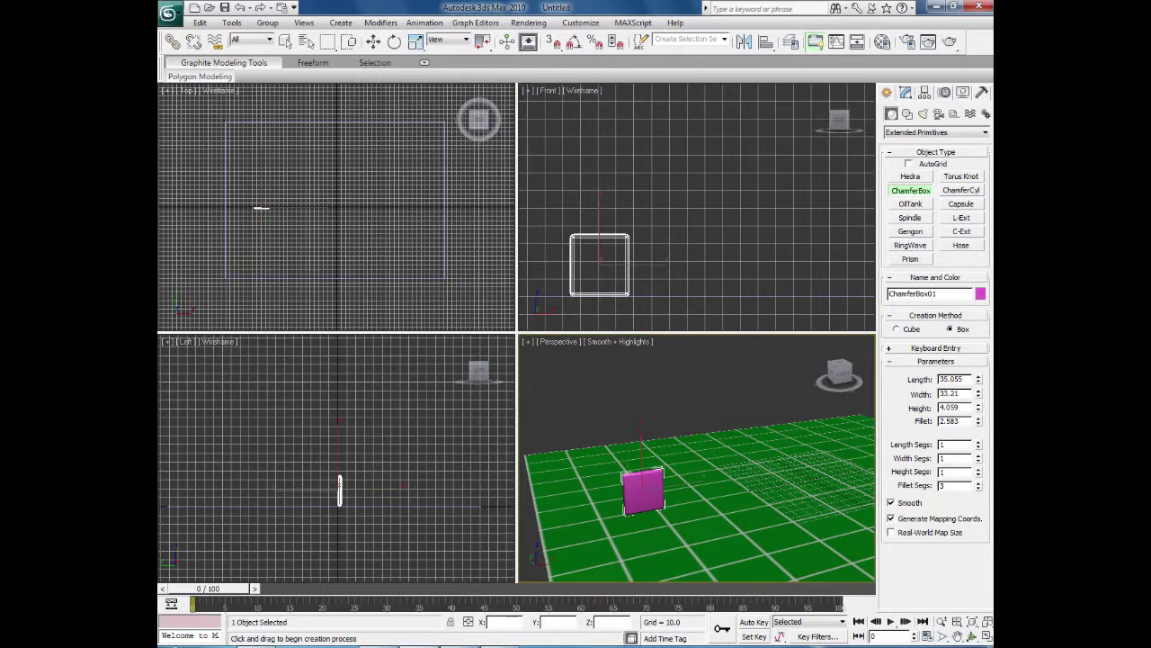
- Maximize the Perspective view and convert the chamfer box to an Editable Poly
left_click(986, 636)
middle_click_drag(564, 486, 486, 288, "alt")
scroll(542, 474, "up", 3)
key("r")
right_click(484, 294)
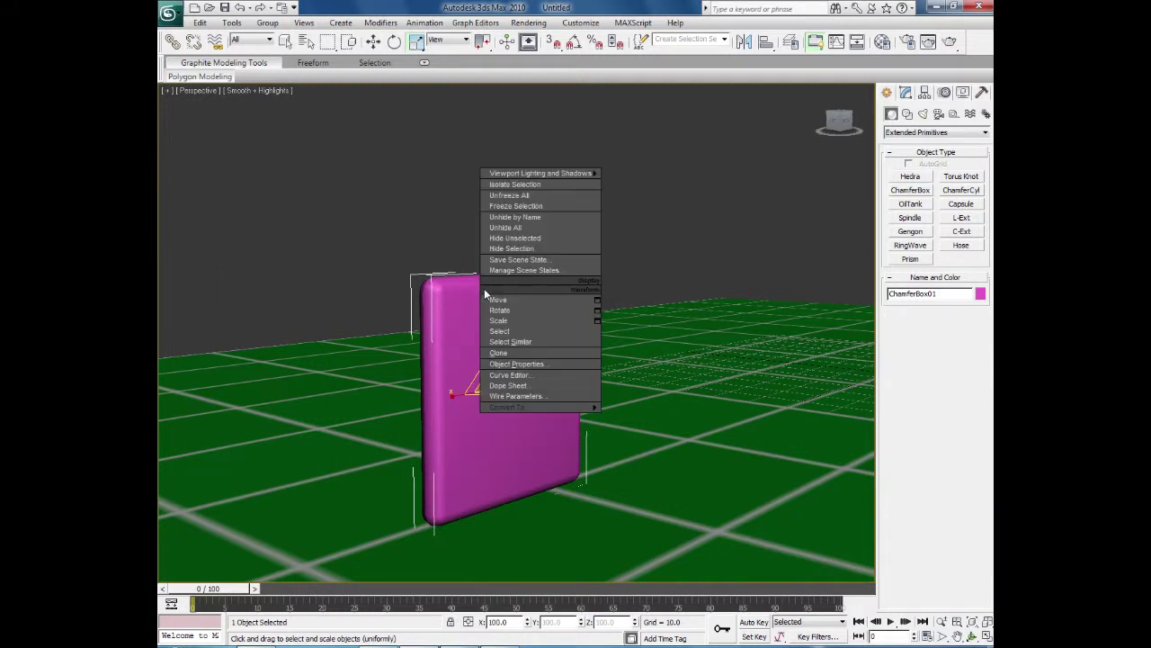
mouse_move(572, 408)
left_click(646, 424)
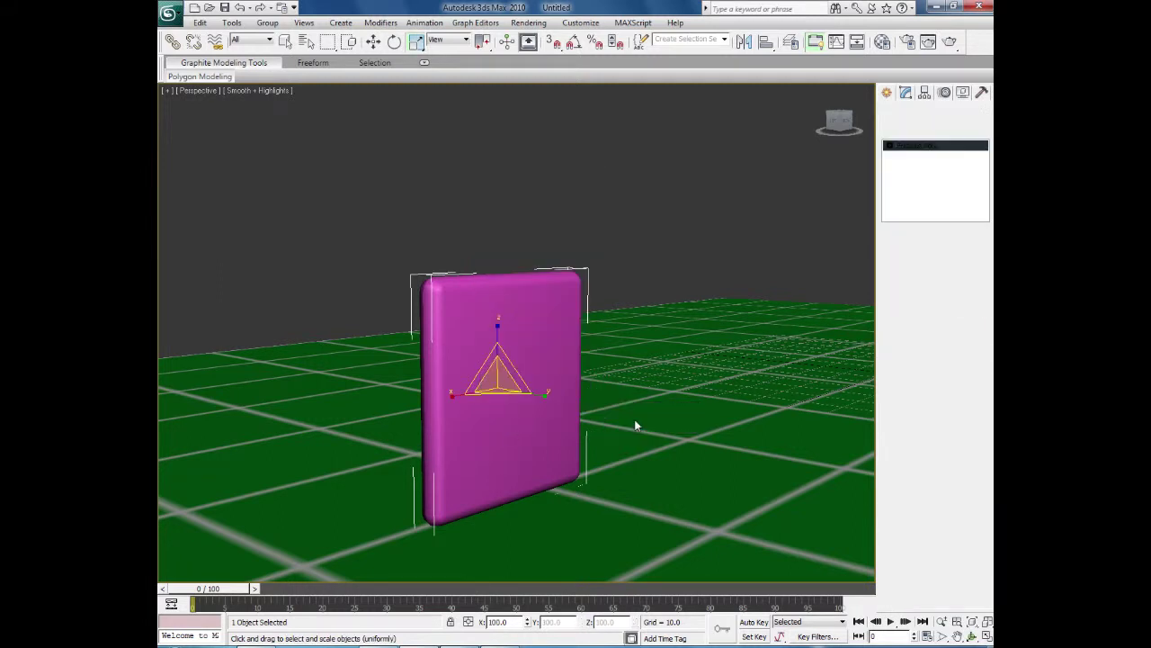
- Bevel the chamfer box's large front polygon inward as a group, using height -0.24 and outline amount -0.783
left_click(950, 278)
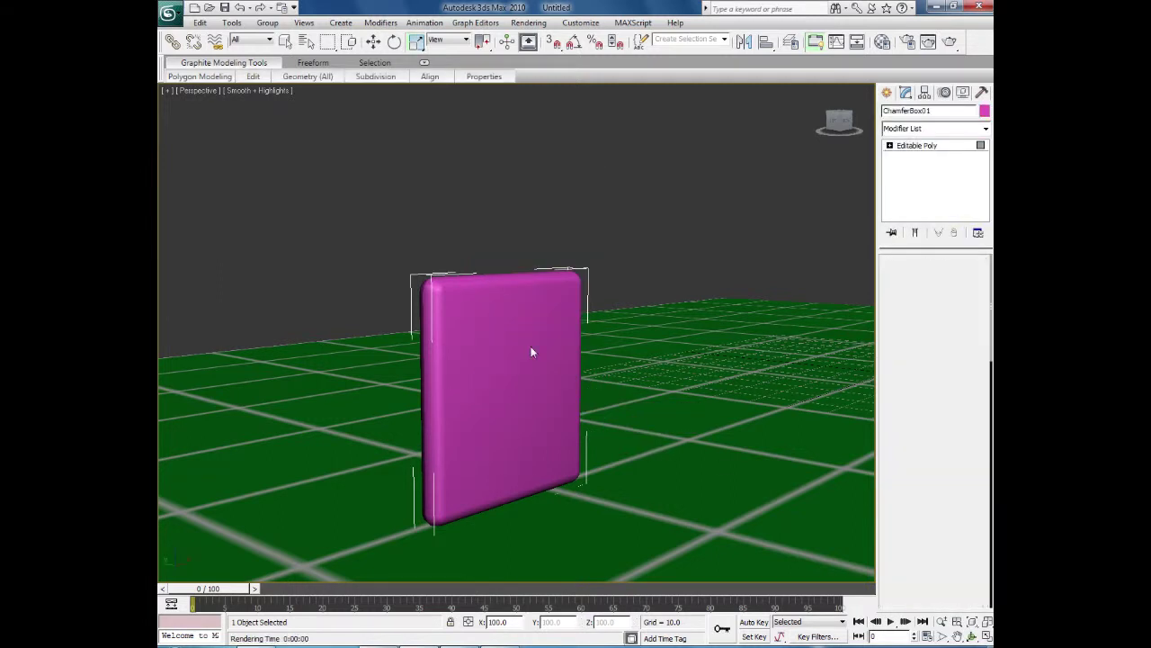
left_click(529, 351)
right_click(524, 352)
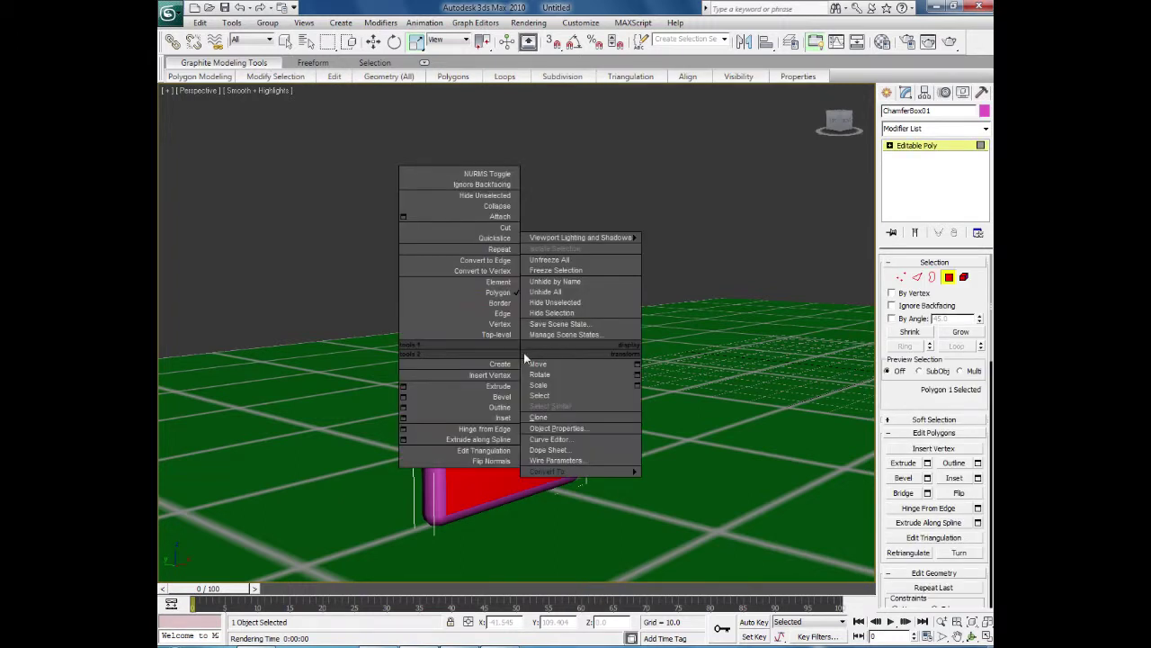
left_click(403, 397)
middle_click_drag(467, 459, 501, 492, "alt")
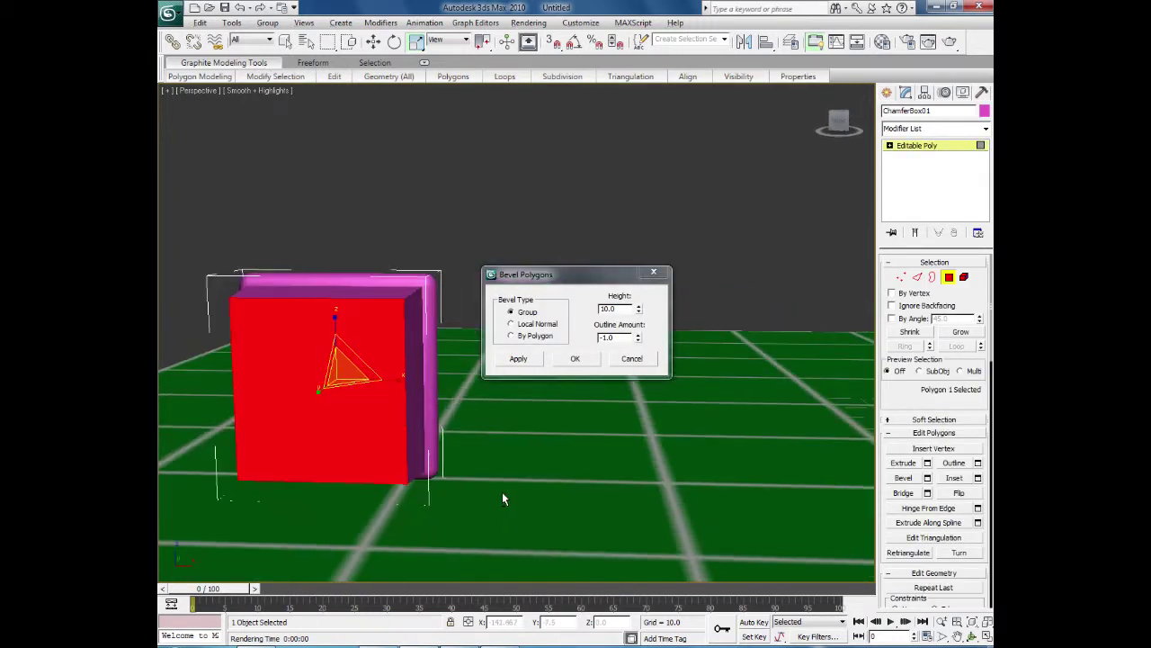
right_click(638, 340)
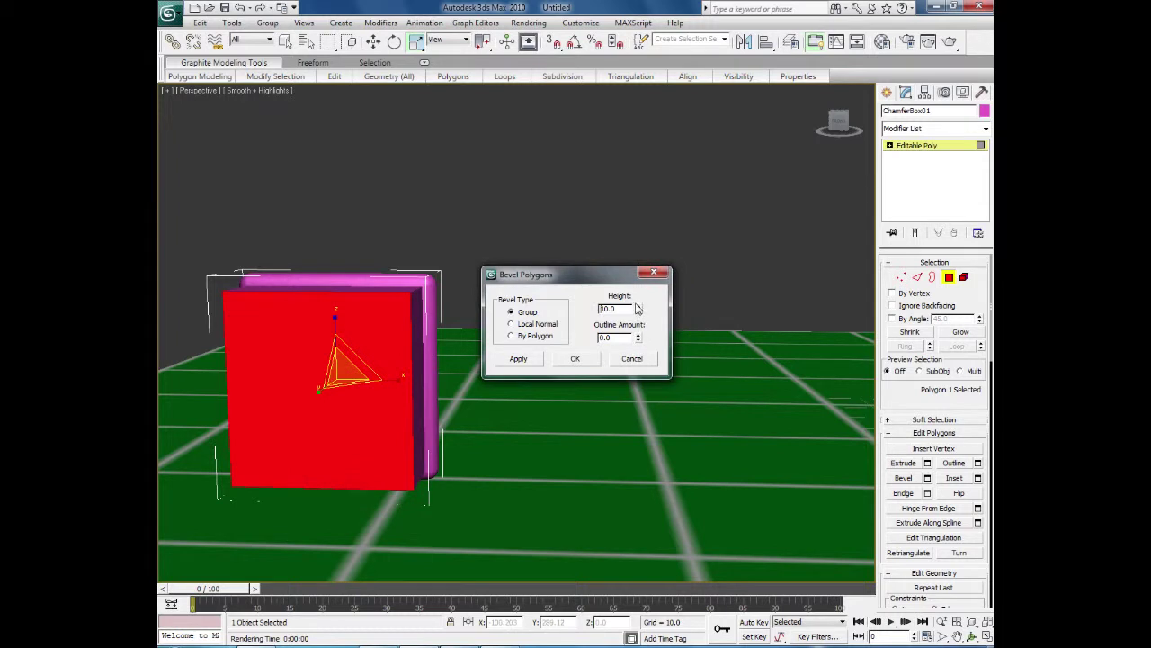
right_click(638, 310)
mouse_move(638, 340)
left_mouse_down()
mouse_move(637, 358)
mouse_move(638, 320)
left_mouse_up()
left_click(519, 358)
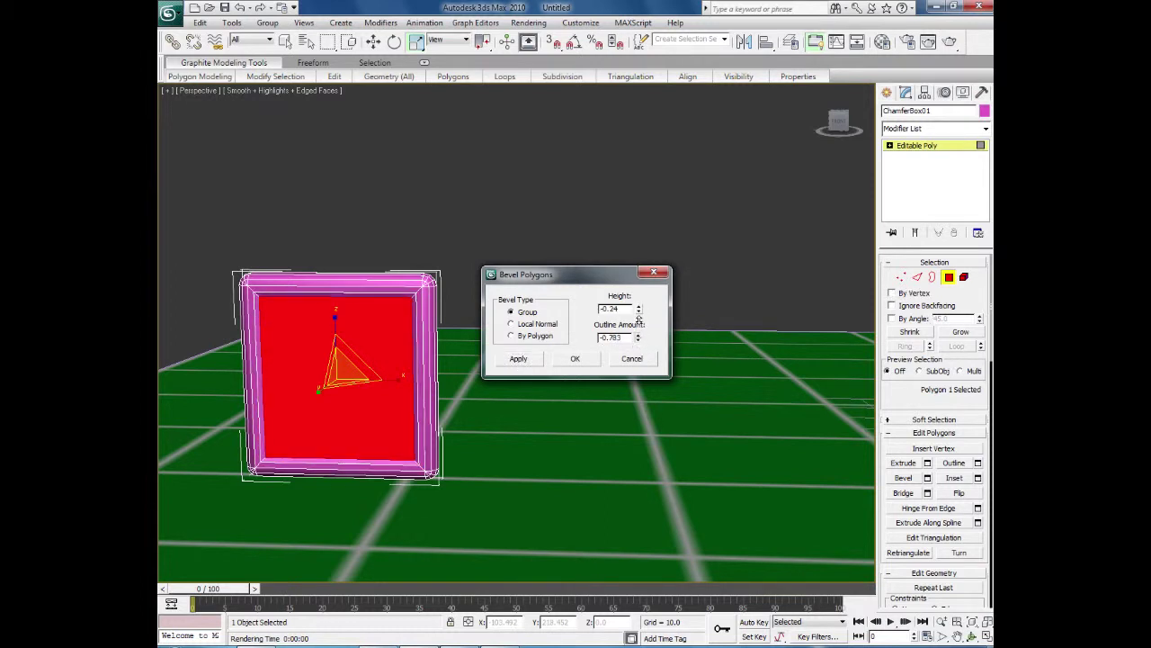
left_click(575, 359)
- Deselect the beveled polygon, check the recessed face, and return the Editable Poly to object level
left_click(569, 294)
middle_click_drag(561, 391, 565, 414, "alt")
scroll(564, 412, "down", 3)
scroll(565, 412, "up", 3)
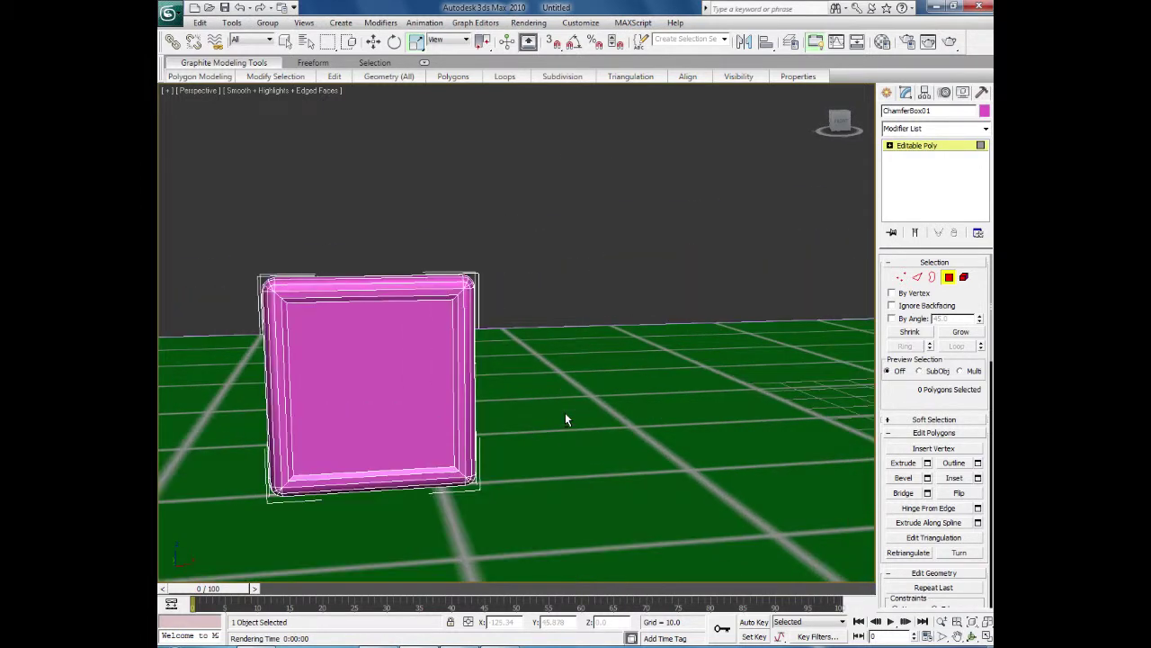
left_click(914, 146)
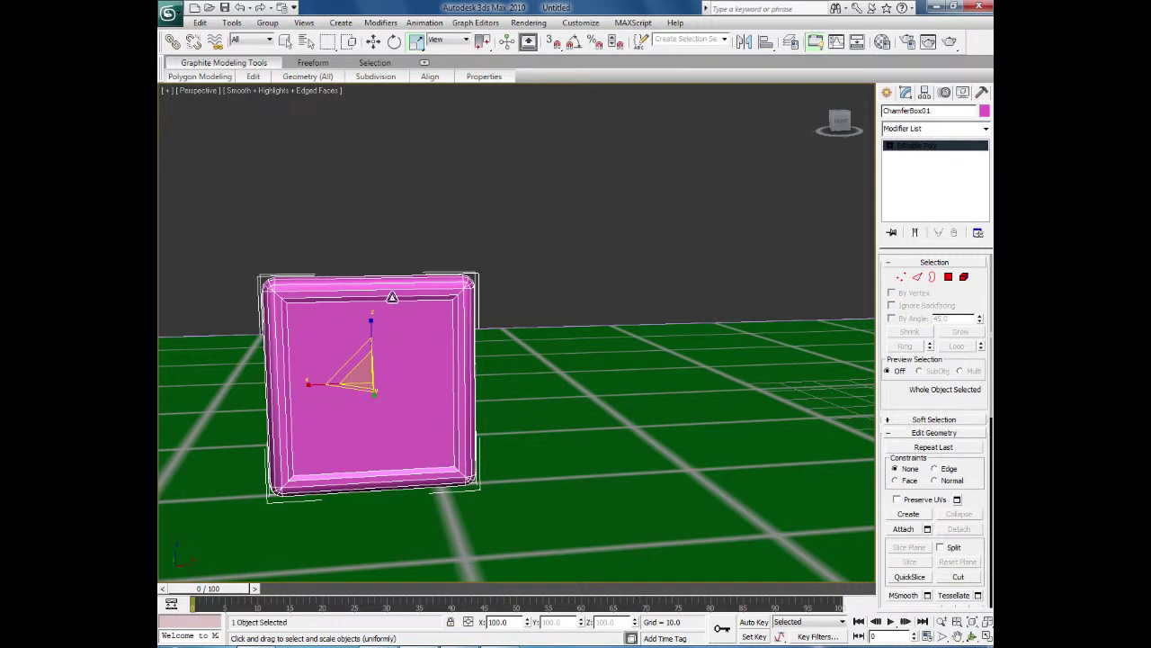
- Maximize the Front view and open the Array tool for the chamfer box with its preview enabled
right_click(443, 196)
left_click(374, 42)
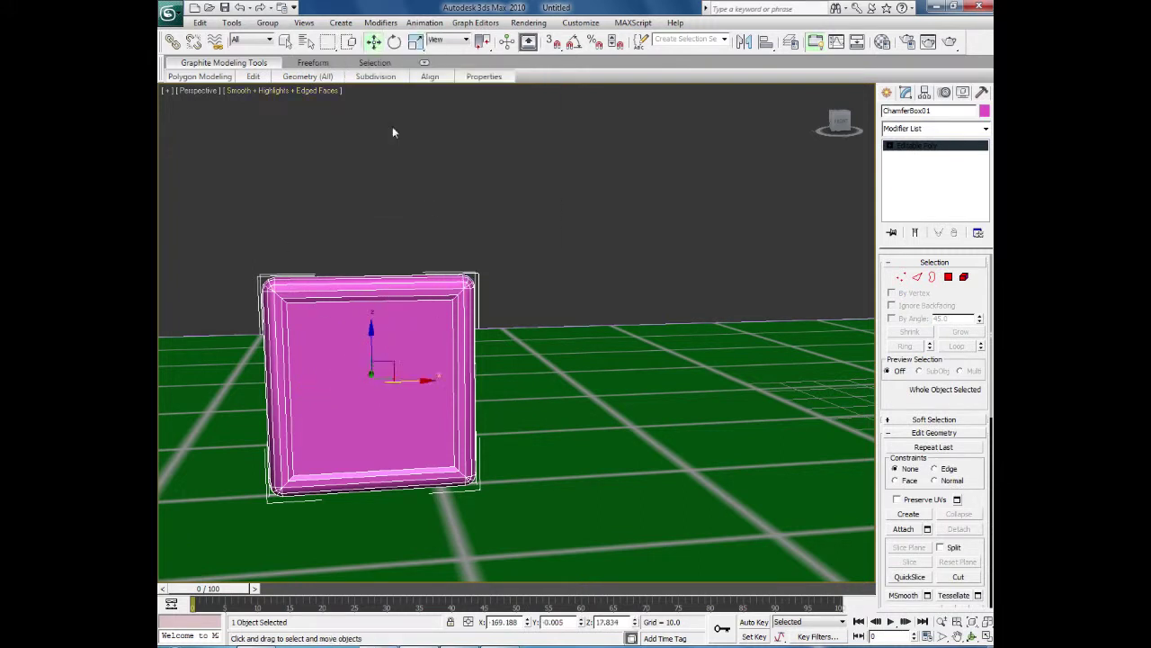
left_click(987, 635)
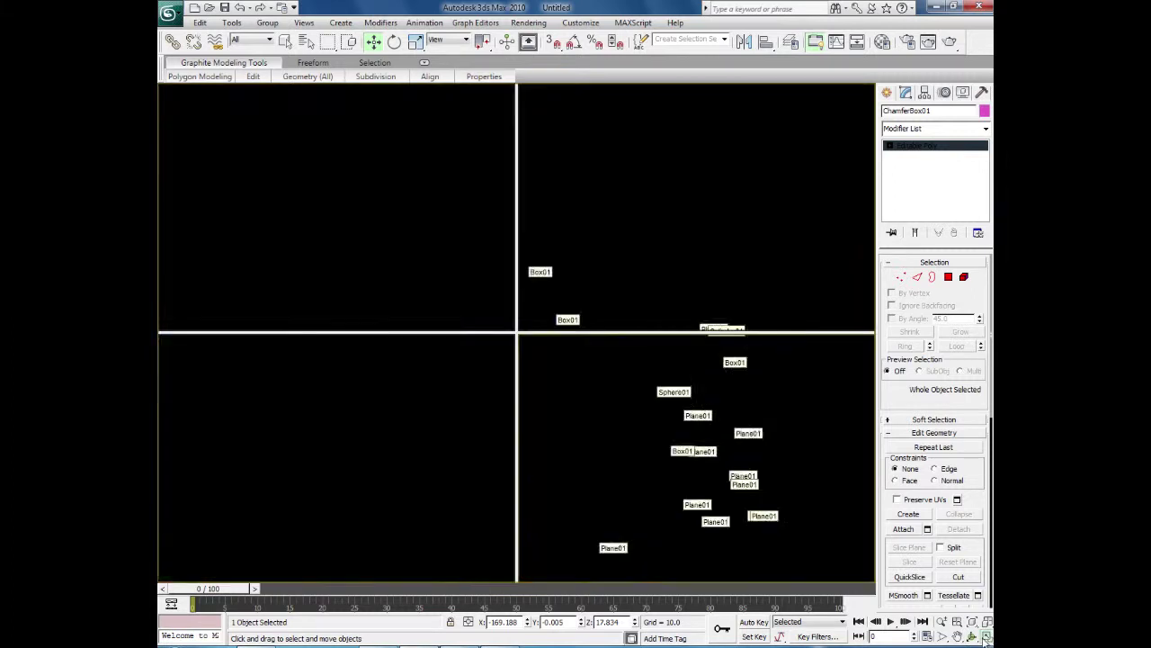
right_click(686, 296)
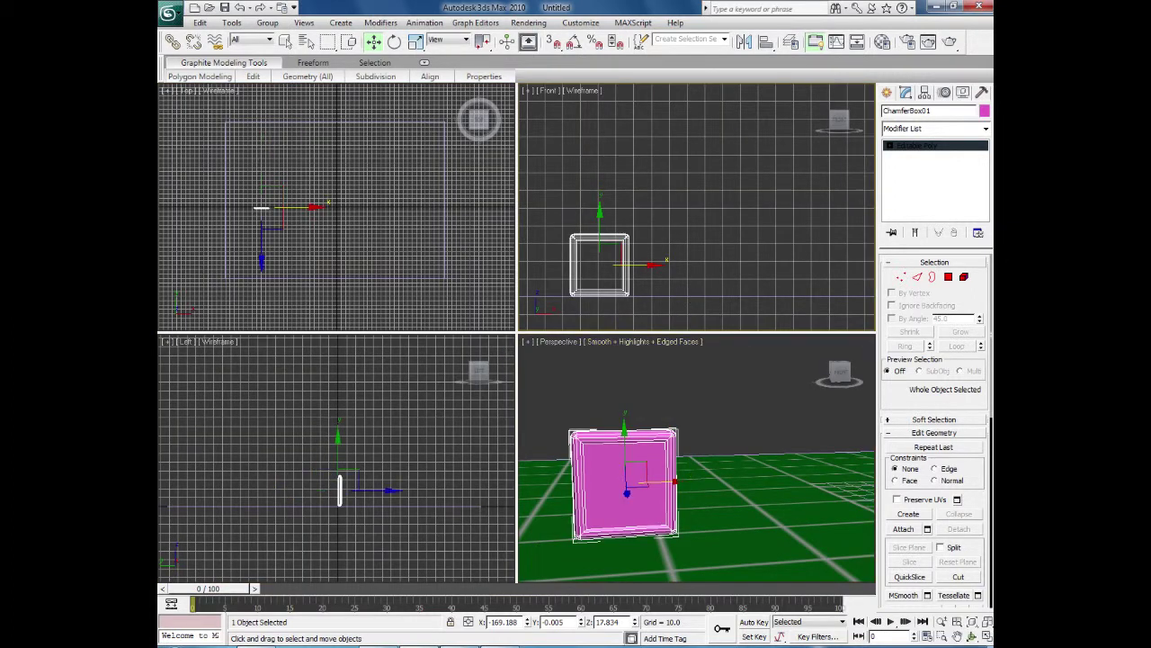
left_click(986, 636)
scroll(710, 541, "down", 3)
middle_click_drag(710, 540, 763, 607)
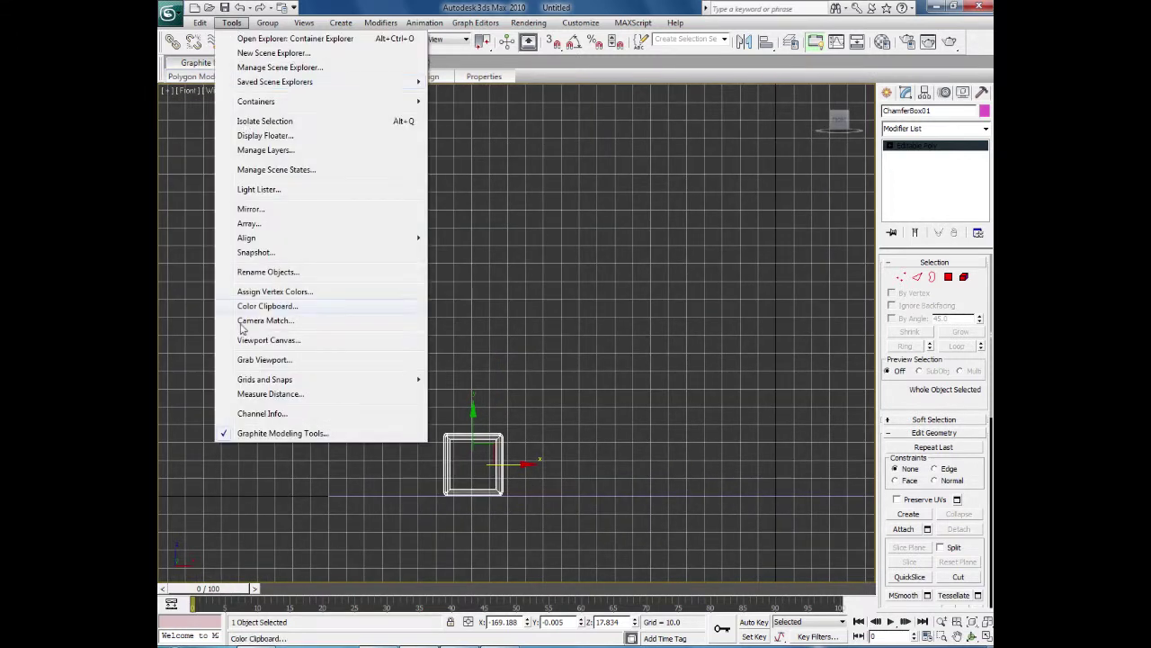
left_click(248, 223)
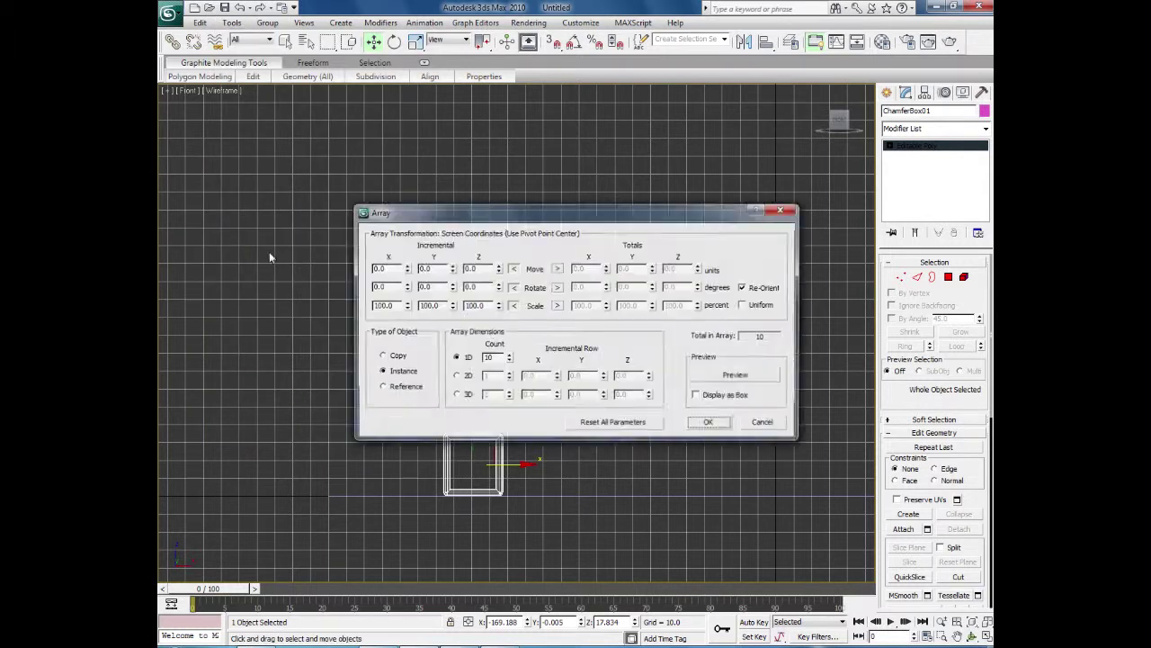
left_click_drag(511, 208, 329, 123)
left_click(559, 286)
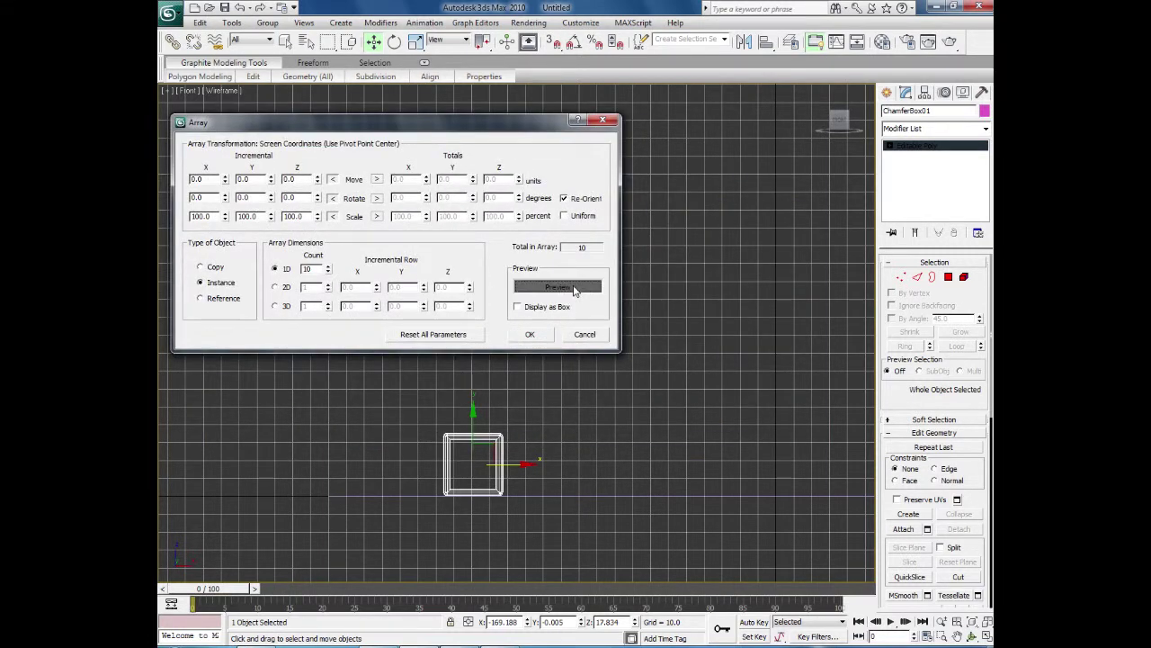
- Array the chamfer box as copies in 2D, 5 by 5, with an incremental Y move of 38 and a row X offset of 36
left_click(276, 287)
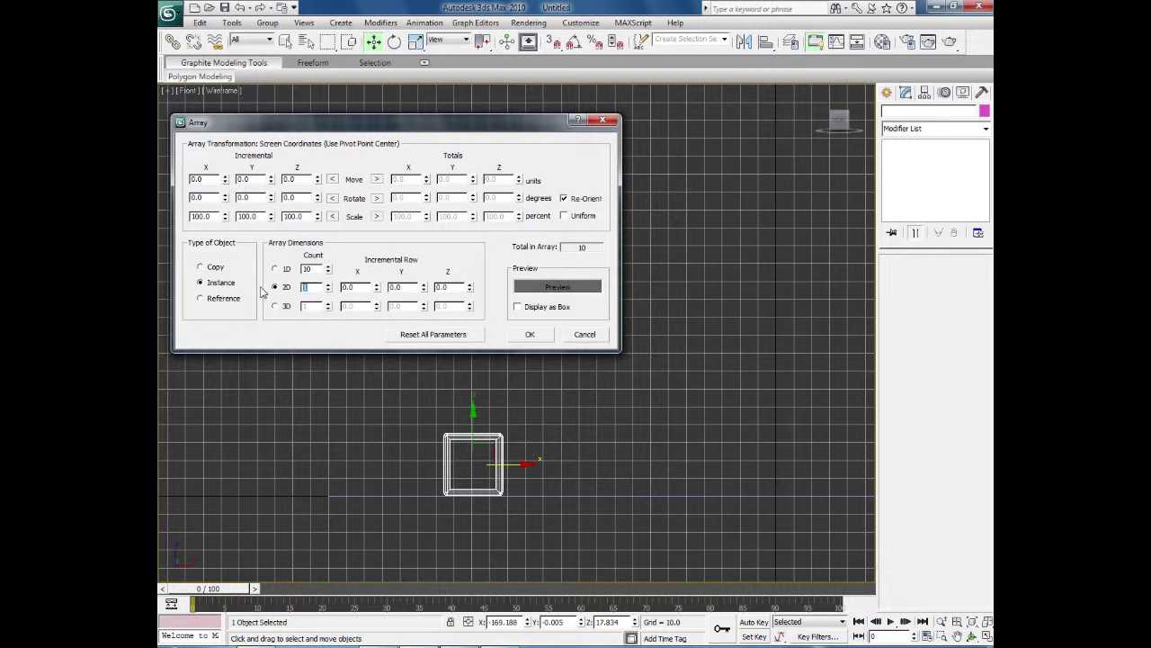
key("shift+Tab")
left_click_drag(377, 290, 384, 270)
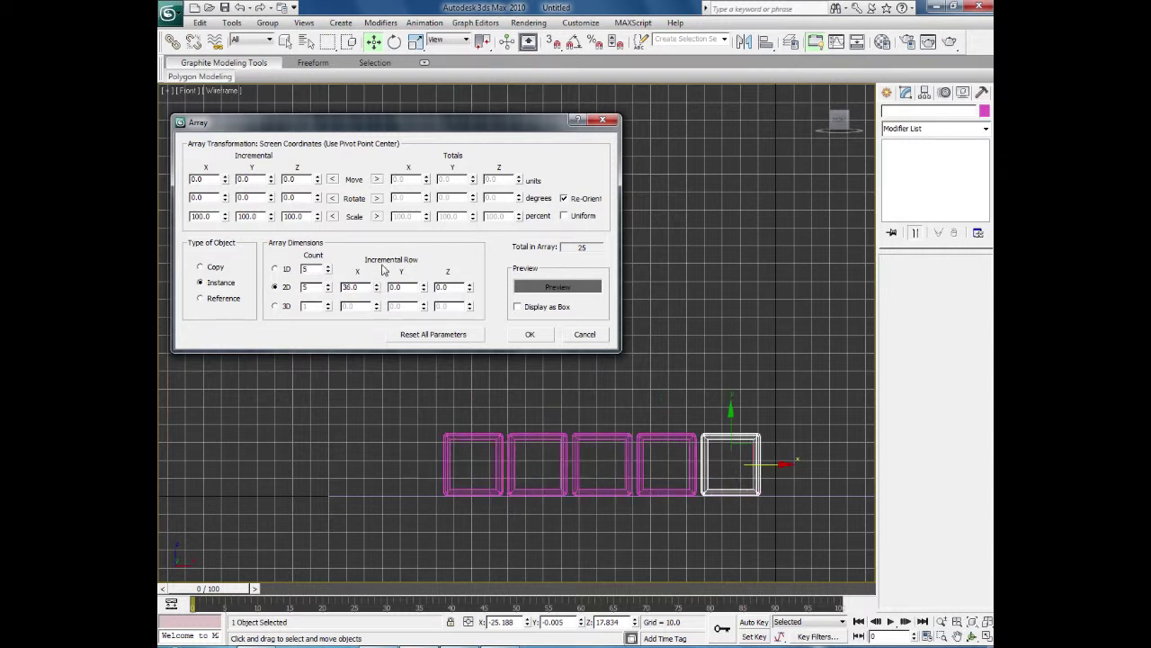
left_click_drag(270, 179, 274, 159)
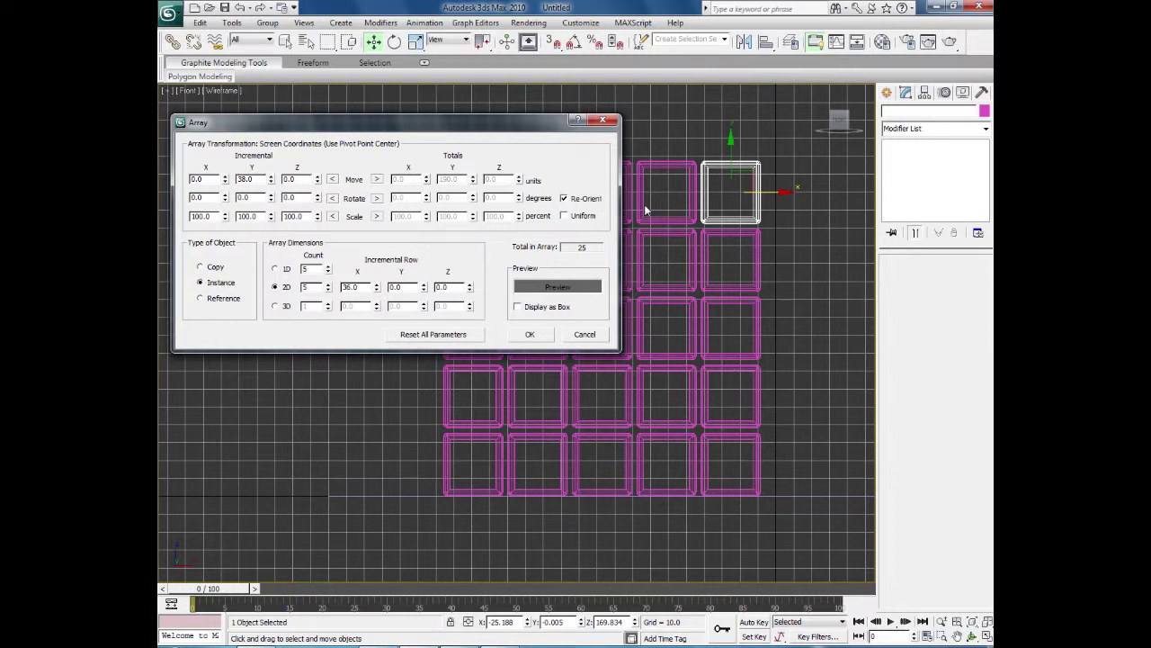
left_click(200, 268)
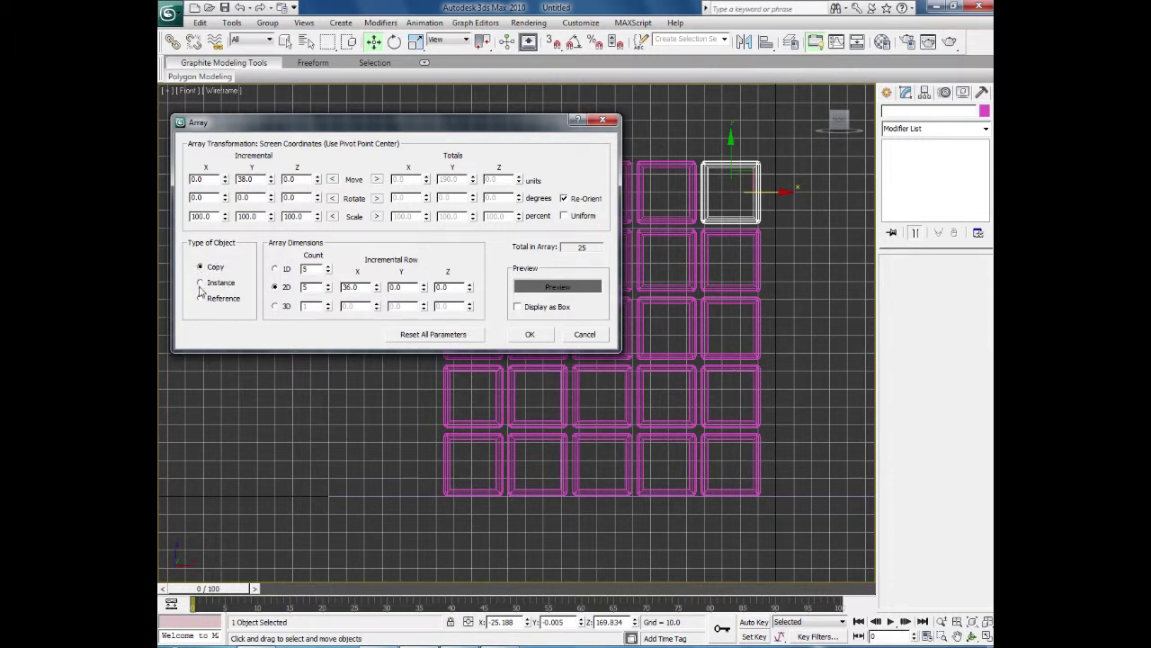
left_click(530, 334)
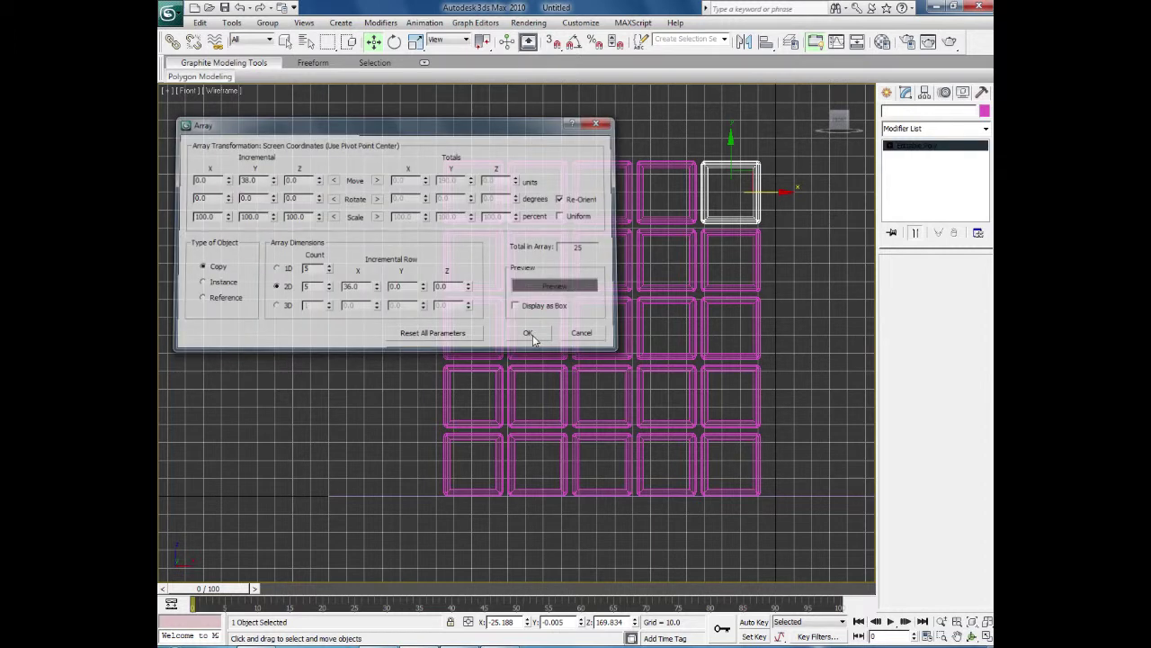
- Maximize the Perspective view and select the top-row tiles one at a time to check whether they are separate objects
left_click(986, 635)
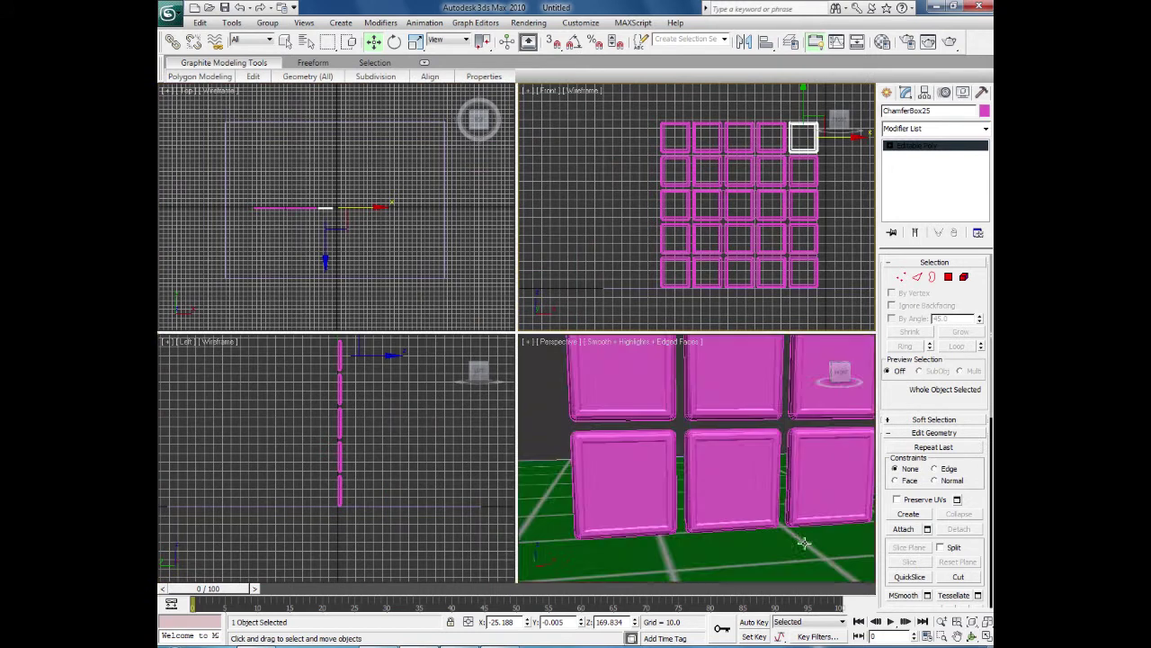
left_click(986, 635)
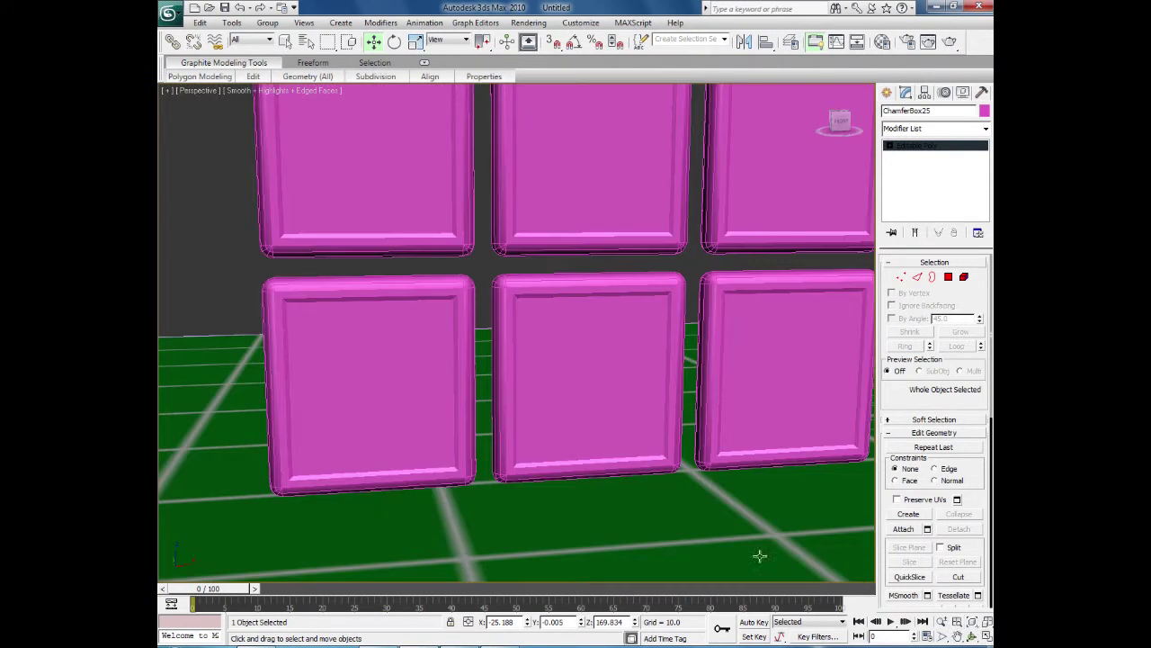
scroll(727, 537, "down", 5)
middle_click_drag(730, 522, 727, 370, "alt")
left_click(751, 356)
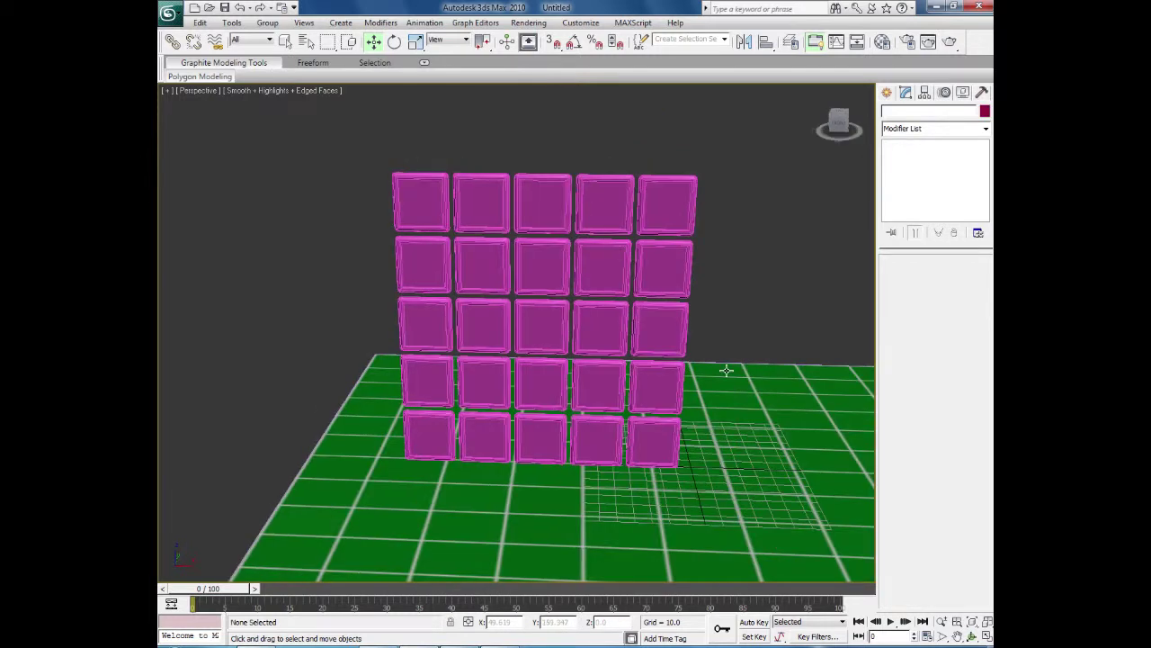
left_click(673, 219)
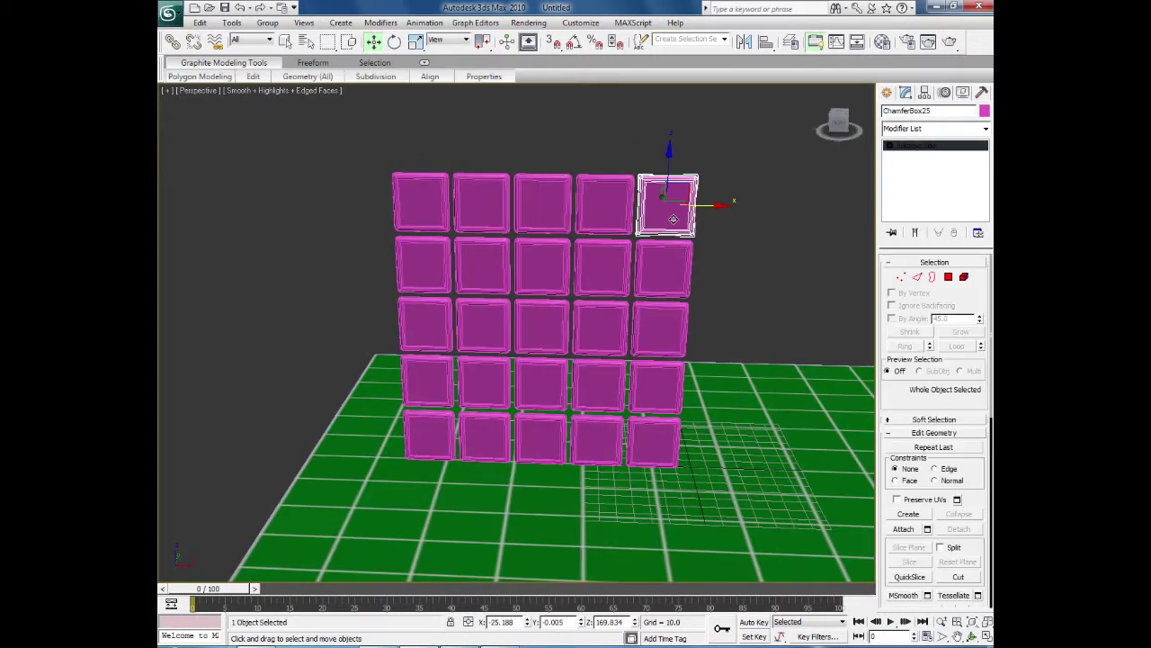
left_click(597, 198)
left_click(545, 204)
left_click(485, 198)
left_click(415, 198)
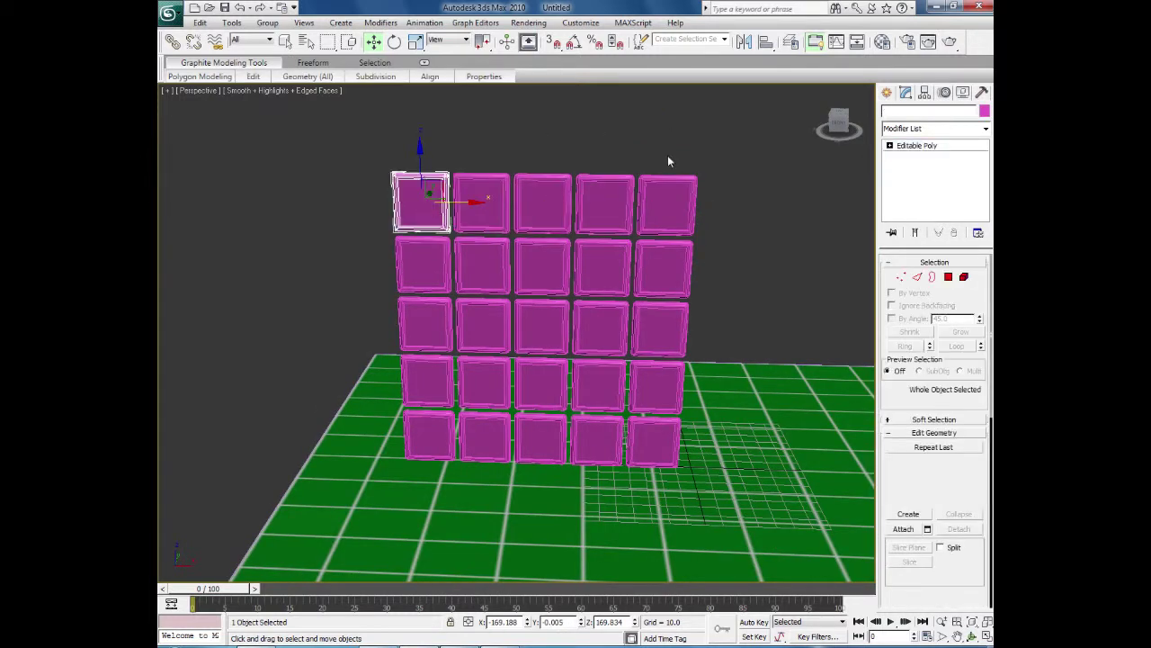
left_click(667, 154)
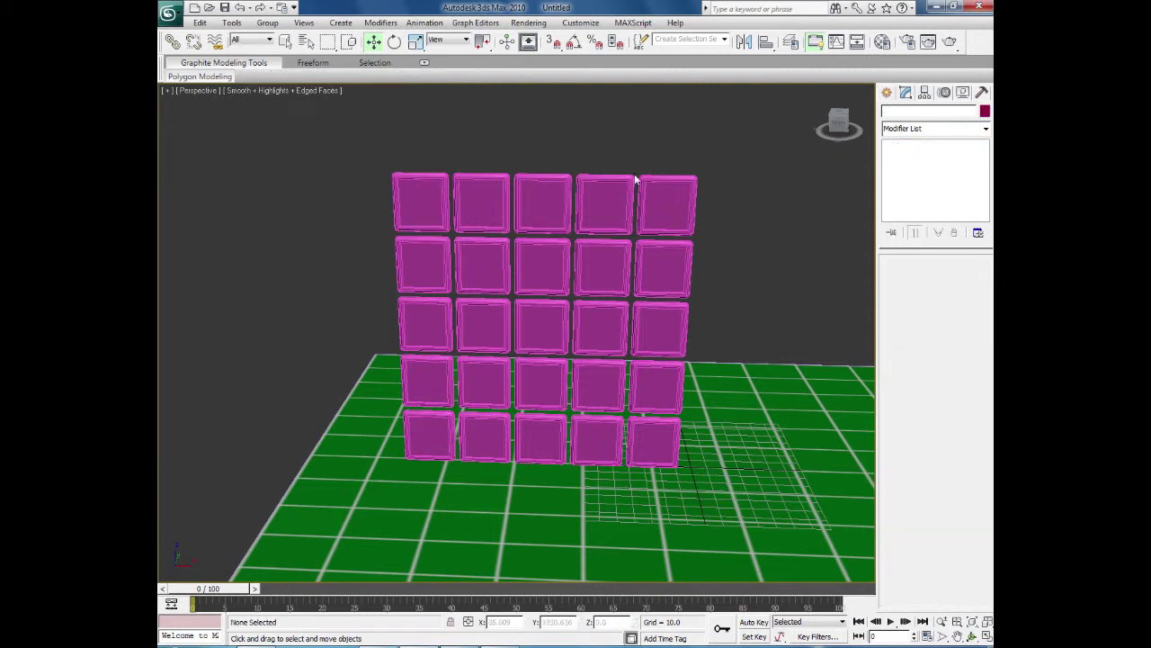
- Attach ChamferBox01 through ChamferBox24 to the last tile of the top row, ChamferBox25
left_click(670, 207)
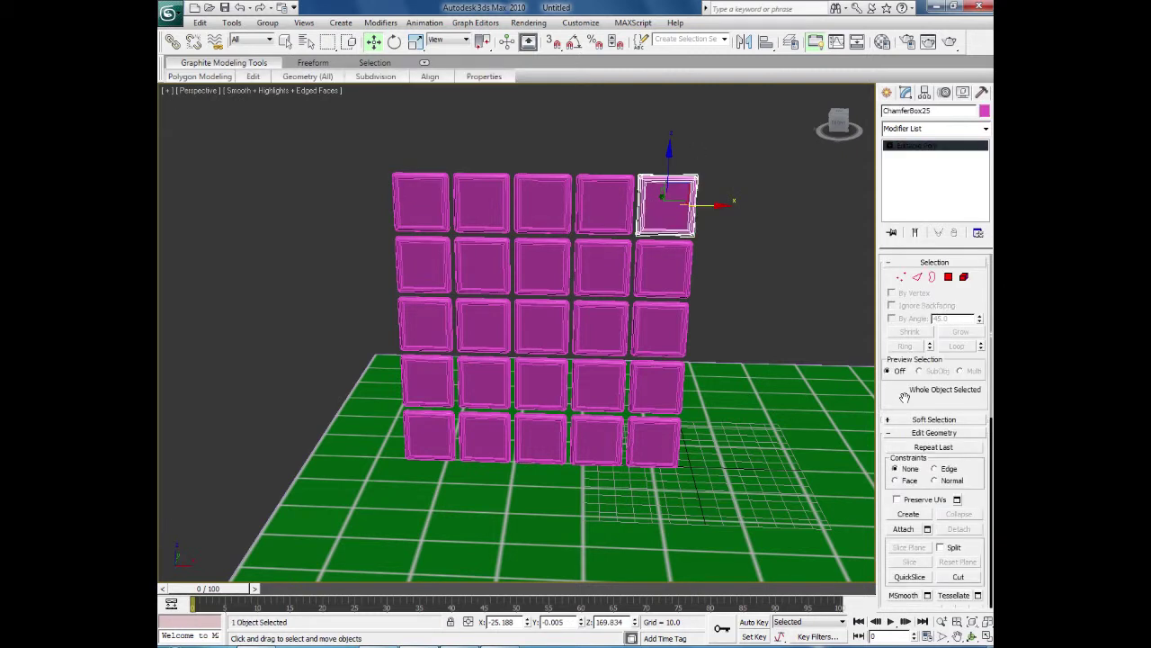
left_click_drag(906, 395, 911, 280)
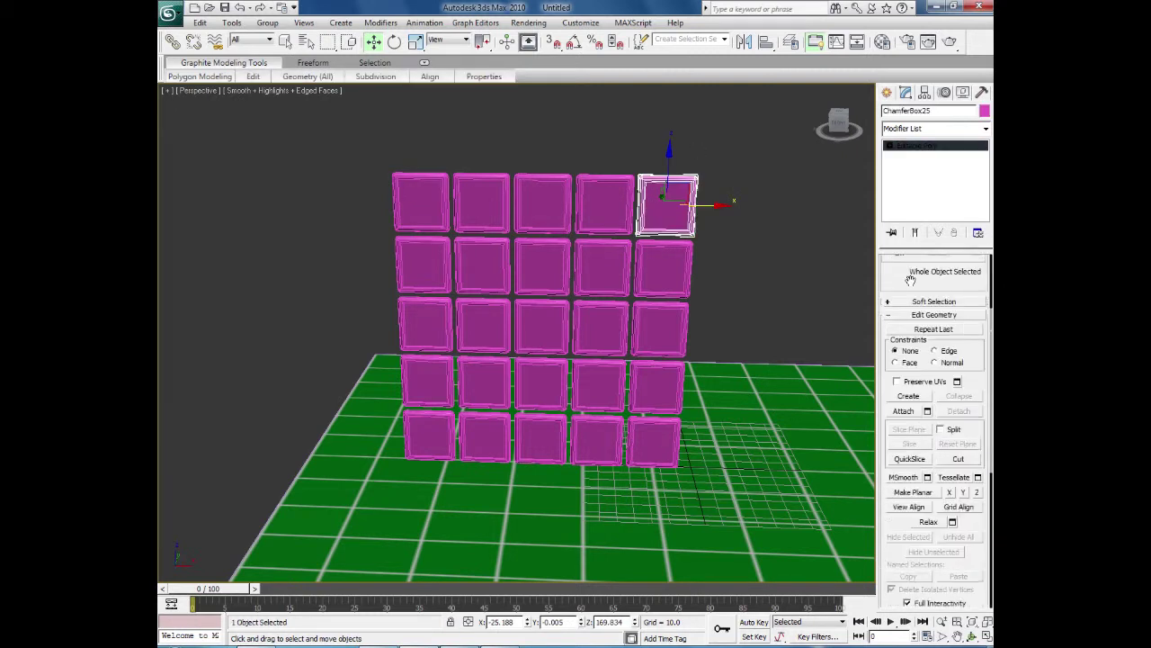
left_click(926, 411)
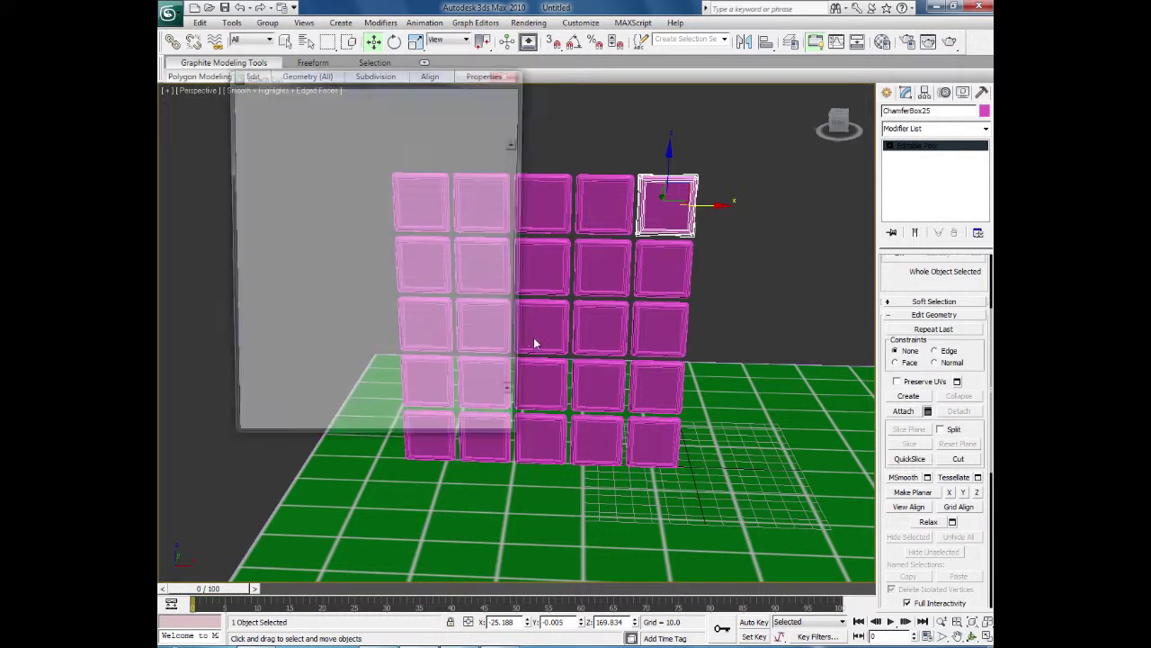
left_click(251, 166)
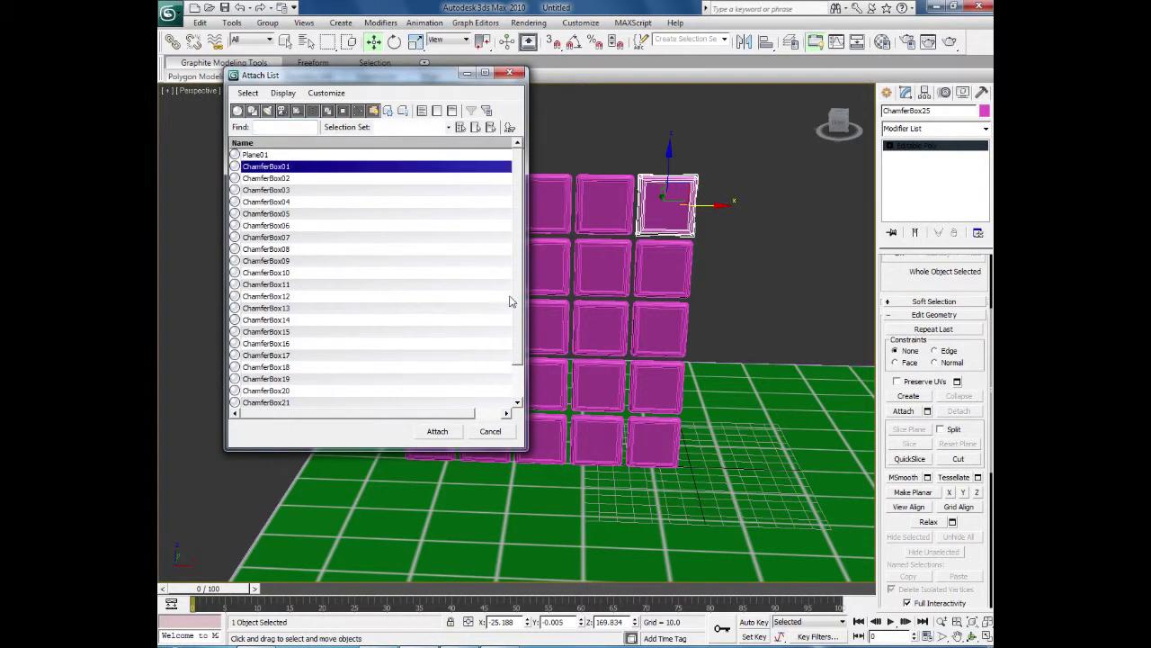
left_click_drag(517, 311, 516, 346)
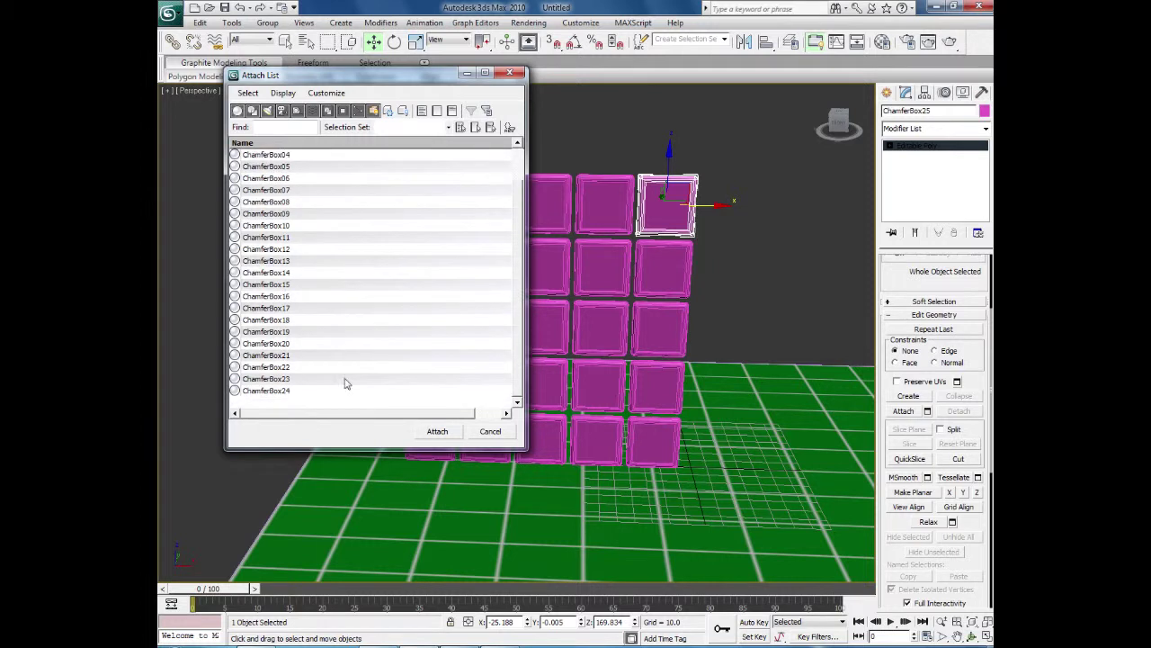
left_click(273, 391, "shift")
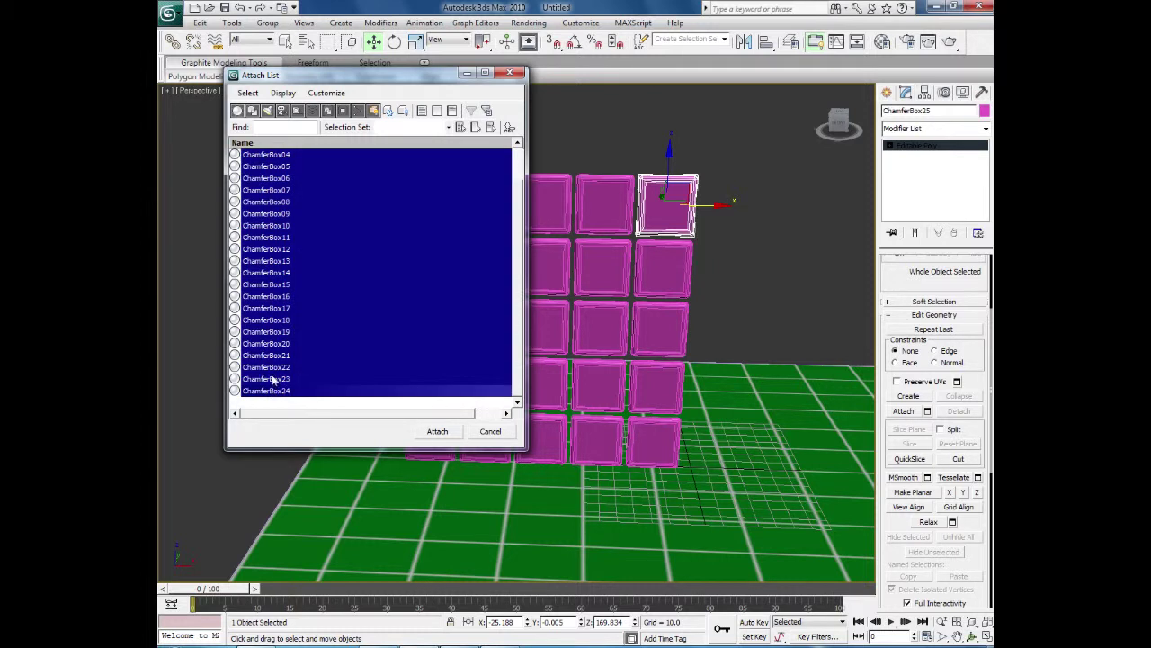
left_click(438, 432)
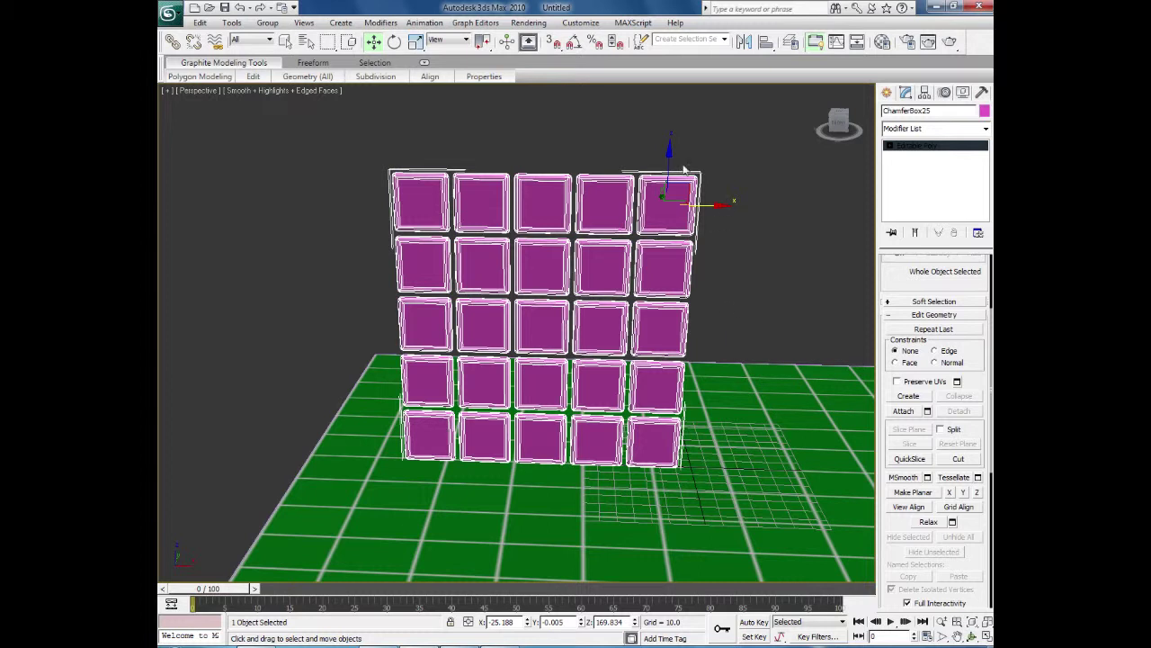
- Reselect the attached tile wall and pick individual top-row tiles at Element level
left_click(754, 249)
left_click(670, 205)
left_click(889, 146)
left_click(916, 198)
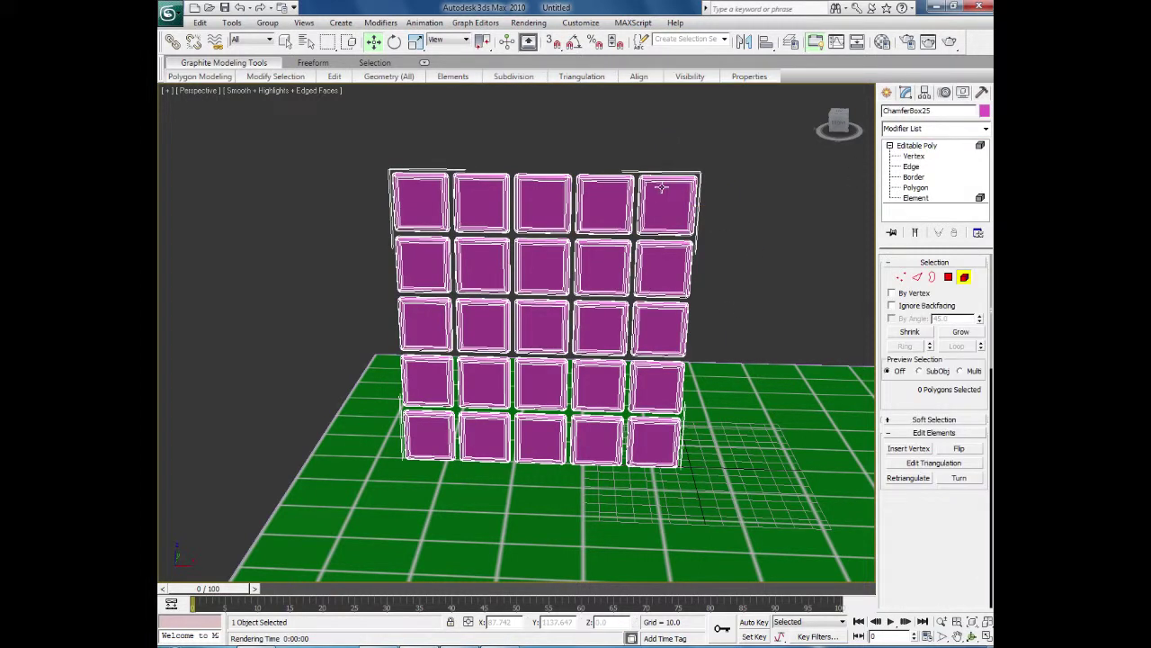
left_click(666, 203)
left_click(604, 198)
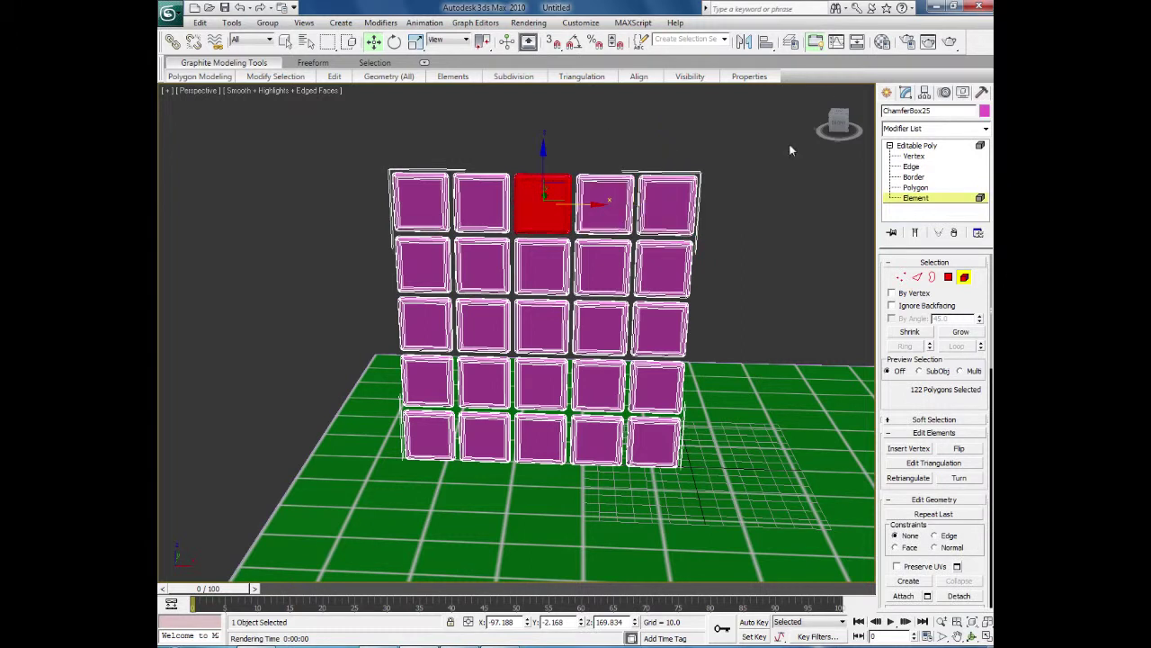
- Inspect the tile wall at Vertex level, select all its edges at Edge level, and return to object level
left_click(910, 157)
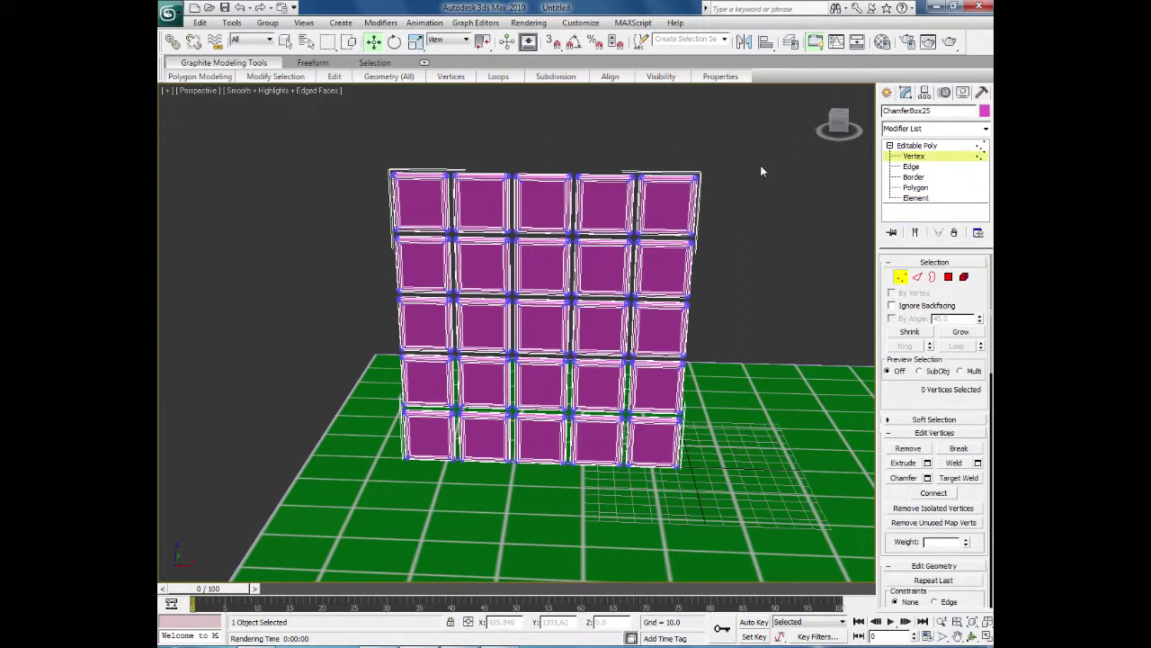
key("2")
left_click_drag(776, 154, 207, 555)
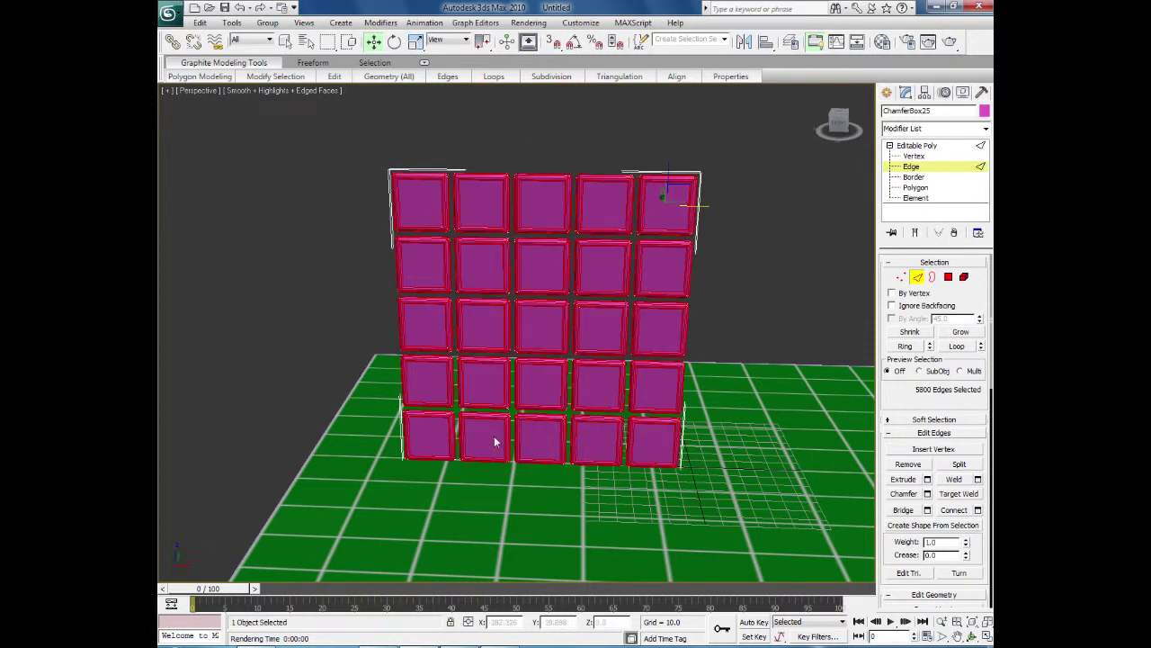
left_click(919, 146)
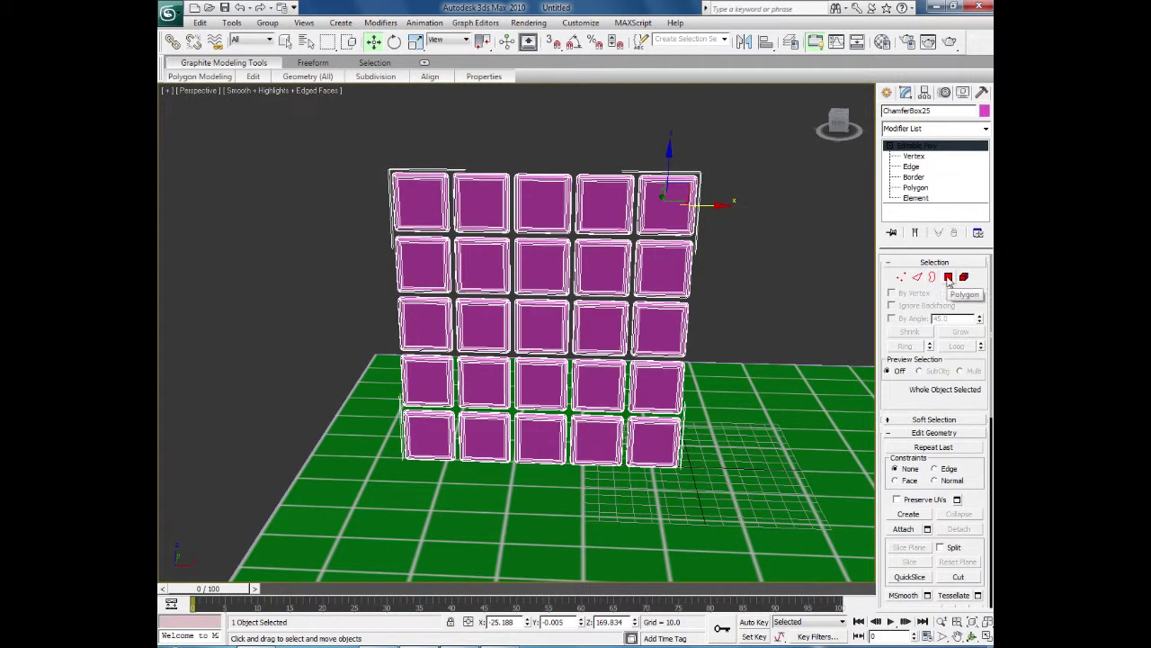
- At Polygon level, select the recessed front polygons of all five tiles in the top row
left_click(948, 276)
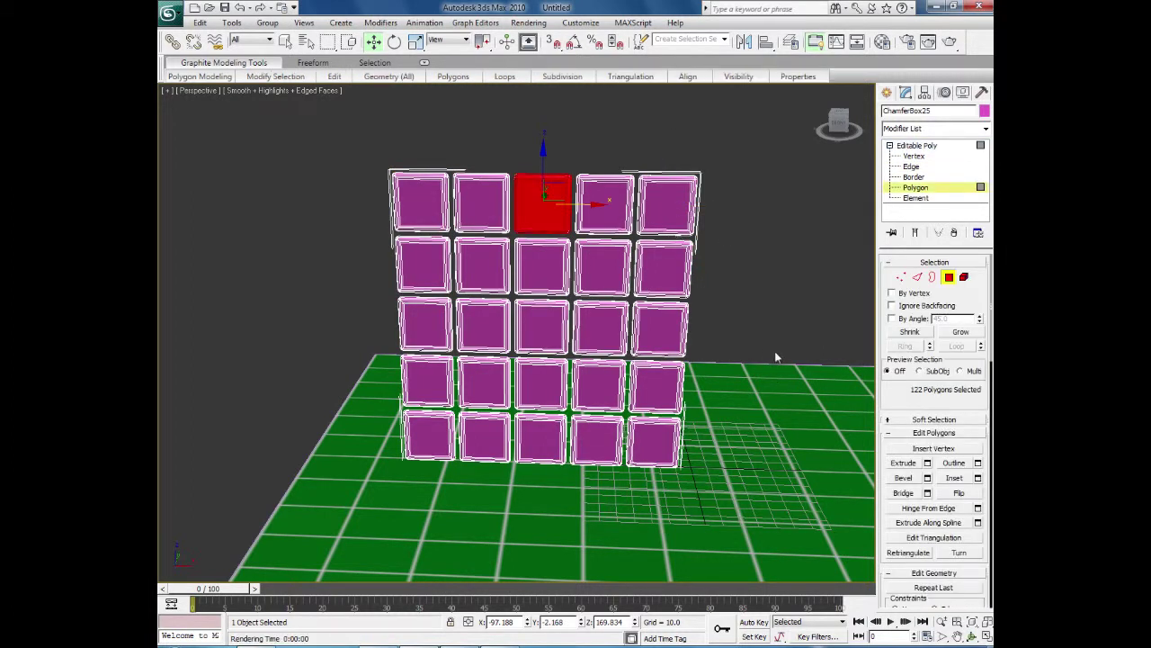
scroll(766, 355, "up", 5)
scroll(764, 393, "down", 5)
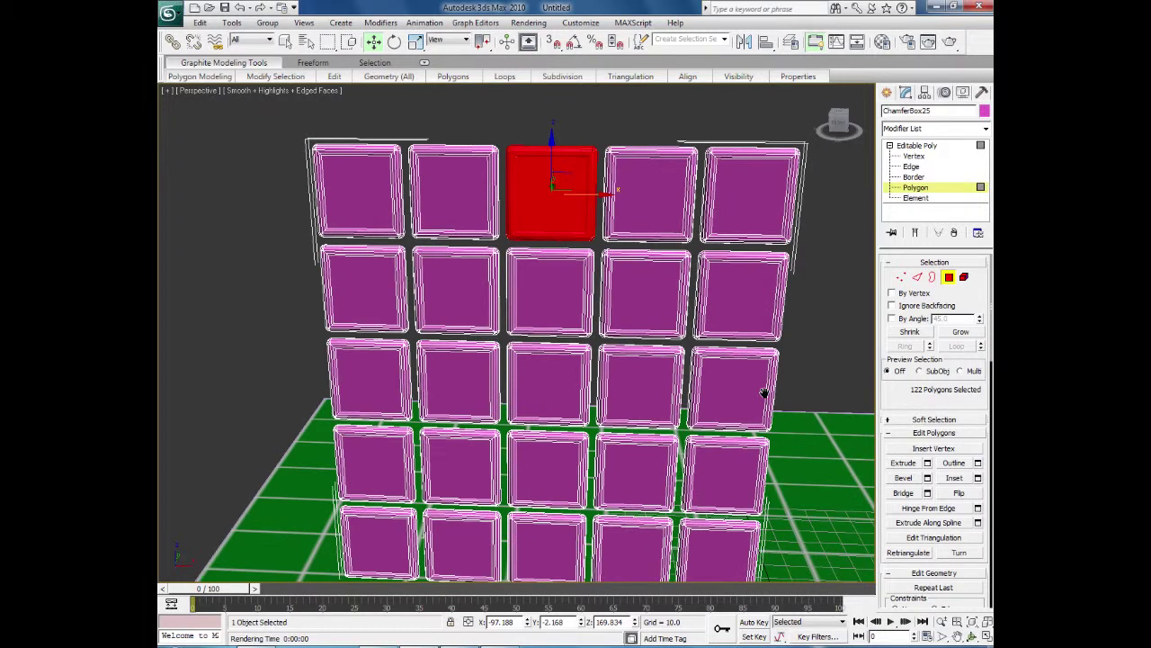
left_click(747, 199)
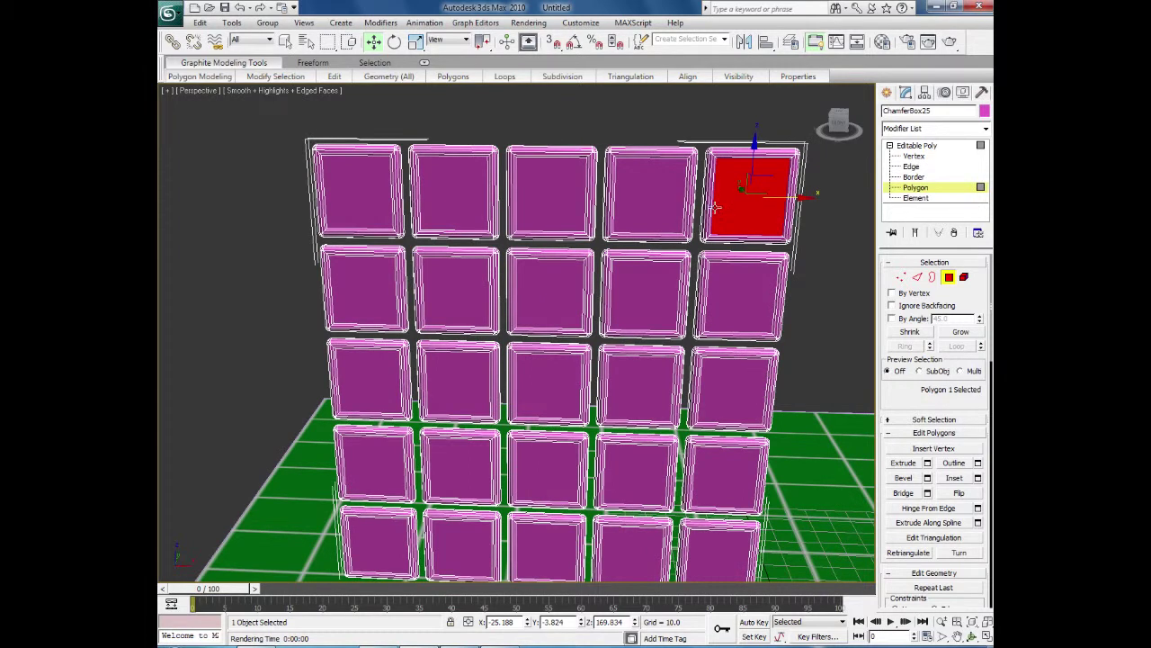
left_click(650, 197, "ctrl")
left_click(508, 204, "ctrl")
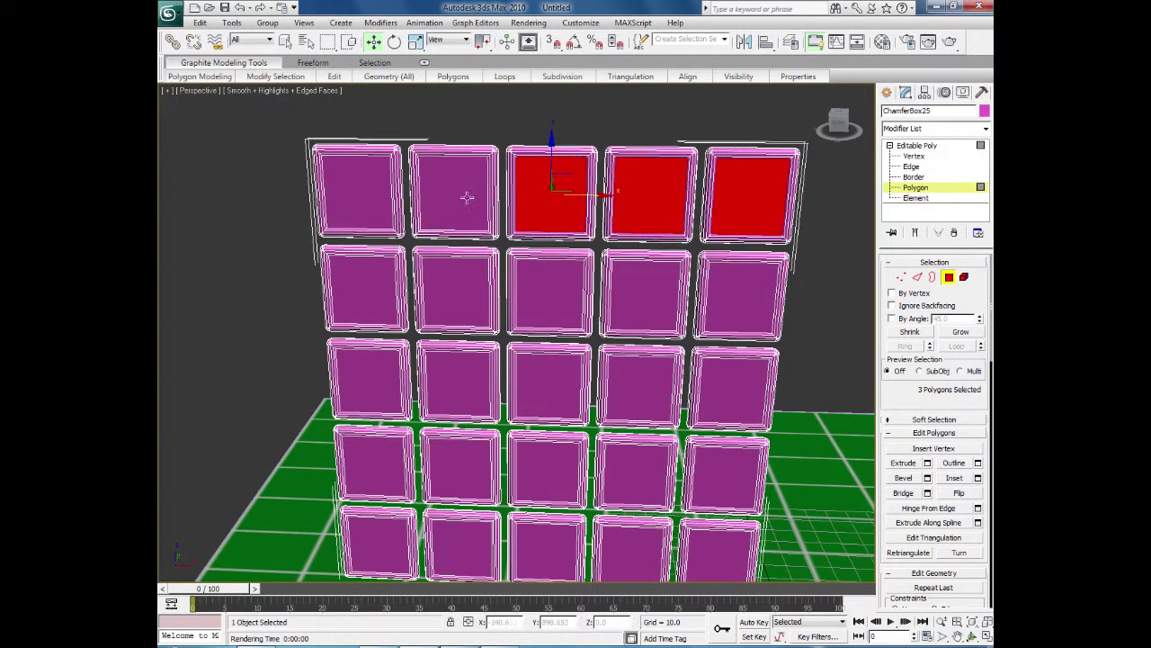
left_click(455, 195, "ctrl")
left_click(342, 193, "ctrl")
- Add the recessed front polygons of the five second-row tiles to the polygon selection
left_click(351, 272, "ctrl")
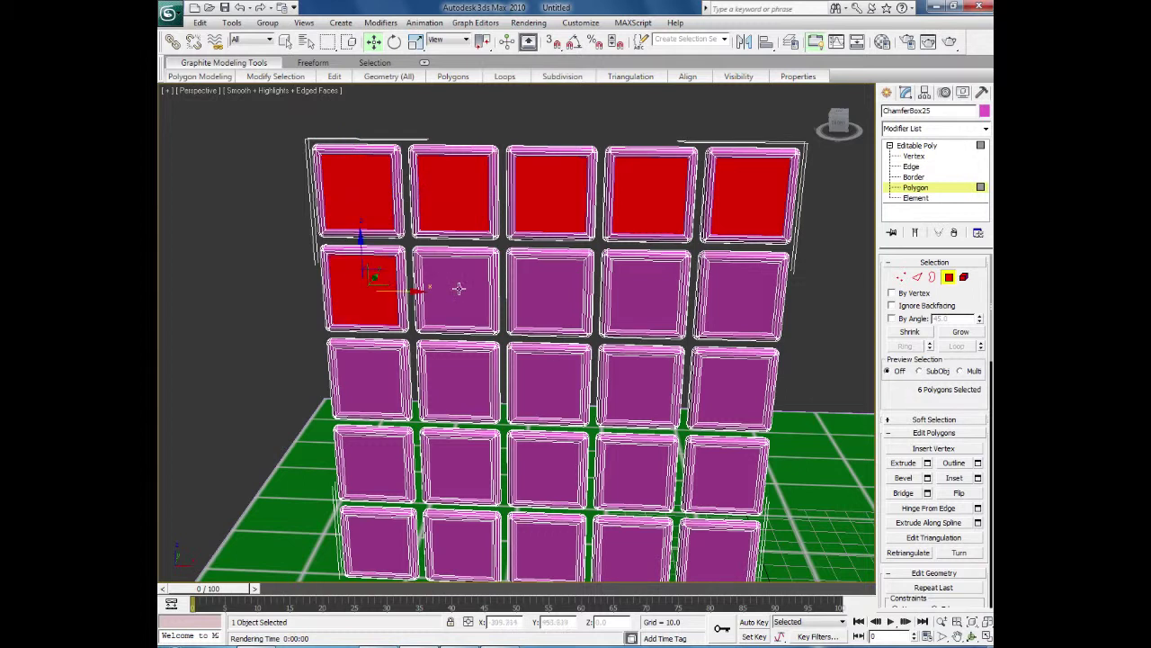
left_click(458, 288, "ctrl")
left_click(504, 294, "ctrl")
left_click(633, 298, "ctrl")
left_click(707, 298, "ctrl")
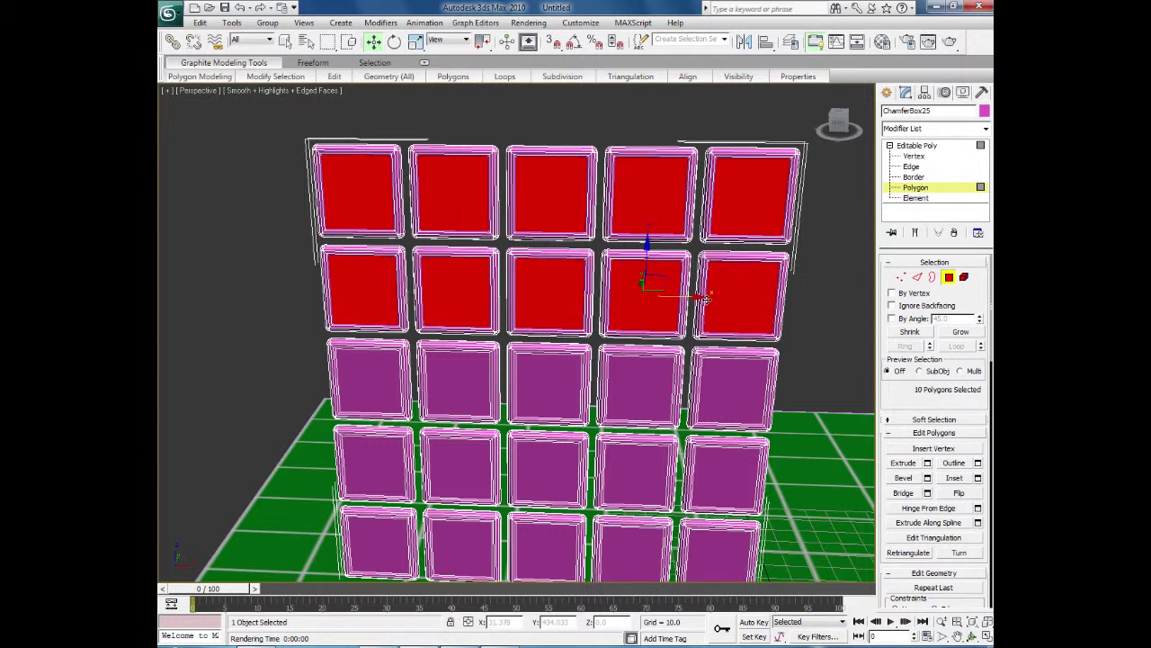
- Add the recessed front polygons of the five third-row tiles to the polygon selection
left_click(726, 393, "ctrl")
left_click(630, 390, "ctrl")
left_click(545, 390, "ctrl")
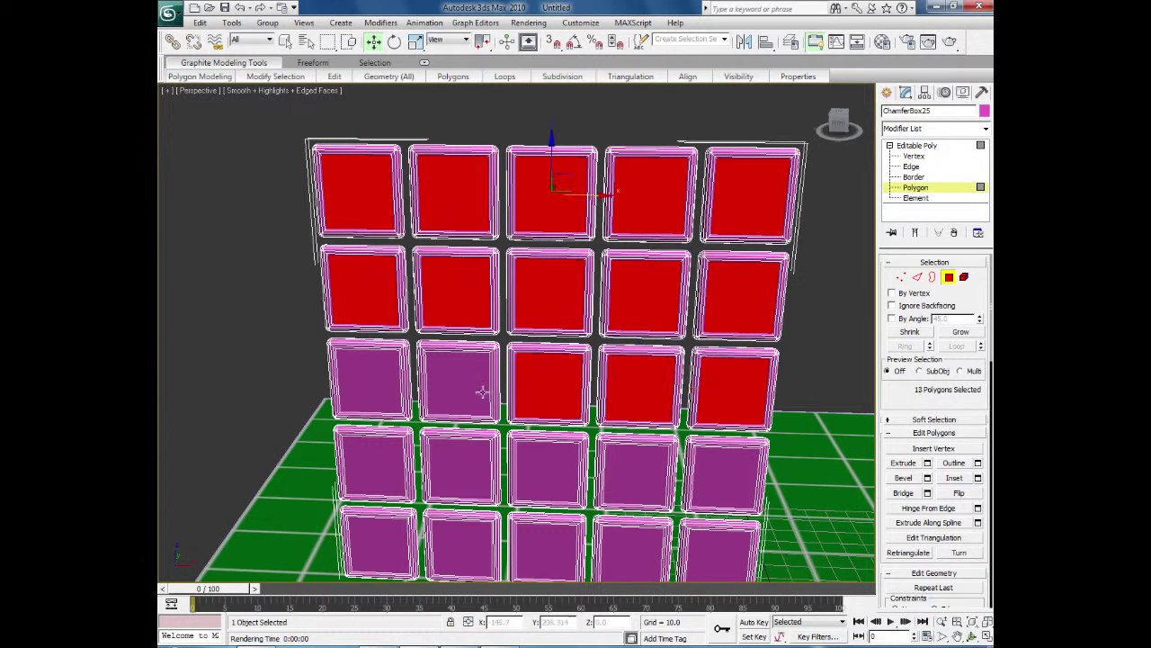
left_click(458, 388, "ctrl")
left_click(373, 388, "ctrl")
- Add the recessed front polygons of the five fourth-row tiles to the polygon selection
left_click(358, 480, "ctrl")
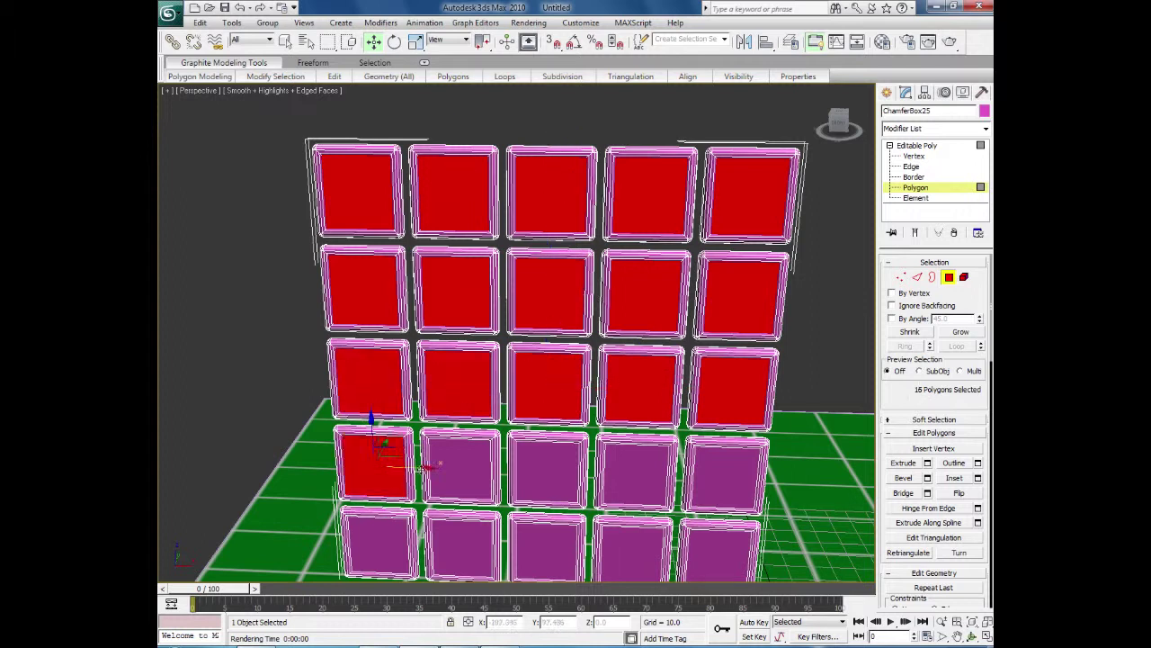
left_click(458, 469, "ctrl")
left_click(549, 469, "ctrl")
left_click(621, 482, "ctrl")
left_click(710, 472, "ctrl")
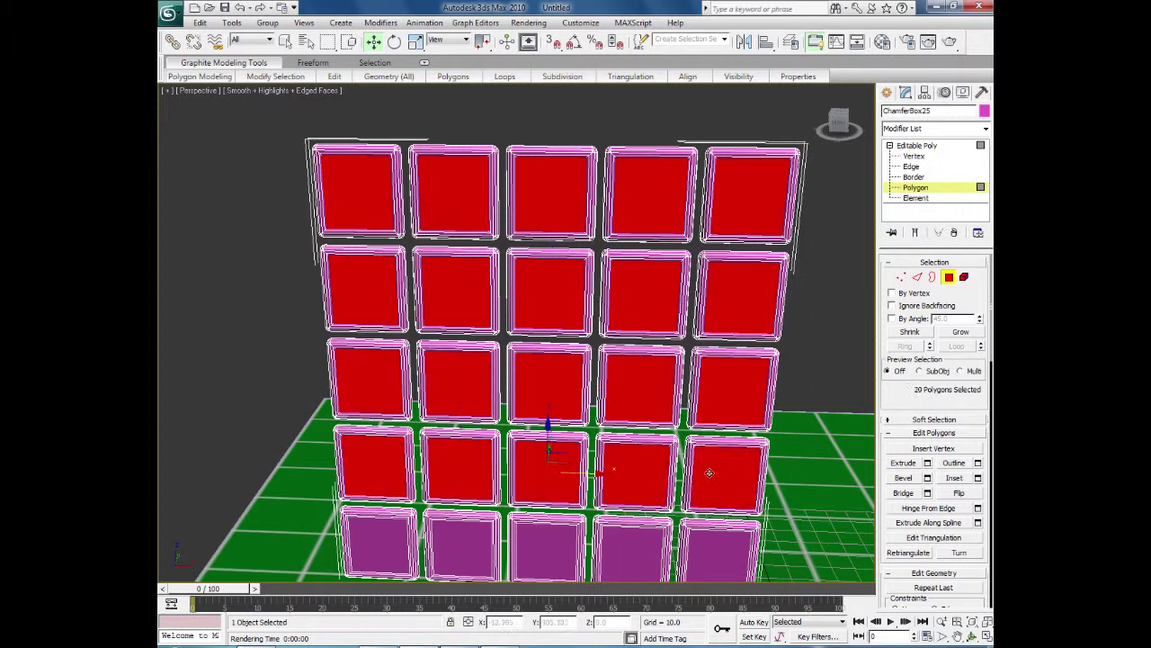
- Add the recessed front polygons of the five bottom-row tiles to the polygon selection
left_click(716, 549, "ctrl")
left_click(649, 548, "ctrl")
left_click(559, 546, "ctrl")
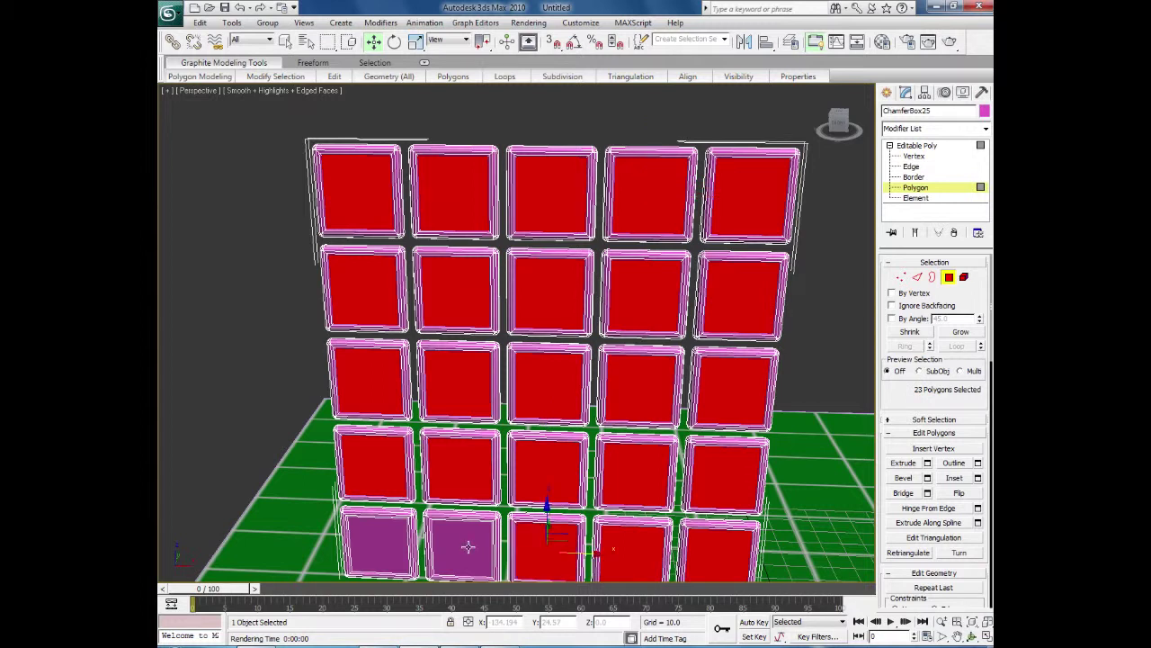
left_click(465, 546, "ctrl")
left_click(388, 543, "ctrl")
left_click(711, 40)
key("h")
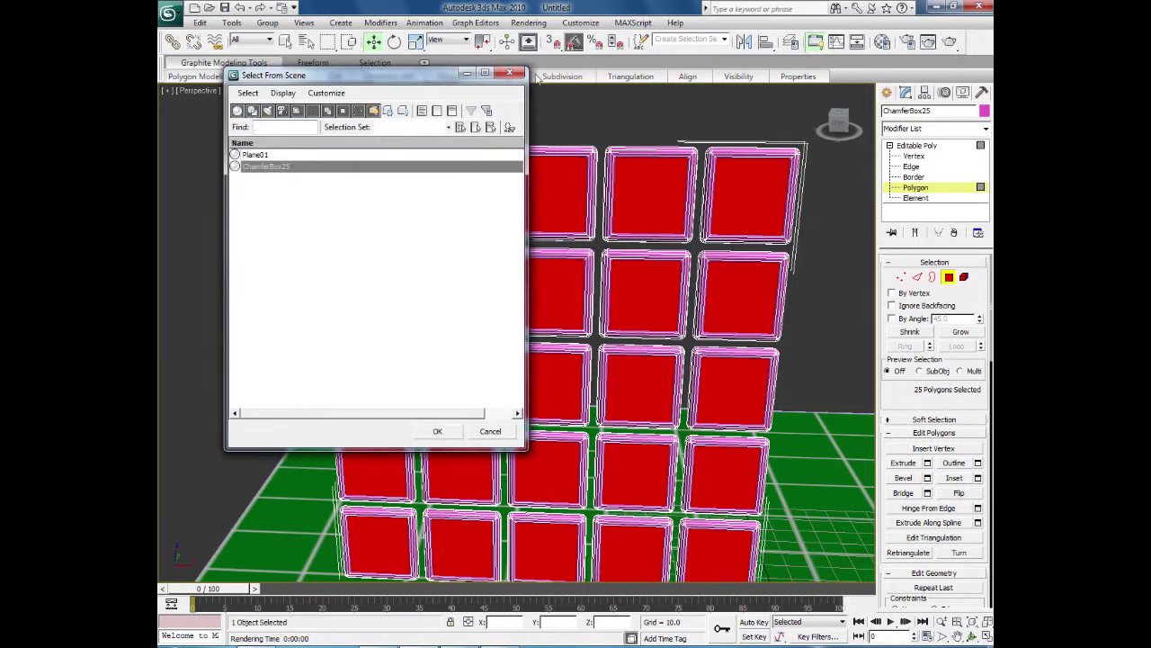
left_click(510, 72)
- Save the selected front polygons as the named selection set "شاشة" and recall it after clearing the selection
left_click(672, 40)
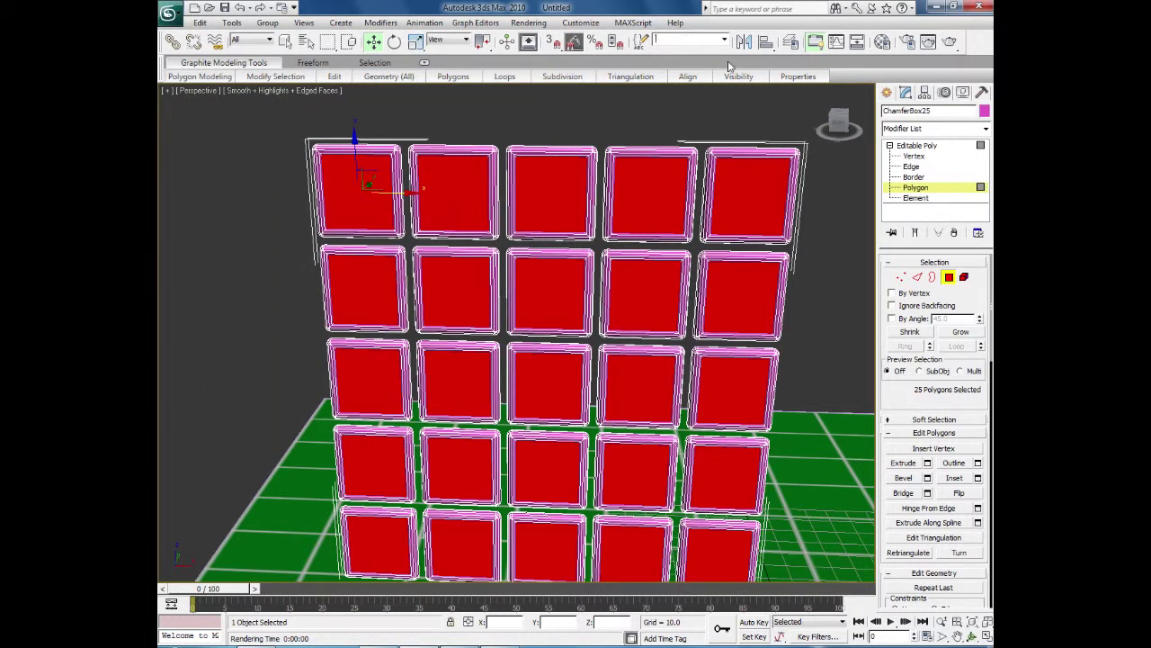
key("Escape")
left_click(705, 39)
key("Escape")
left_click(705, 39)
left_click(680, 101)
left_click(724, 41)
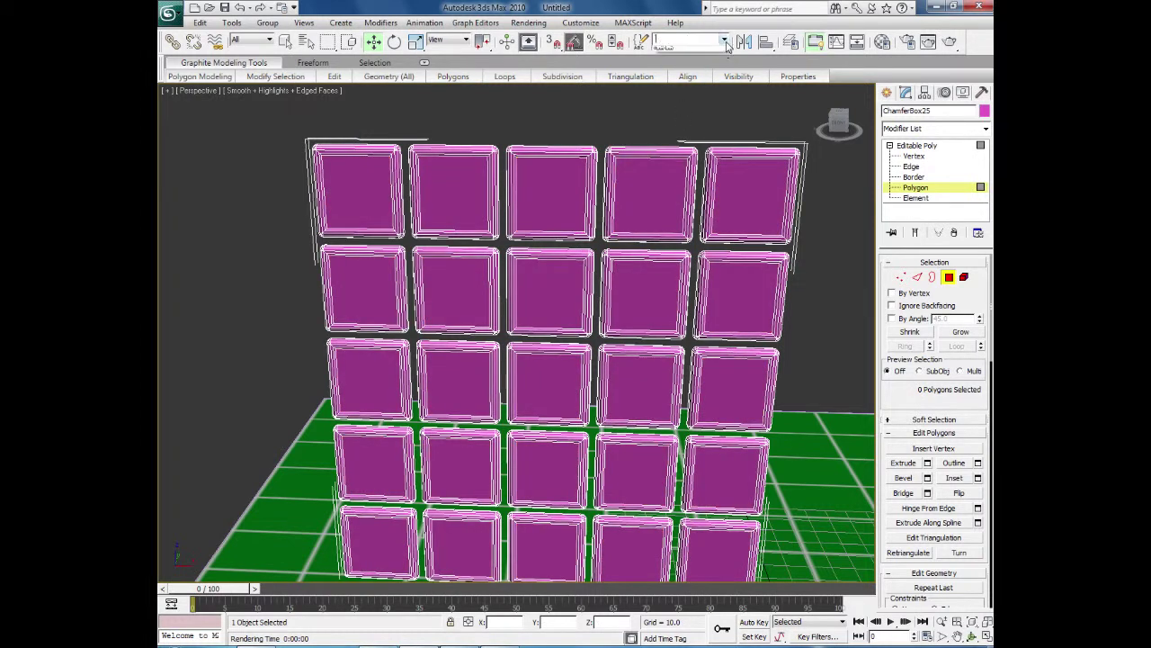
left_click(692, 52)
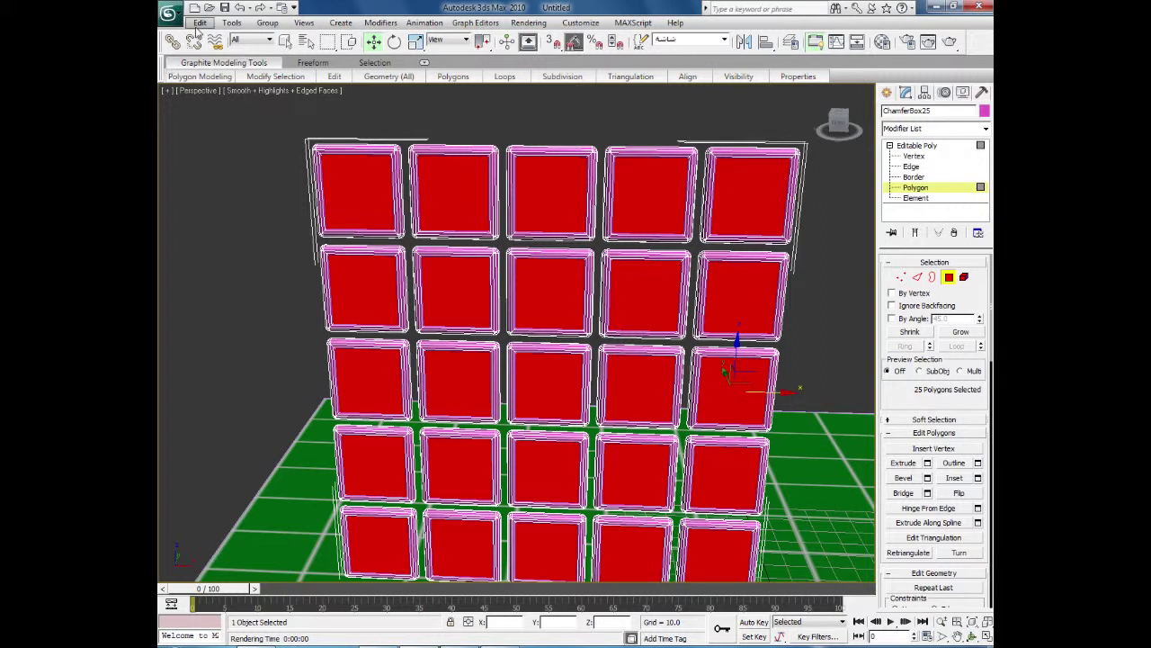
- Invert the polygon selection to the tile frames and save it as the named selection set "إطار"
middle_click_drag(823, 365, 810, 319, "alt")
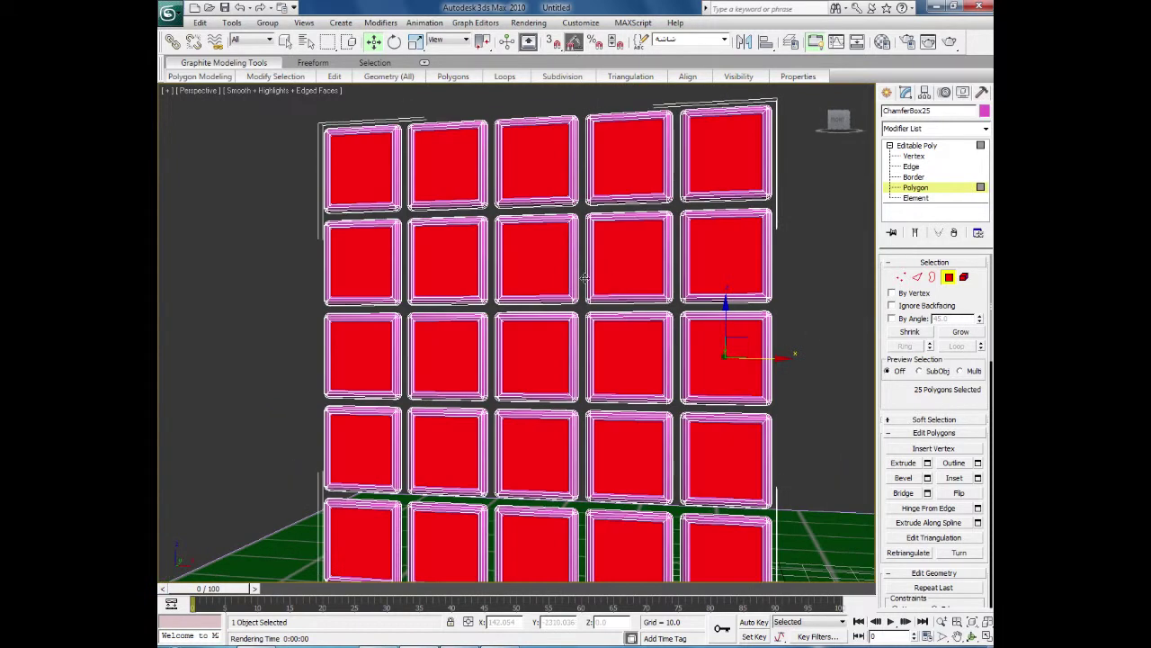
left_click(200, 22)
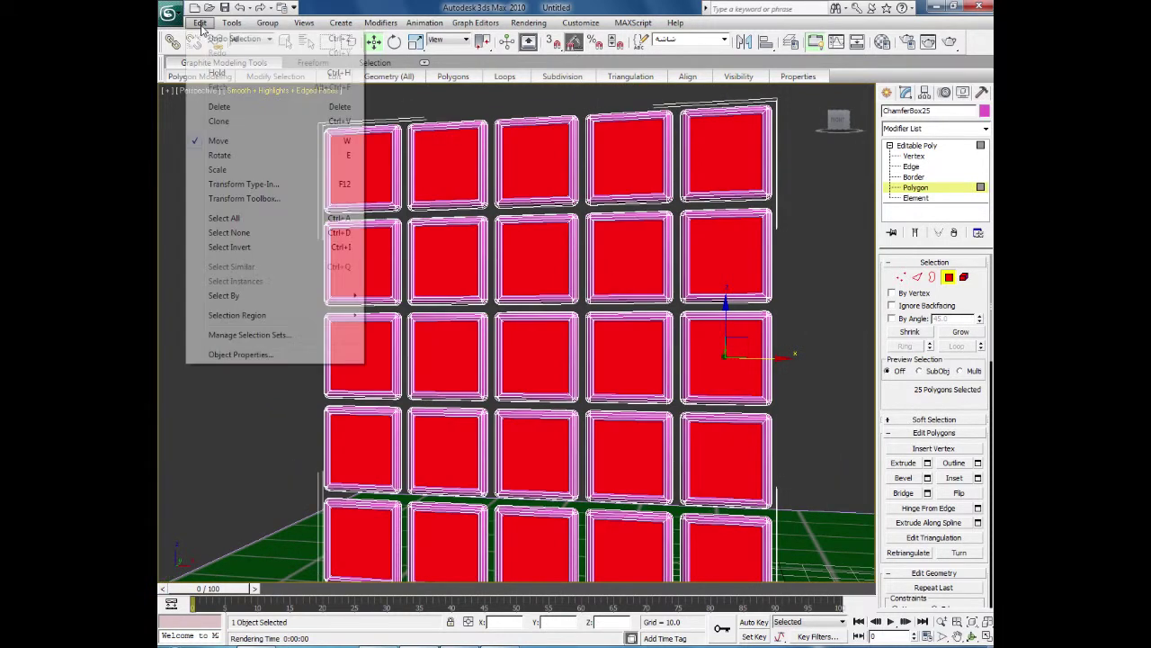
left_click(231, 247)
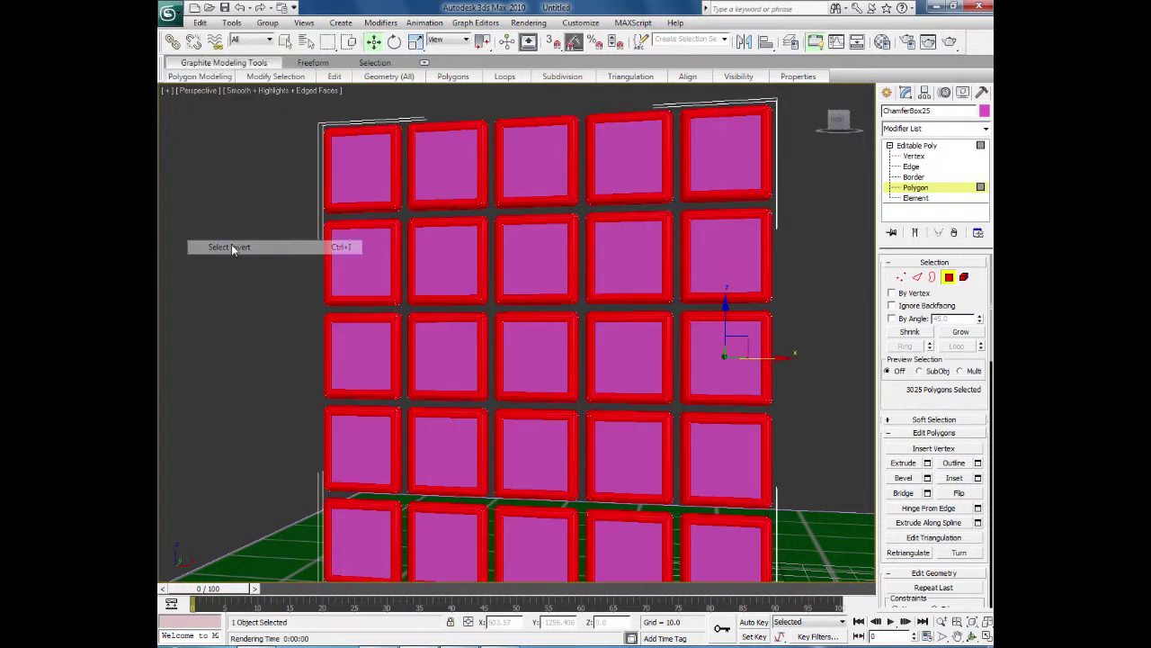
mouse_move(813, 305)
middle_mouse_down("alt")
mouse_move(755, 392)
mouse_move(648, 404)
mouse_move(585, 334)
mouse_move(571, 278)
mouse_move(717, 268)
mouse_move(835, 321)
mouse_move(820, 315)
middle_mouse_up("alt")
left_click(680, 40)
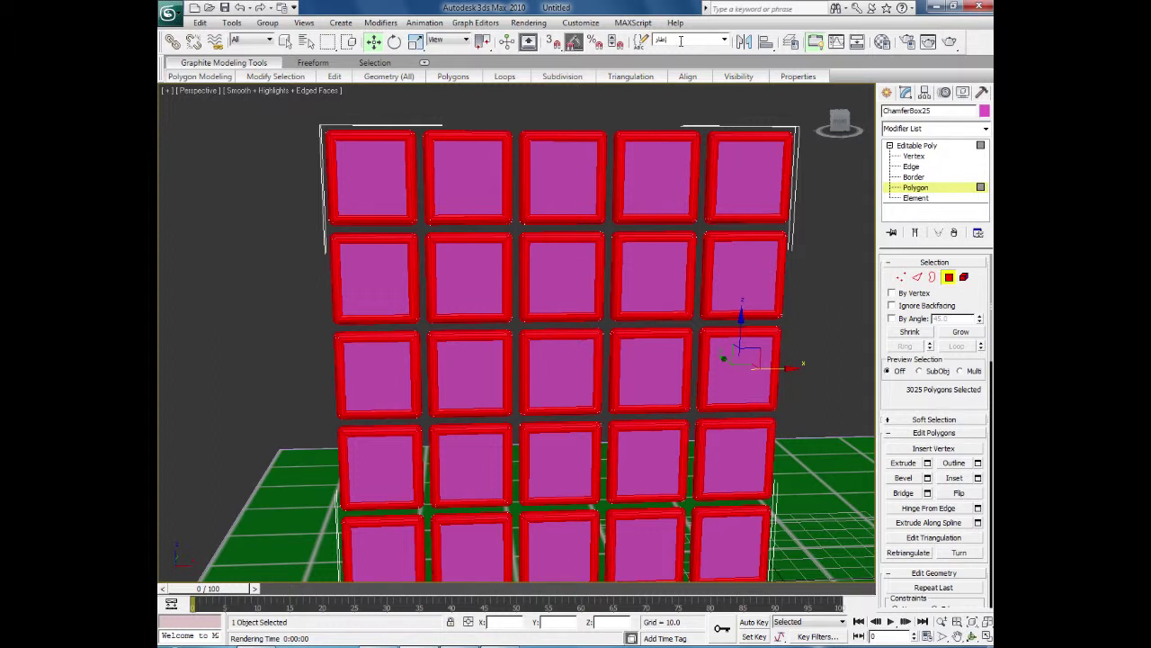
- Clear the polygon selection and recall the frame polygons with the named selection set "إطار"
left_click(838, 273)
left_click(724, 40)
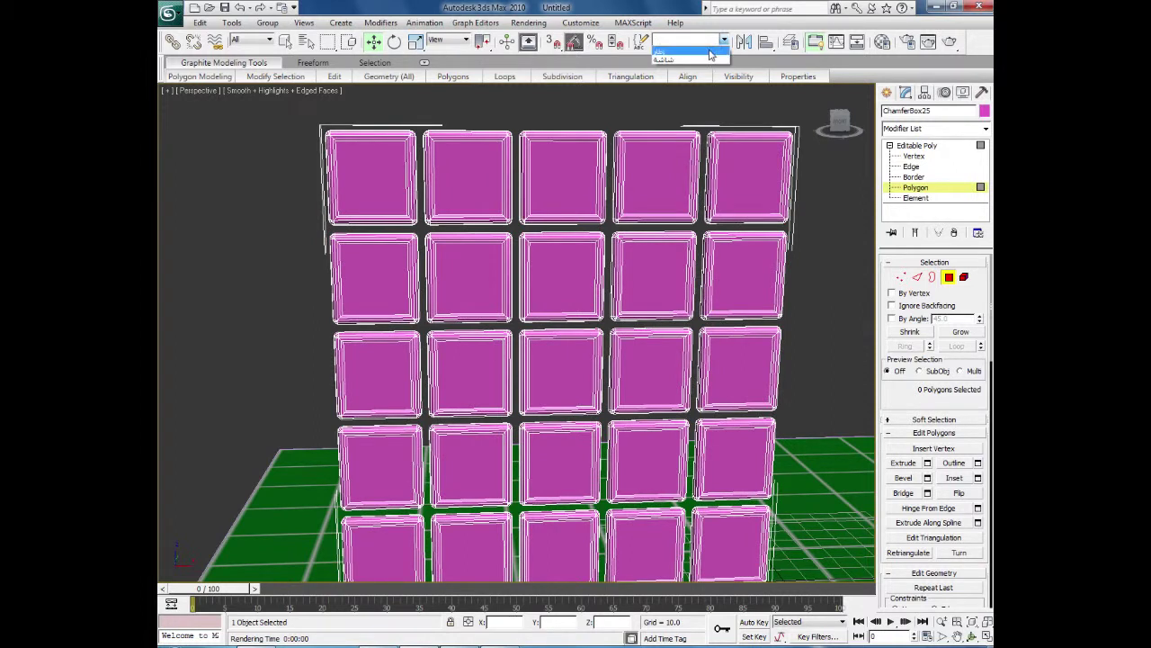
left_click(709, 51)
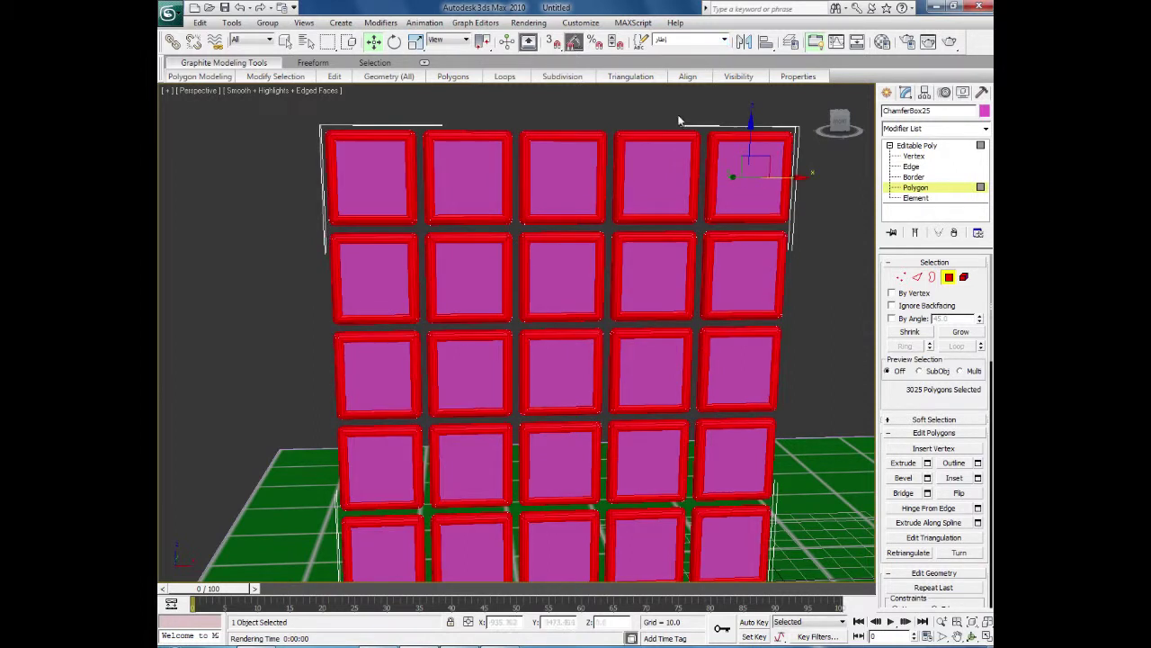
- Recall the "شاشة" selection set and assign the cartoon bitmap material 09 - Default to the front polygons
left_click(724, 40)
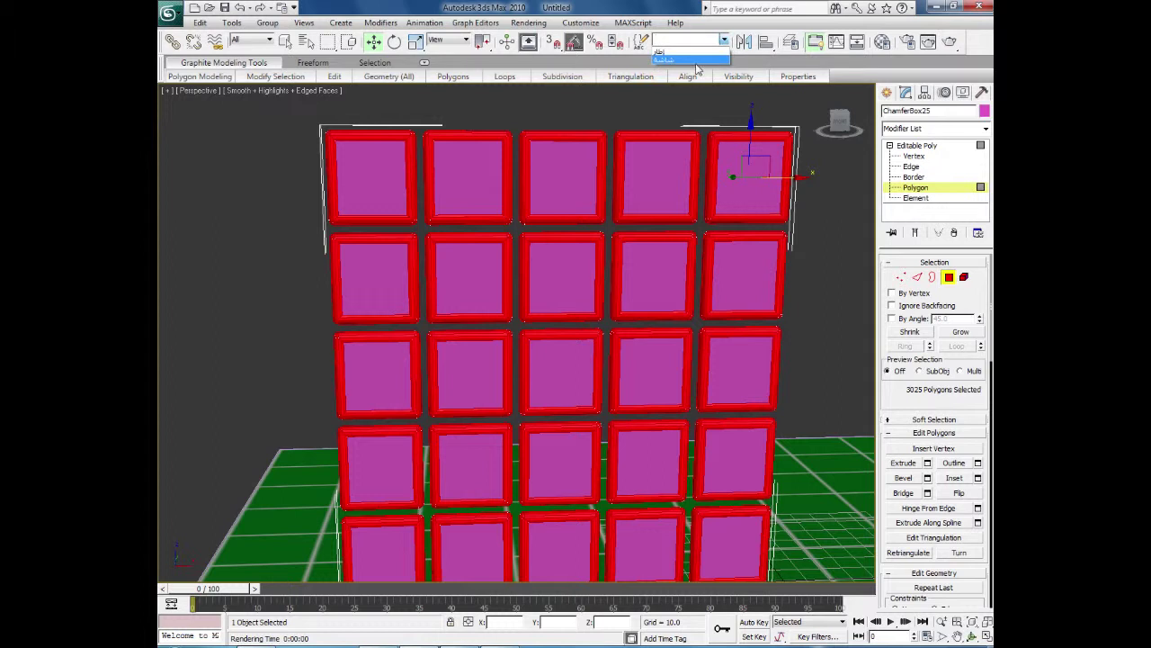
left_click(696, 60)
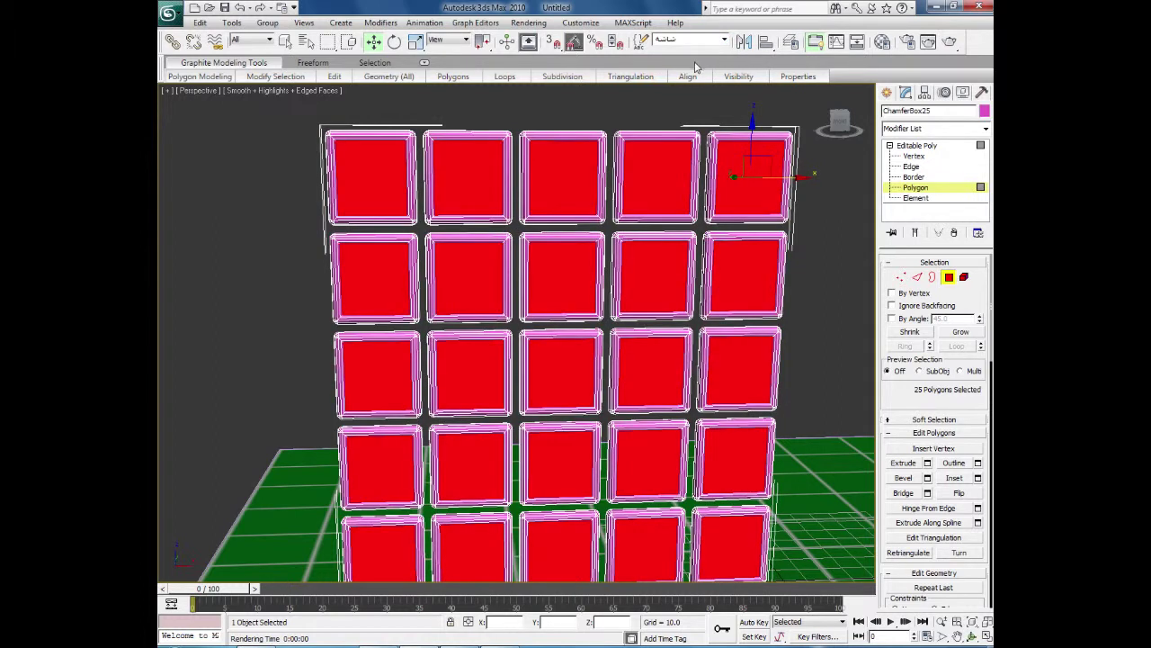
left_click(883, 42)
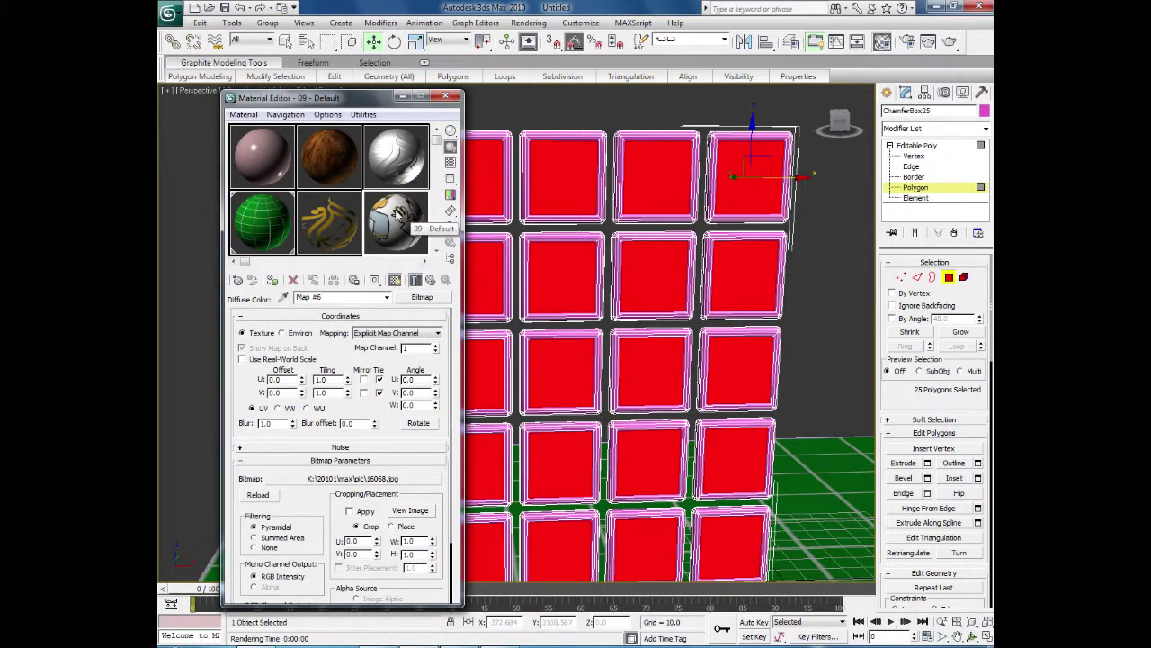
left_click(272, 282)
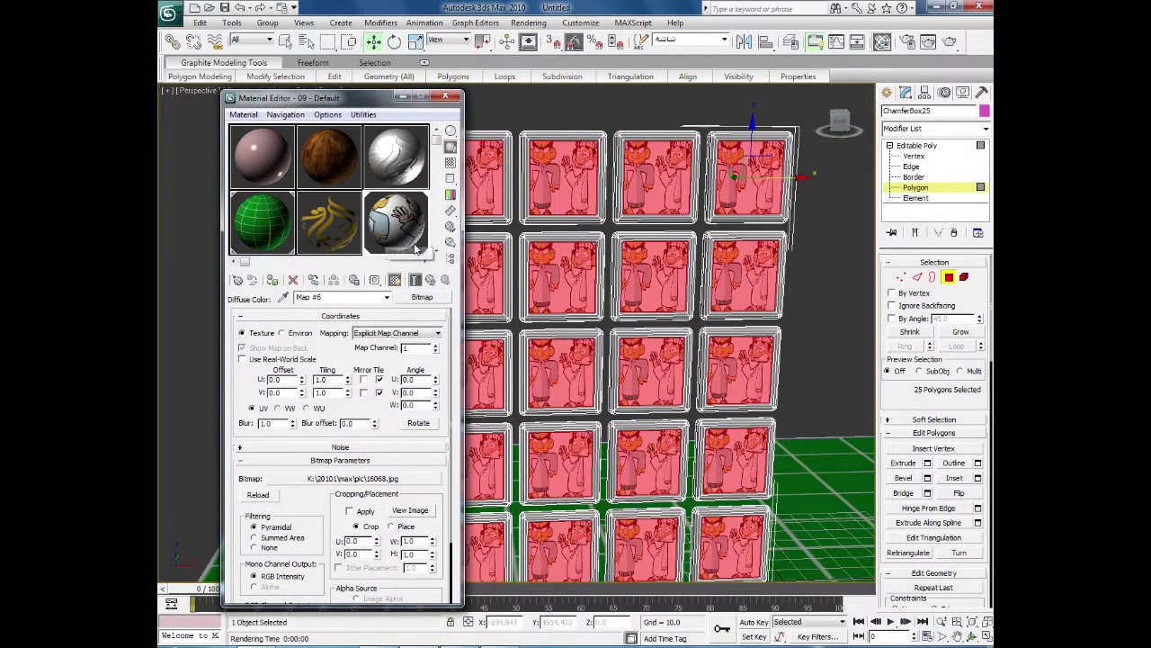
- Recall the "إطار" selection set and assign the material 01 - Default to the frame polygons
left_click(256, 160)
left_click(723, 41)
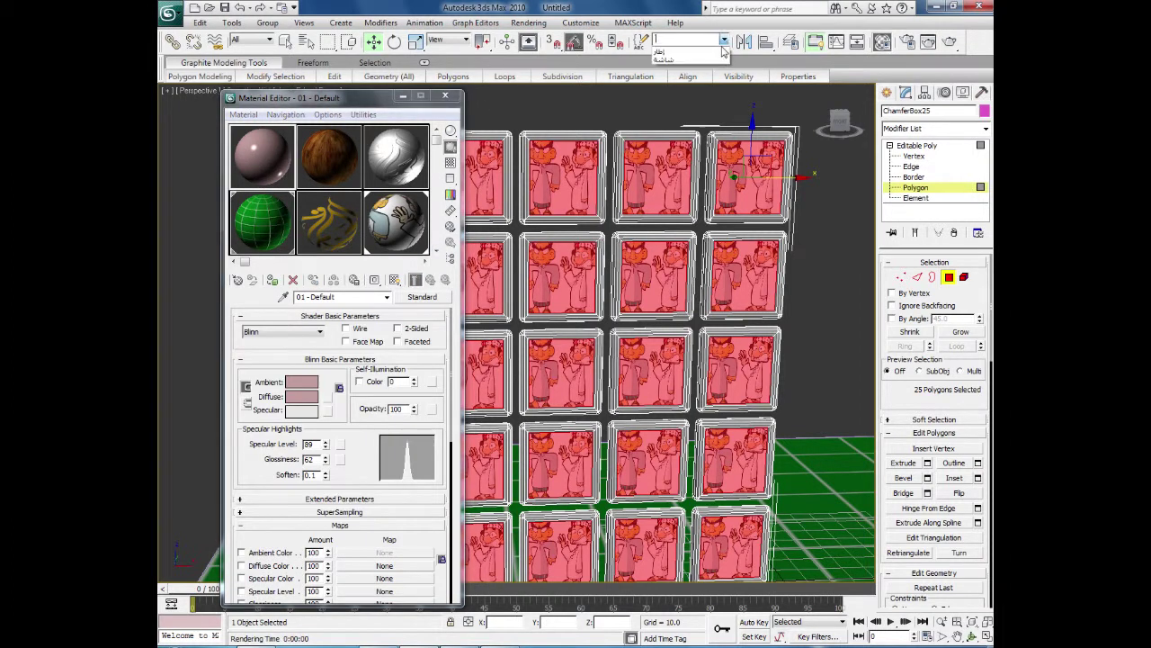
left_click(719, 54)
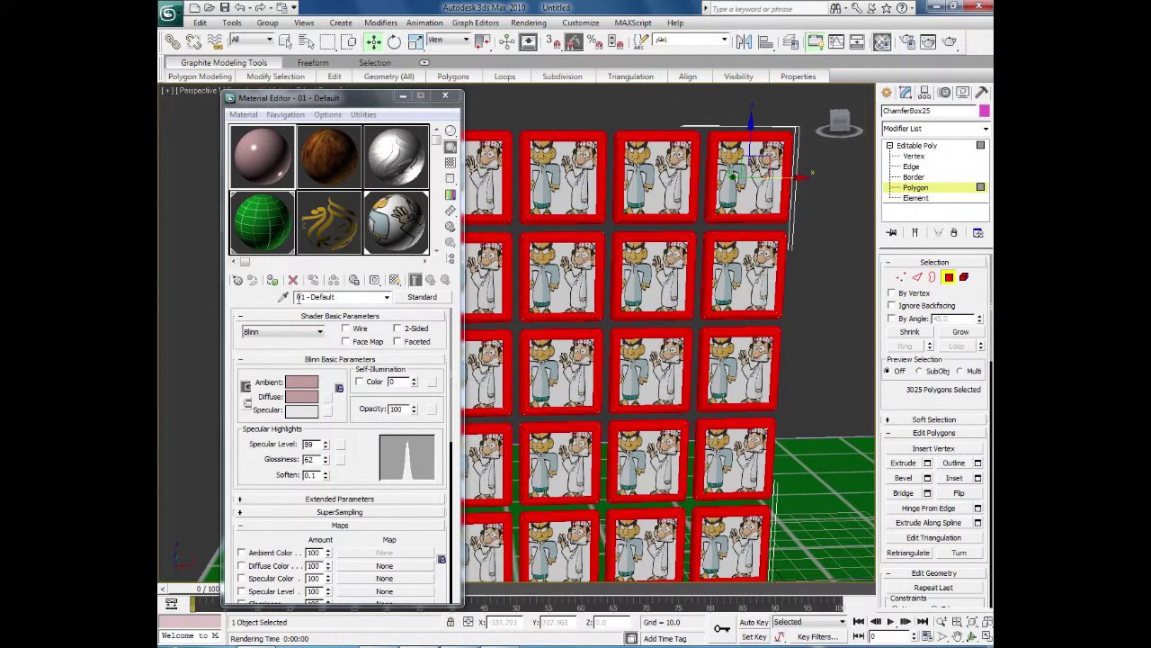
left_click(274, 282)
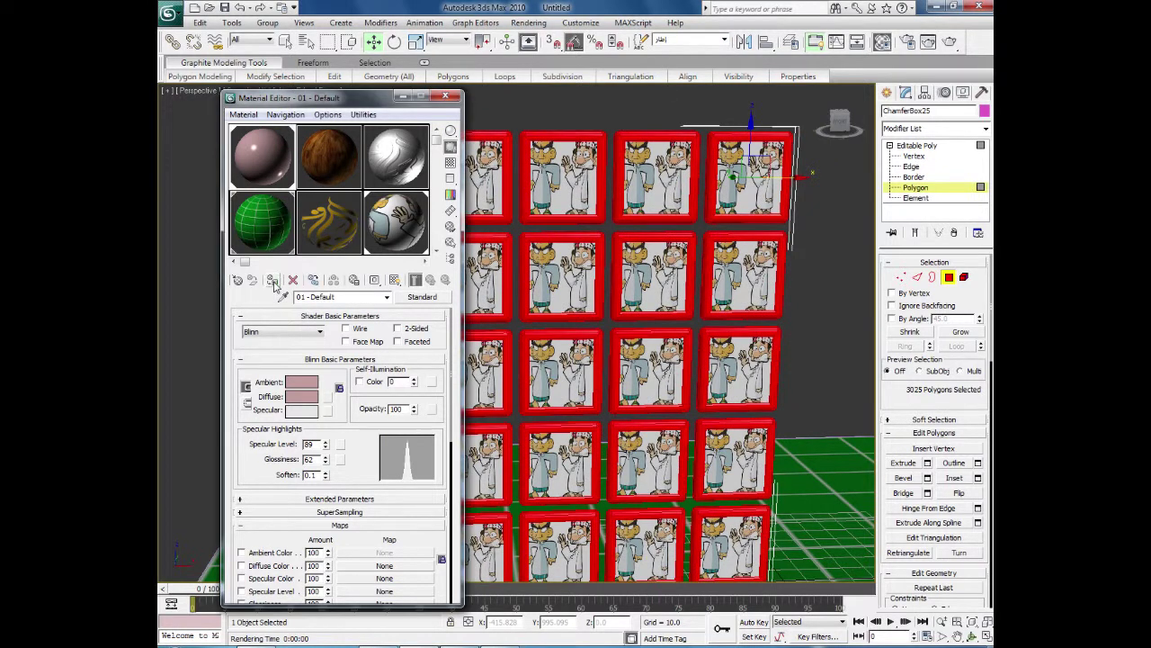
left_click(396, 280)
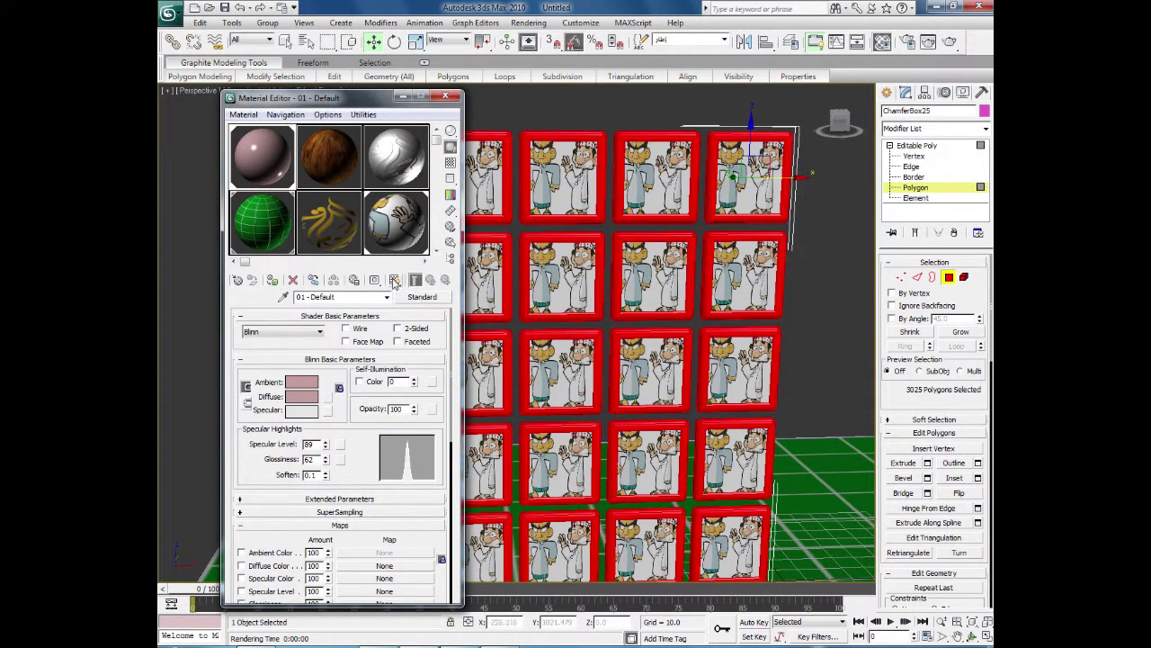
- Darken the diffuse color of material 01 - Default to a dusky red and clear the polygon selection
left_click(315, 398)
left_click_drag(542, 141, 541, 111)
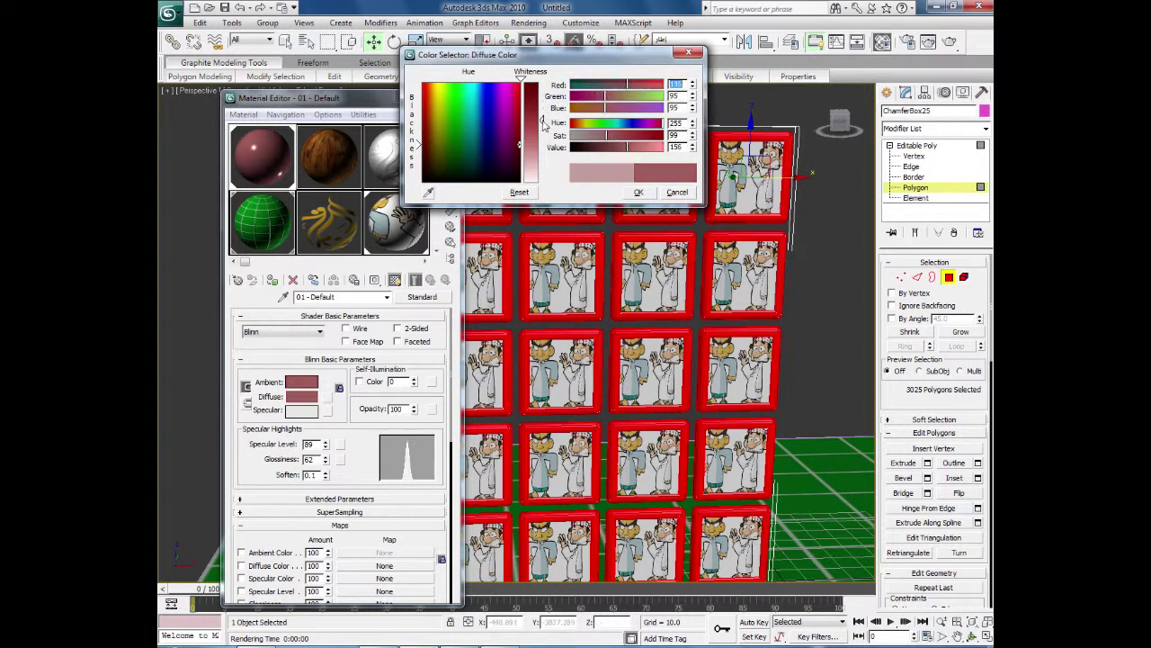
left_click(639, 192)
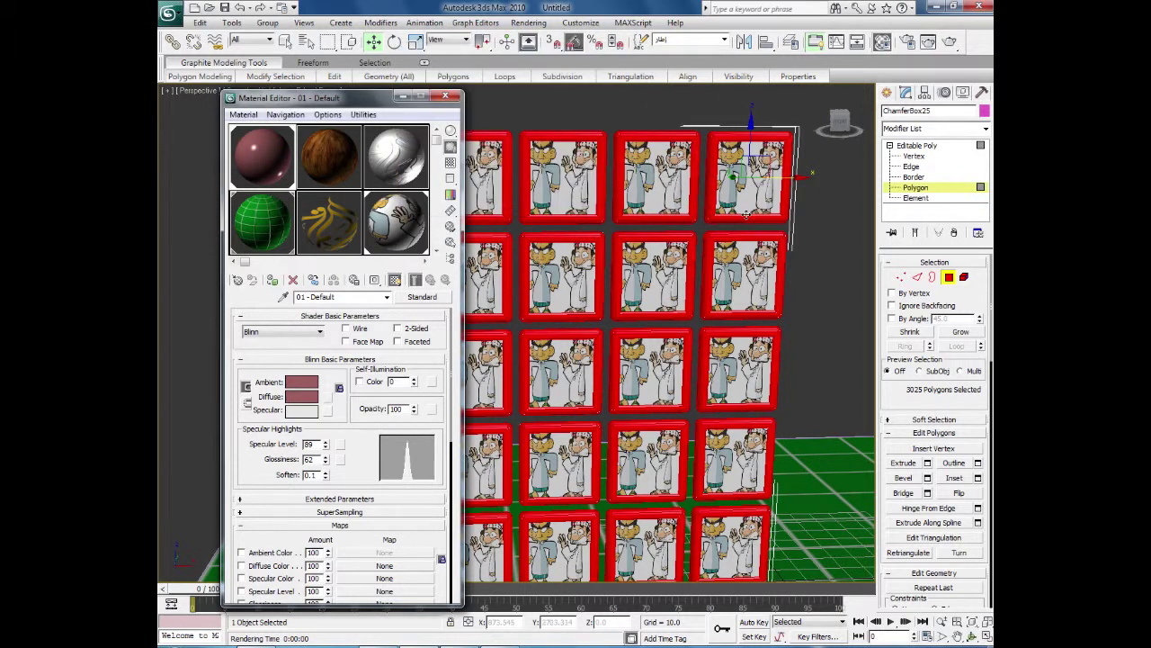
left_click(811, 220)
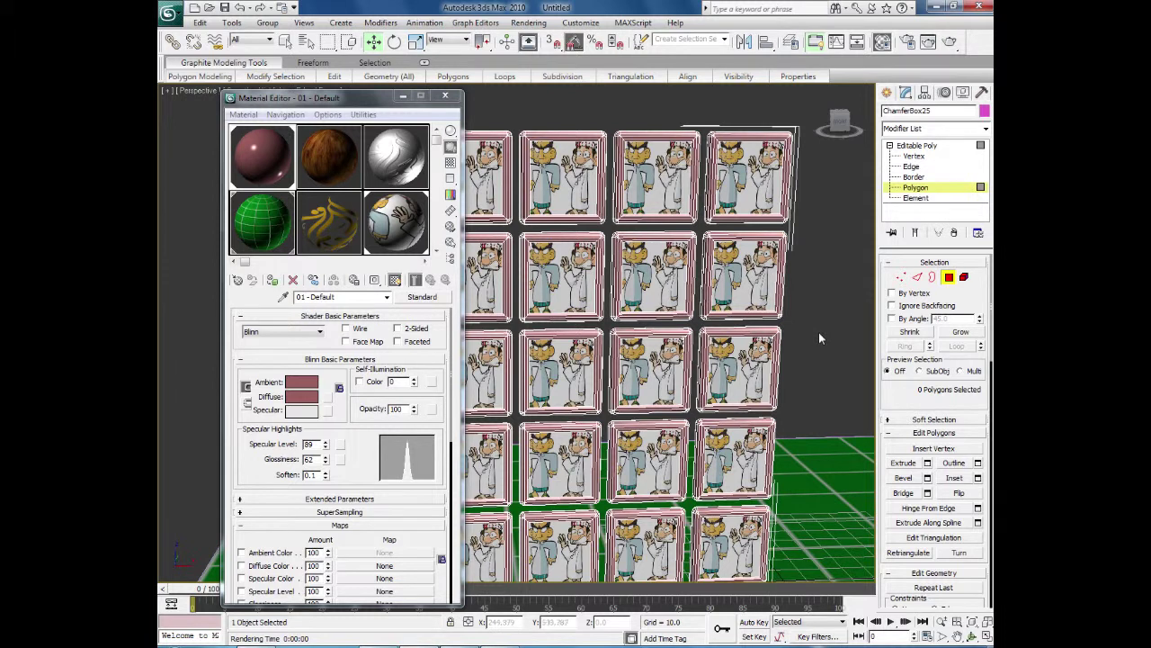
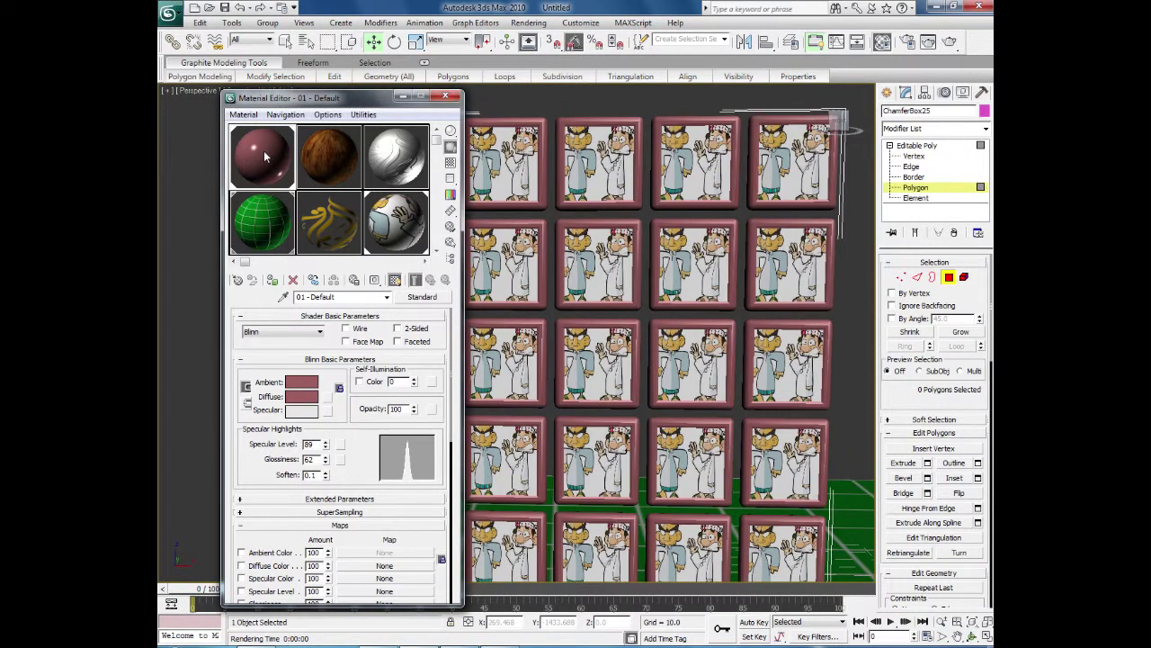
- Change the diffuse color of the frame material 01 - Default to a dark purplish grey
left_click(304, 397)
left_click(500, 169)
left_click_drag(419, 164, 417, 177)
left_click_drag(509, 177, 522, 176)
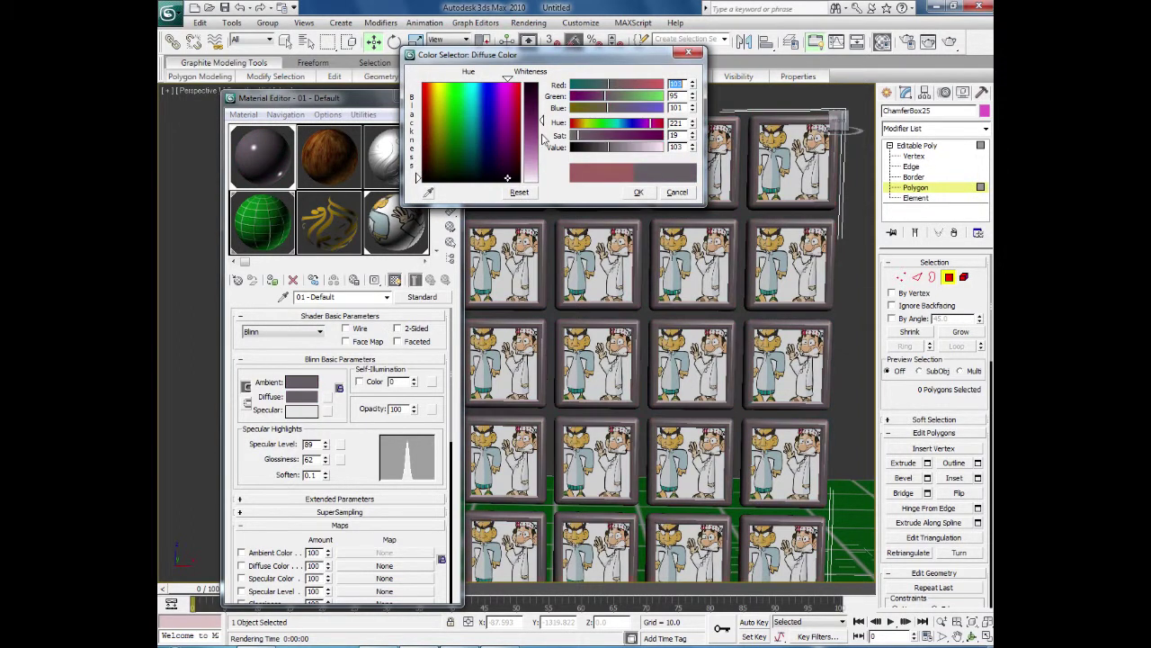
left_click(636, 192)
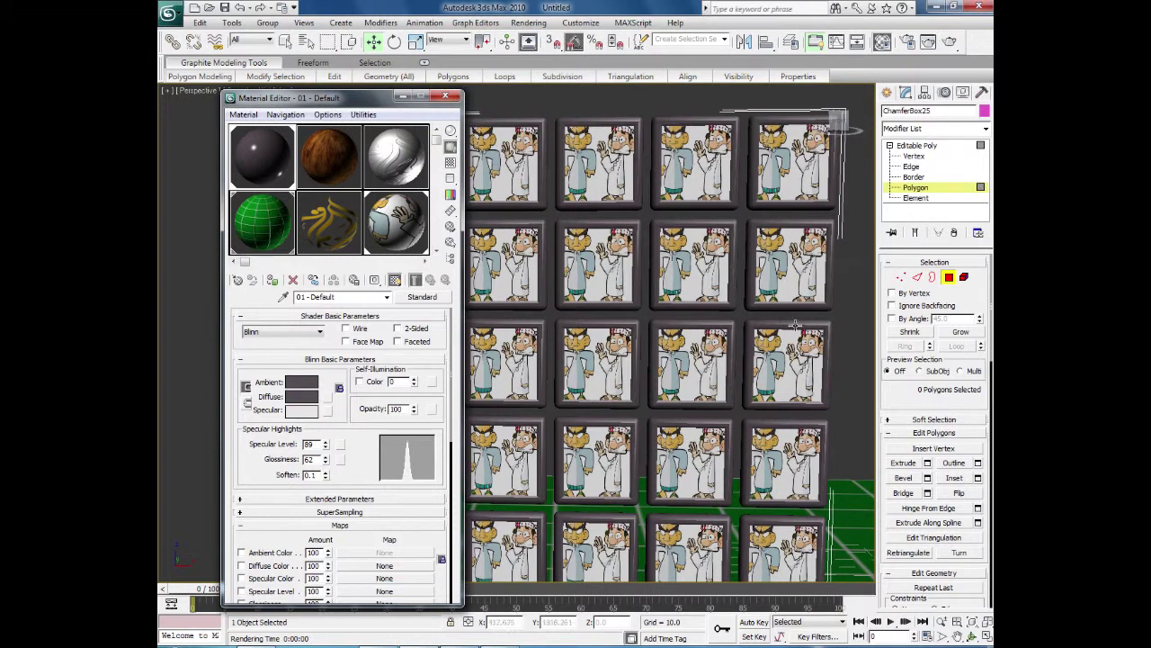
- Set the frame material's specular level to 133 and glossiness to 29, and test-render the perspective view
left_click_drag(324, 444, 327, 482)
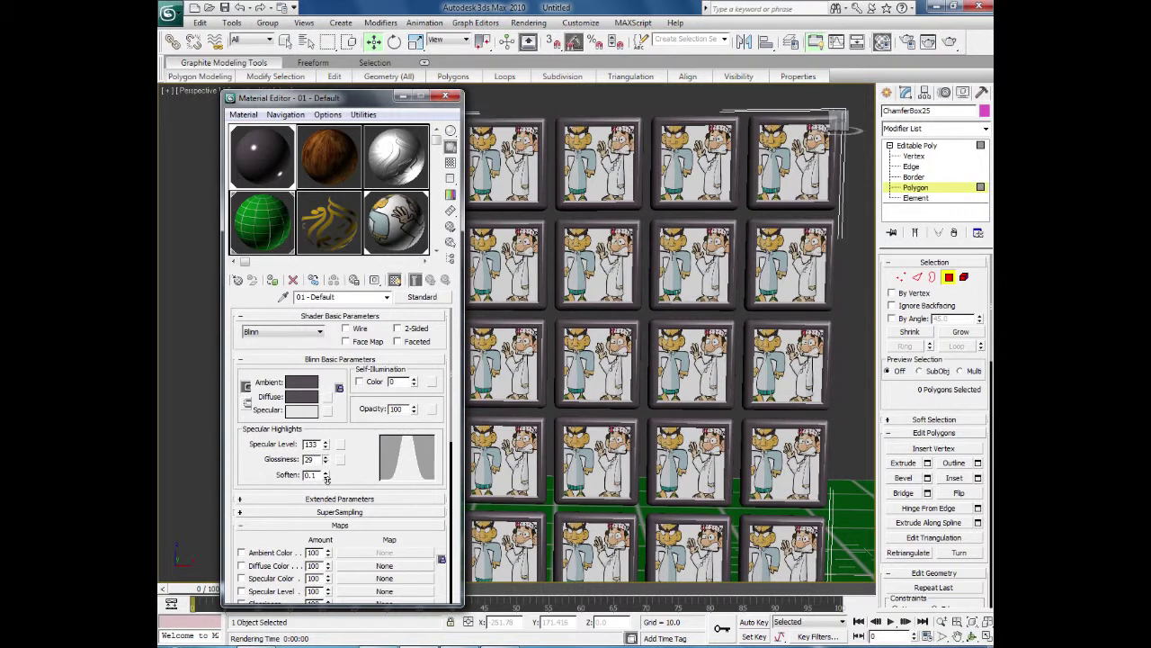
left_click(948, 43)
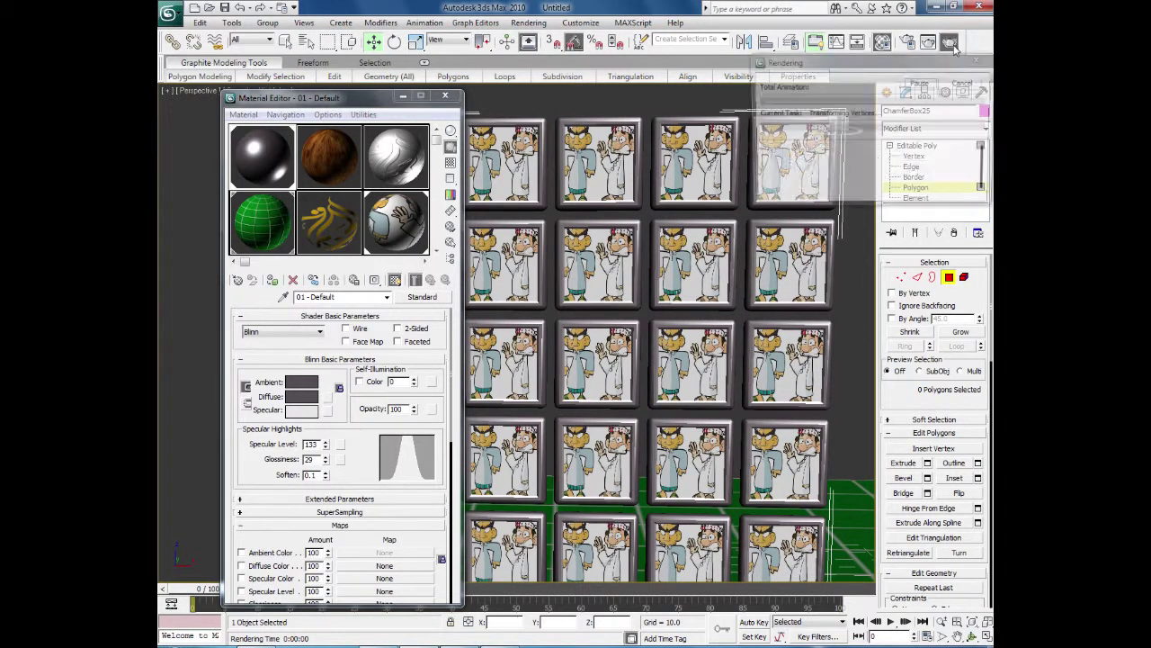
left_click(847, 29)
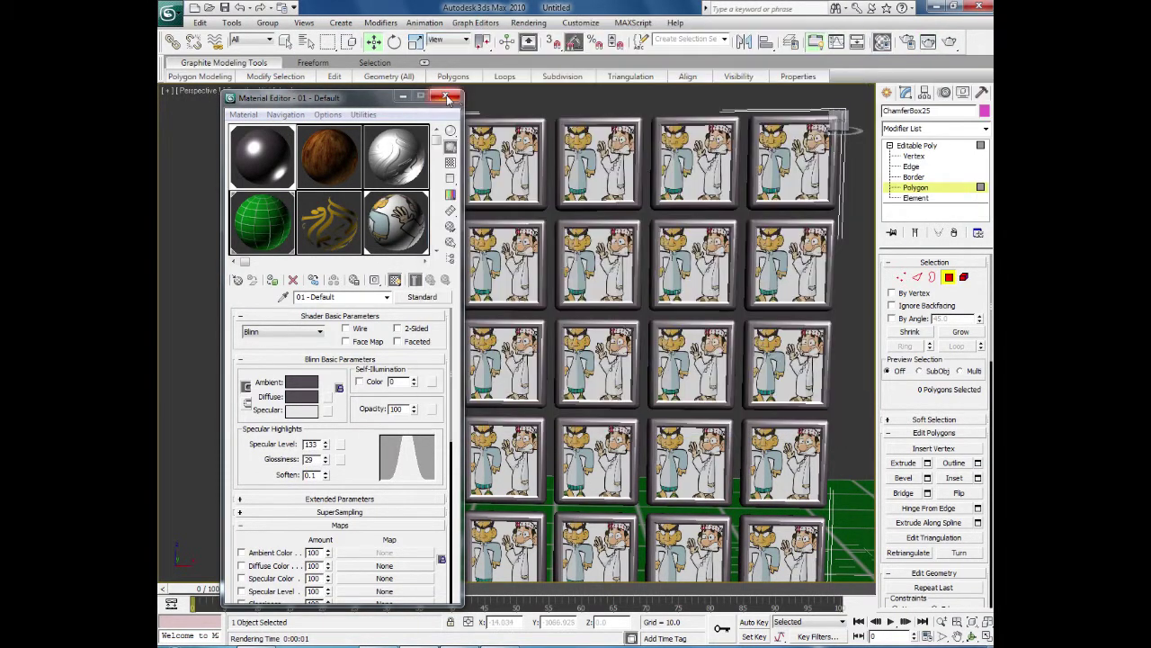
left_click(454, 97)
- Recall the front polygons of all tiles with the named selection set "شاشة"
mouse_move(667, 352)
middle_mouse_down("alt")
mouse_move(475, 348)
mouse_move(513, 381)
middle_mouse_up("alt")
left_click(838, 121)
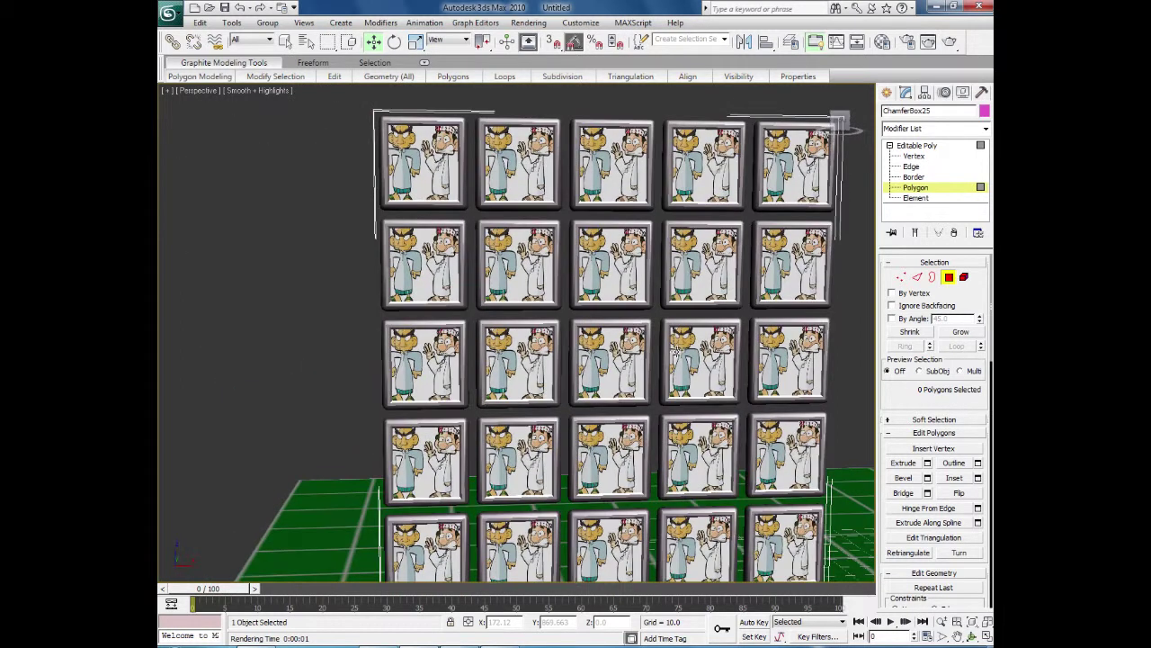
middle_click_drag(322, 215, 262, 210)
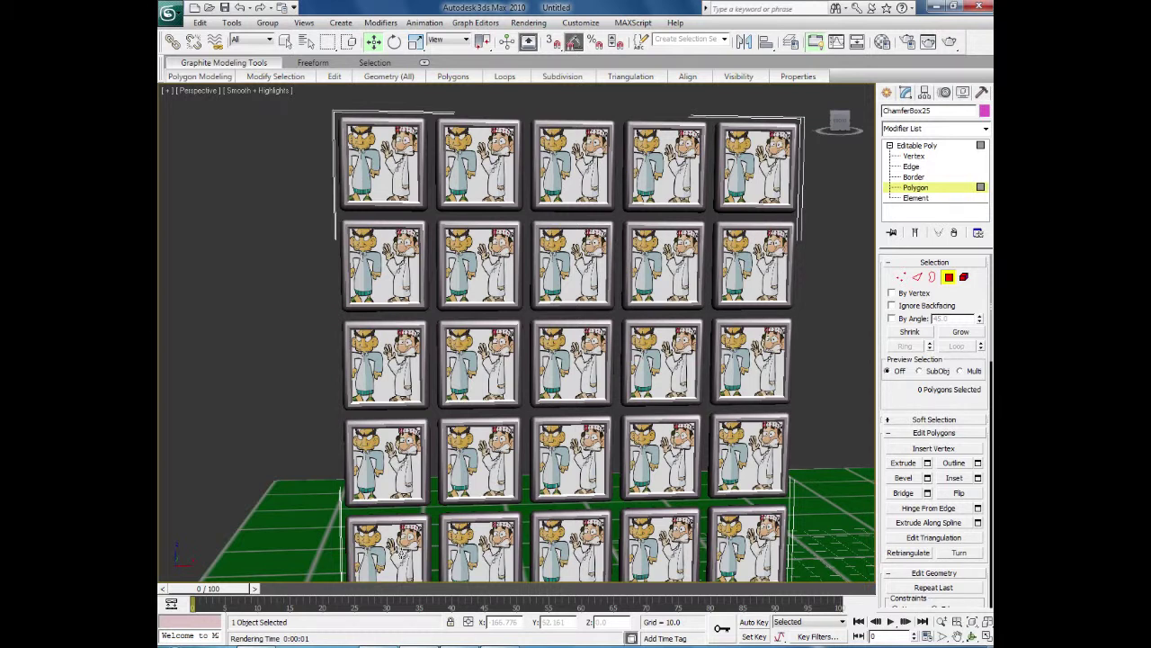
left_click(723, 41)
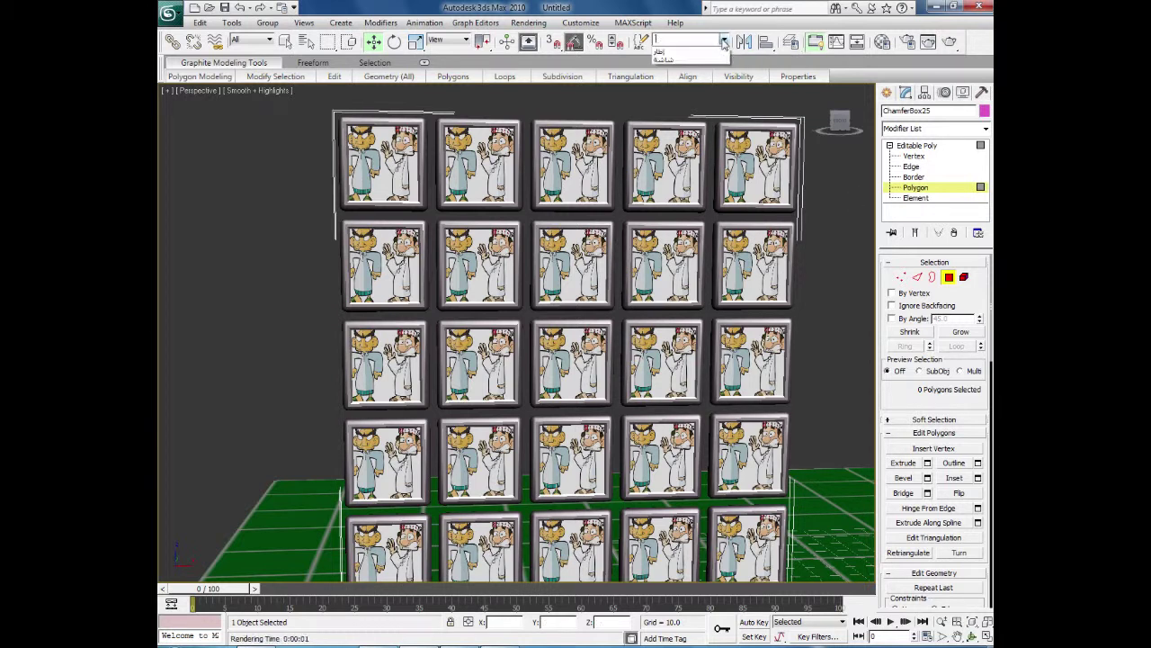
left_click(715, 57)
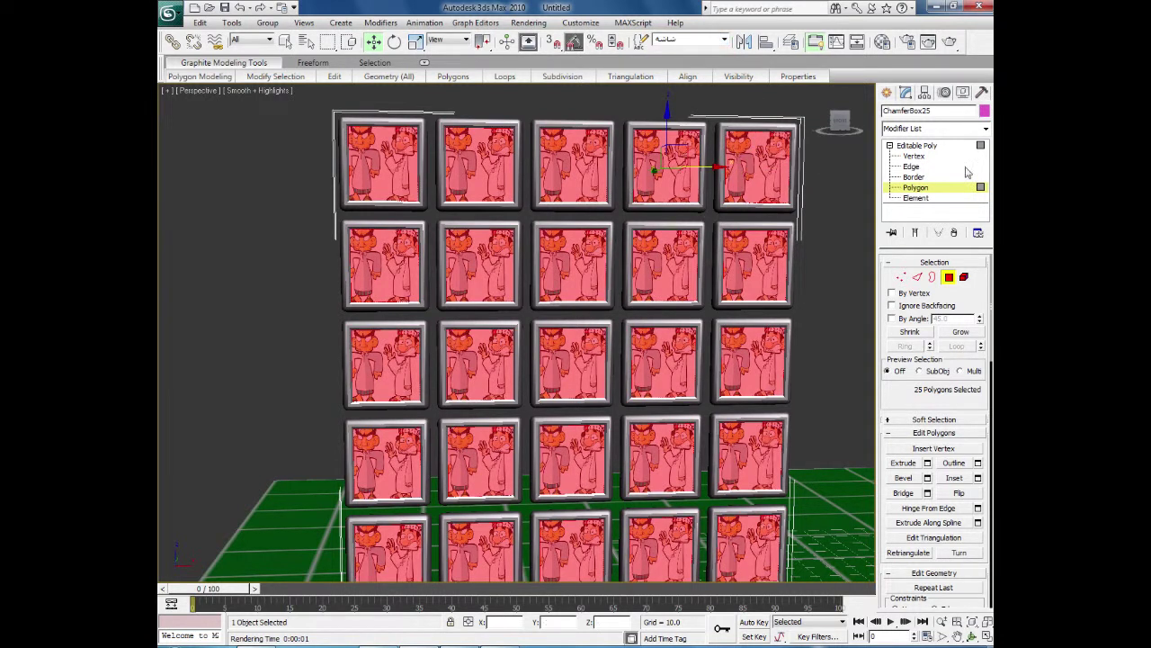
- Apply a UVW Map modifier to the selected screen polygons so one picture spans the whole tile wall
left_click(985, 128)
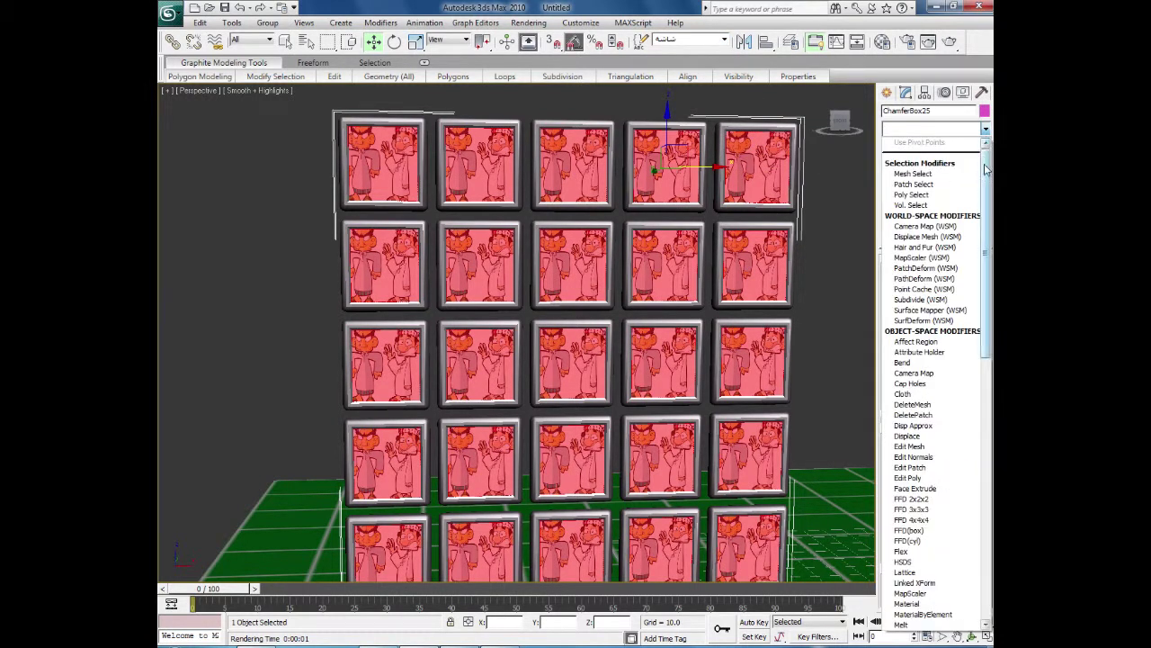
left_click_drag(985, 180, 986, 512)
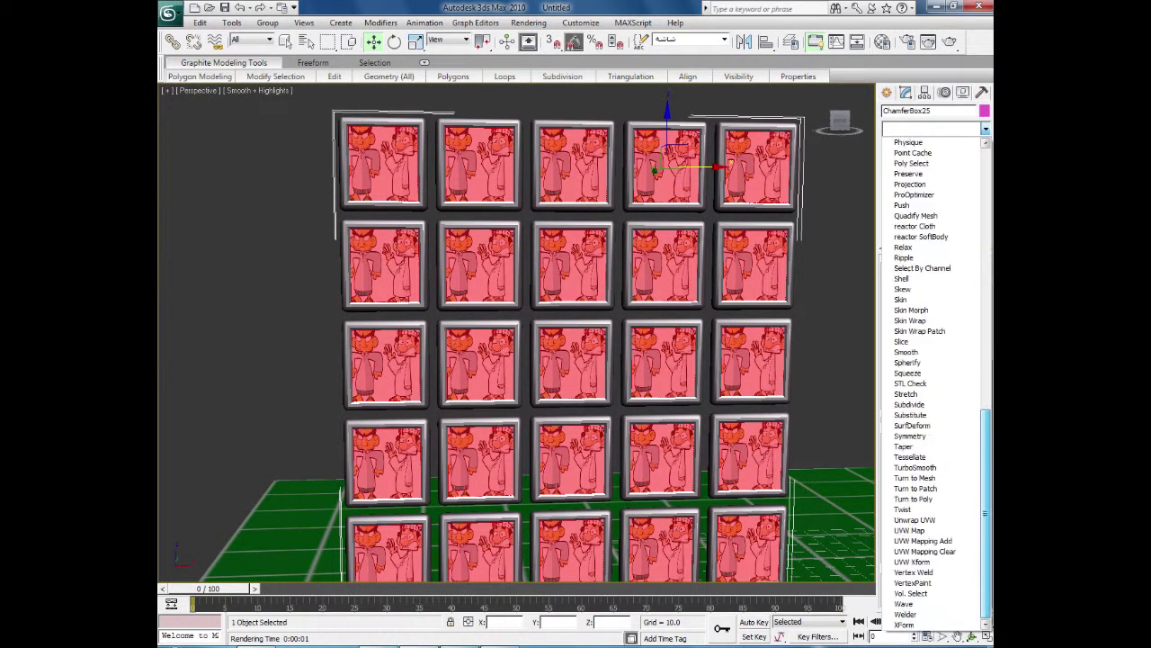
left_click(910, 531)
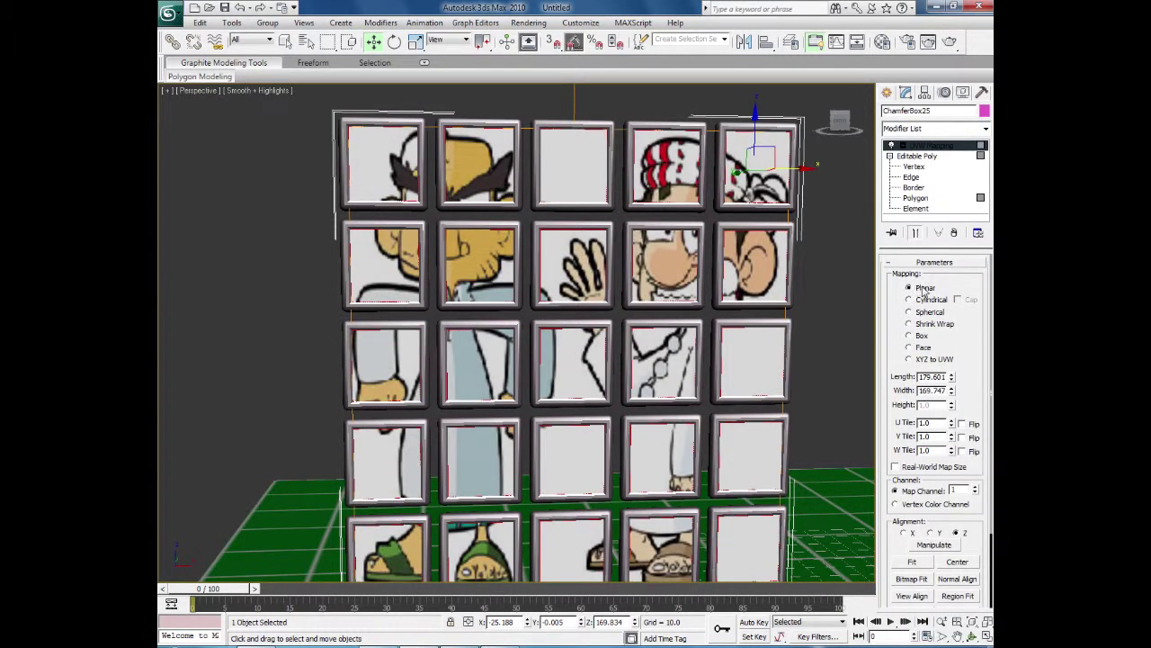
middle_click_drag(863, 351, 841, 340)
left_click(900, 148)
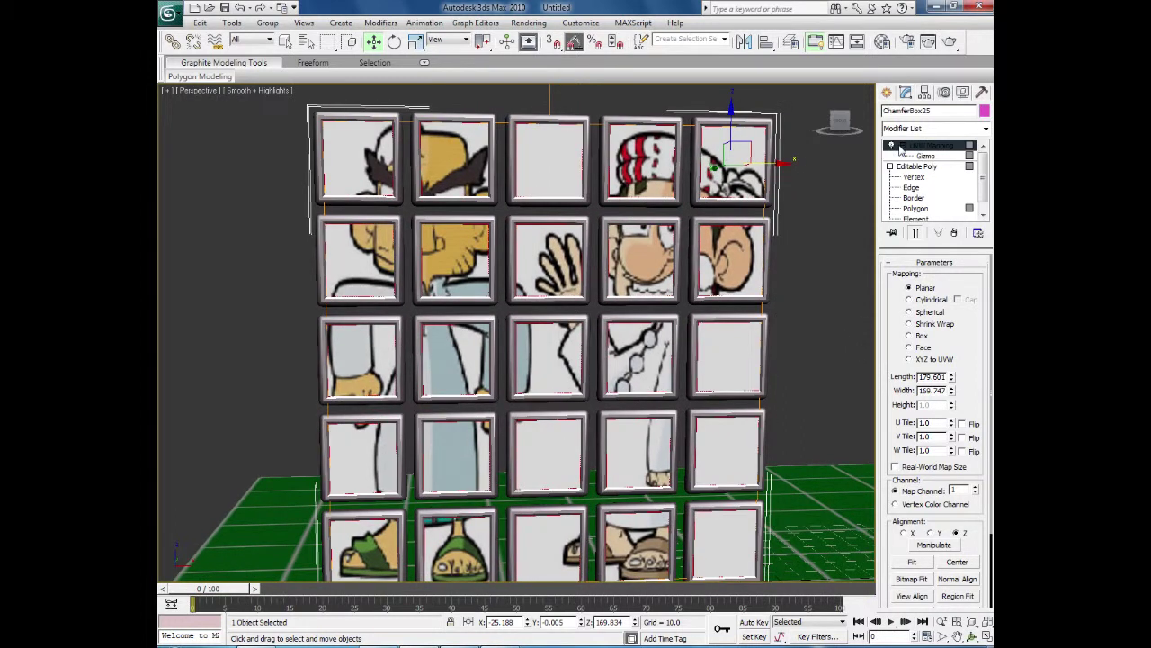
mouse_move(825, 396)
middle_mouse_down("alt")
mouse_move(747, 383)
mouse_move(669, 411)
mouse_move(747, 437)
mouse_move(828, 408)
middle_mouse_up("alt")
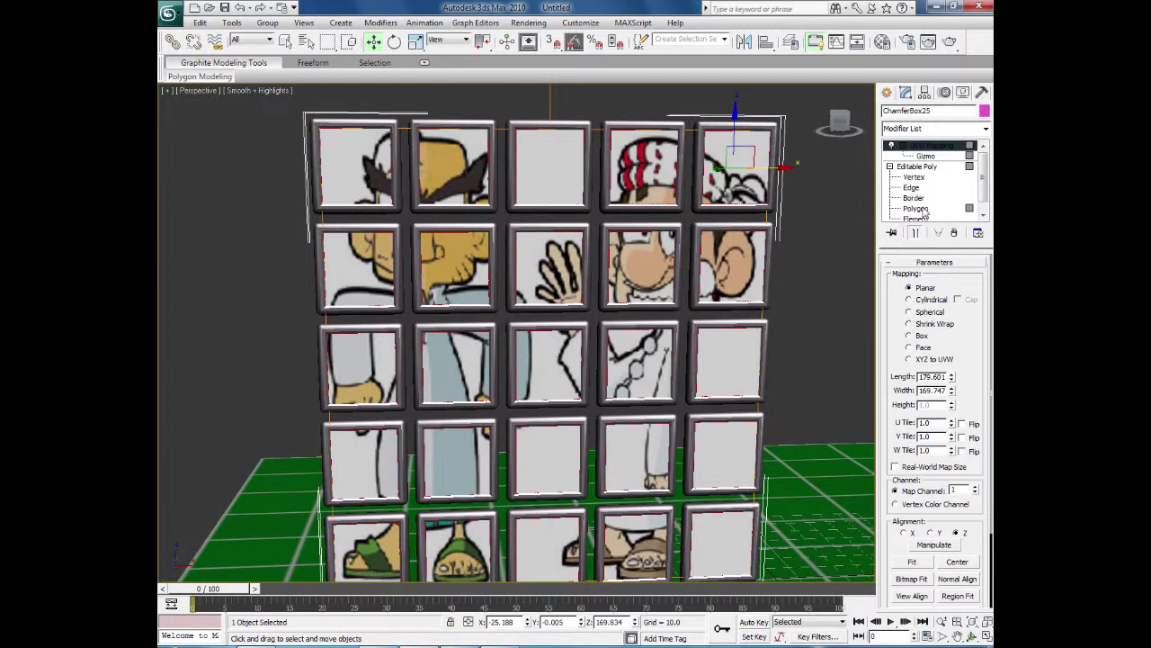
- Scale the UVW mapping gizmo slightly to adjust the picture on the tiles, and deselect the wall
left_click(926, 157)
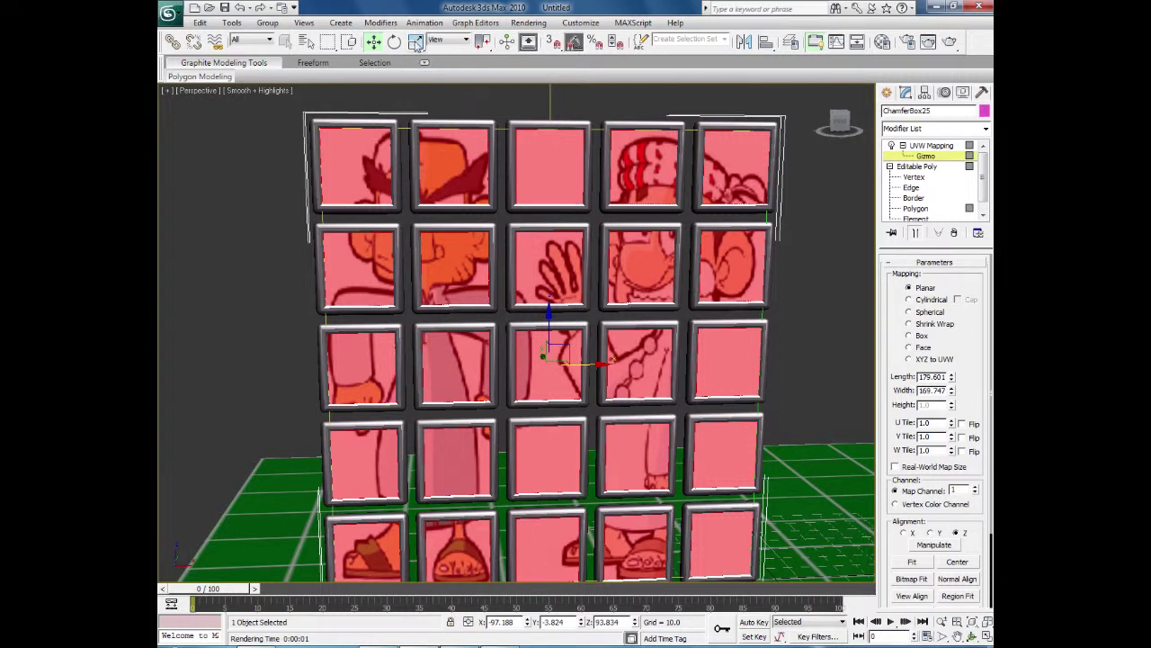
left_click(416, 43)
left_click_drag(538, 353, 591, 347)
left_click(395, 42)
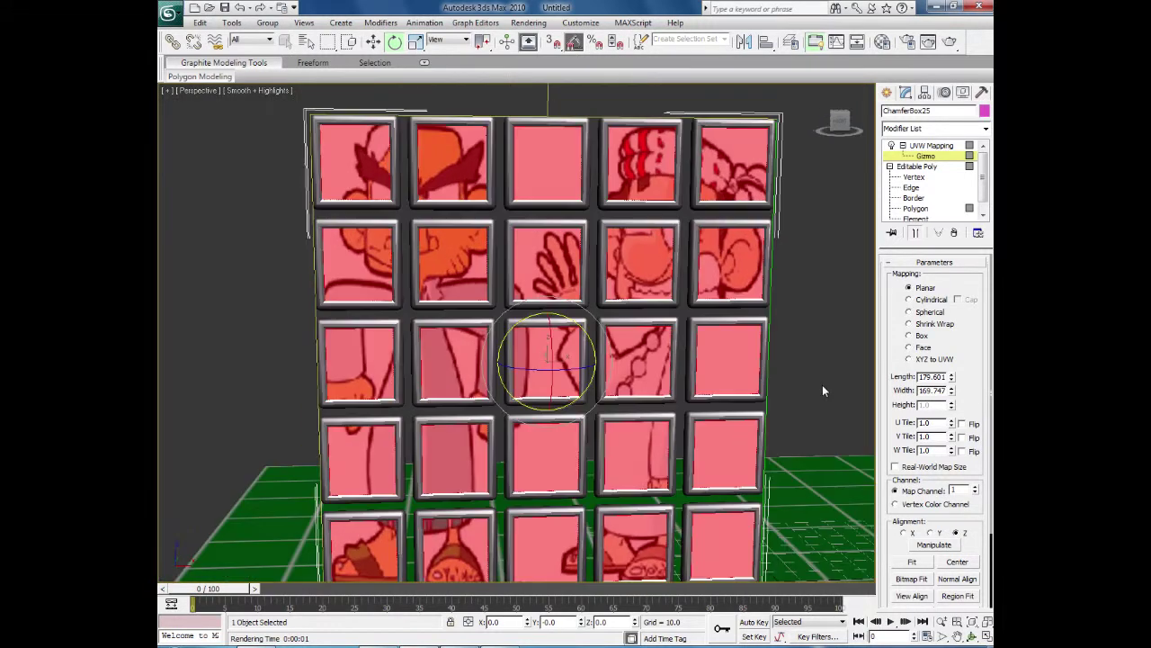
mouse_move(822, 384)
middle_mouse_down()
mouse_move(805, 371)
mouse_move(813, 382)
mouse_move(817, 372)
middle_mouse_up()
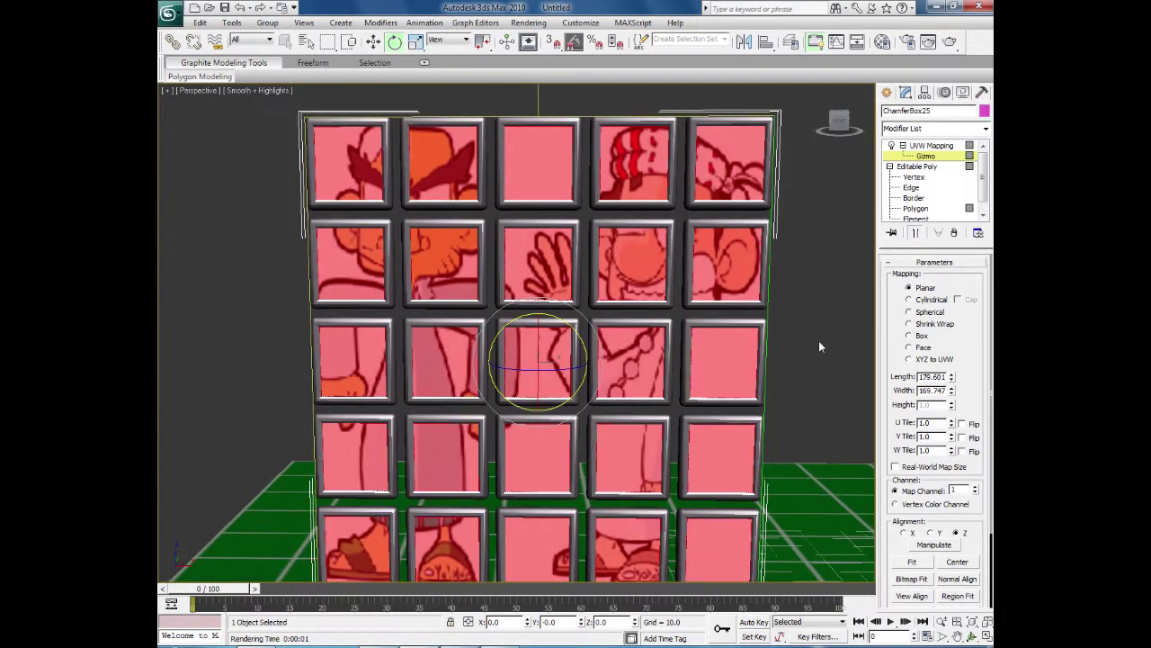
left_click(930, 146)
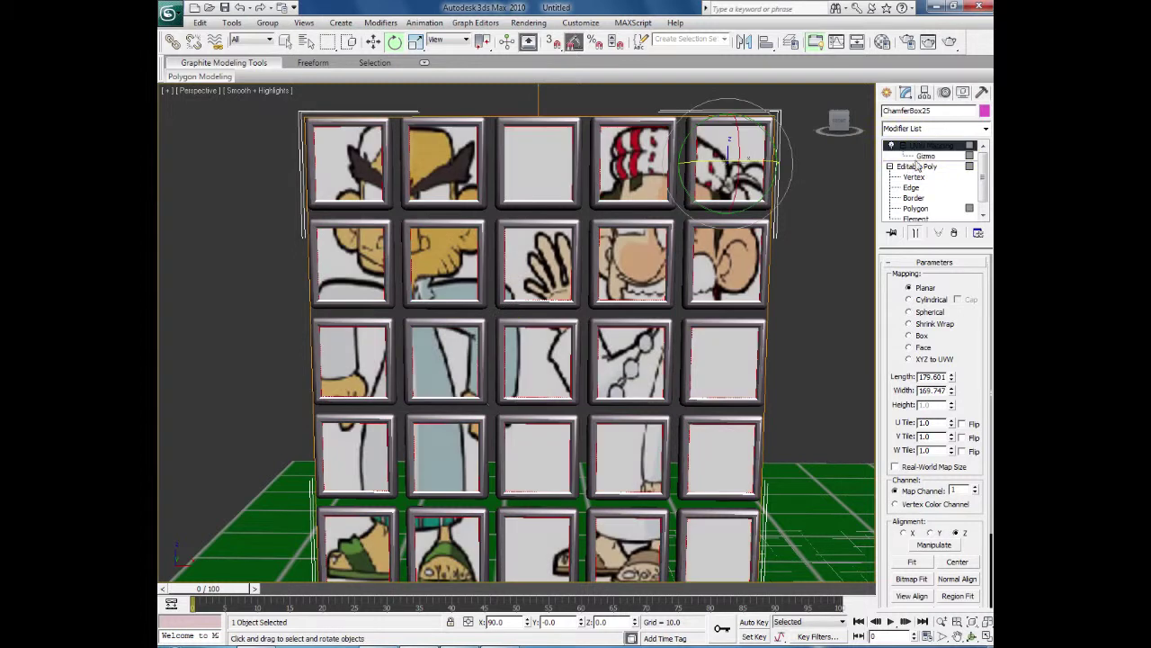
left_click(821, 258)
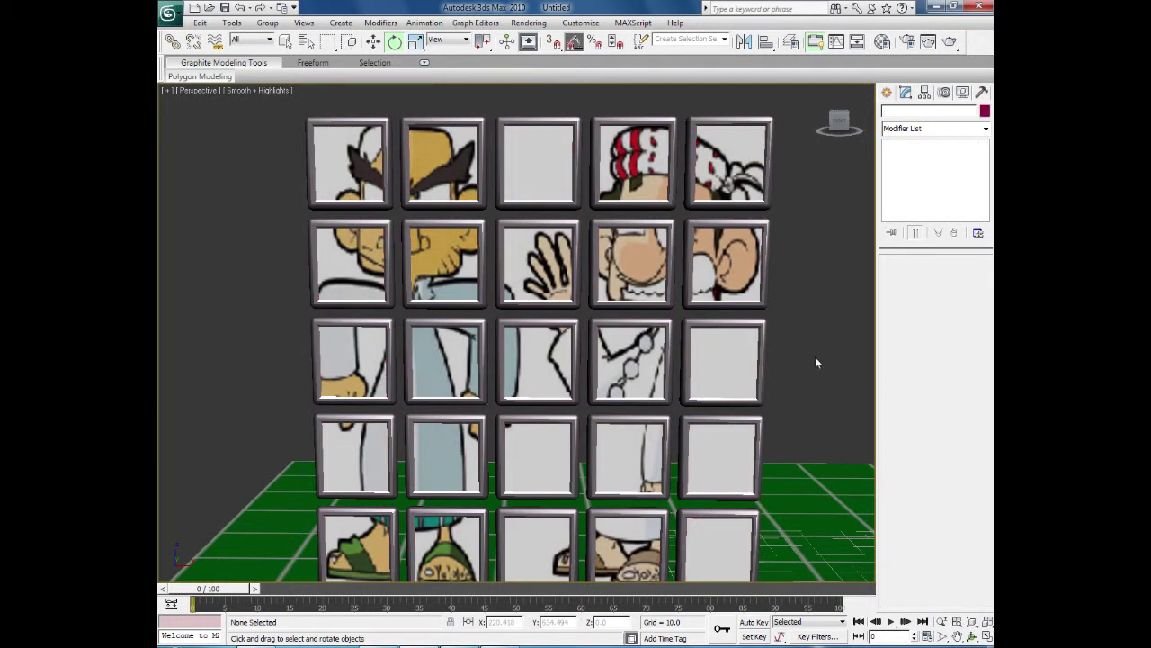
- Delete the entire 5 by 5 tile wall, keeping only the green floor plane
scroll(815, 362, "down", 3)
middle_click_drag(804, 393, 788, 357, "alt")
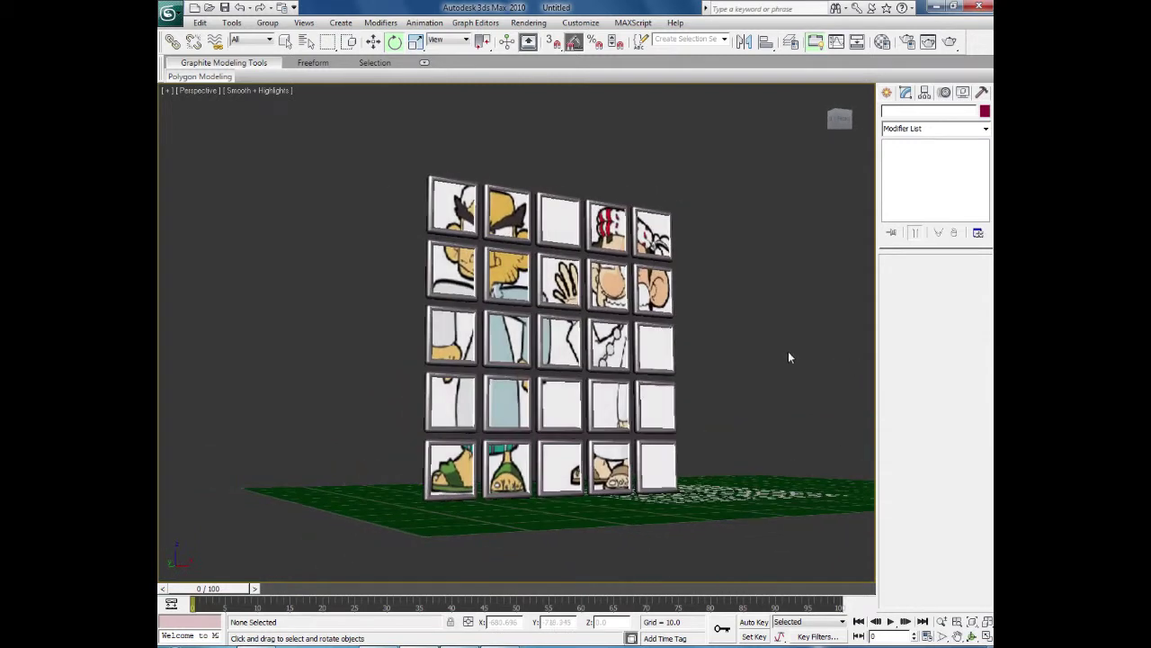
left_click_drag(759, 184, 376, 468)
key("Delete")
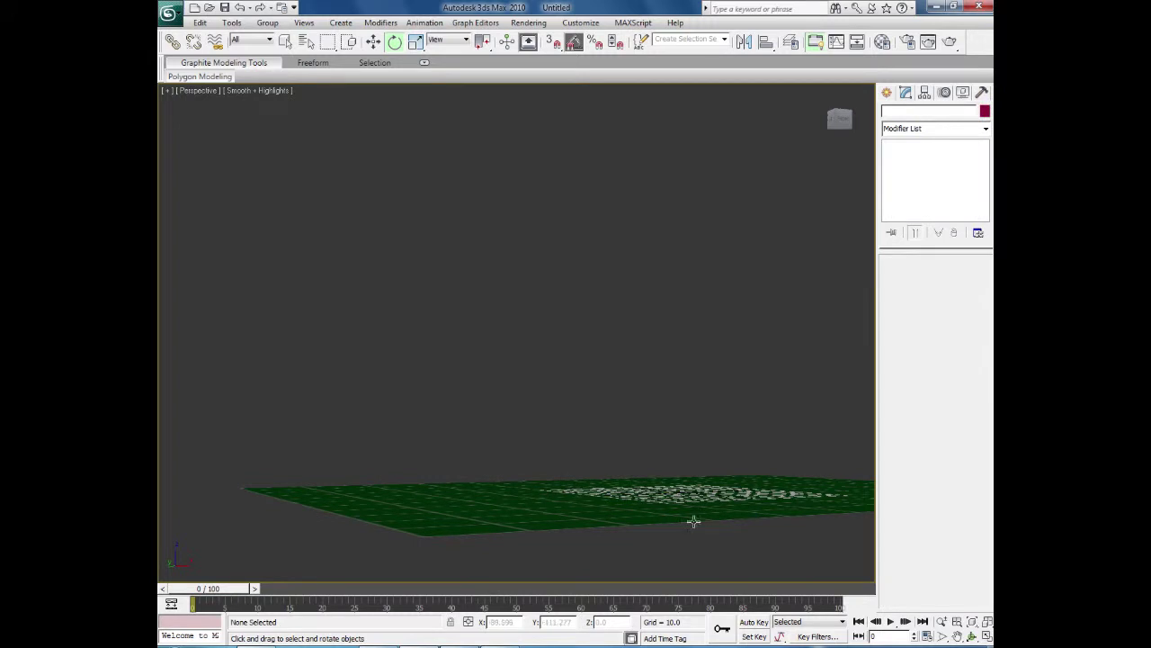
middle_click_drag(702, 559, 645, 420, "alt")
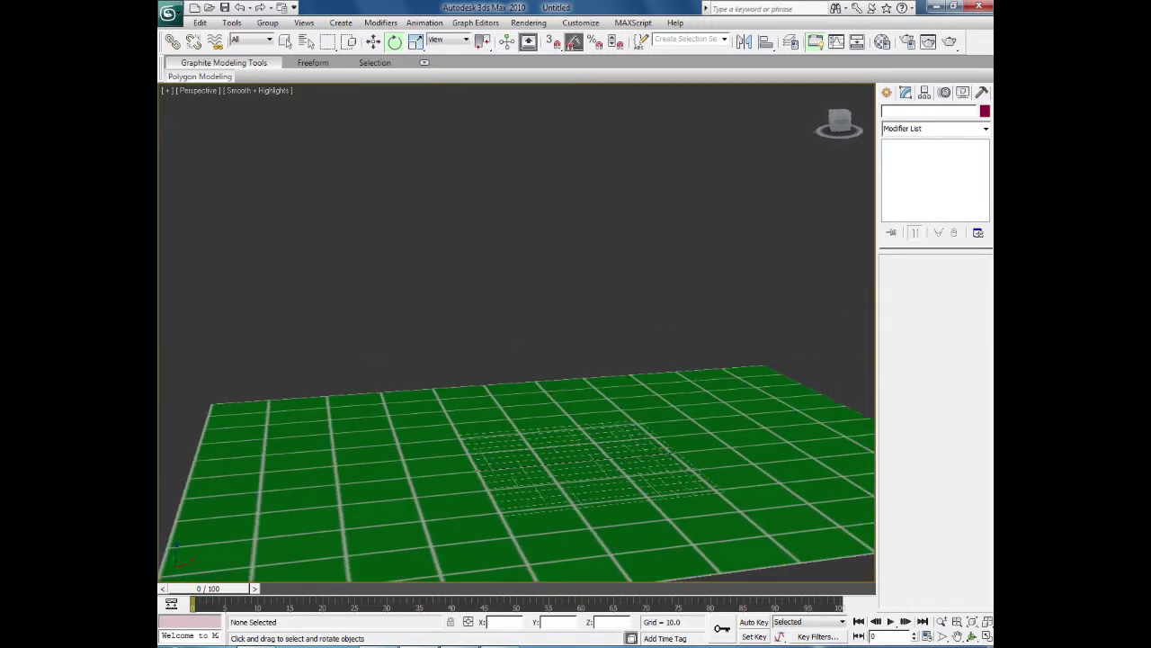
- Create a standard box about 83 long, 109 wide and 81 high near the centre of the floor plane
left_click(887, 94)
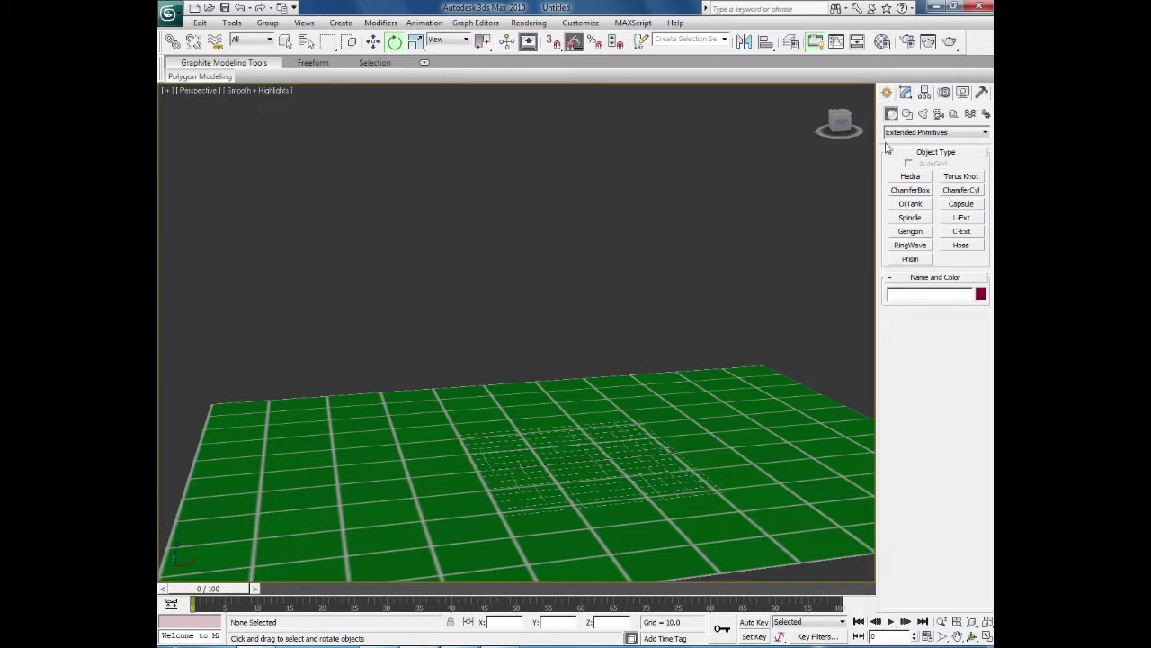
left_click(911, 133)
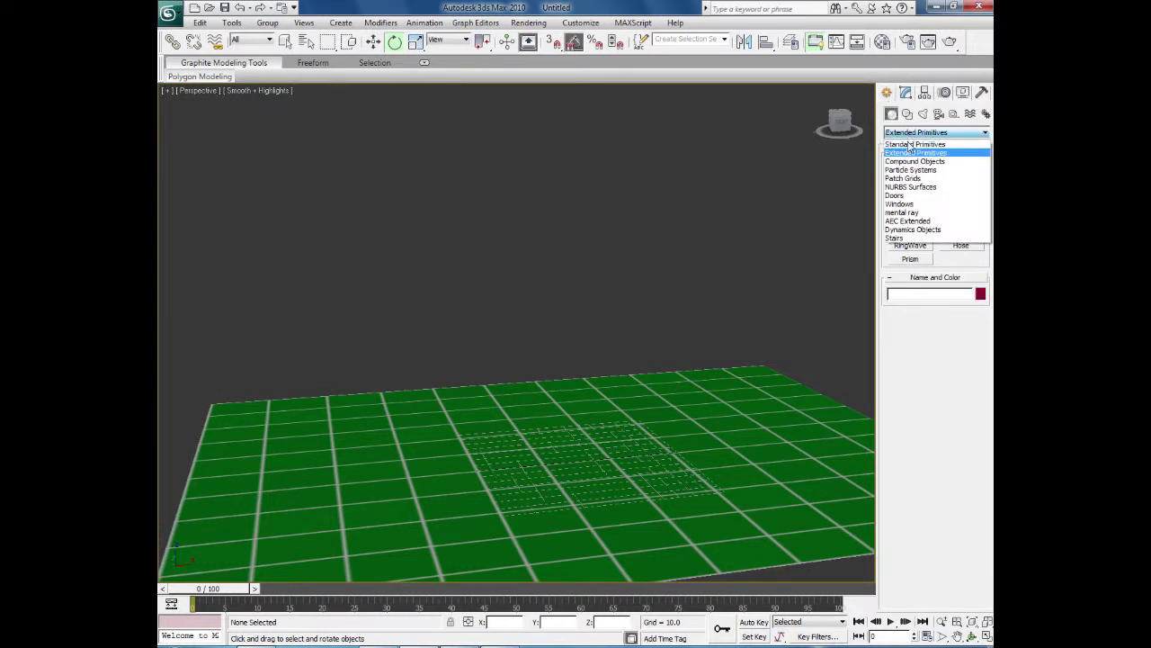
left_click(910, 144)
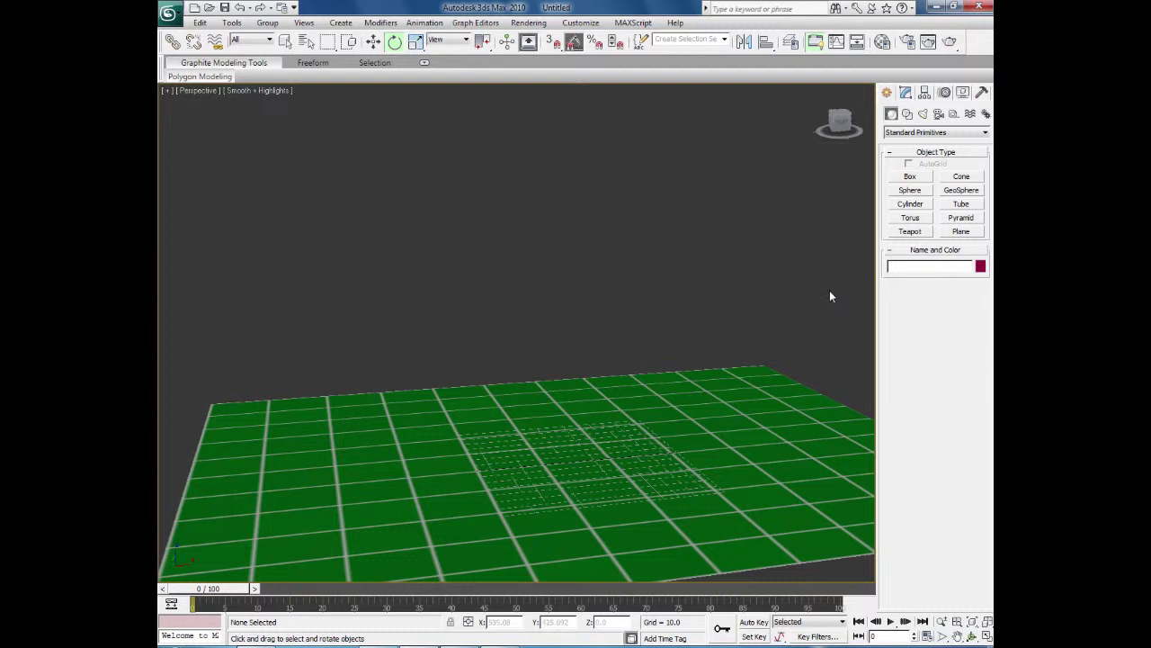
left_click(987, 638)
left_click(653, 255)
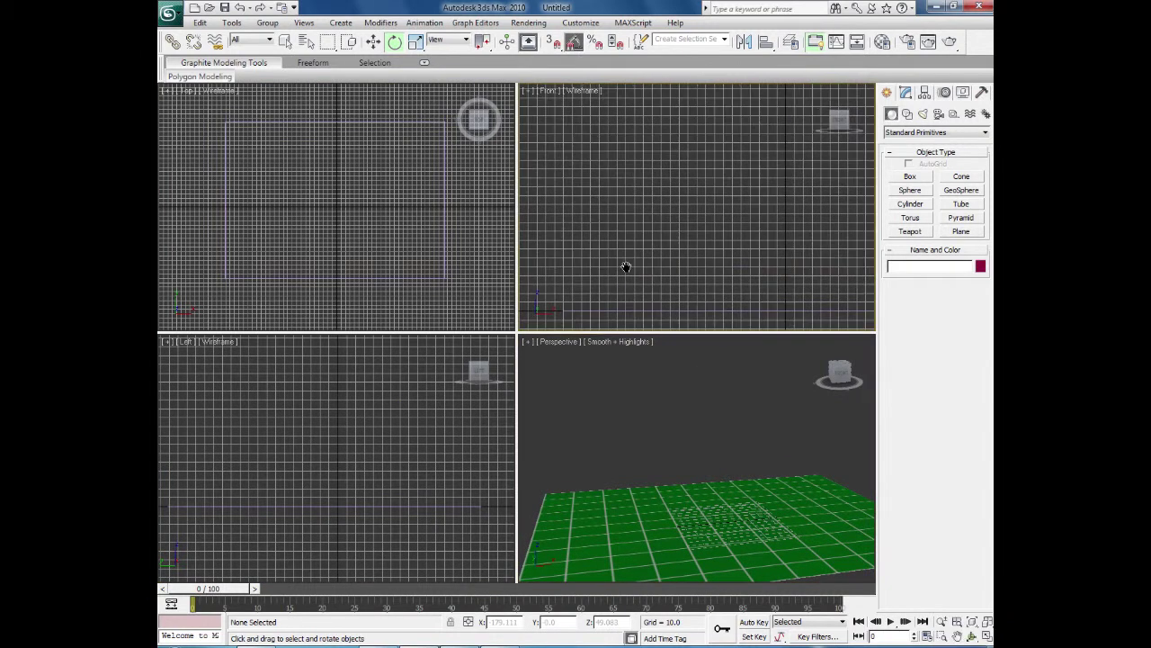
left_click(906, 178)
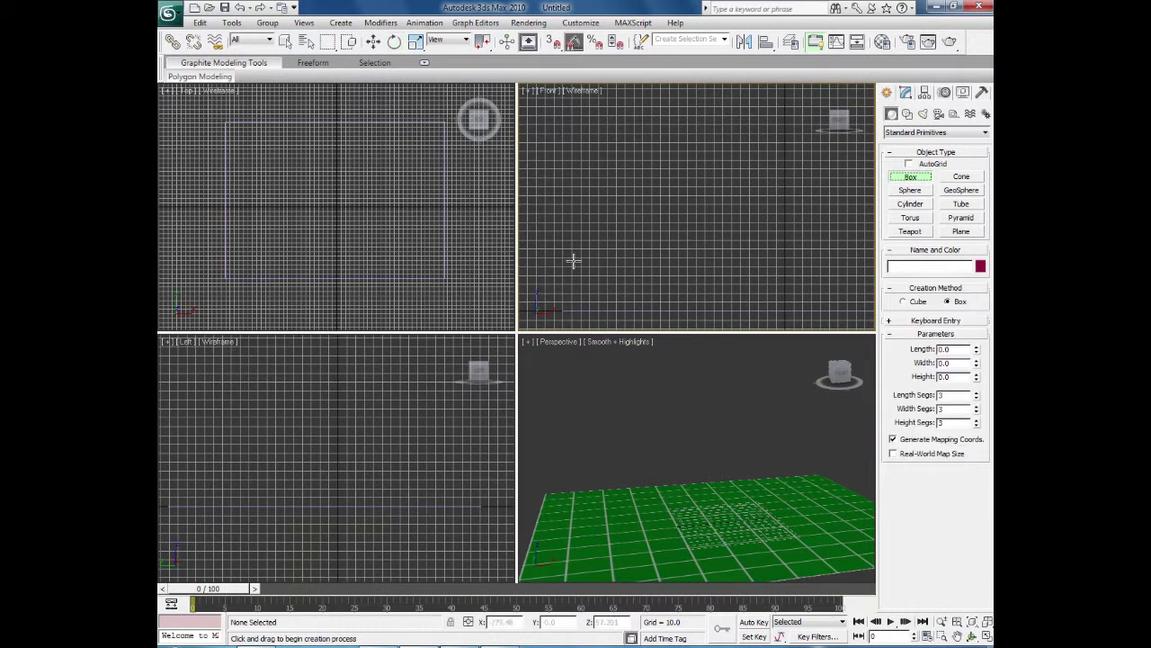
left_click_drag(337, 203, 383, 236)
left_click(386, 206)
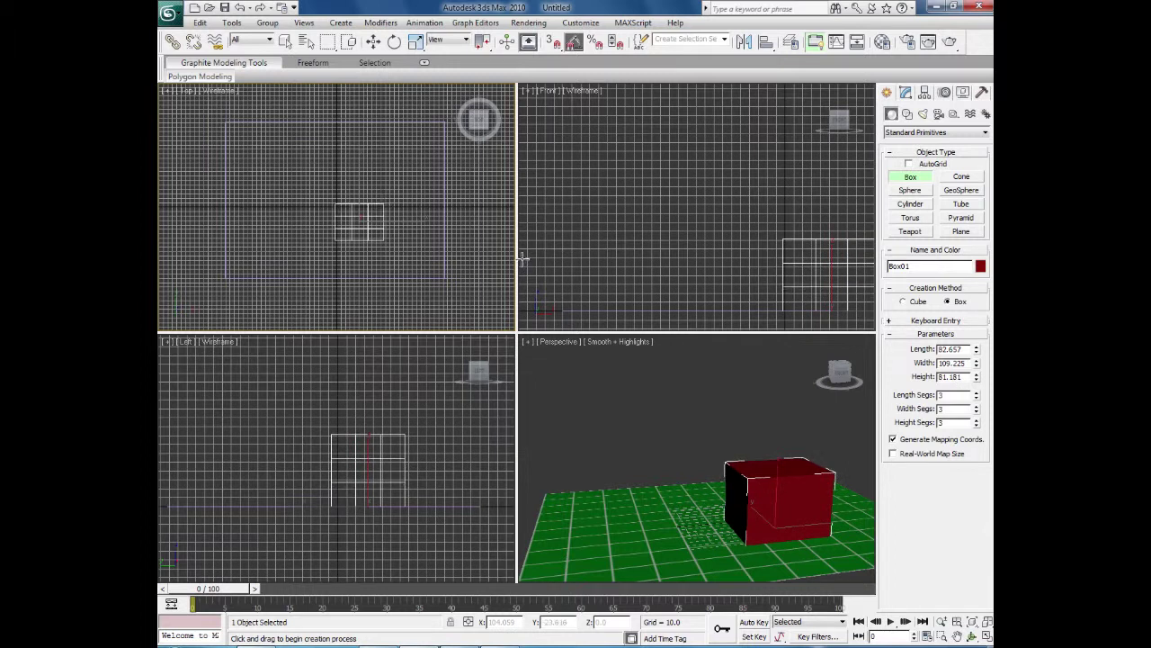
- Set the box's length, width and height segments to 1 and display edged faces in the perspective view
left_click_drag(978, 397, 979, 413)
key("F4")
middle_click_drag(832, 538, 767, 521)
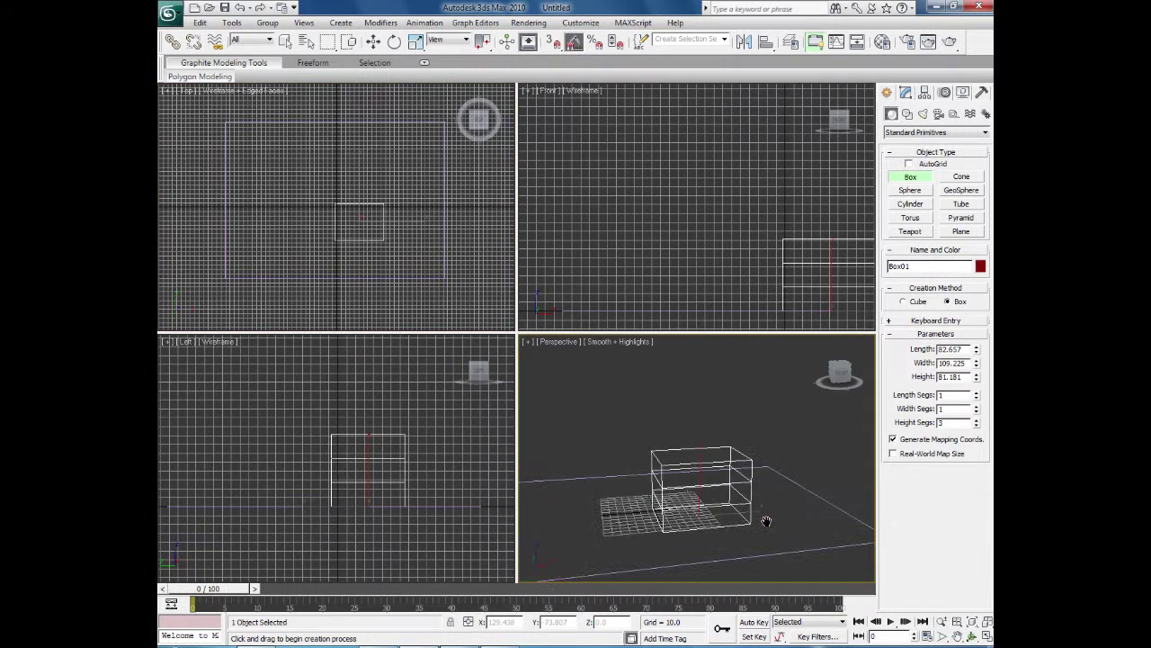
left_click_drag(978, 429, 978, 432)
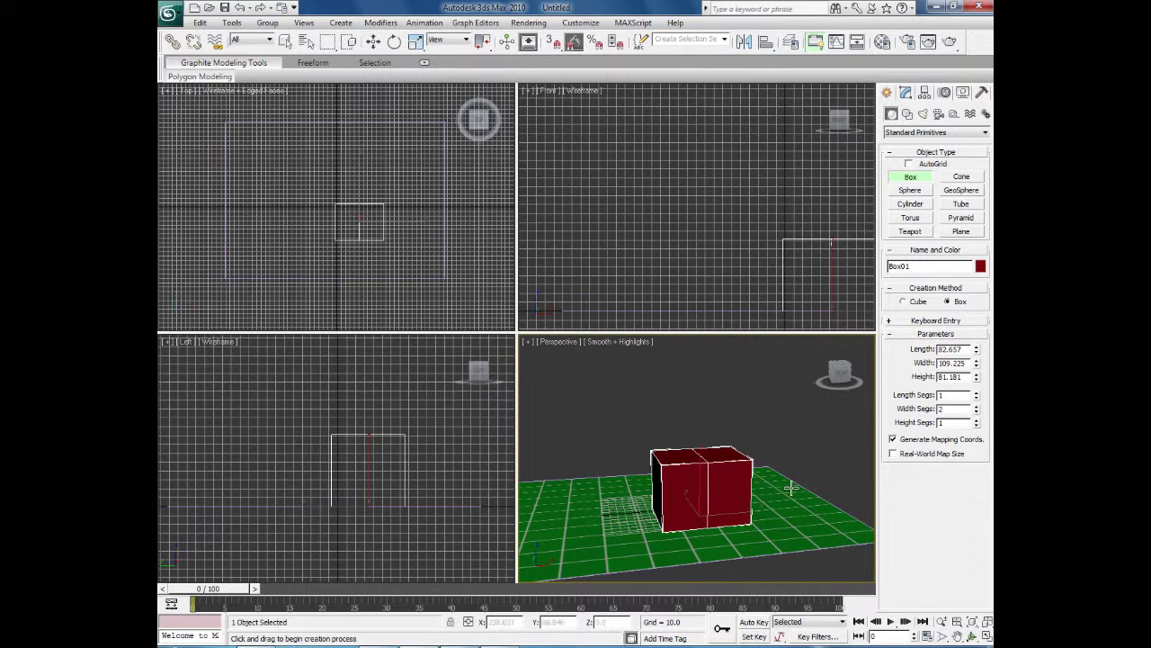
left_click(978, 412)
key("F4")
middle_click_drag(702, 486, 733, 468, "alt")
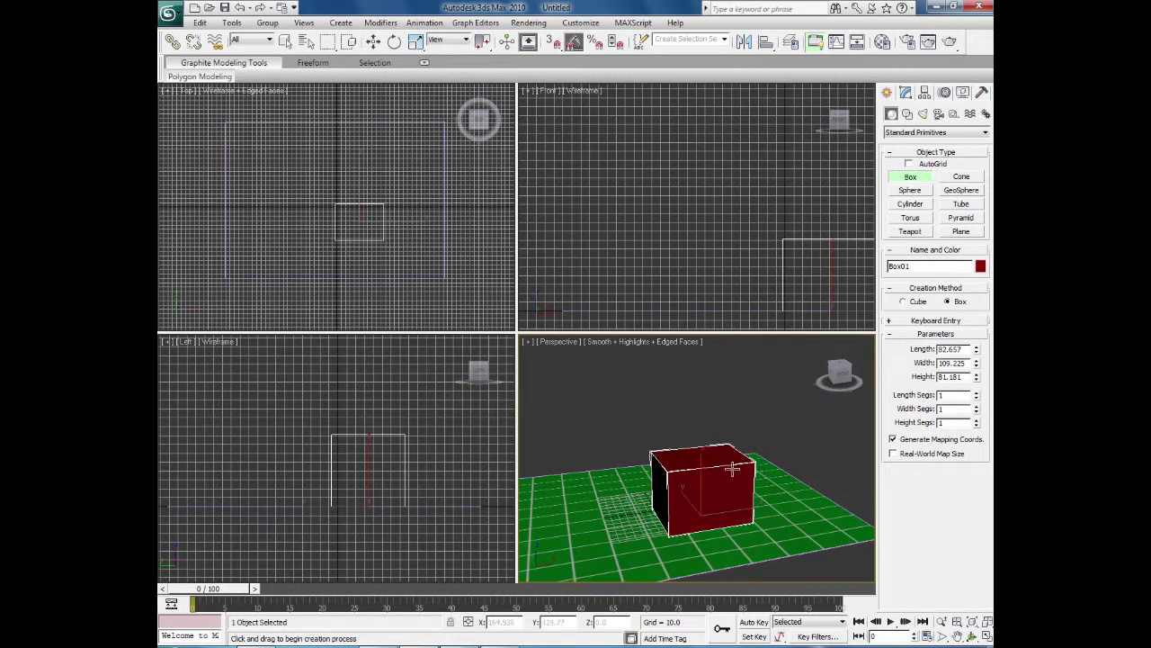
- Apply an Edit Poly modifier to the box and switch to edge selection
key("e")
left_click(906, 93)
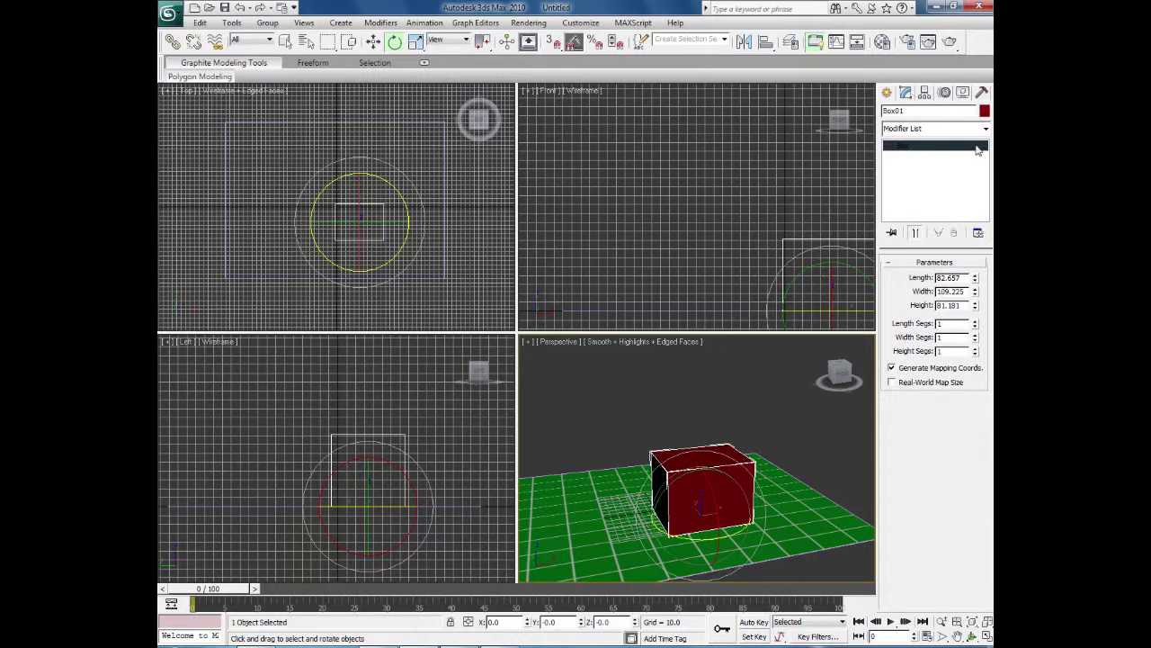
left_click(987, 129)
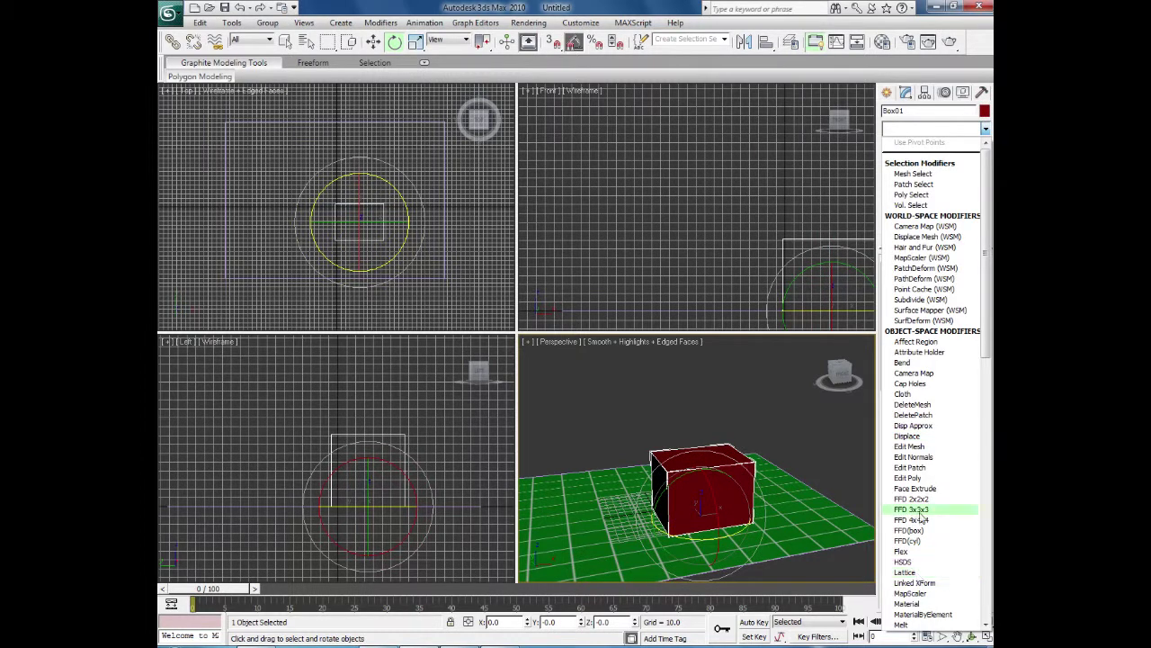
left_click(918, 478)
left_click(917, 363)
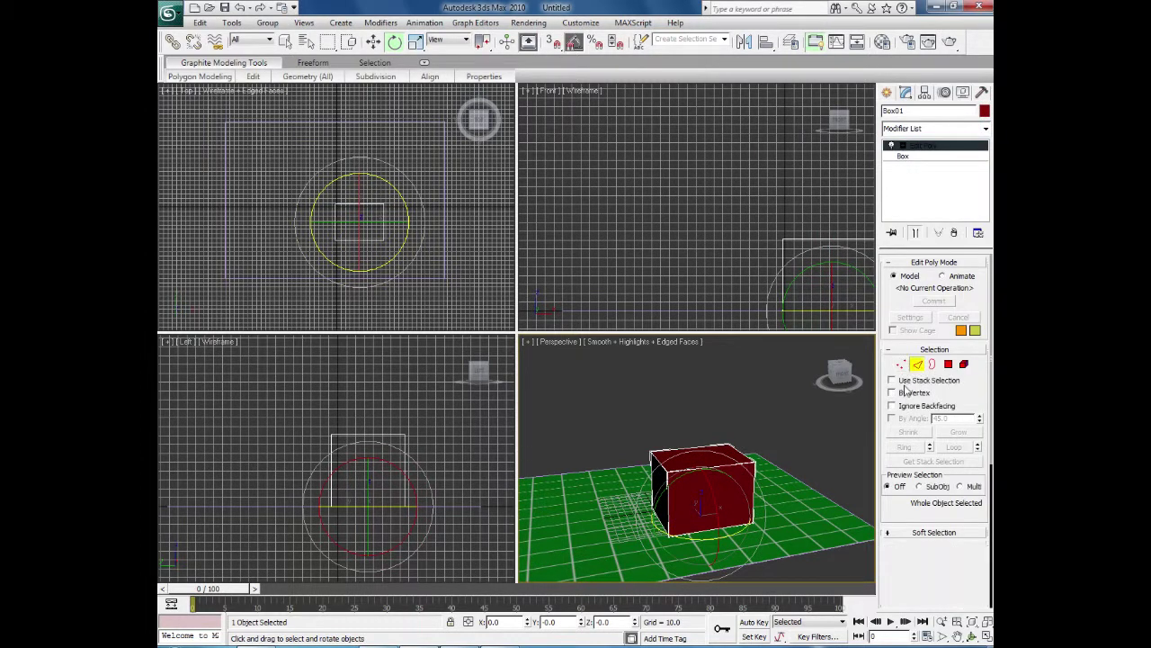
- Connect the two long upper edges of the box with 1 segment, pinch 0 and slide 0
middle_click_drag(806, 506, 808, 537, "alt")
left_click(685, 446)
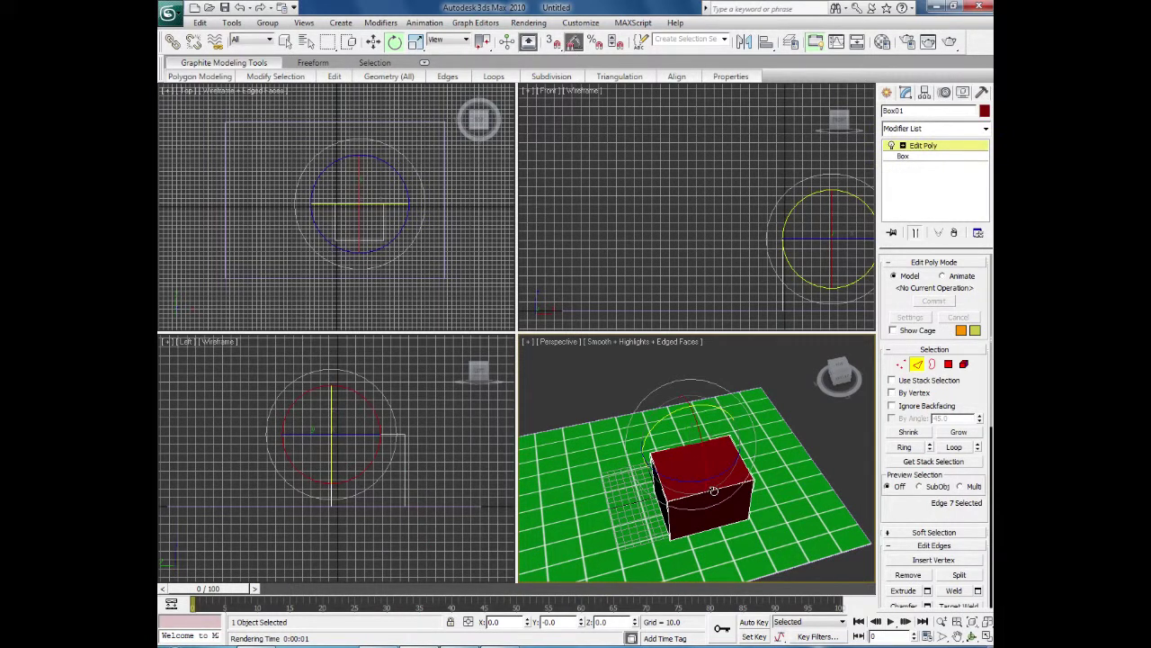
right_click(713, 490)
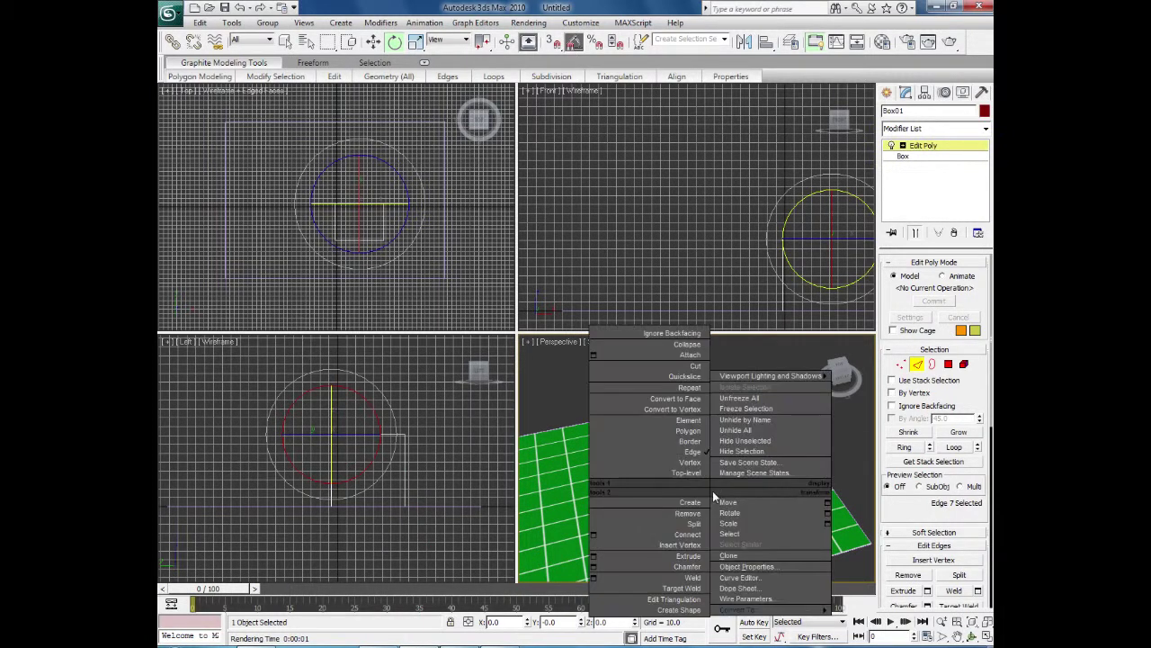
left_click(594, 535)
left_click(373, 42)
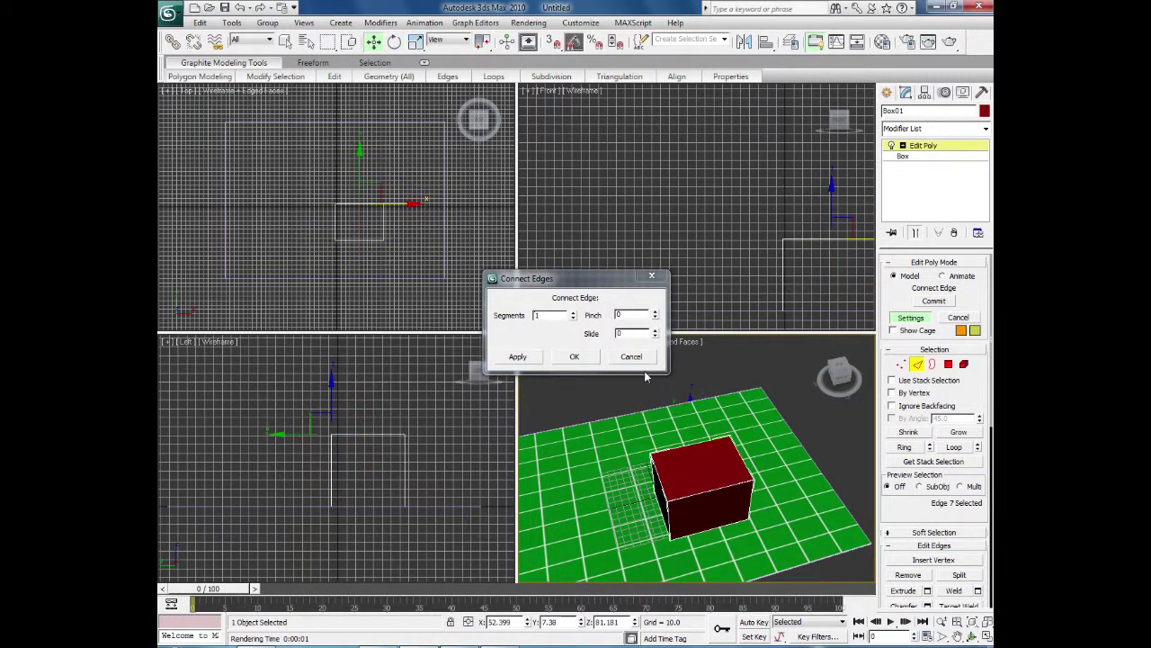
left_click(695, 461)
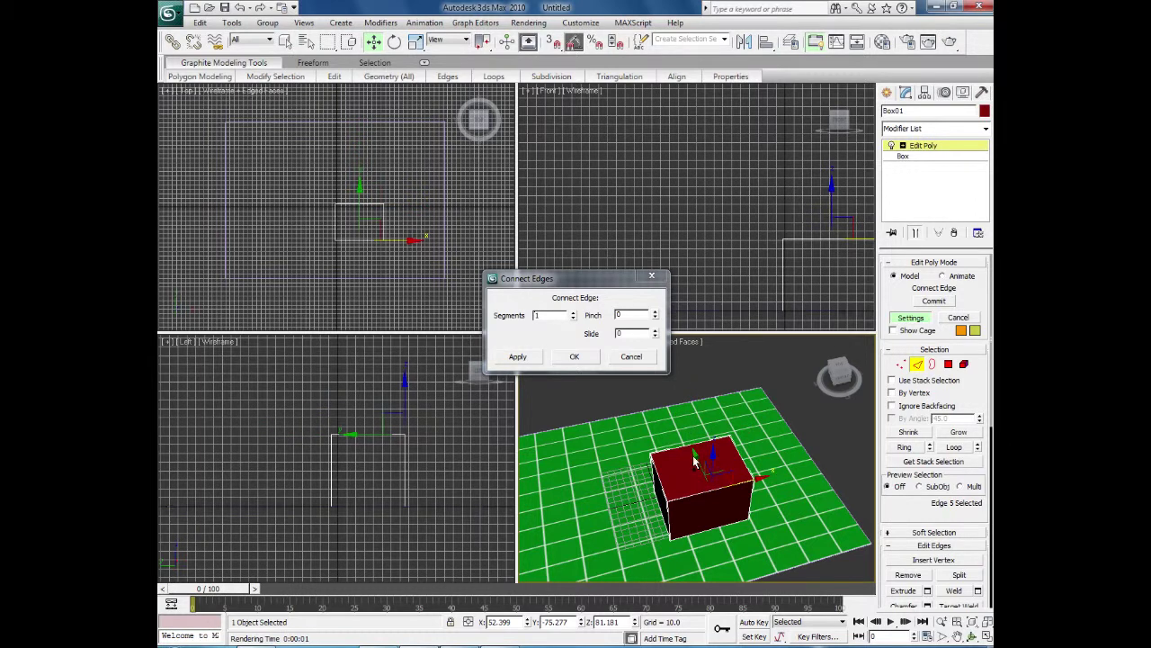
left_click(686, 443, "ctrl")
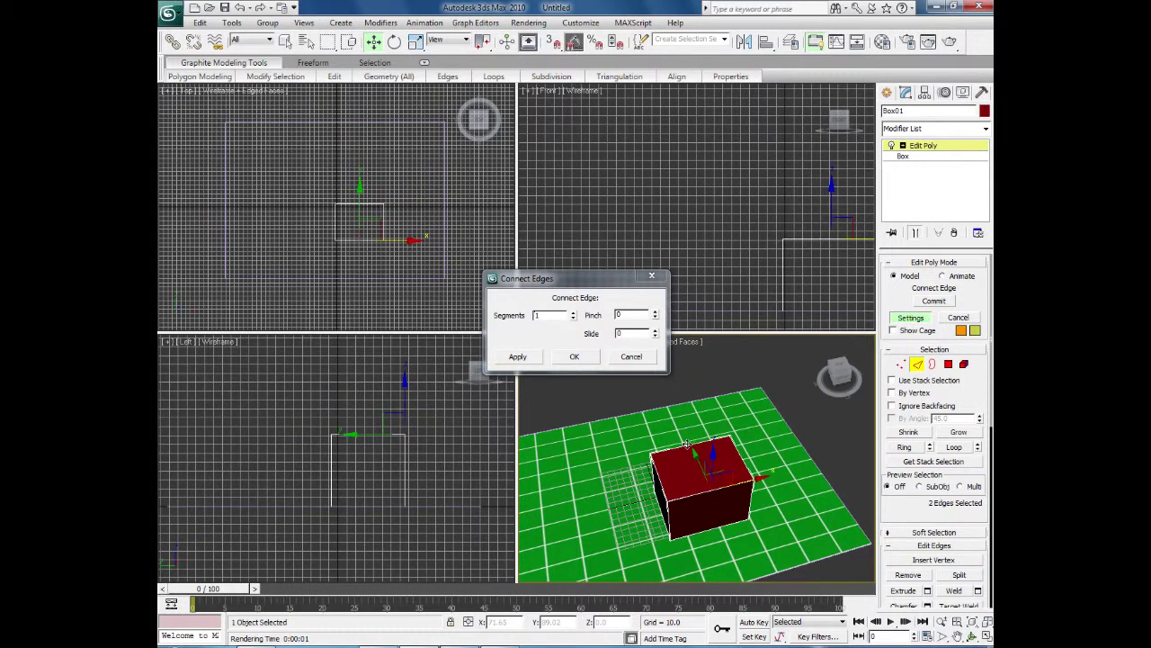
left_click(573, 357)
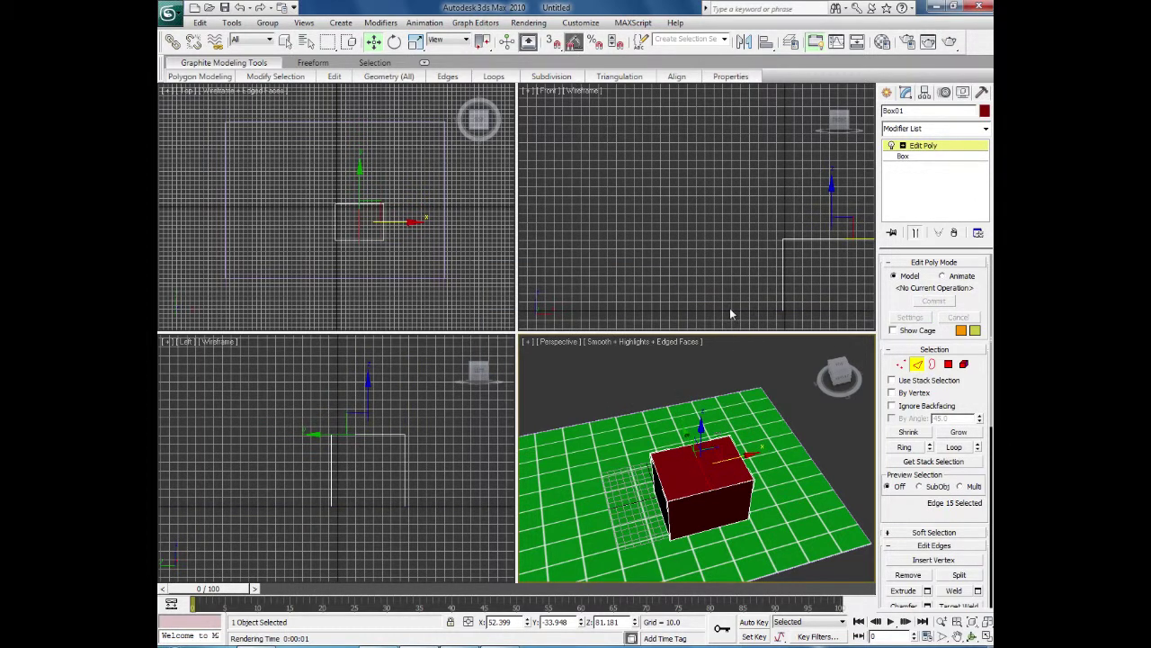
- Raise the new middle edge to a Z height of about 149 to form a gabled roof, and maximize the perspective view
middle_click_drag(731, 311, 611, 294)
left_click_drag(711, 180, 722, 118)
middle_click_drag(791, 469, 756, 457, "alt")
left_click(987, 635)
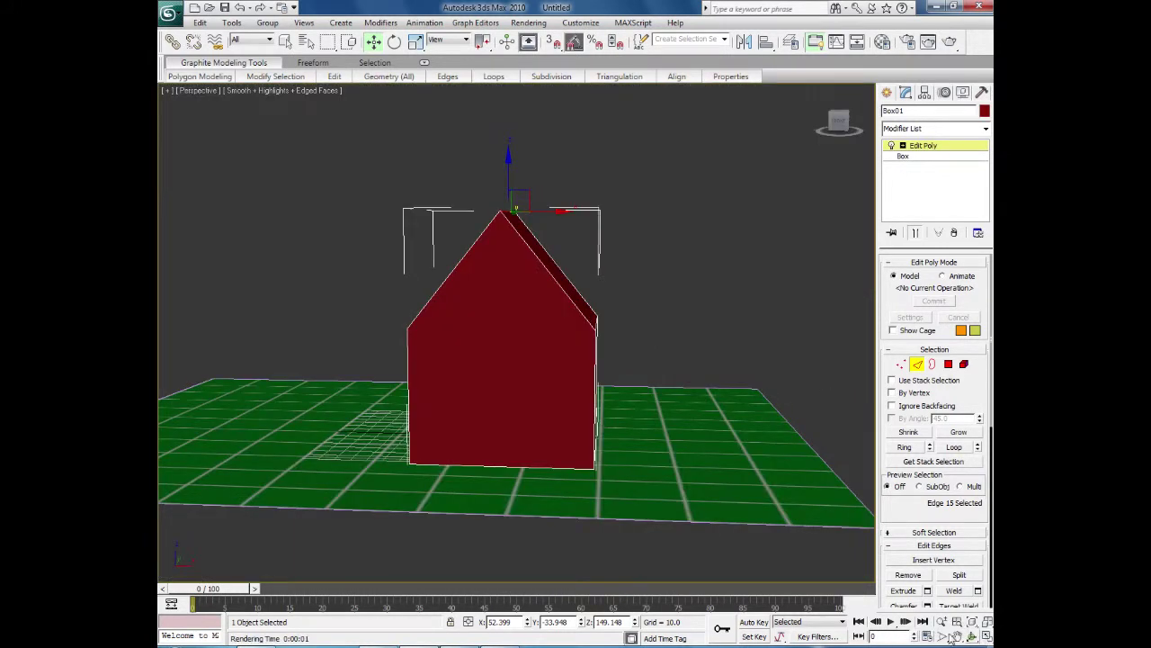
- Switch to polygon selection and select both sloping roof faces of the house
middle_click_drag(717, 528, 581, 401, "alt")
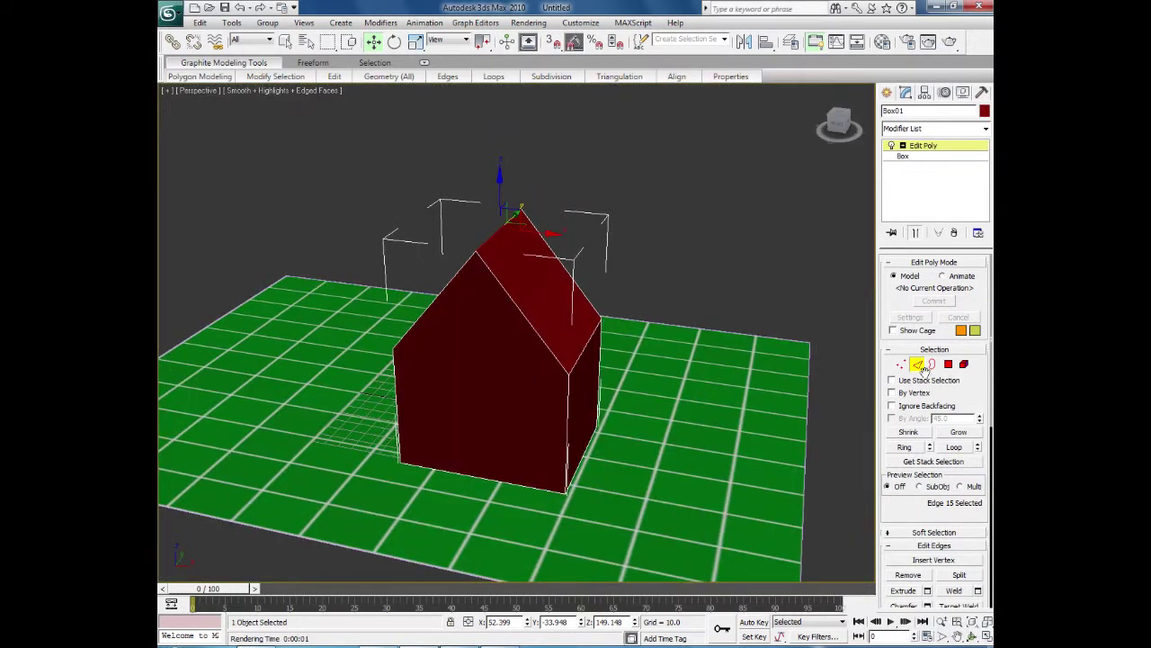
left_click(949, 364)
left_click(545, 303)
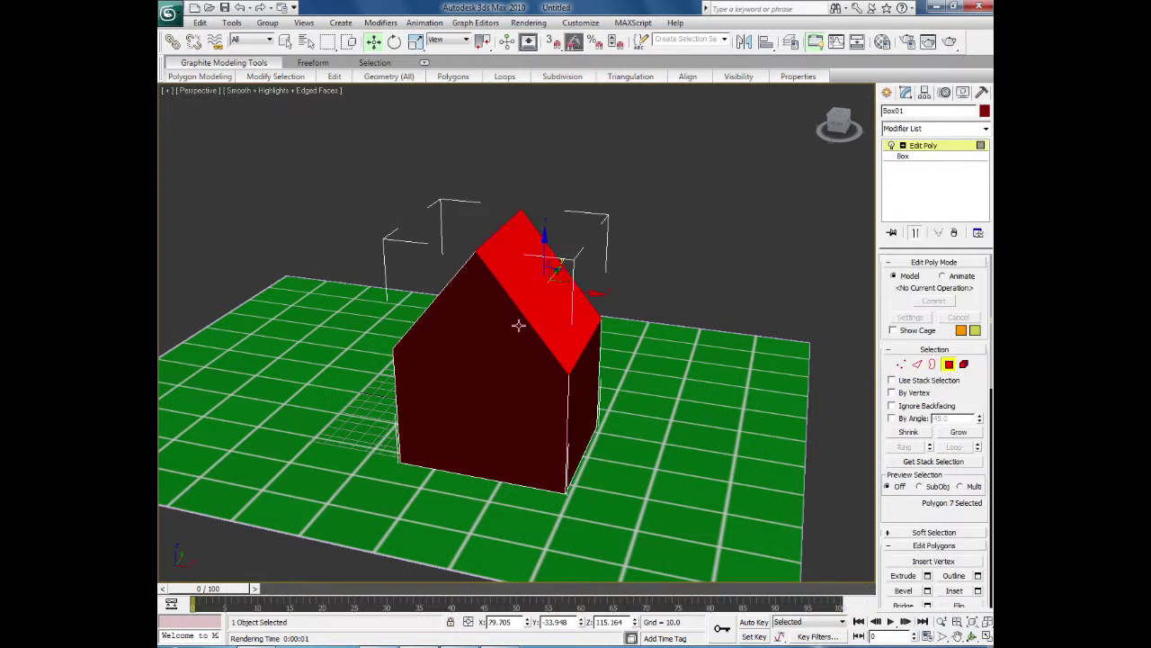
middle_click_drag(415, 391, 483, 411, "alt")
right_click(460, 340)
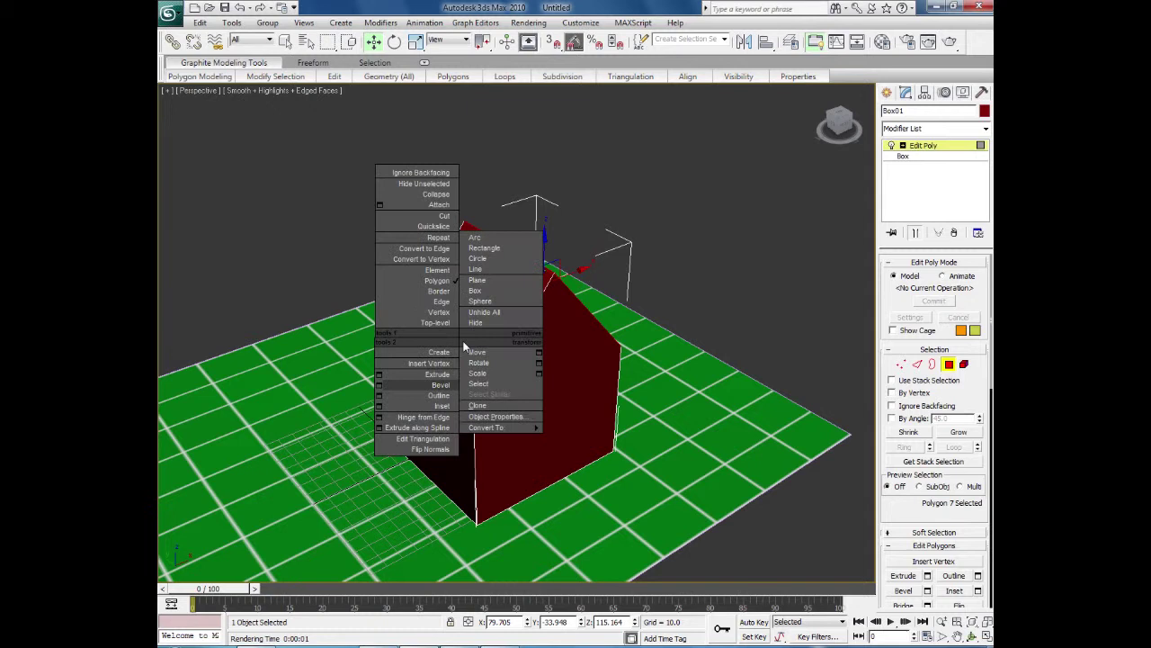
left_click(688, 288)
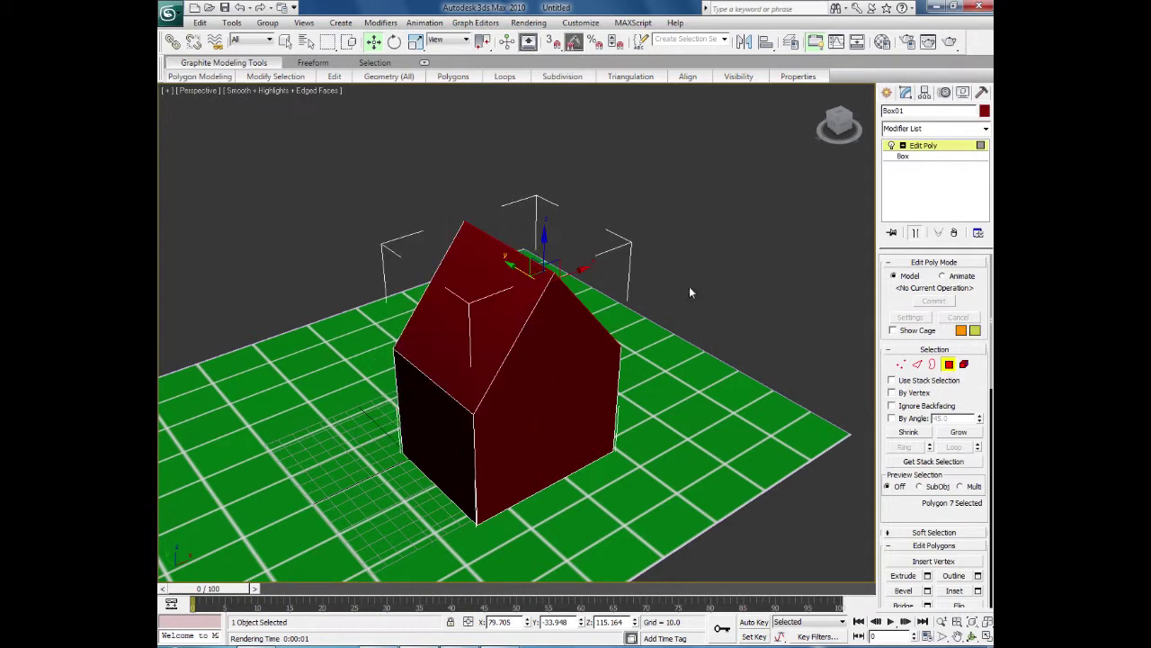
left_click(438, 334, "ctrl")
middle_click_drag(592, 447, 533, 410, "alt")
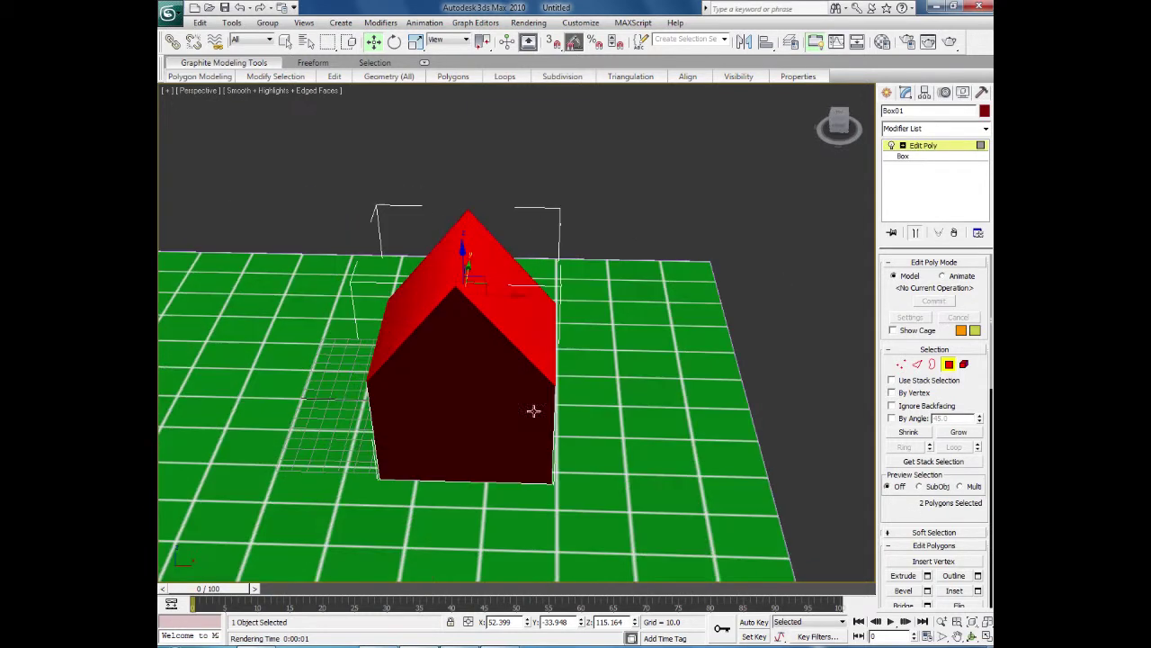
- Bevel the two roof faces by Local Normal with a height of 7.238 and an outline amount of 0
right_click(525, 343)
left_click(406, 386)
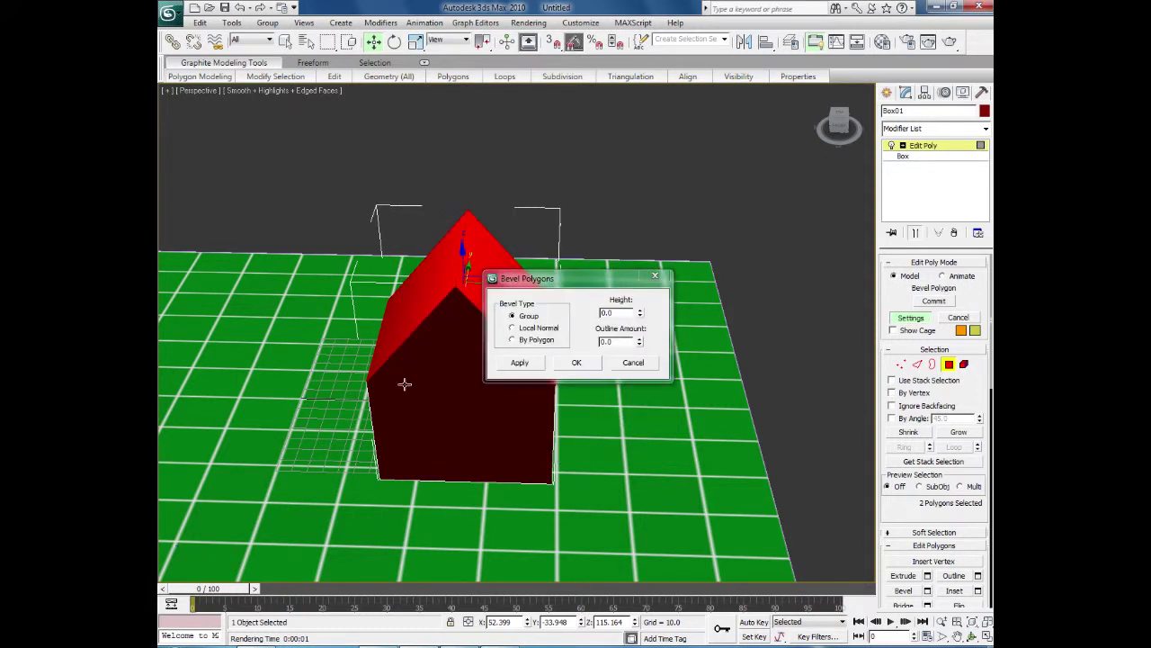
left_click_drag(642, 318, 642, 393)
left_click(512, 327)
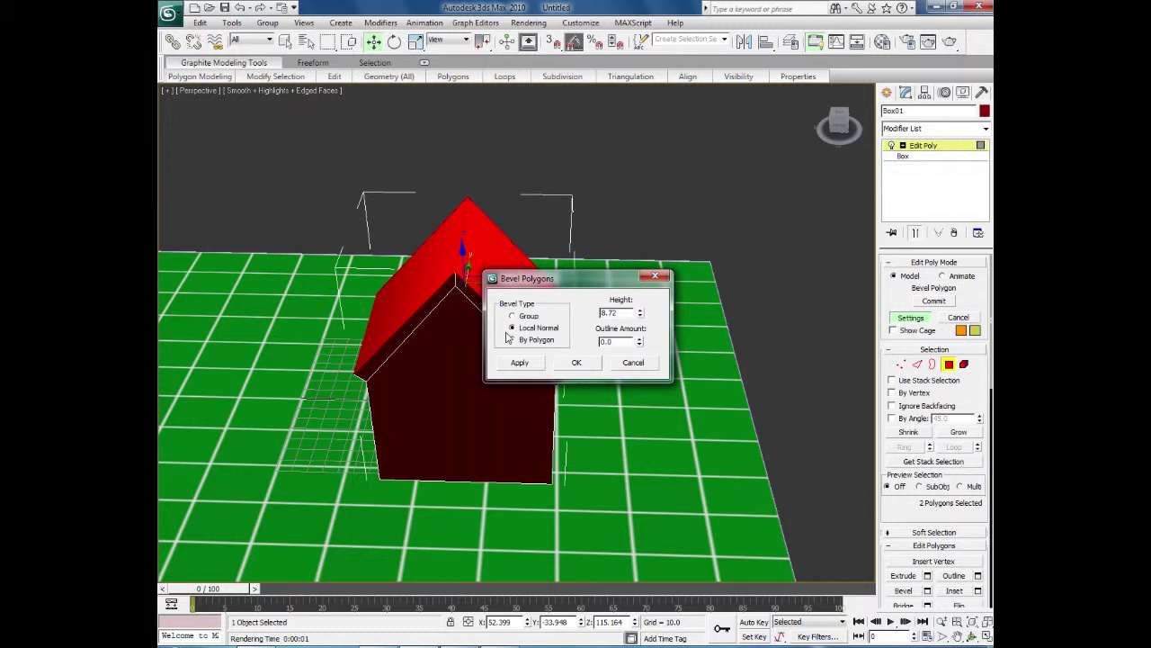
left_click_drag(555, 281, 782, 318)
middle_click_drag(619, 396, 576, 376, "alt")
left_click_drag(867, 357, 867, 363)
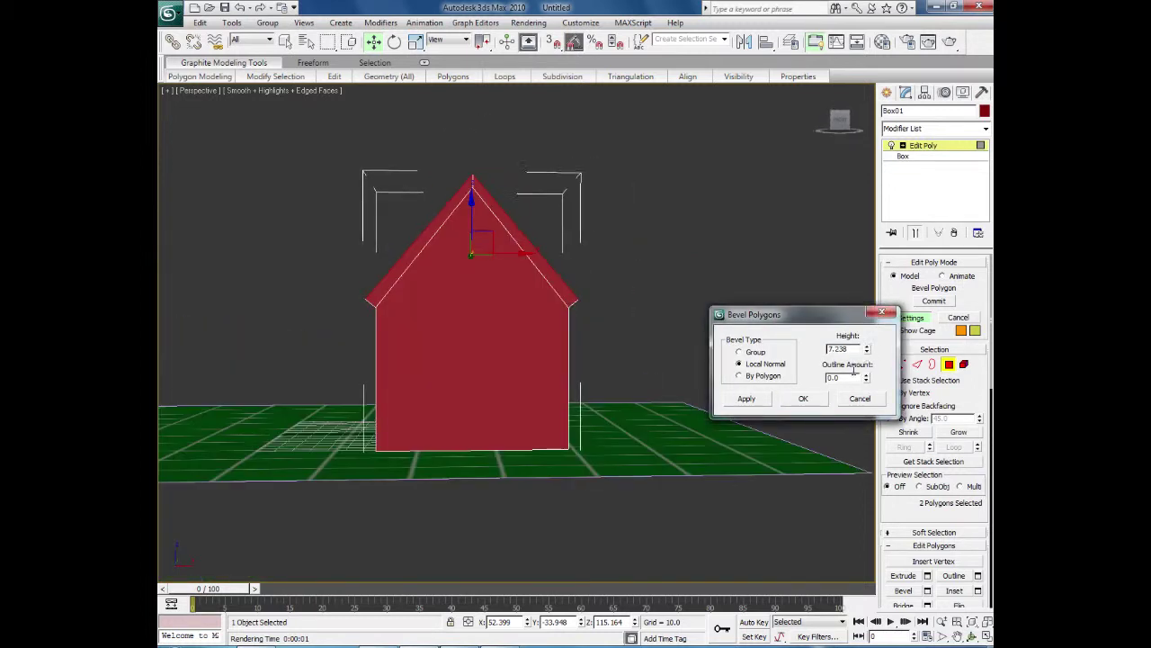
left_click(746, 398)
- Select the four thin roof-edge faces on the front and rear gables and bevel them outward by Local Normal with height 7.238
middle_click_drag(693, 442, 674, 452, "alt")
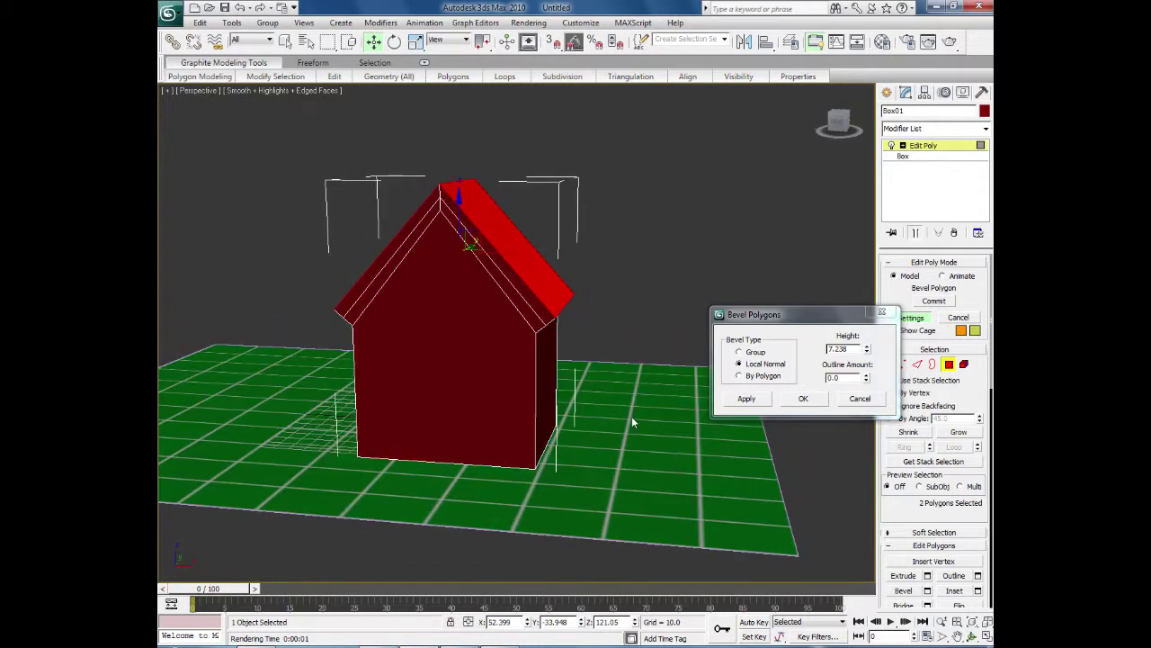
left_click(523, 321)
left_click(389, 271, "ctrl")
middle_click_drag(389, 272, 577, 359, "alt")
left_click(618, 311, "ctrl")
left_click(494, 272, "ctrl")
middle_click_drag(494, 272, 332, 367, "alt")
left_click(754, 398)
- Select the six thin eave faces along both lower roof edges and bevel them by Local Normal with height 7.238
middle_click_drag(754, 397, 593, 387, "alt")
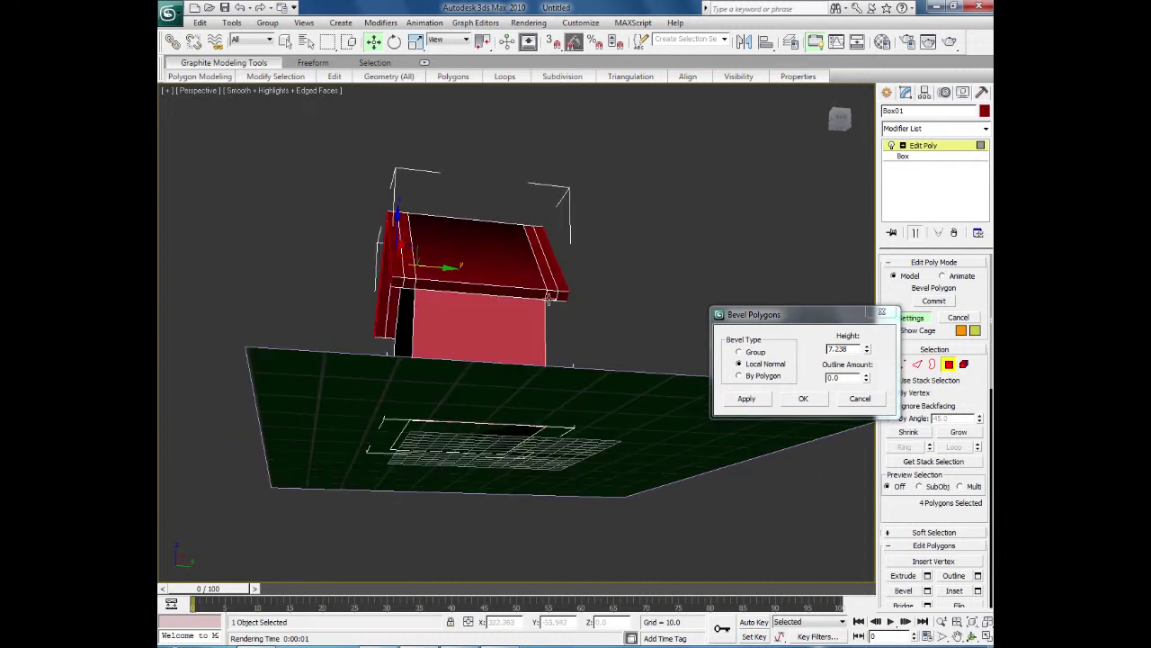
middle_click_drag(550, 293, 530, 296, "alt")
left_click(493, 298)
left_click(407, 286, "ctrl")
middle_click_drag(410, 335, 594, 333, "alt")
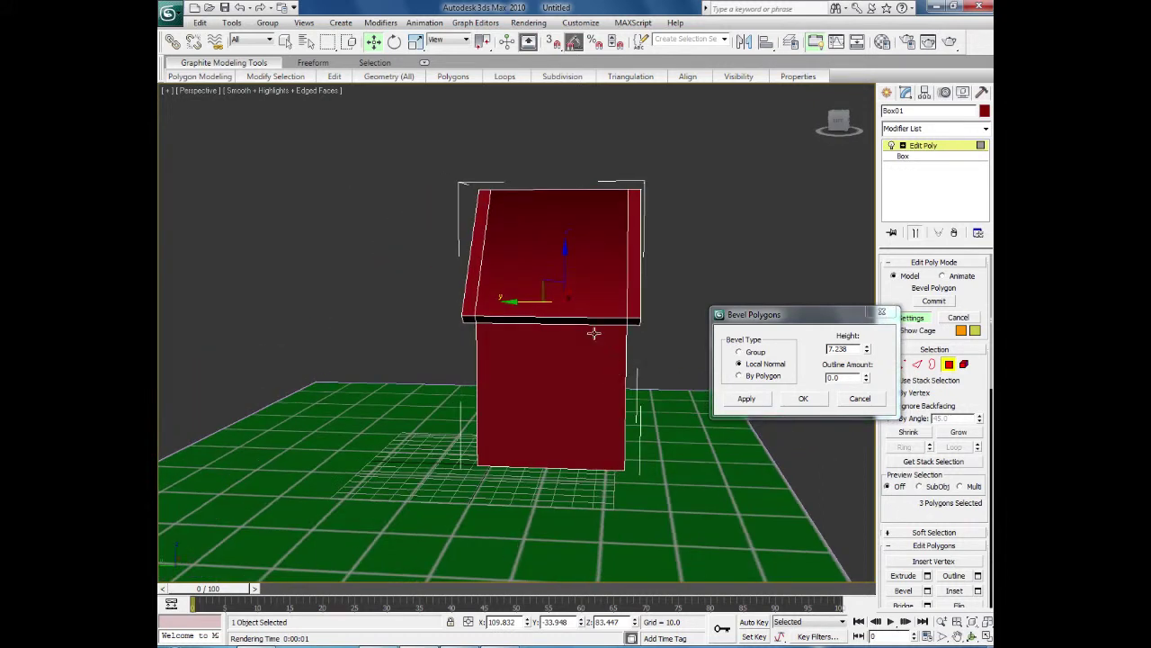
left_click(595, 321, "ctrl")
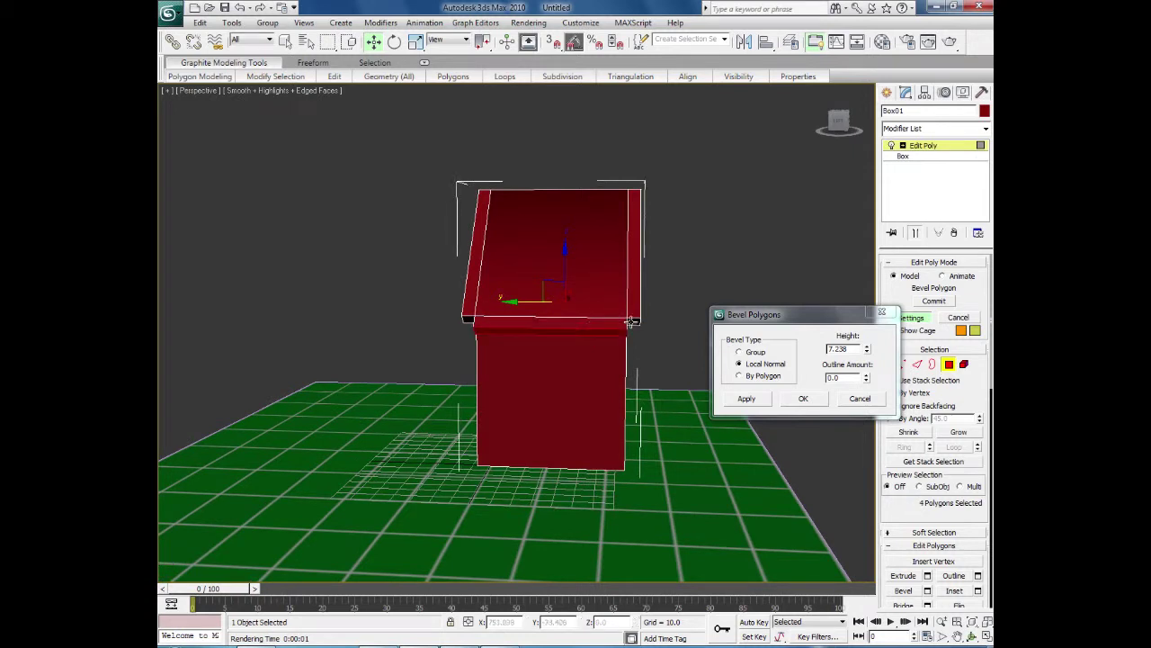
left_click(466, 319, "ctrl")
left_click(798, 399)
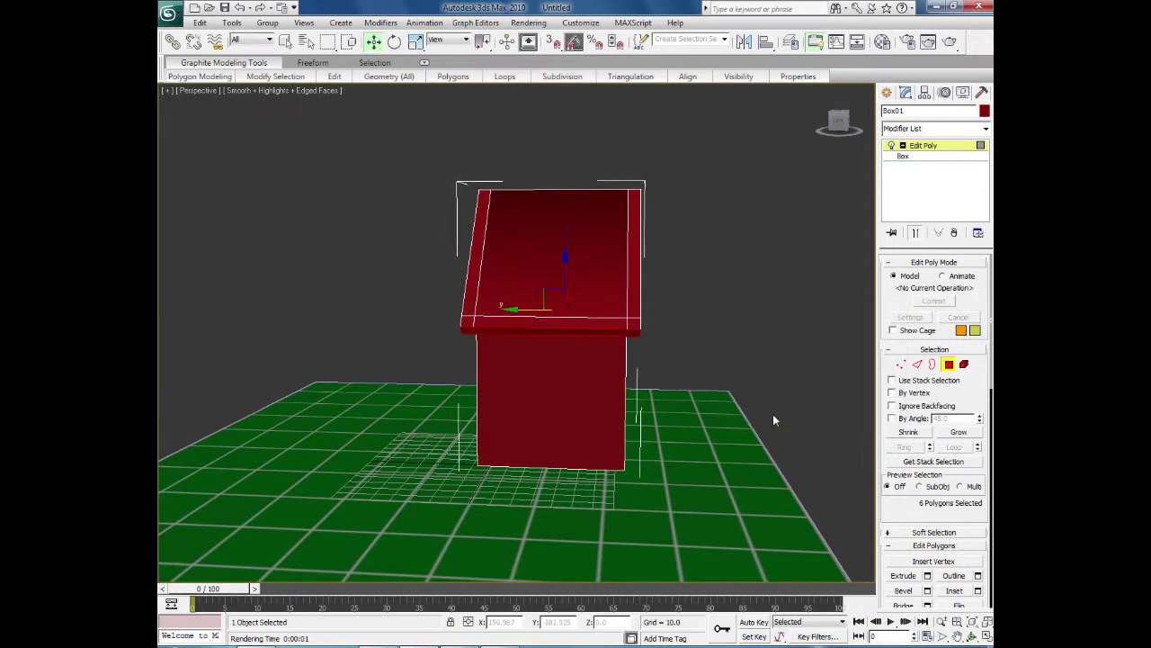
- Connect the front wall's two vertical edges with 1 segment and raise the new edge to a Z height of about 78
middle_click_drag(779, 422, 687, 431, "alt")
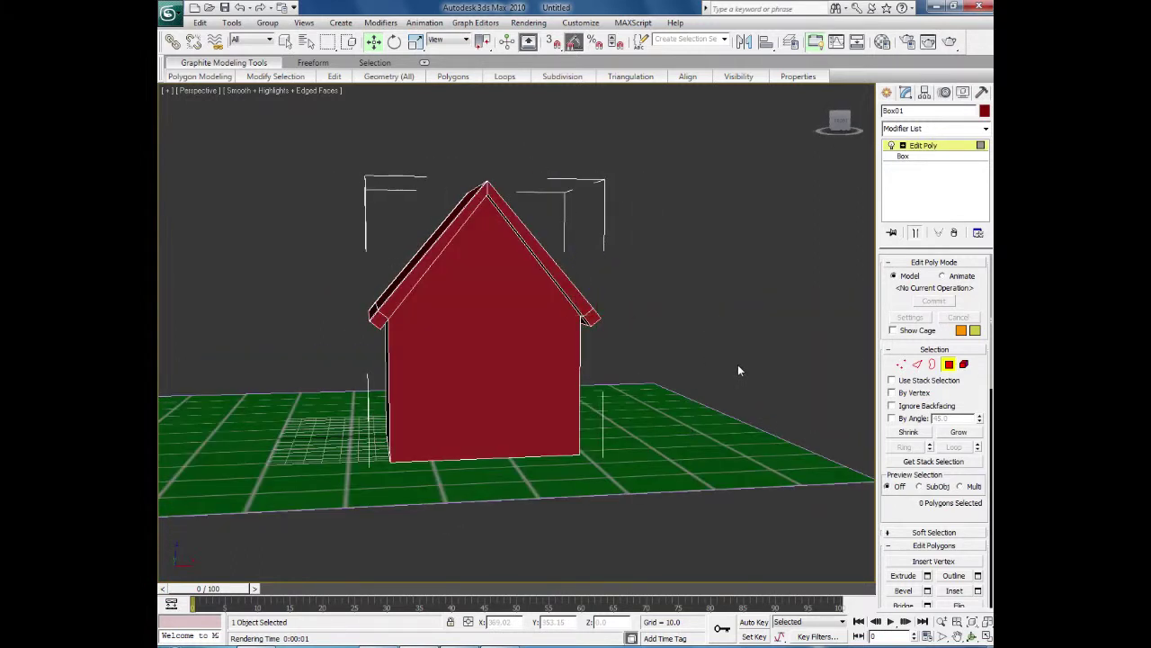
left_click(917, 366)
left_click(580, 388)
left_click(388, 402, "ctrl")
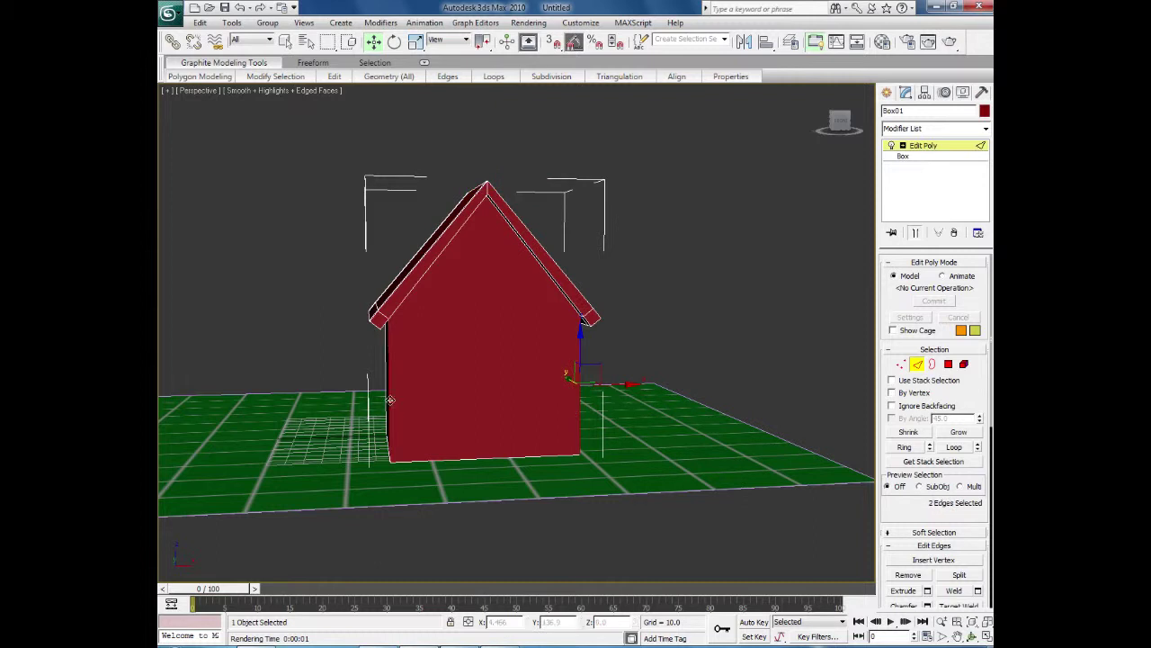
right_click(377, 399)
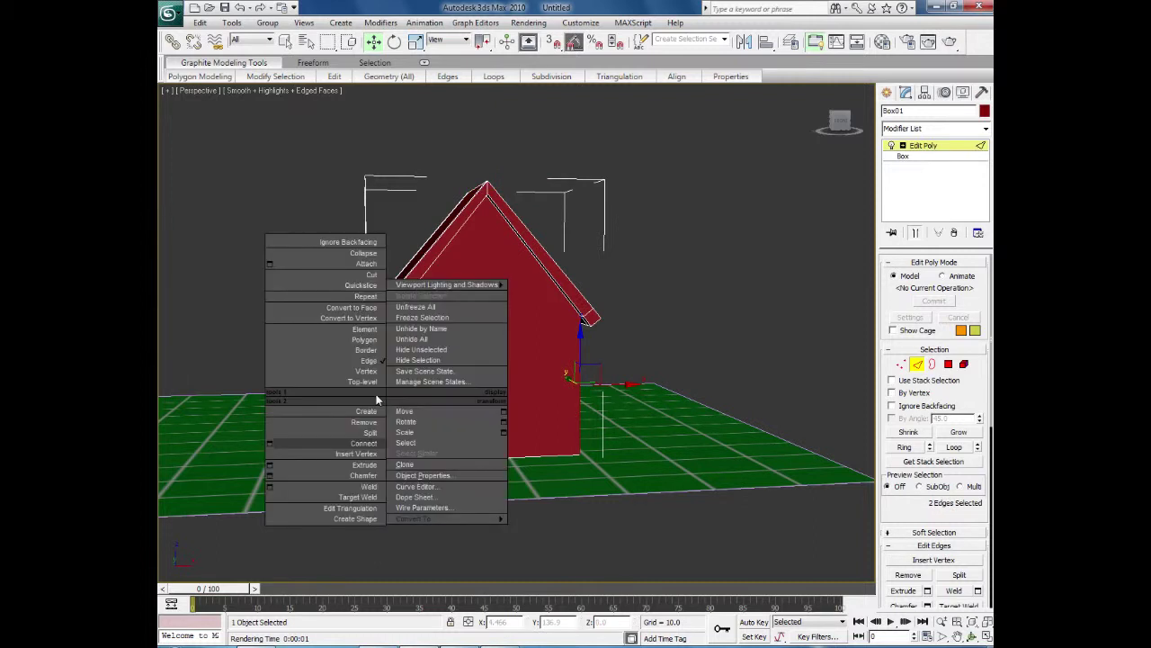
left_click(270, 443)
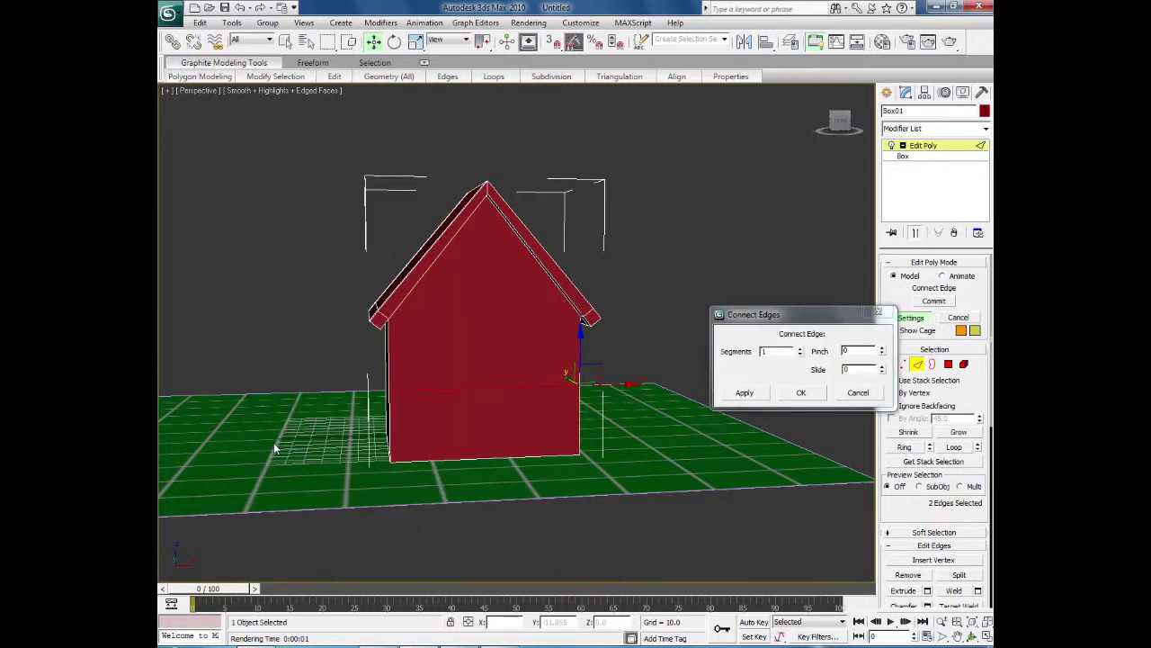
left_click(798, 393)
left_click_drag(486, 349, 486, 284)
right_click(486, 284)
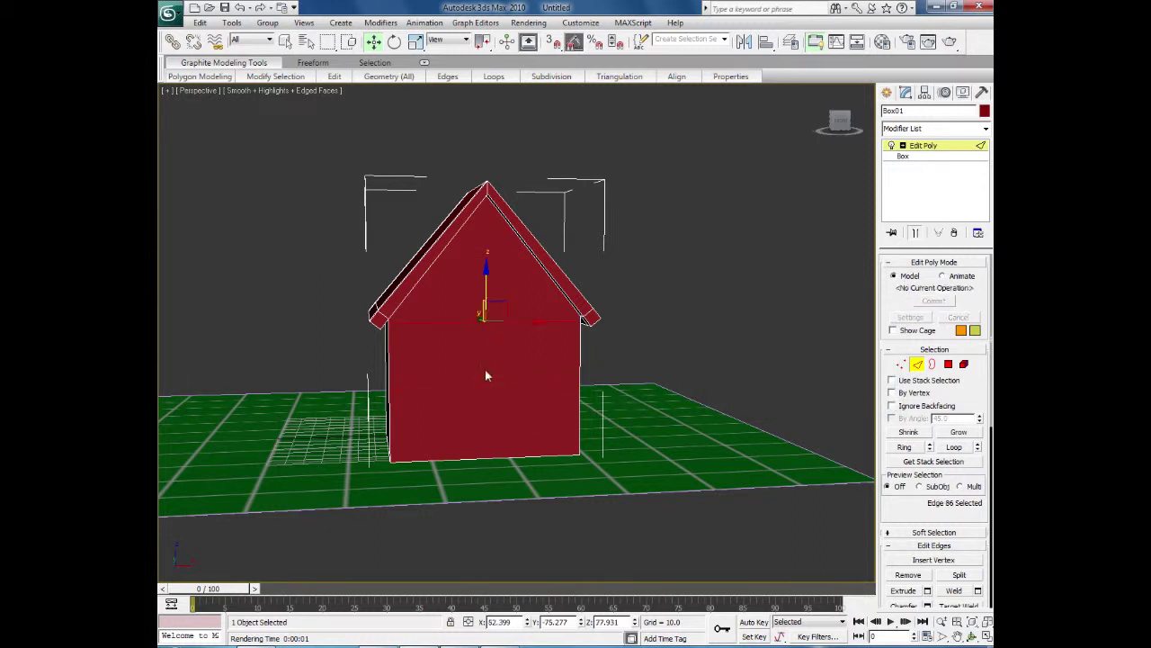
- Hide the green ground plane so that only the house remains in the view
left_click(504, 459)
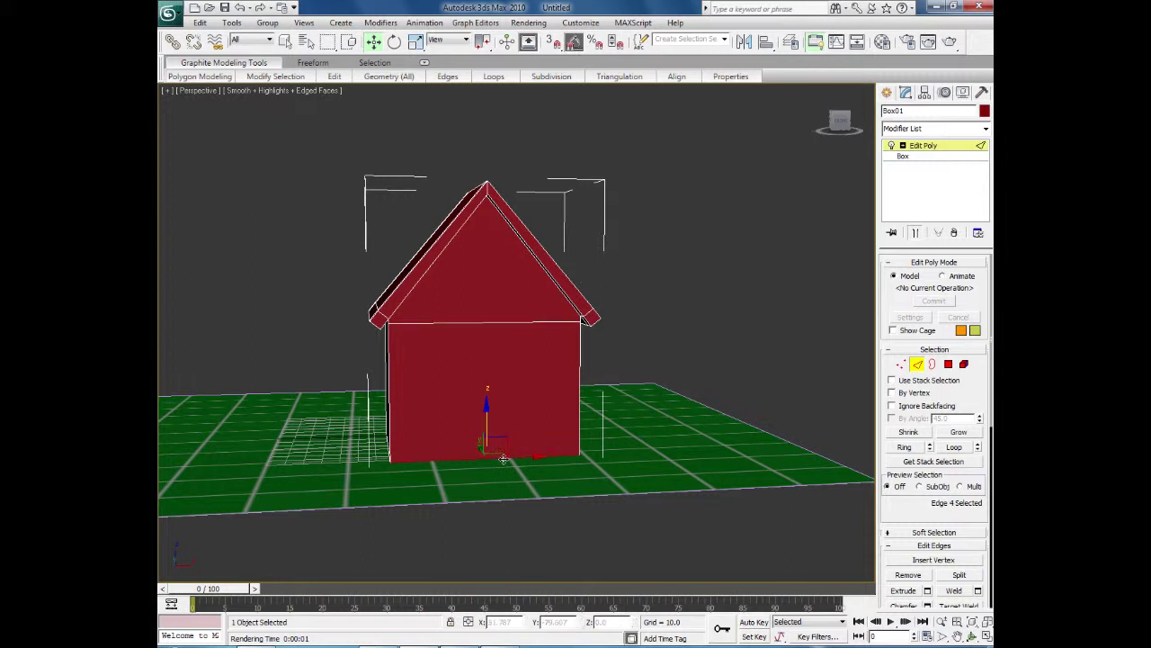
left_click(488, 342)
left_click(481, 321)
left_click(517, 459)
right_click(512, 456)
left_click(546, 408)
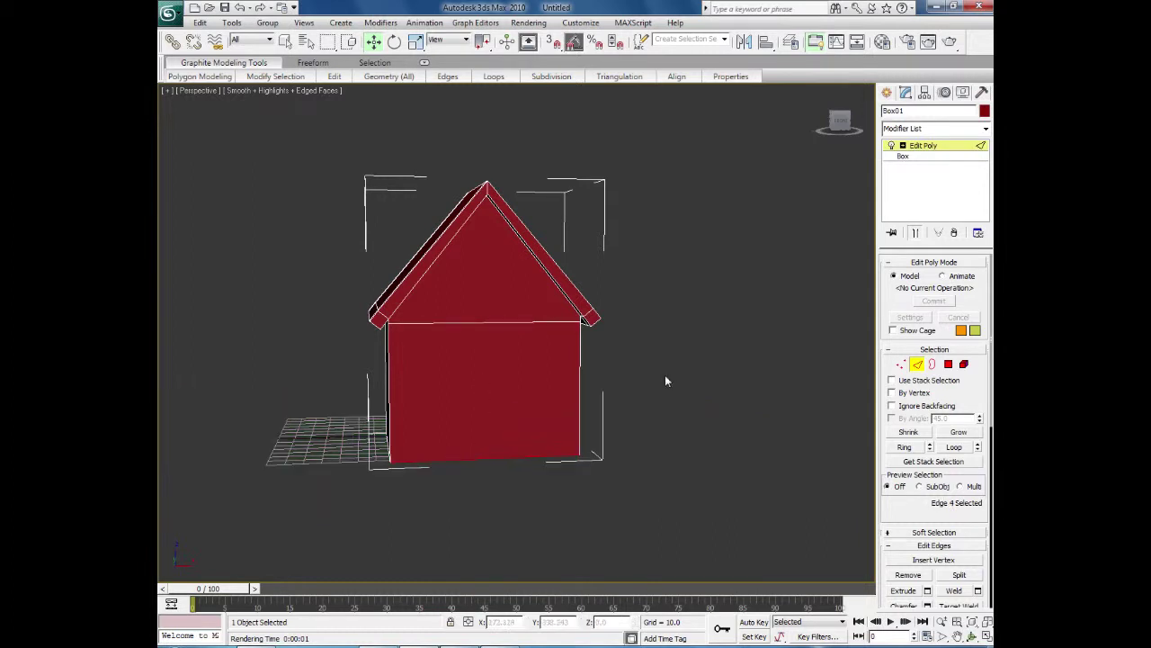
- Connect the front wall's bottom edge and the horizontal edge at eave height with 2 segments, pinch 0 and slide 0
left_click(470, 322)
left_click(485, 456)
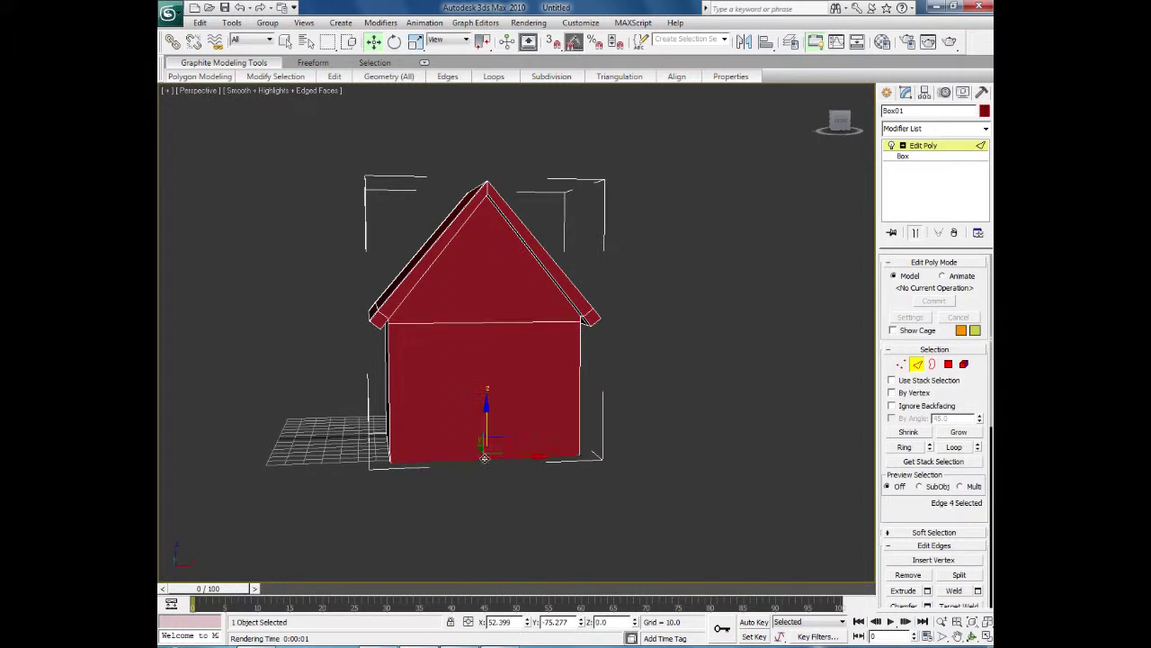
left_click(492, 323, "ctrl")
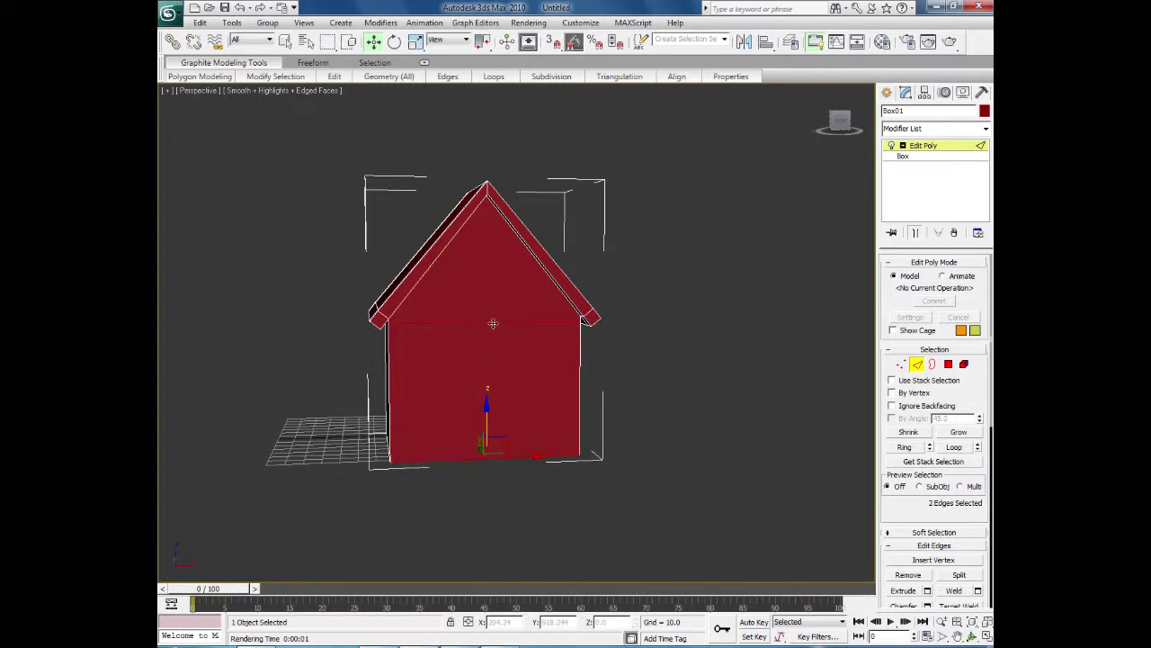
right_click(493, 323)
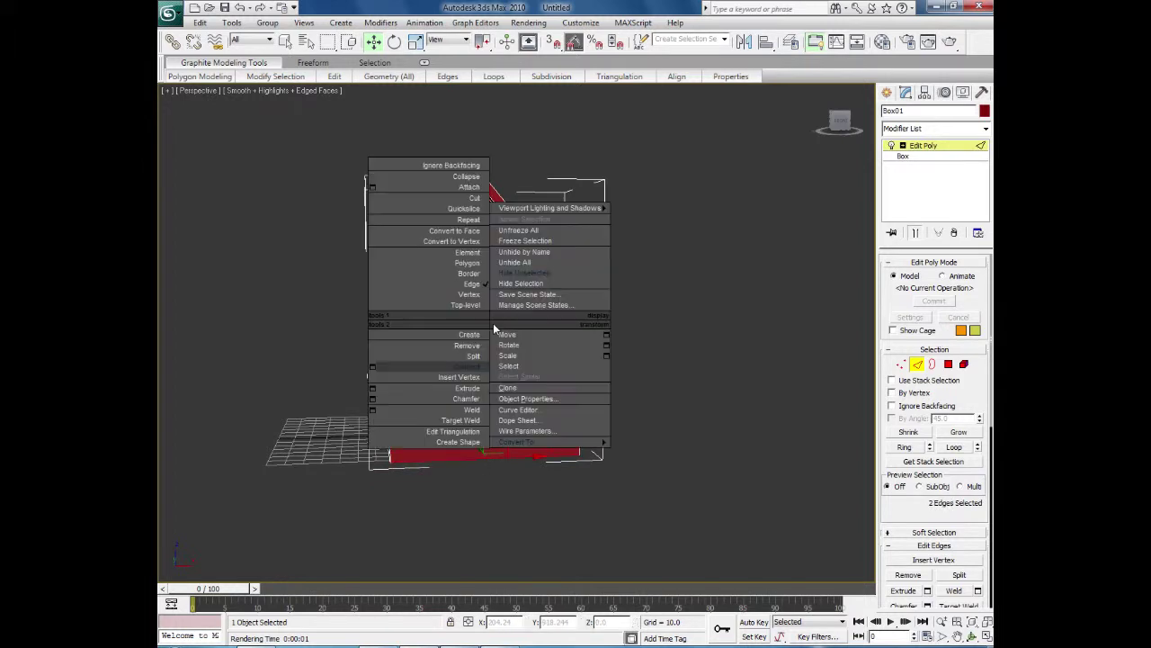
left_click(373, 366)
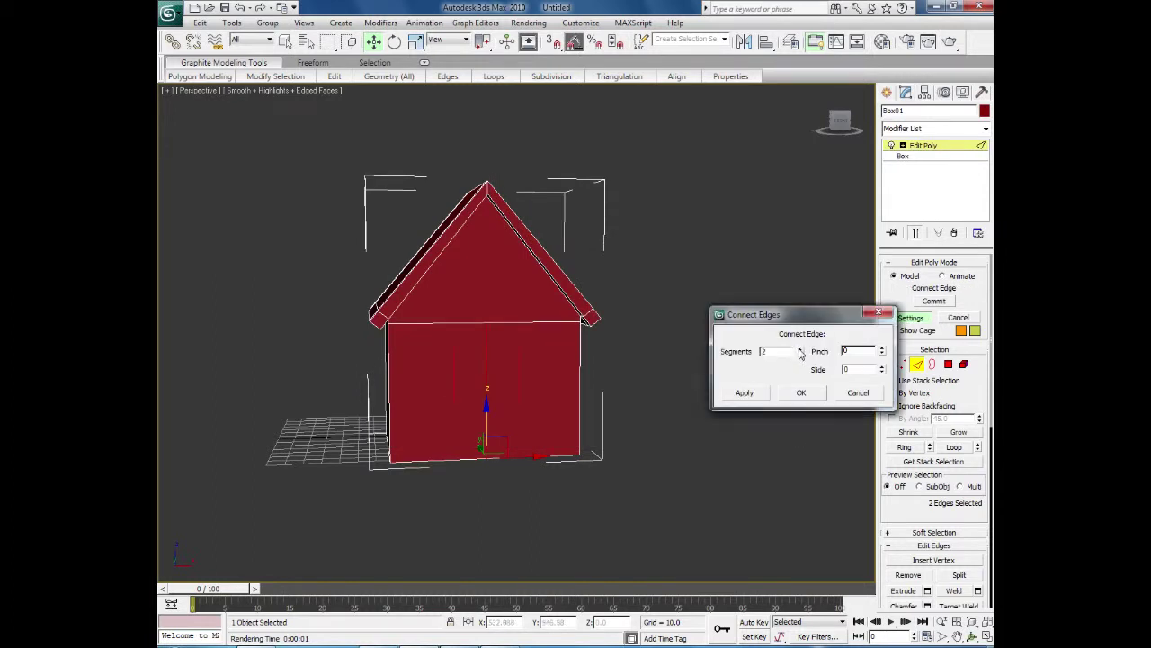
left_click(800, 392)
- Delete the middle polygon of the front wall to open a doorway
left_click(948, 363)
left_click(475, 372)
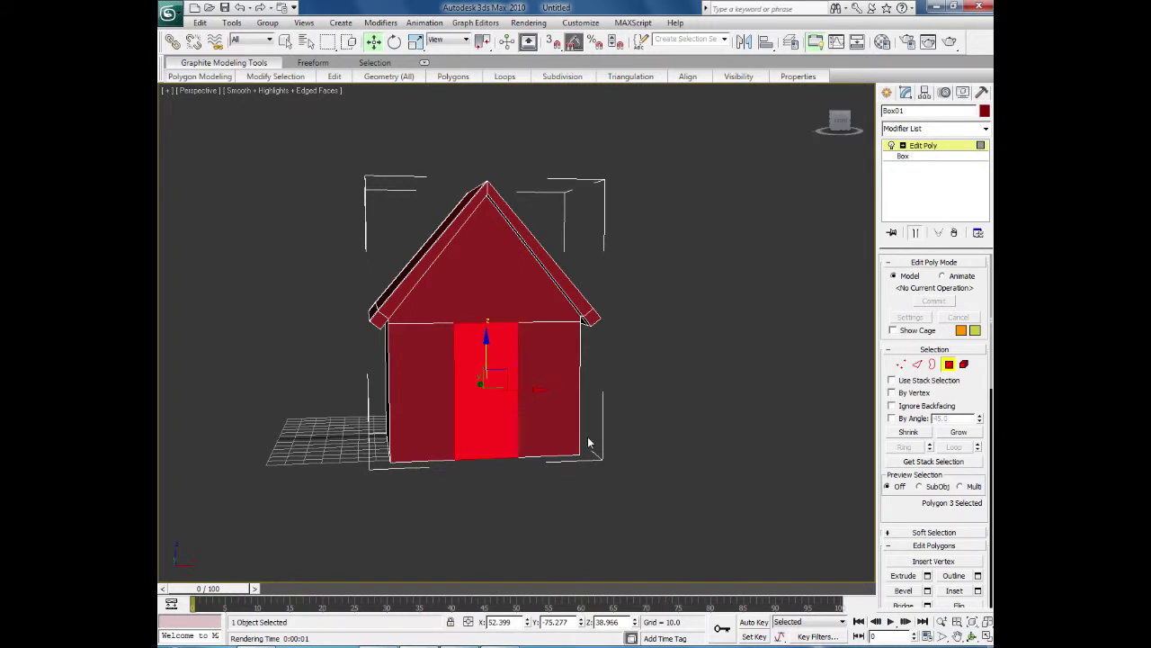
key("Delete")
middle_click_drag(578, 460, 529, 570, "alt")
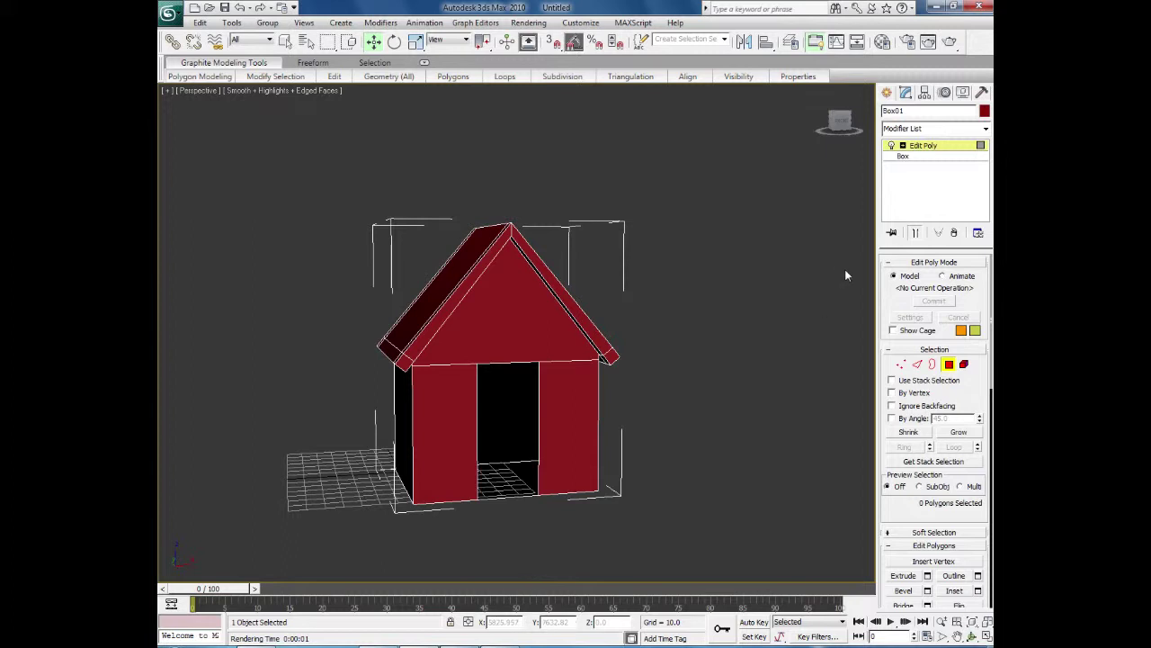
- Change the unused 04 - Default material to a Multi/Sub-Object material, discarding the old material
left_click(882, 43)
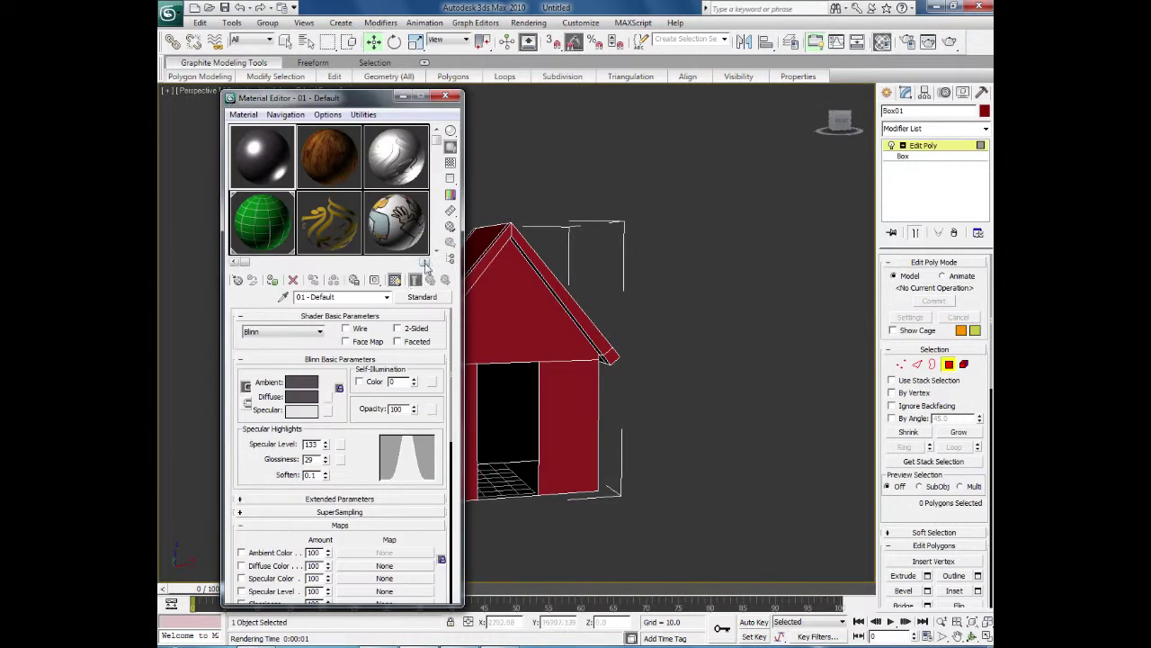
left_click(426, 267)
middle_click_drag(692, 312, 757, 314)
left_click(260, 154)
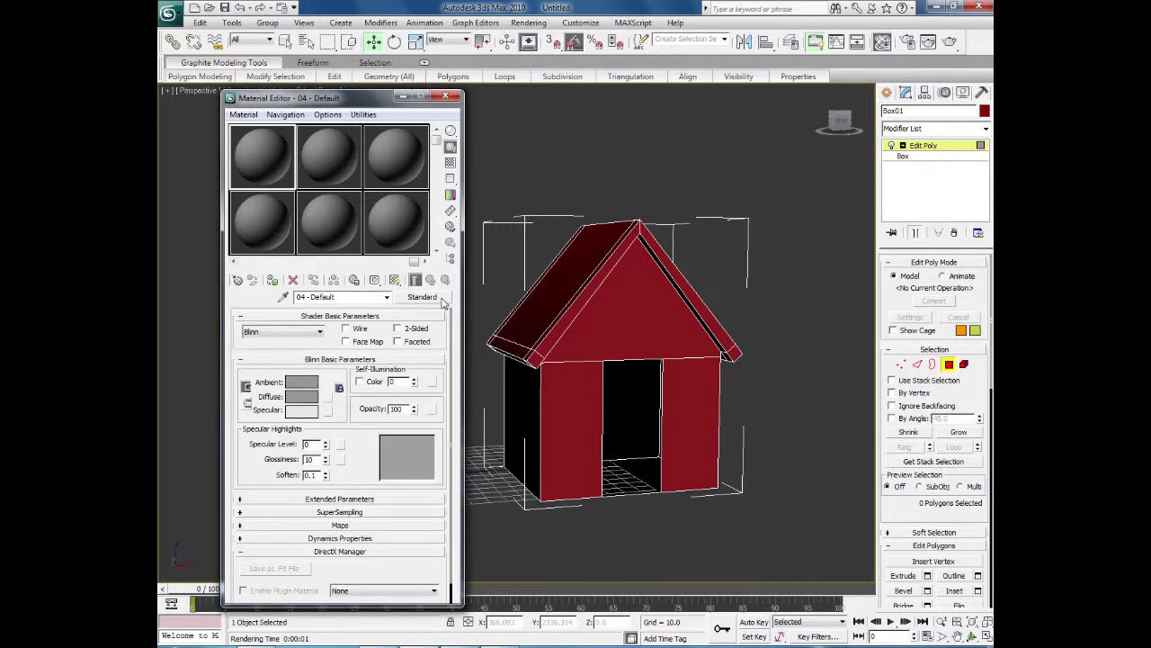
left_click(440, 301)
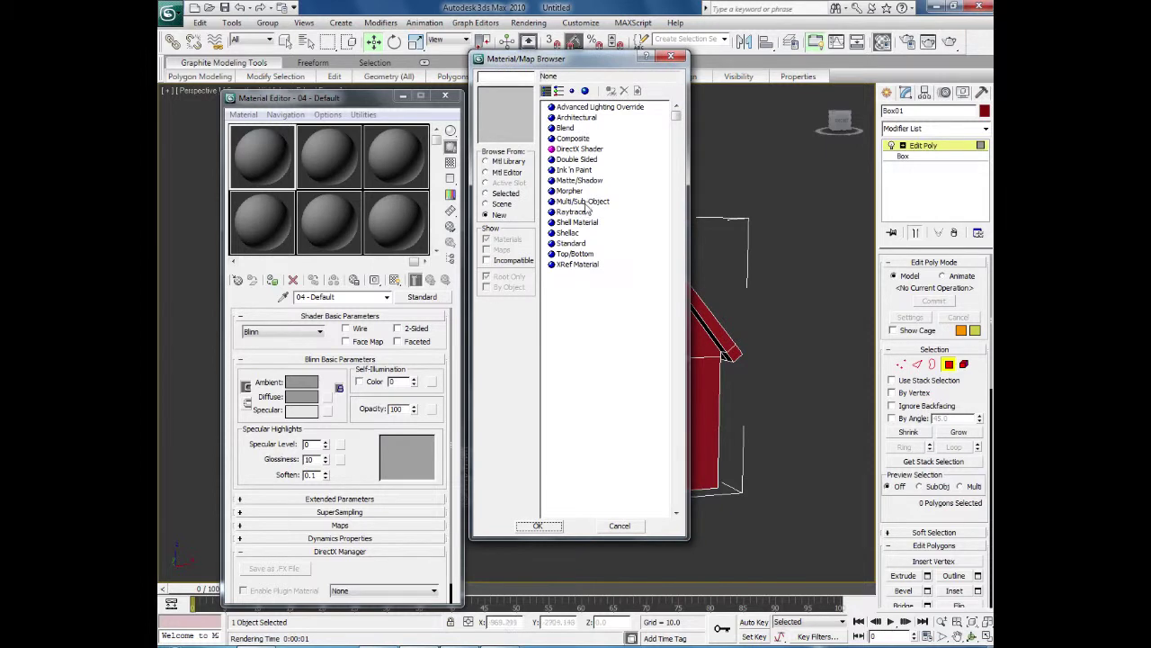
left_click(587, 201)
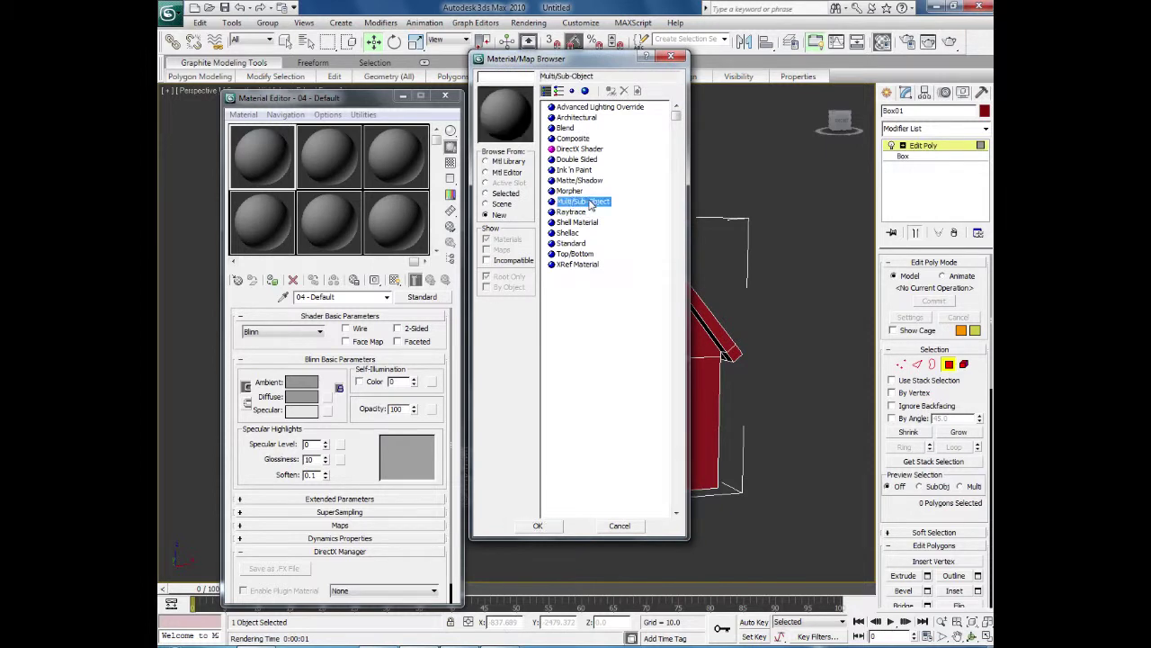
double_click(586, 202)
left_click(299, 338)
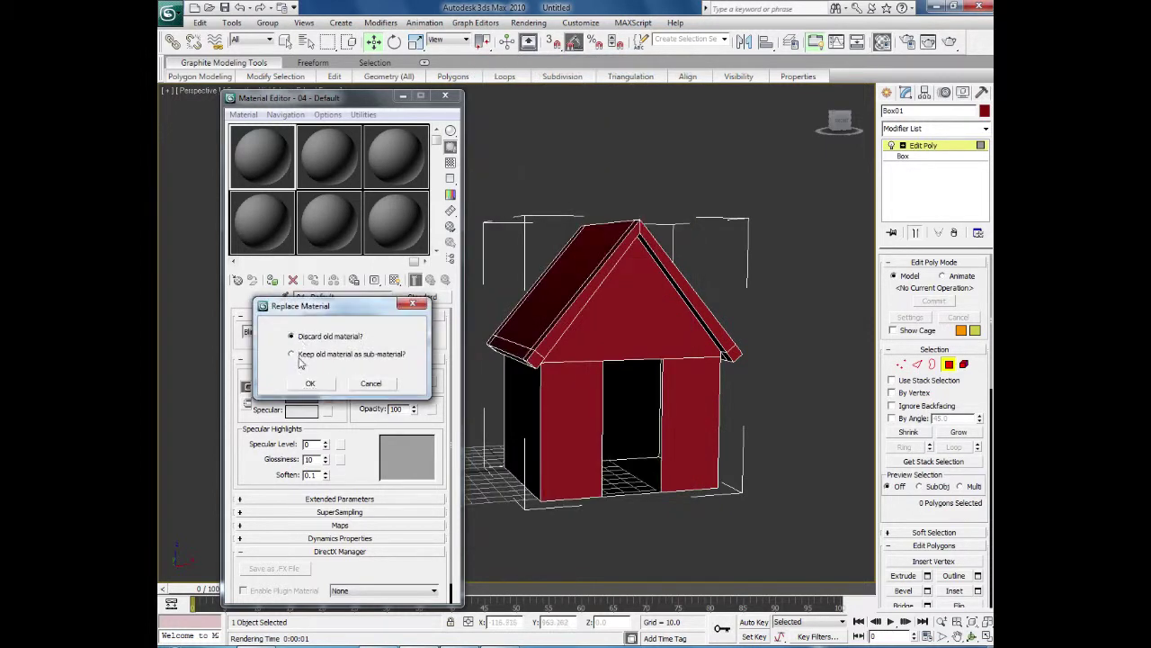
left_click(309, 383)
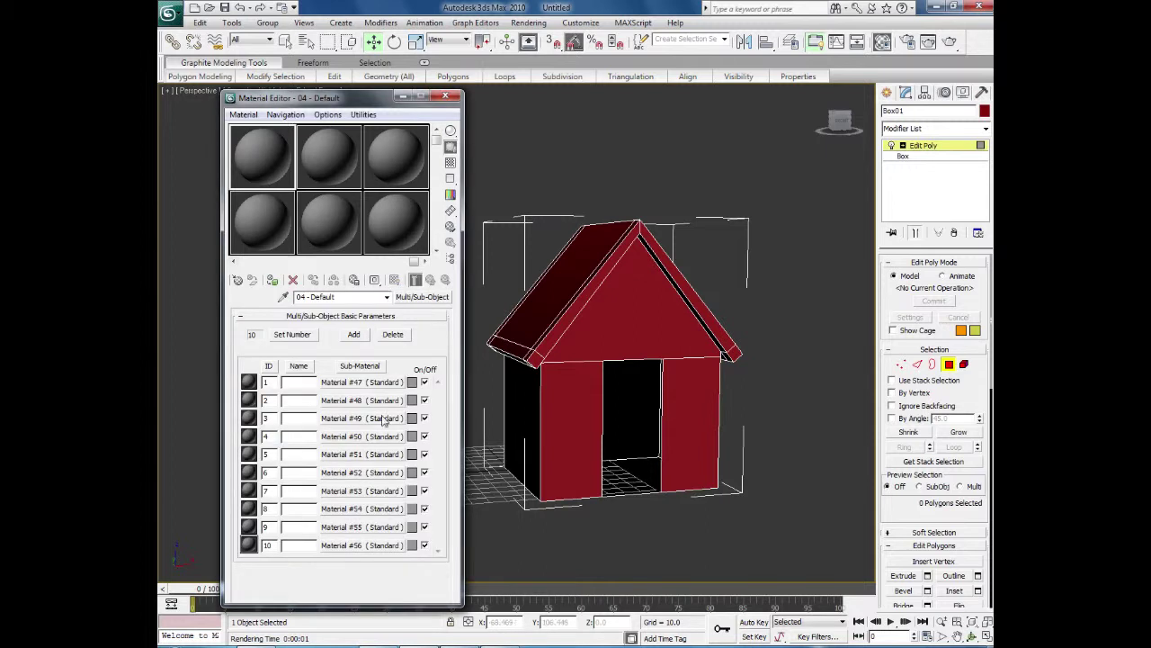
- Compare the Multi/Sub-Object material with its neighbour and make the unused 05 - Default standard material active
left_click(326, 159)
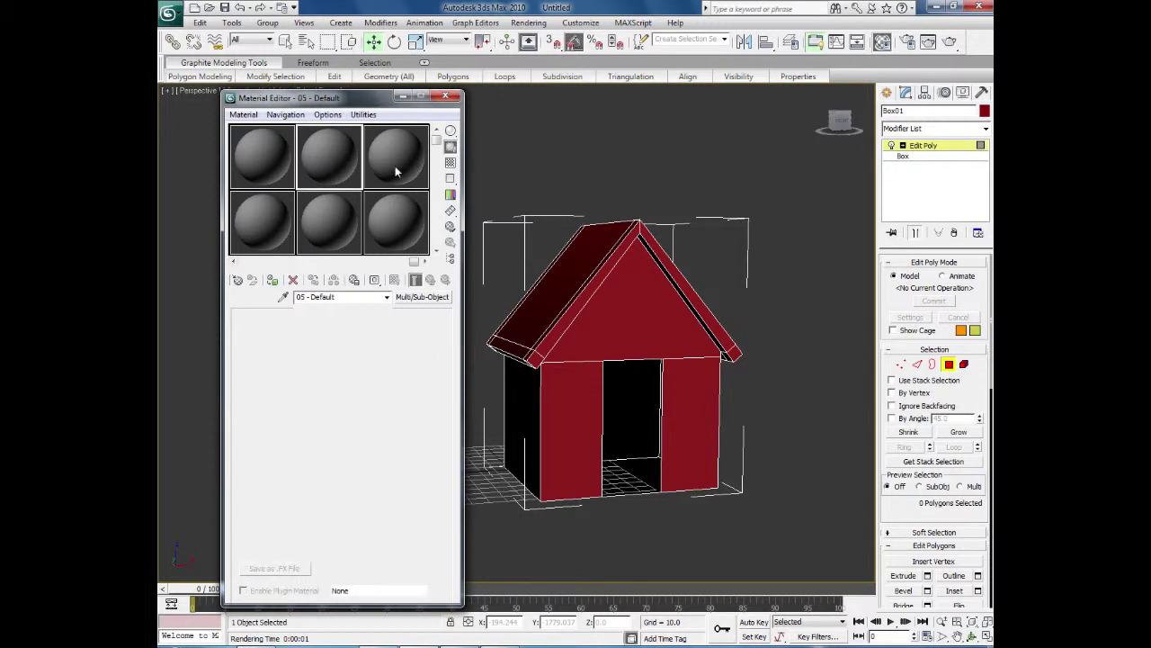
left_click(247, 151)
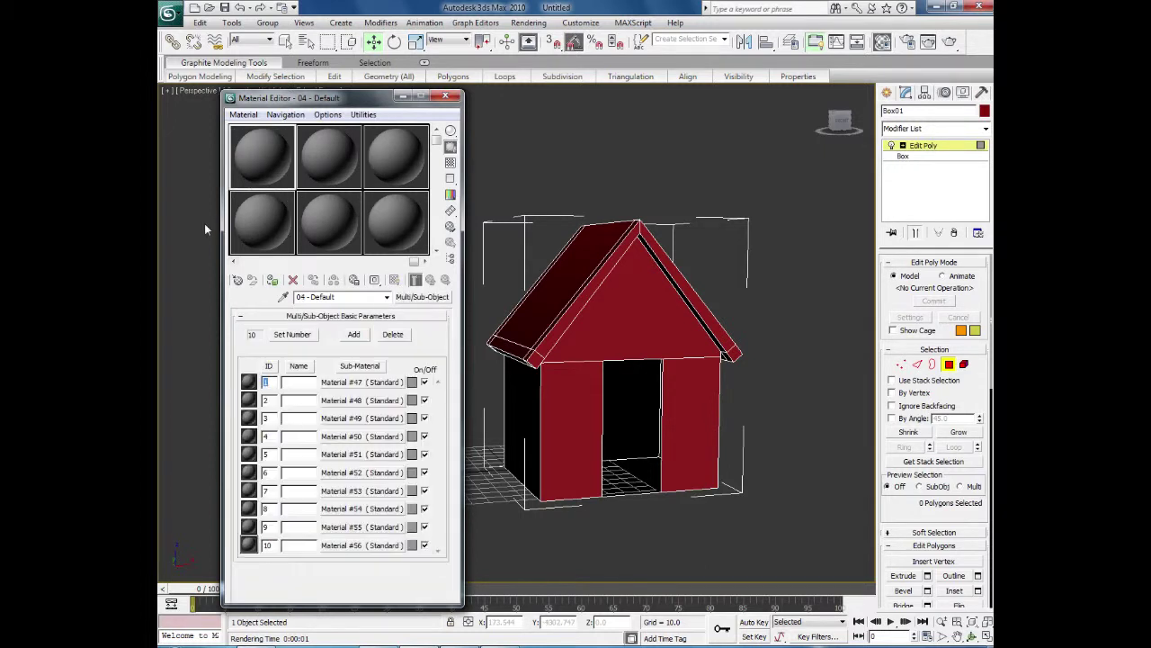
left_click(321, 154)
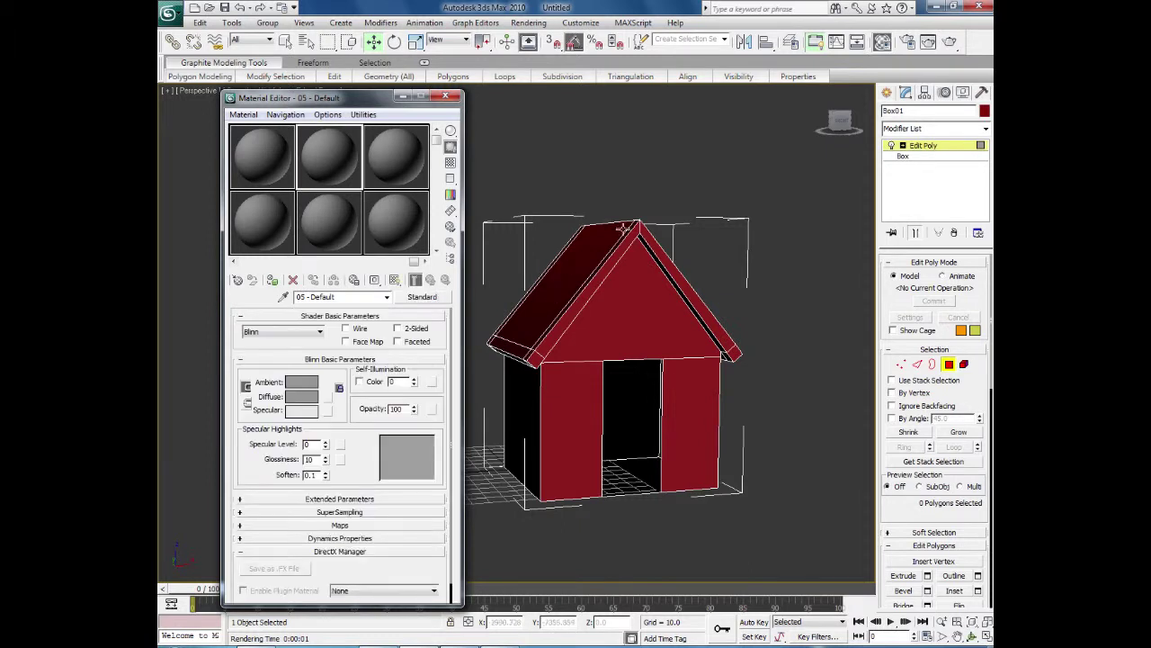
- Set the diffuse colour of the 05 - Default material to dark red with hue 3, saturation 255 and value 148
right_click(336, 159)
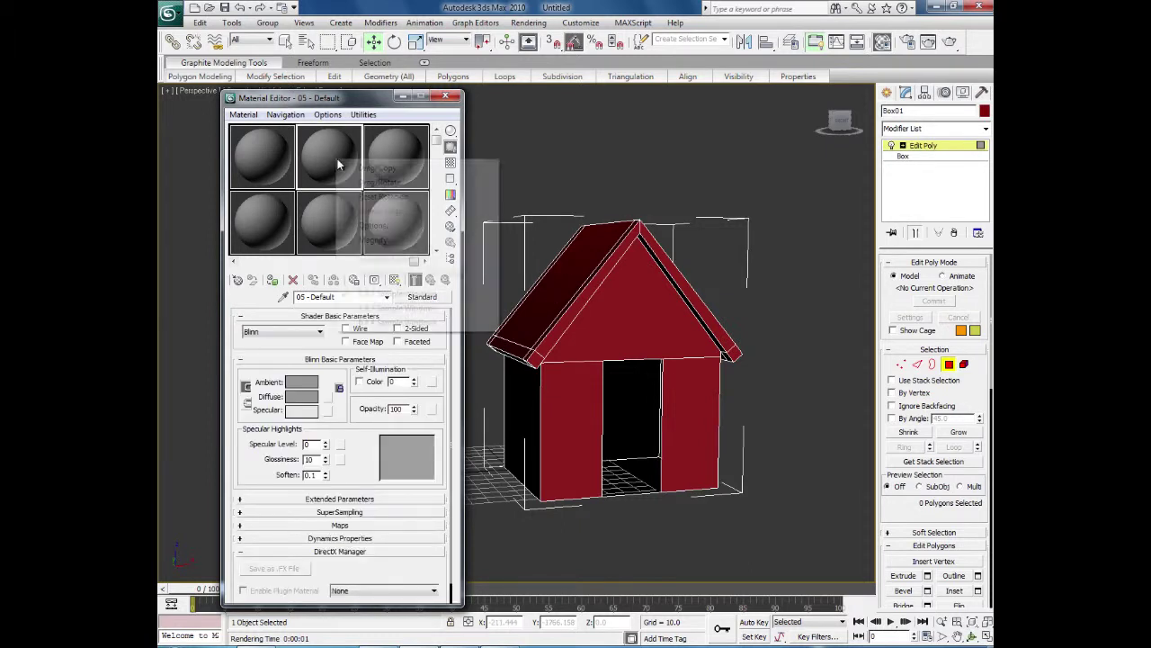
left_click(317, 154)
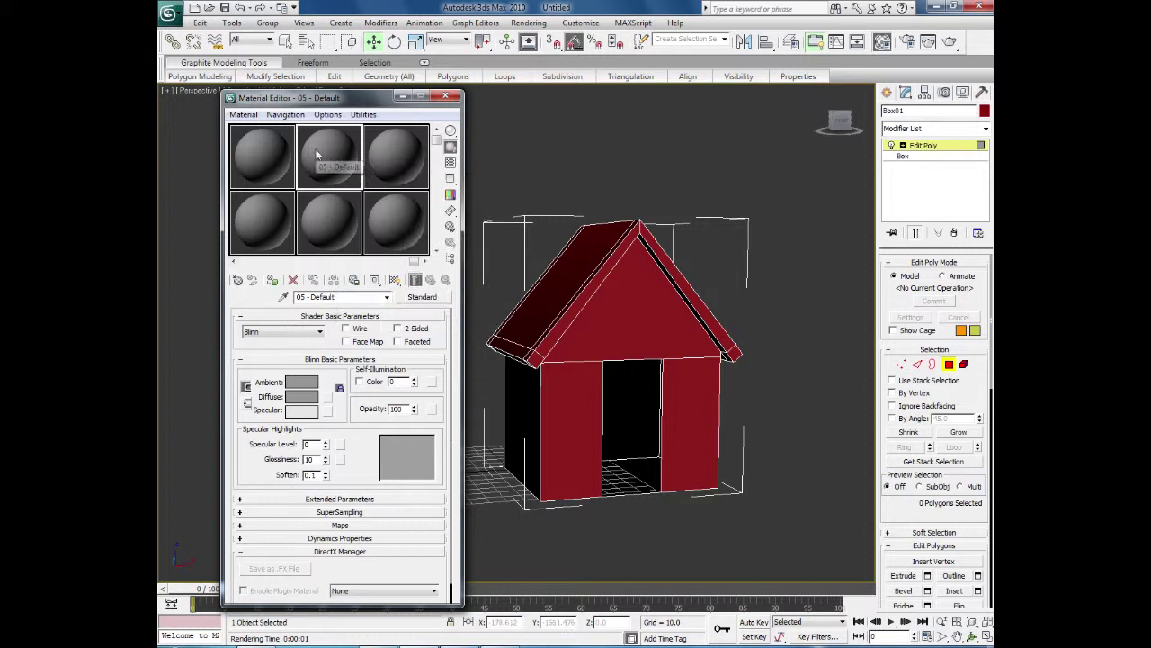
left_click(305, 396)
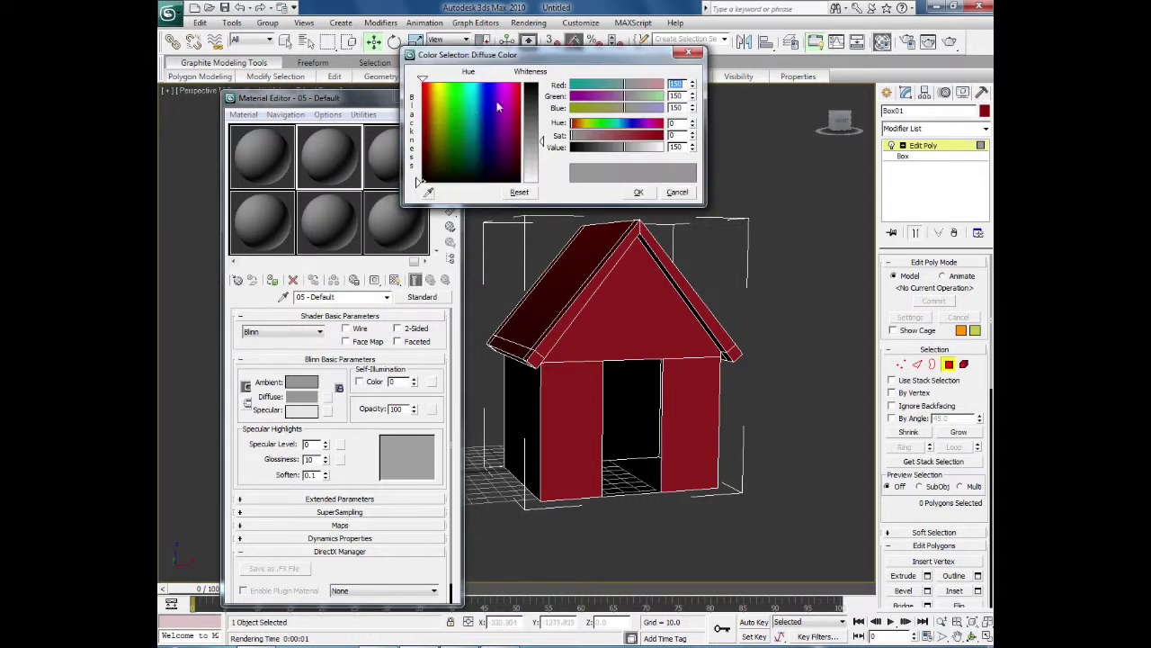
left_click(424, 82)
left_click_drag(541, 141, 542, 82)
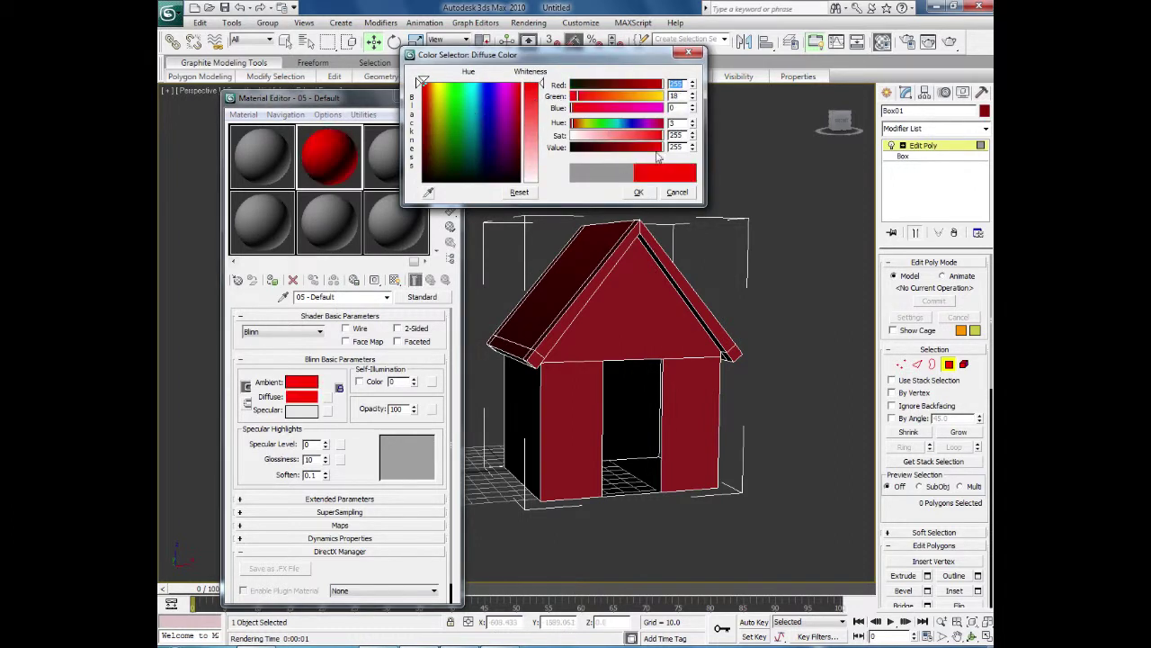
left_click_drag(657, 155, 623, 153)
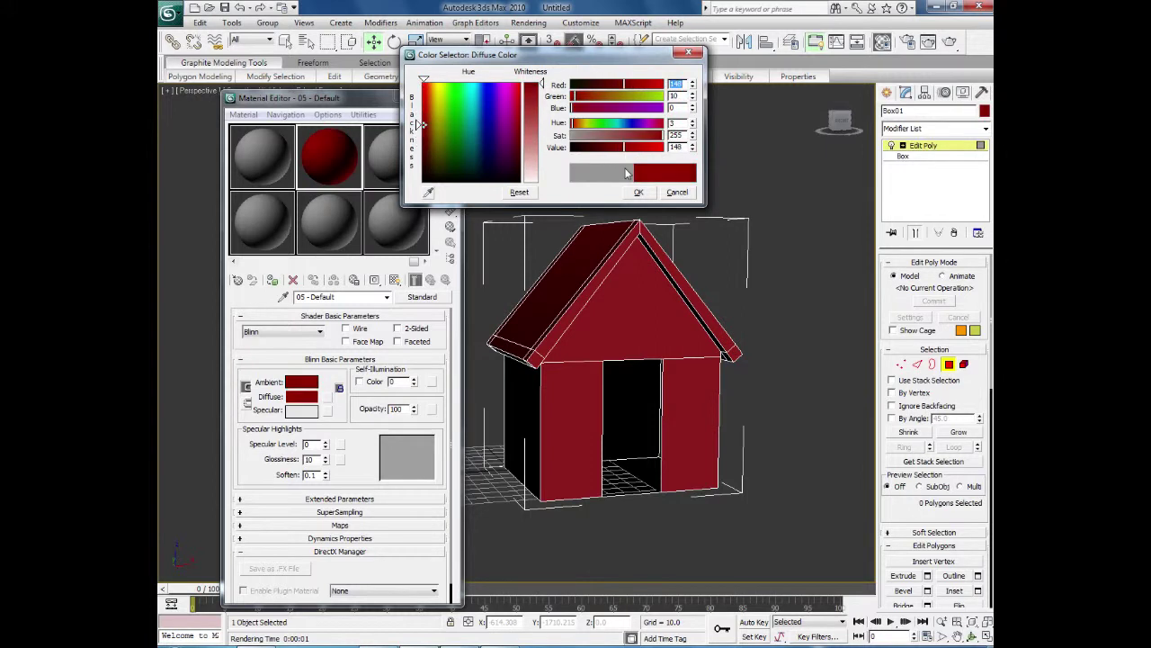
left_click(637, 192)
- Set the diffuse colour of the 06 - Default material to dark ochre with hue 31, saturation 243 and value 132
left_click(406, 160)
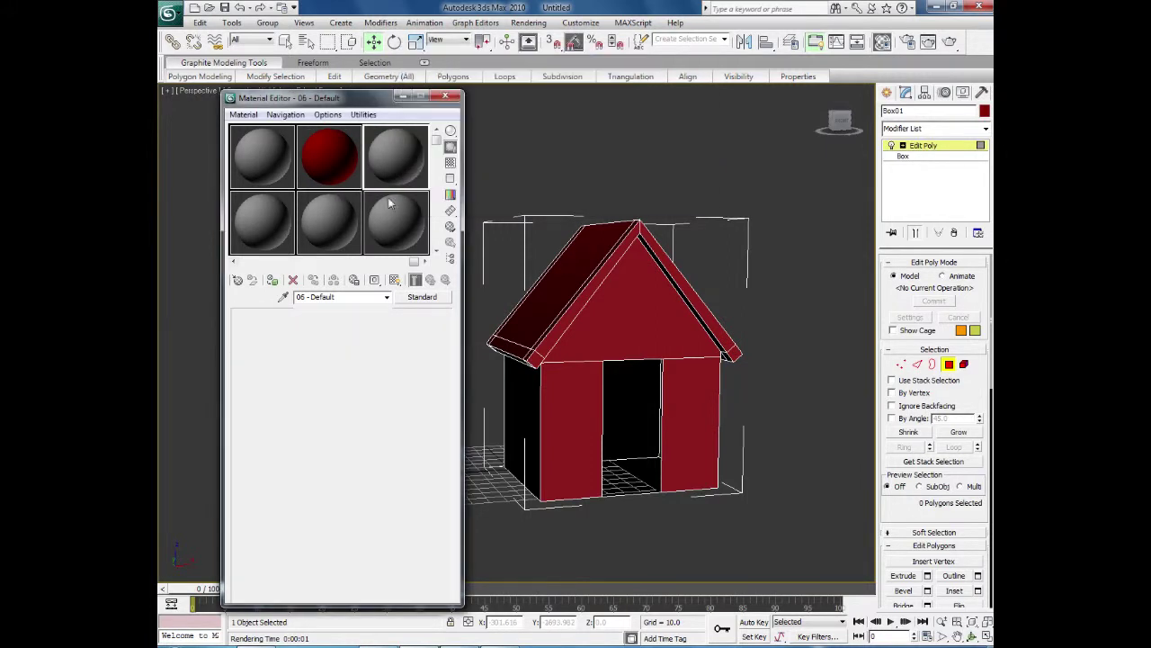
left_click(315, 397)
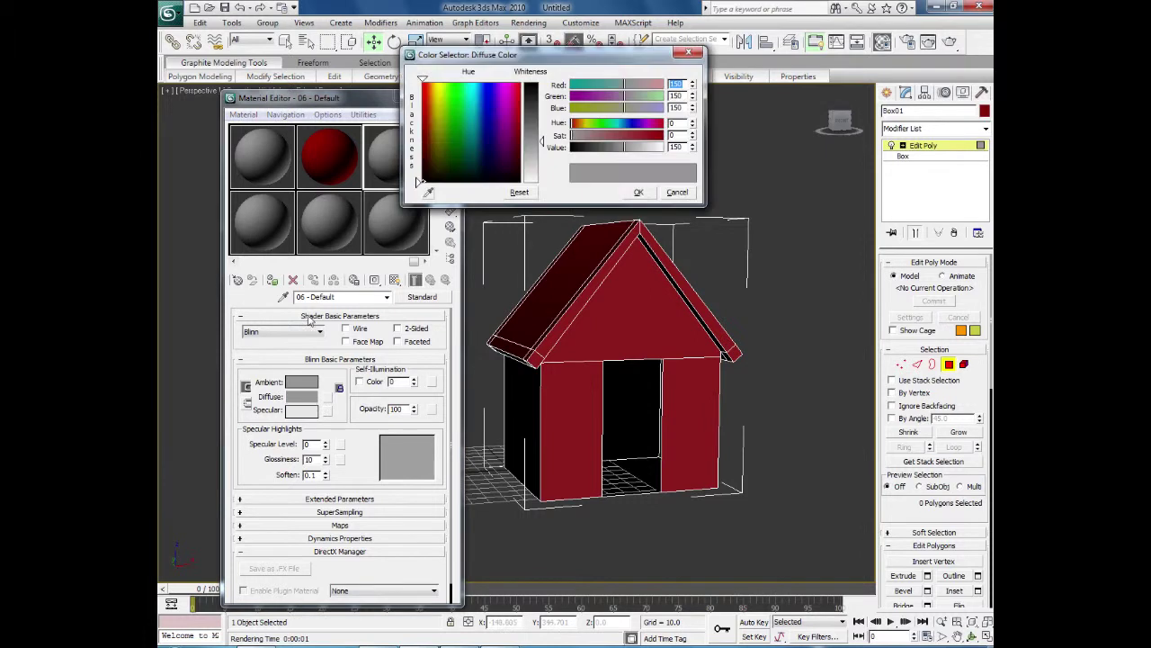
left_click(435, 96)
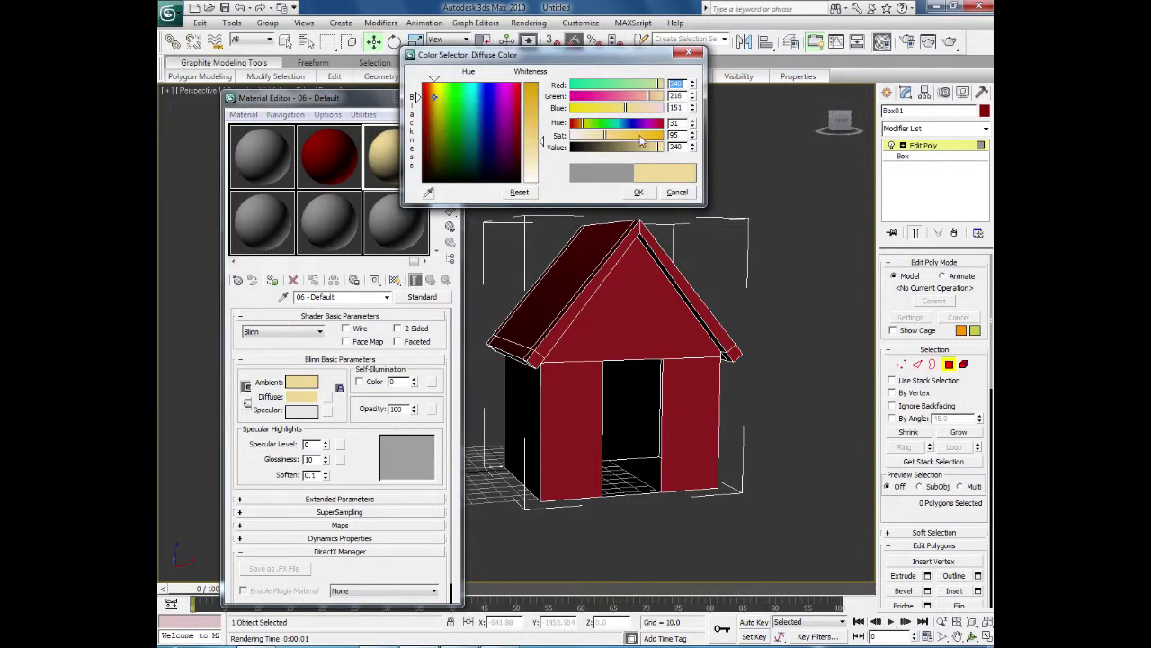
left_click_drag(608, 135, 660, 136)
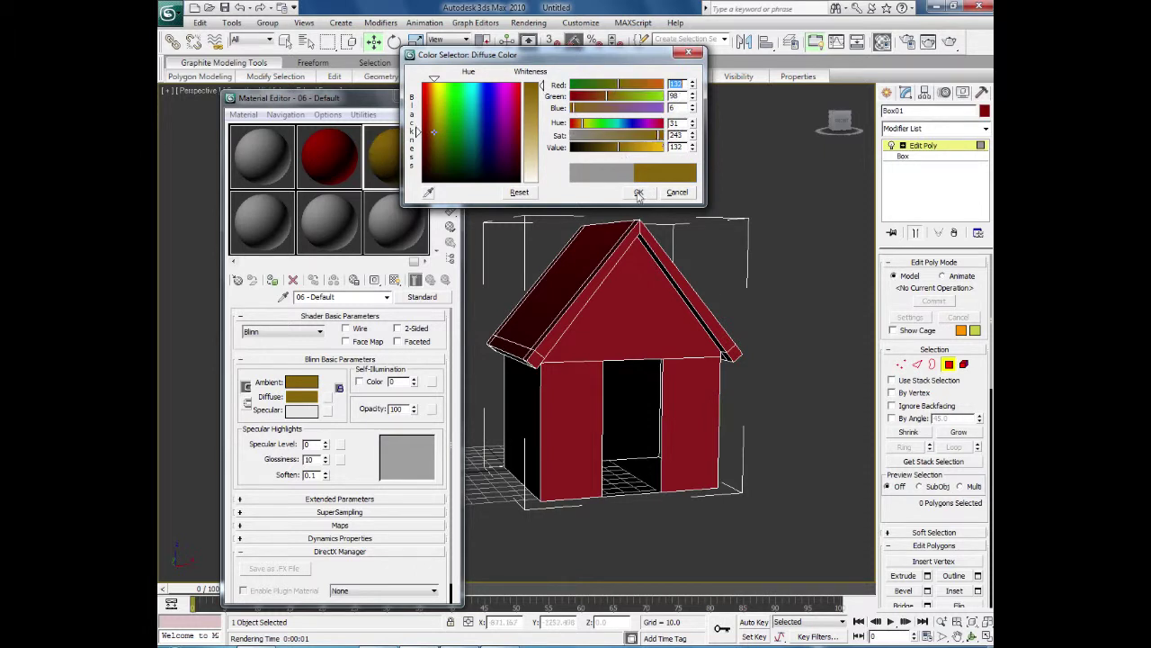
left_click(638, 193)
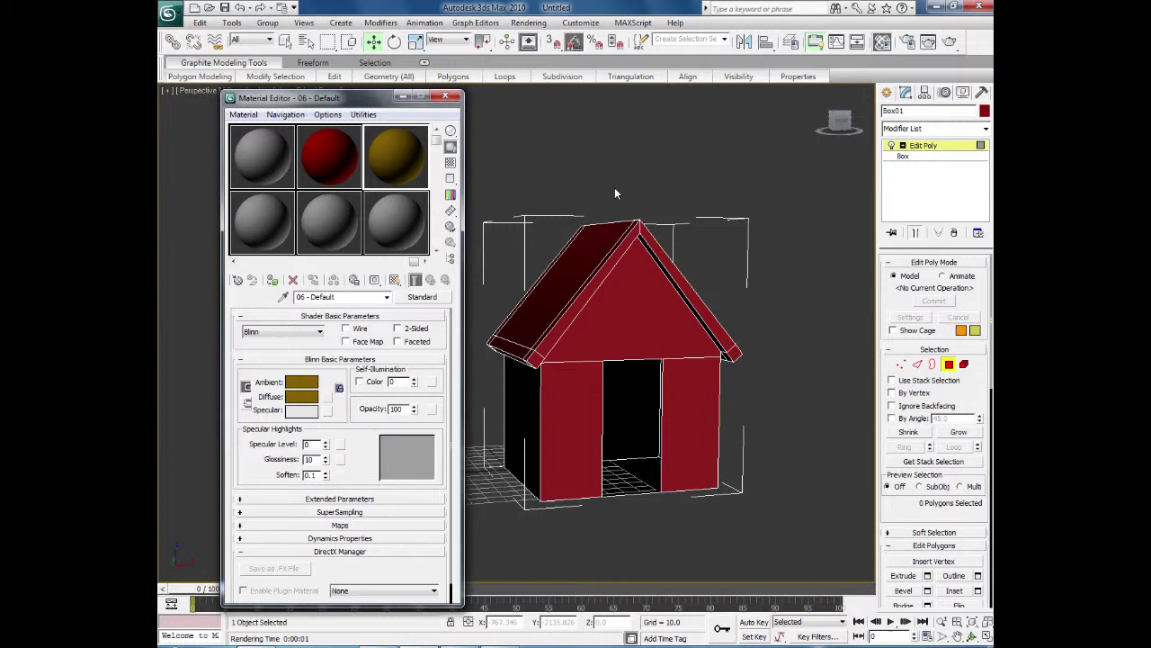
- Make the Multi/Sub-Object material active, select the house's wall polygons and store them as a named selection set called جدار
left_click(257, 172)
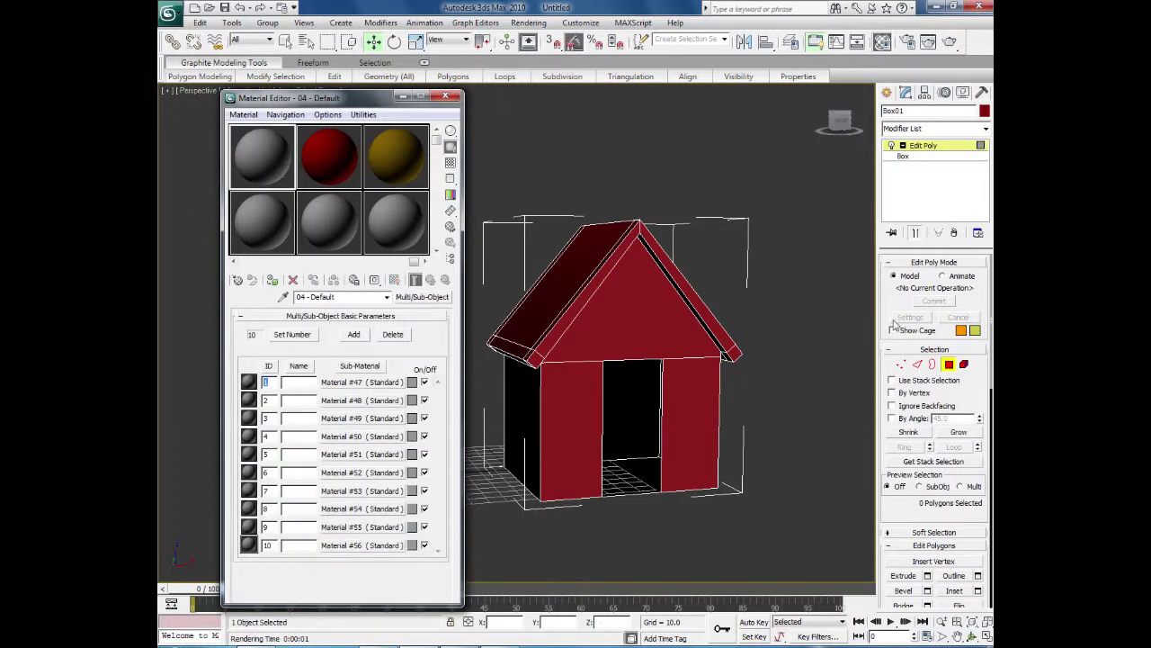
middle_click_drag(778, 436, 769, 415, "alt")
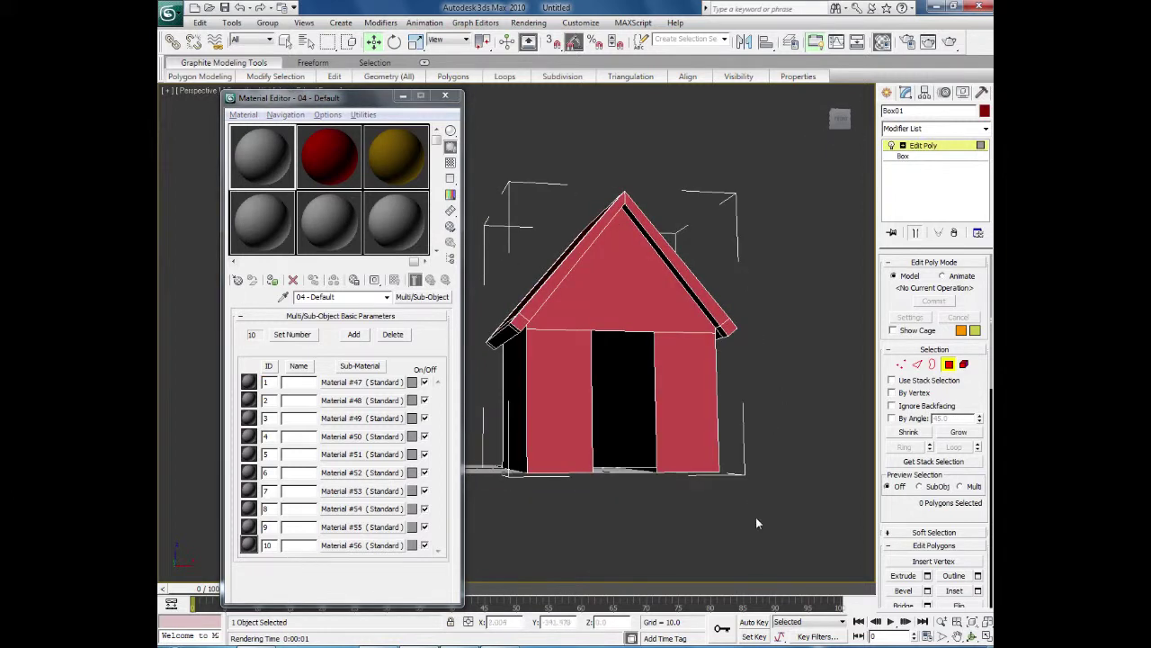
key("ctrl+a")
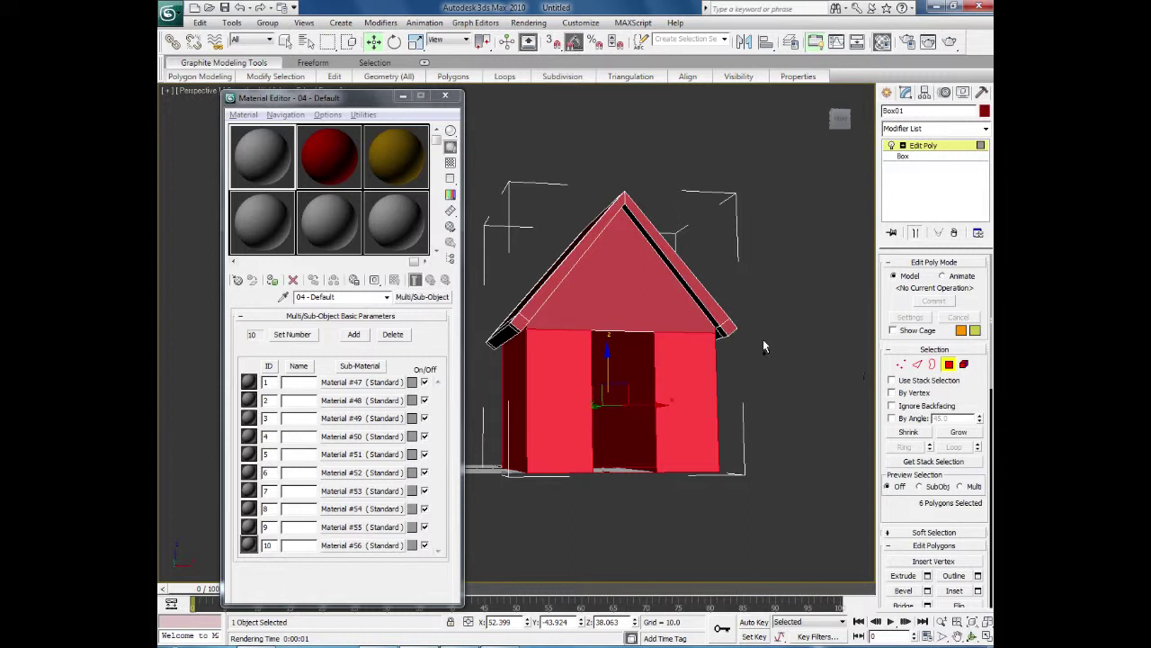
middle_click_drag(762, 346, 489, 485, "alt")
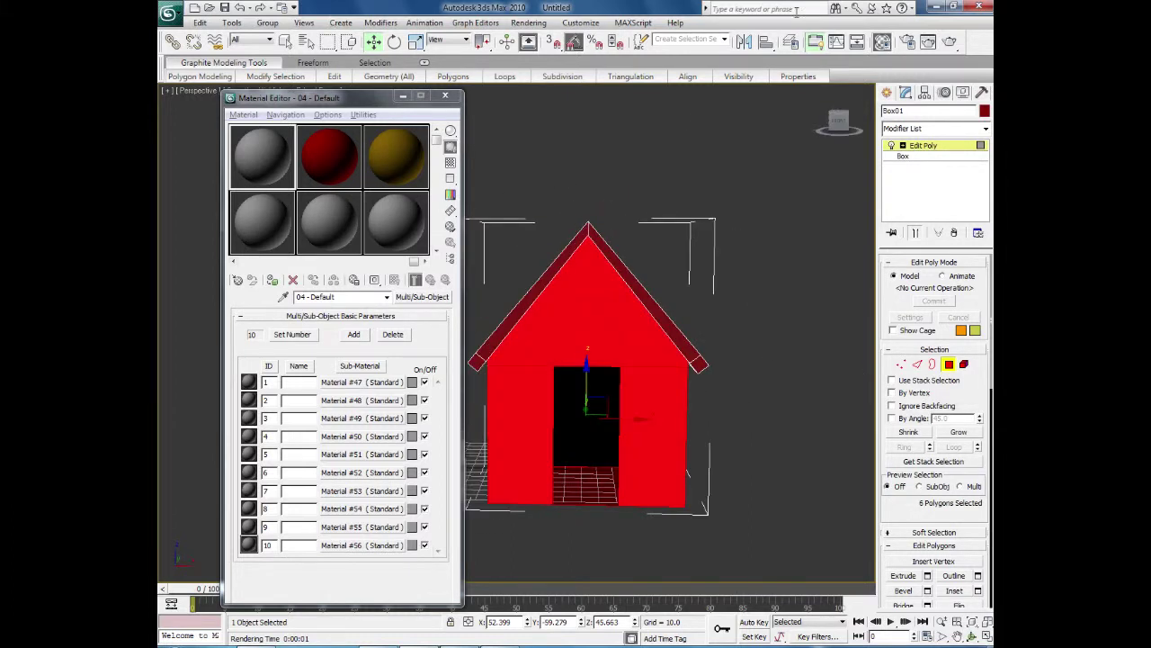
left_click(702, 39)
type("جا")
- Invert the wall polygon selection and store the resulting roof polygons as a named selection set called ROOF
left_click(201, 23)
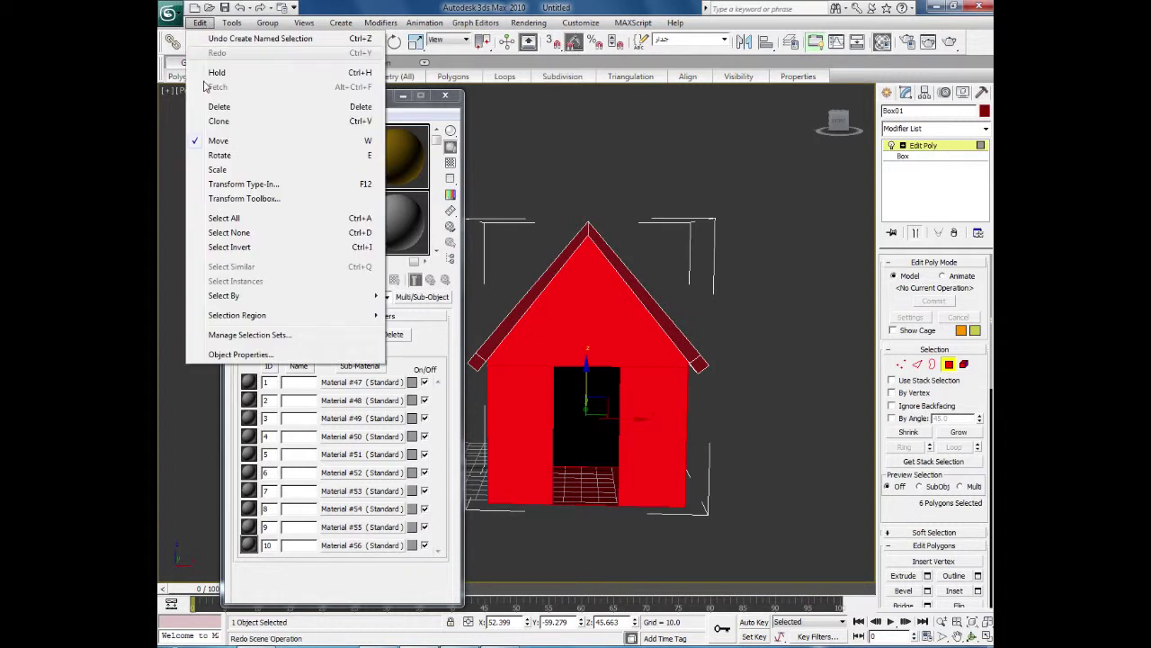
left_click(228, 246)
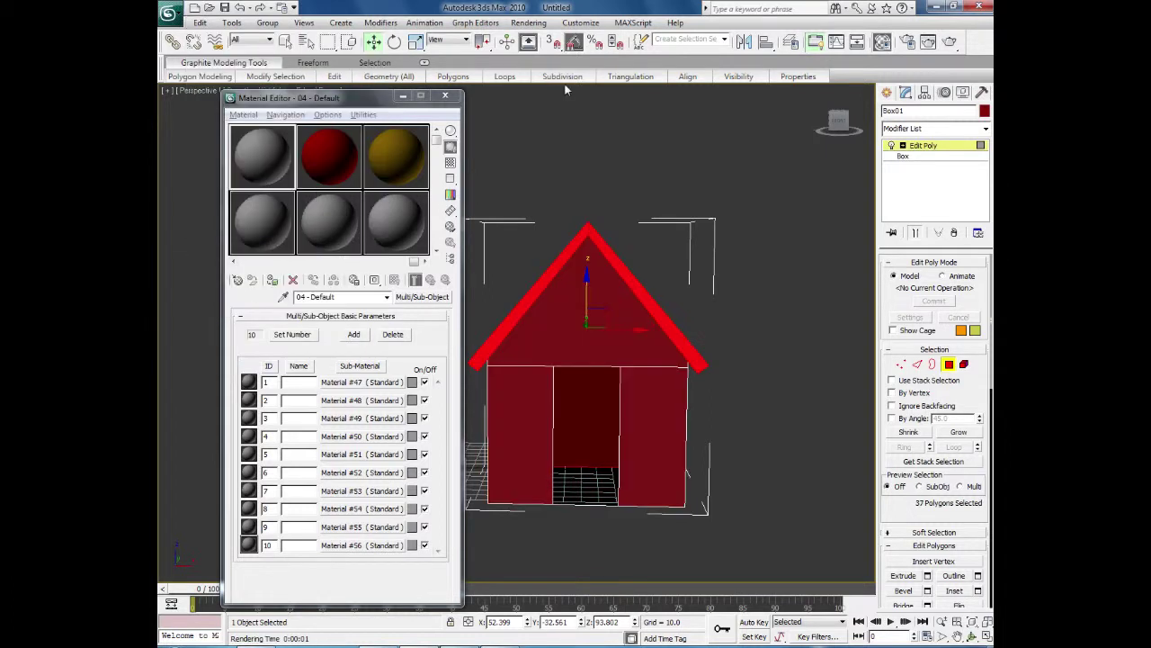
left_click(678, 41)
key("Escape")
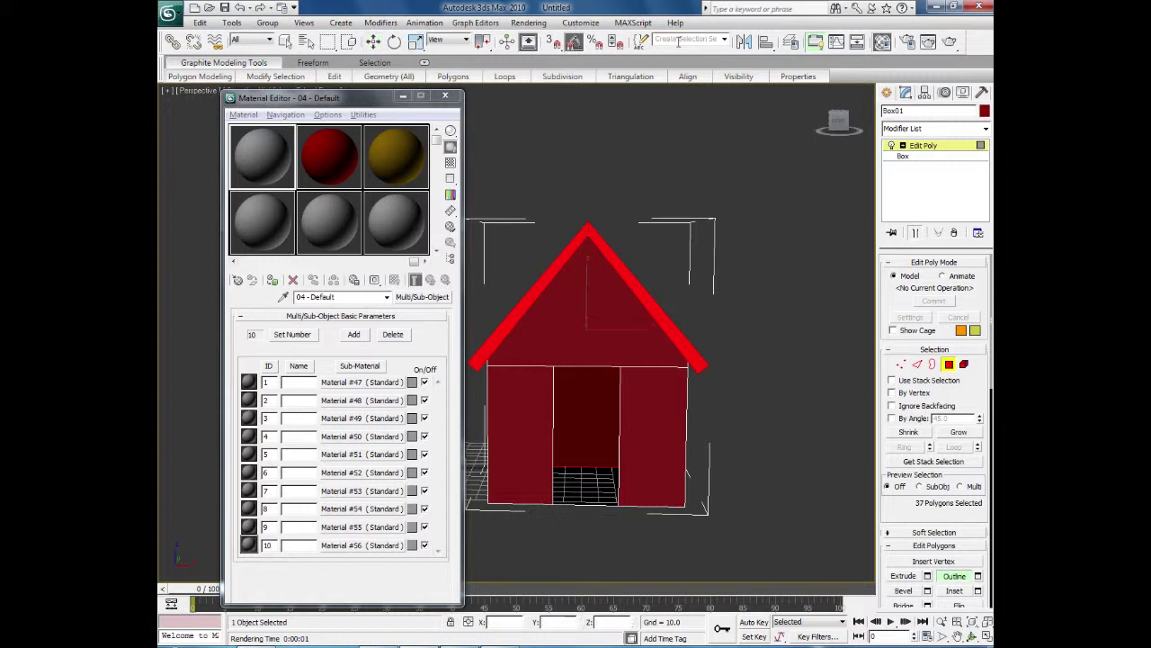
left_click(678, 41)
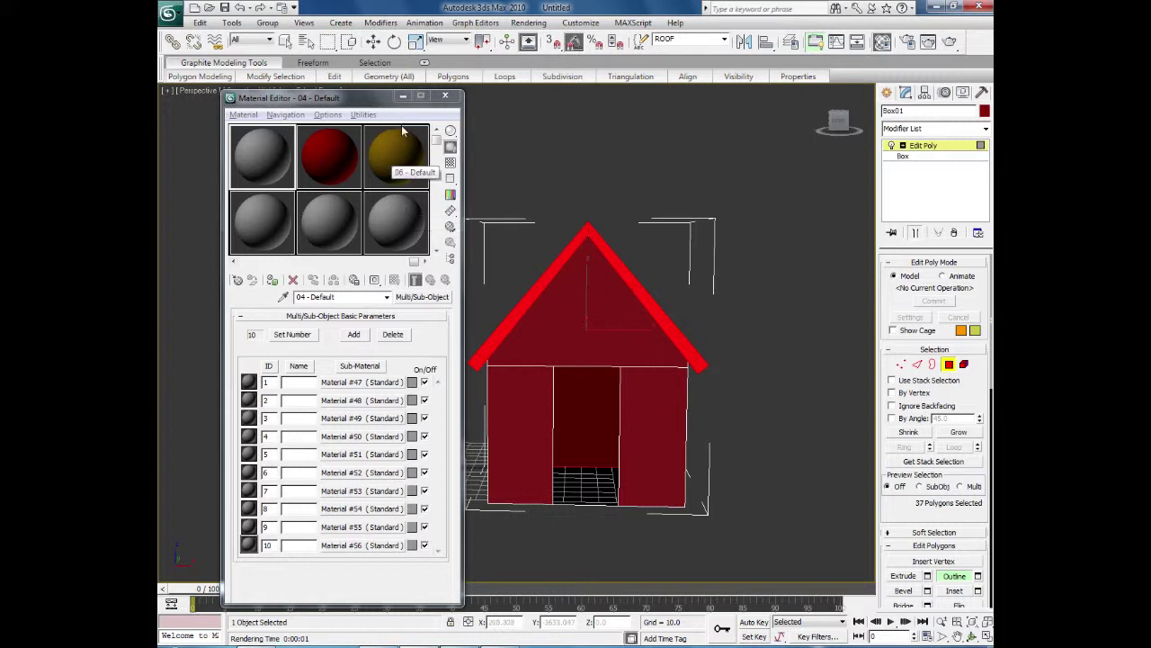
- Assign material ID 1 to the selected roof polygons
left_click(268, 155)
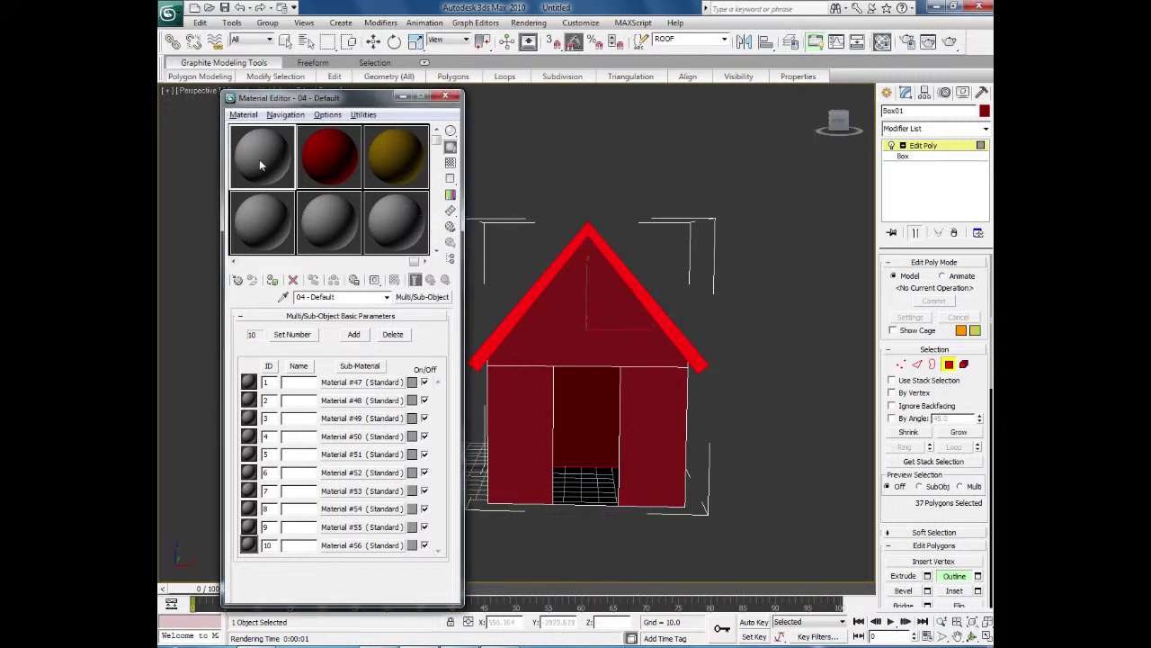
mouse_move(250, 173)
left_mouse_down()
mouse_move(257, 162)
mouse_move(249, 166)
left_mouse_up()
left_click_drag(904, 503, 917, 388)
scroll(918, 389, "down", 10)
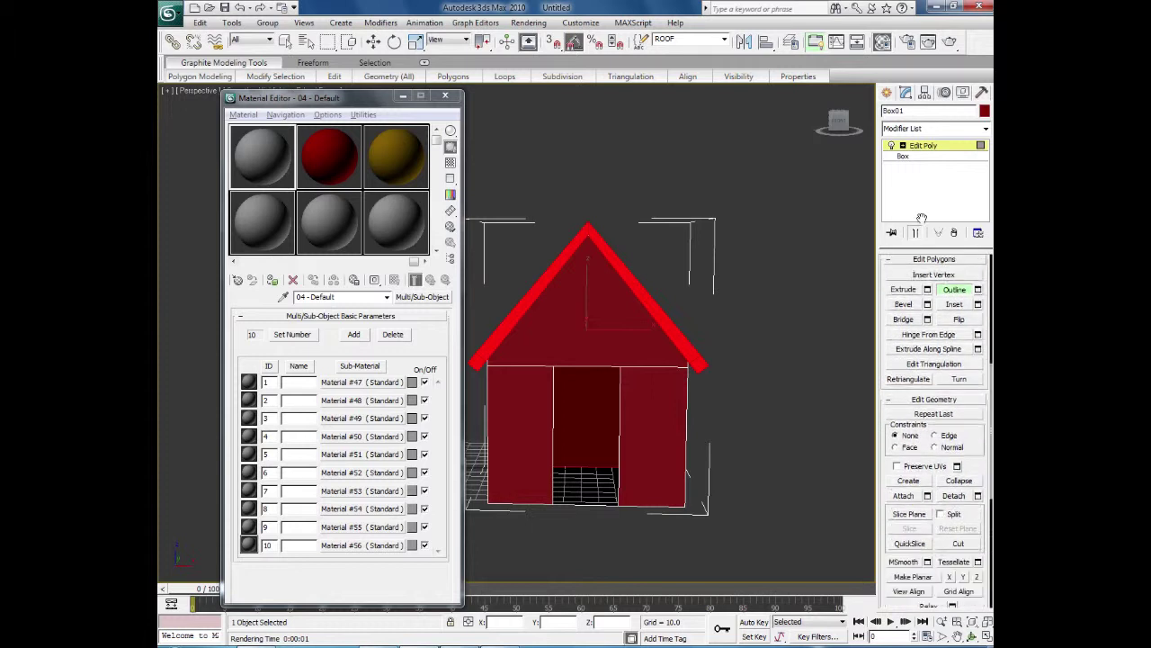
scroll(963, 537, "down", 4)
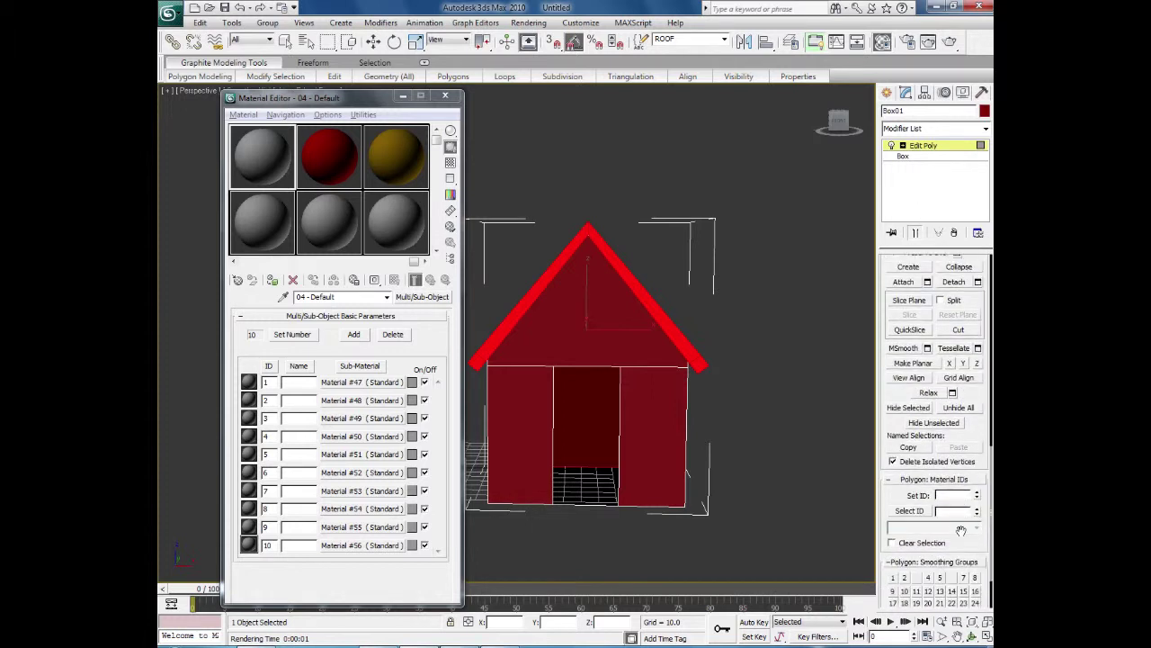
left_click_drag(892, 488, 896, 428)
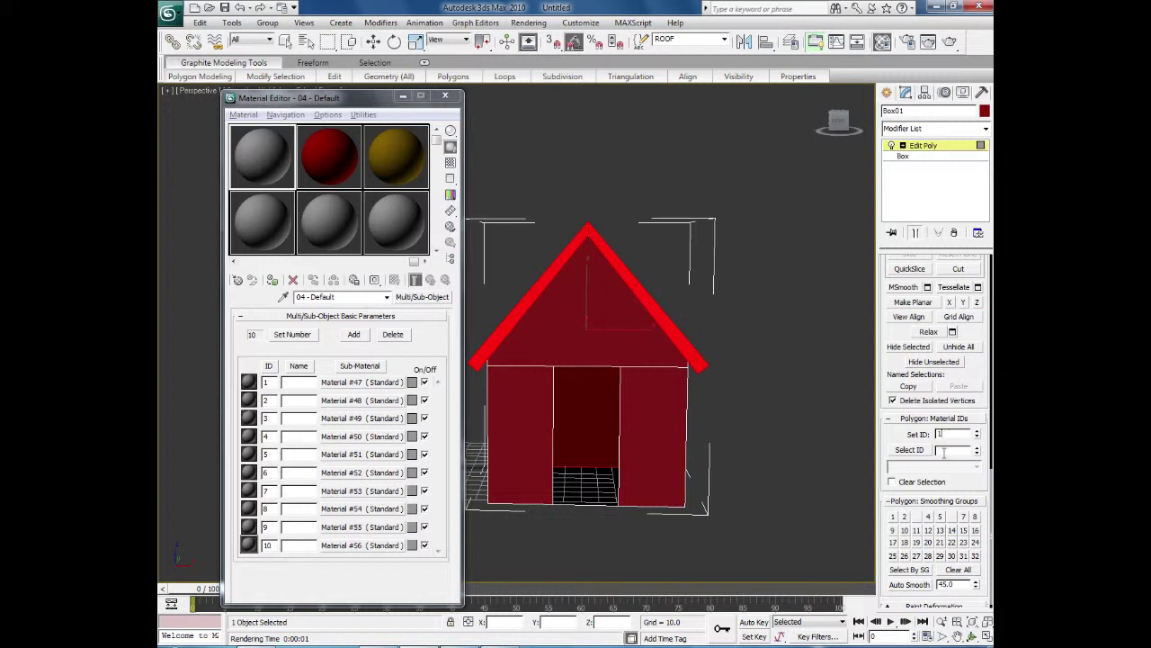
- Recall the wall selection set, assign material ID 2 to its polygons and clear the selection
left_click(724, 39)
left_click(711, 61)
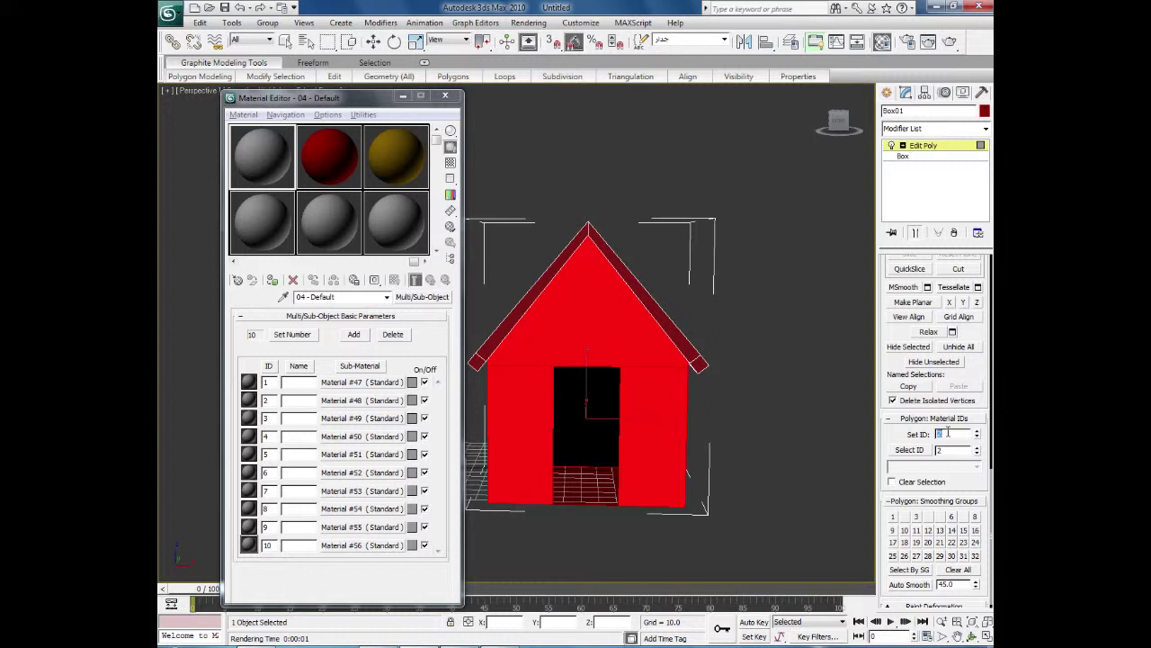
left_click(791, 441)
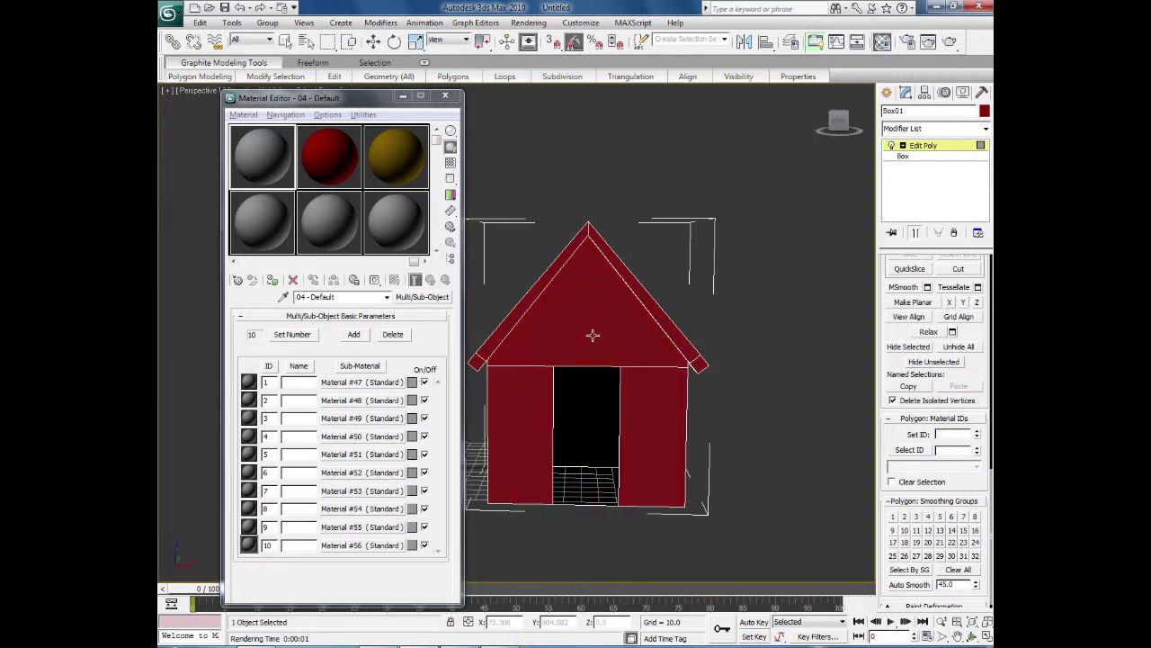
- Check the material IDs of the front wall polygons and the roof polygons by selecting them individually
left_click(594, 333)
left_click(669, 452)
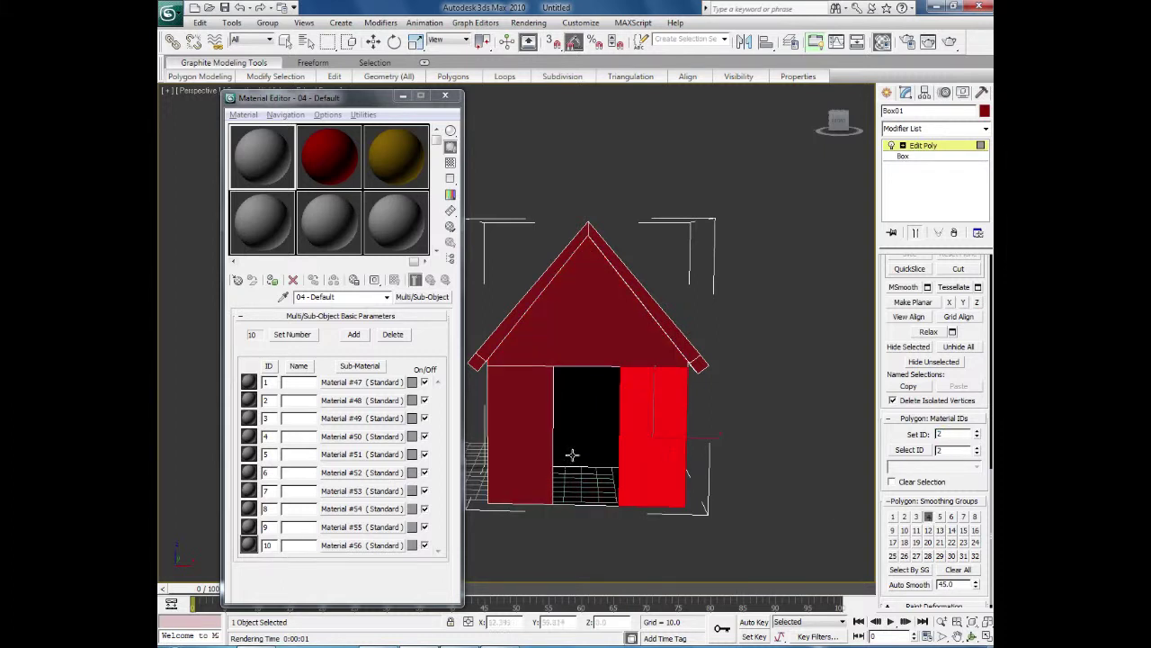
left_click(540, 453)
left_click(675, 331)
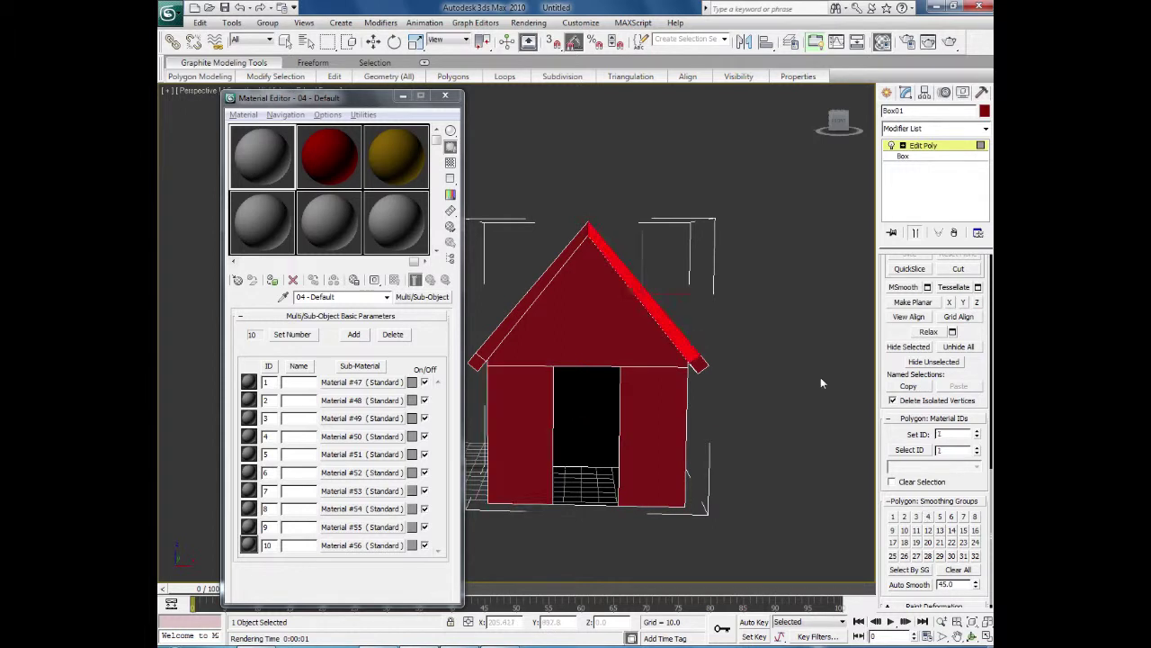
middle_click_drag(785, 428, 768, 457, "alt")
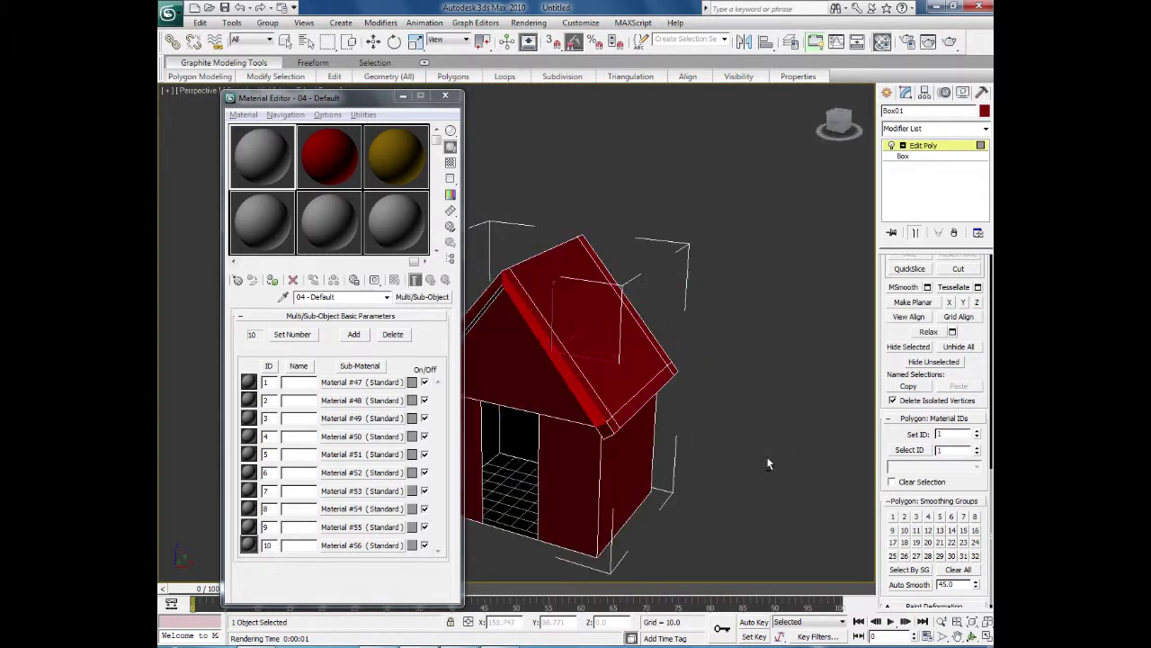
left_click(644, 372)
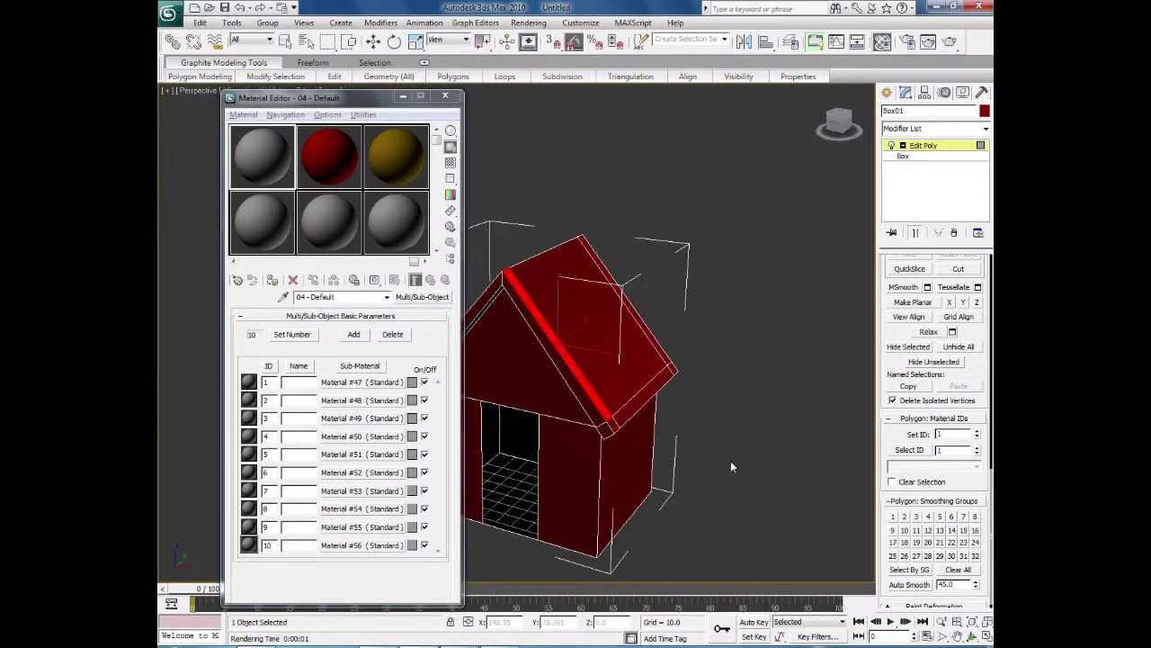
middle_click_drag(731, 466, 795, 441, "alt")
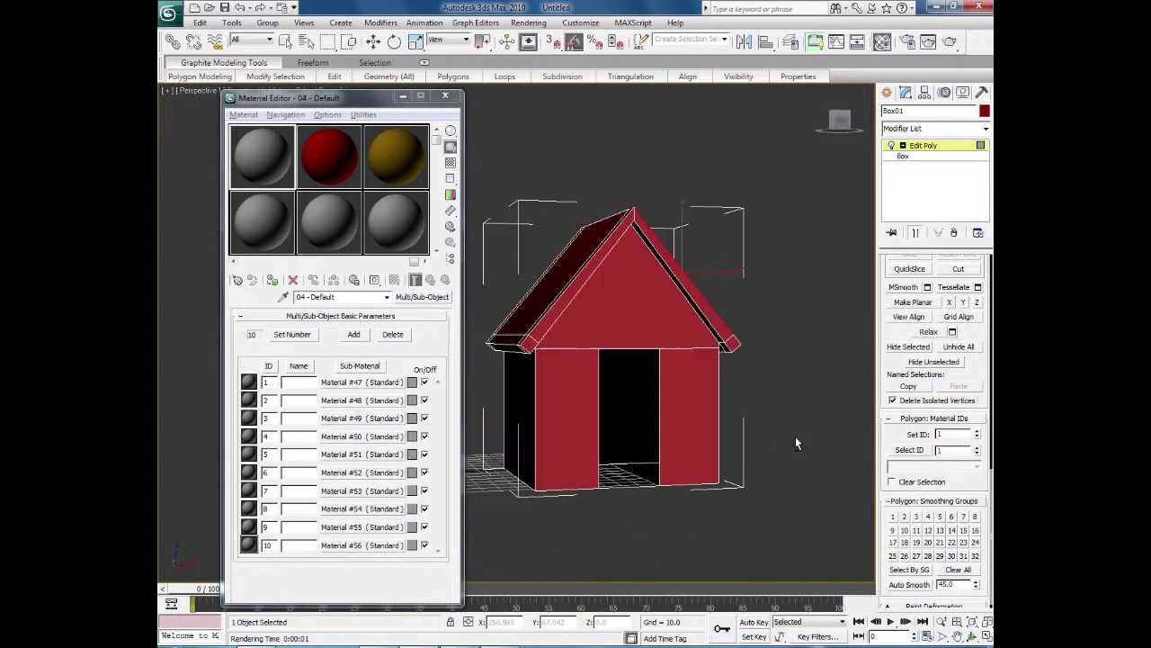
- Place the dark red 05 - Default material as an instance in sub-material ID 1 of the Multi/Sub-Object material
left_click(266, 167)
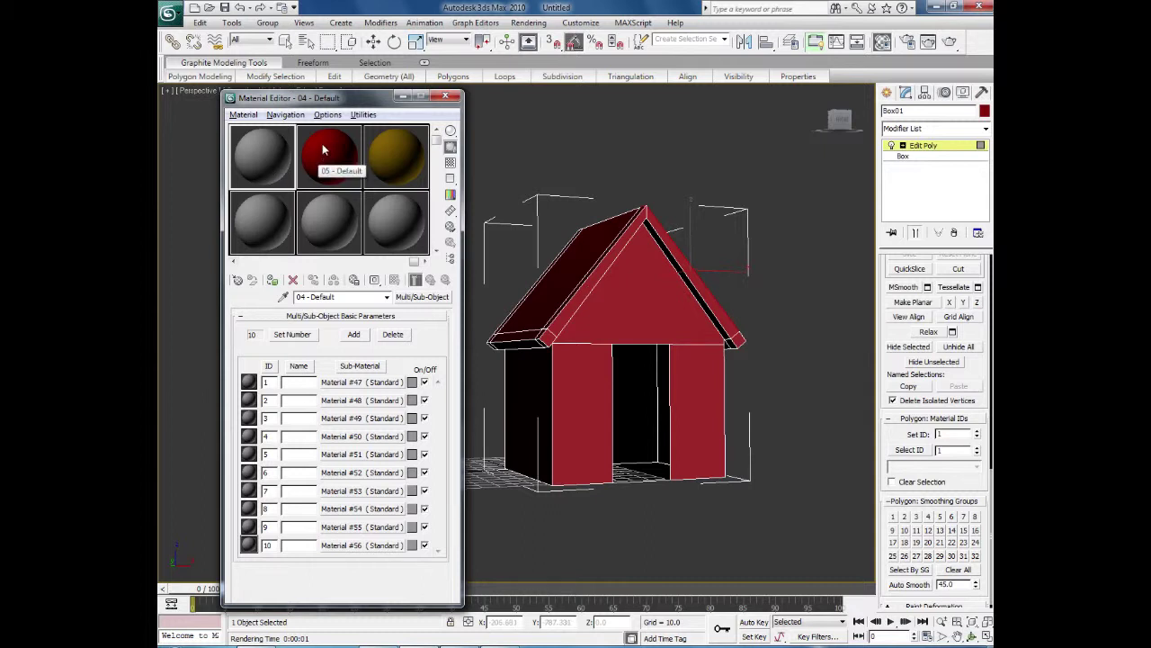
left_click_drag(325, 150, 345, 386)
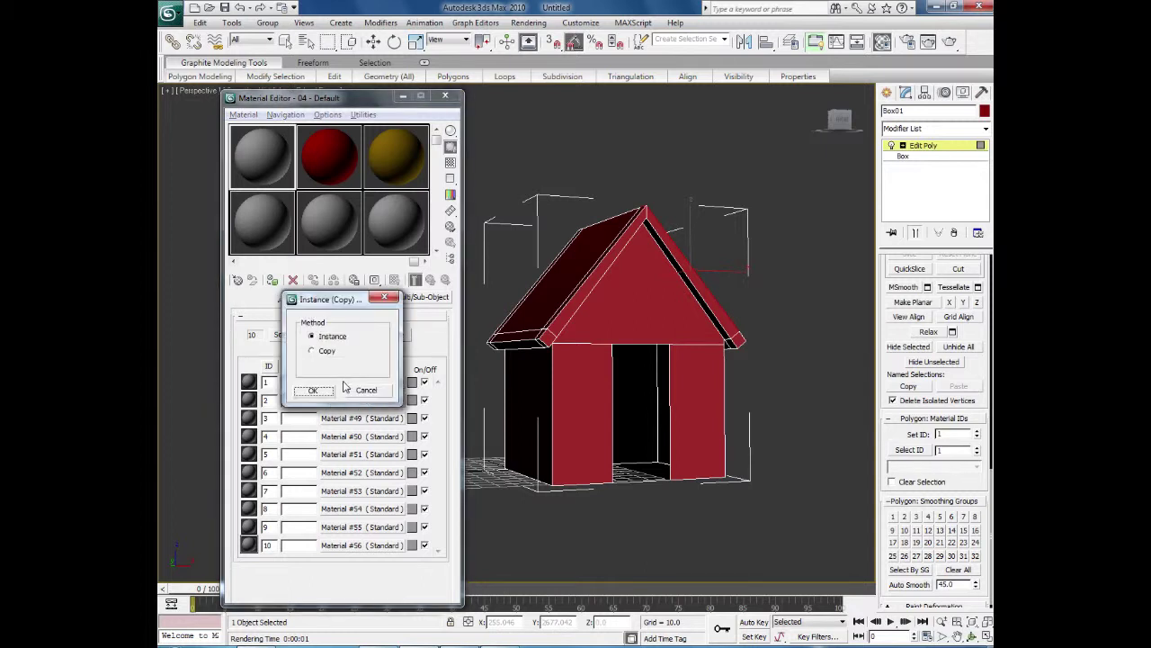
left_click(317, 390)
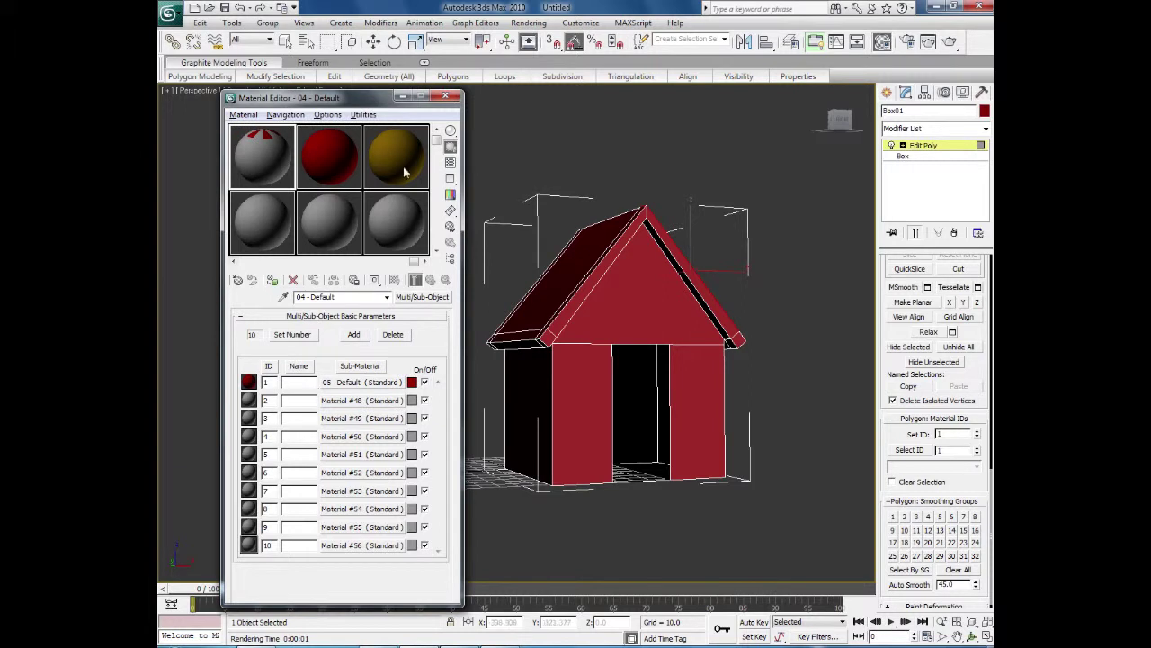
- Place the ochre 06 - Default material as an instance in sub-material ID 2 and assign the Multi/Sub-Object material to the house
left_click_drag(399, 153, 339, 404)
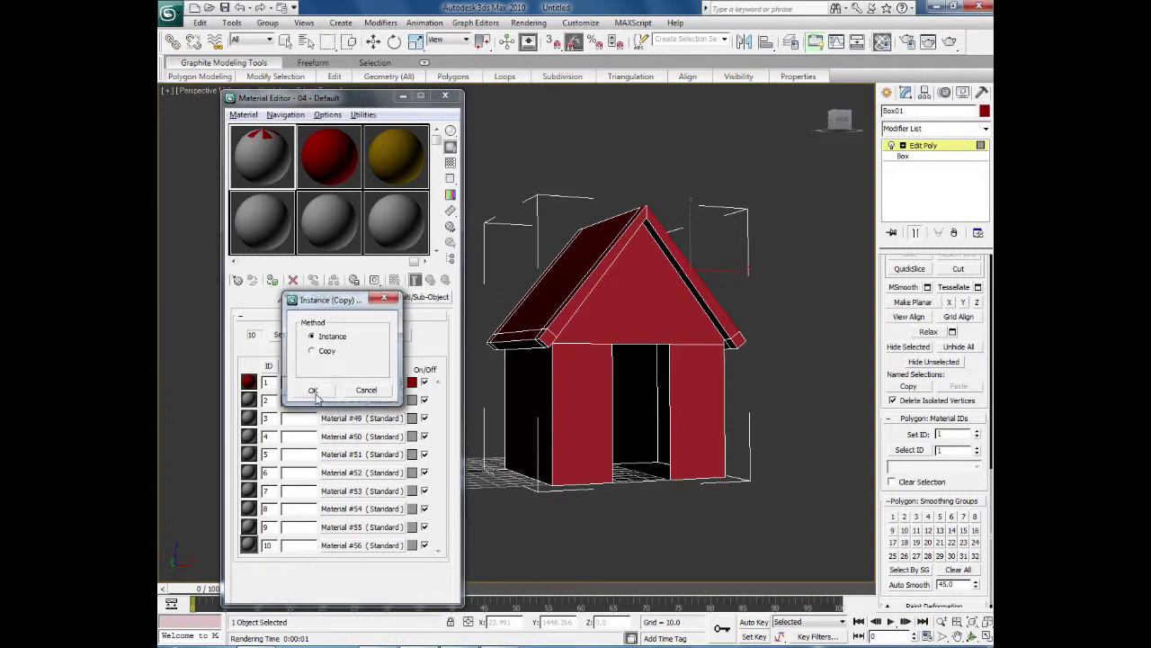
left_click(313, 391)
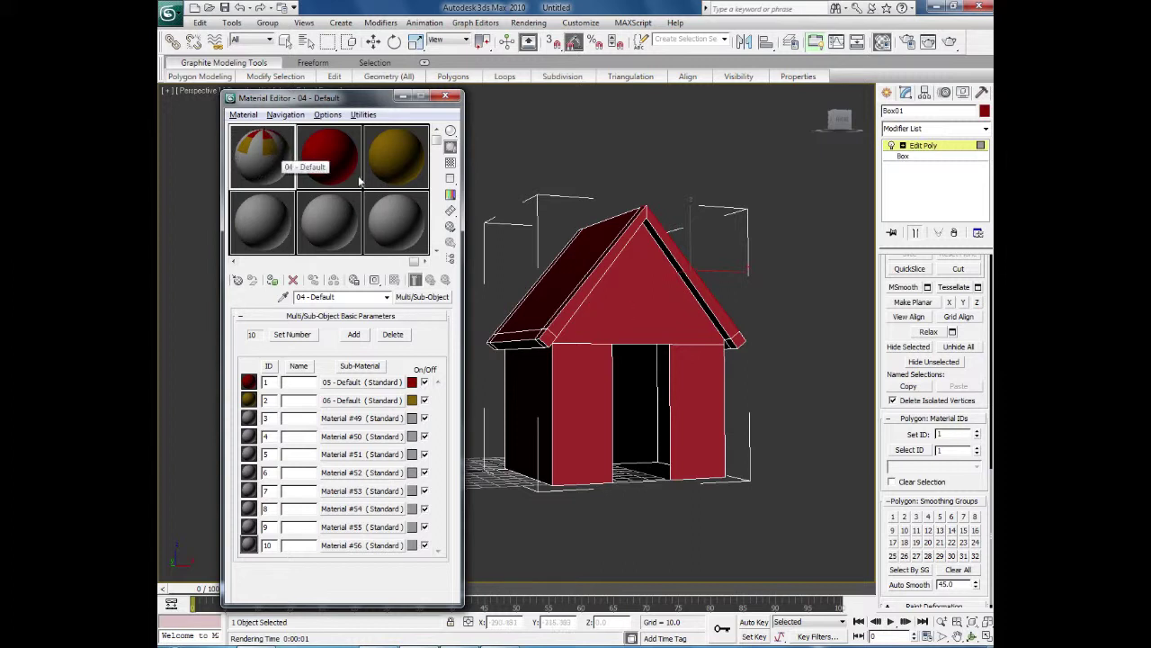
left_click(273, 280)
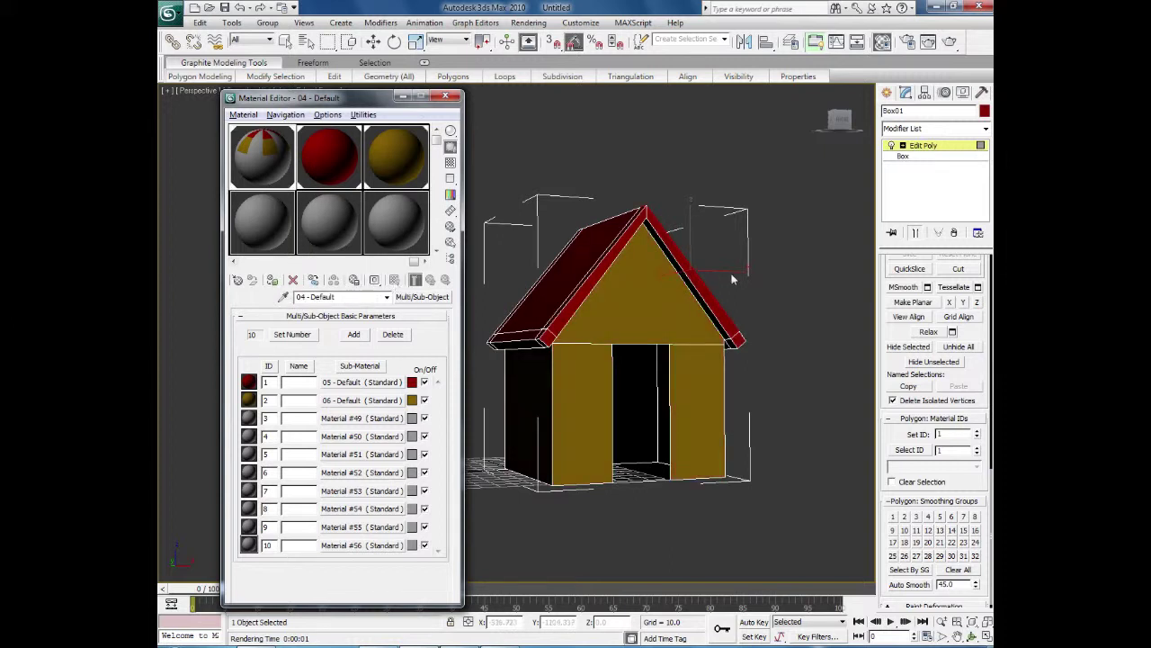
- Select the rear gable wall polygon of the house and assign it material ID 2
left_click(790, 305)
middle_click_drag(802, 356, 776, 416, "alt")
scroll(719, 412, "up", 5)
middle_click_drag(668, 406, 633, 343, "alt")
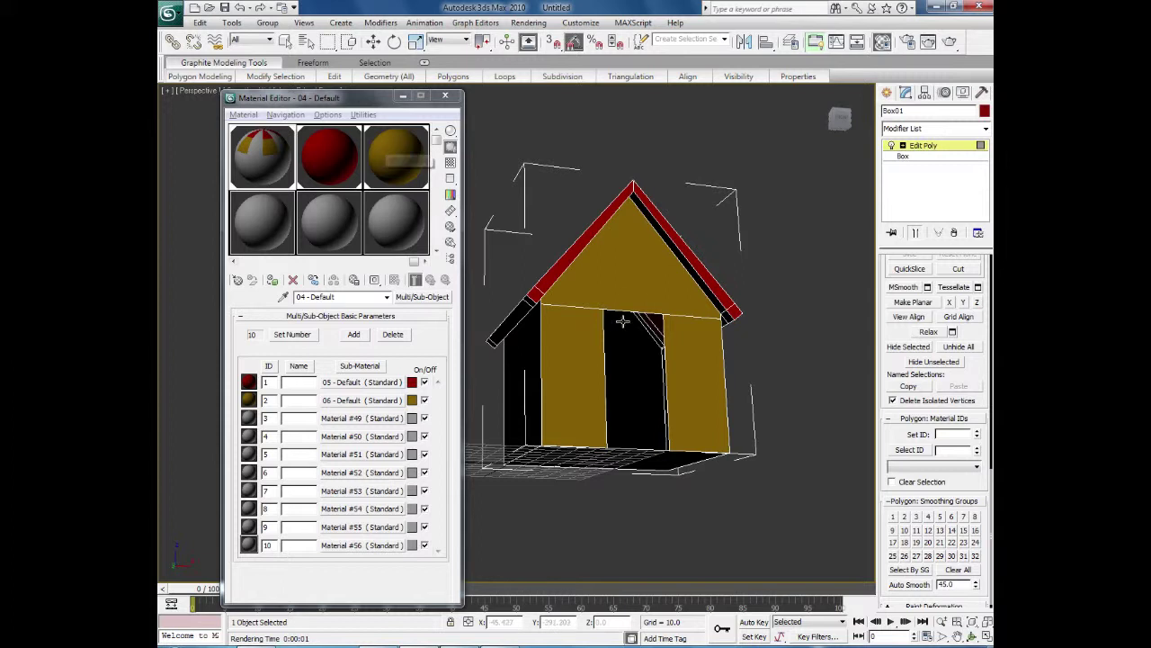
middle_click_drag(606, 408, 692, 415, "alt")
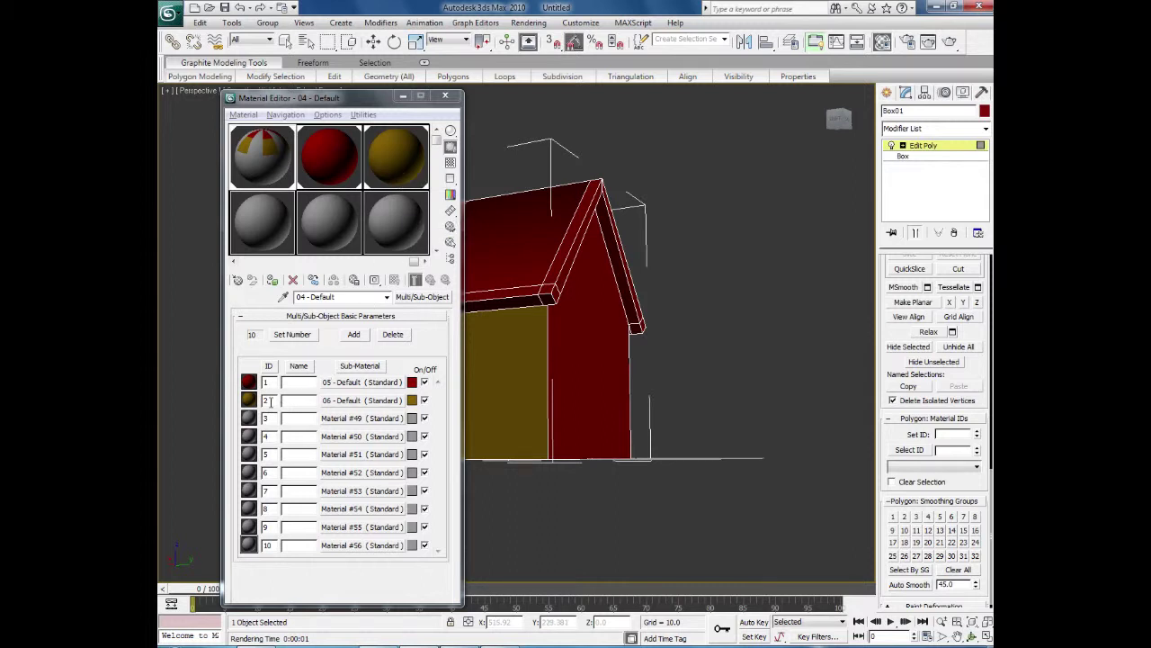
left_click(573, 342)
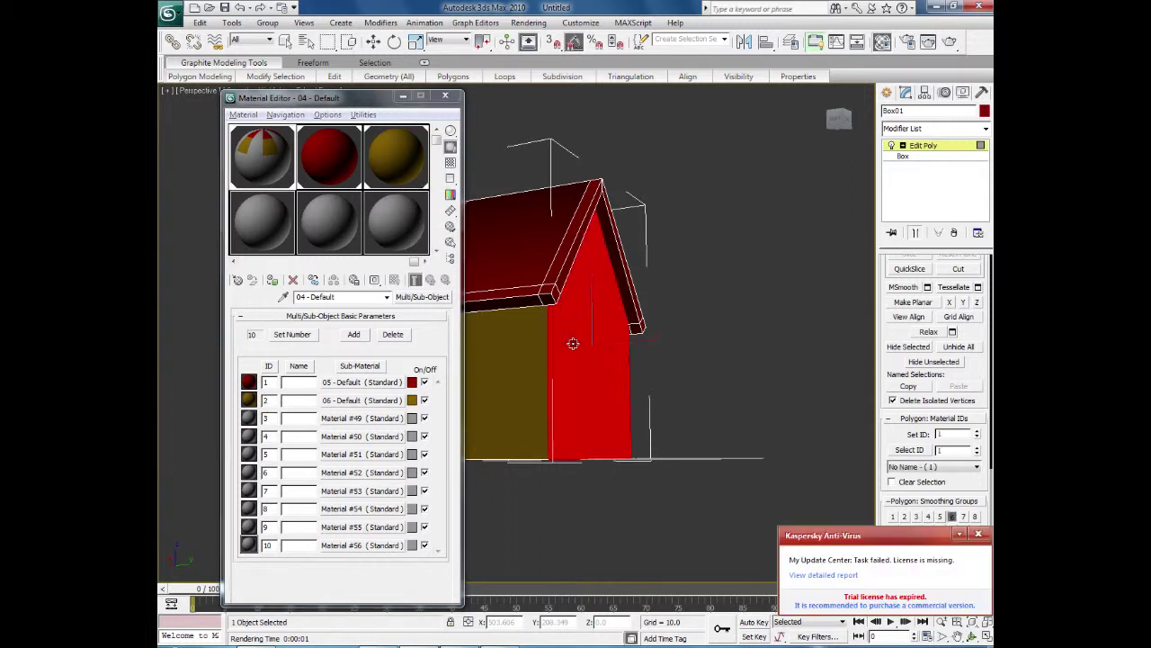
left_click(980, 536)
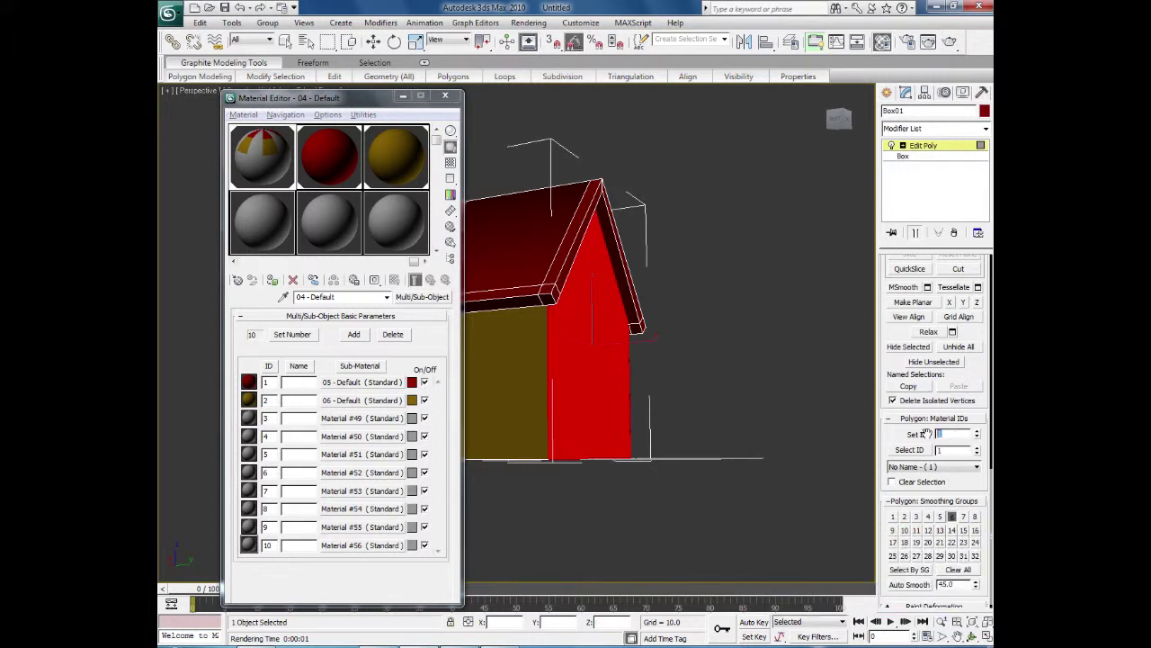
left_click(730, 443)
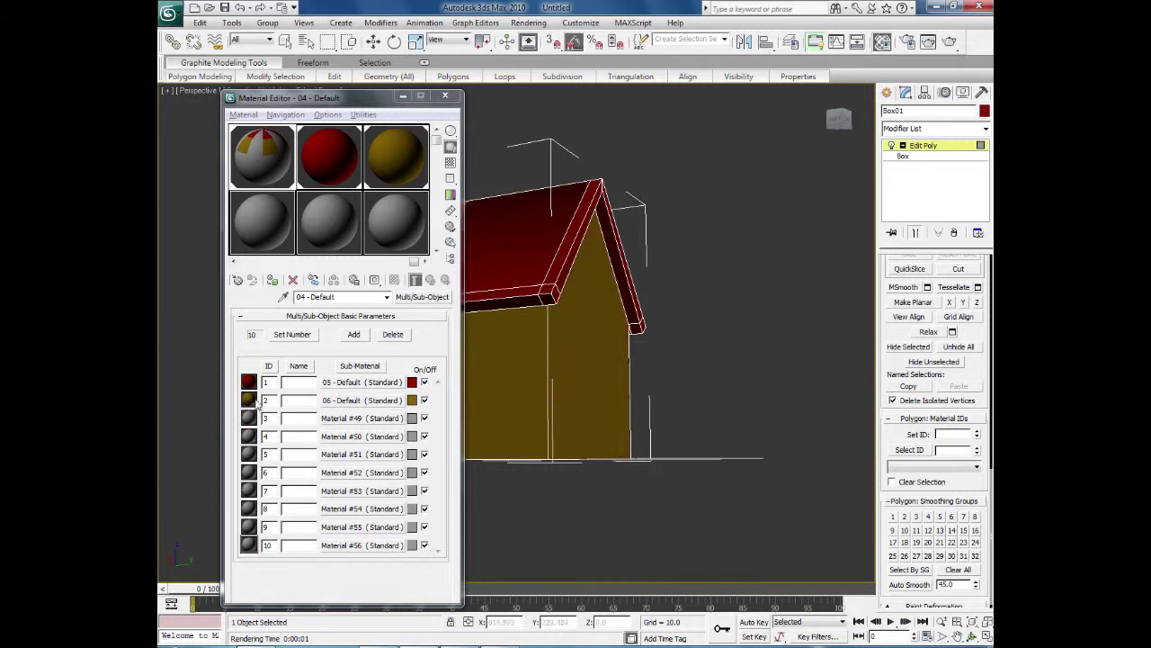
- Render the perspective view of the house from a low angle facing its door opening
middle_click_drag(721, 565, 790, 471, "alt")
scroll(849, 518, "up", 5)
left_click(950, 41)
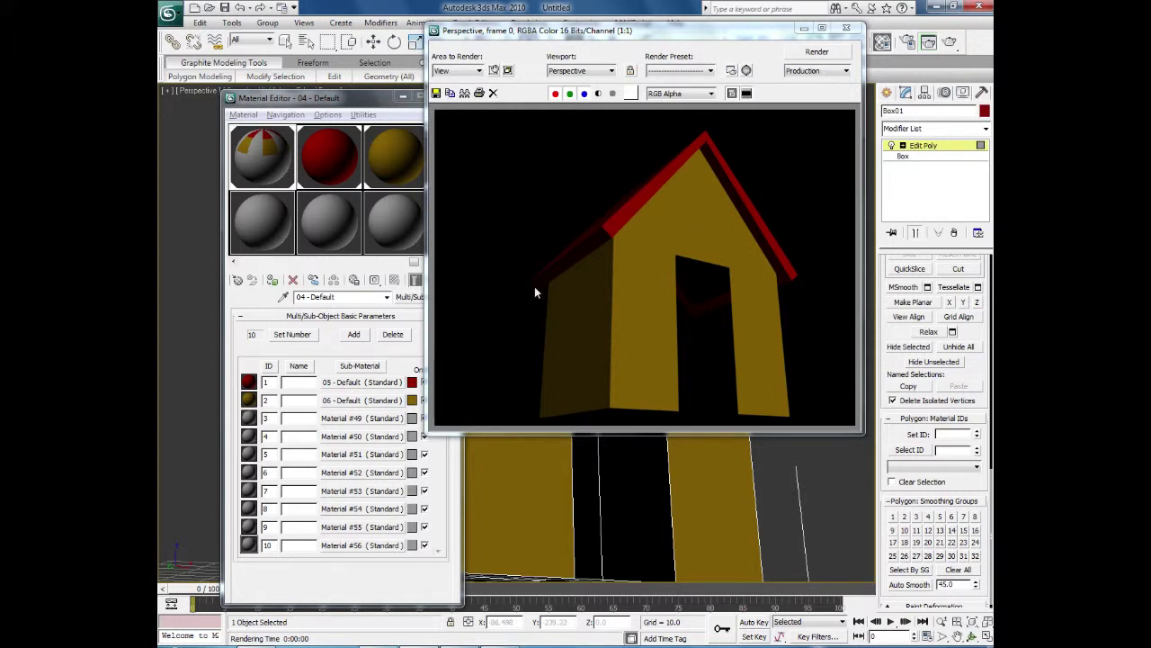
- Make the ochre 06 - Default sub-material 2-Sided and re-render the house to check the inner walls
left_click(335, 402)
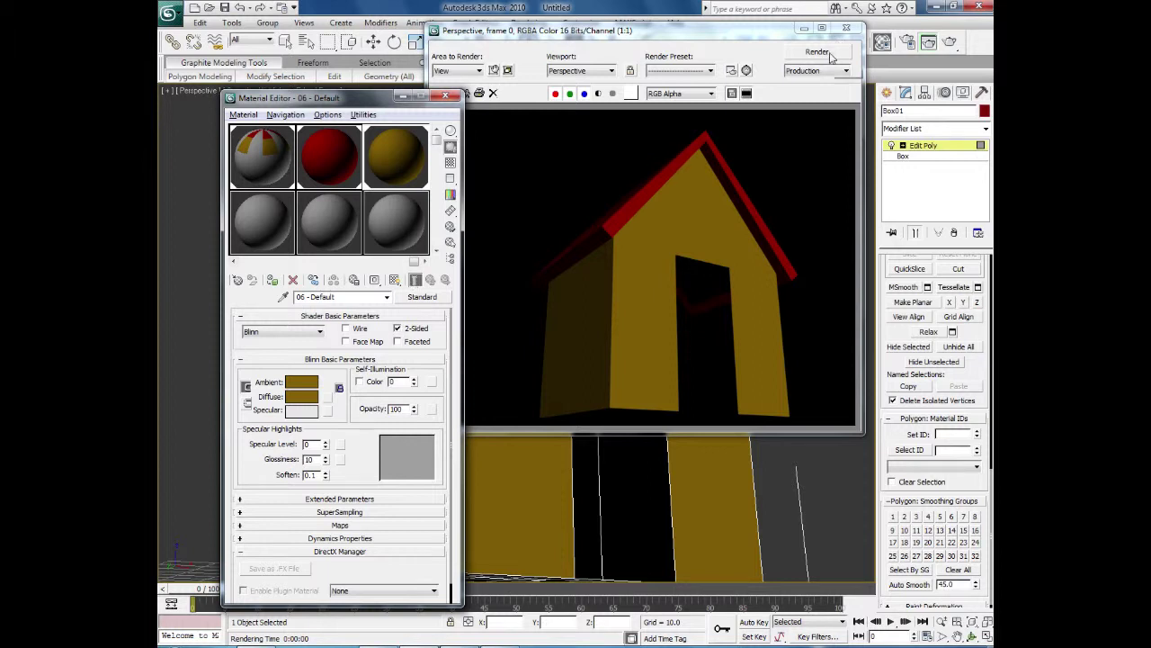
left_click(827, 55)
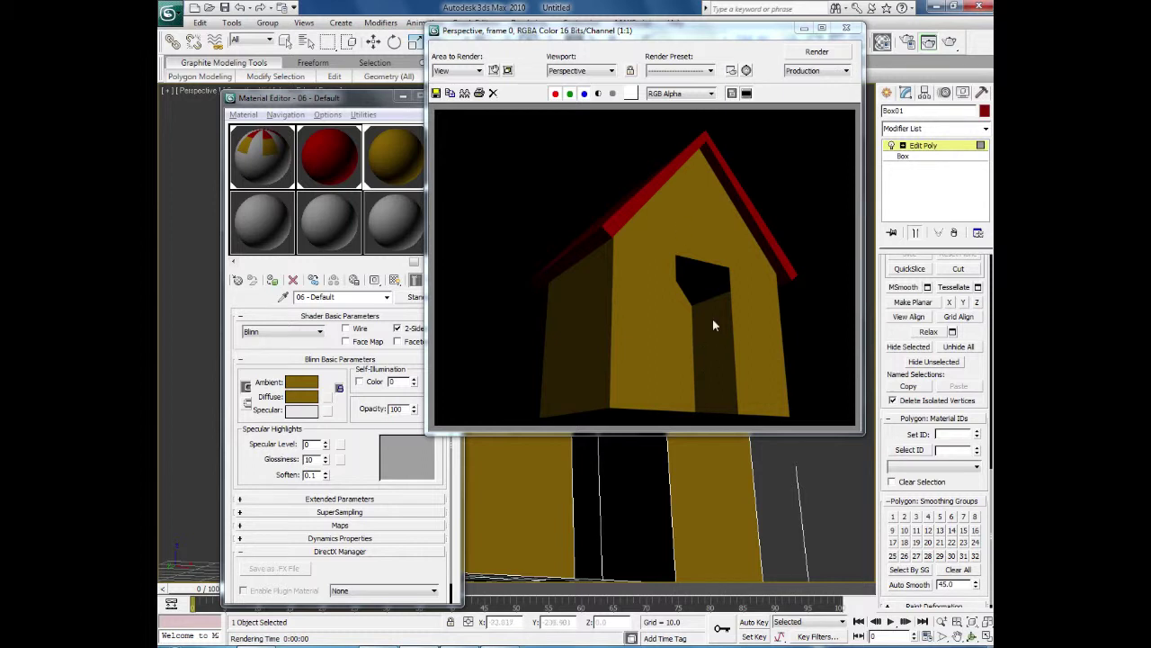
left_click(846, 28)
middle_click_drag(775, 338, 795, 268, "alt")
scroll(782, 324, "down", 3)
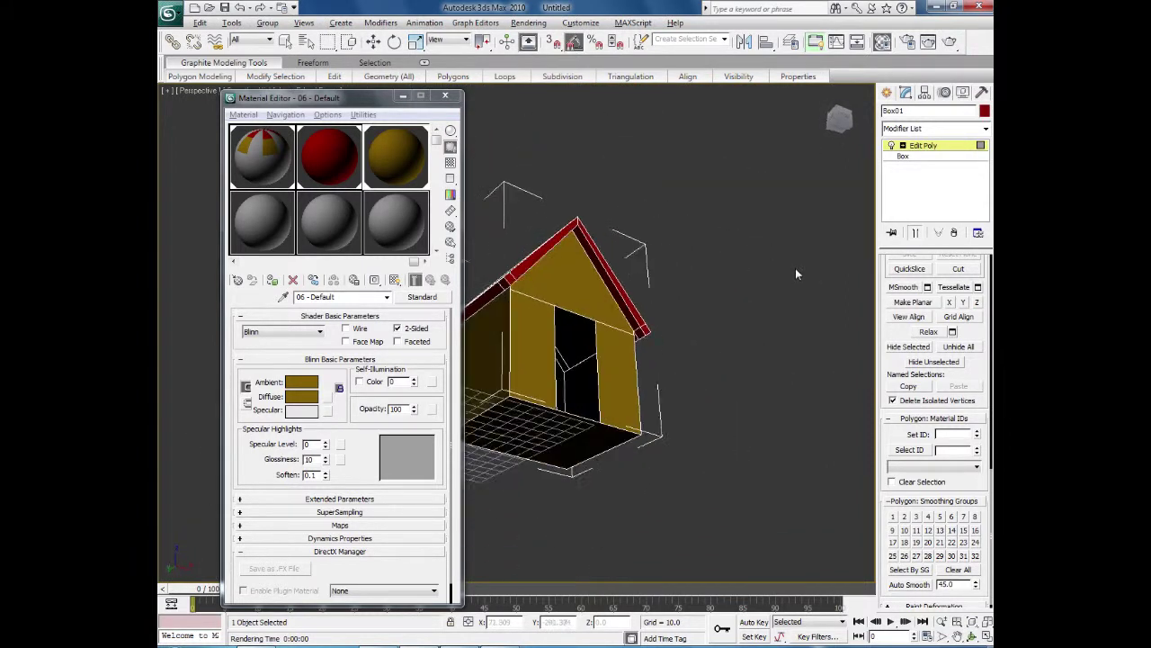
left_click(454, 102)
- Exit polygon editing and make one independent copy of the whole house, moved about 164 units along negative X
left_click(373, 41)
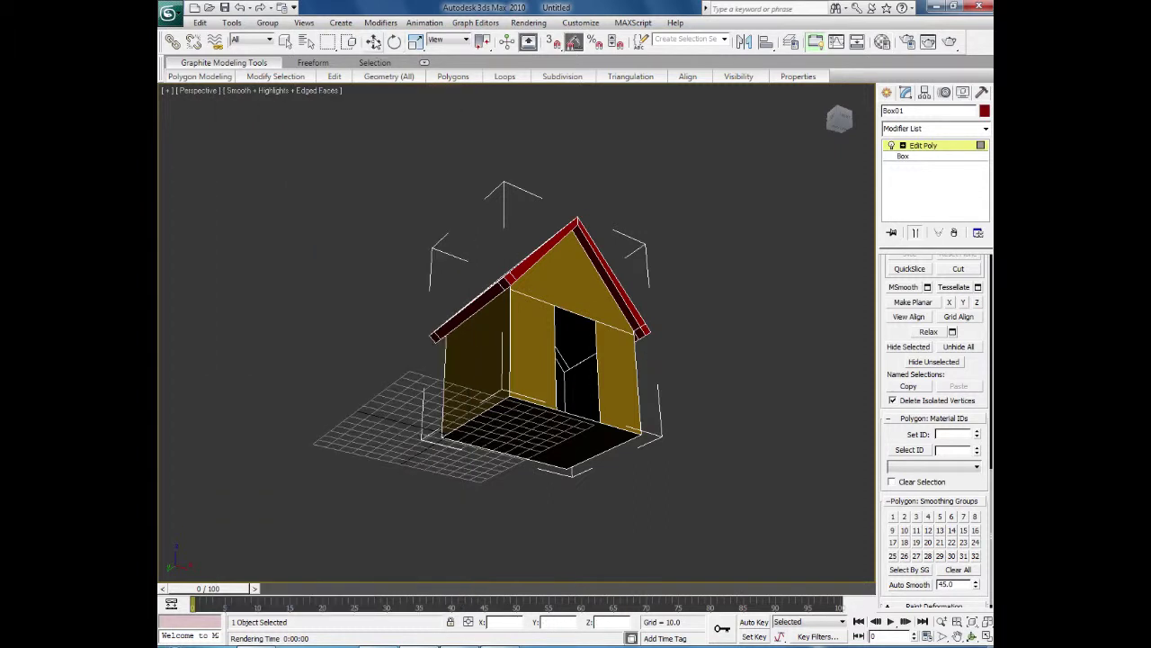
middle_click_drag(685, 409, 617, 296, "alt")
left_click(610, 271)
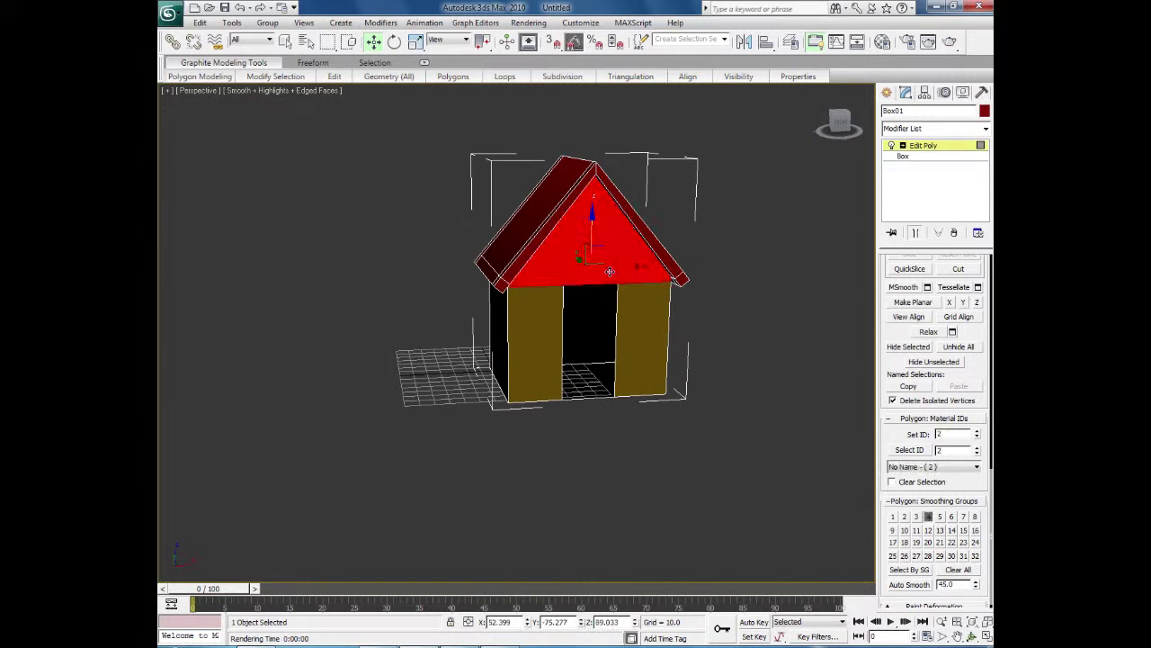
left_click(919, 146)
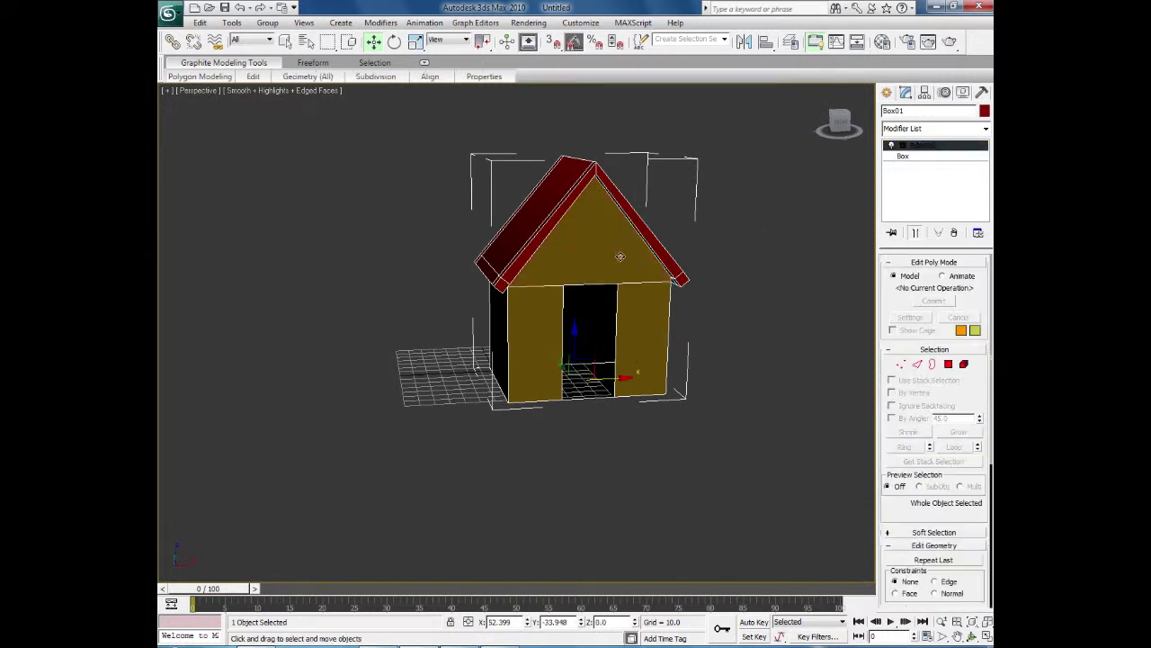
mouse_move(620, 376)
middle_mouse_down("alt")
mouse_move(443, 376)
mouse_move(615, 379)
middle_mouse_up("alt")
left_click_drag(615, 379, 381, 376, "shift")
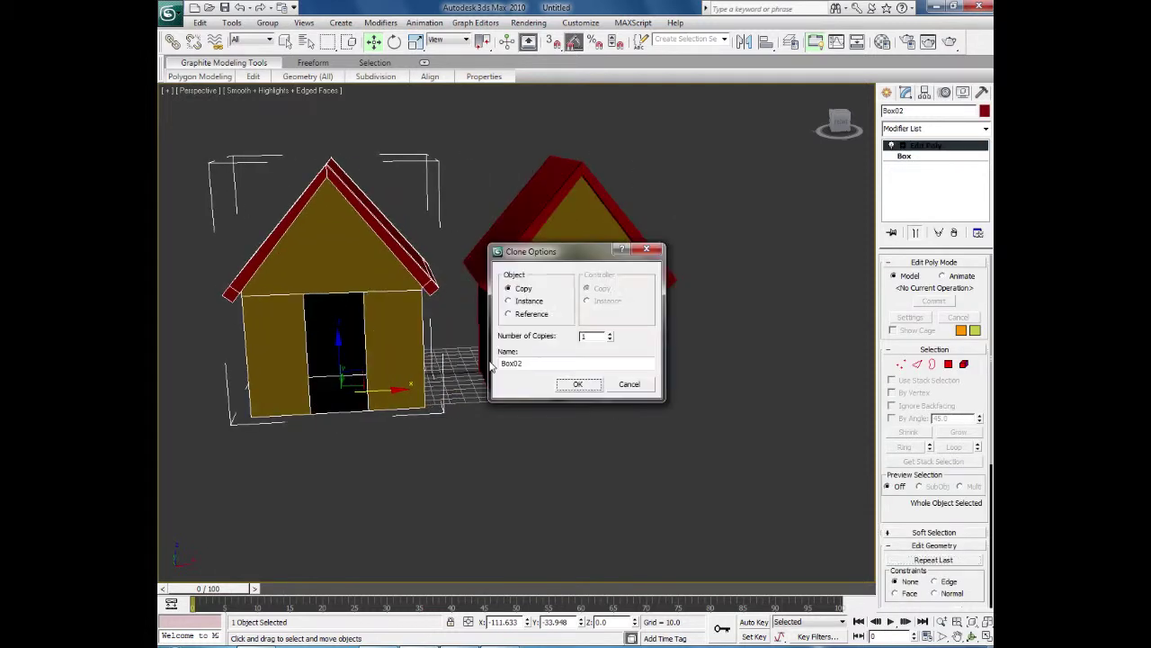
left_click(568, 385)
middle_click_drag(576, 388, 701, 412)
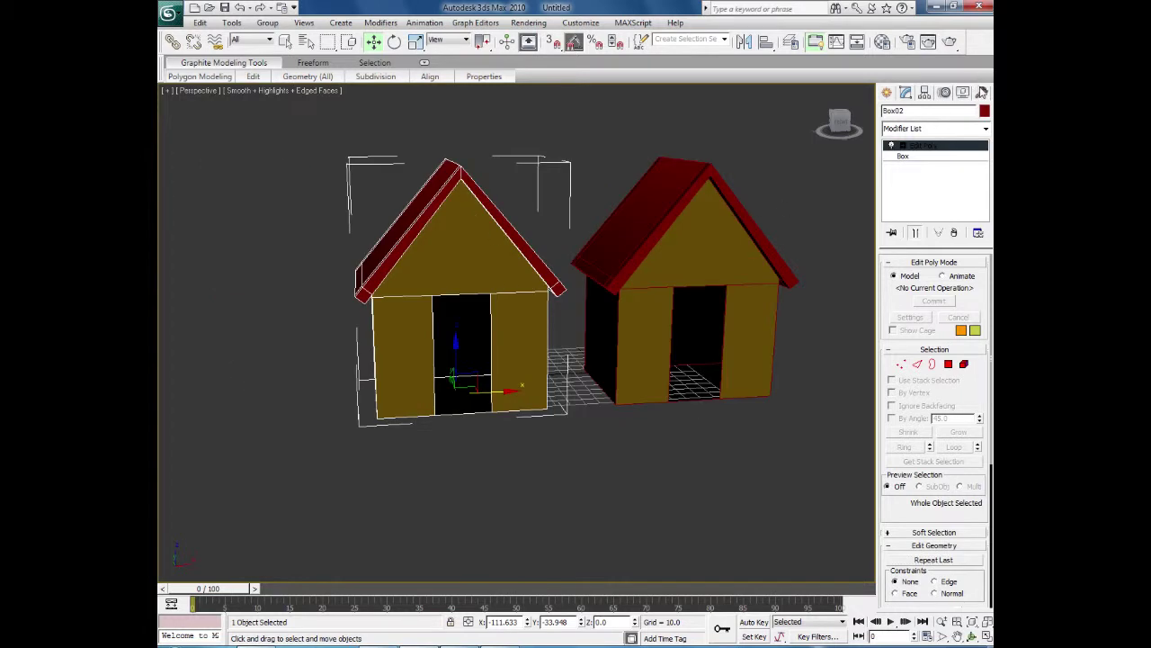
- Strip the material from the copied house with the UVW Remove utility and clear the selection
left_click(982, 92)
left_click(907, 145)
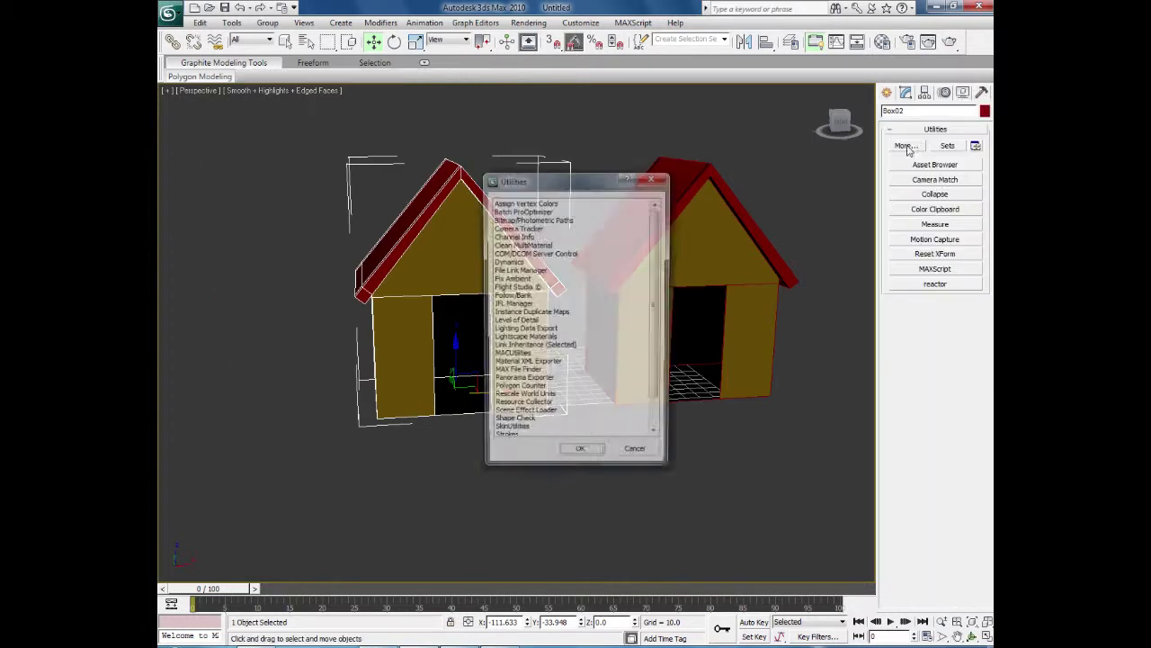
left_click_drag(657, 396, 655, 439)
left_click(517, 423)
left_click(581, 456)
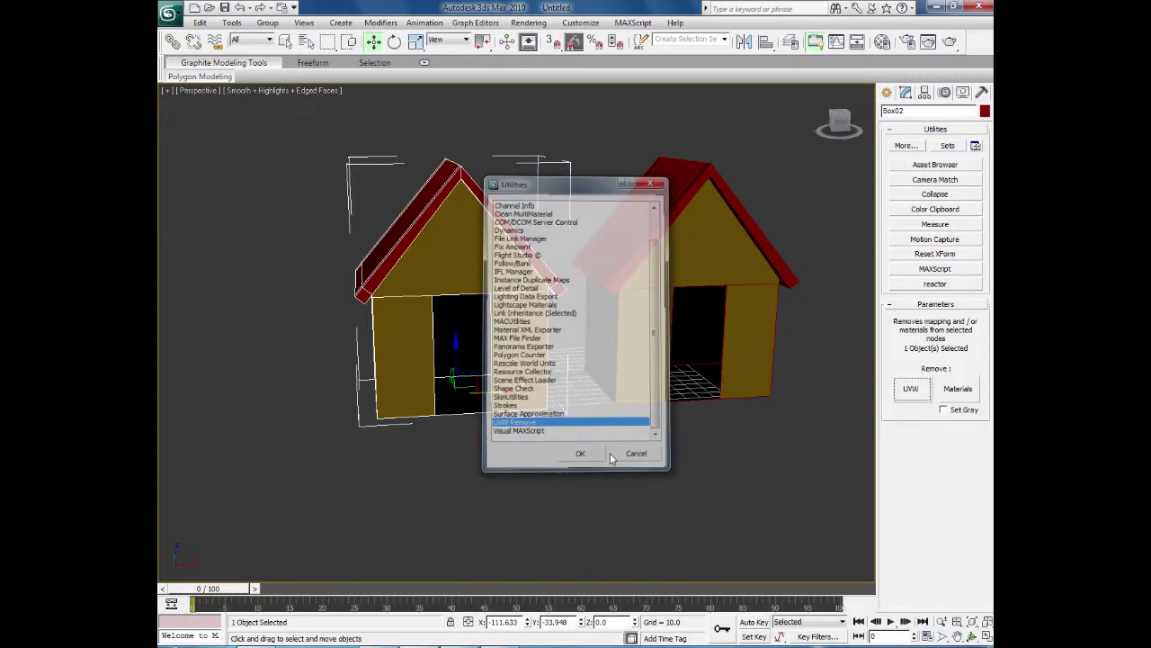
left_click(960, 389)
left_click(708, 439)
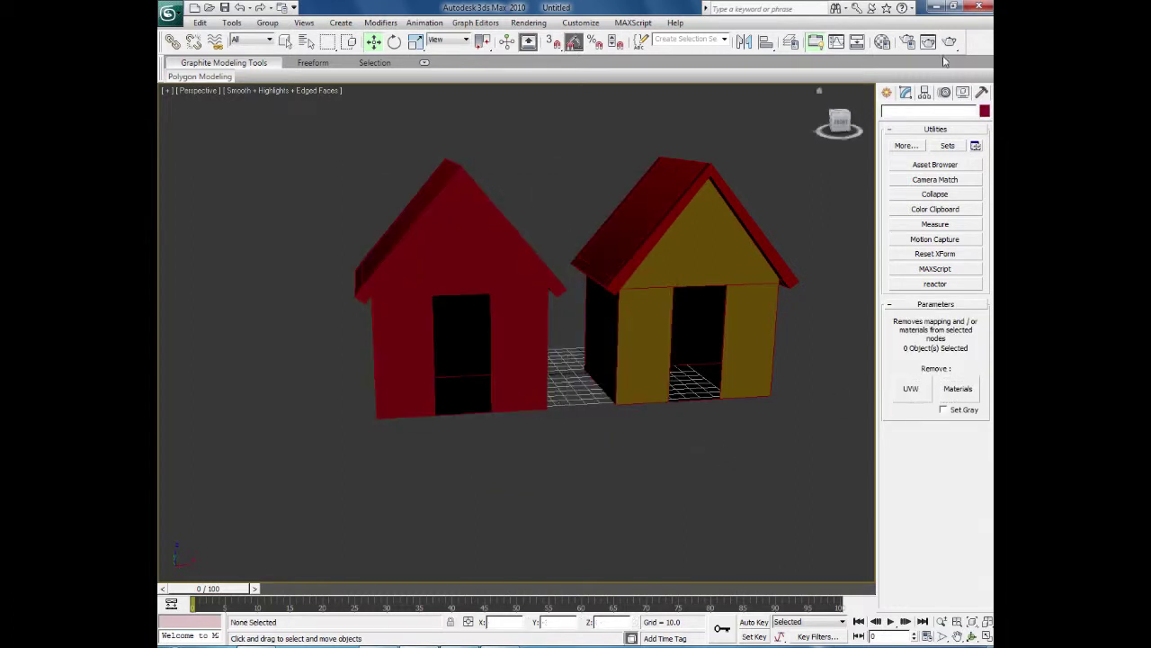
- Convert the copied house to an Editable Poly and deselect it
middle_click_drag(478, 370, 622, 437, "alt")
left_click(906, 93)
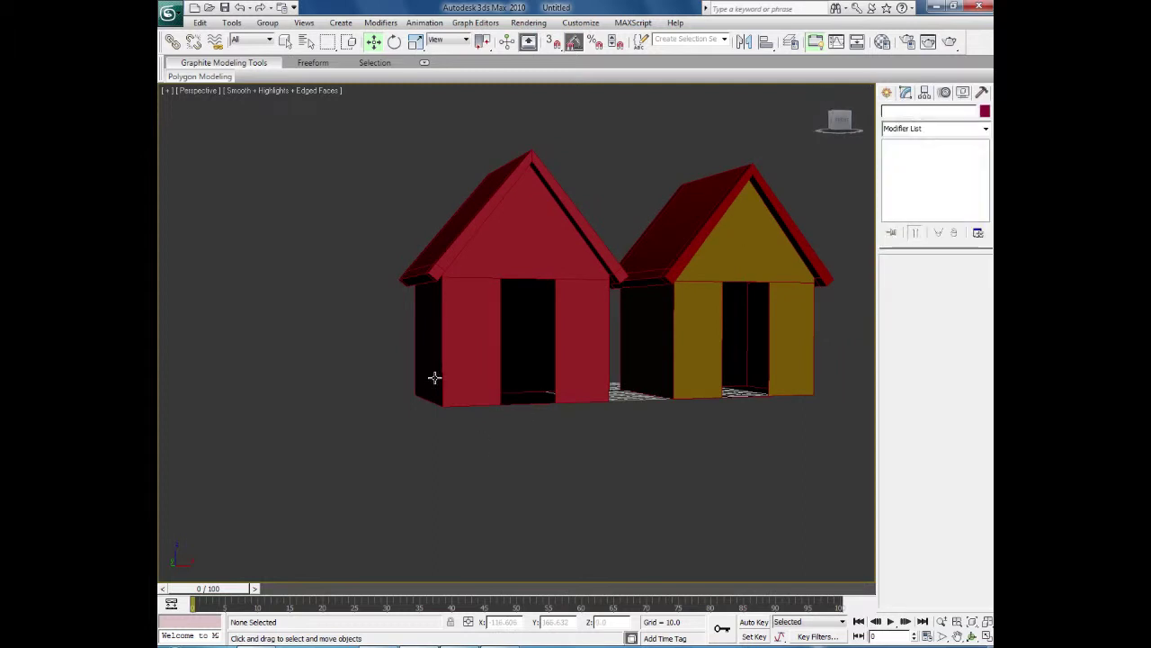
left_click(481, 259)
right_click(482, 259)
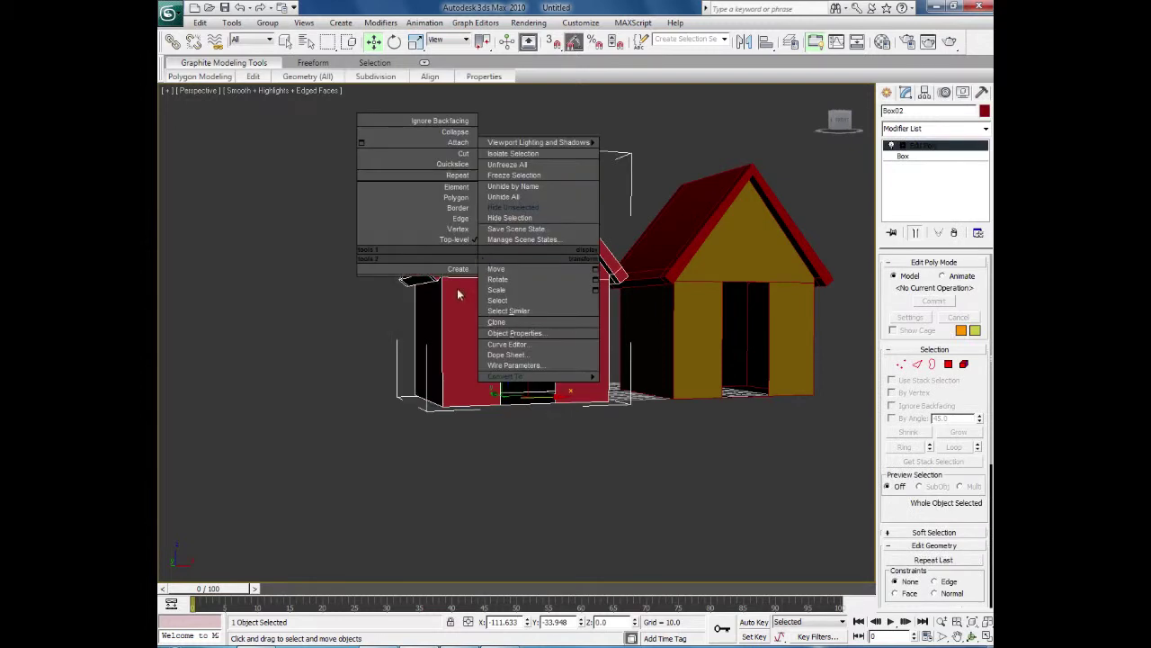
left_click(457, 296)
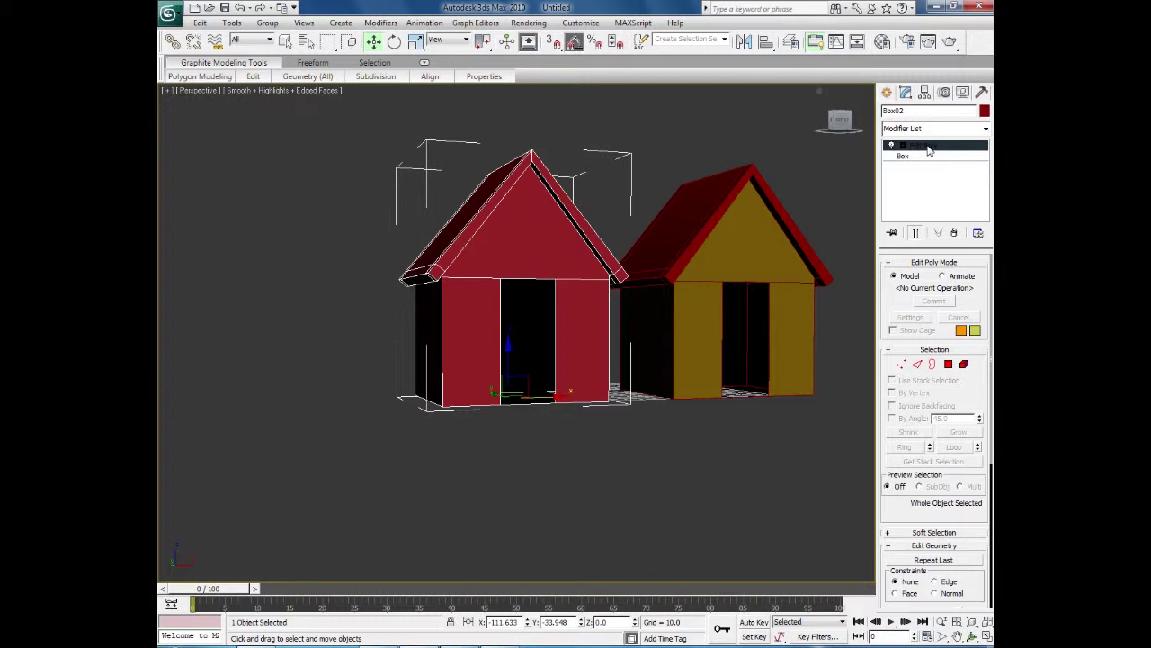
right_click(503, 233)
mouse_move(530, 360)
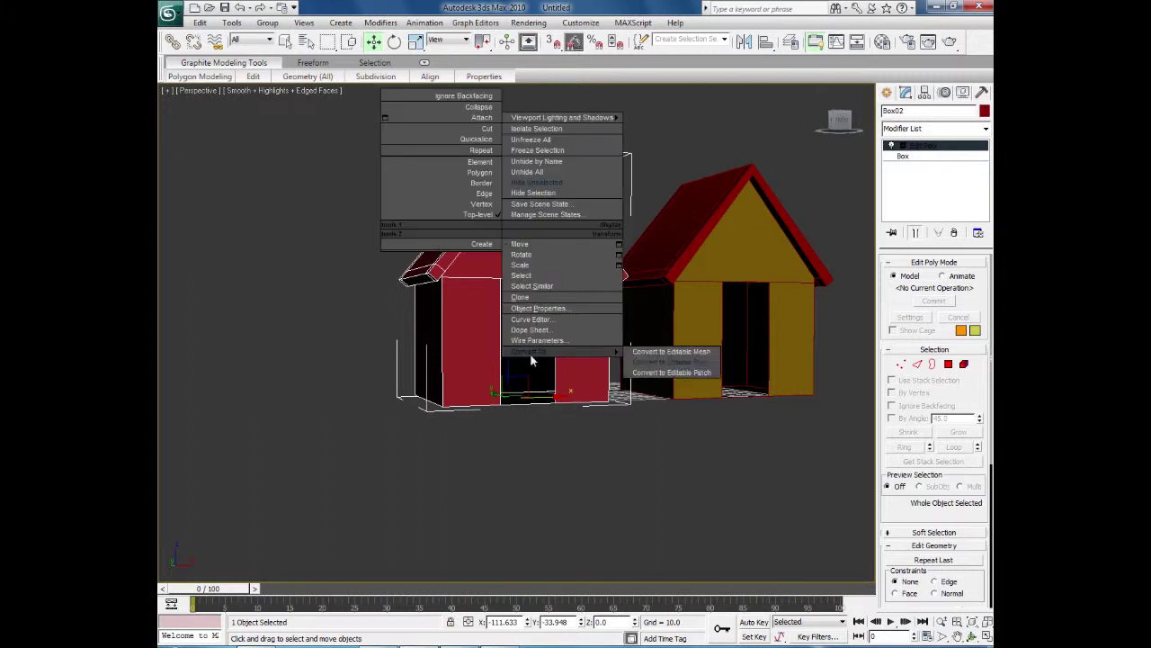
left_click(660, 363)
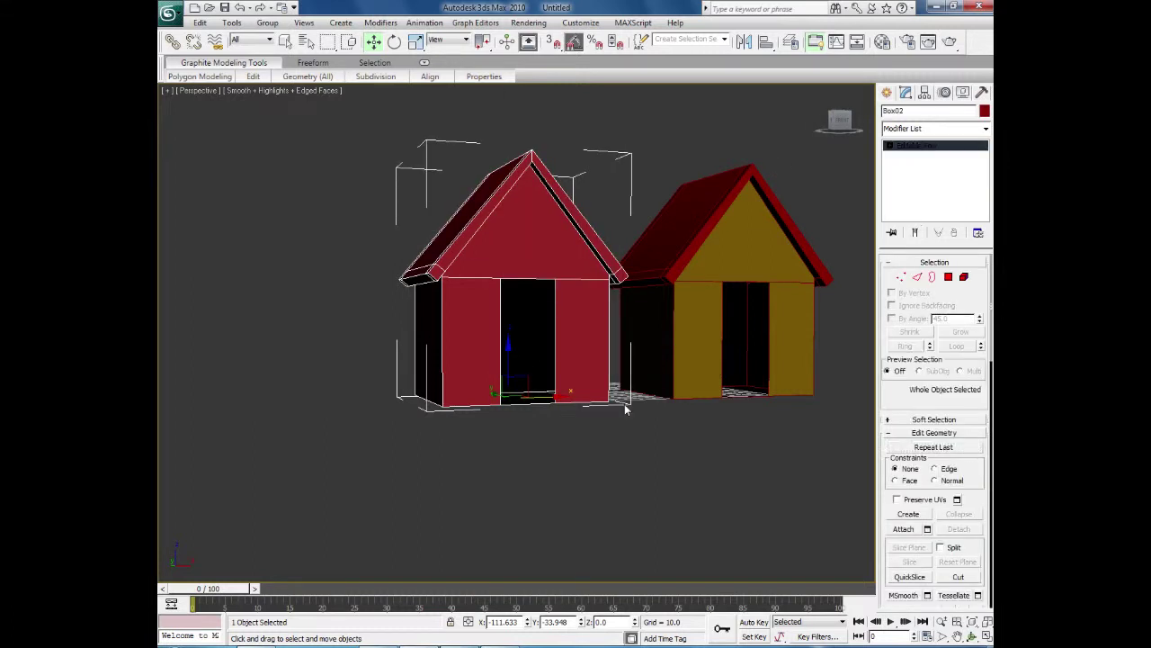
left_click(633, 425)
mouse_move(639, 436)
middle_mouse_down("alt")
mouse_move(599, 463)
mouse_move(643, 451)
middle_mouse_up("alt")
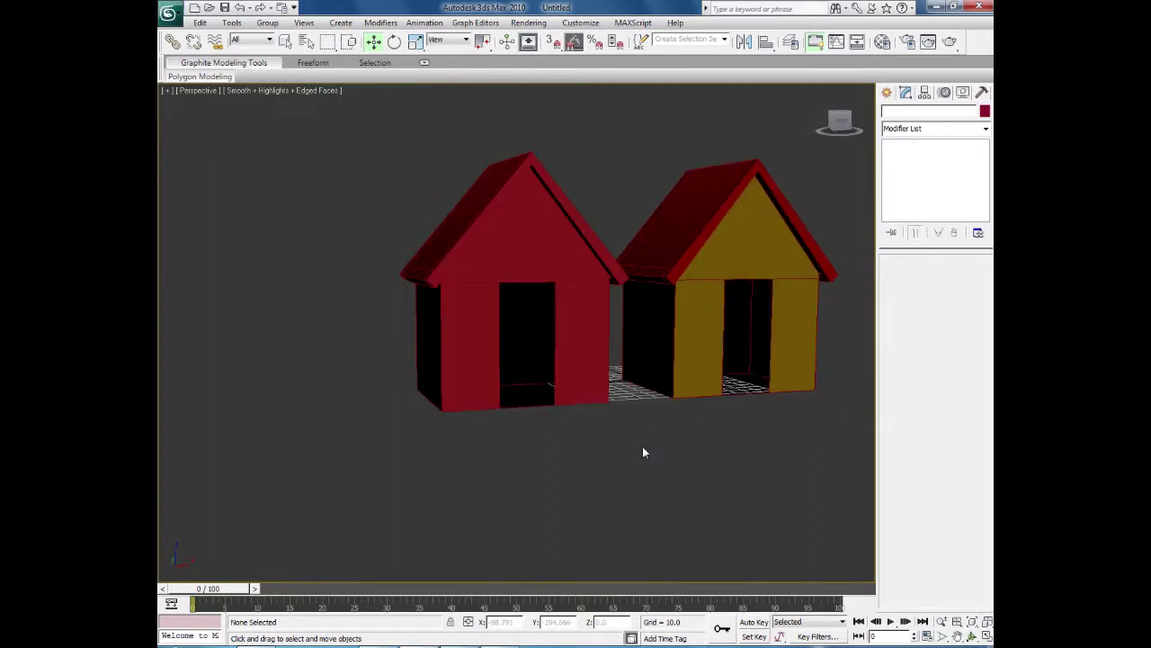
- Select the wall polygons of the copied house at Polygon level, including the front gable
left_click(888, 94)
left_click_drag(509, 425, 391, 321)
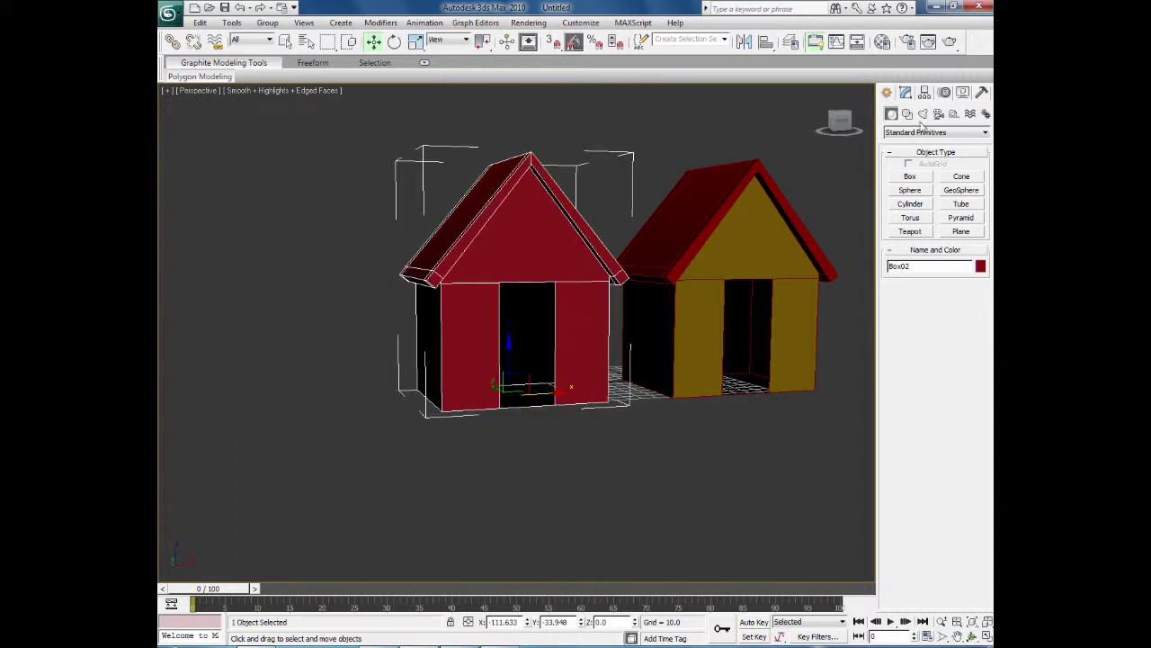
left_click(906, 94)
left_click(891, 146)
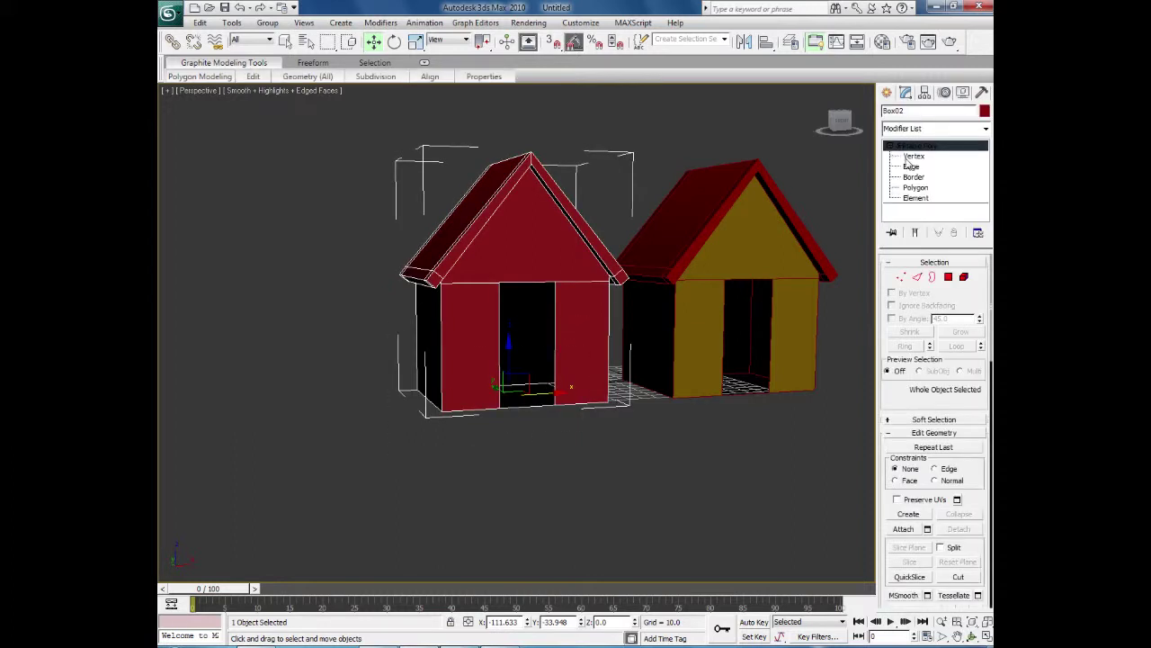
left_click(915, 188)
left_click_drag(601, 466, 339, 319)
middle_click_drag(486, 496, 528, 368, "alt")
left_click(498, 241, "ctrl")
middle_click_drag(504, 465, 527, 502, "alt")
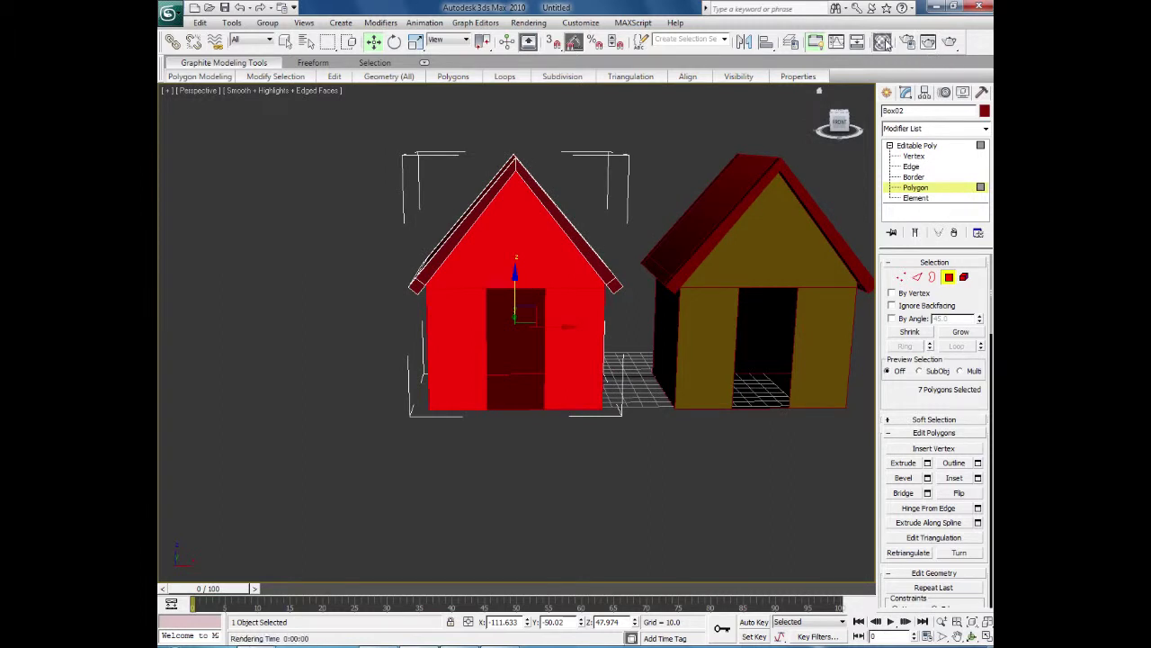
- Apply the ochre 06 - Default material directly to the selected wall polygons of the copied house
left_click(883, 42)
left_click_drag(327, 98, 271, 87)
left_click_drag(331, 142, 500, 260)
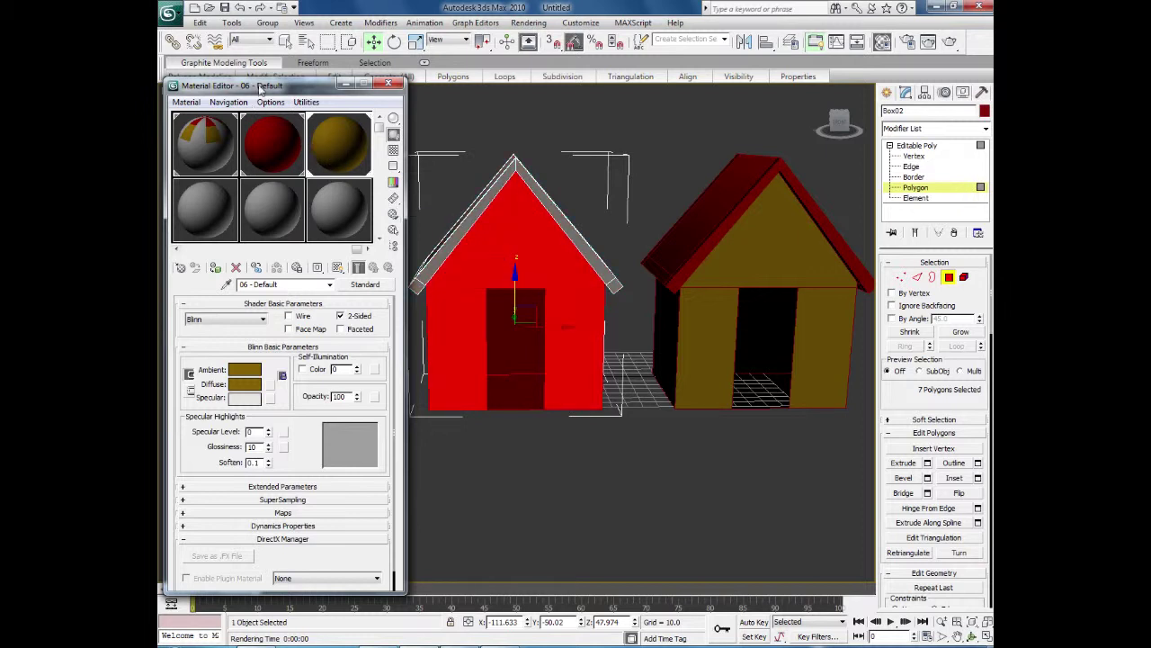
- Invert the polygon selection to the roof, apply the dark red 05 - Default material to it and clear the selection
left_click(201, 24)
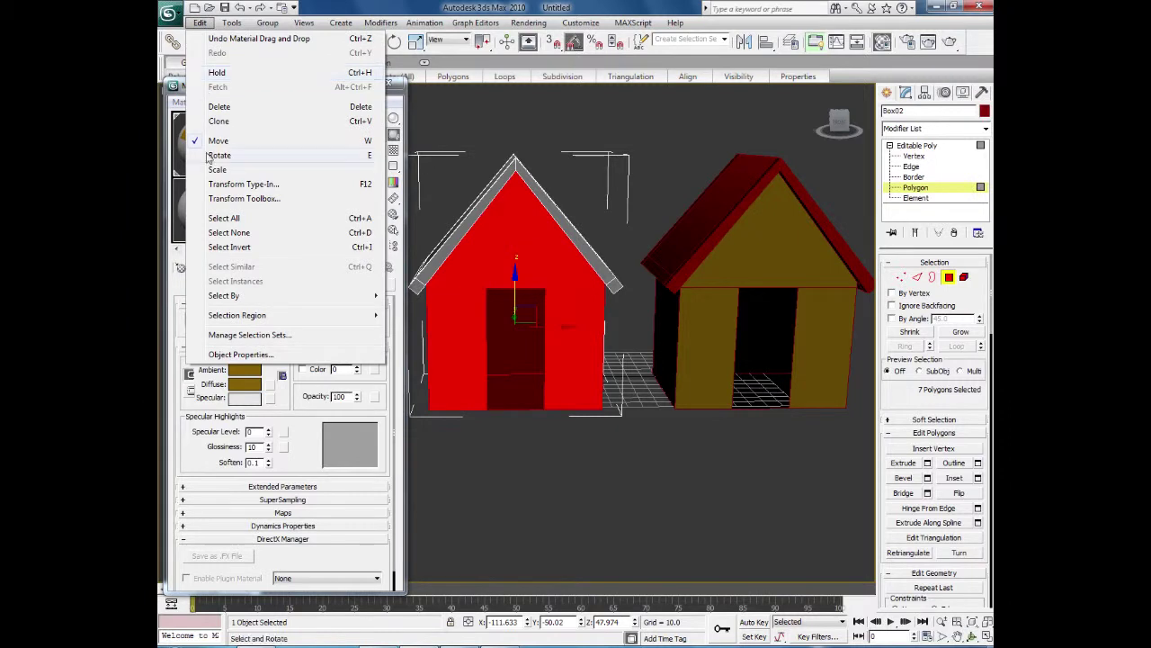
left_click(230, 247)
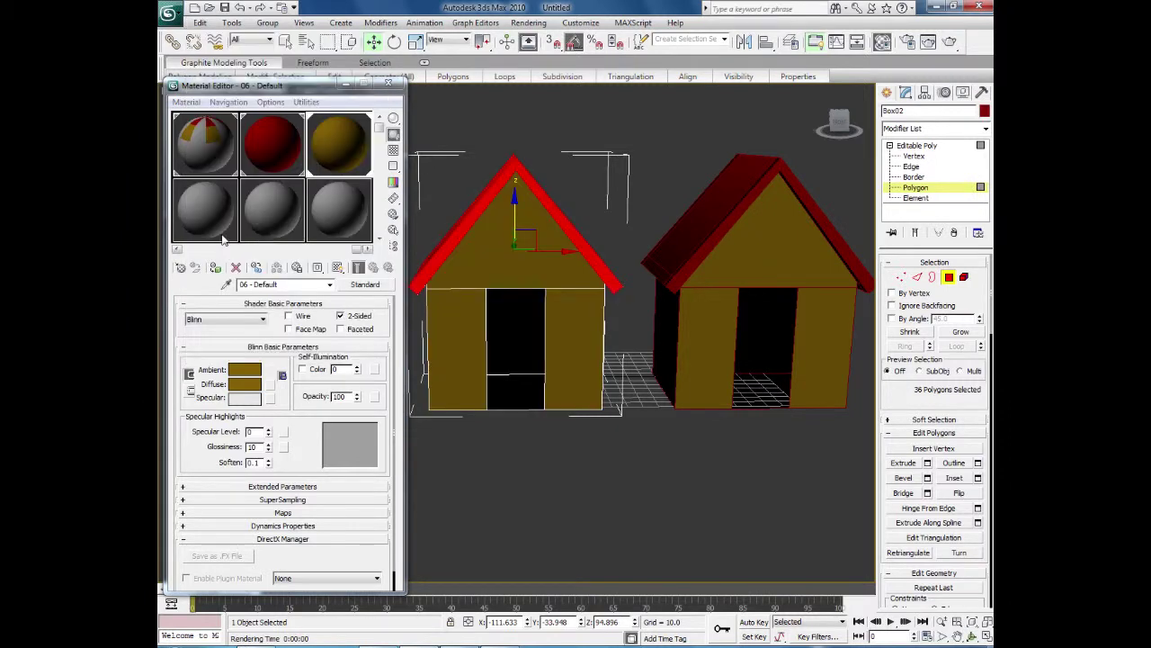
left_click_drag(267, 141, 471, 195)
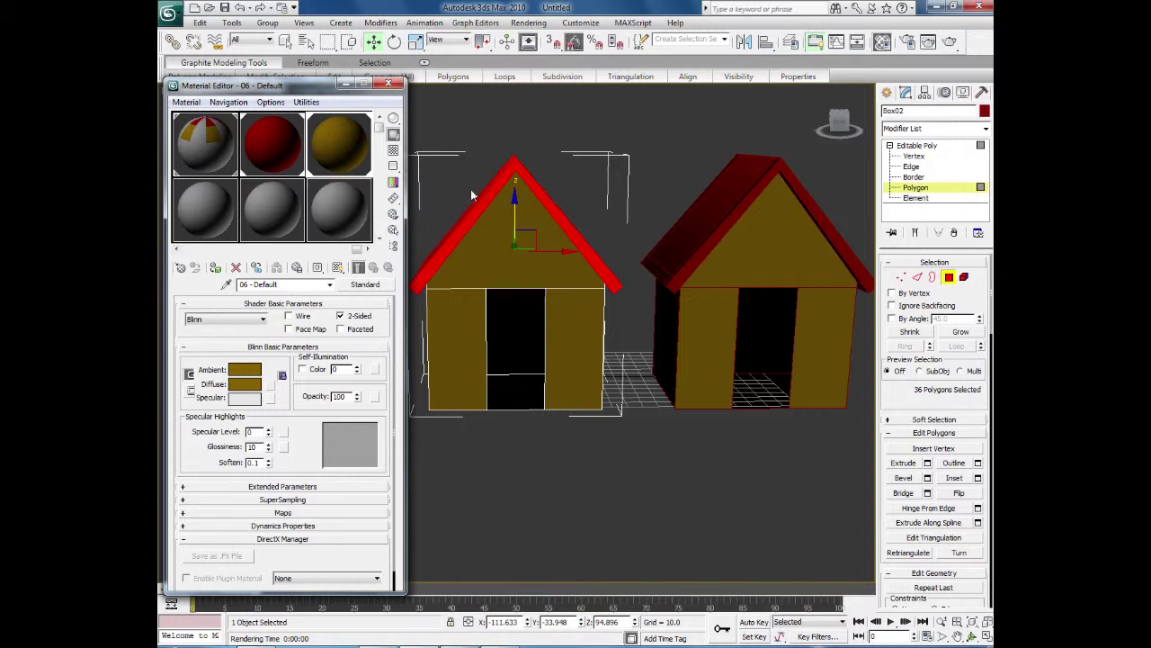
left_click(469, 145)
middle_click_drag(500, 343, 486, 294, "alt")
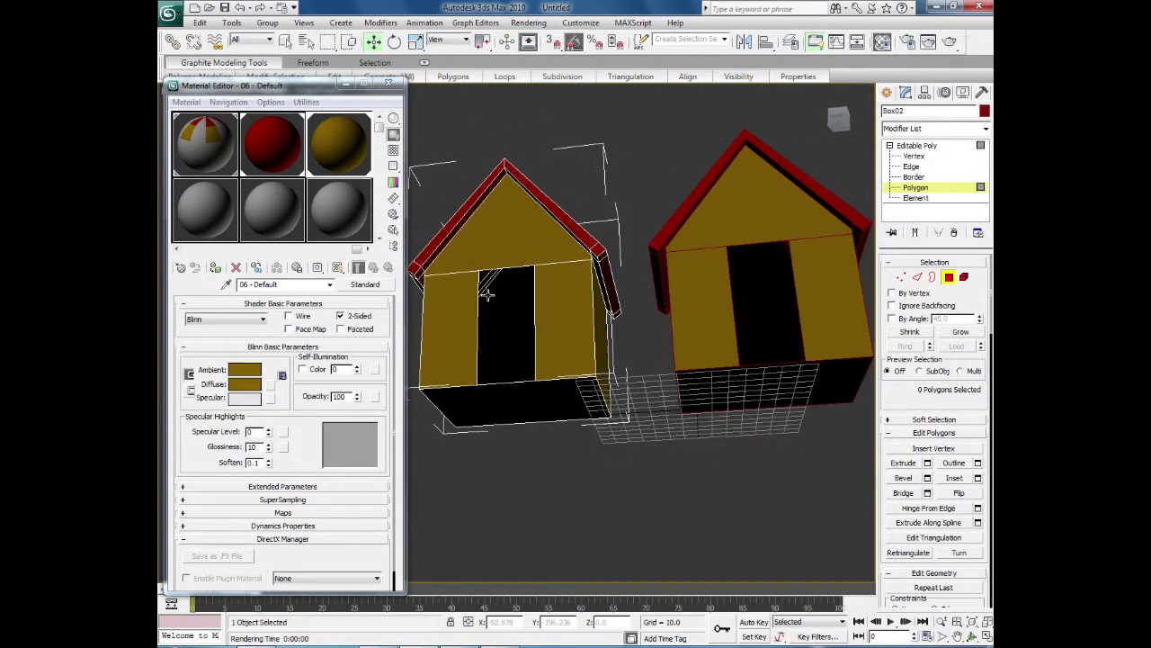